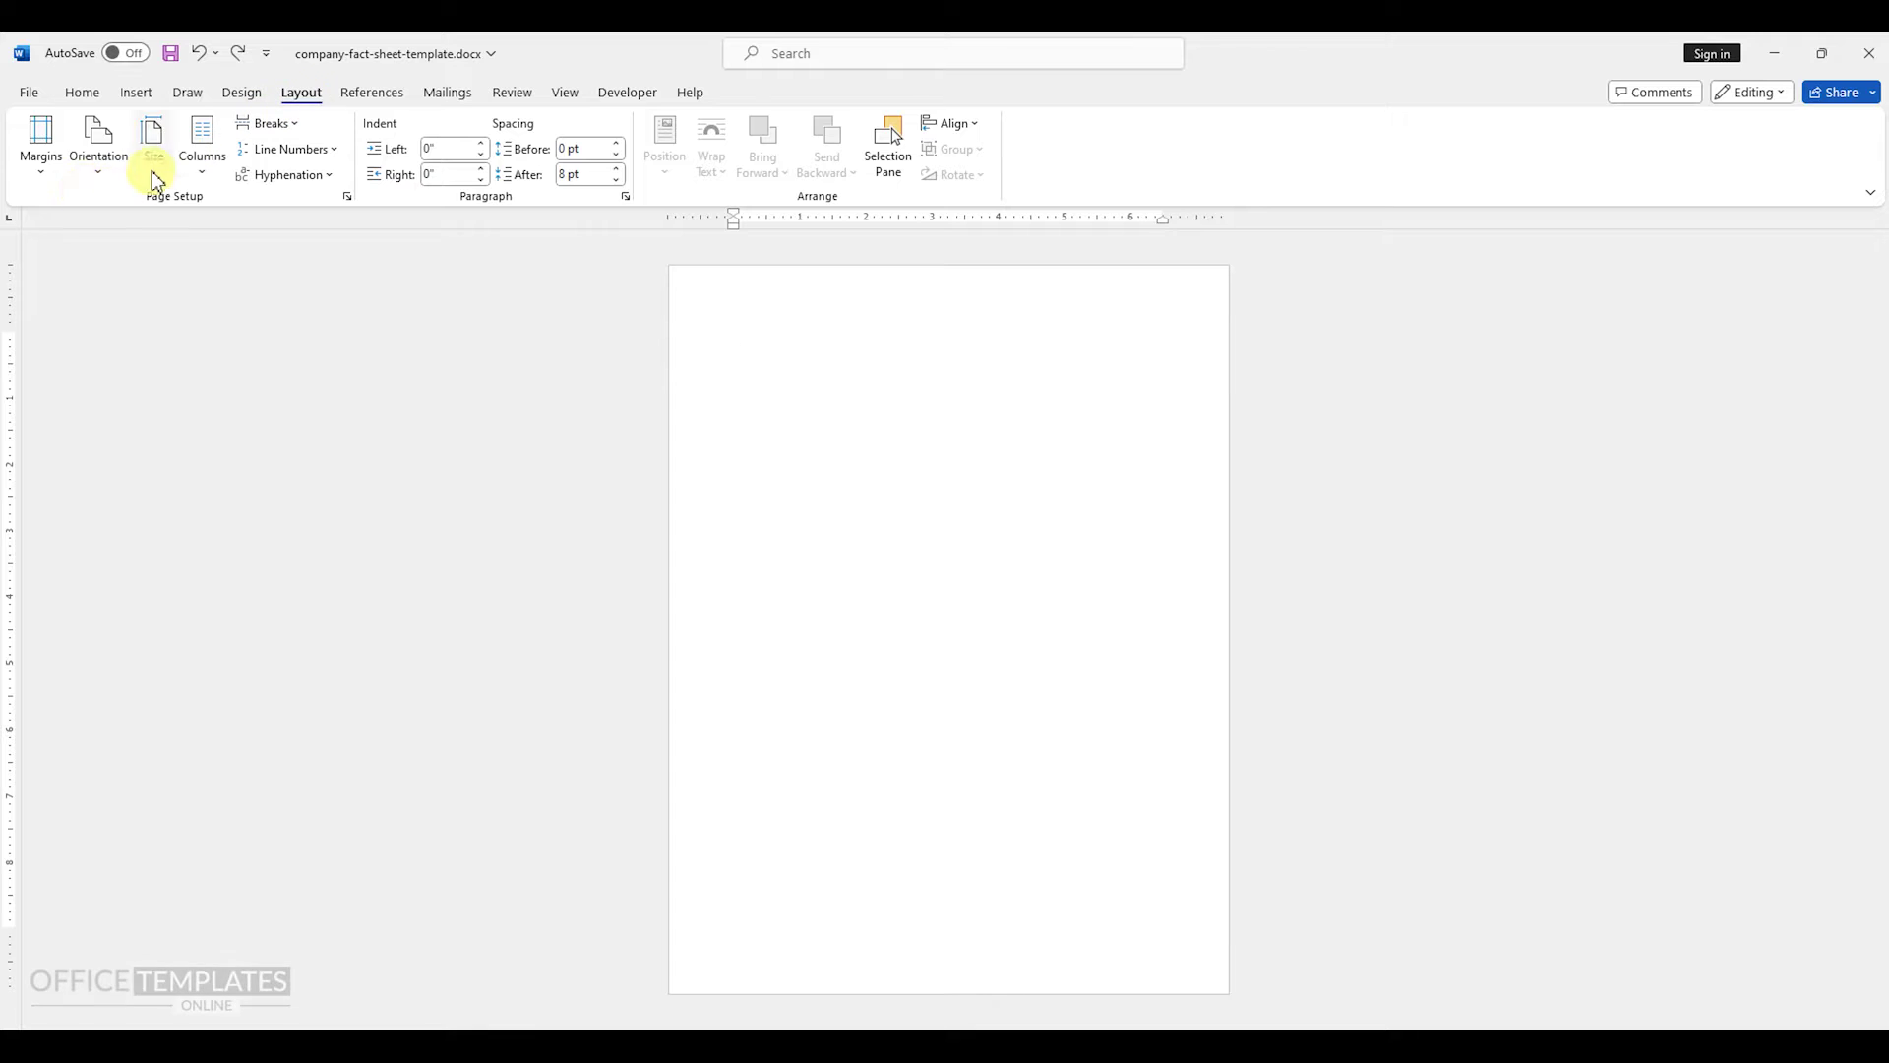
- Set the top, bottom, left and right page margins all to 0 in Custom Margins
left_click(44, 181)
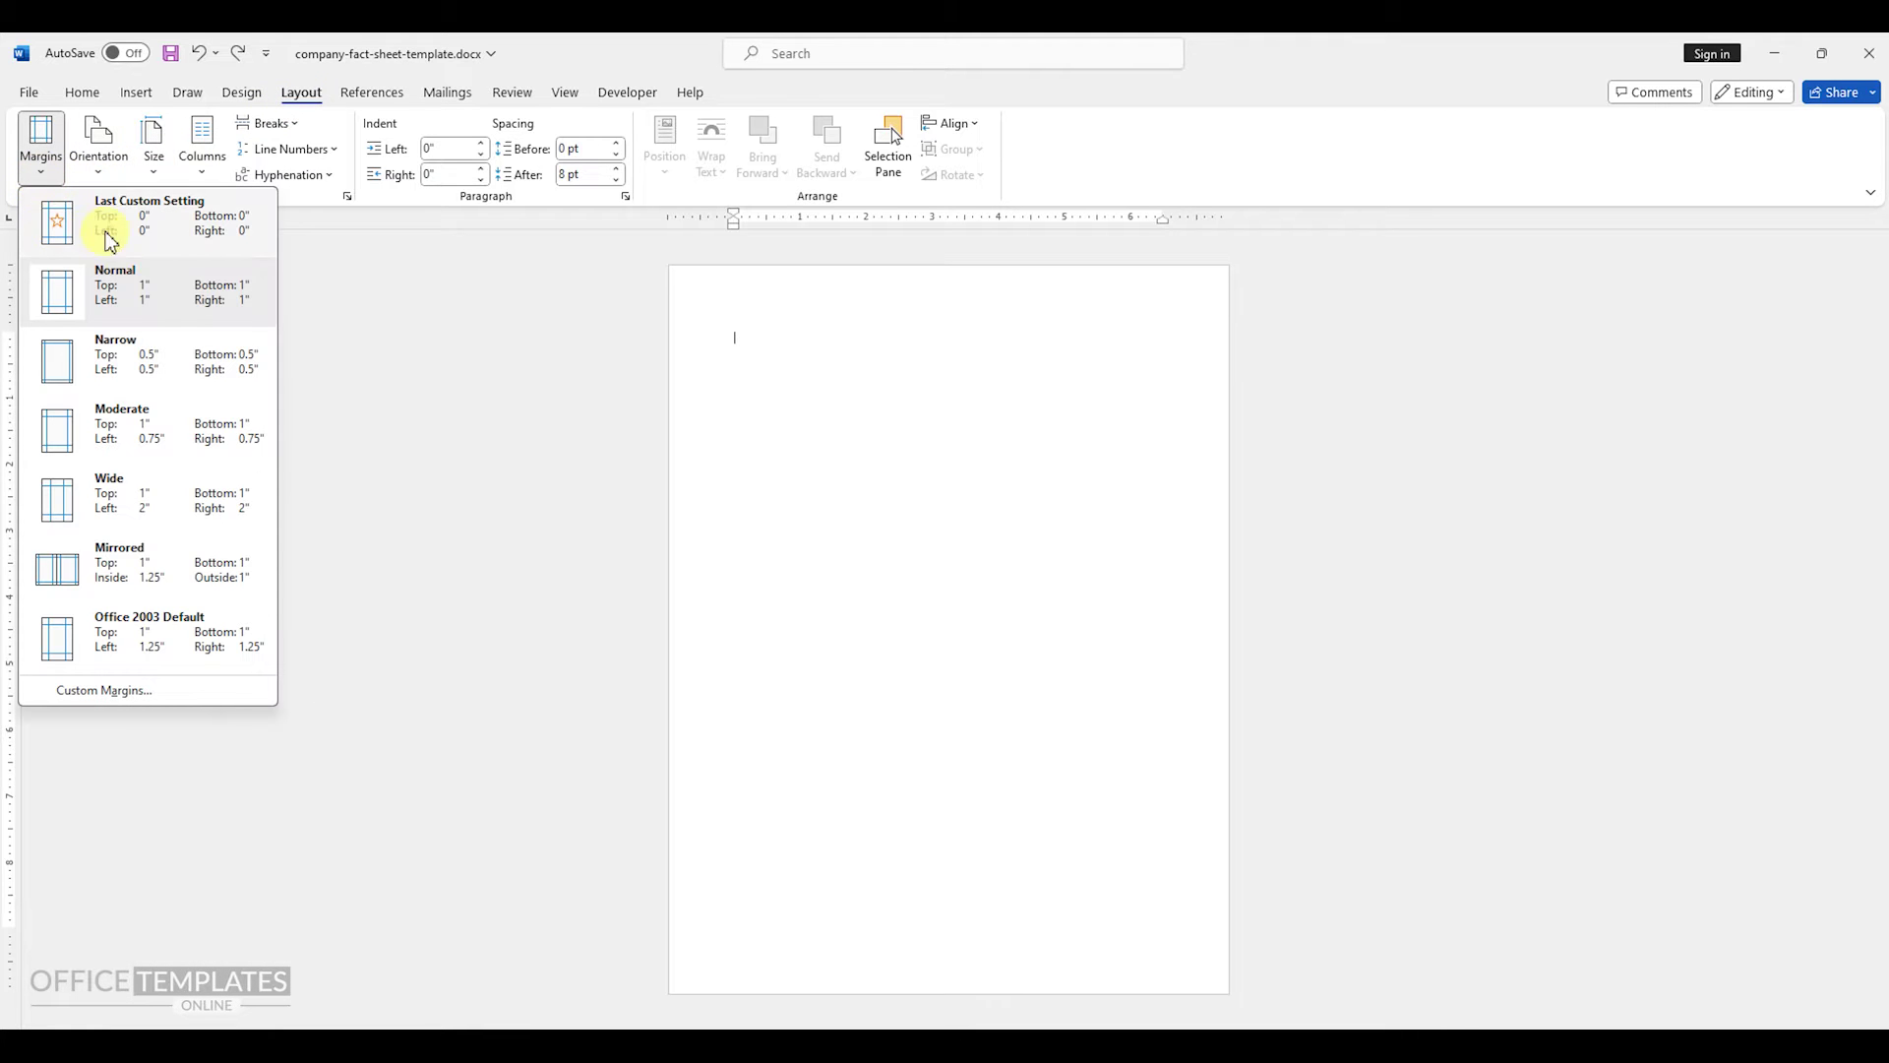
left_click(588, 571)
left_click(757, 306)
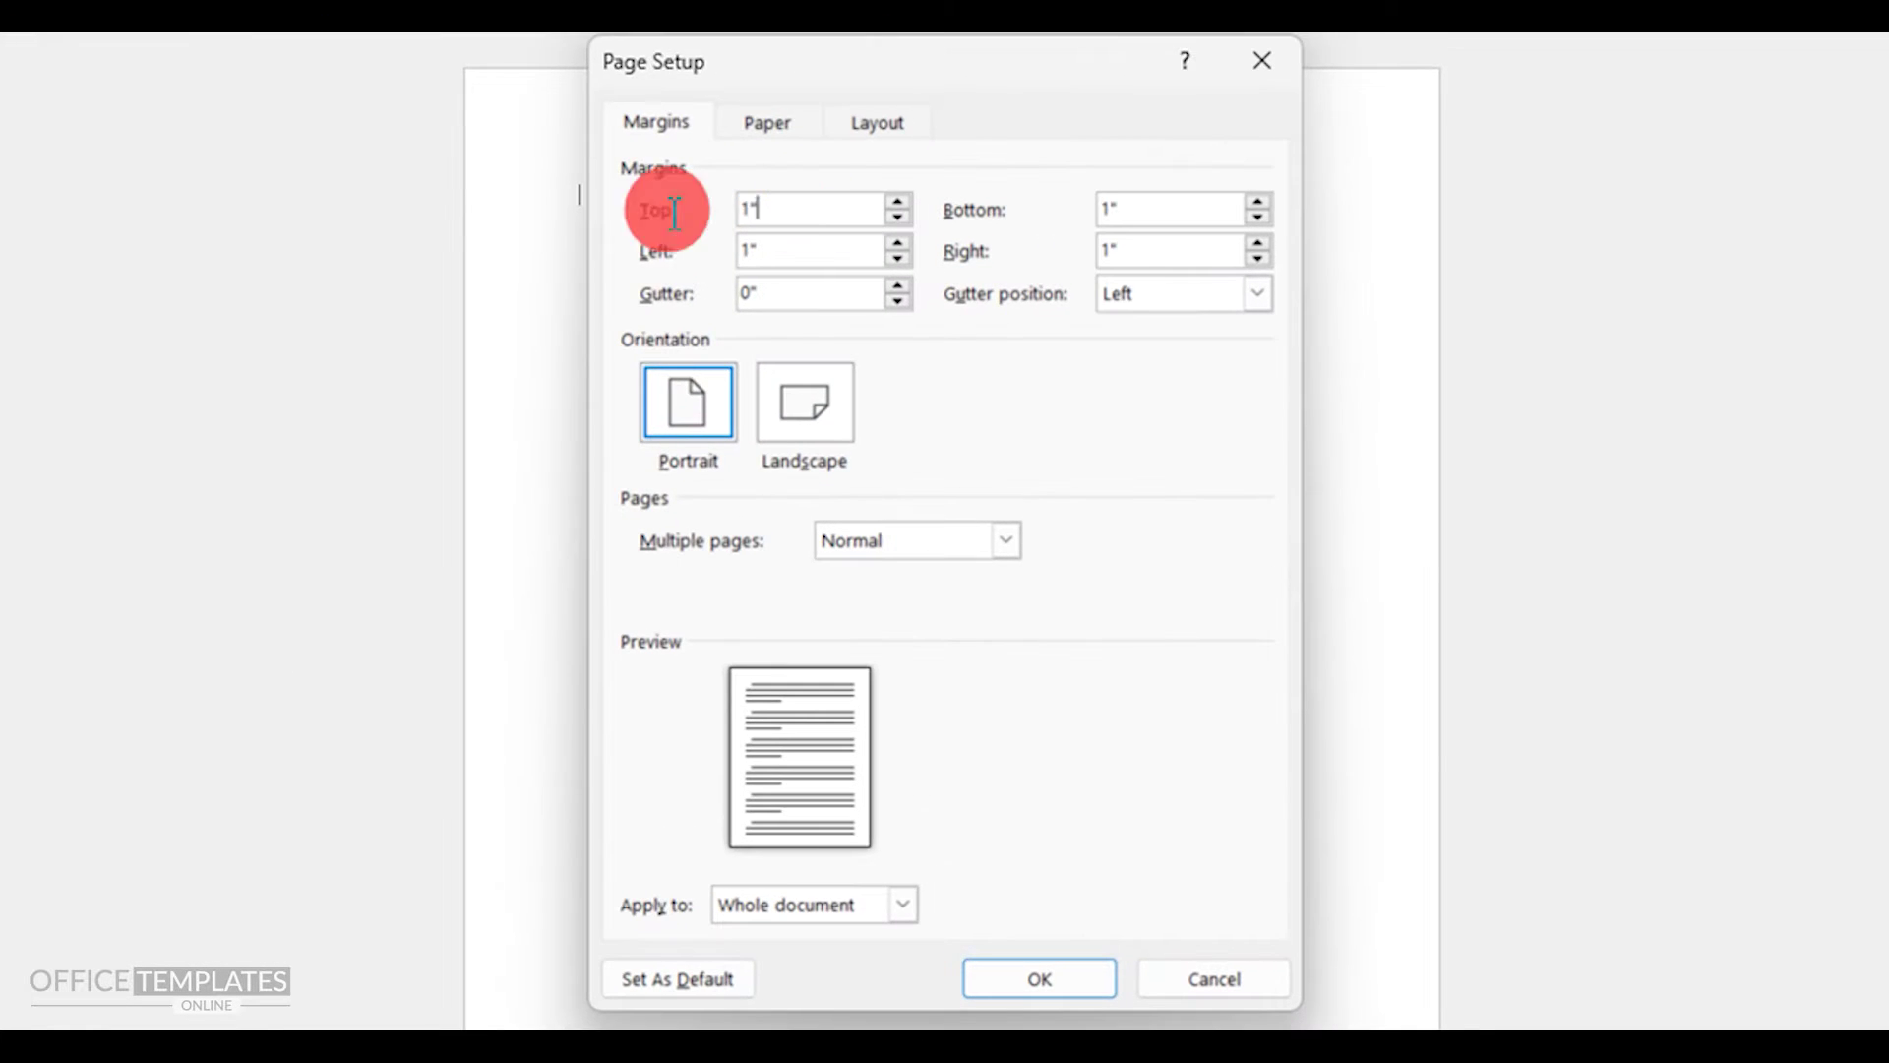
type("0")
key("Tab")
type("0")
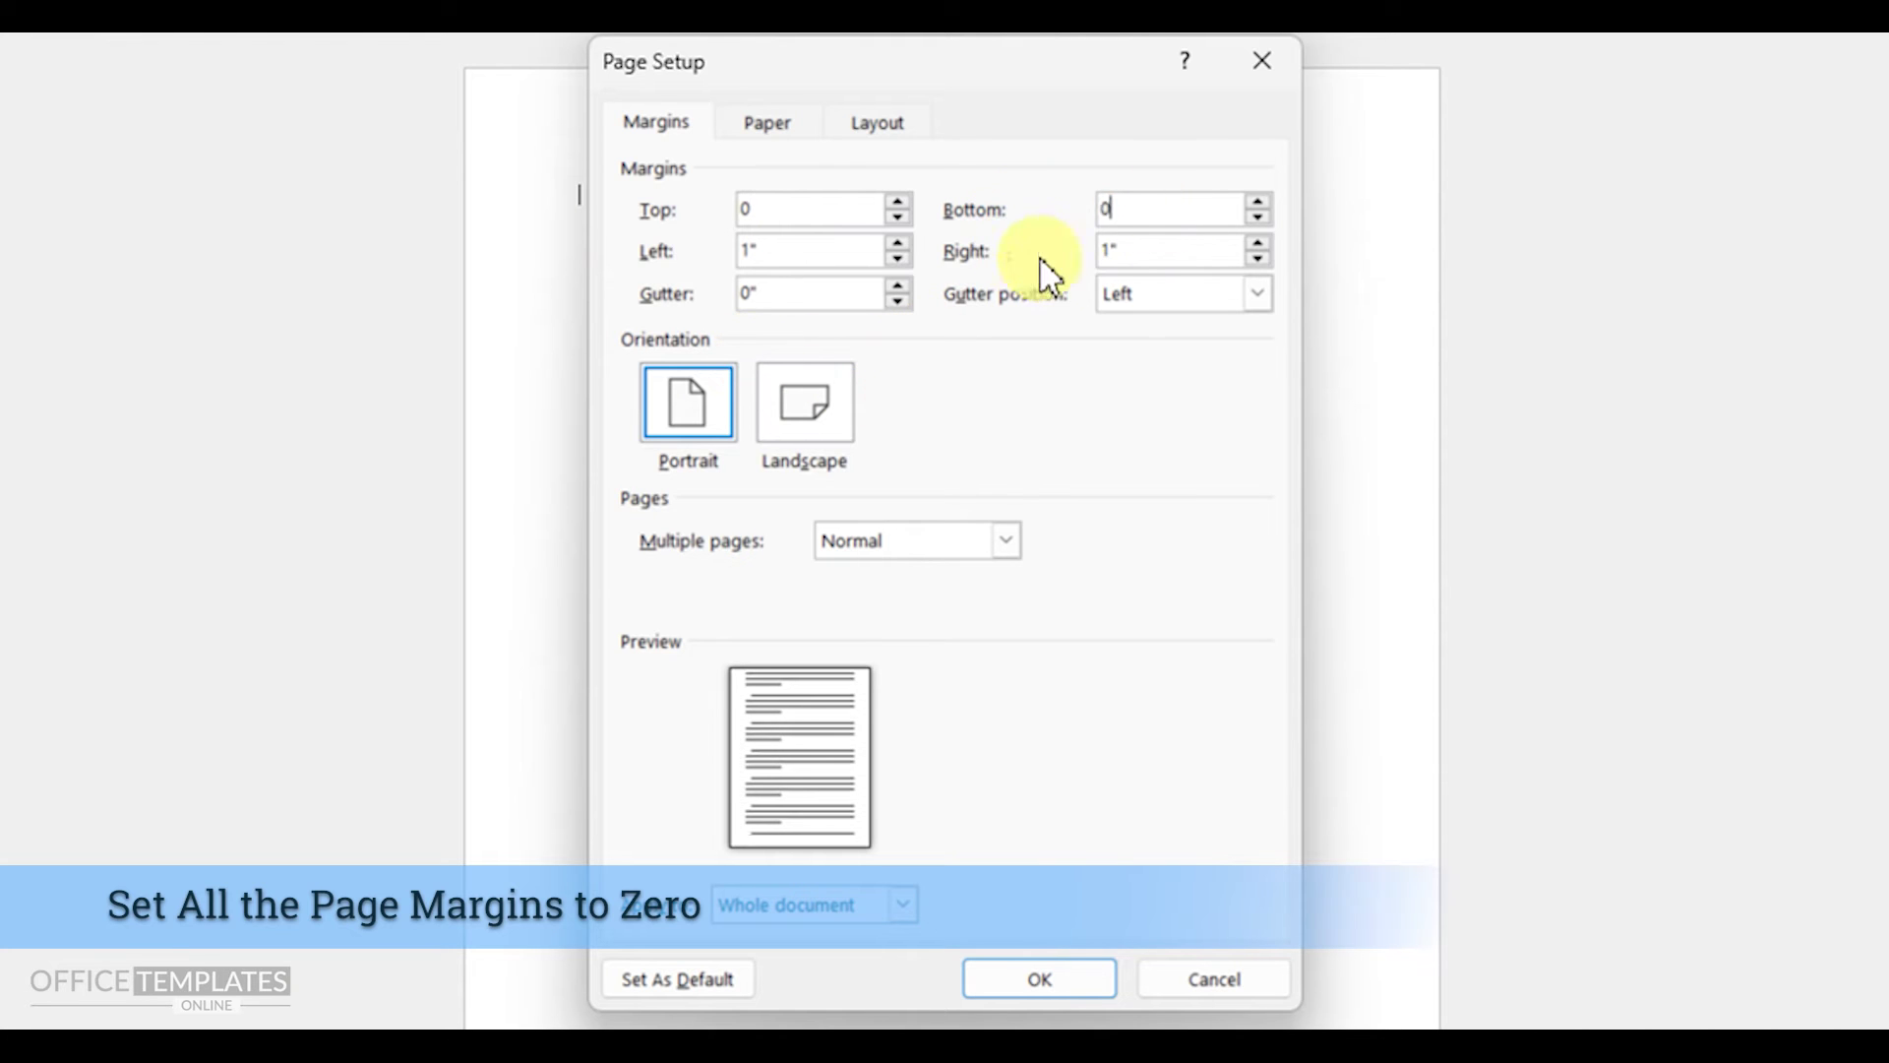
key("Tab")
key("Tab")
type("0")
left_click(829, 254)
type("0")
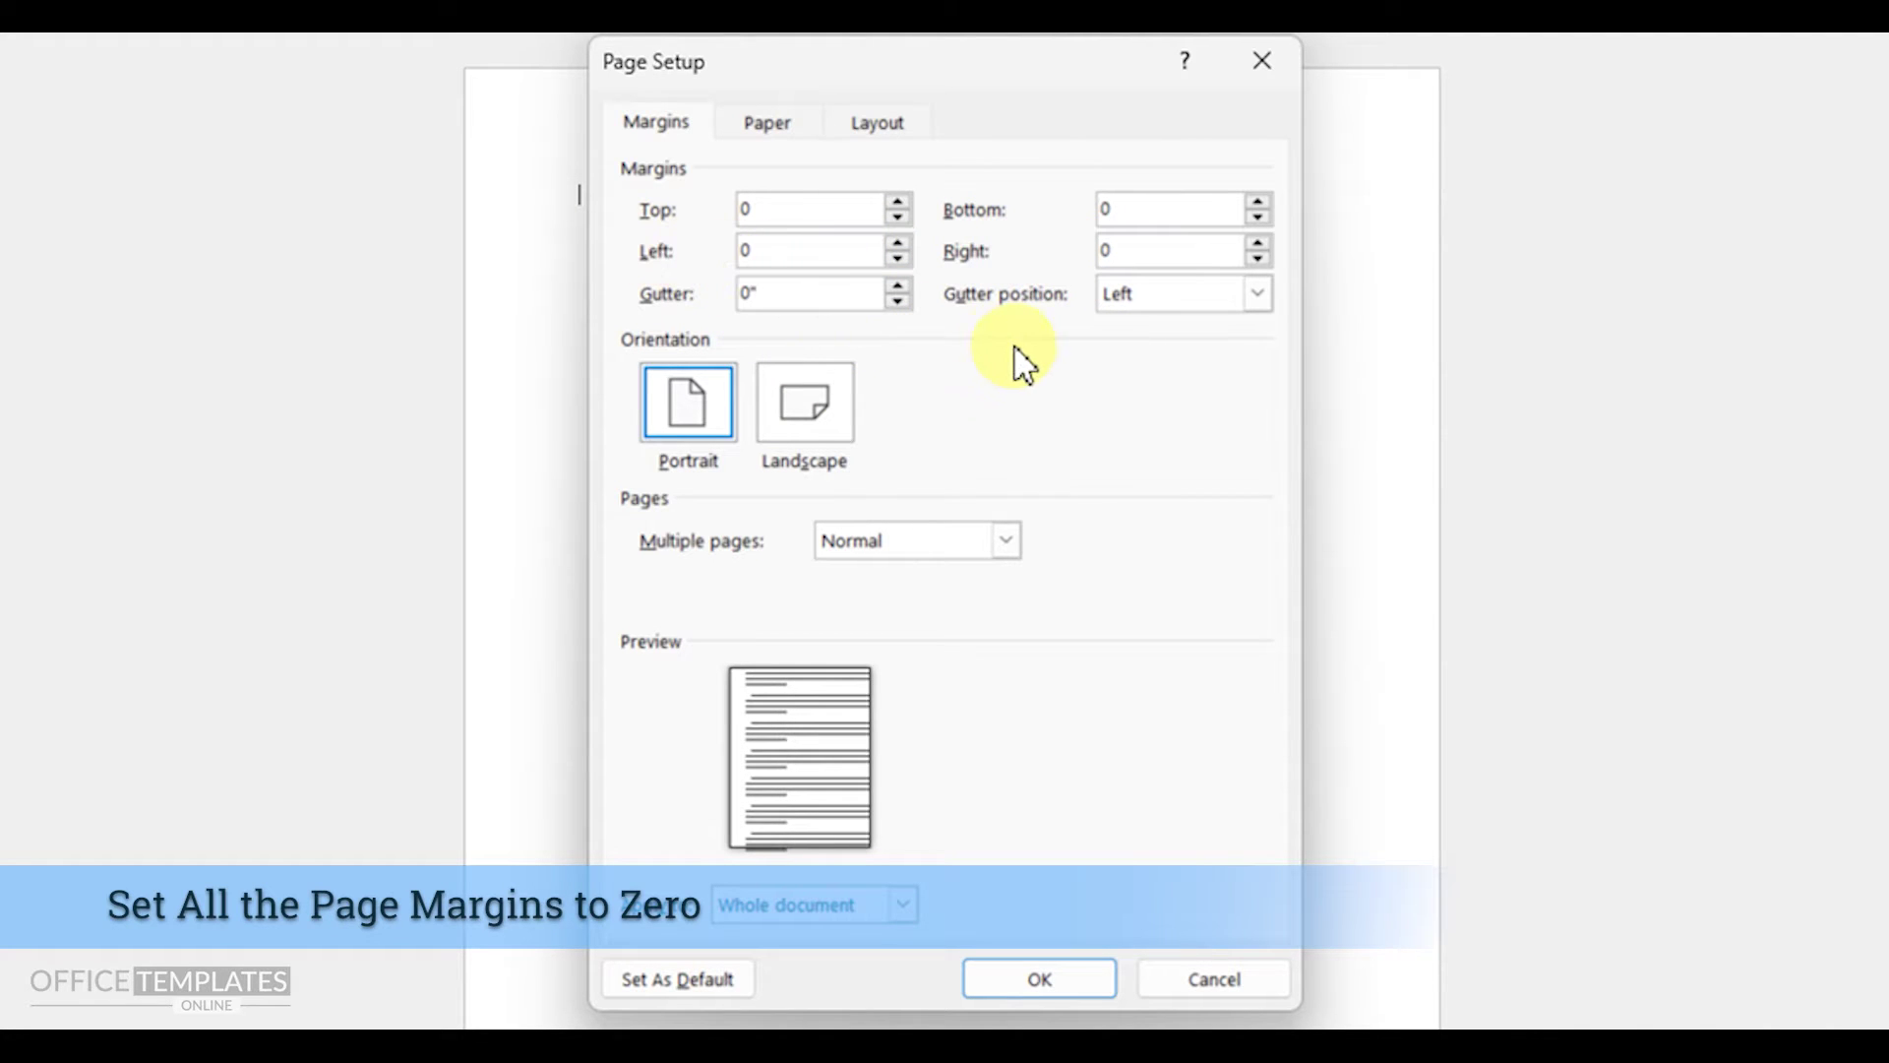
left_click(1028, 972)
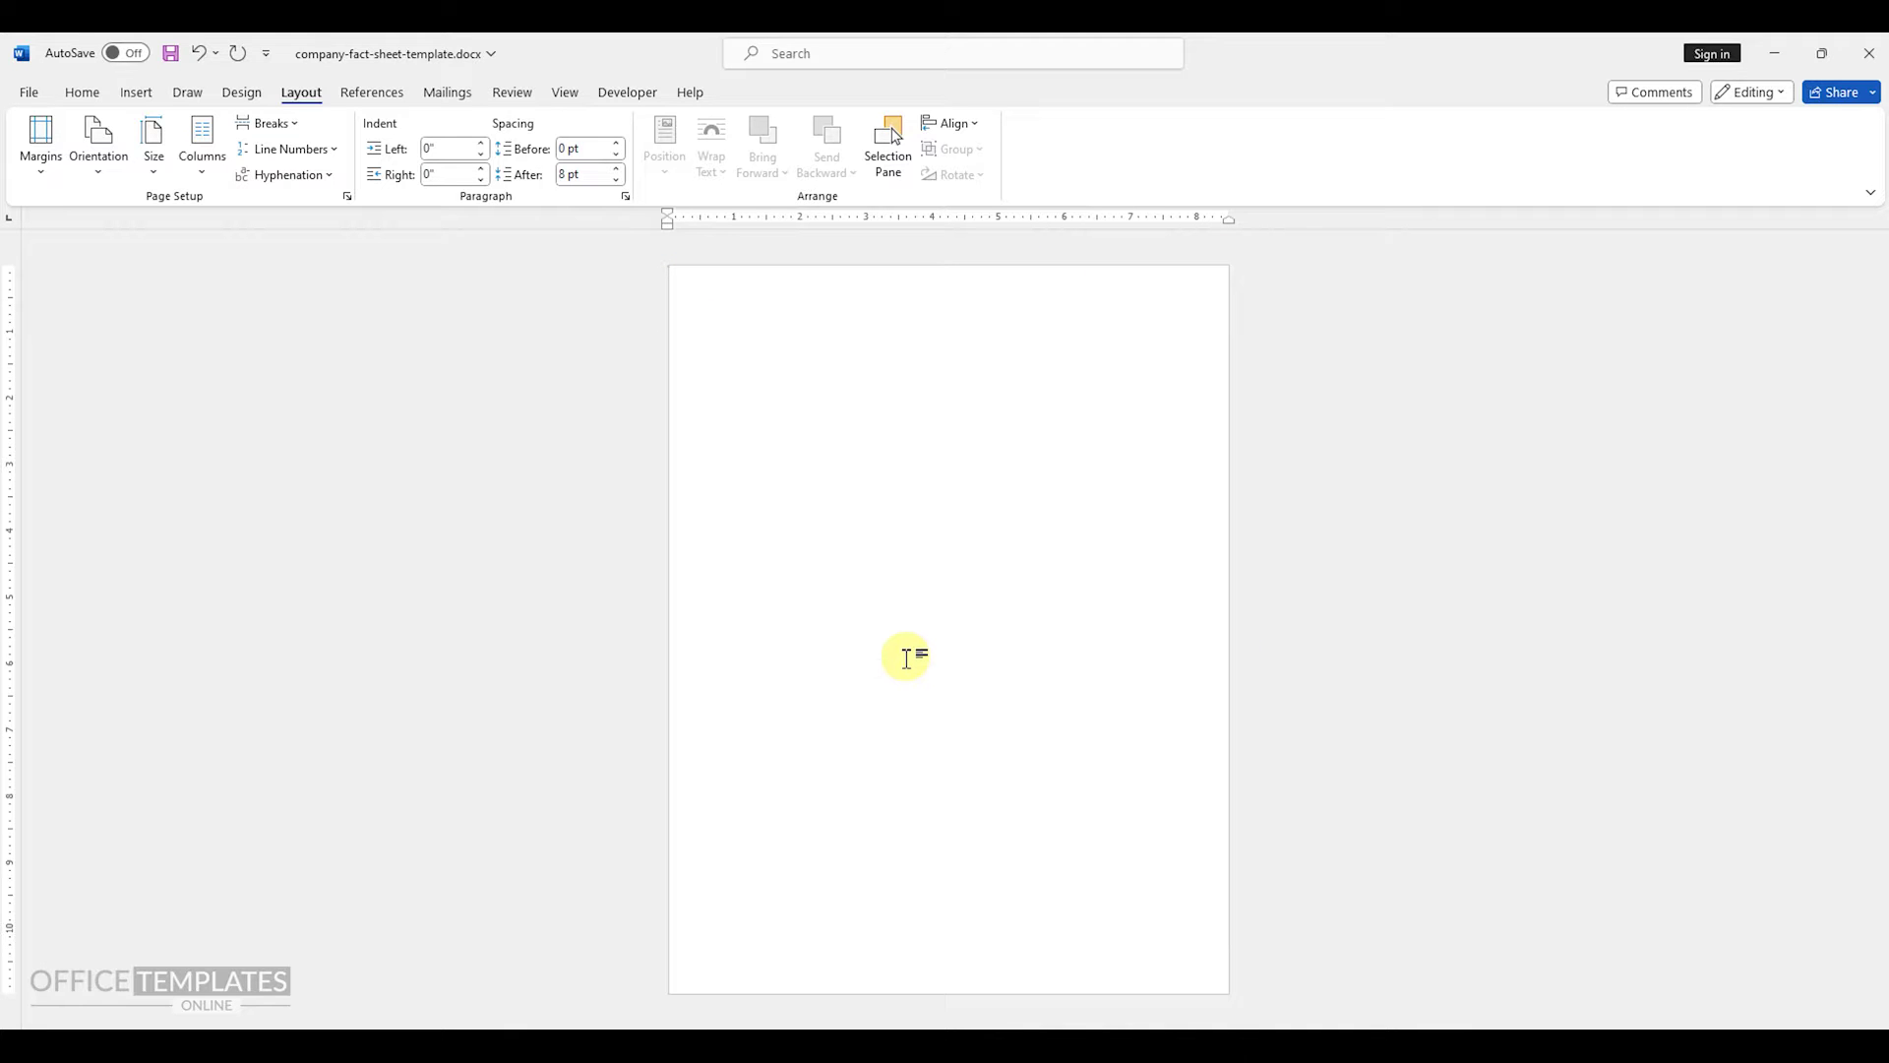
scroll(826, 595, "up", 5)
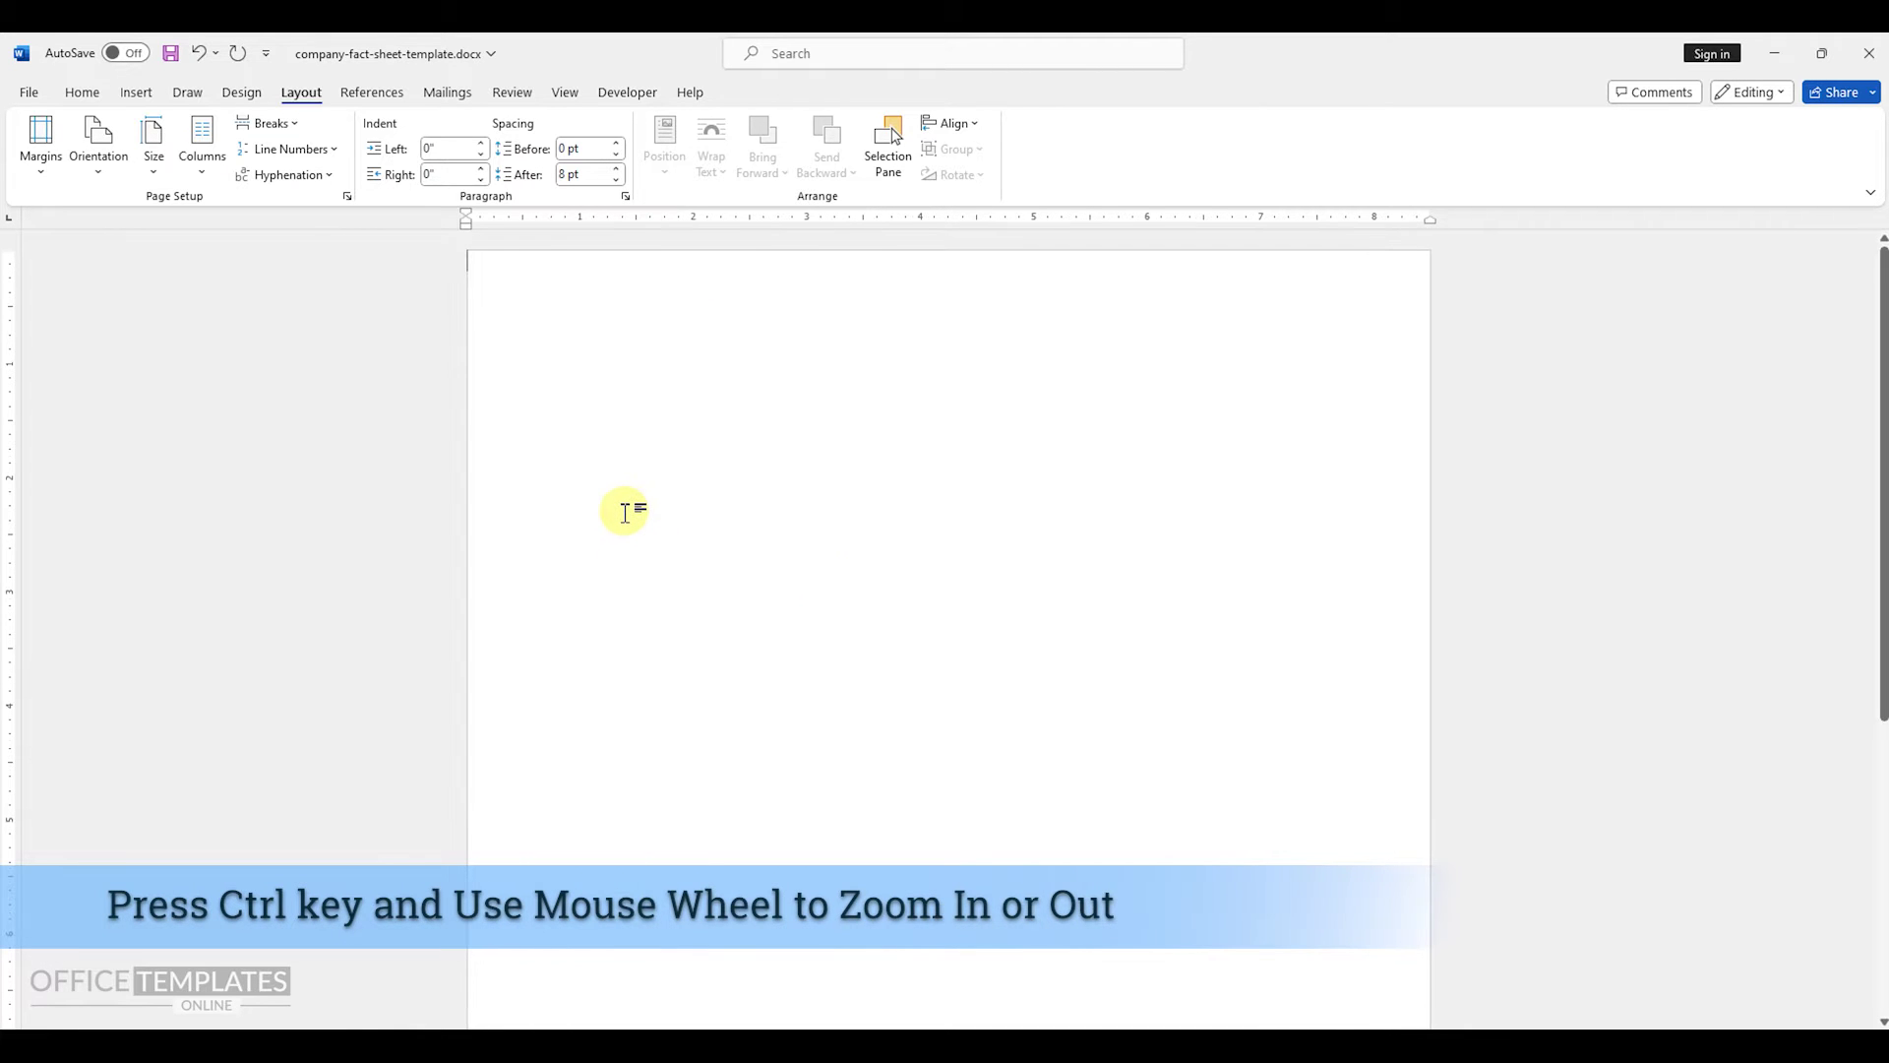
left_click(136, 91)
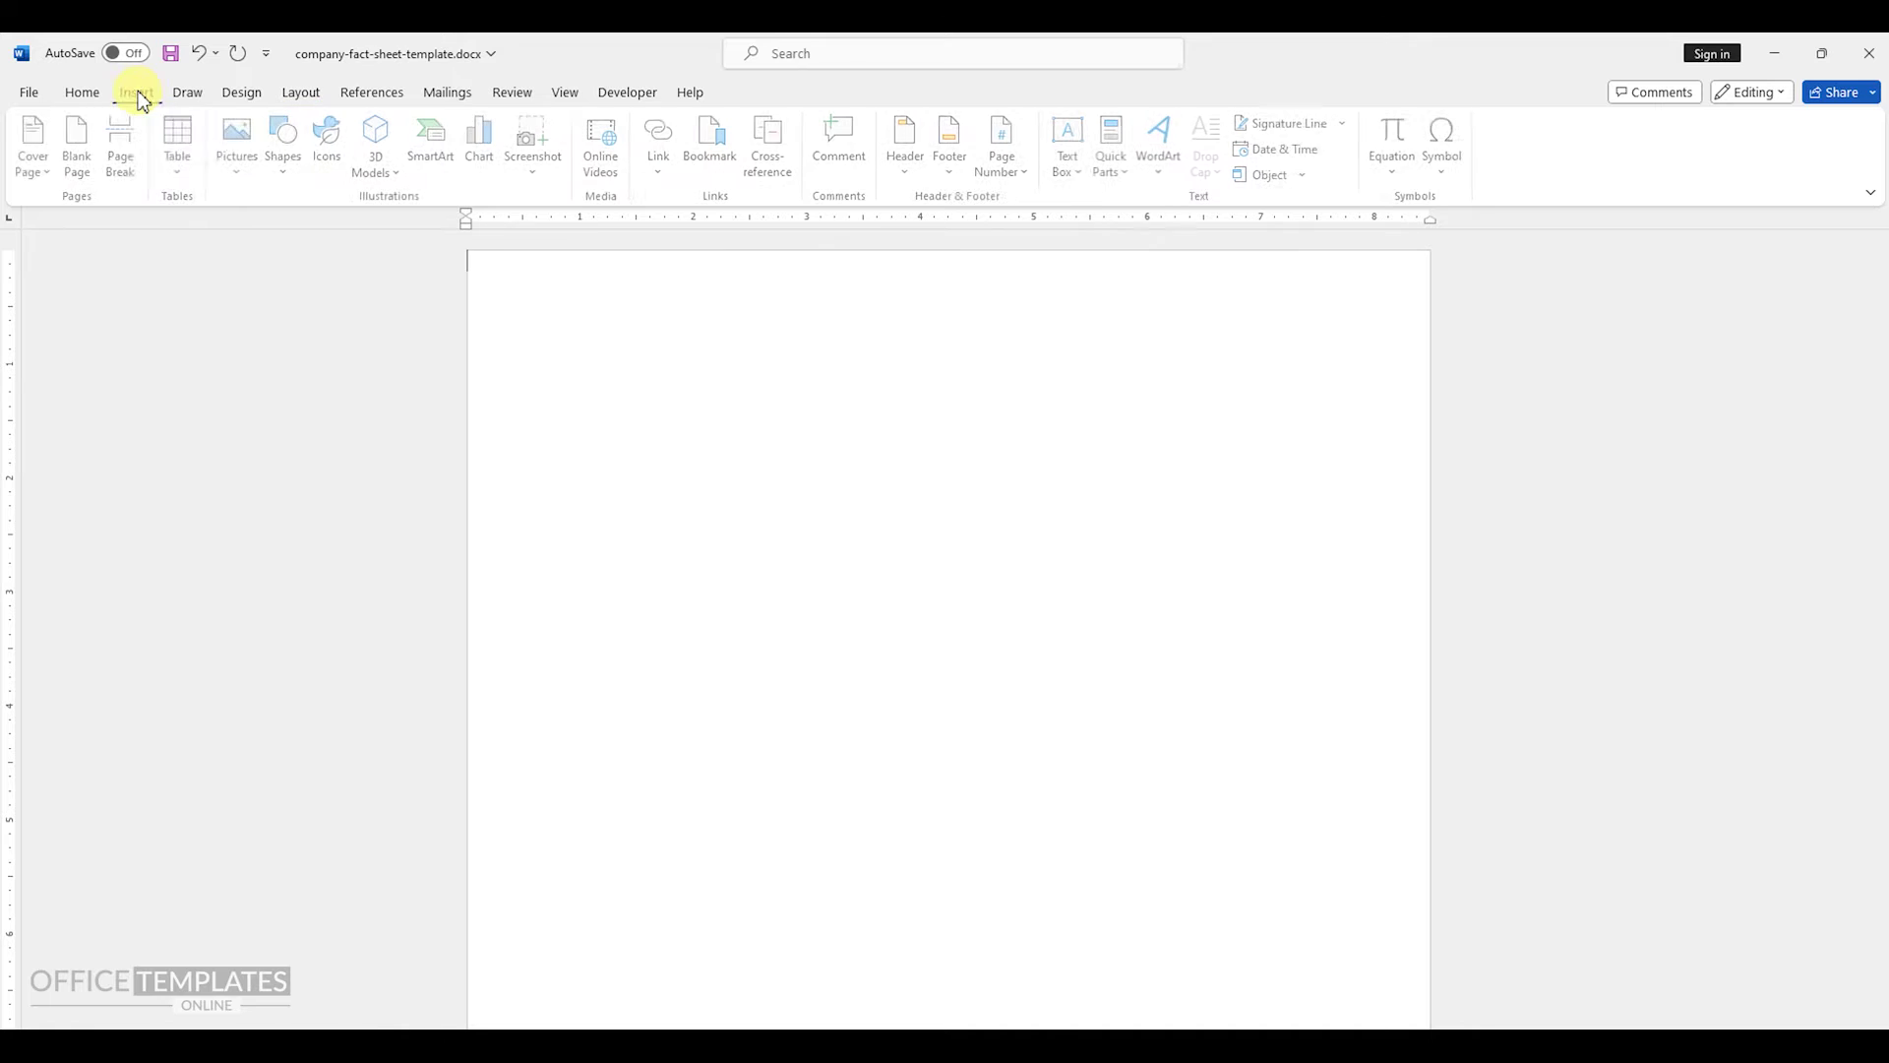
- Draw an oval at the page's top-left and size it 3.98 by 3.98 inches
left_click(289, 175)
left_click(354, 229)
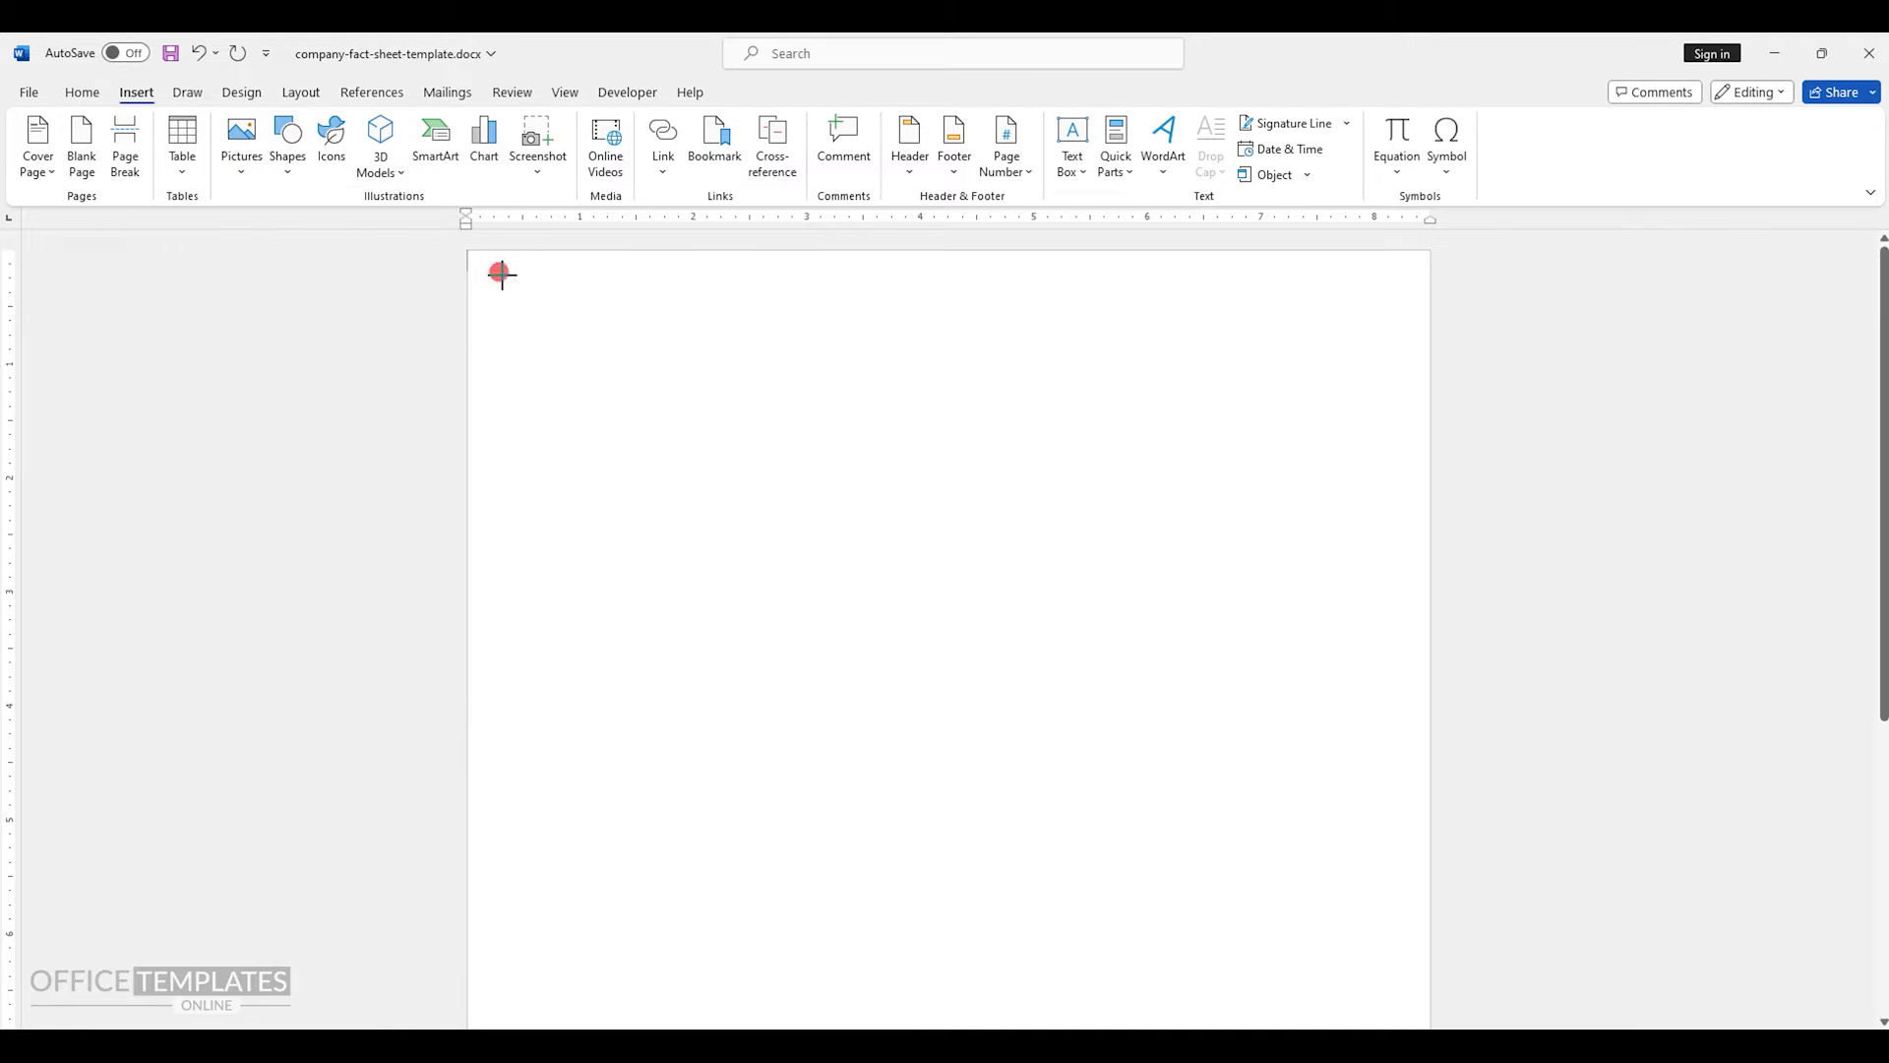
mouse_move(498, 270)
left_mouse_down()
mouse_move(793, 531)
mouse_move(790, 564)
left_mouse_up()
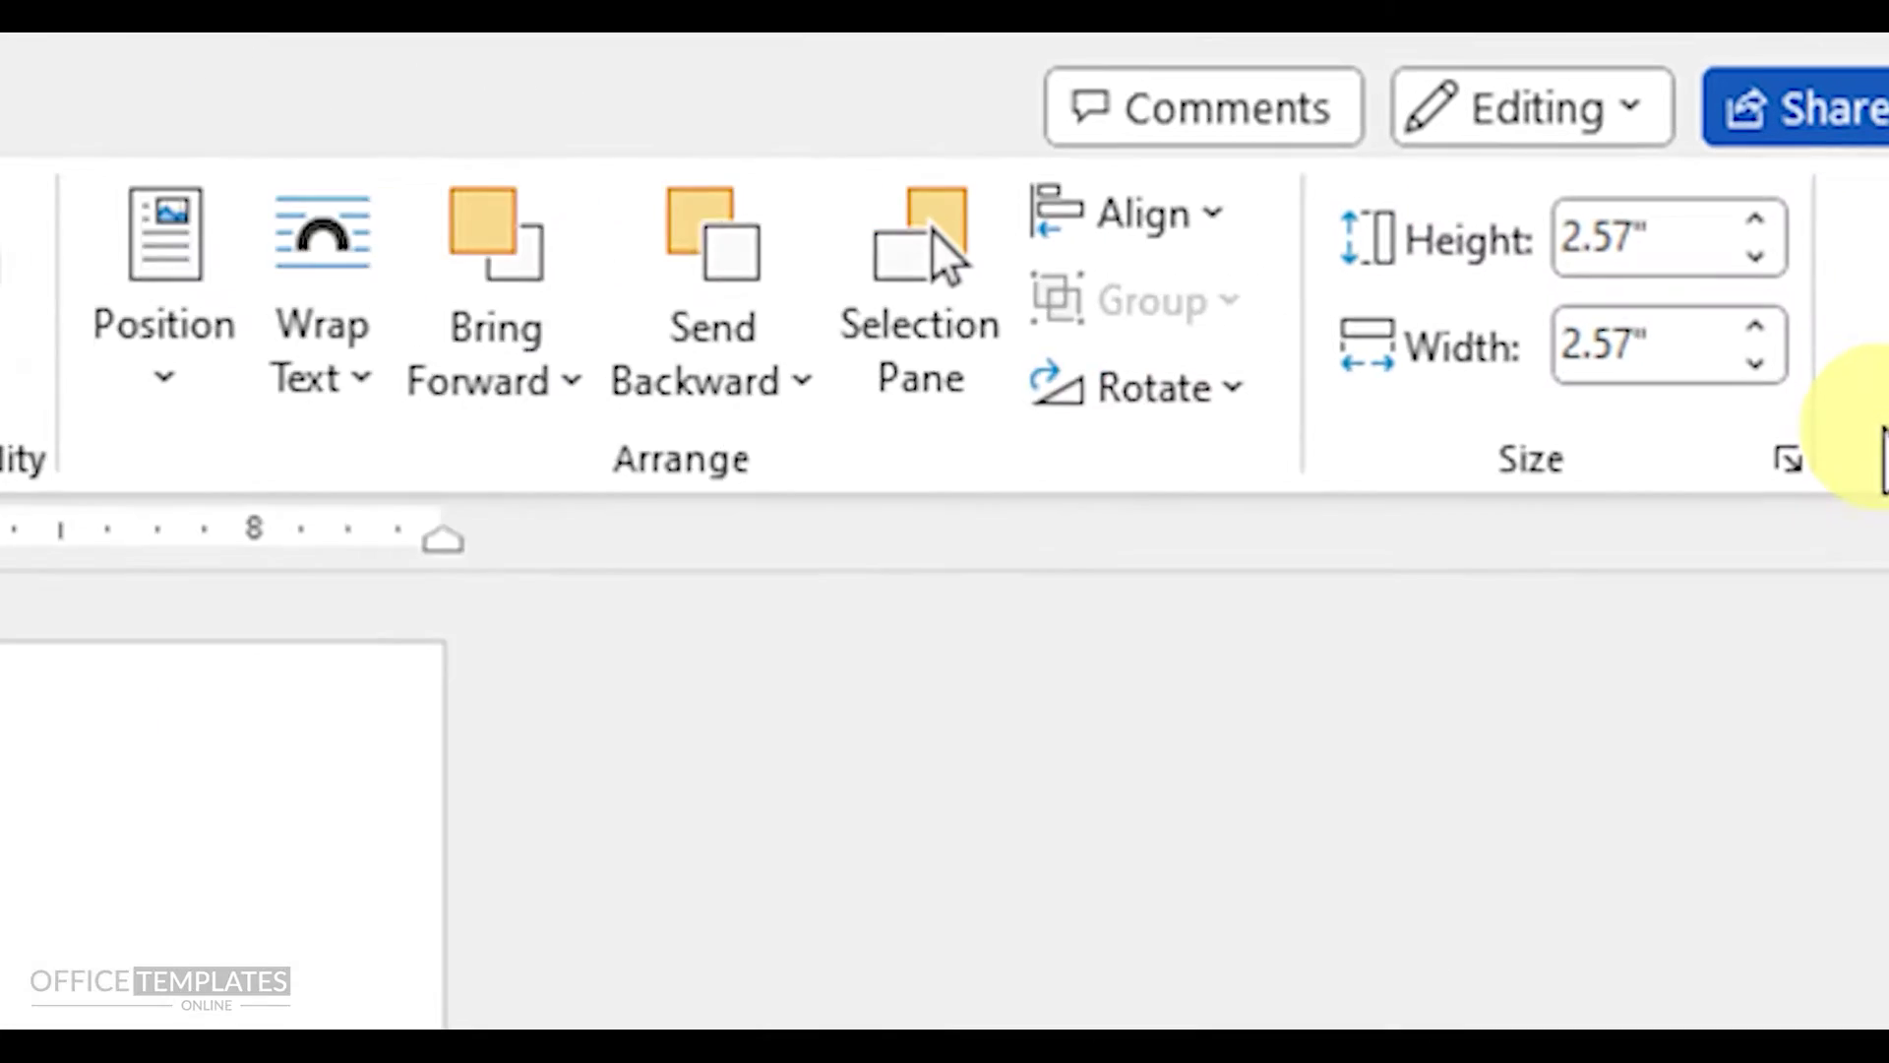
left_click(1797, 138)
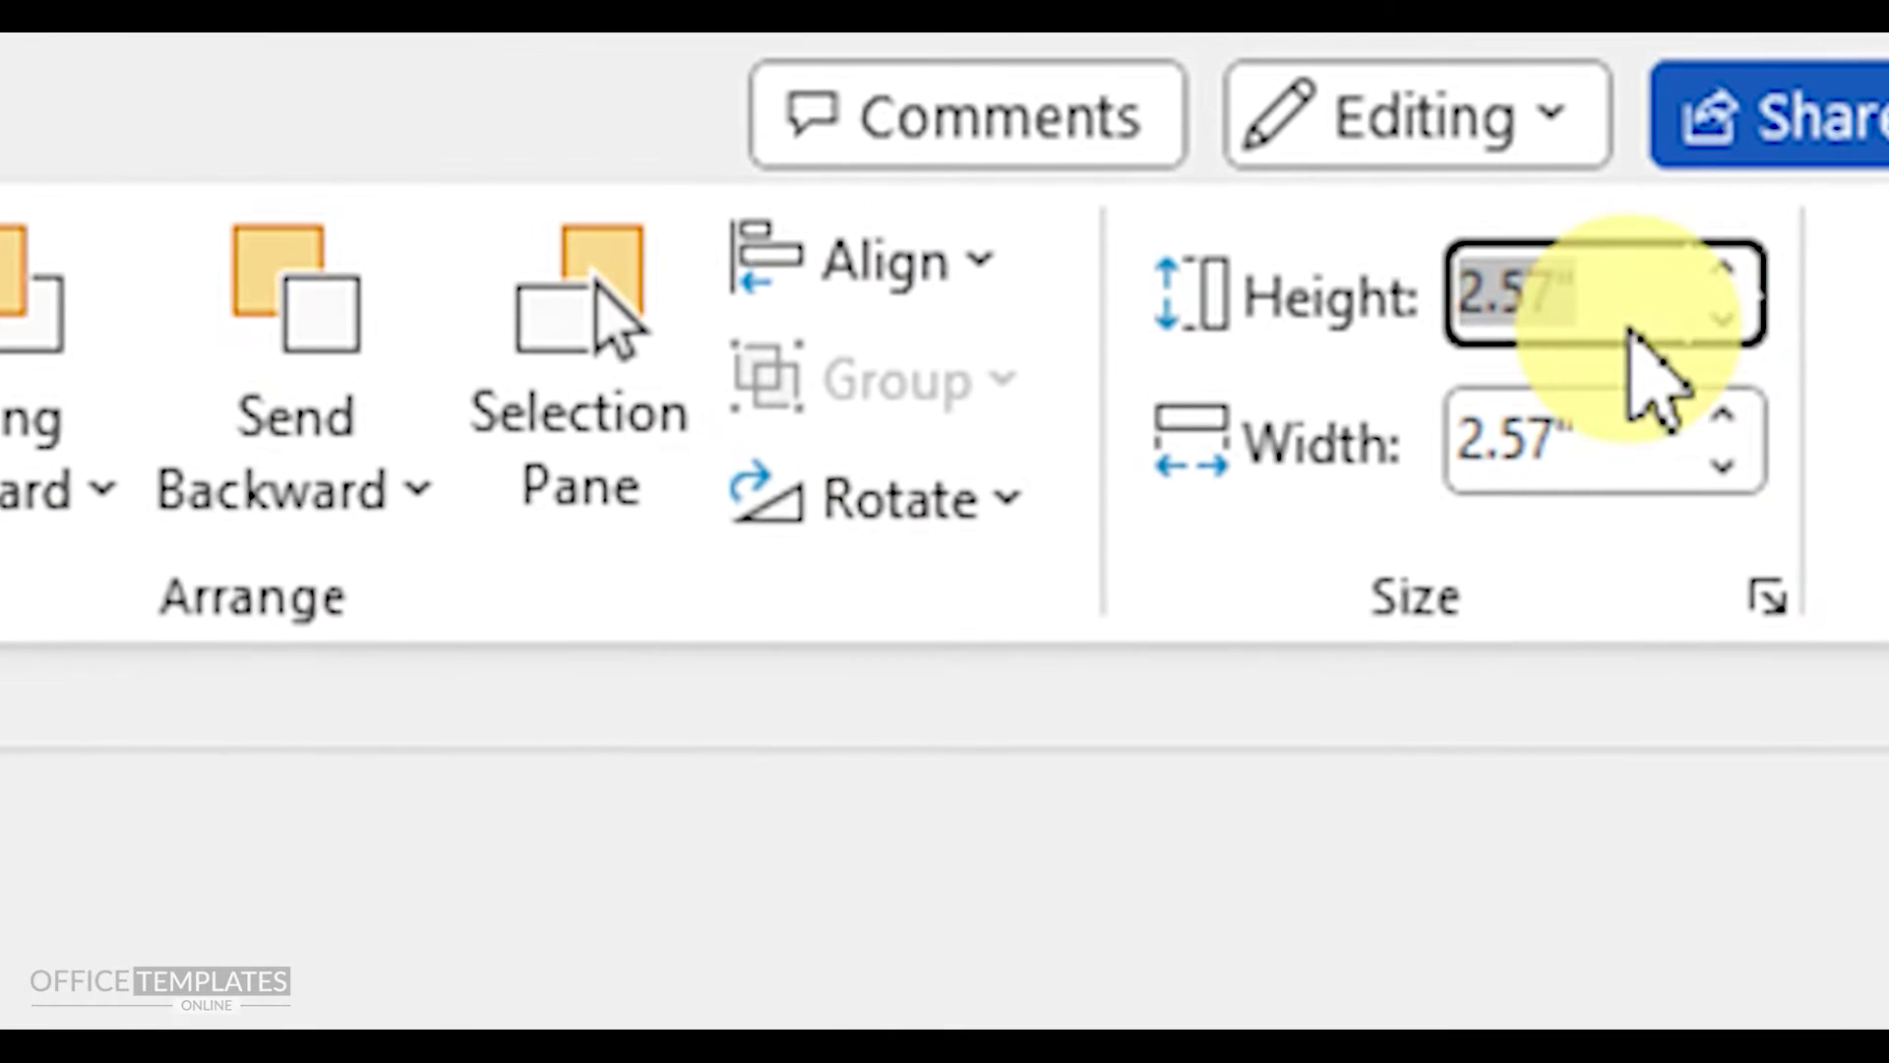
type("3.98")
key("Tab")
type("3.")
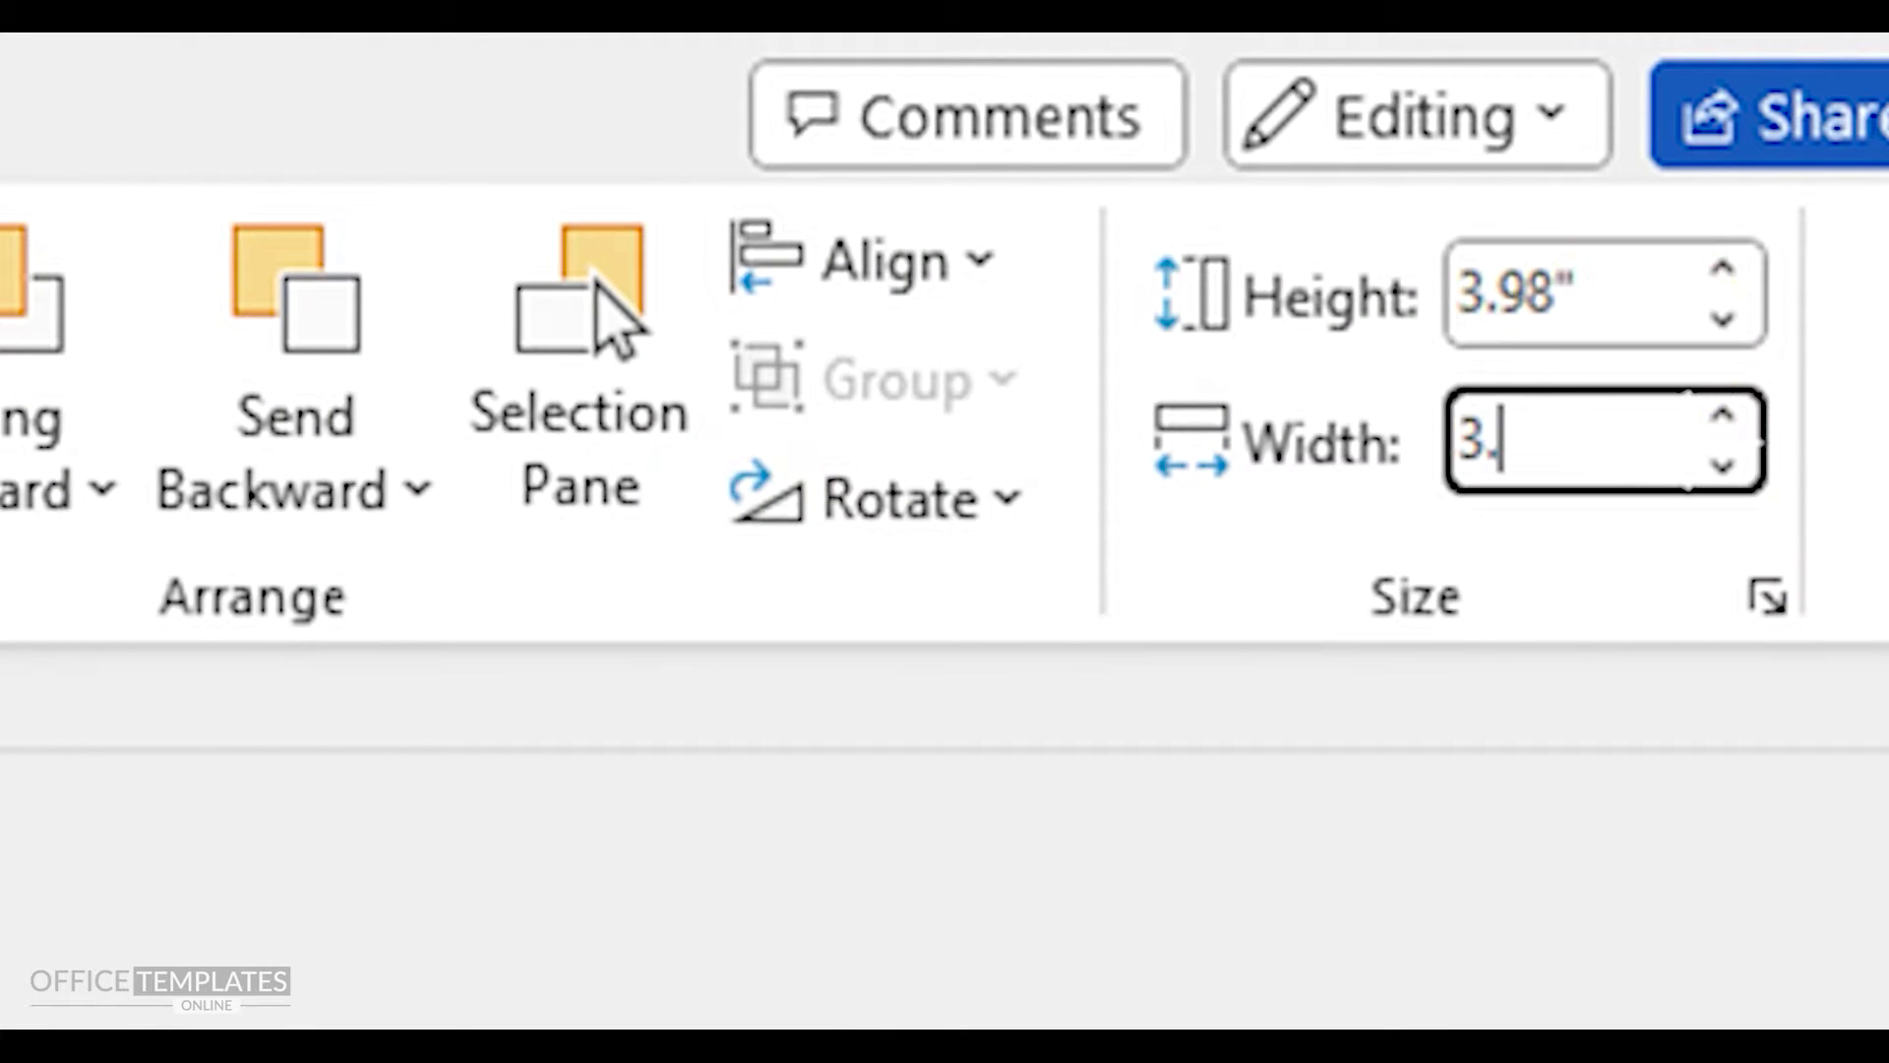
key("Return")
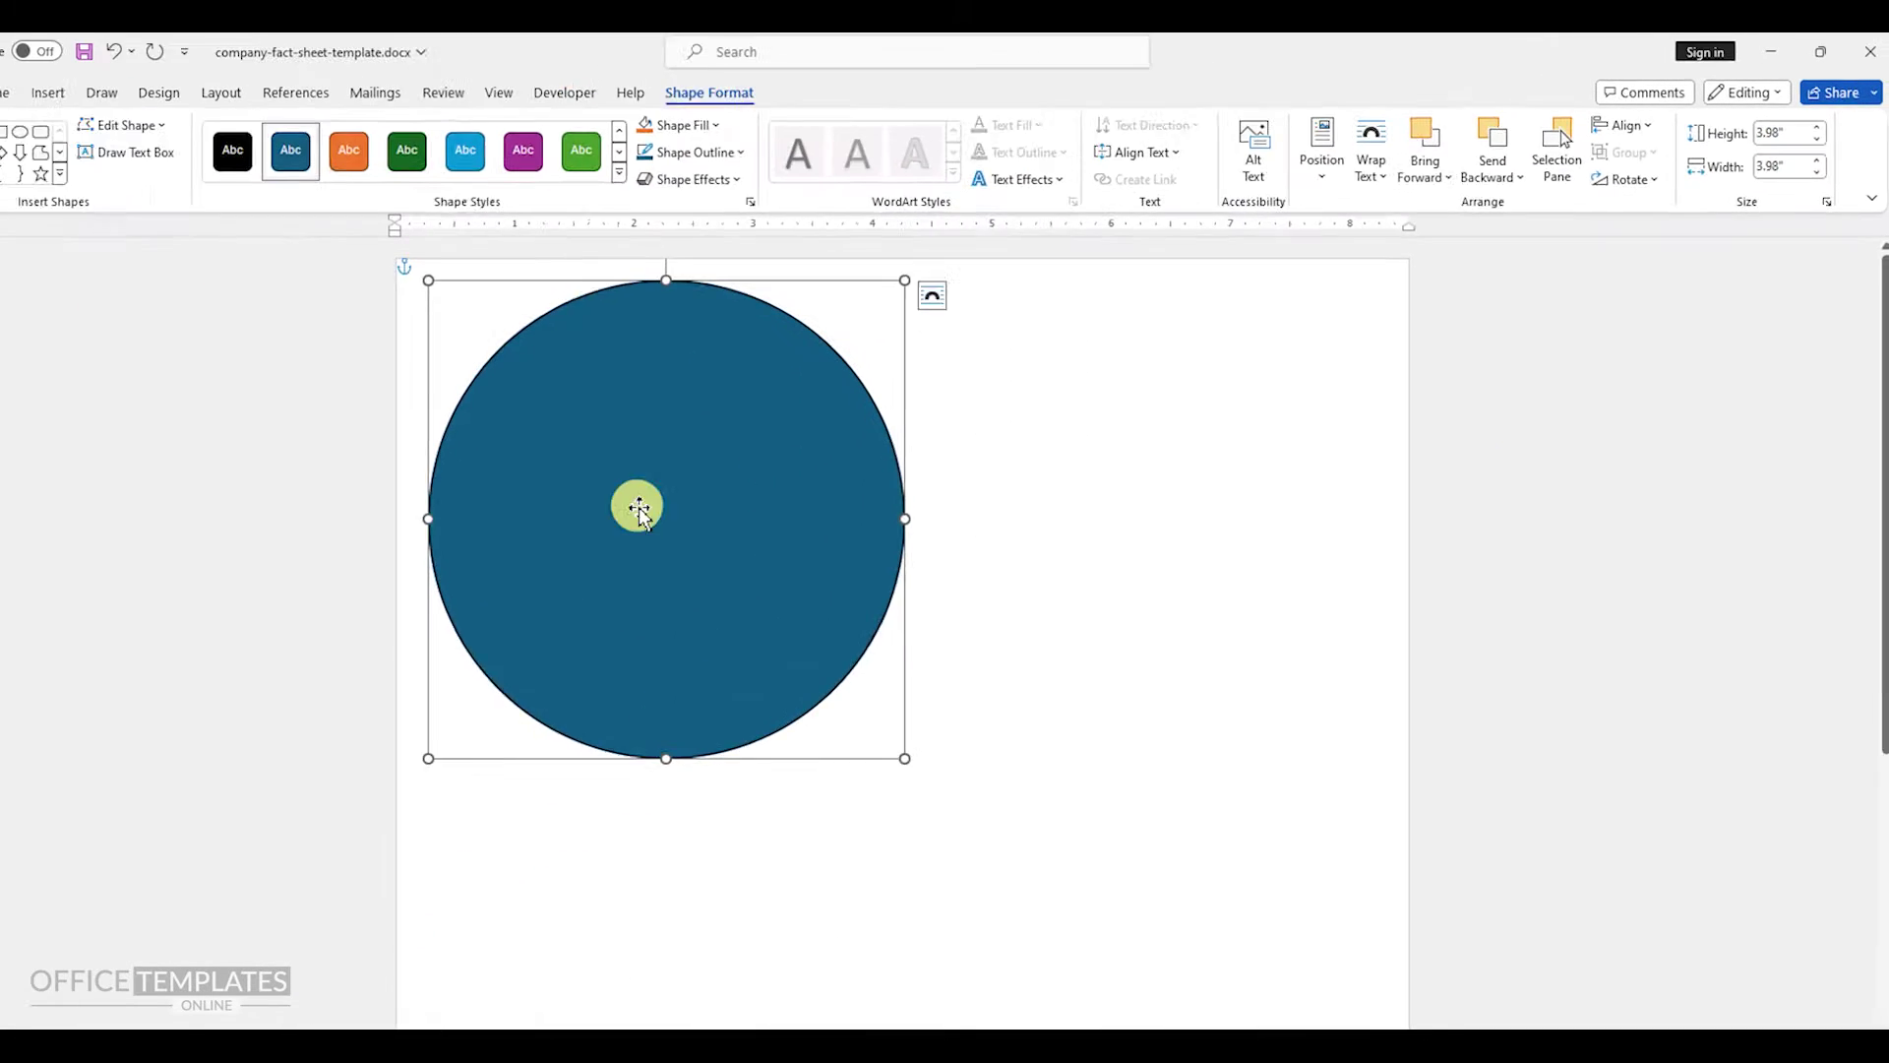
- Fill the circle dark navy and remove its outline
right_click(705, 441)
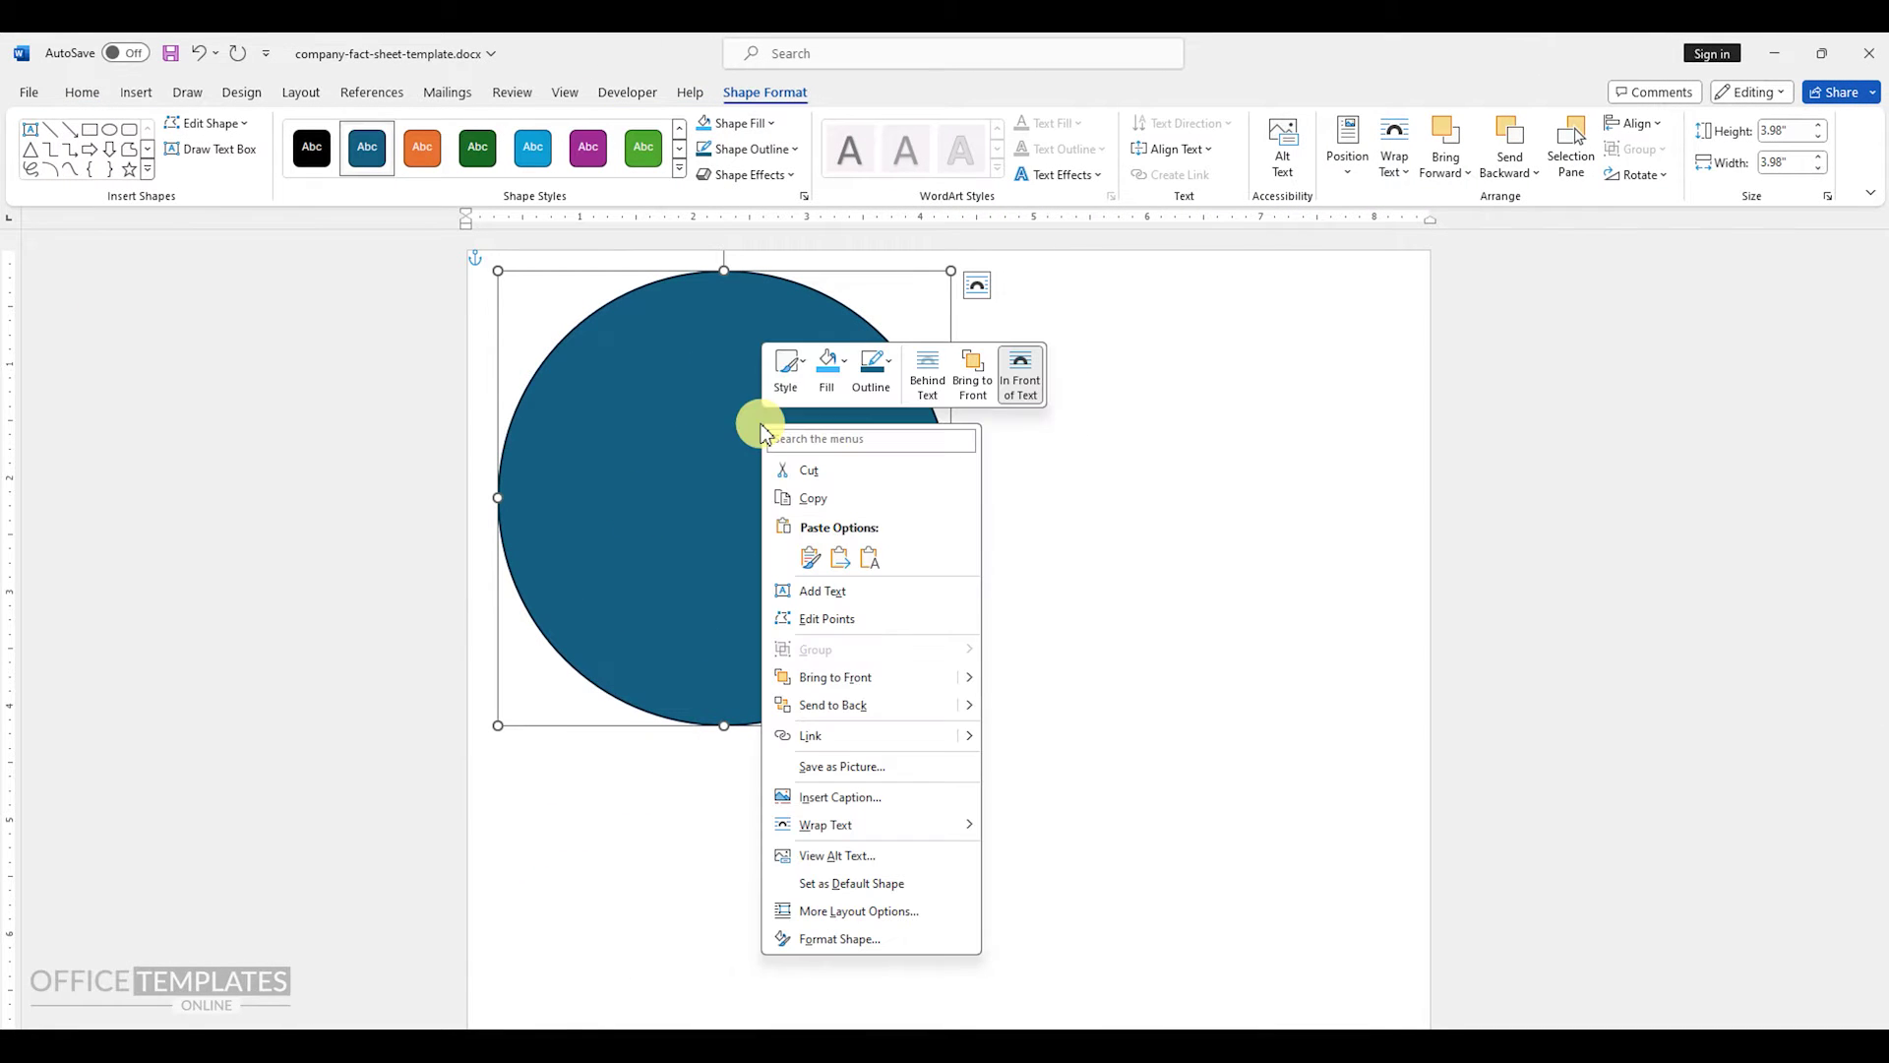
left_click(848, 369)
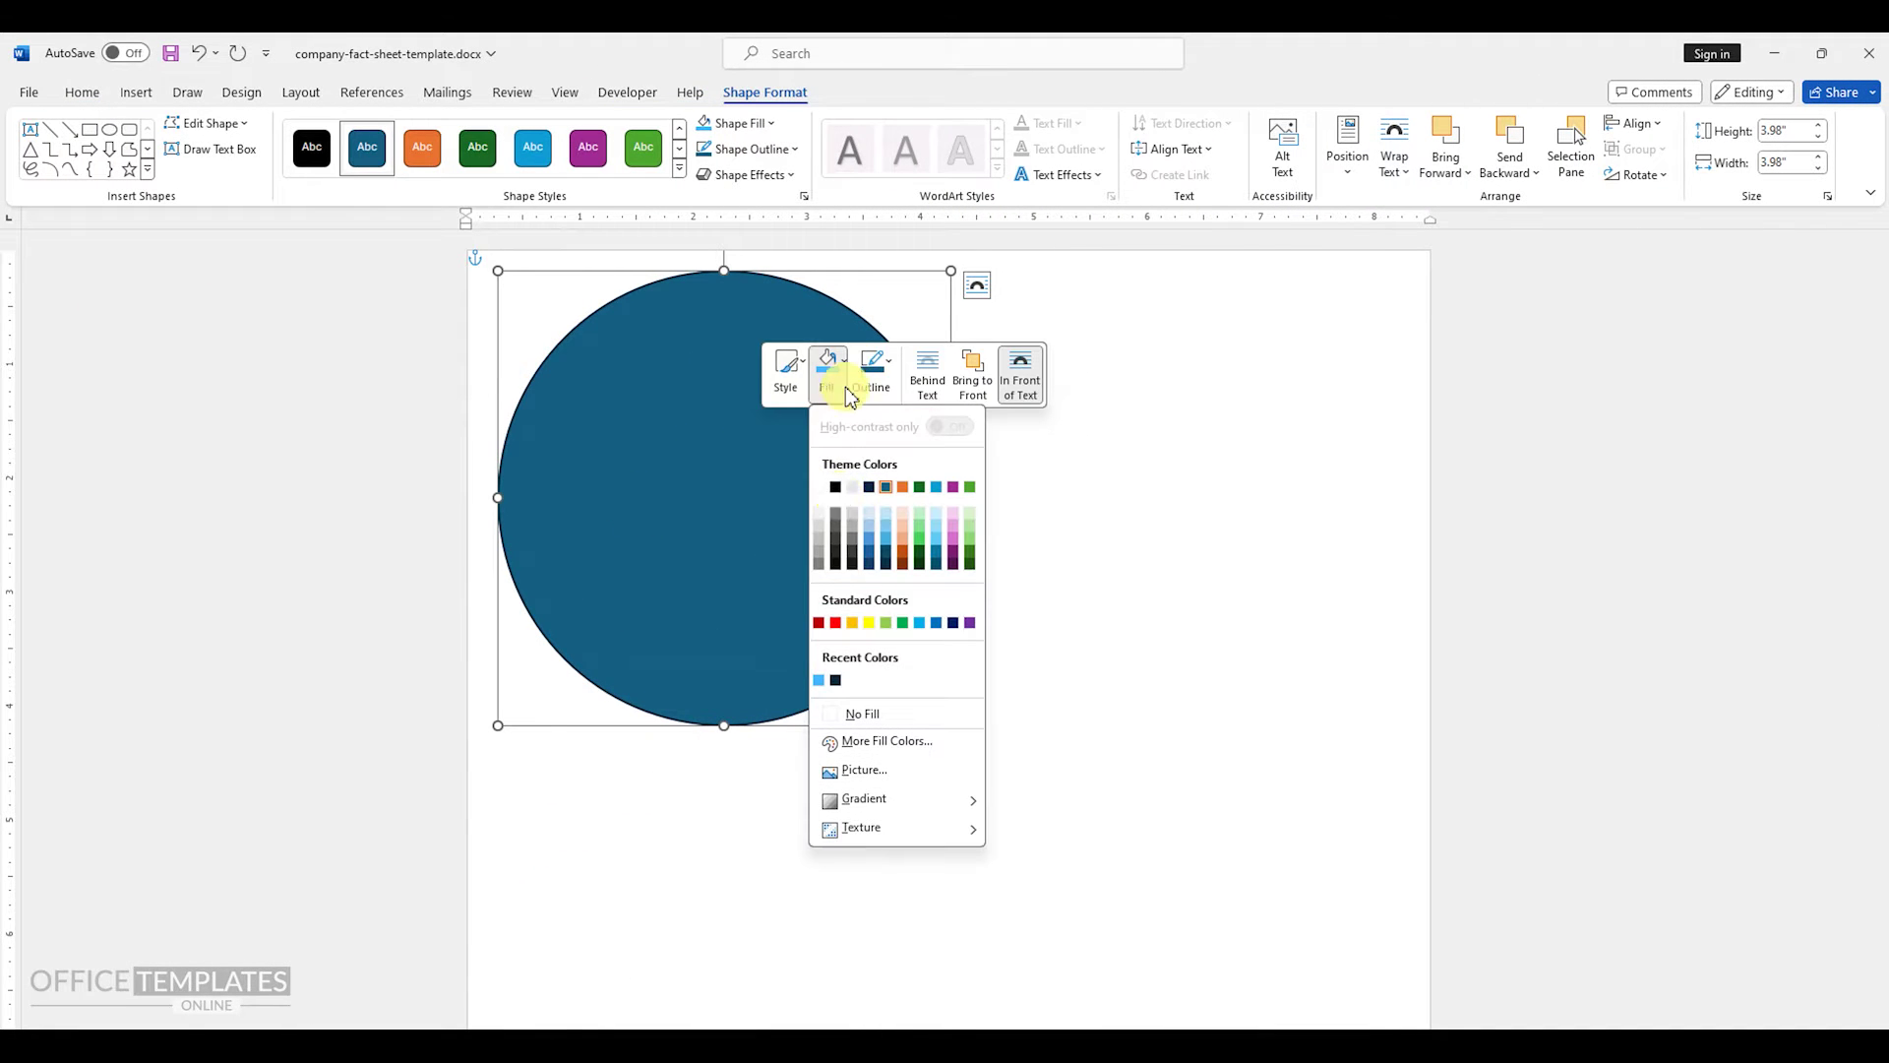
left_click(838, 679)
left_click(894, 371)
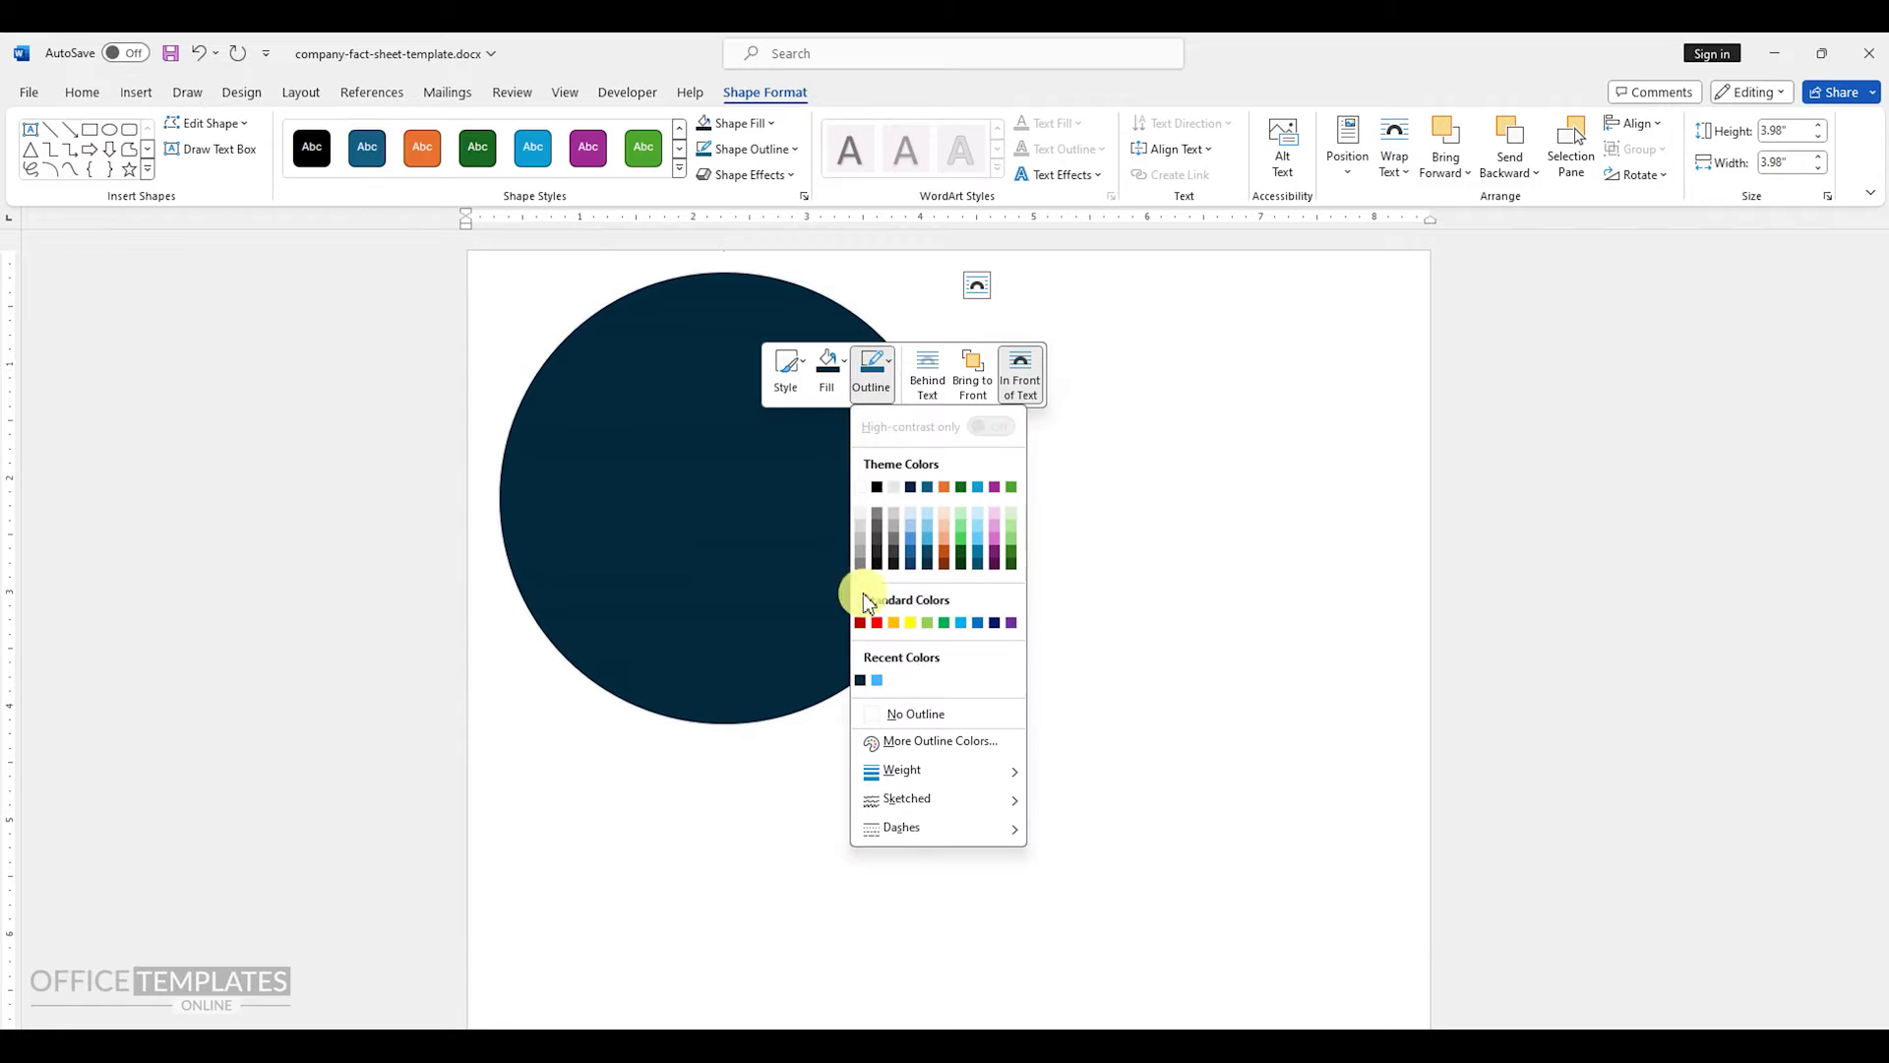
left_click(899, 712)
- Duplicate the circle offset lower-right, giving the copy a black outline and no fill
left_click_drag(757, 448, 806, 493)
right_click(806, 497)
left_click(914, 444)
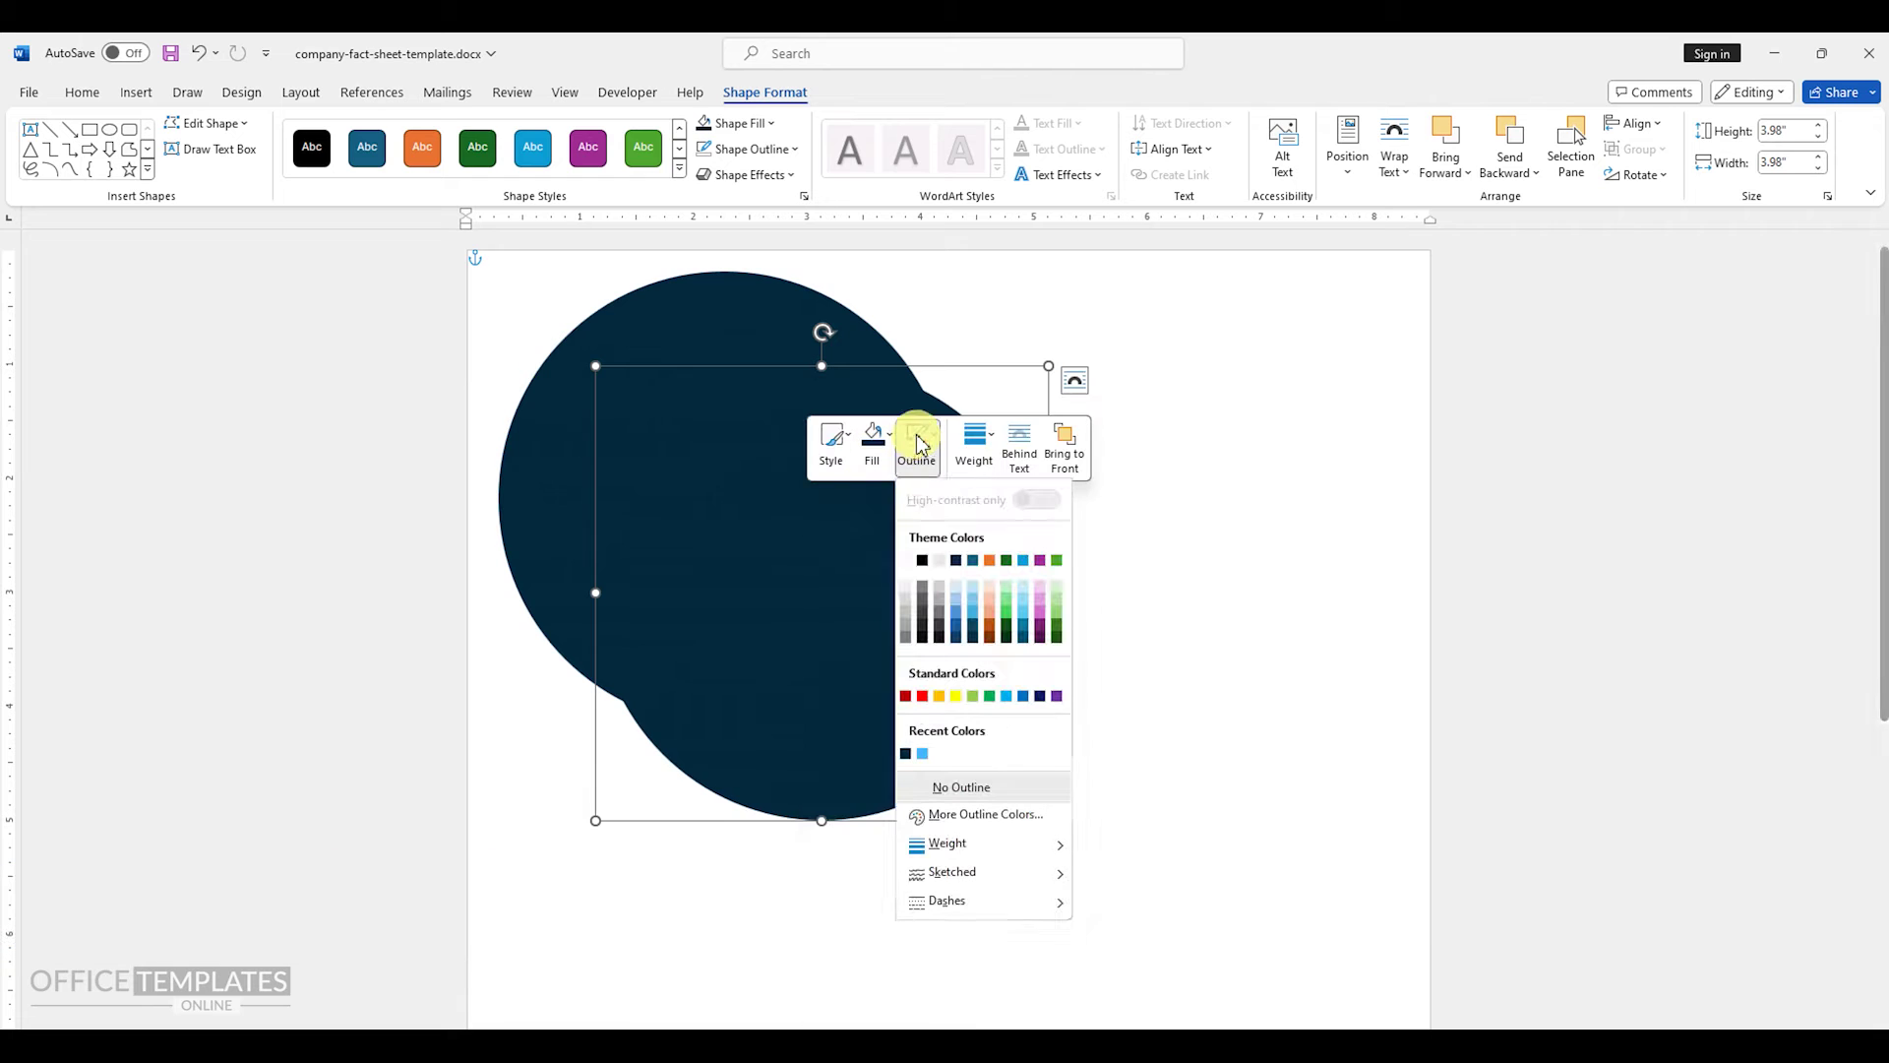
left_click(907, 756)
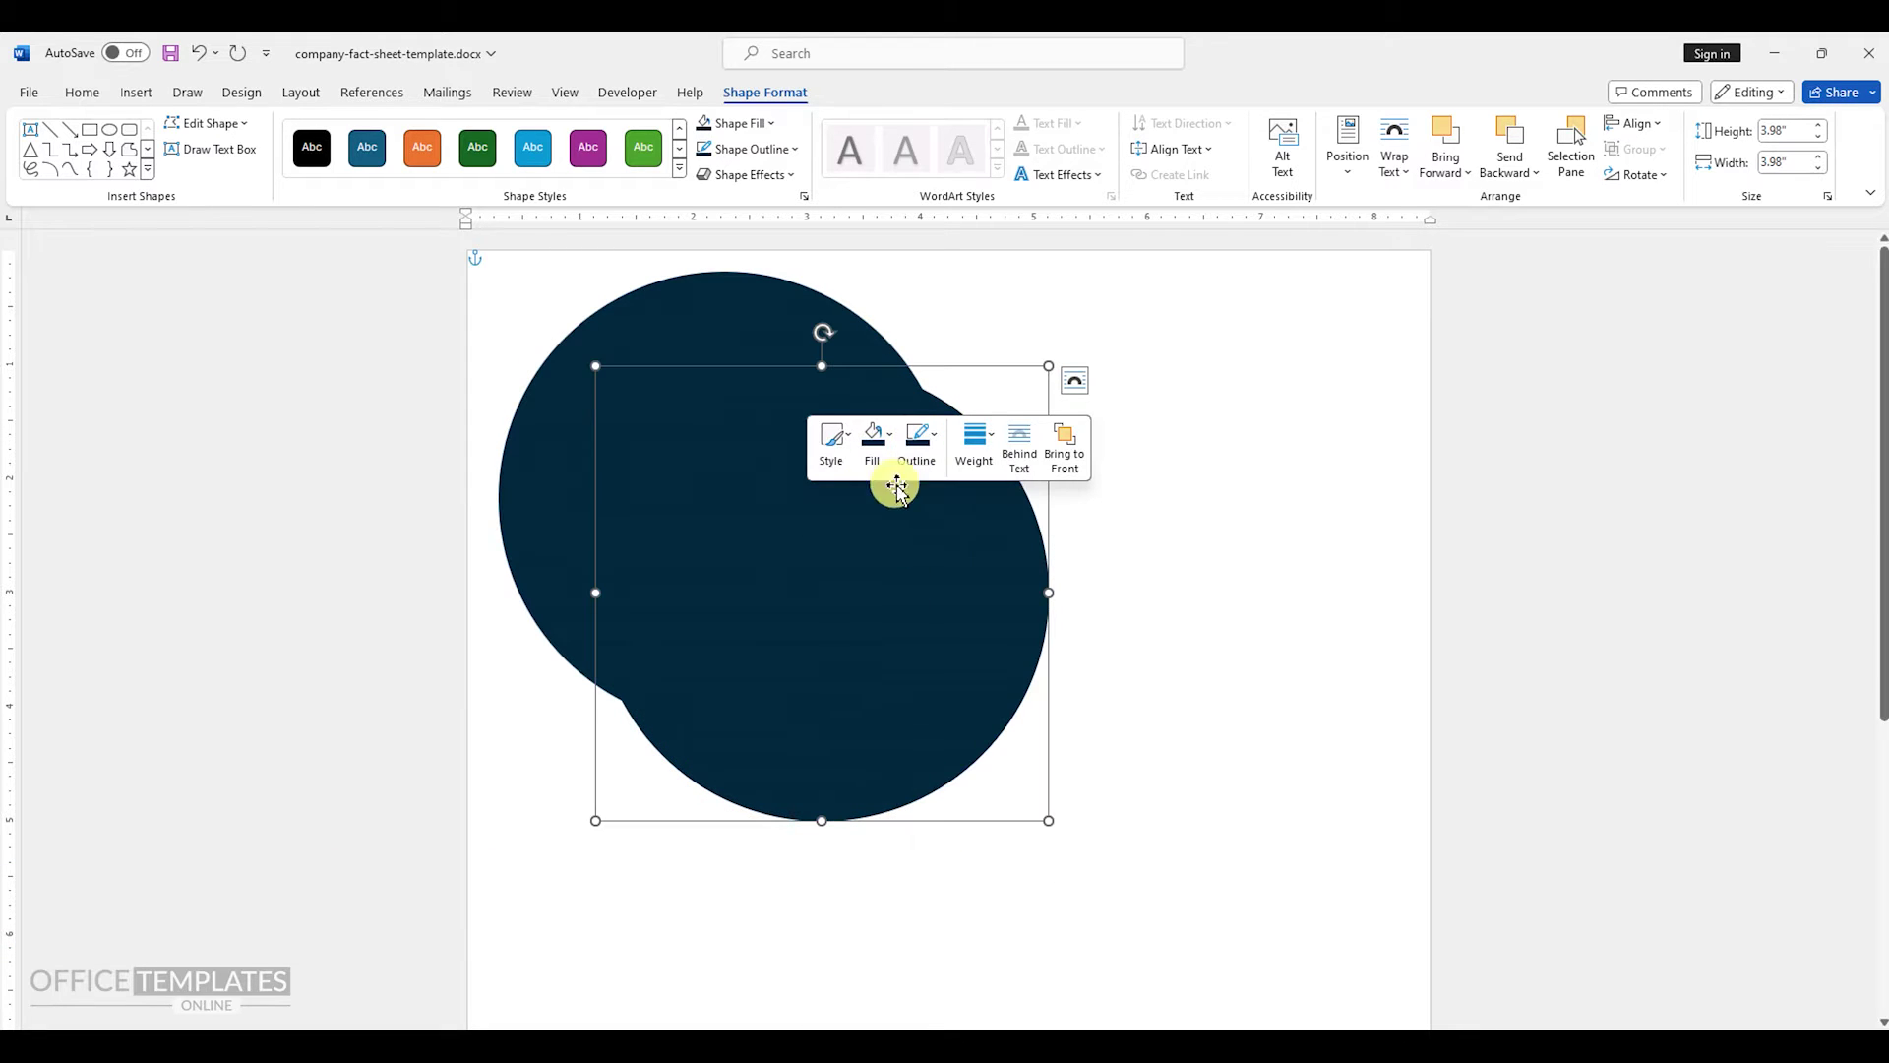
left_click(872, 440)
left_click(897, 793)
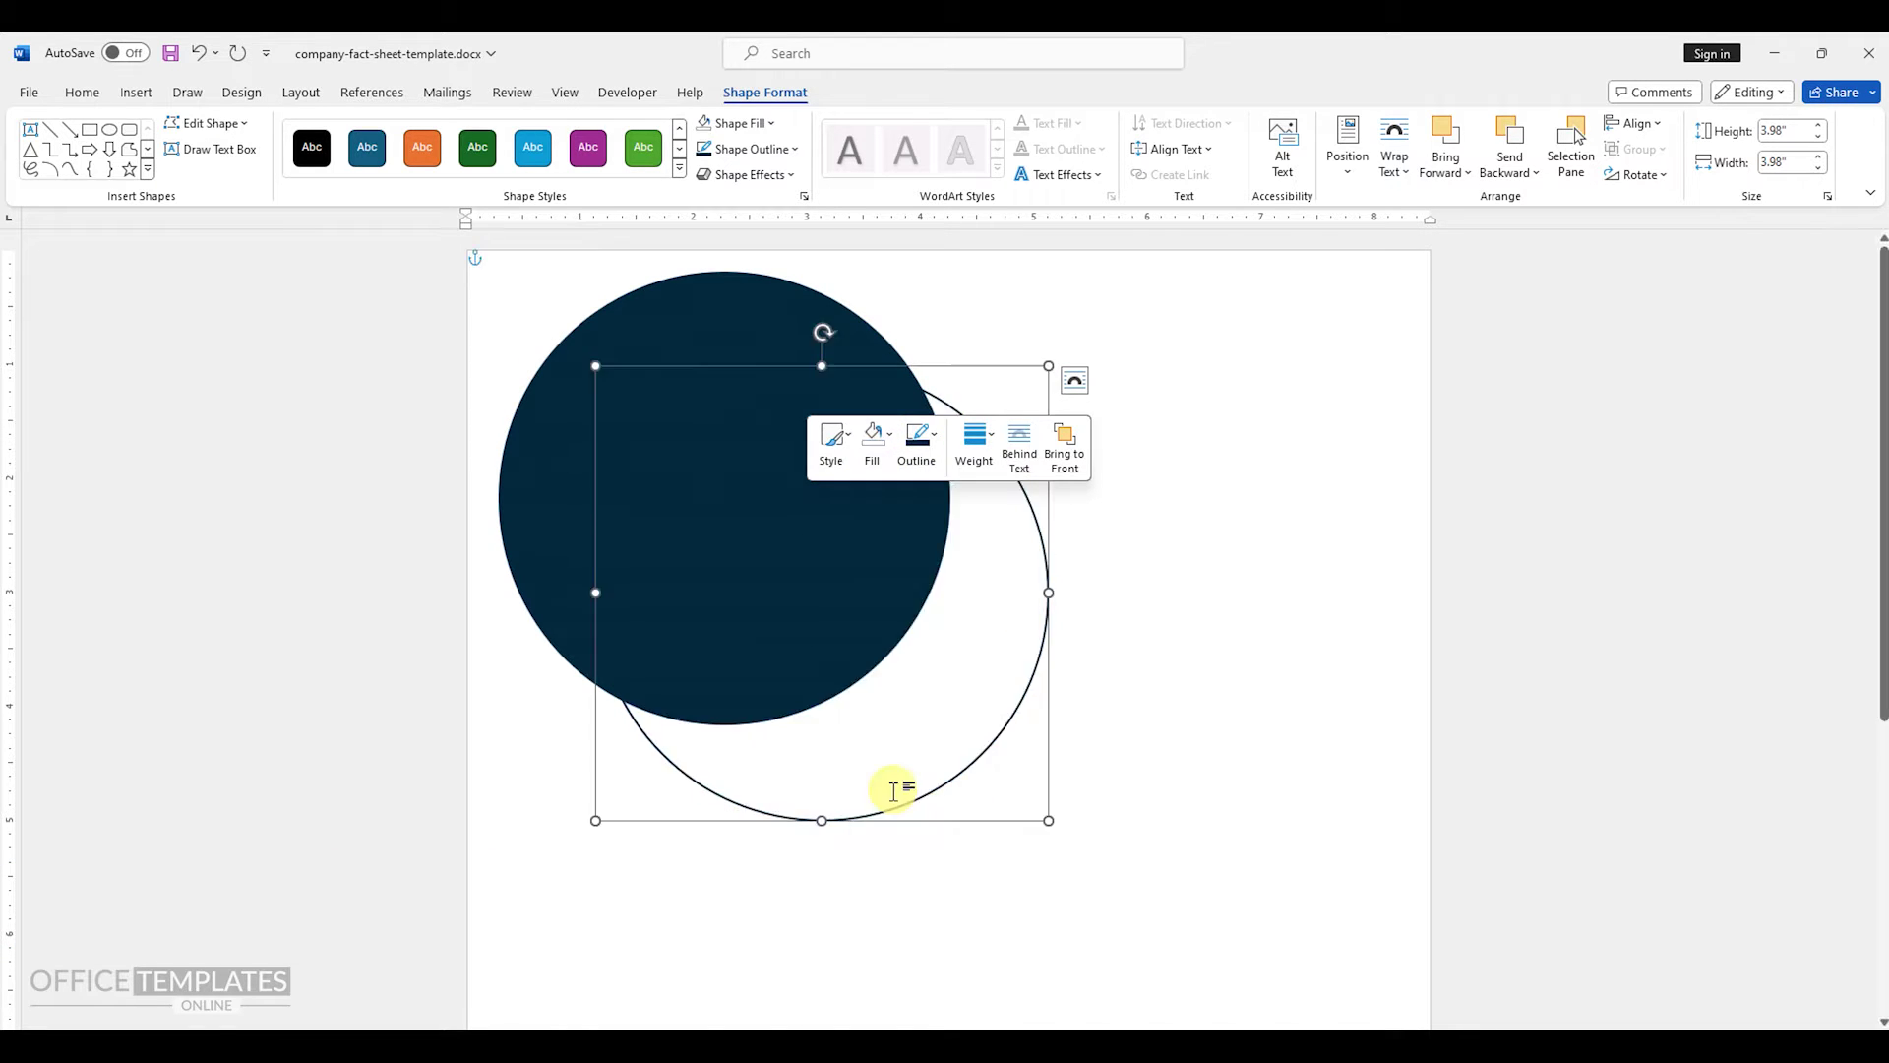
- Make the copy's outline ½ pt thick and dashed
left_click(916, 440)
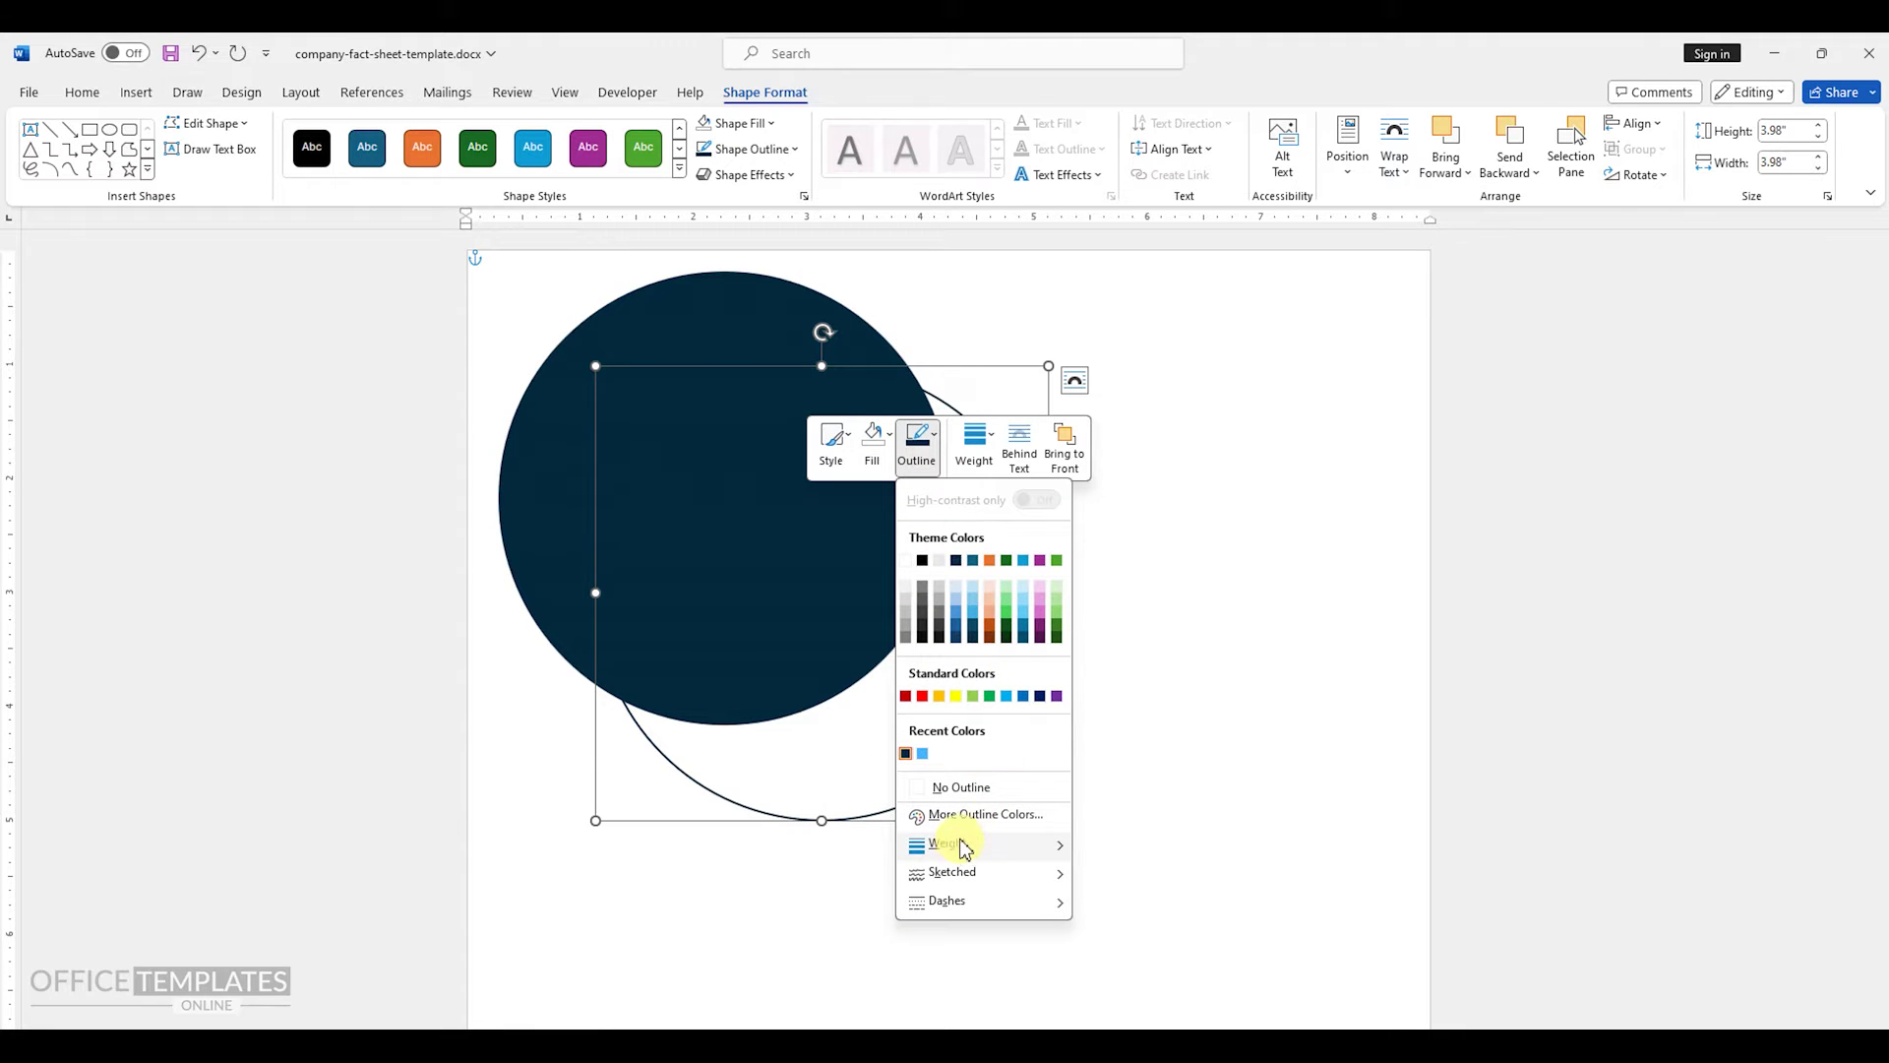
mouse_move(1060, 851)
left_click(1146, 825)
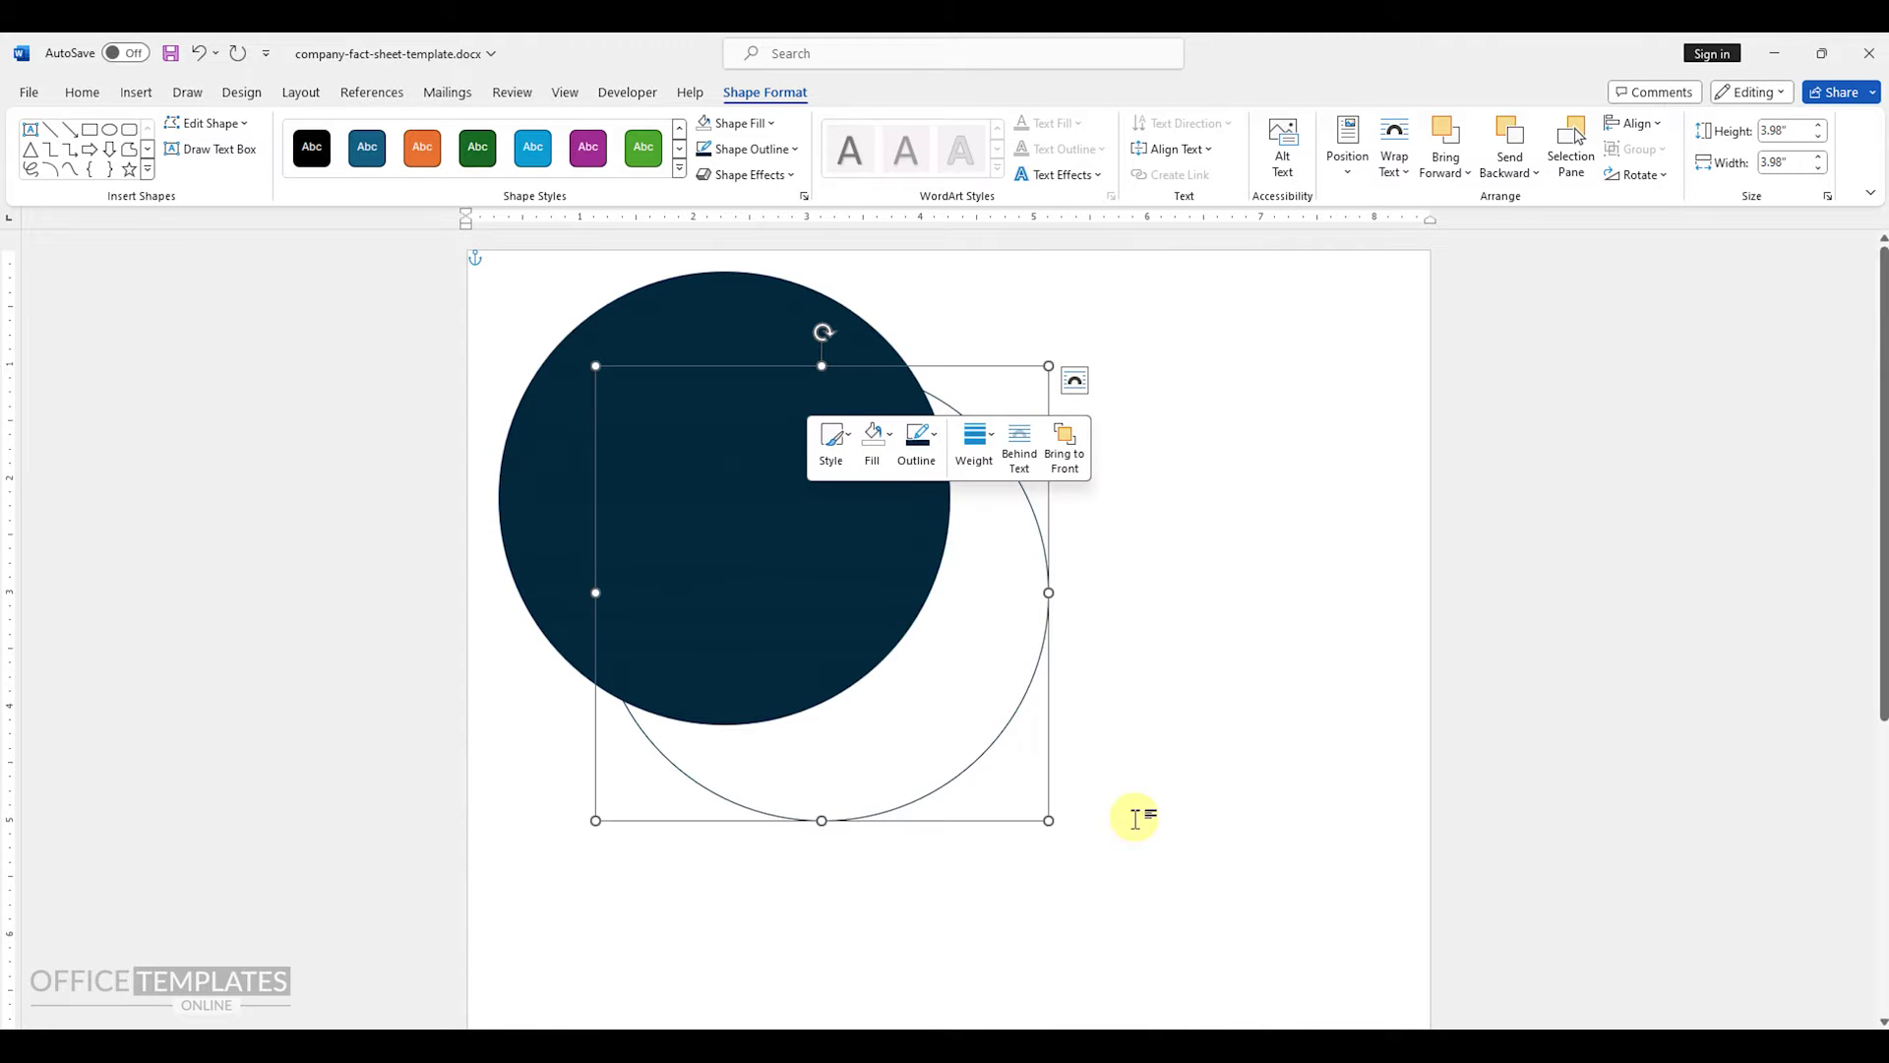
left_click(916, 440)
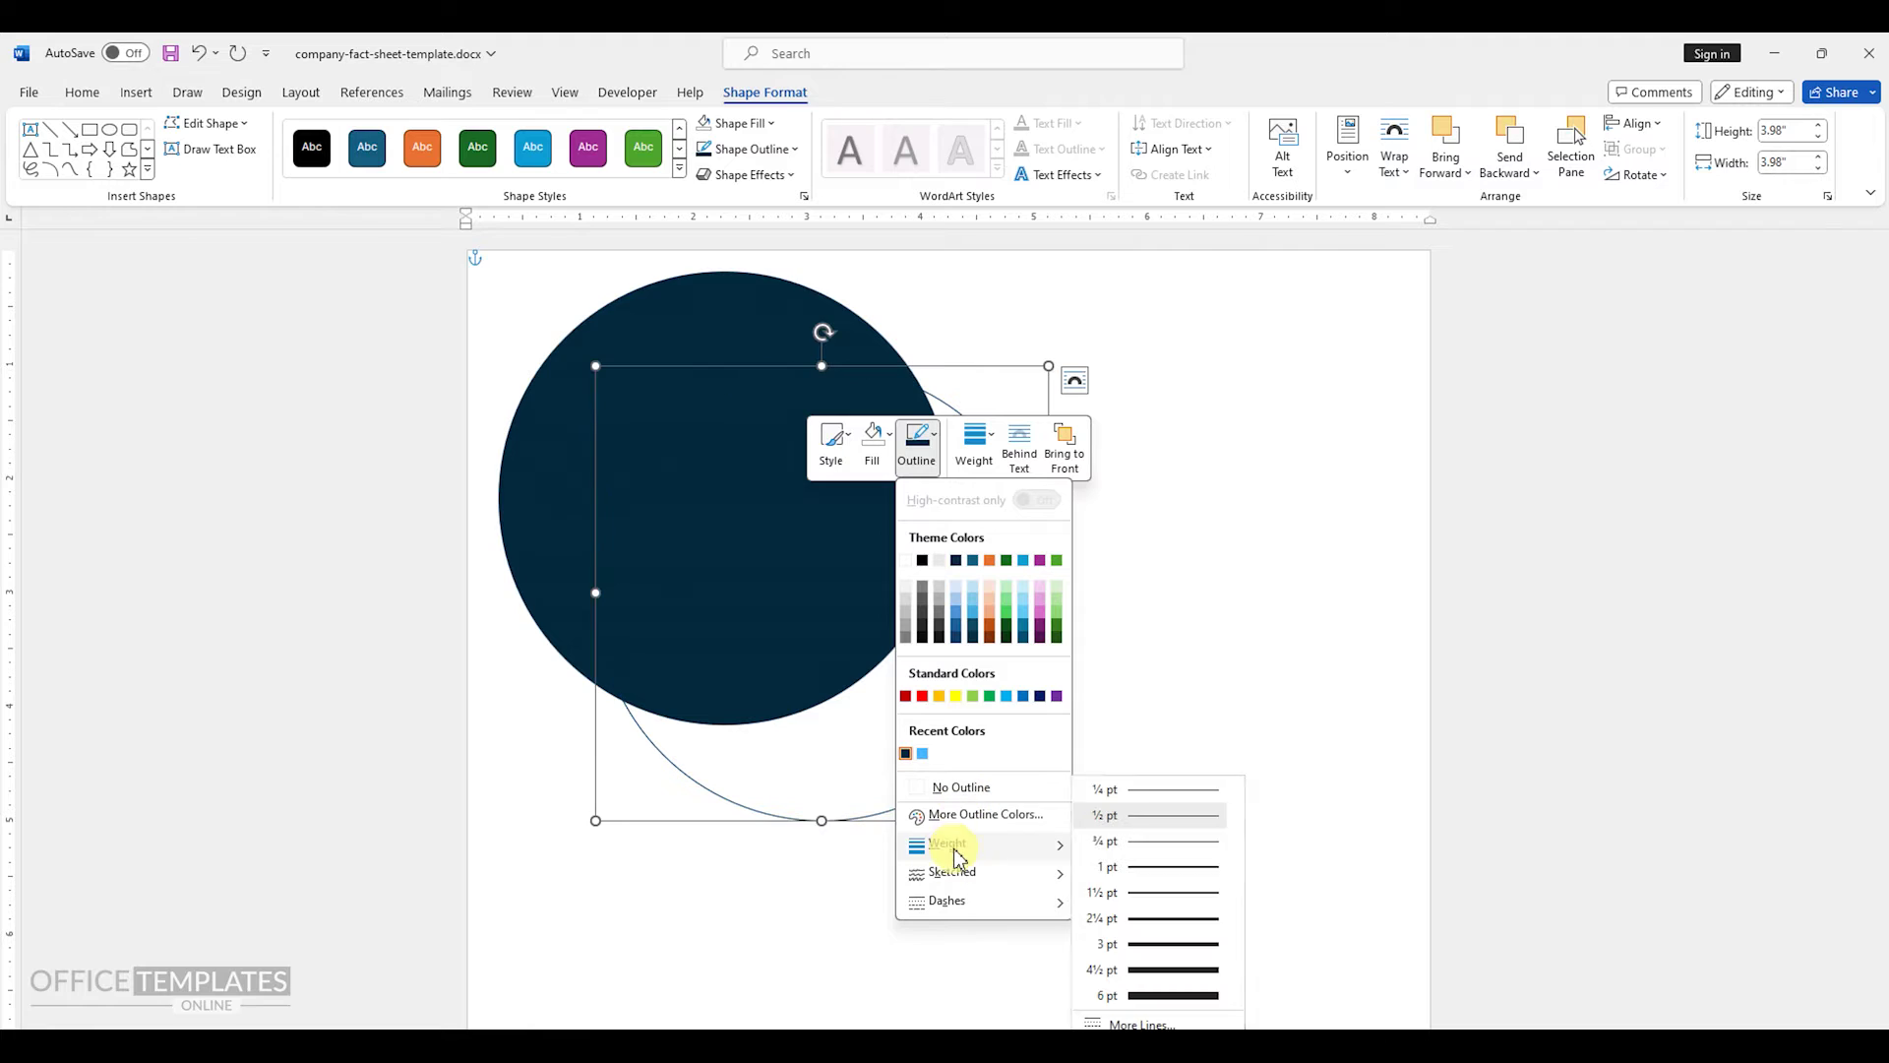
mouse_move(950, 902)
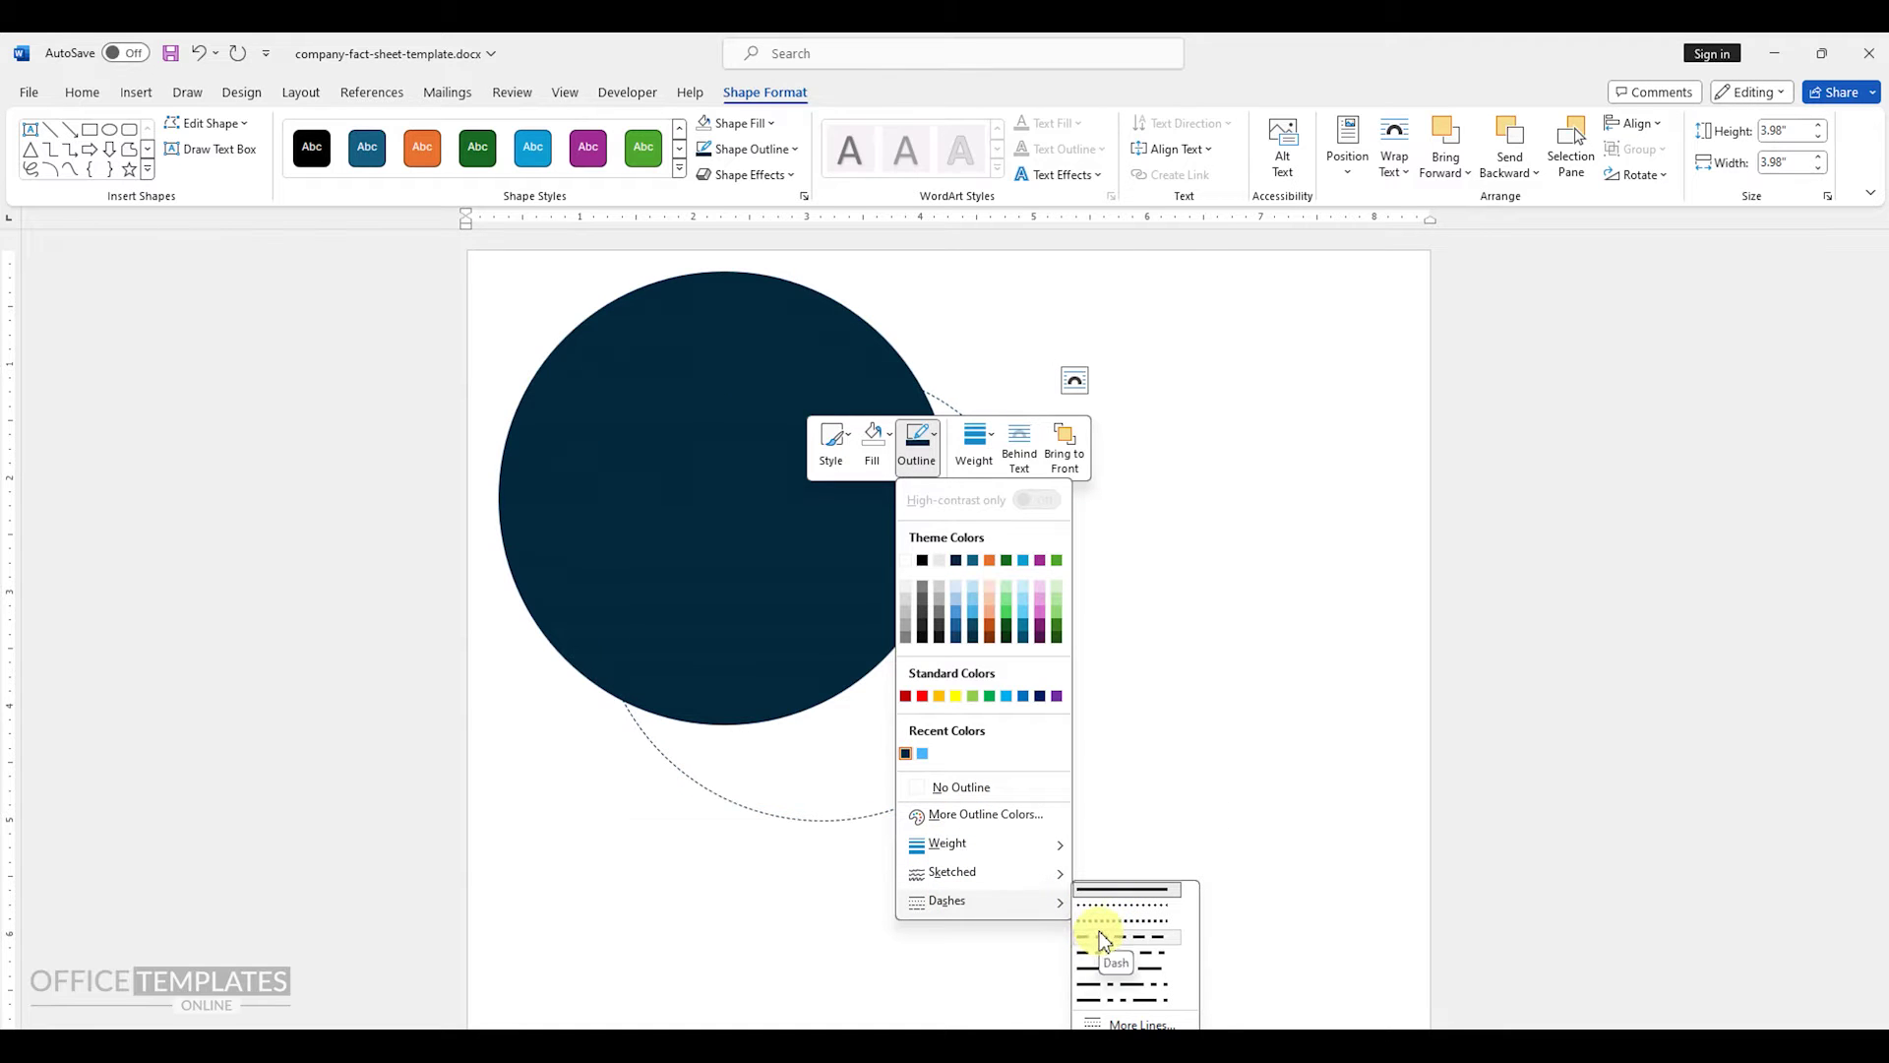
left_click(1106, 945)
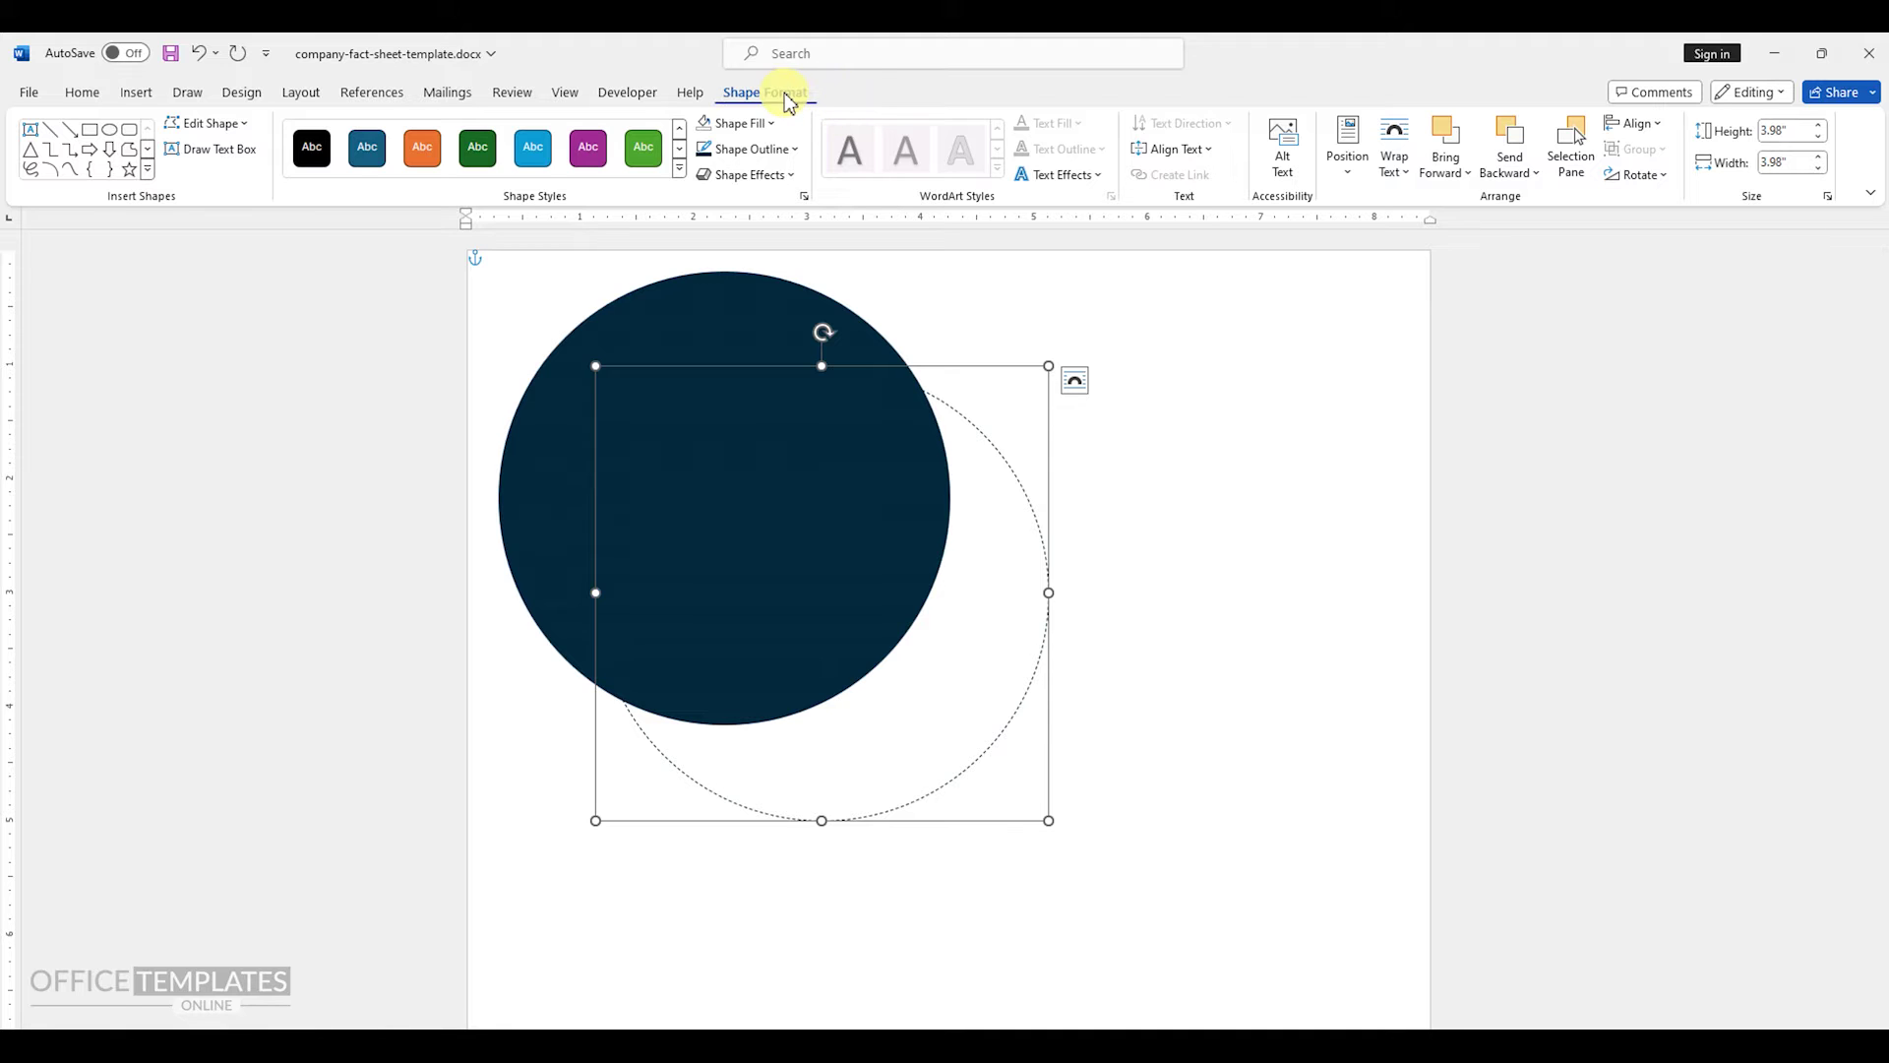
- Resize the dashed copy to 4.24 by 4.24 inches
left_click(1781, 130)
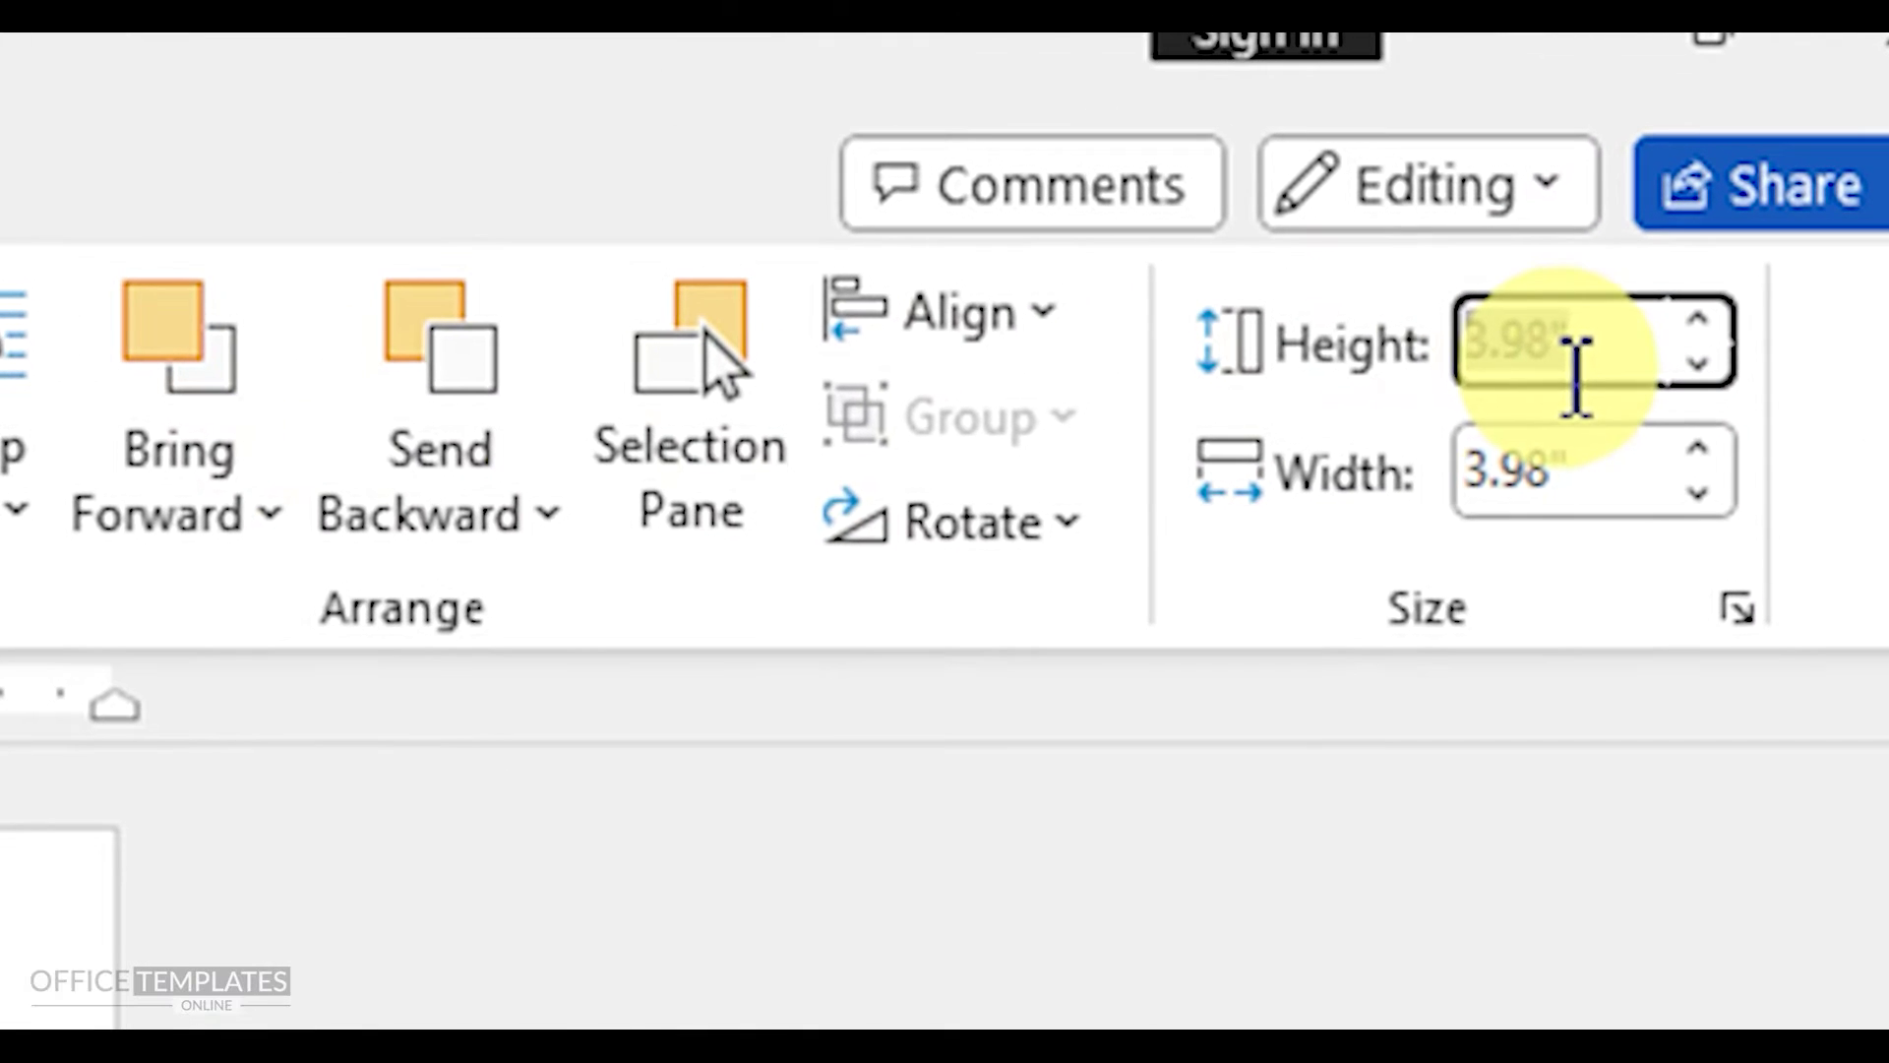
type("4.24")
key("Tab")
type("4.")
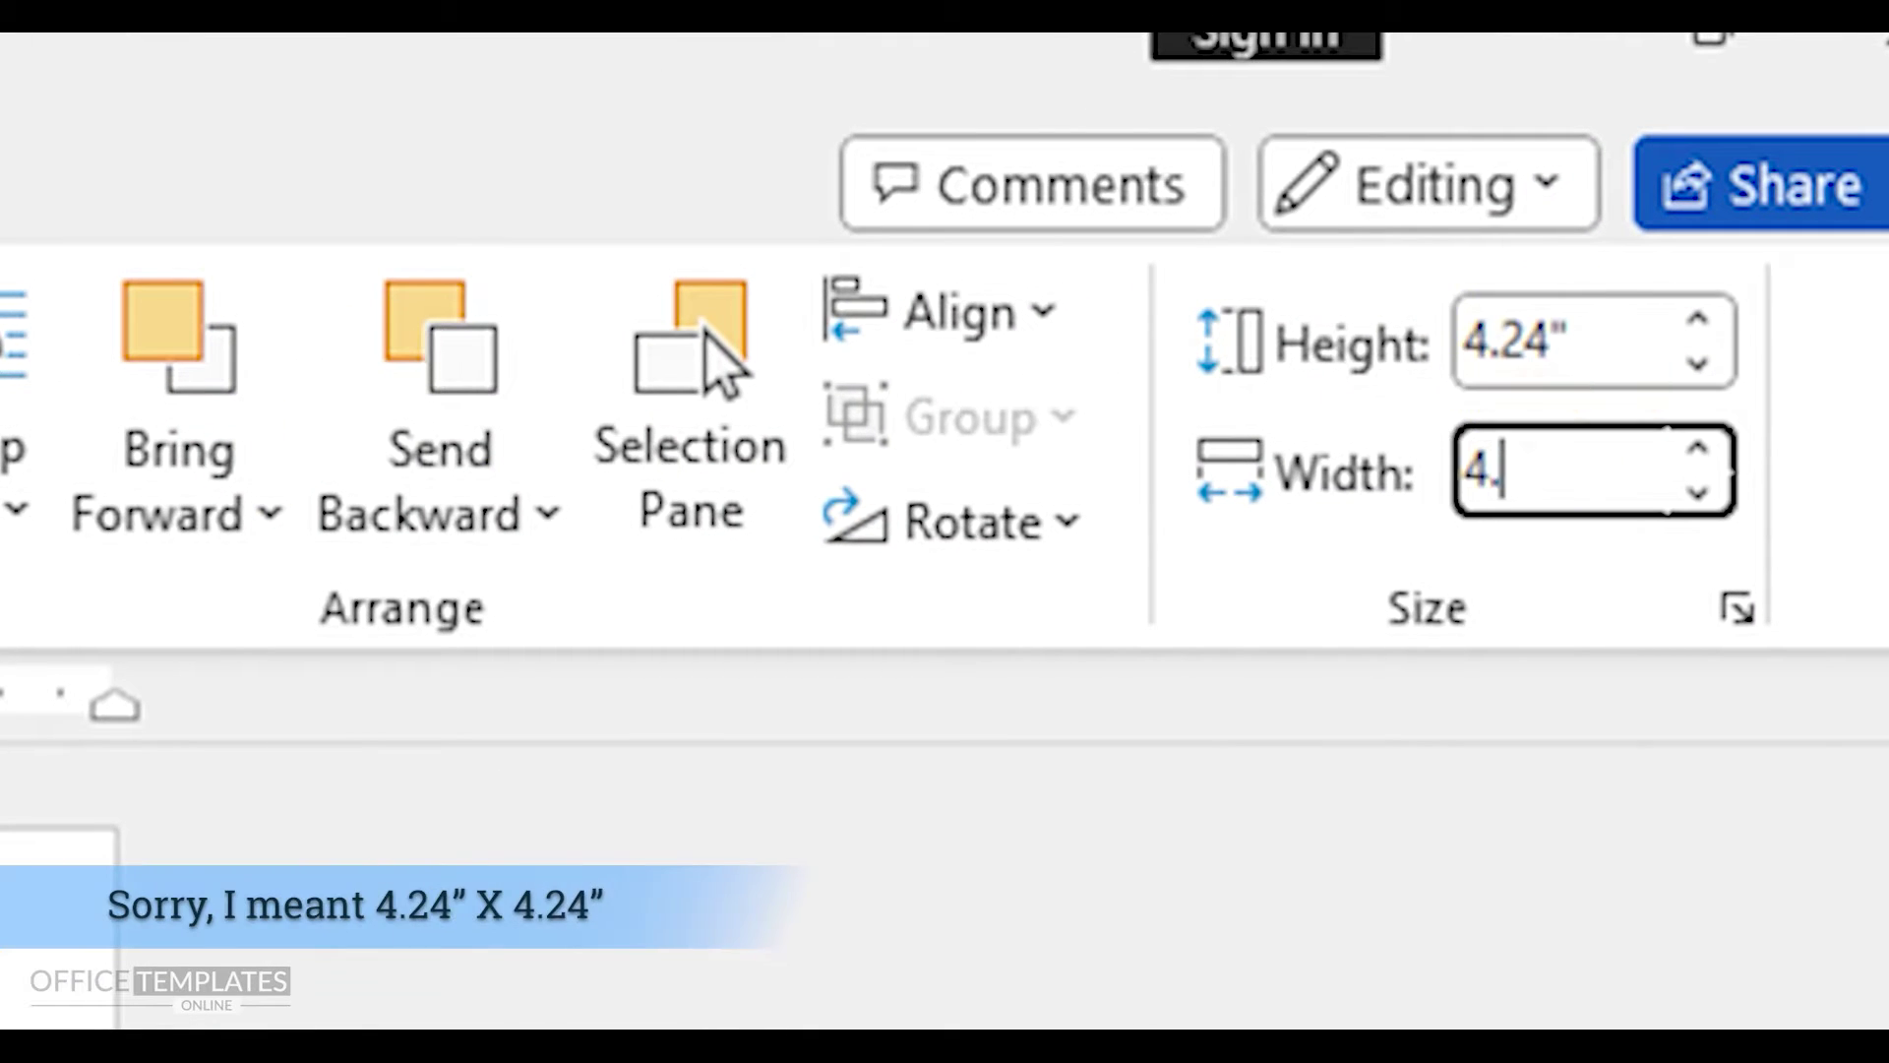
type("24")
key("Return")
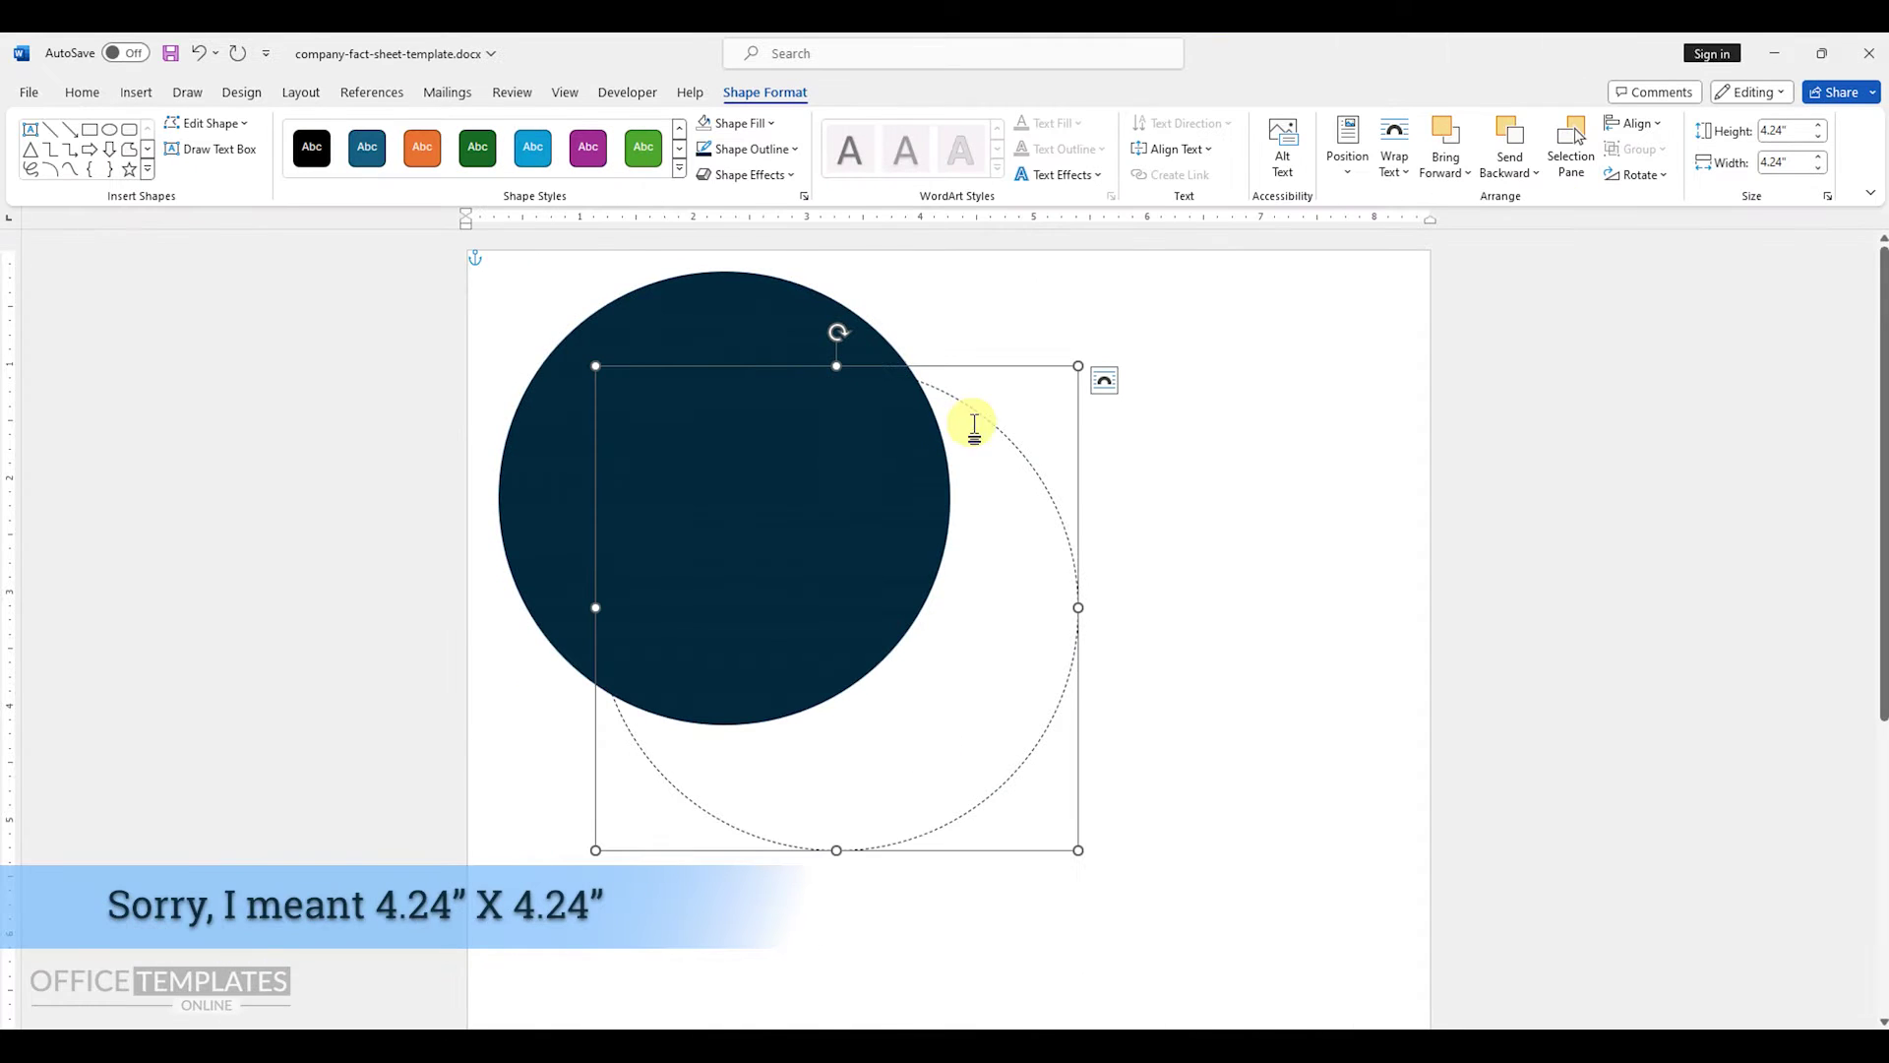
- Center the dashed ring and the navy circle on each other horizontally and vertically
left_click_drag(996, 421, 905, 363)
left_click(802, 433, "shift")
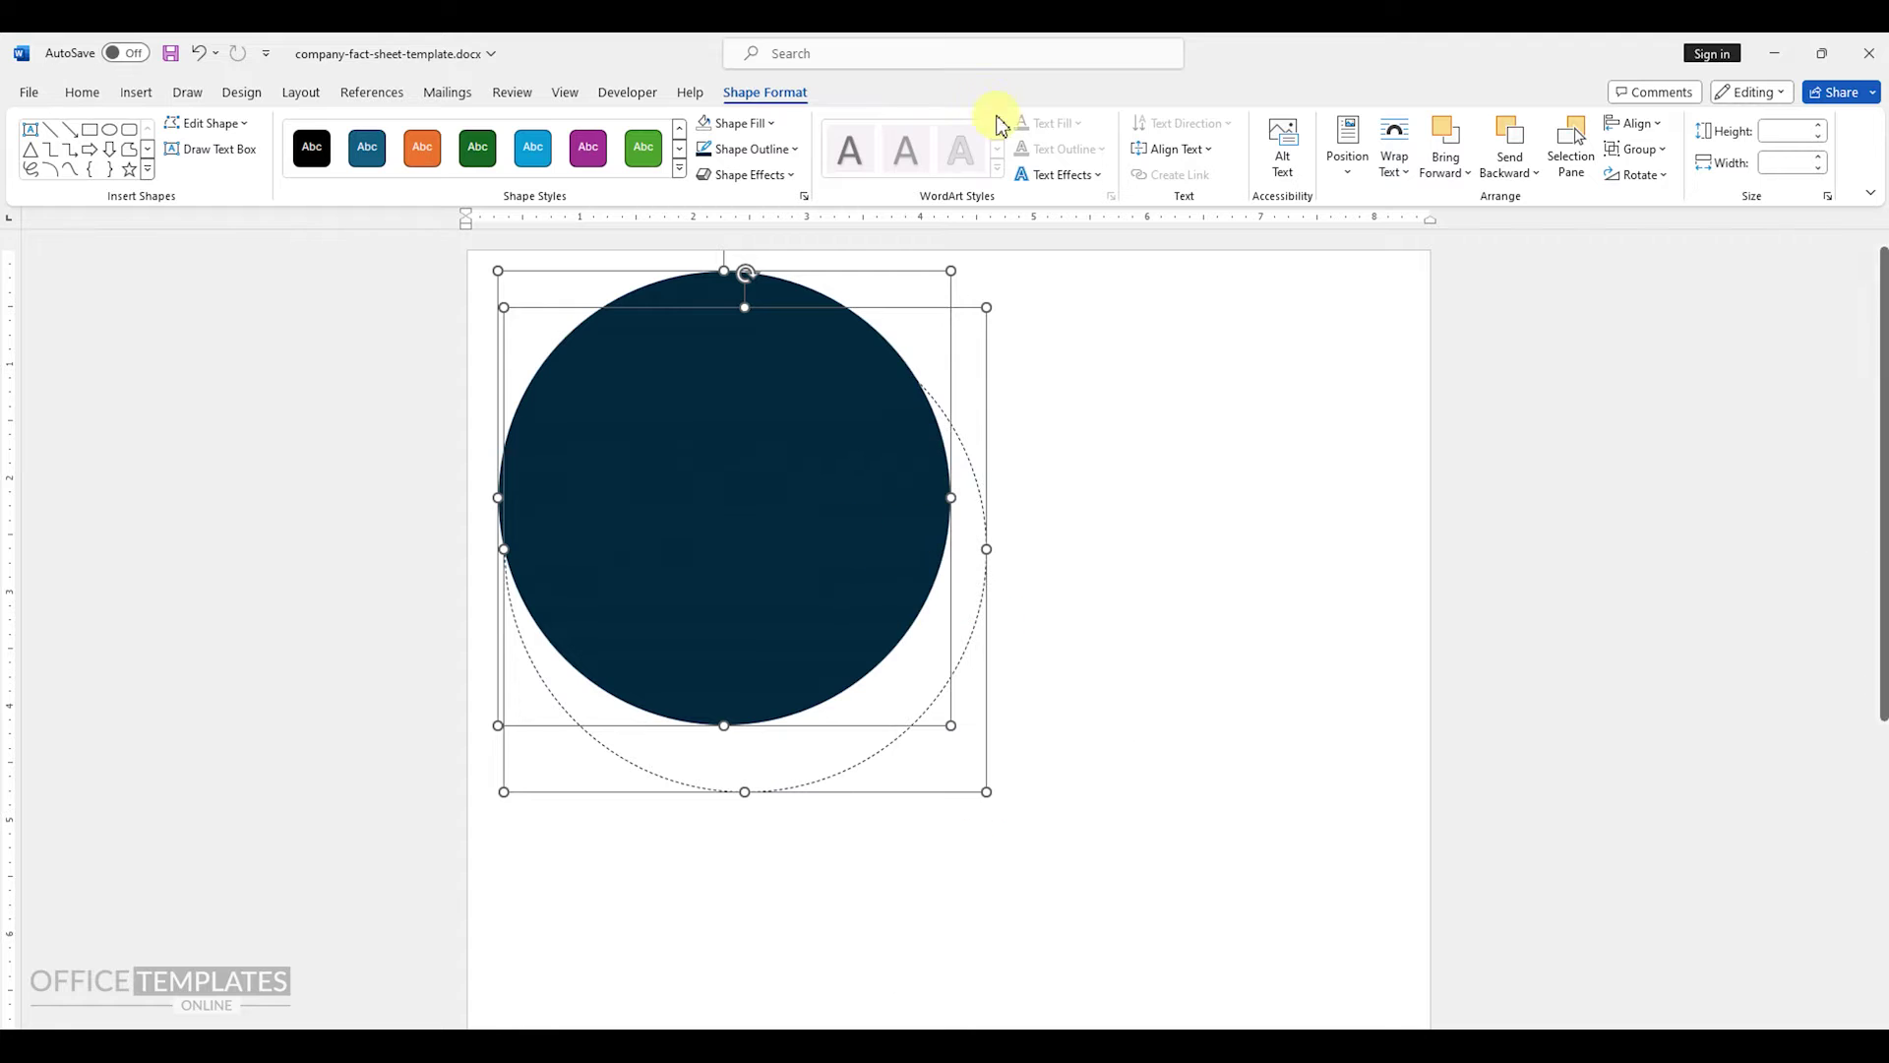
left_click(1661, 135)
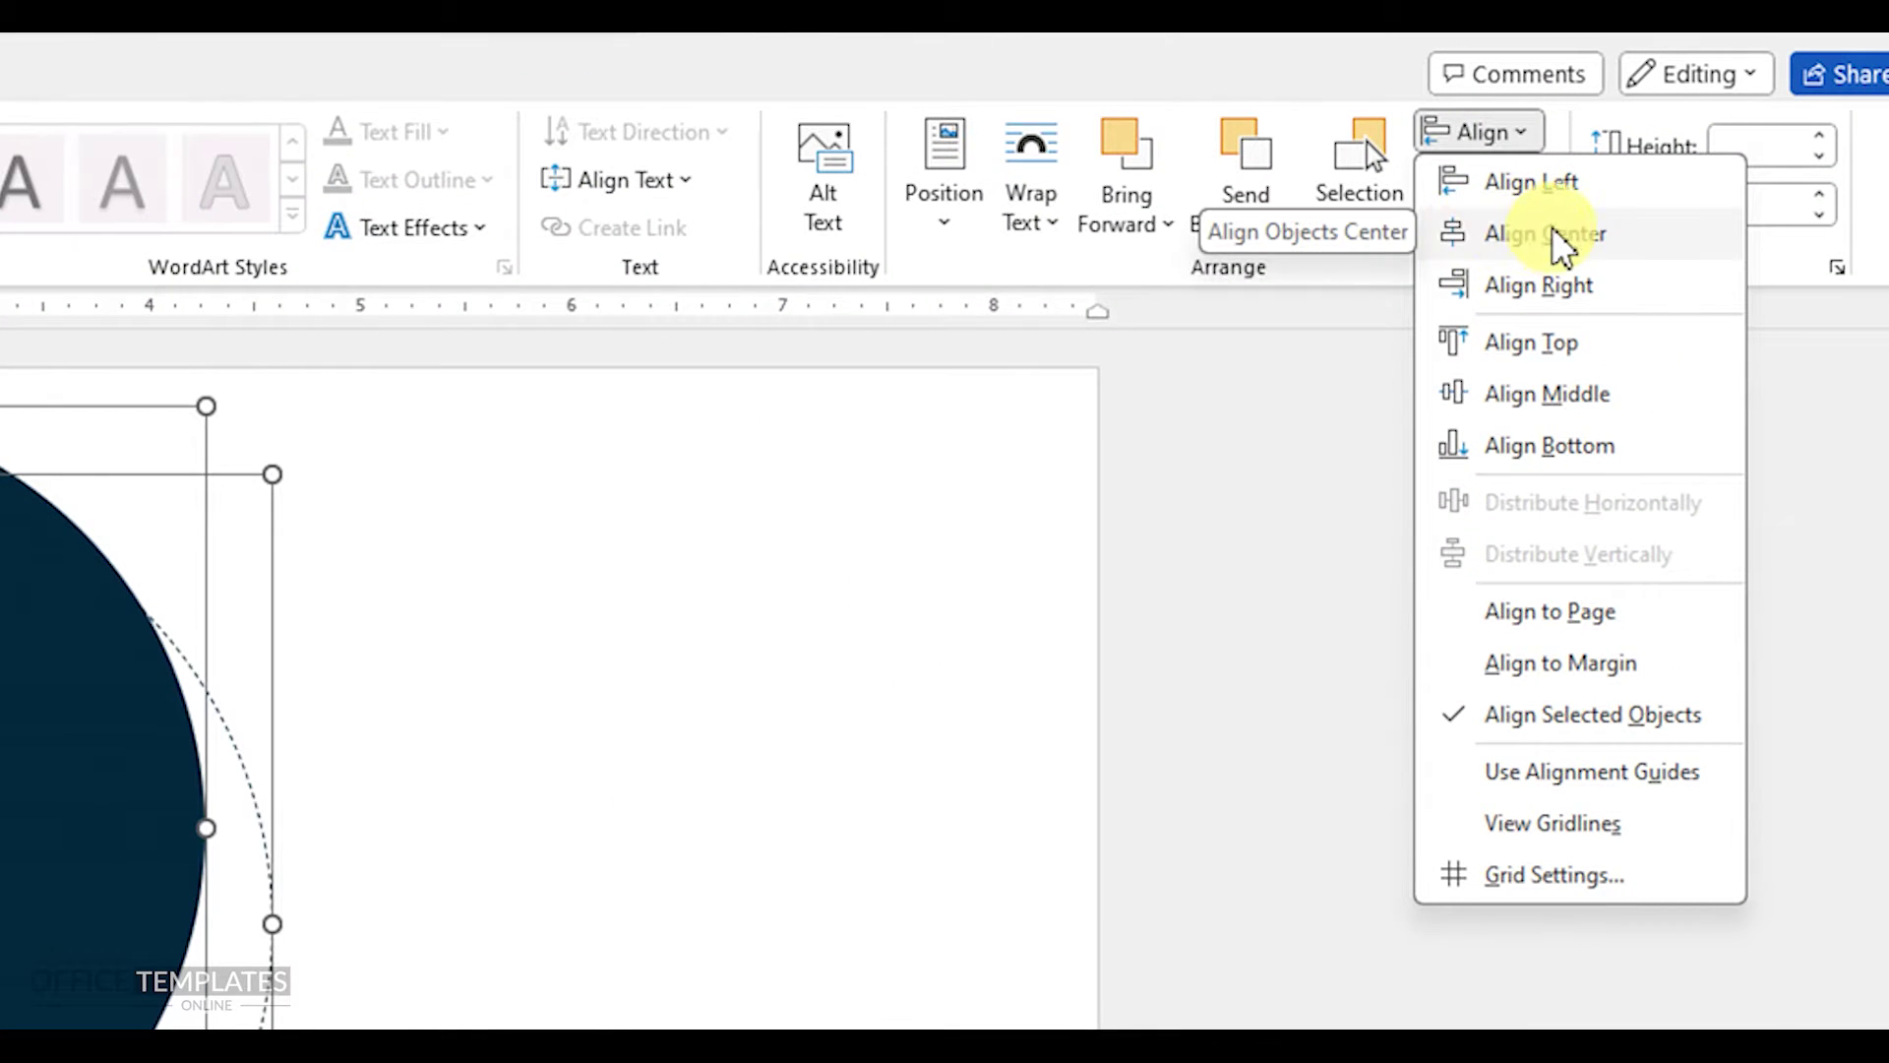
left_click(1565, 246)
left_click(1481, 133)
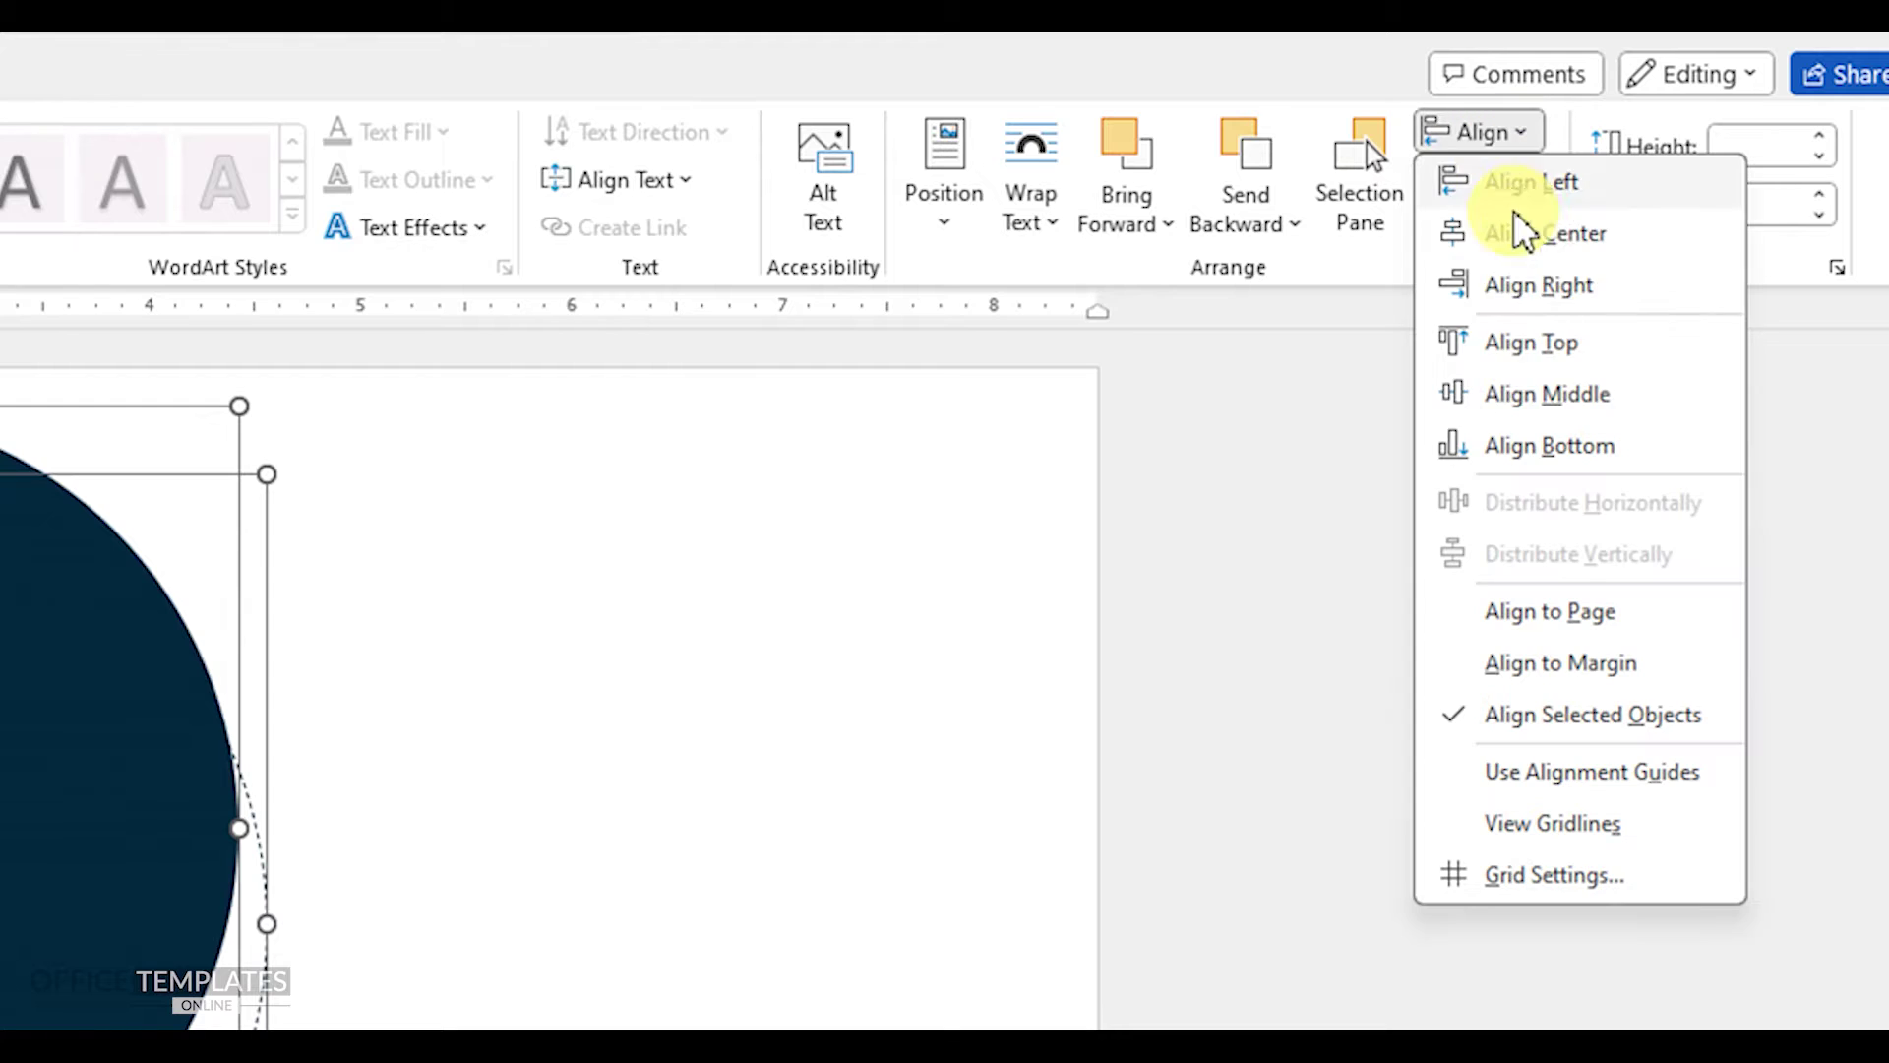
left_click(1496, 398)
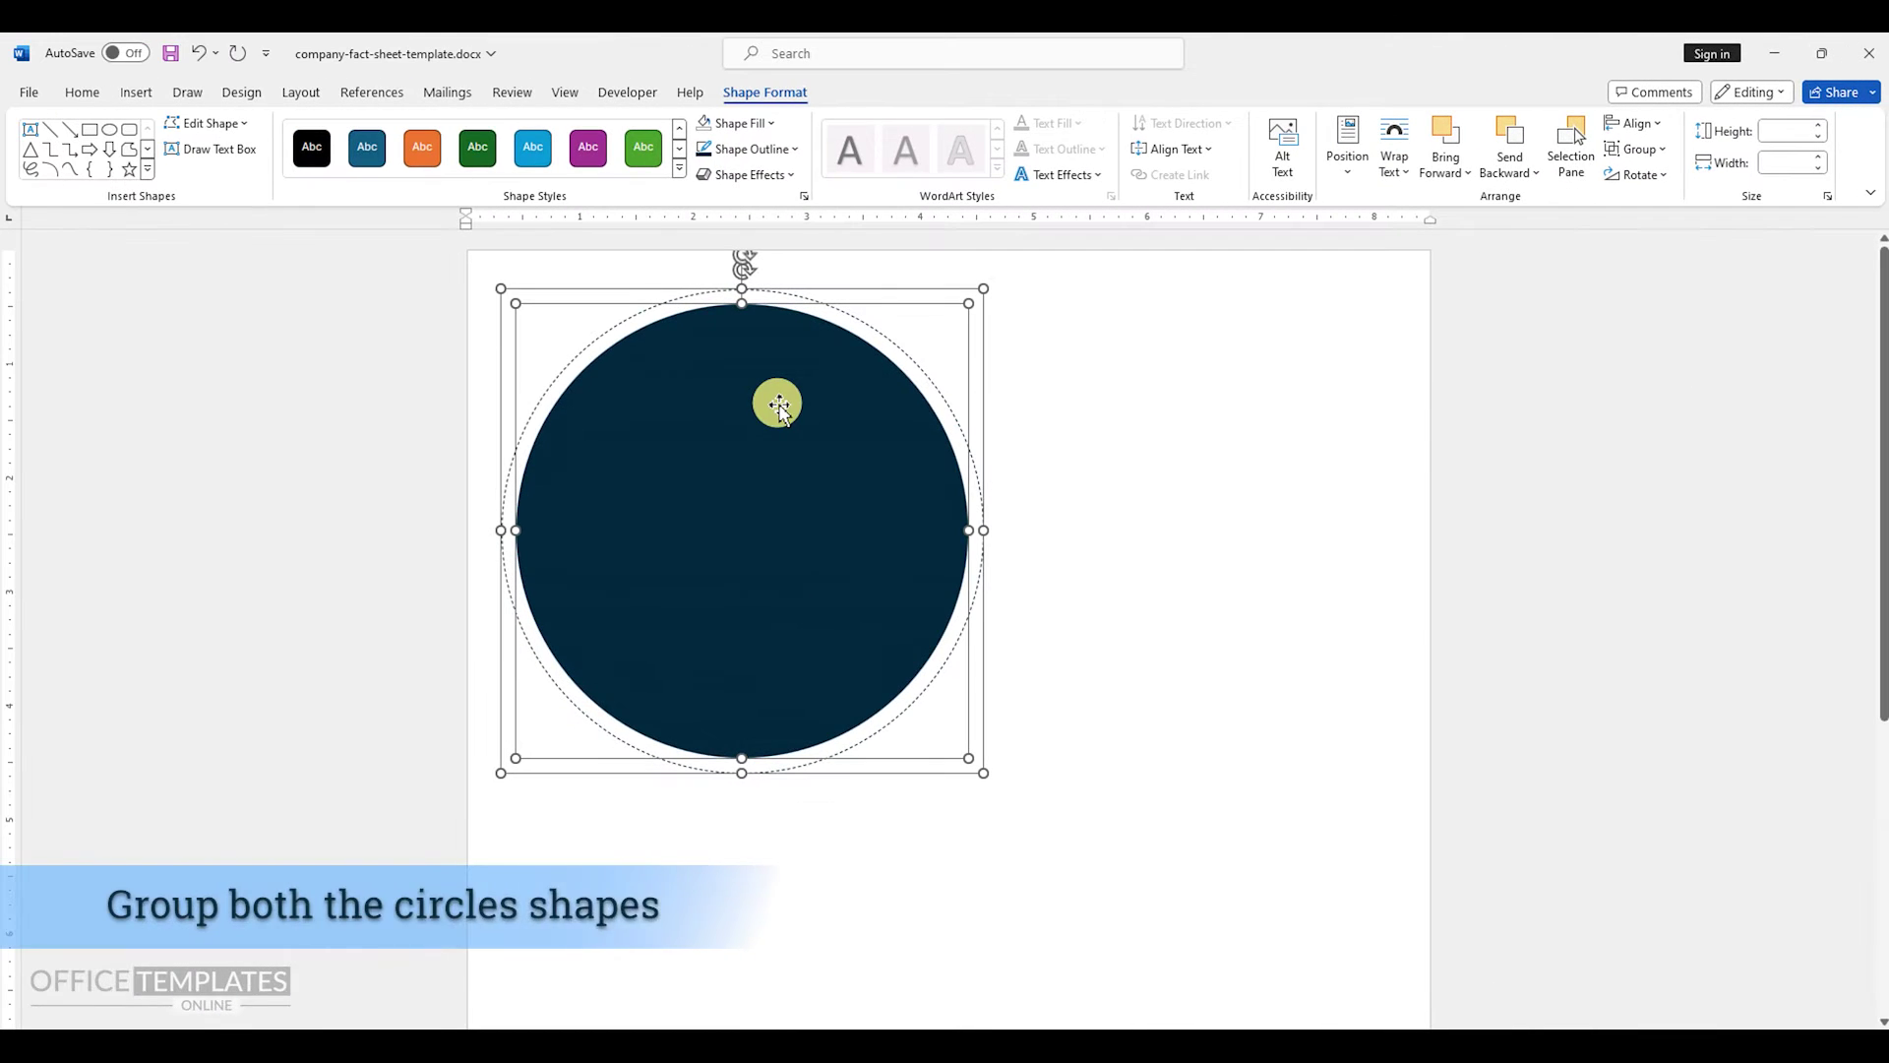
- Group the two circles and move them into the page's top-left corner
right_click(779, 405)
mouse_move(867, 596)
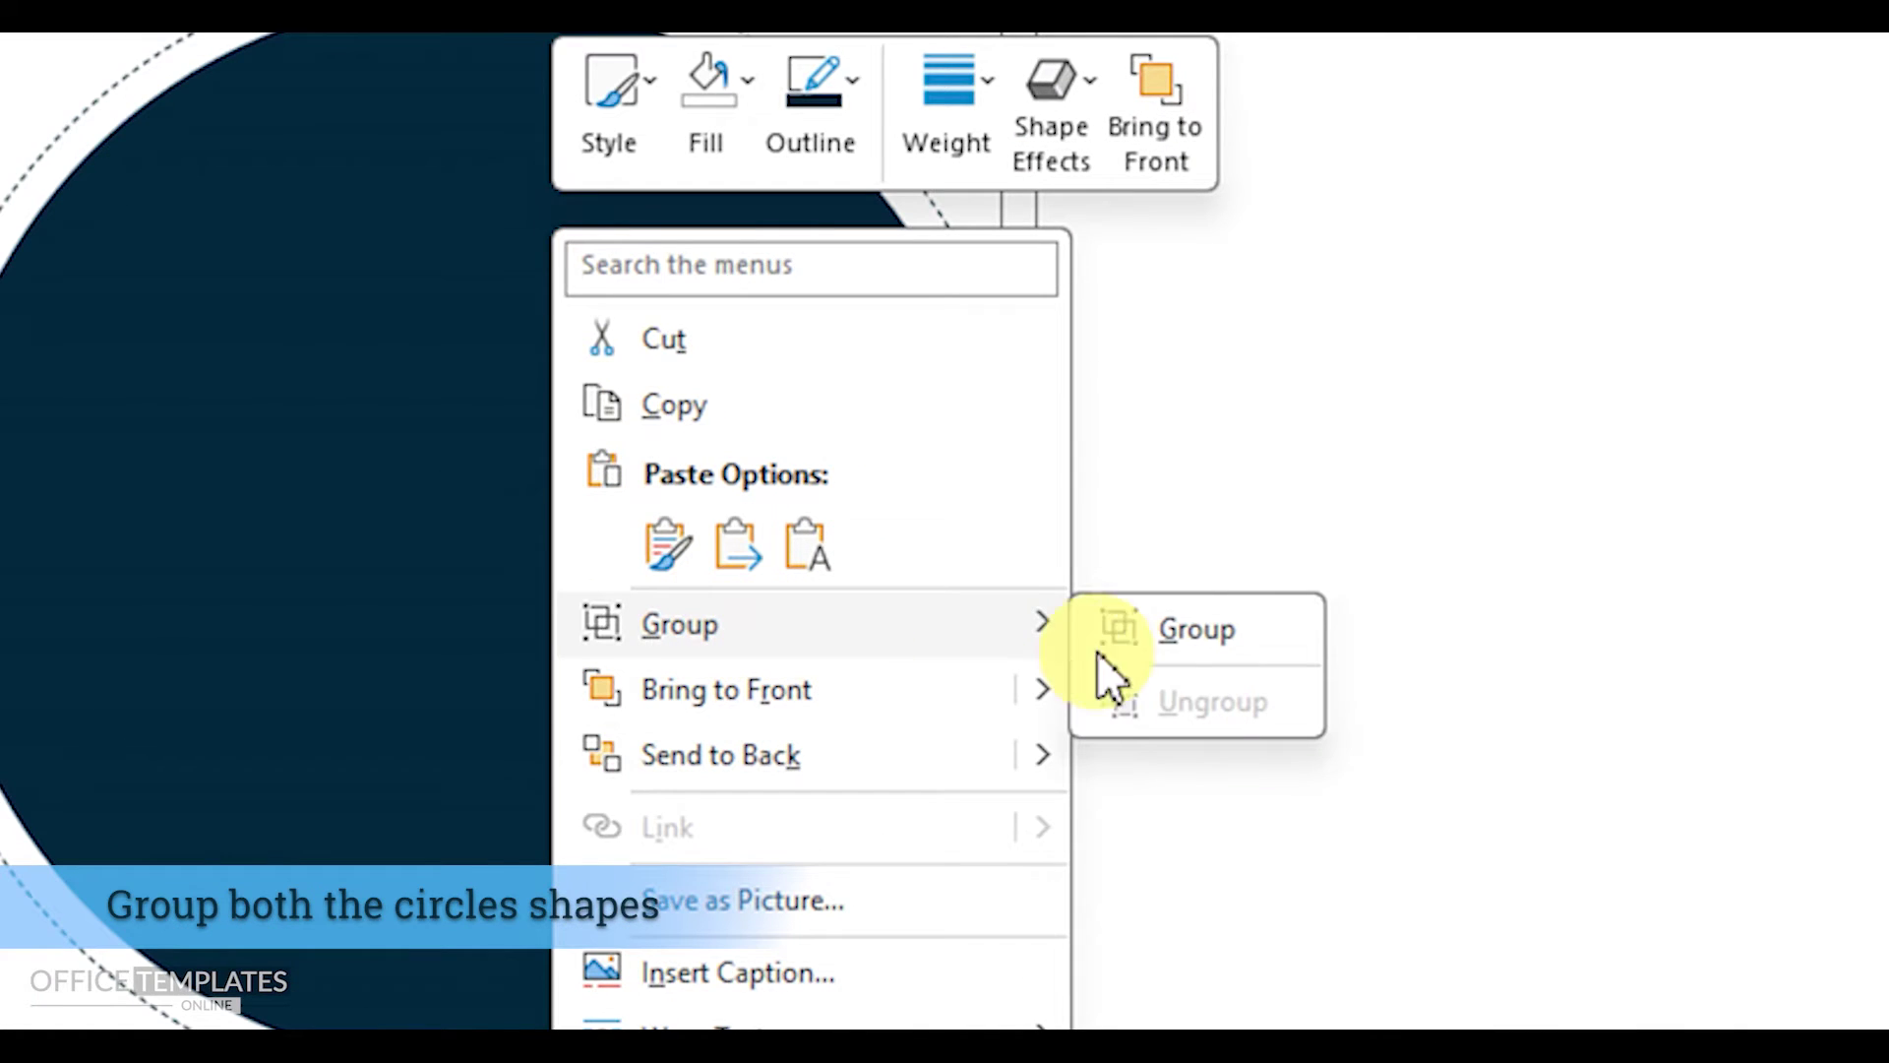
left_click(1202, 636)
left_click_drag(819, 527, 629, 341)
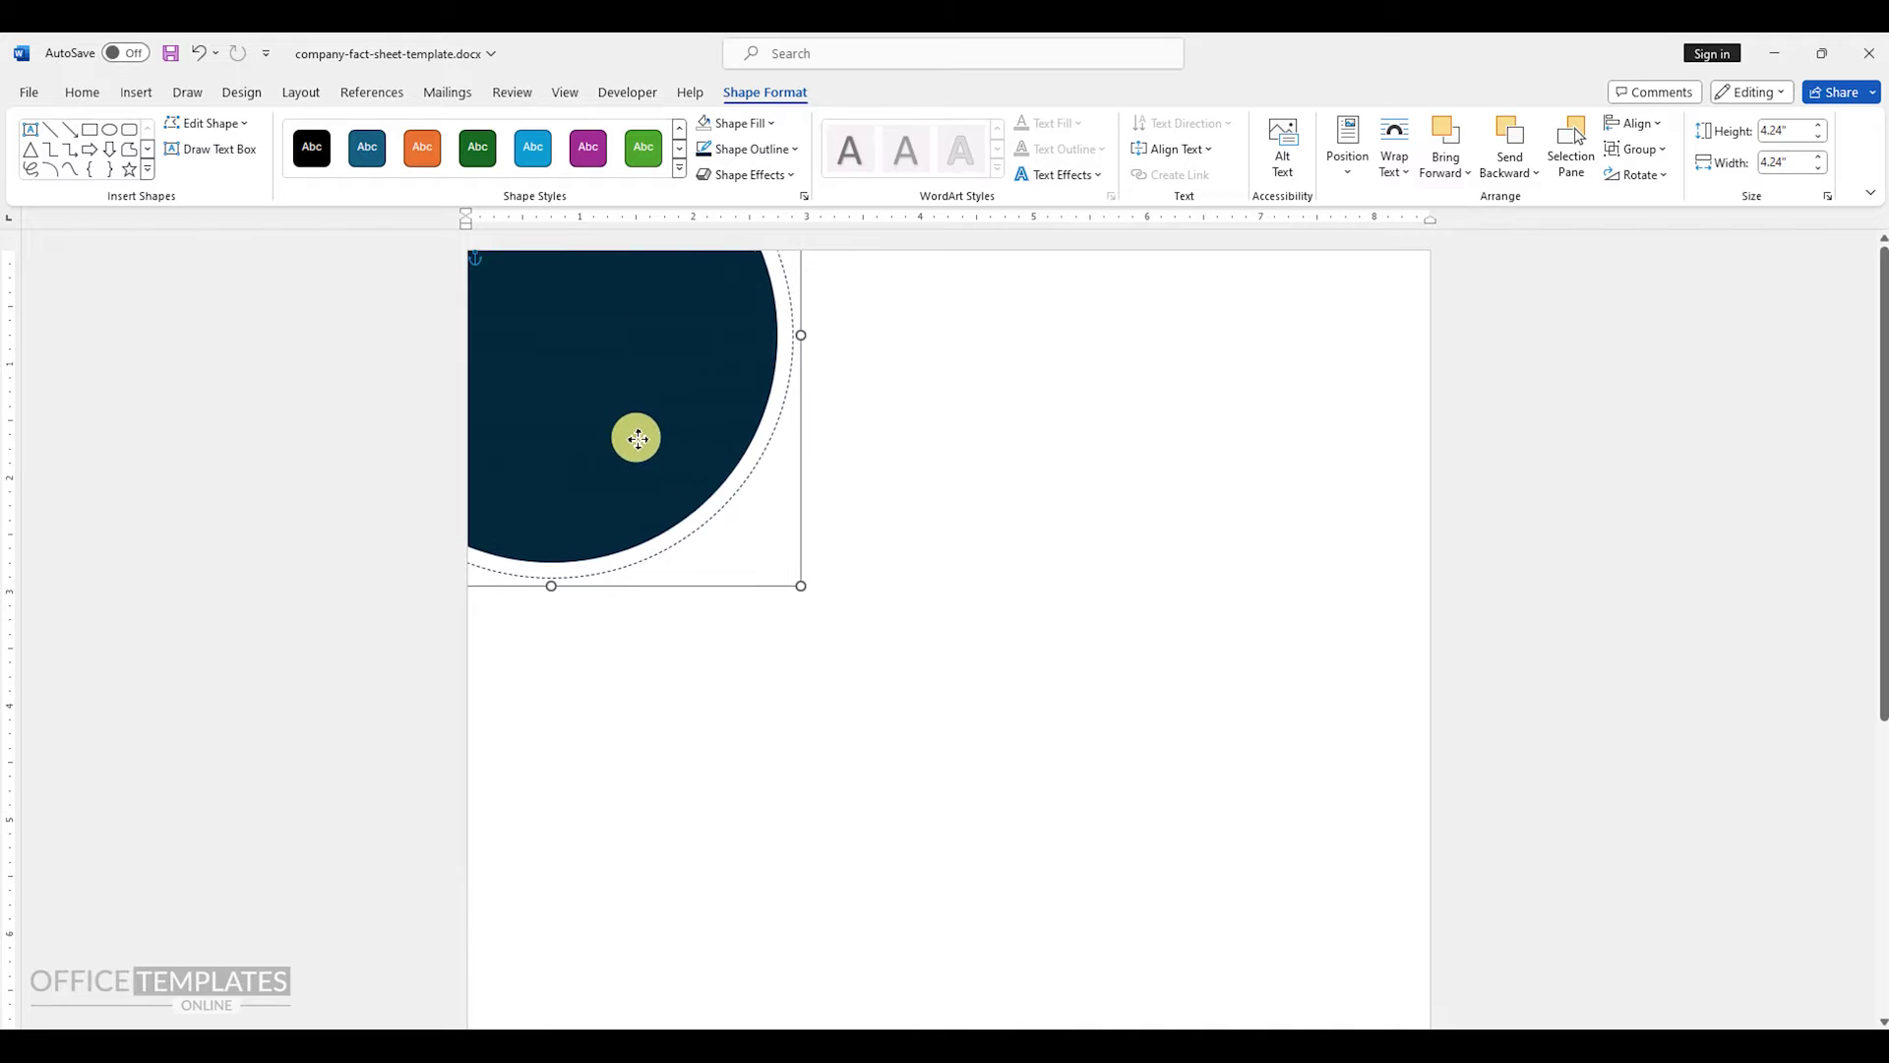
left_click(875, 465)
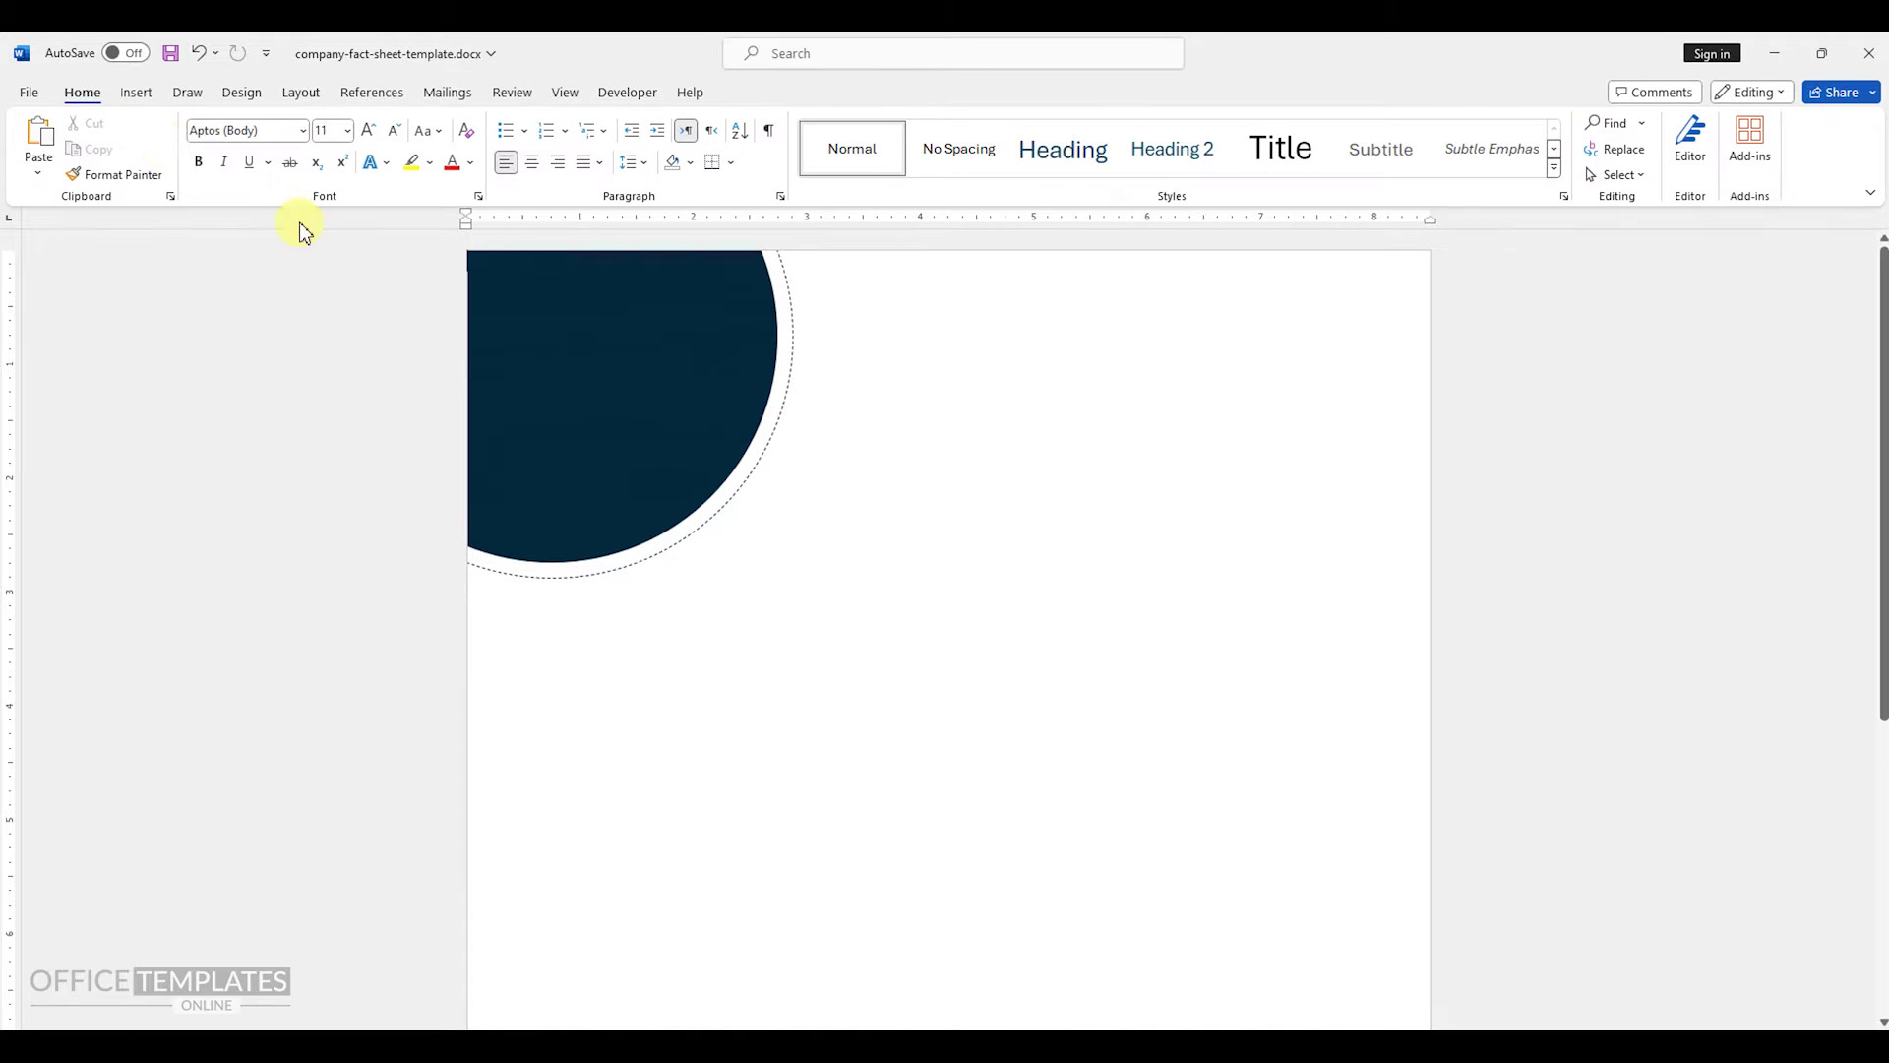
- Draw a rectangle over the circle and size it 1.95 inches tall by 7.13 inches wide
left_click(136, 98)
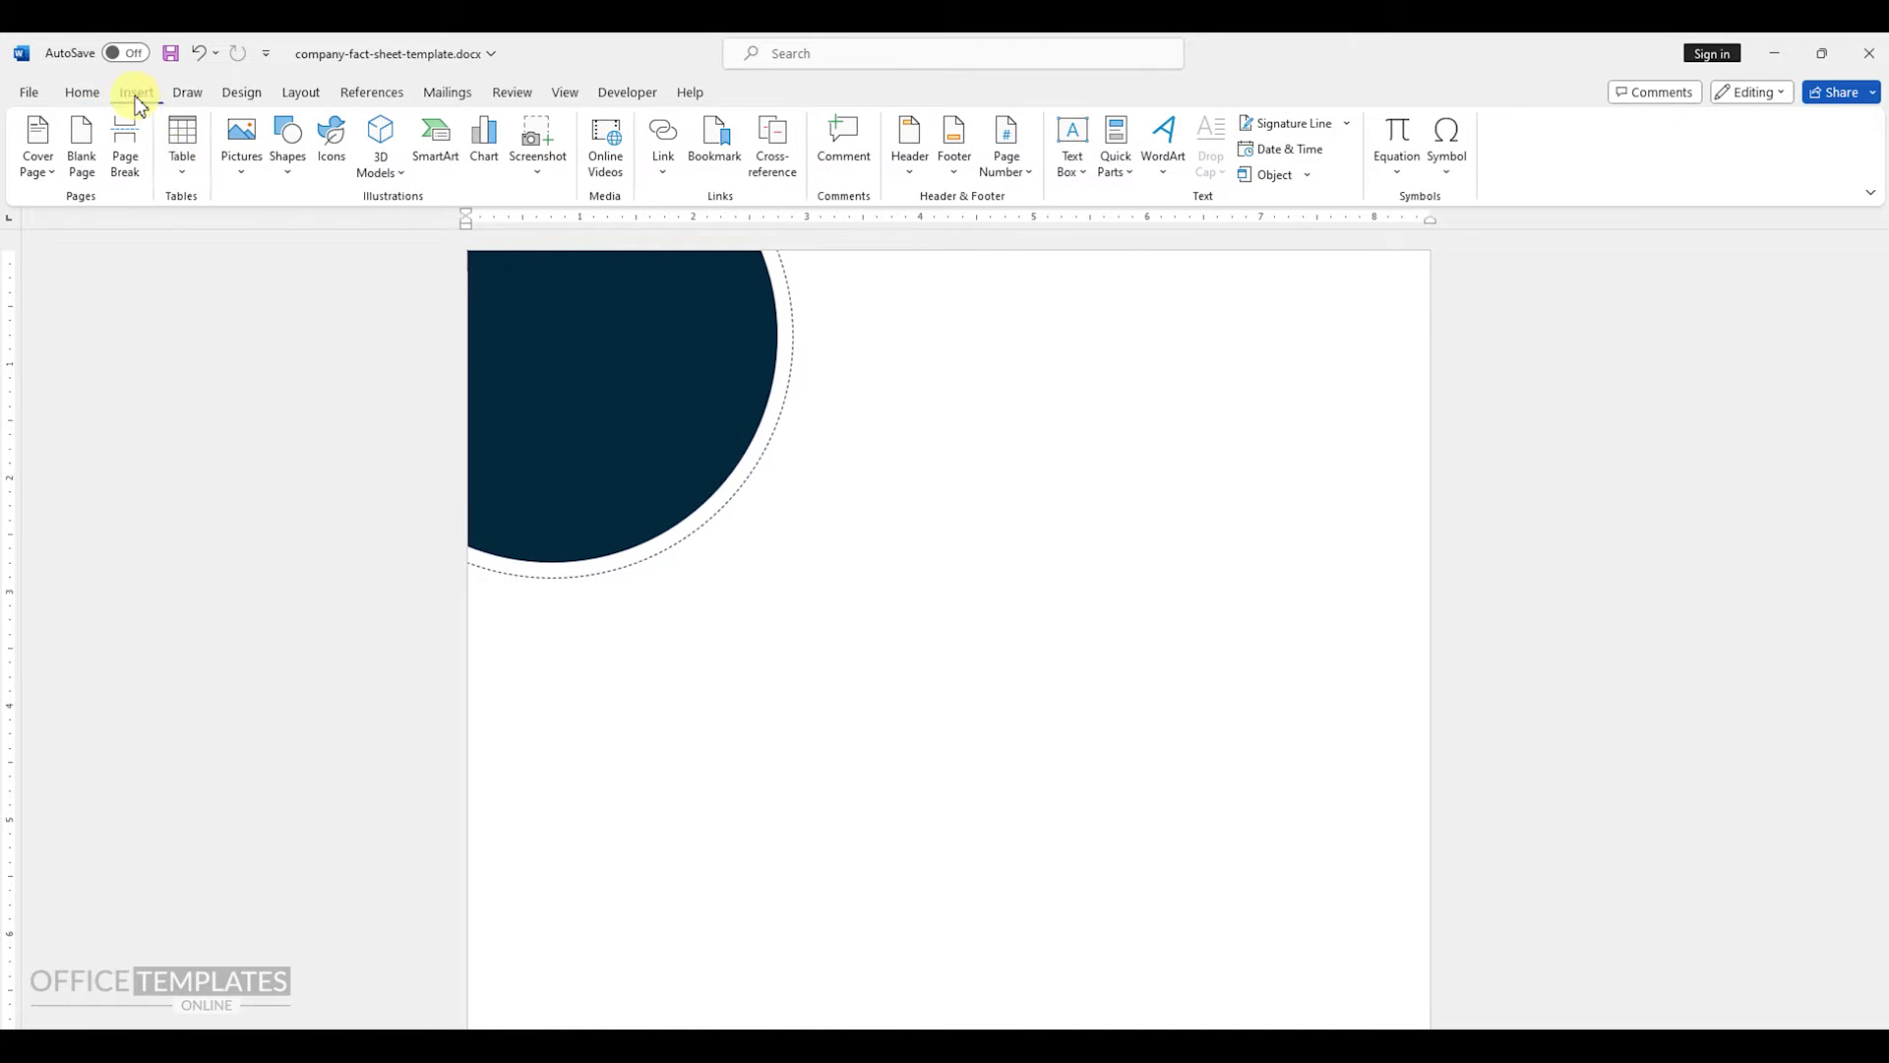
left_click(289, 157)
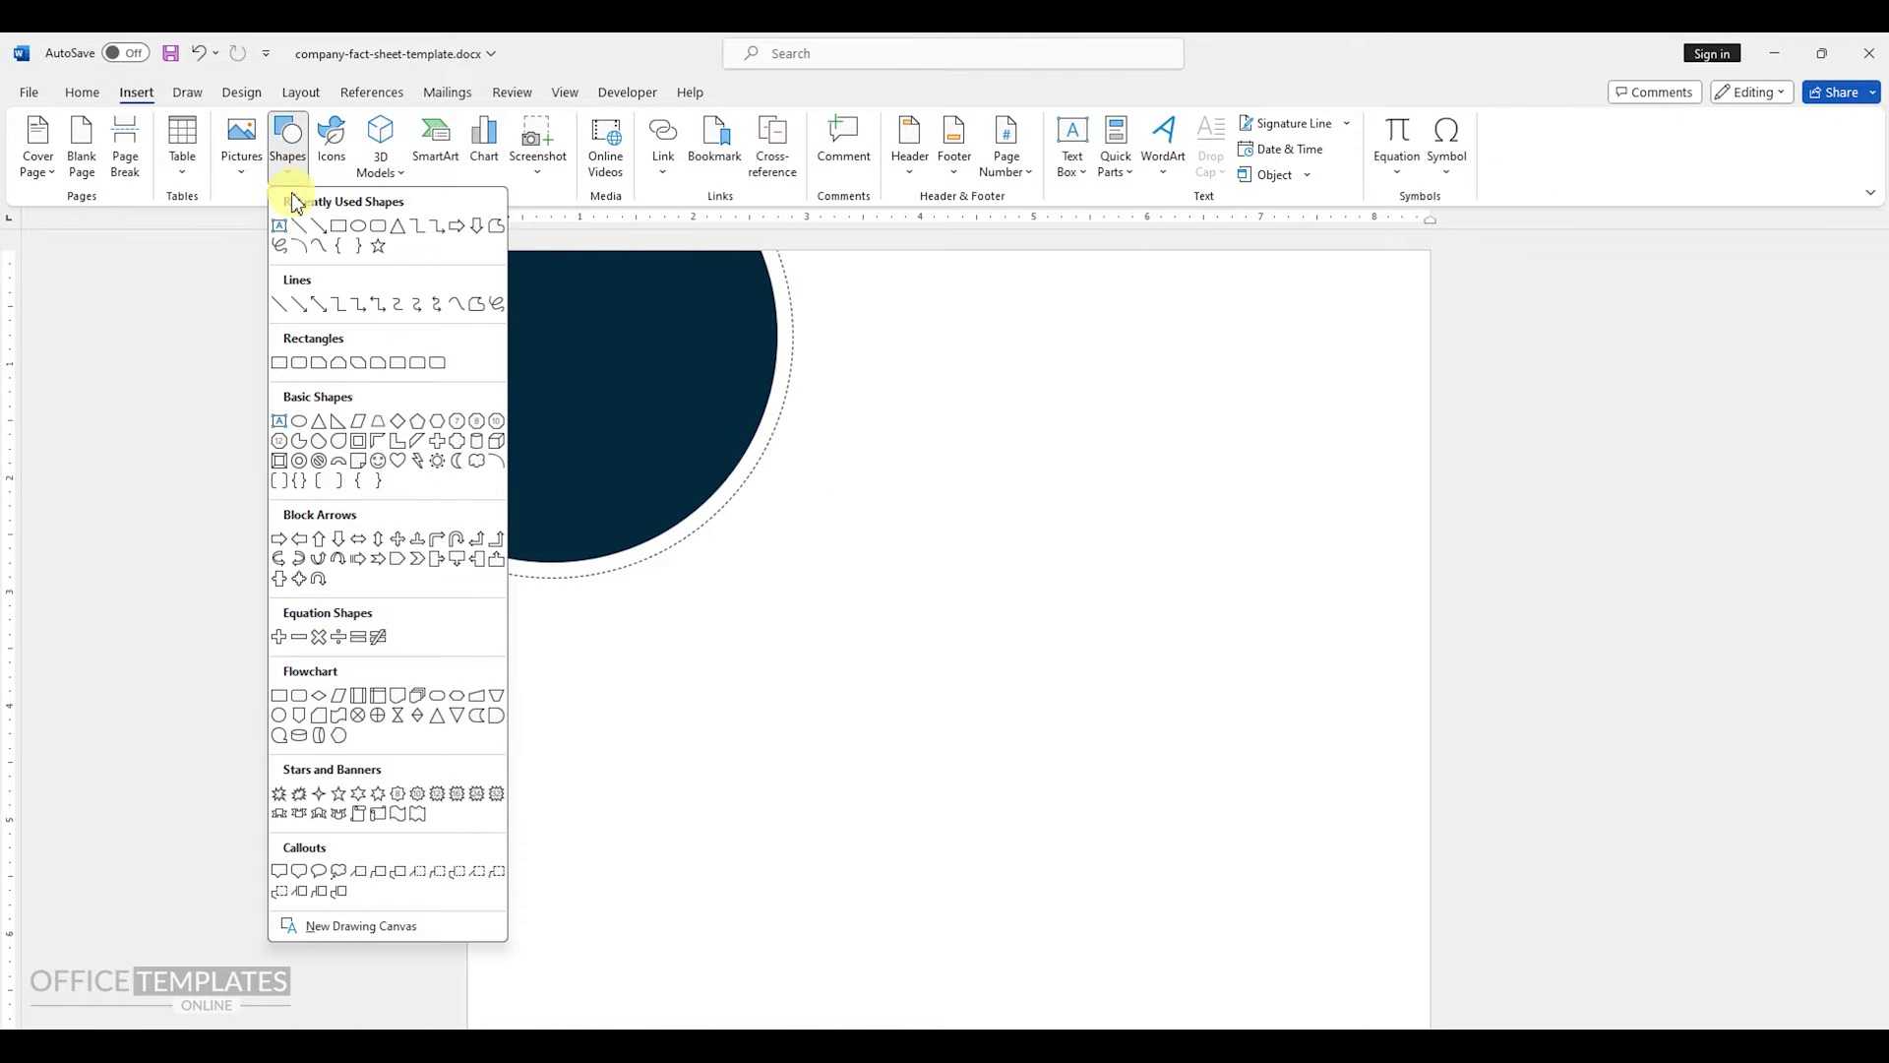
left_click(340, 233)
left_click_drag(664, 332, 1112, 535)
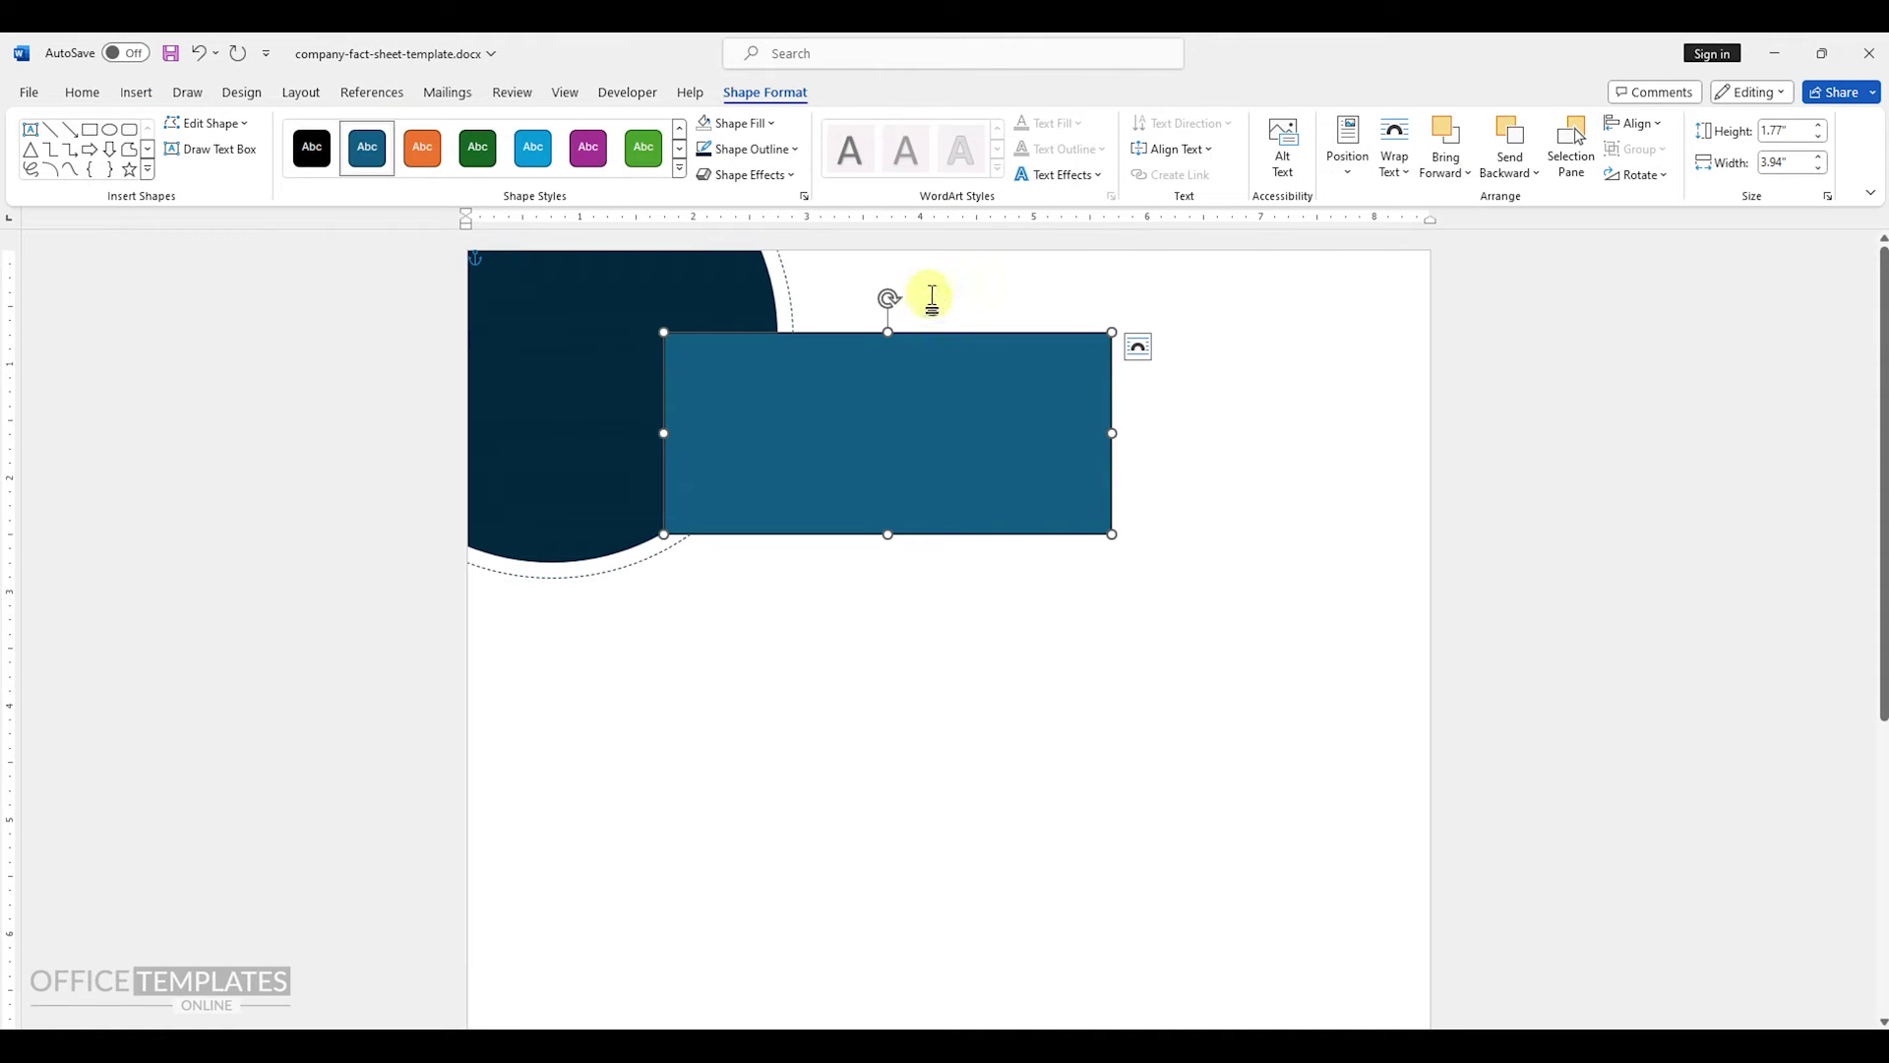
left_click(777, 96)
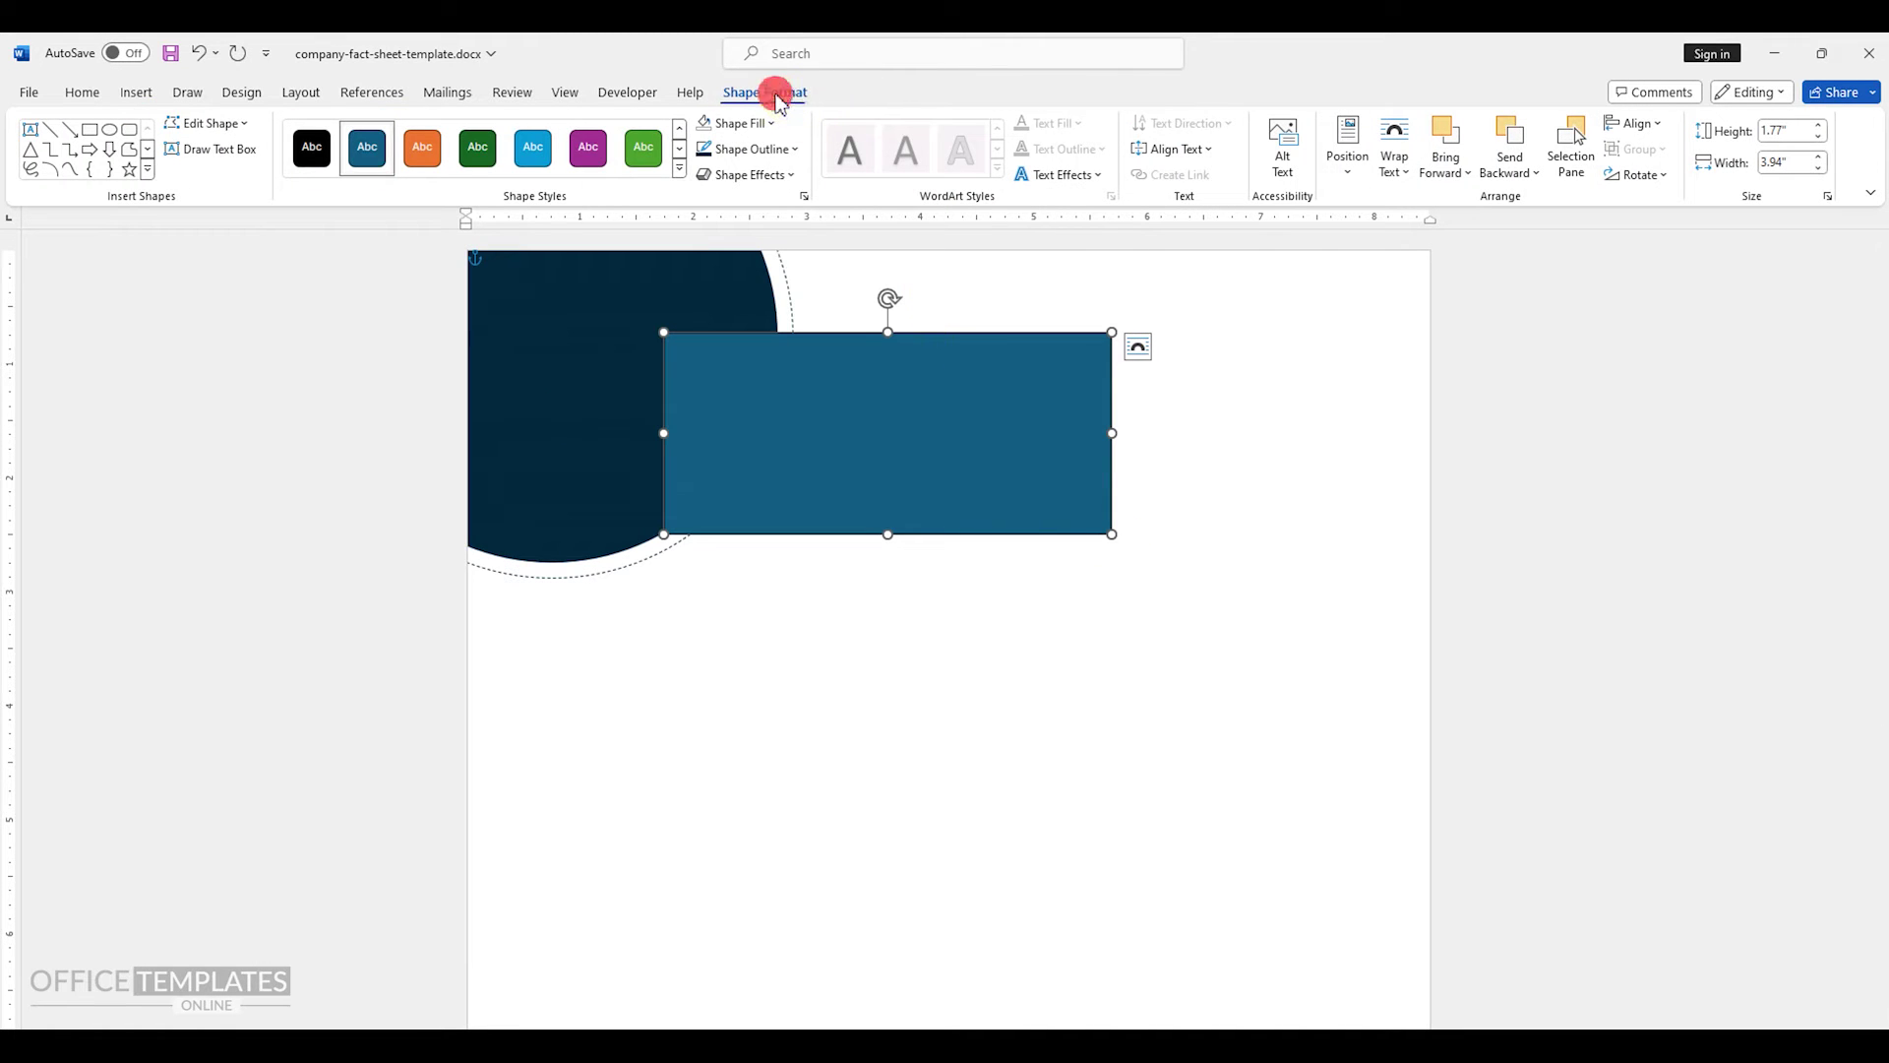
left_click(1790, 129)
type("1.95")
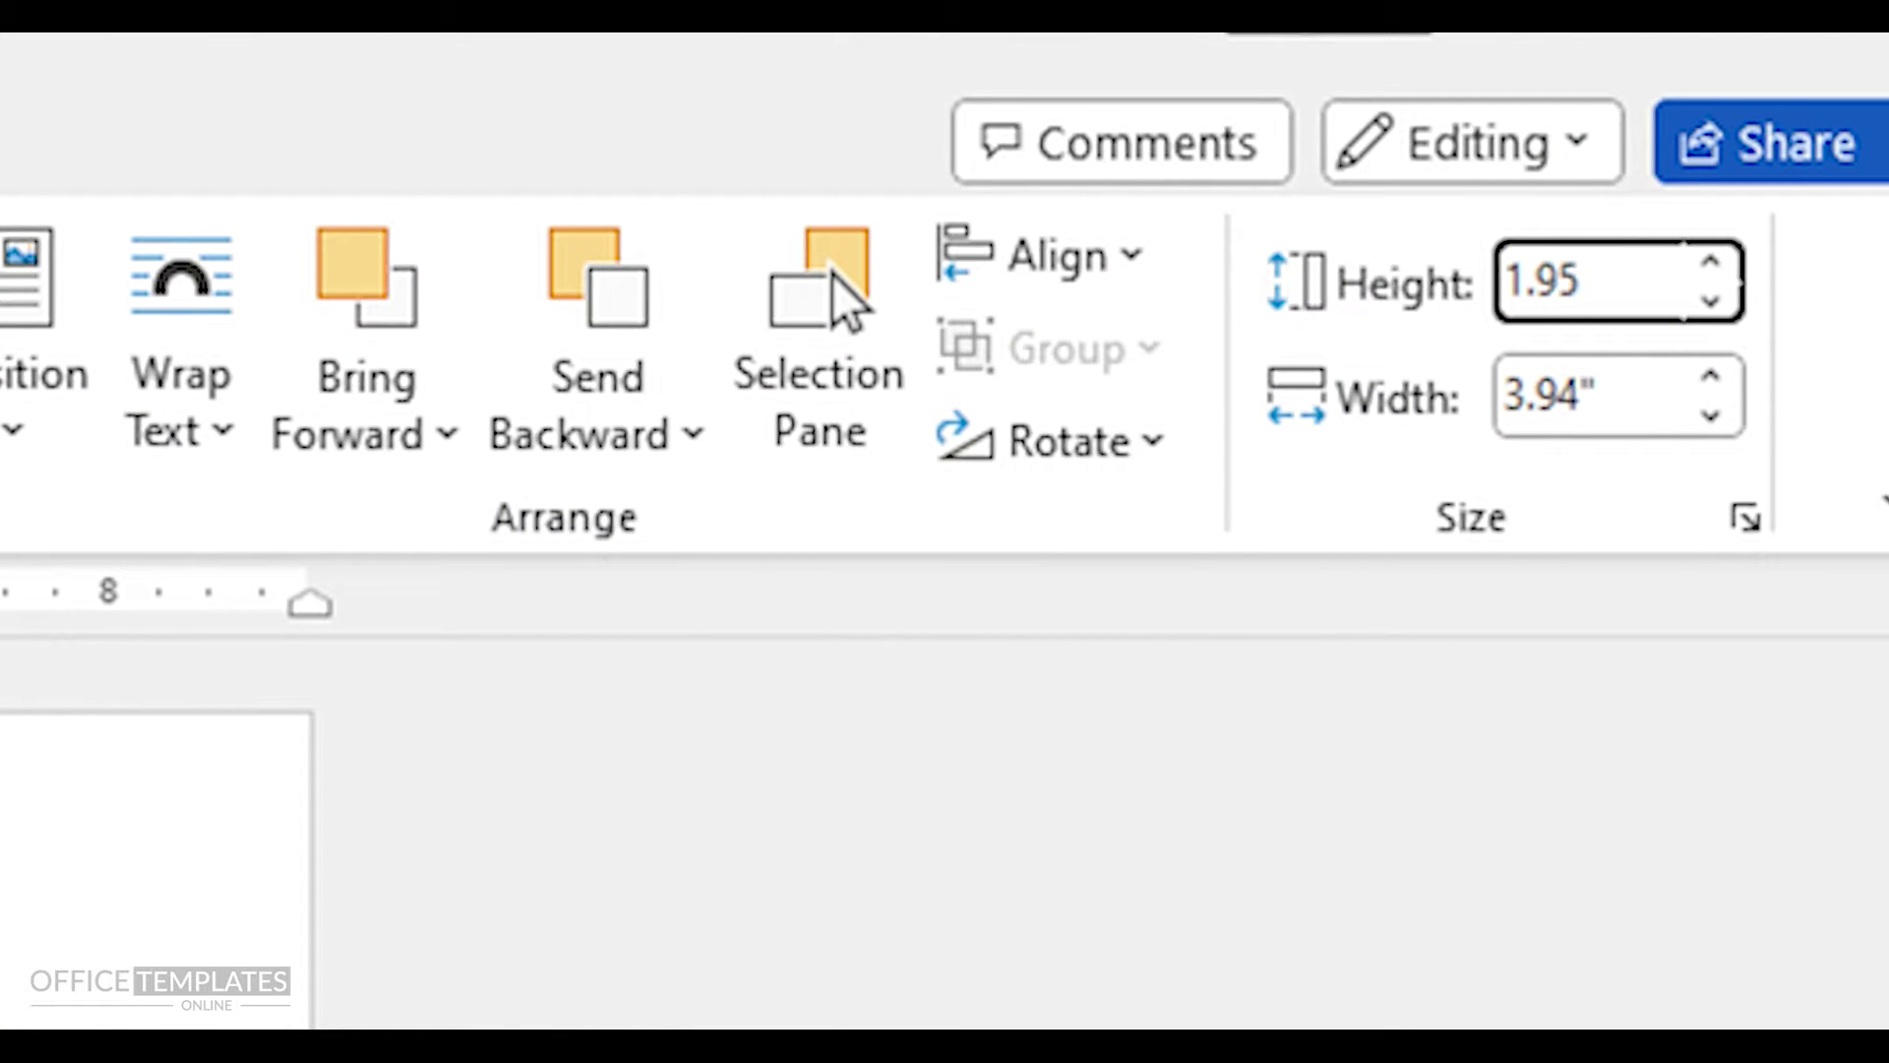
key("Tab")
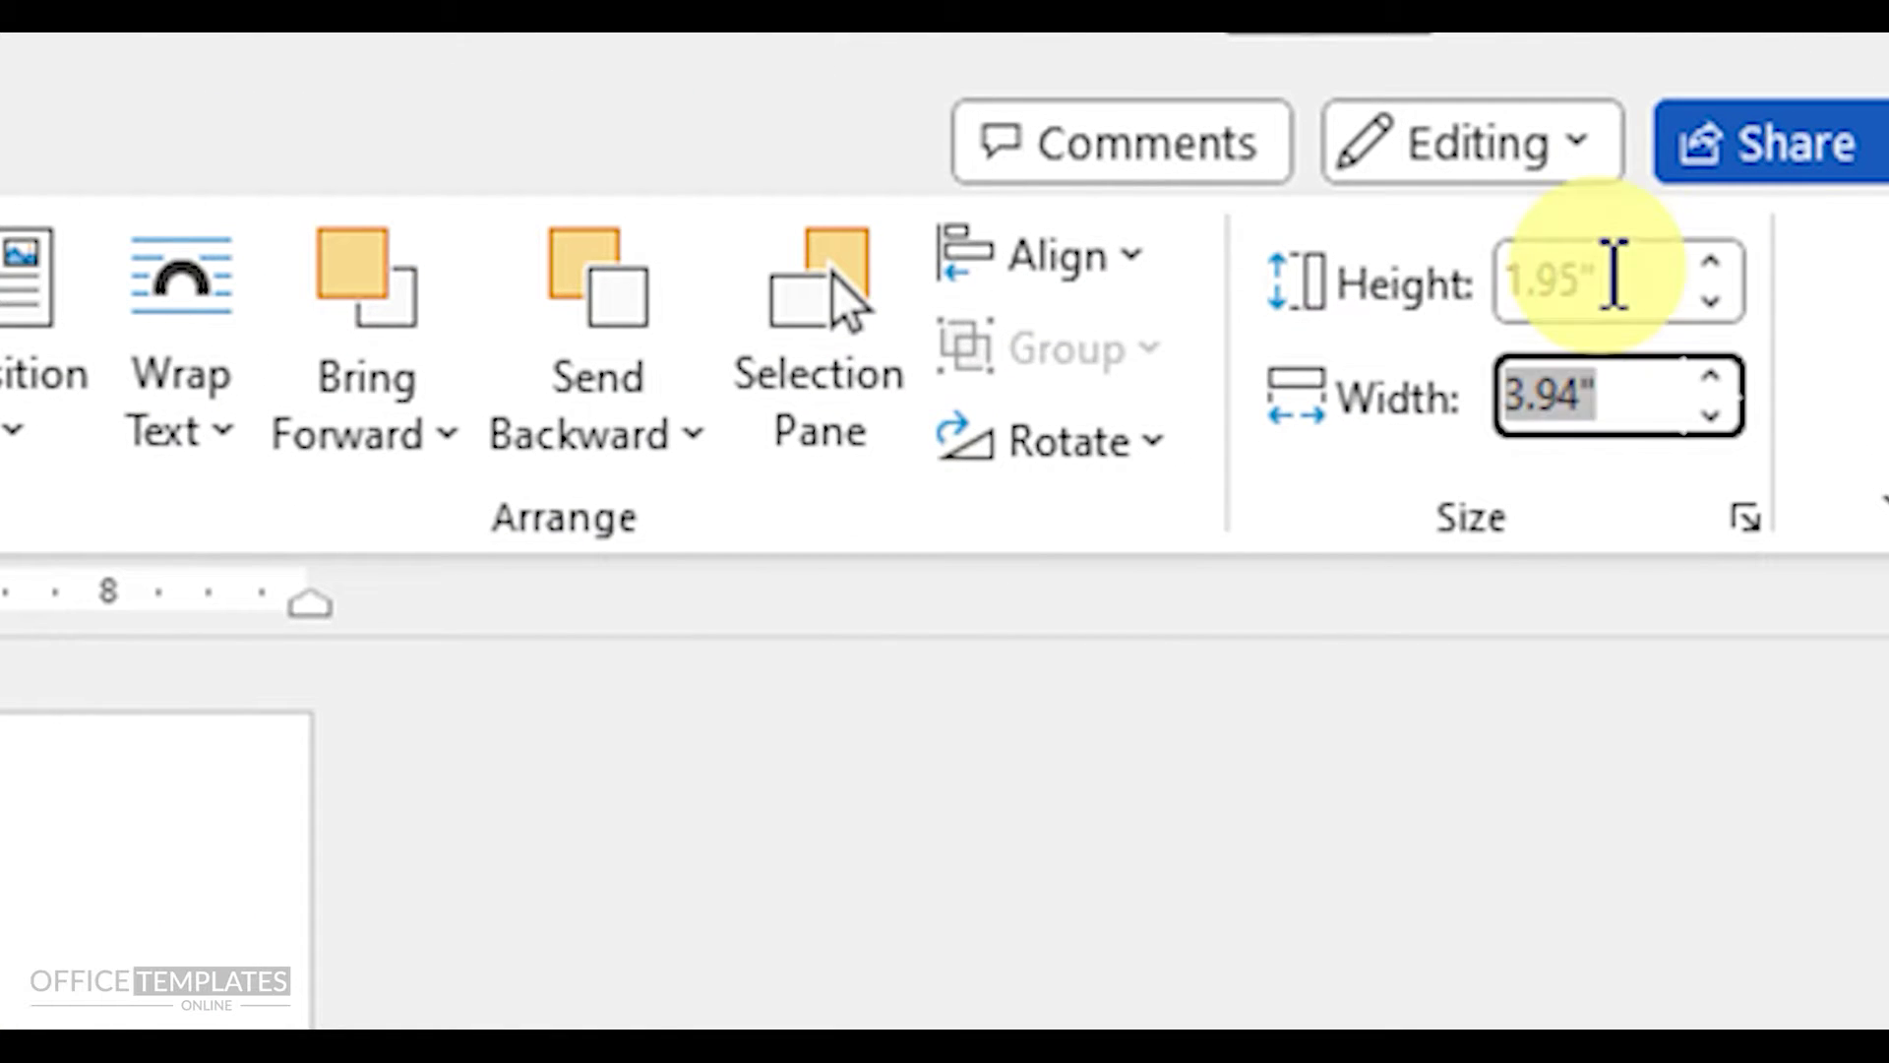
type("7.13")
key("Return")
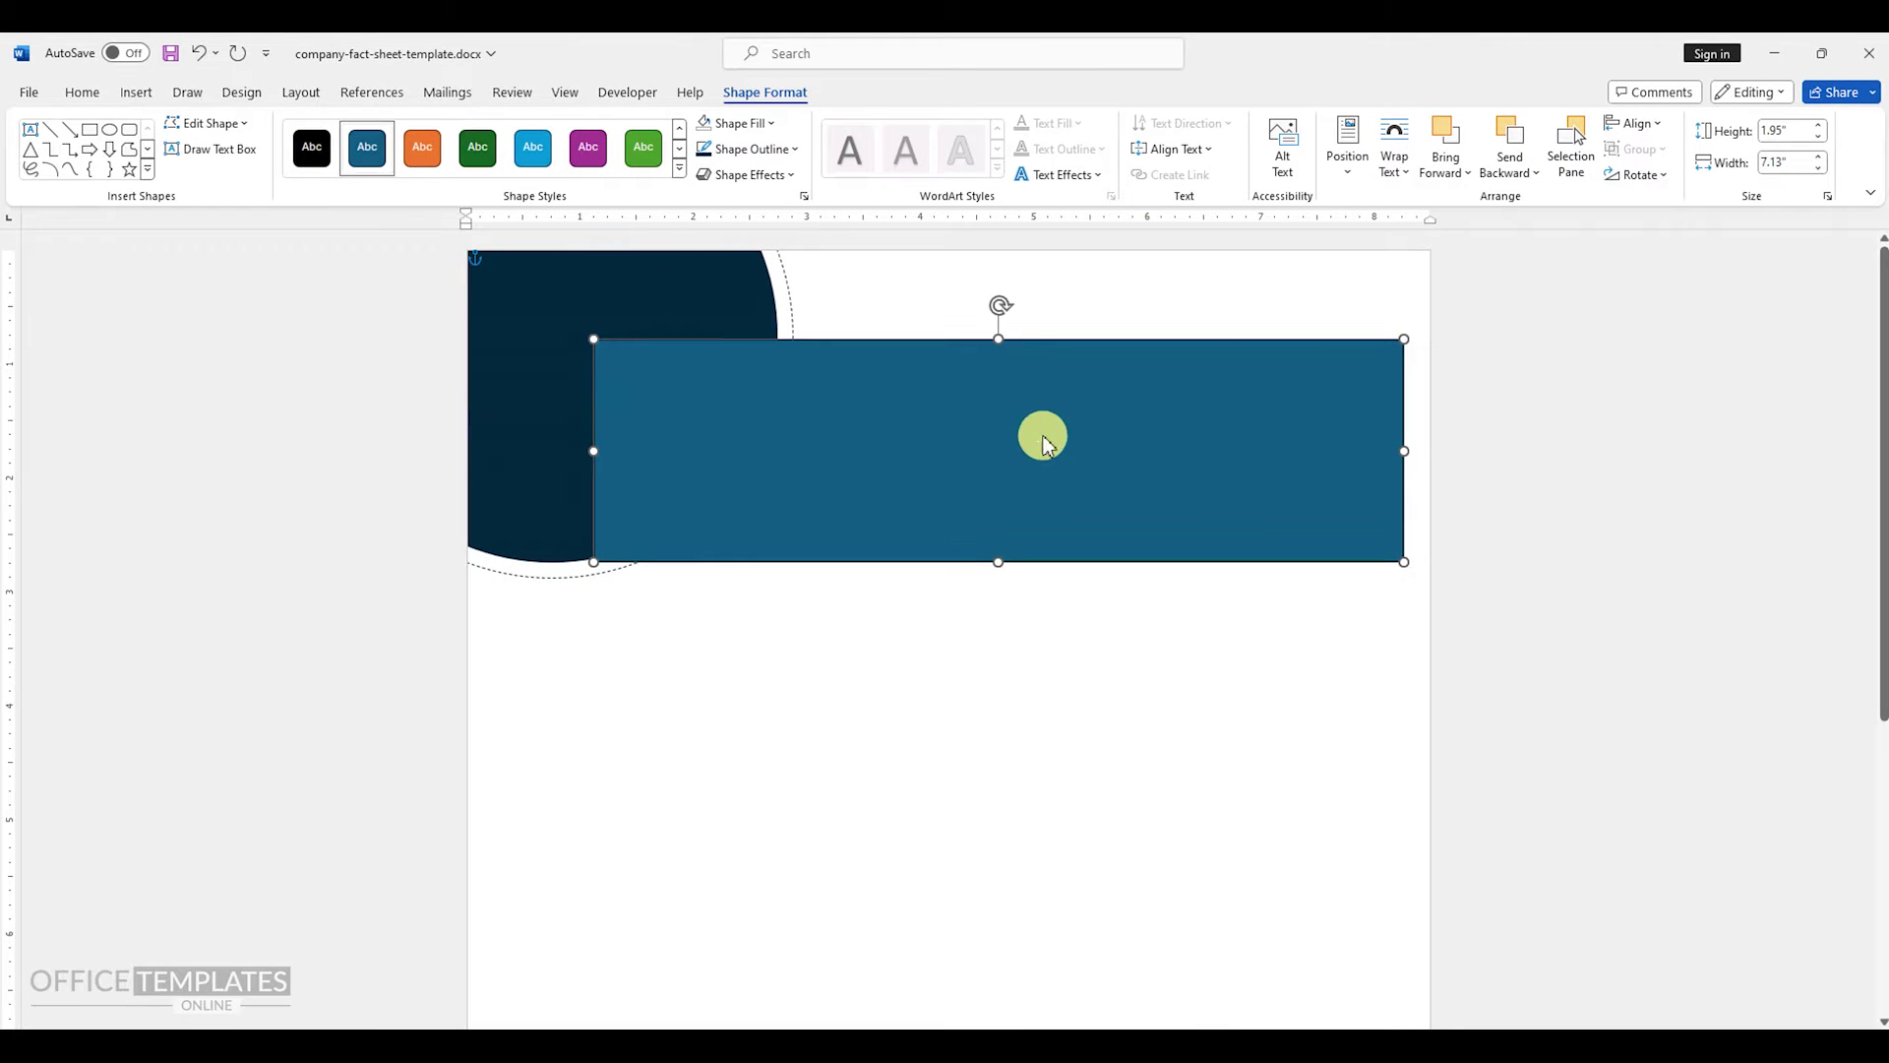
- Remove the rectangle's outline and fill it light blue
right_click(950, 433)
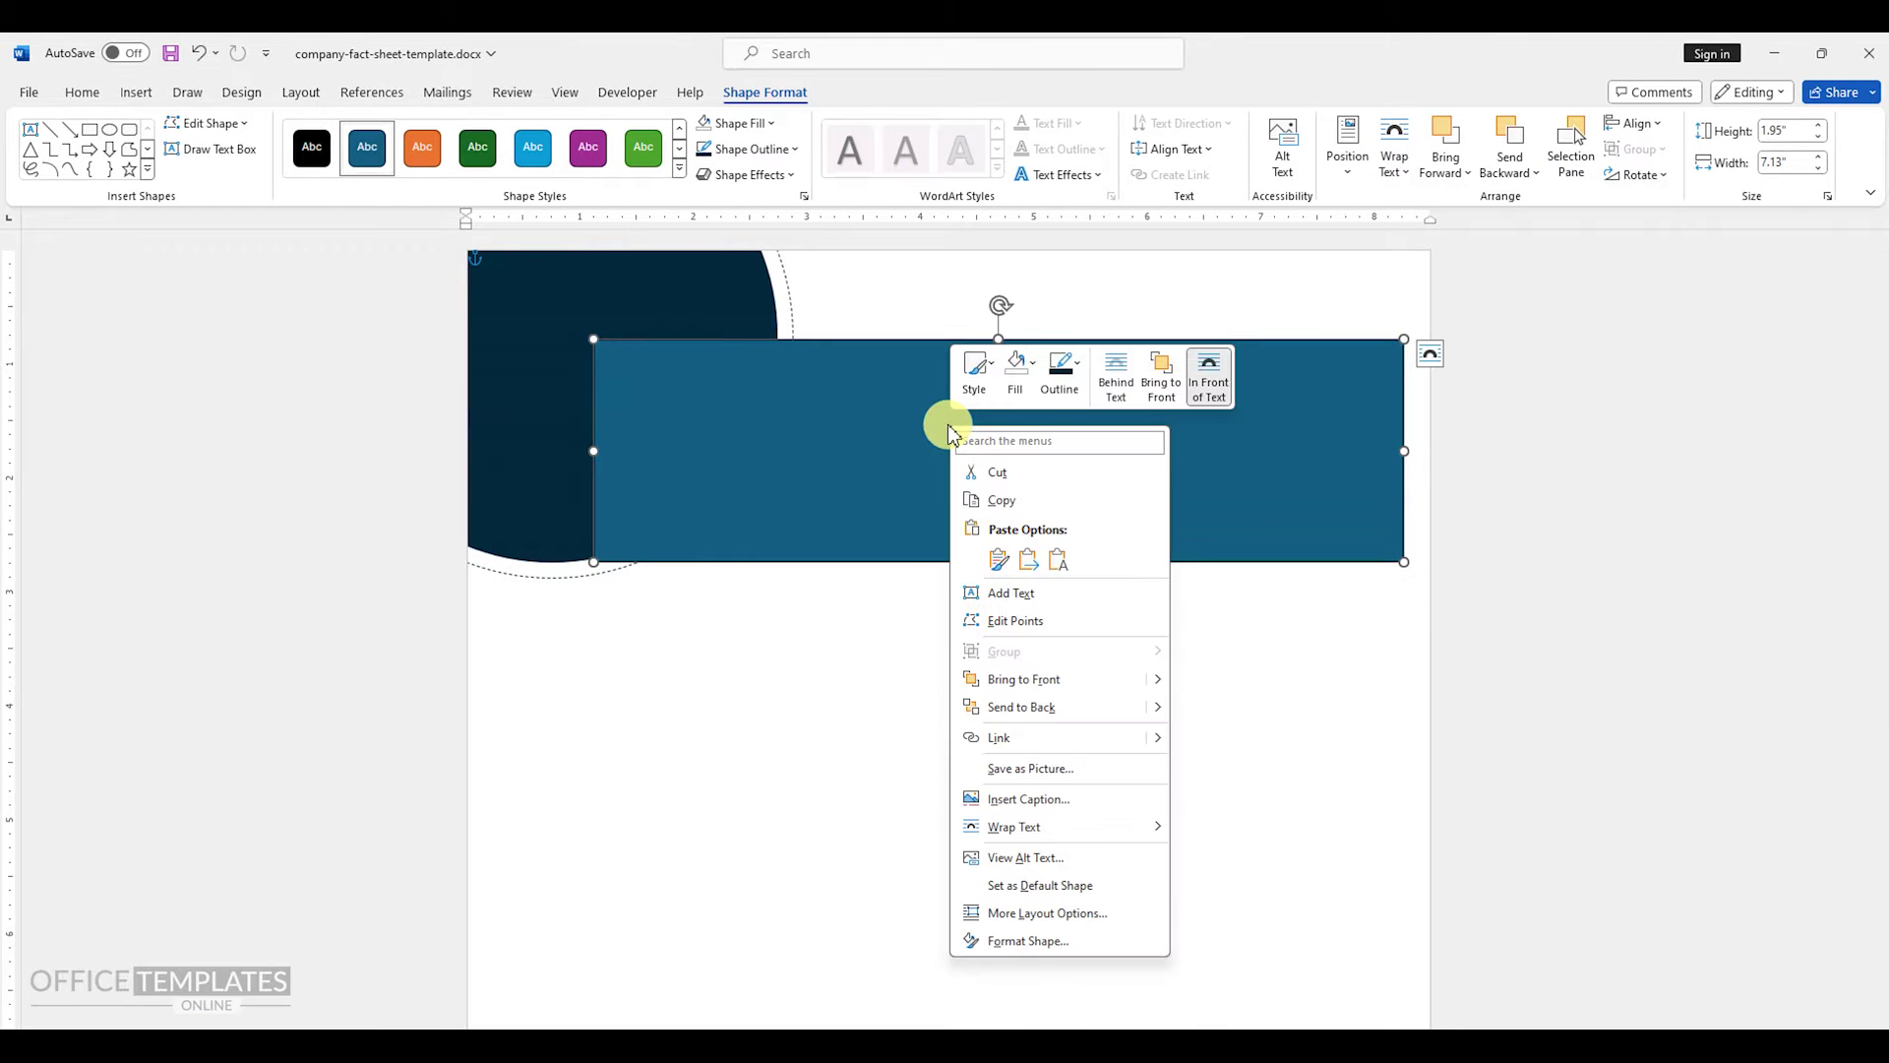
left_click(1045, 388)
left_click(1088, 715)
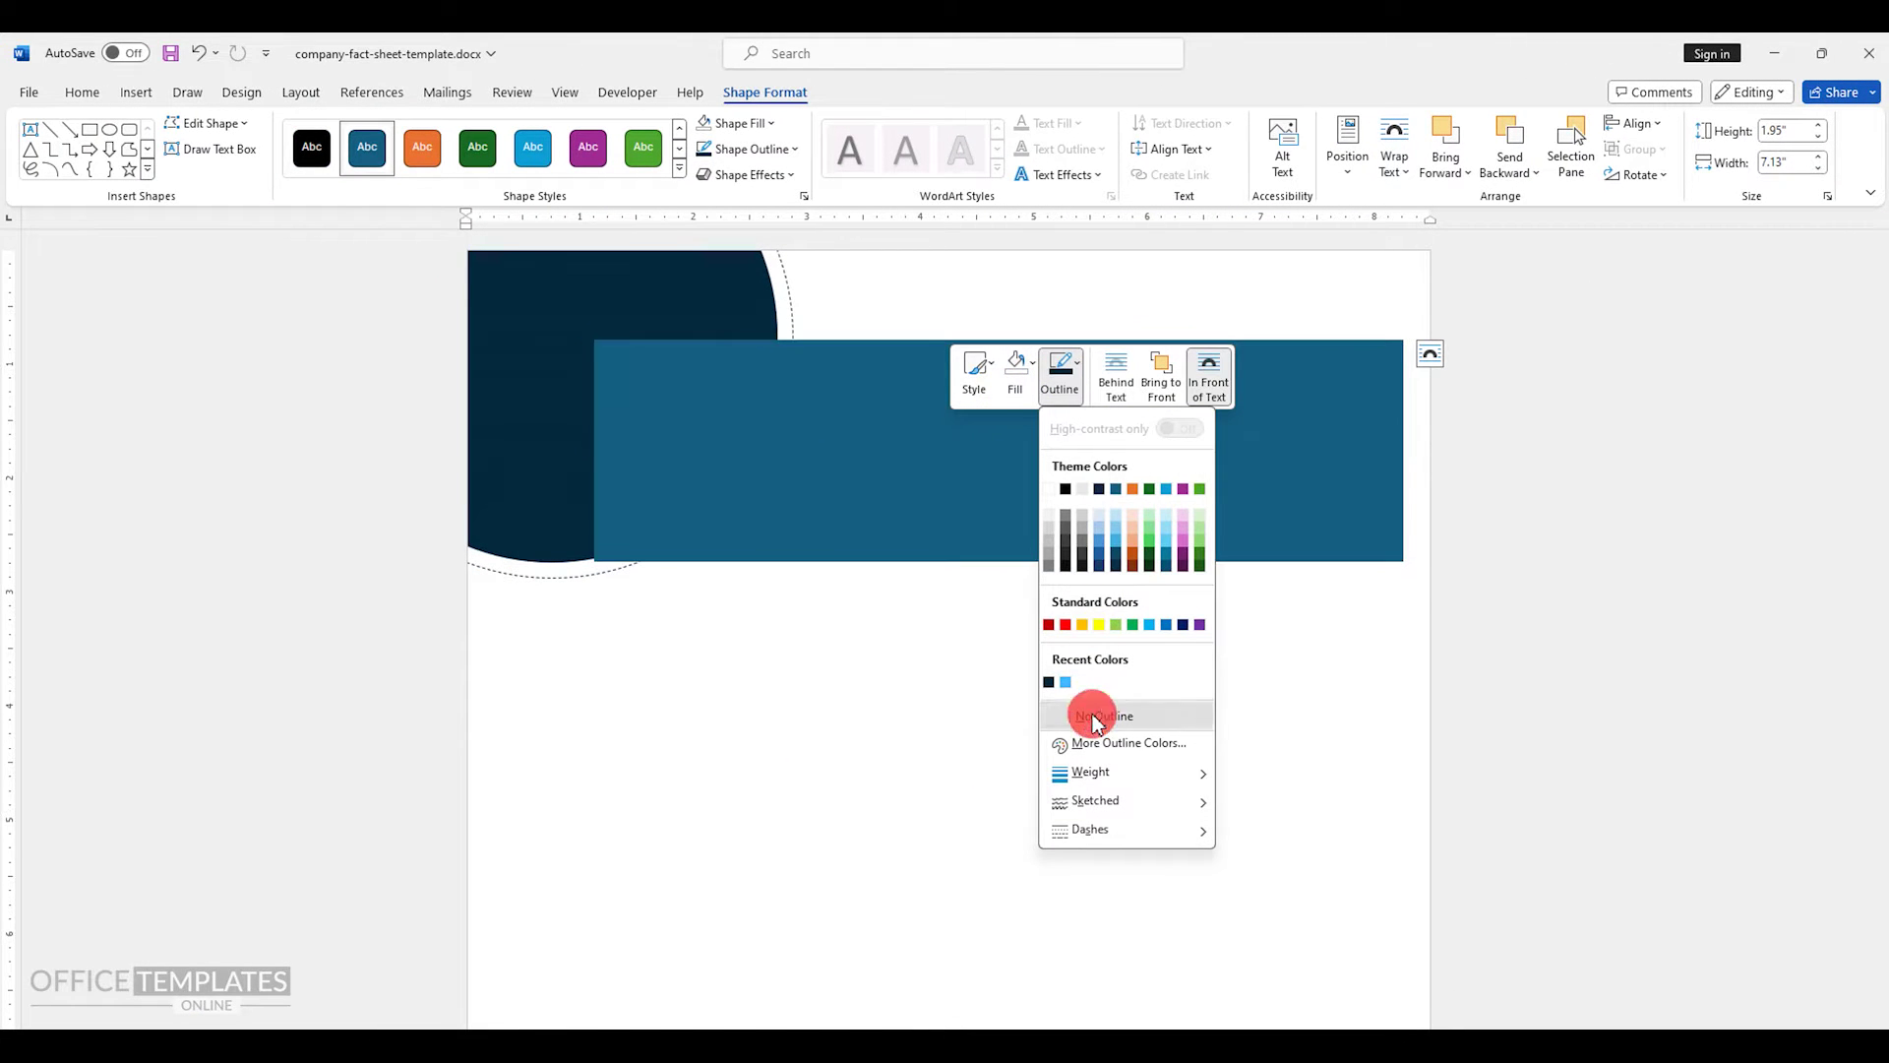
left_click(1026, 396)
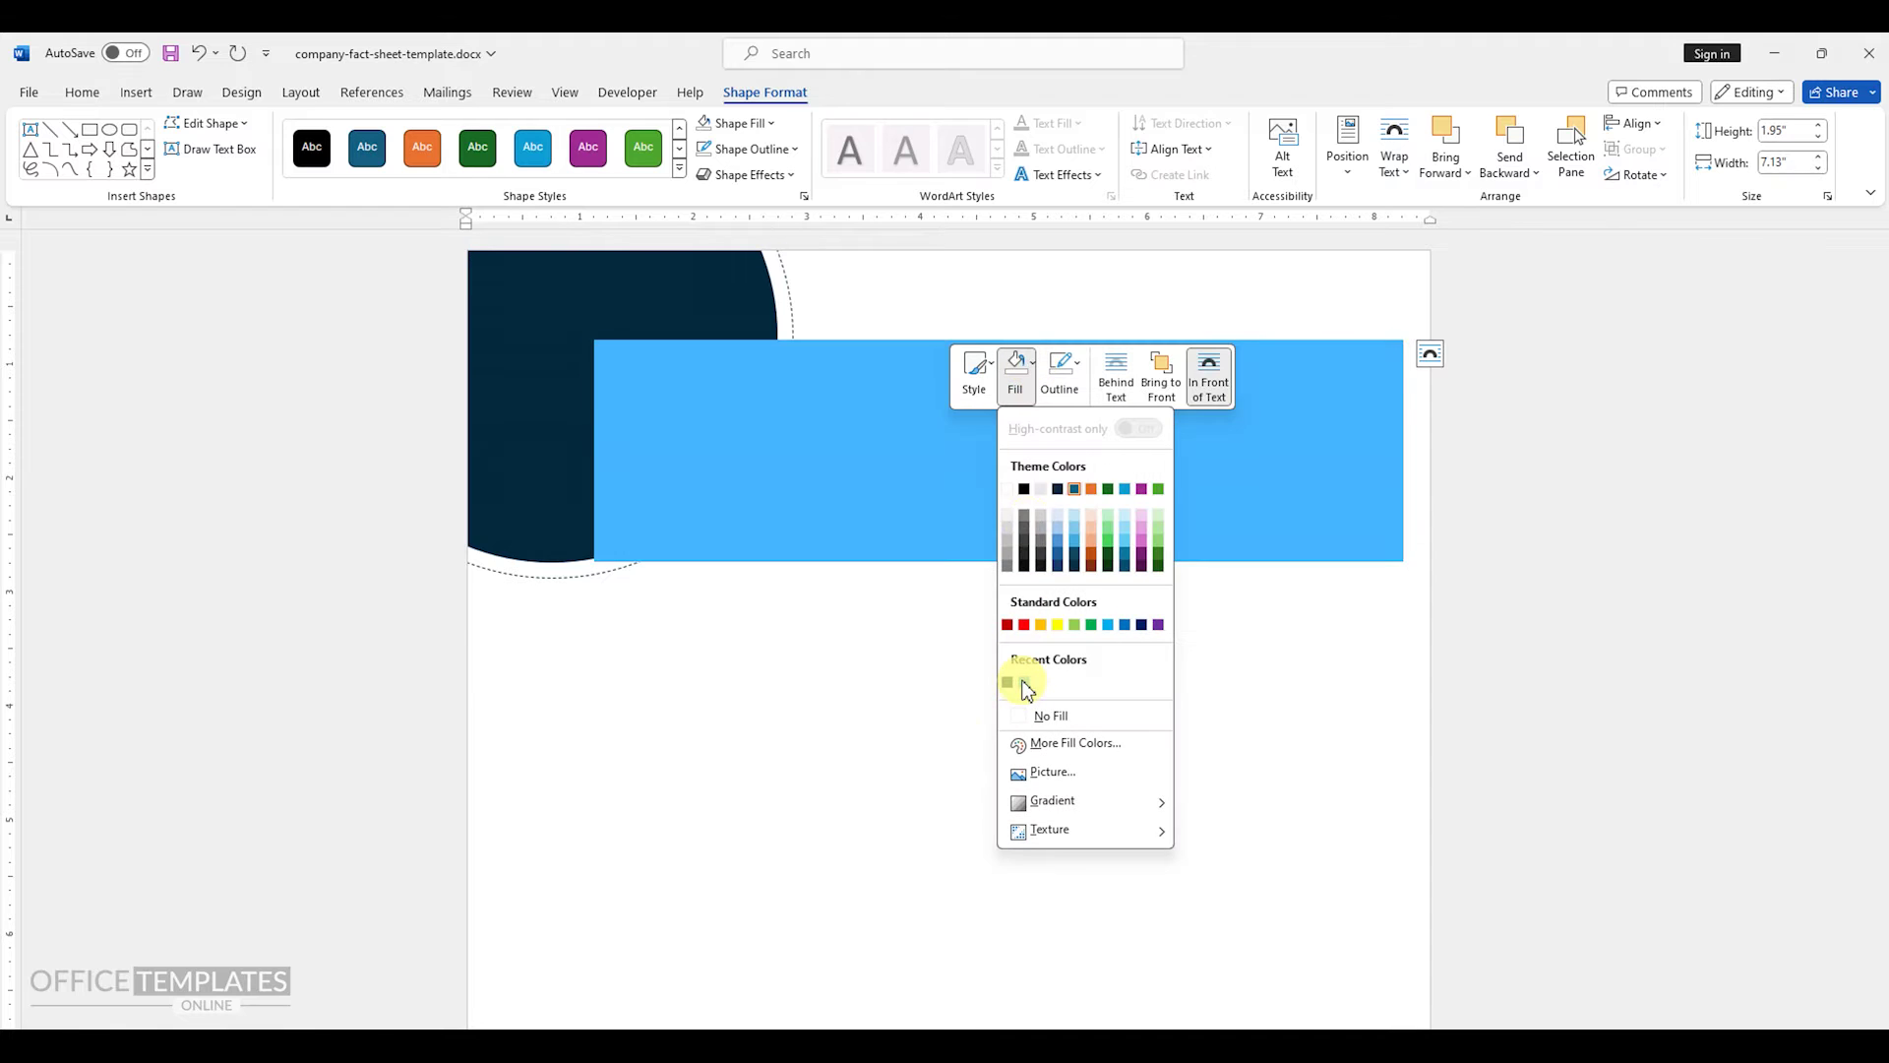
left_click(1024, 681)
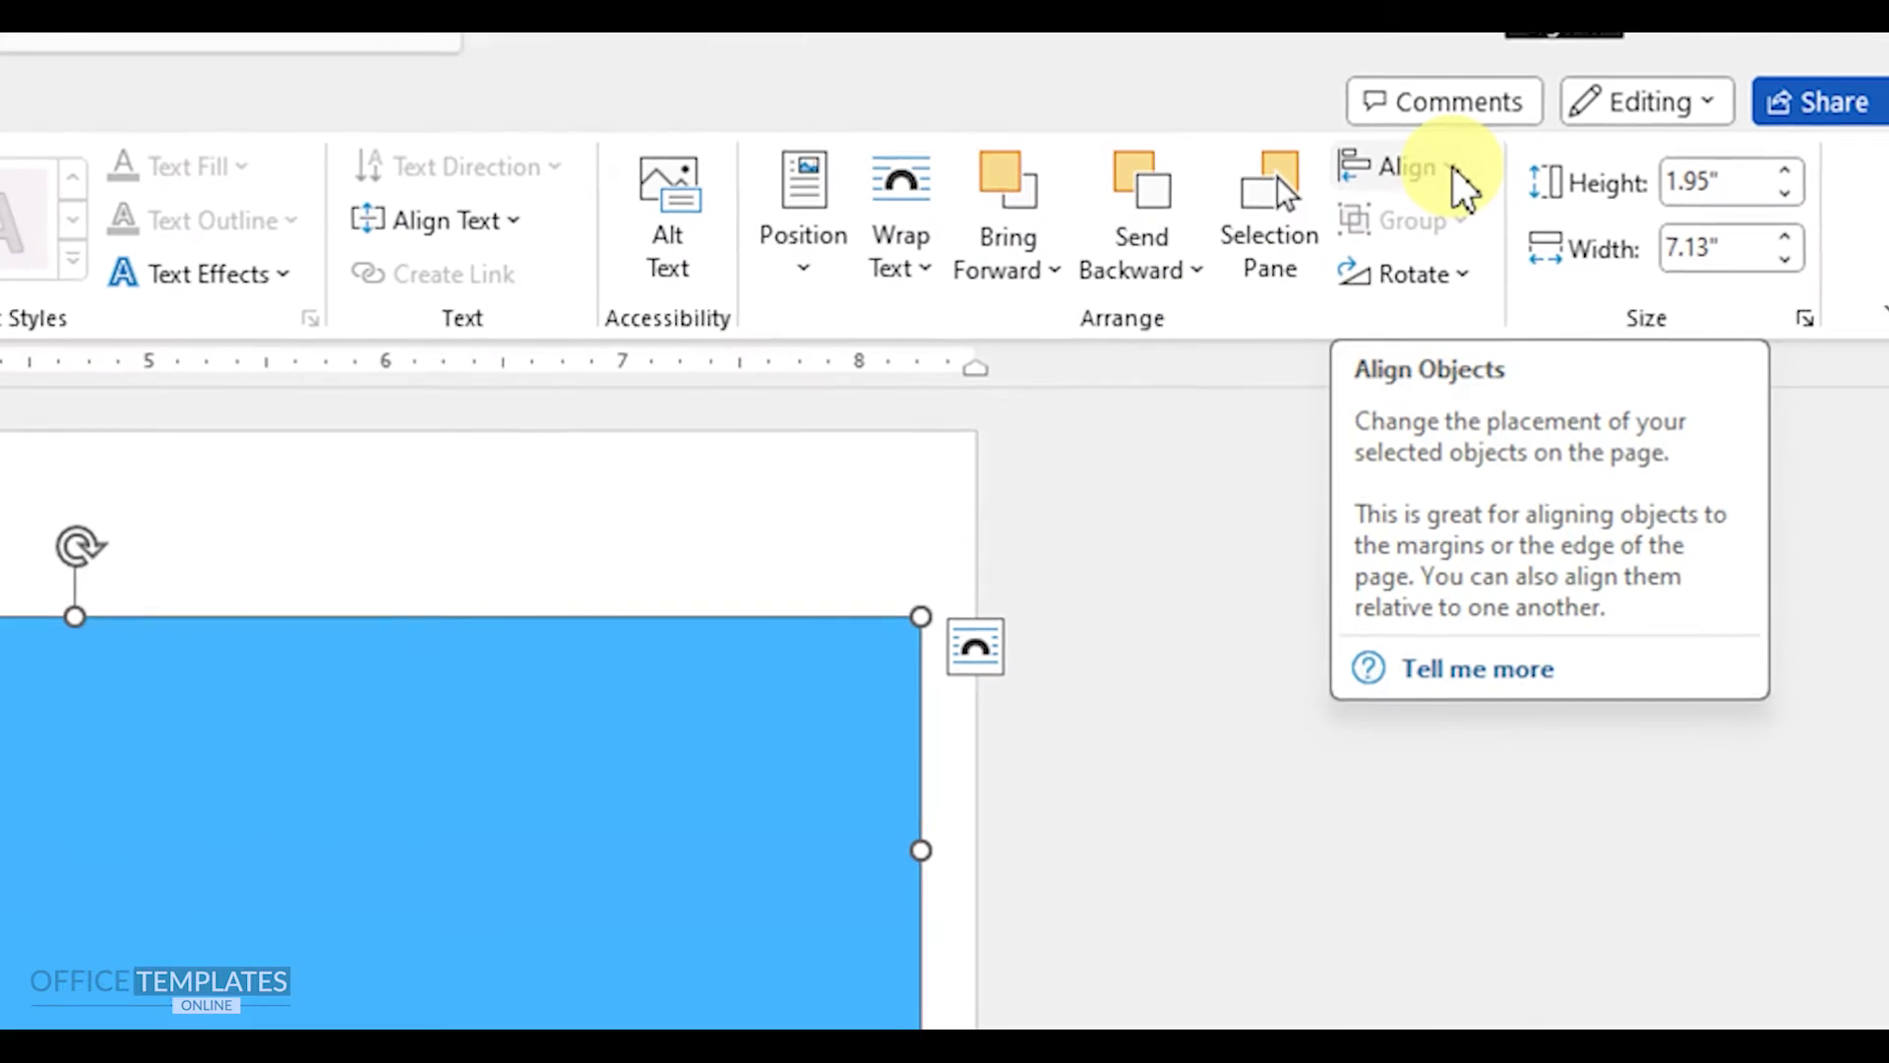
- Align the banner to the right margin and move it up toward the page top
left_click(1454, 169)
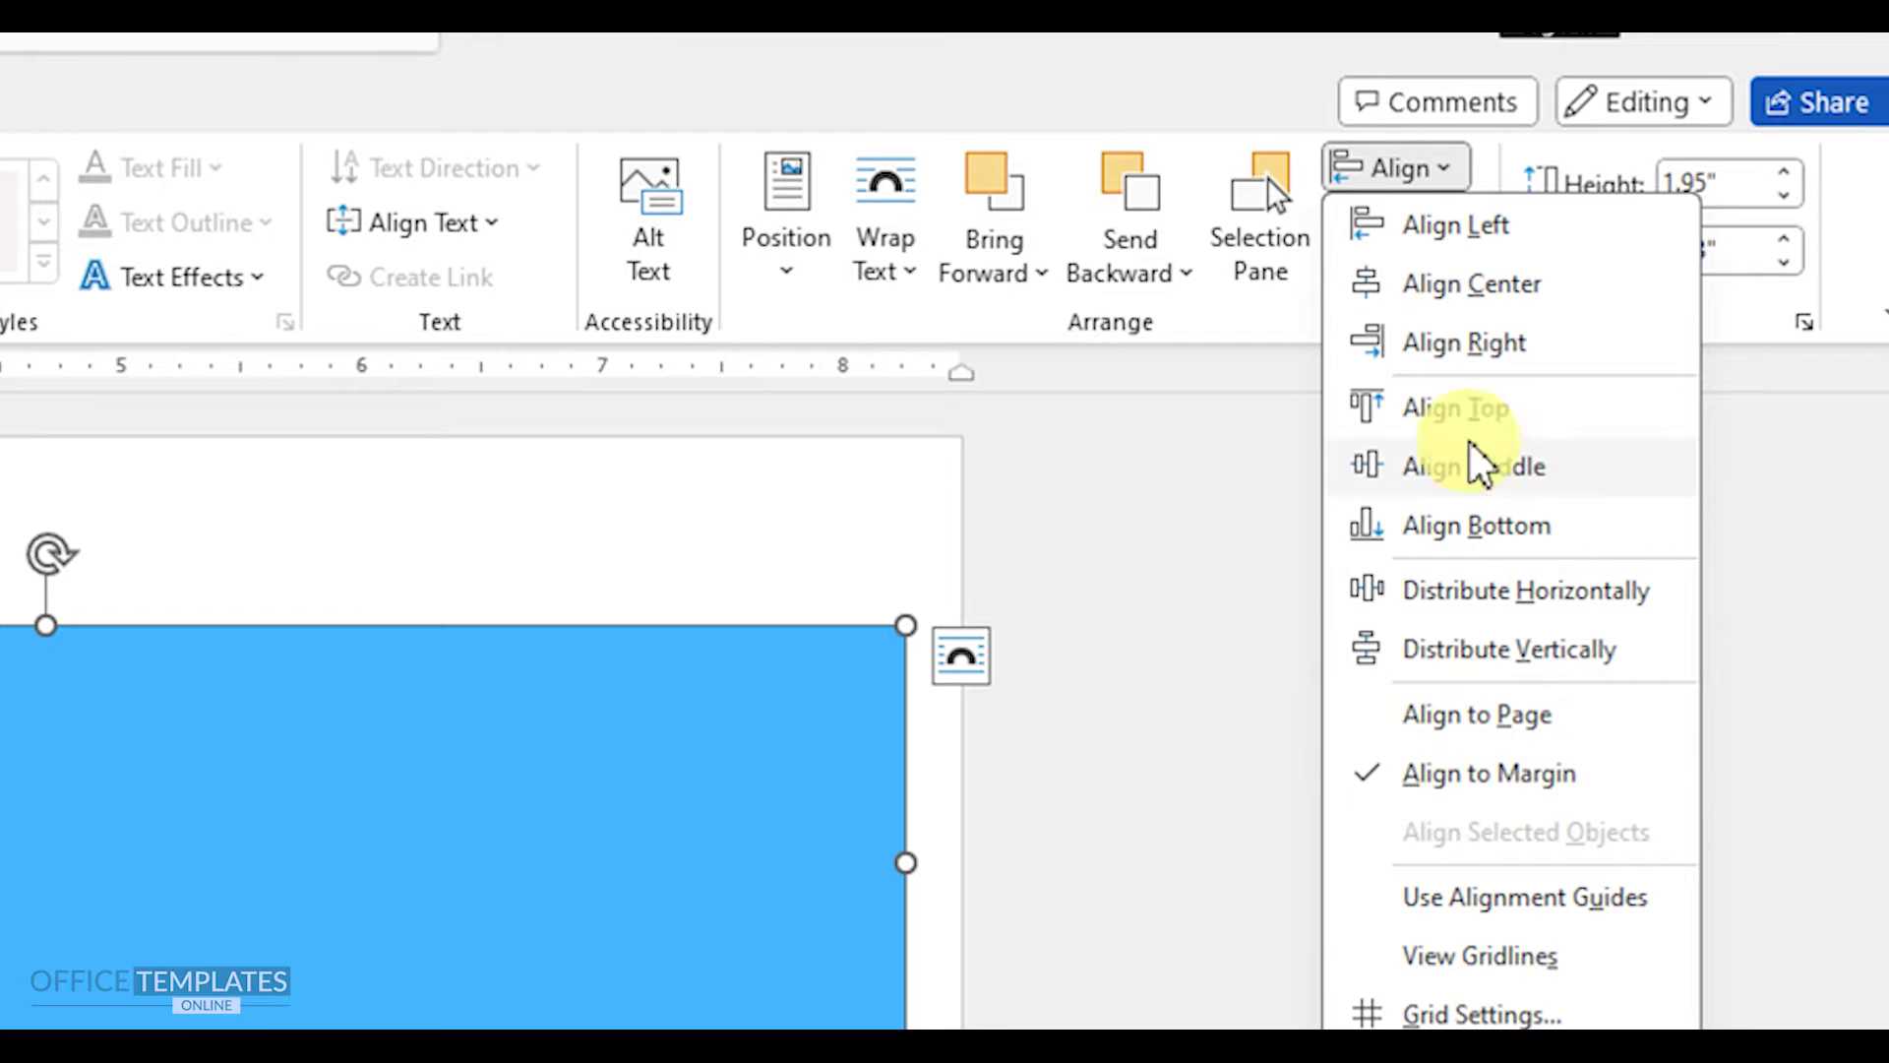
left_click(1469, 344)
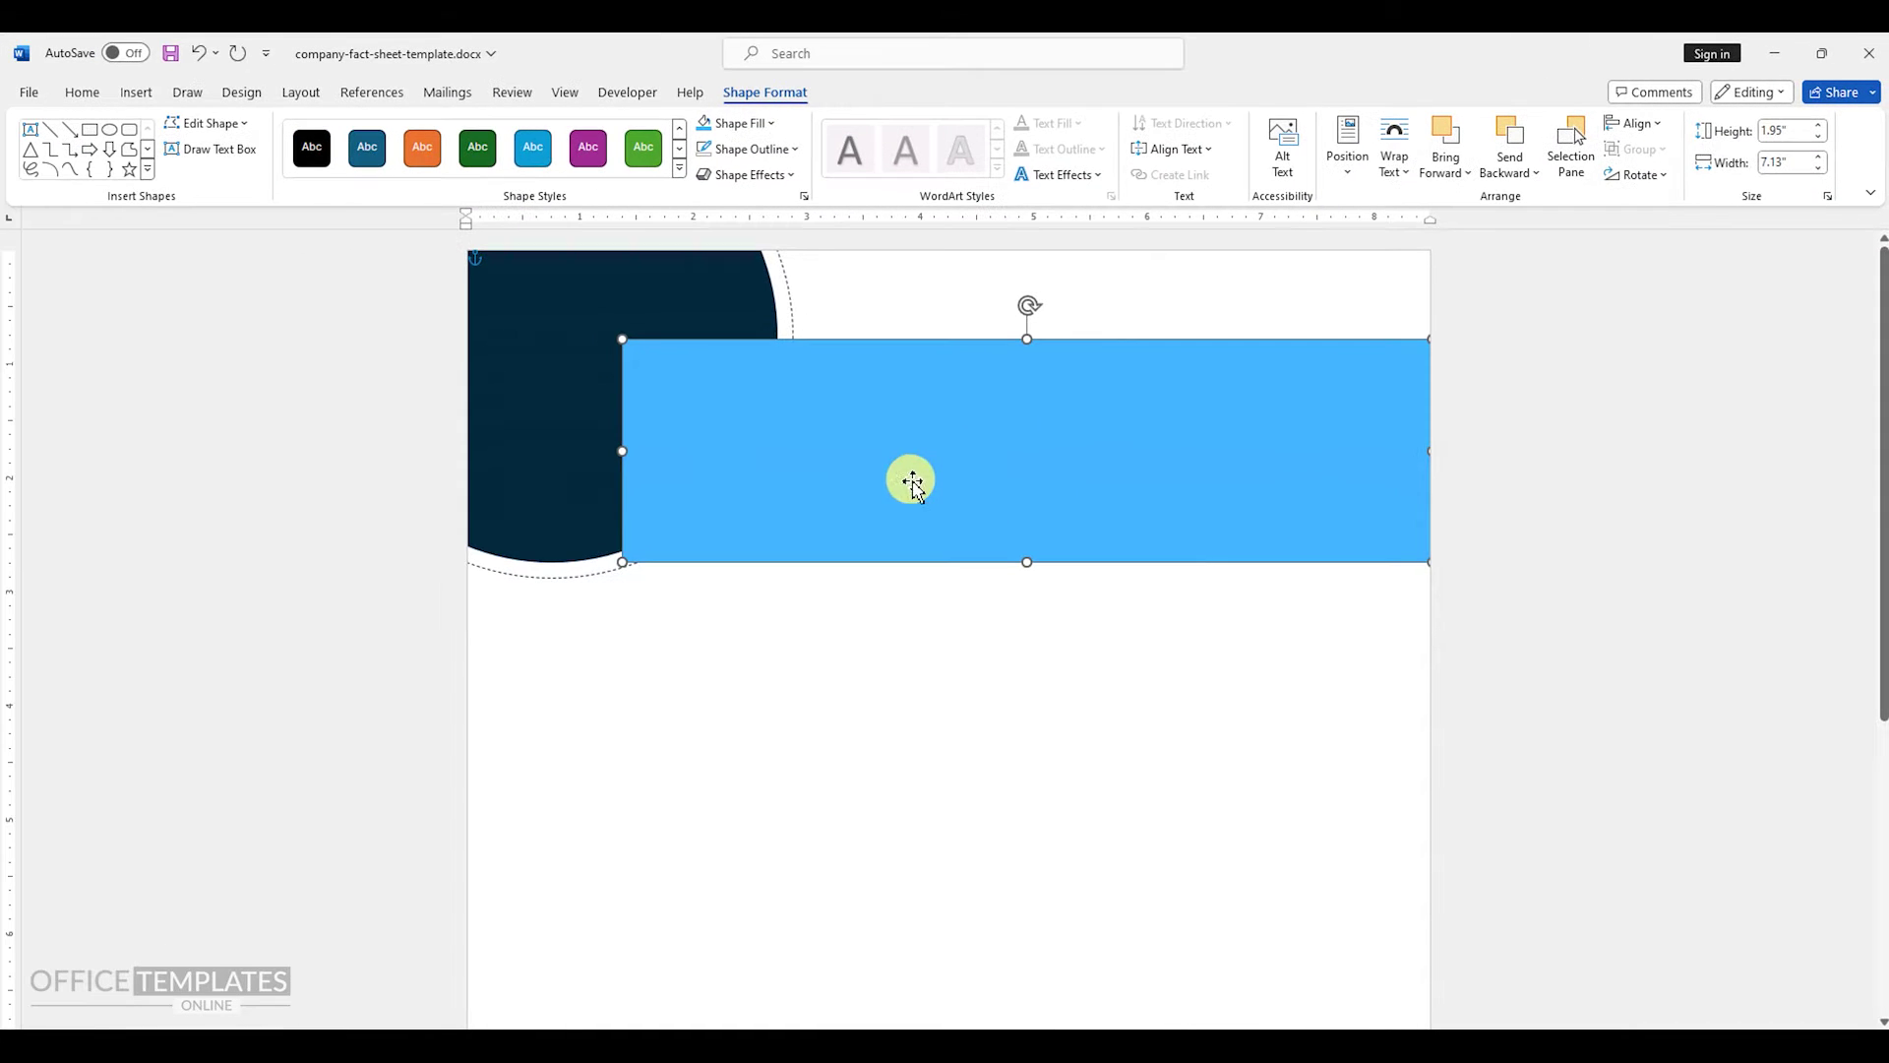
left_click_drag(911, 481, 926, 433)
left_click(570, 317)
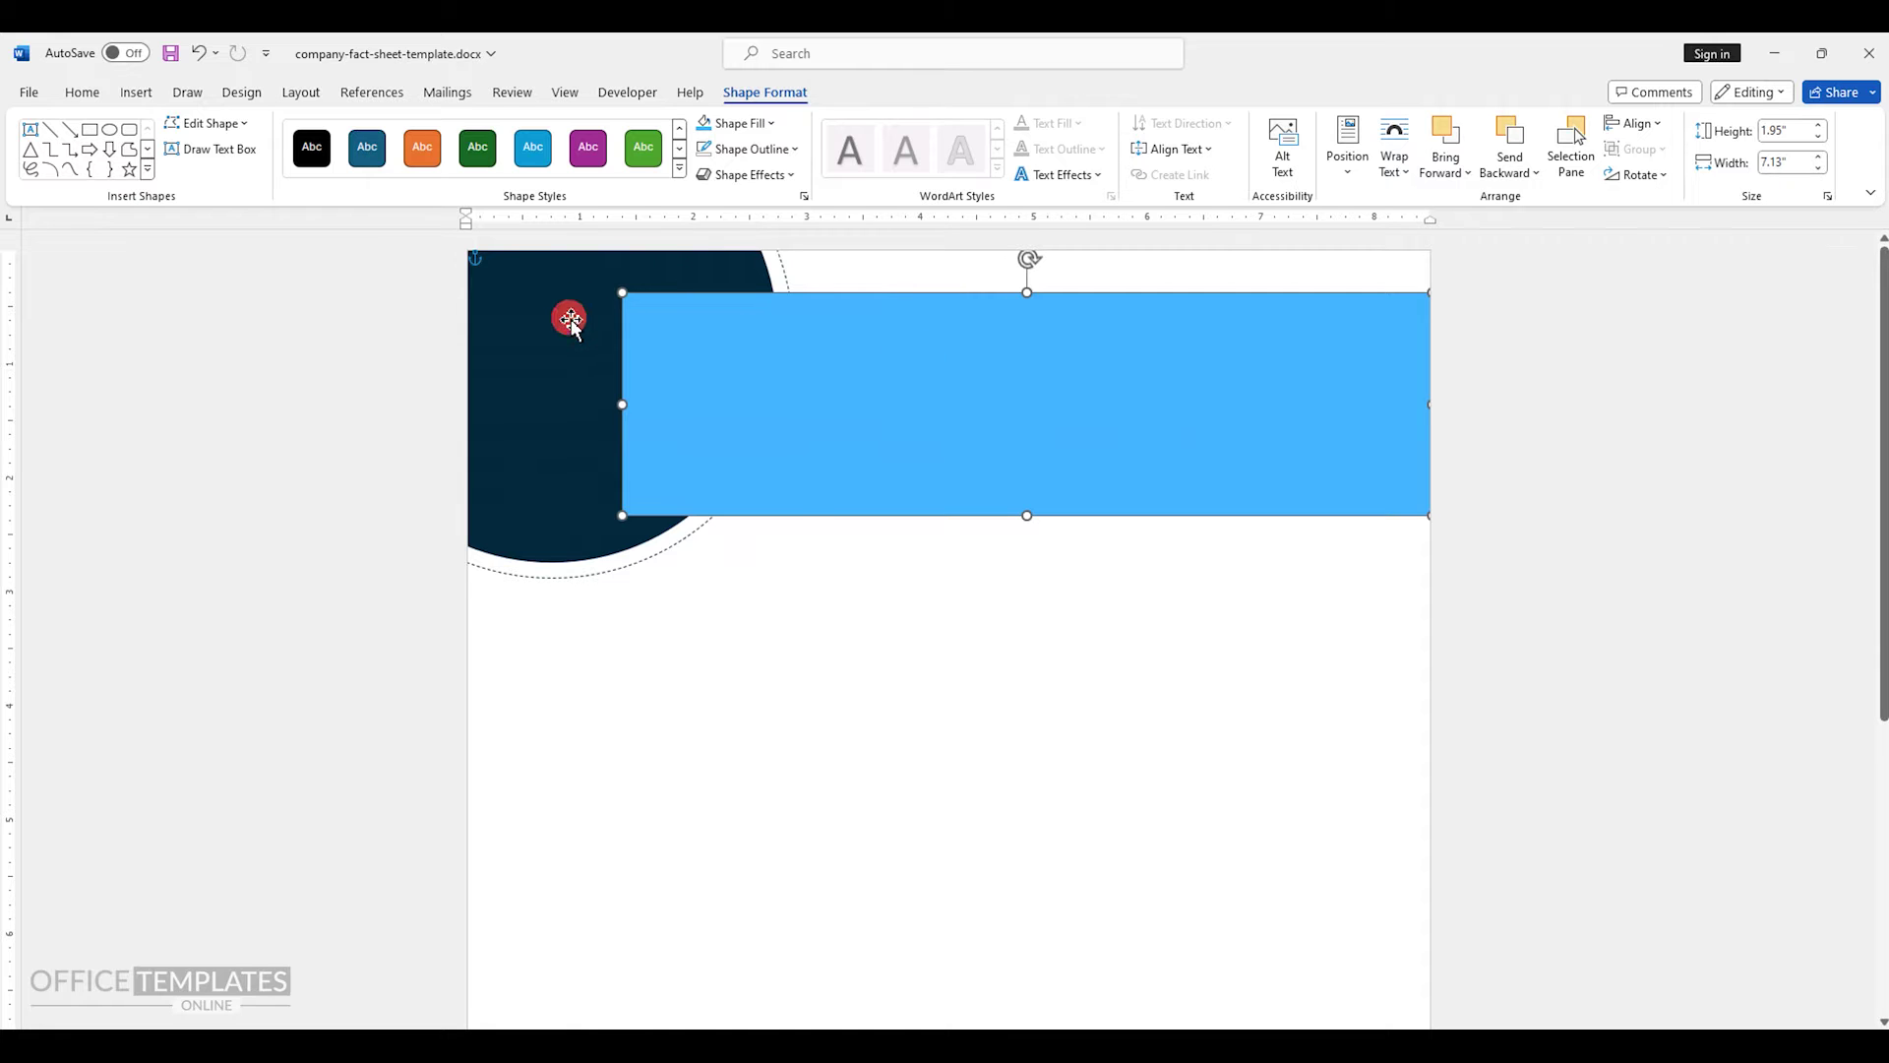
- Bring the dark circle in front of the light blue banner and nudge it slightly higher
right_click(571, 337)
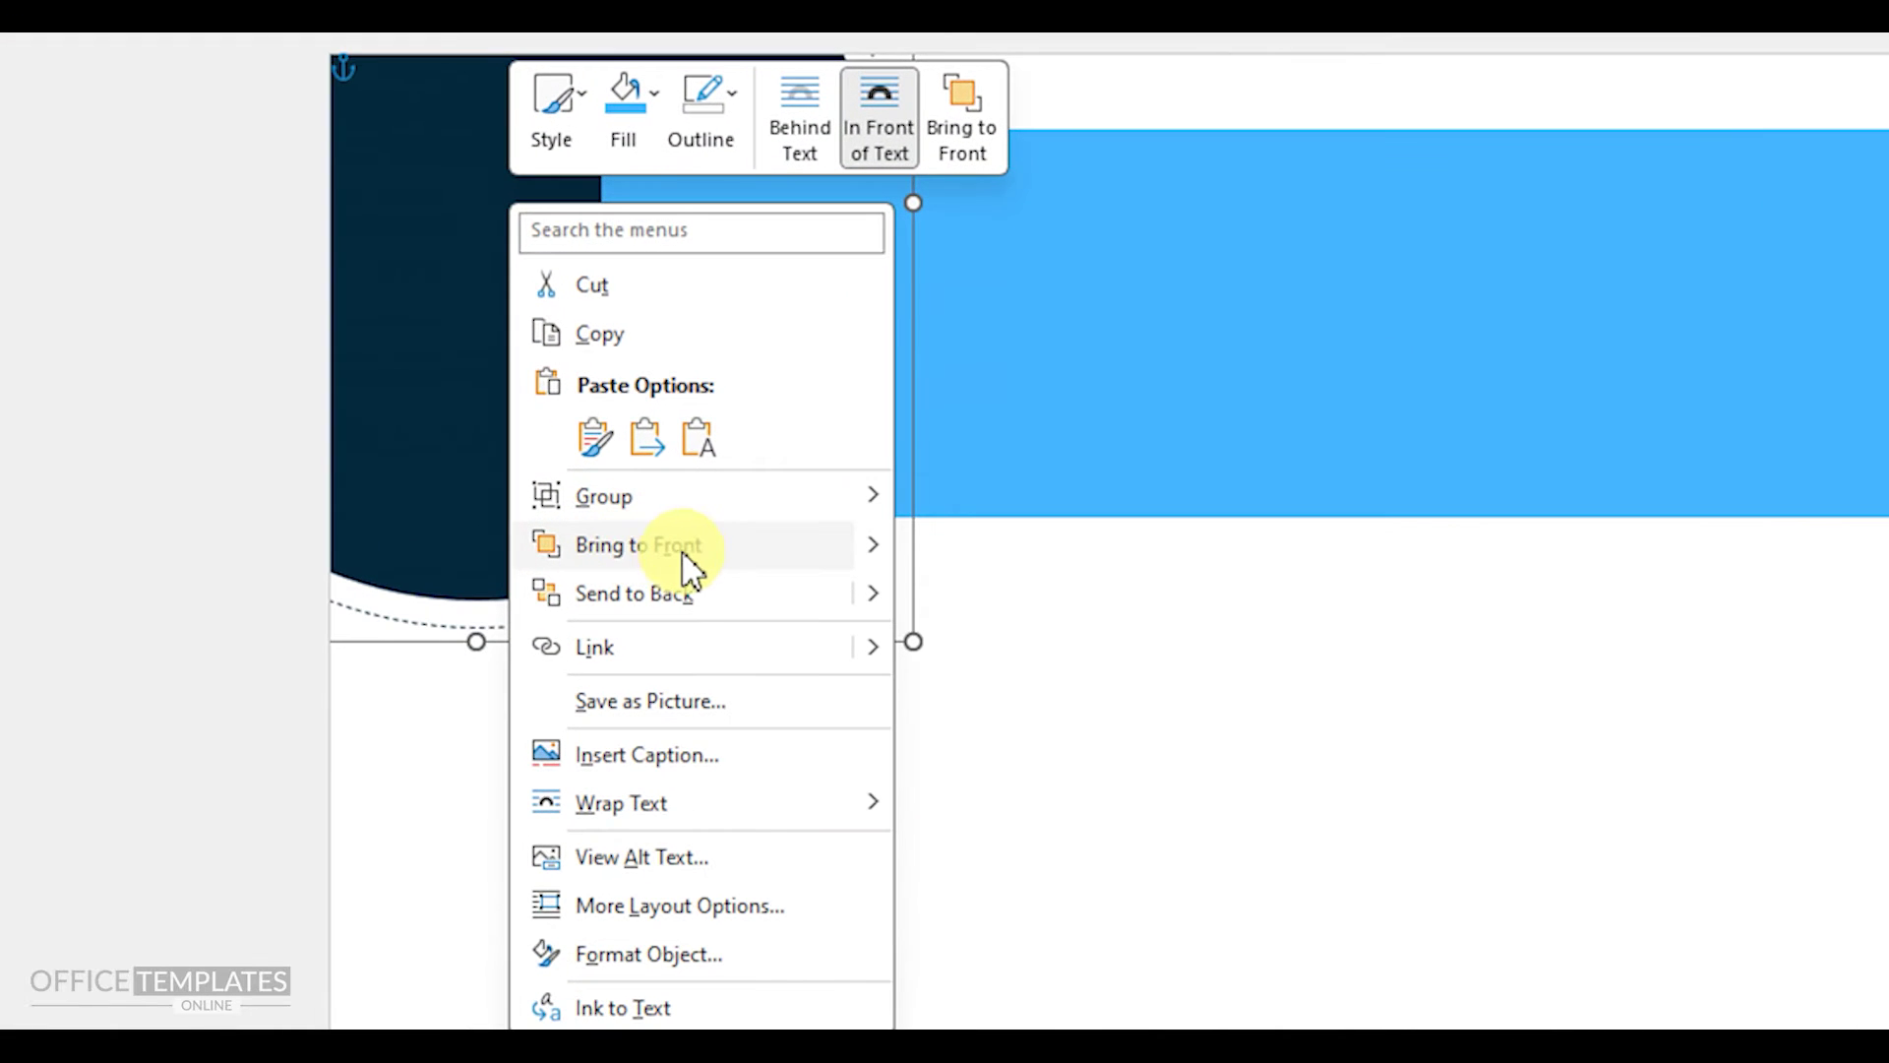
left_click(654, 568)
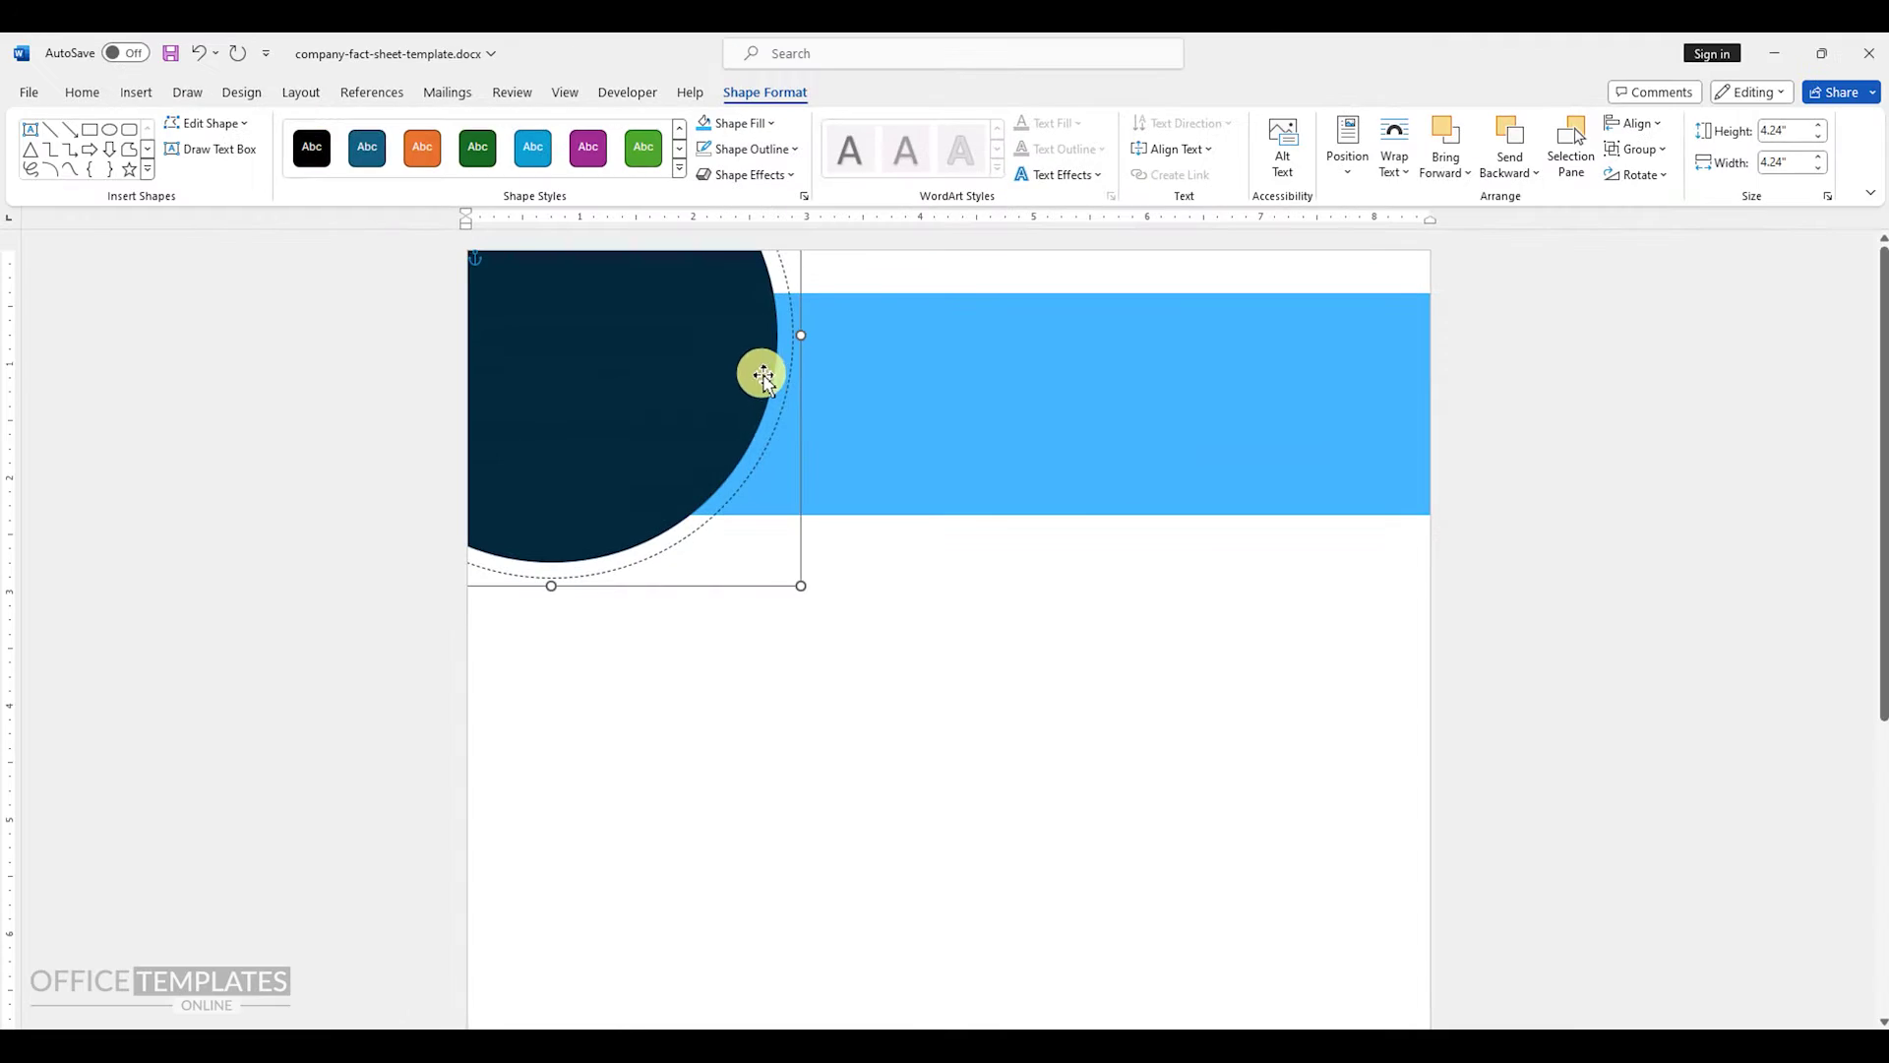
left_click_drag(610, 453, 616, 447)
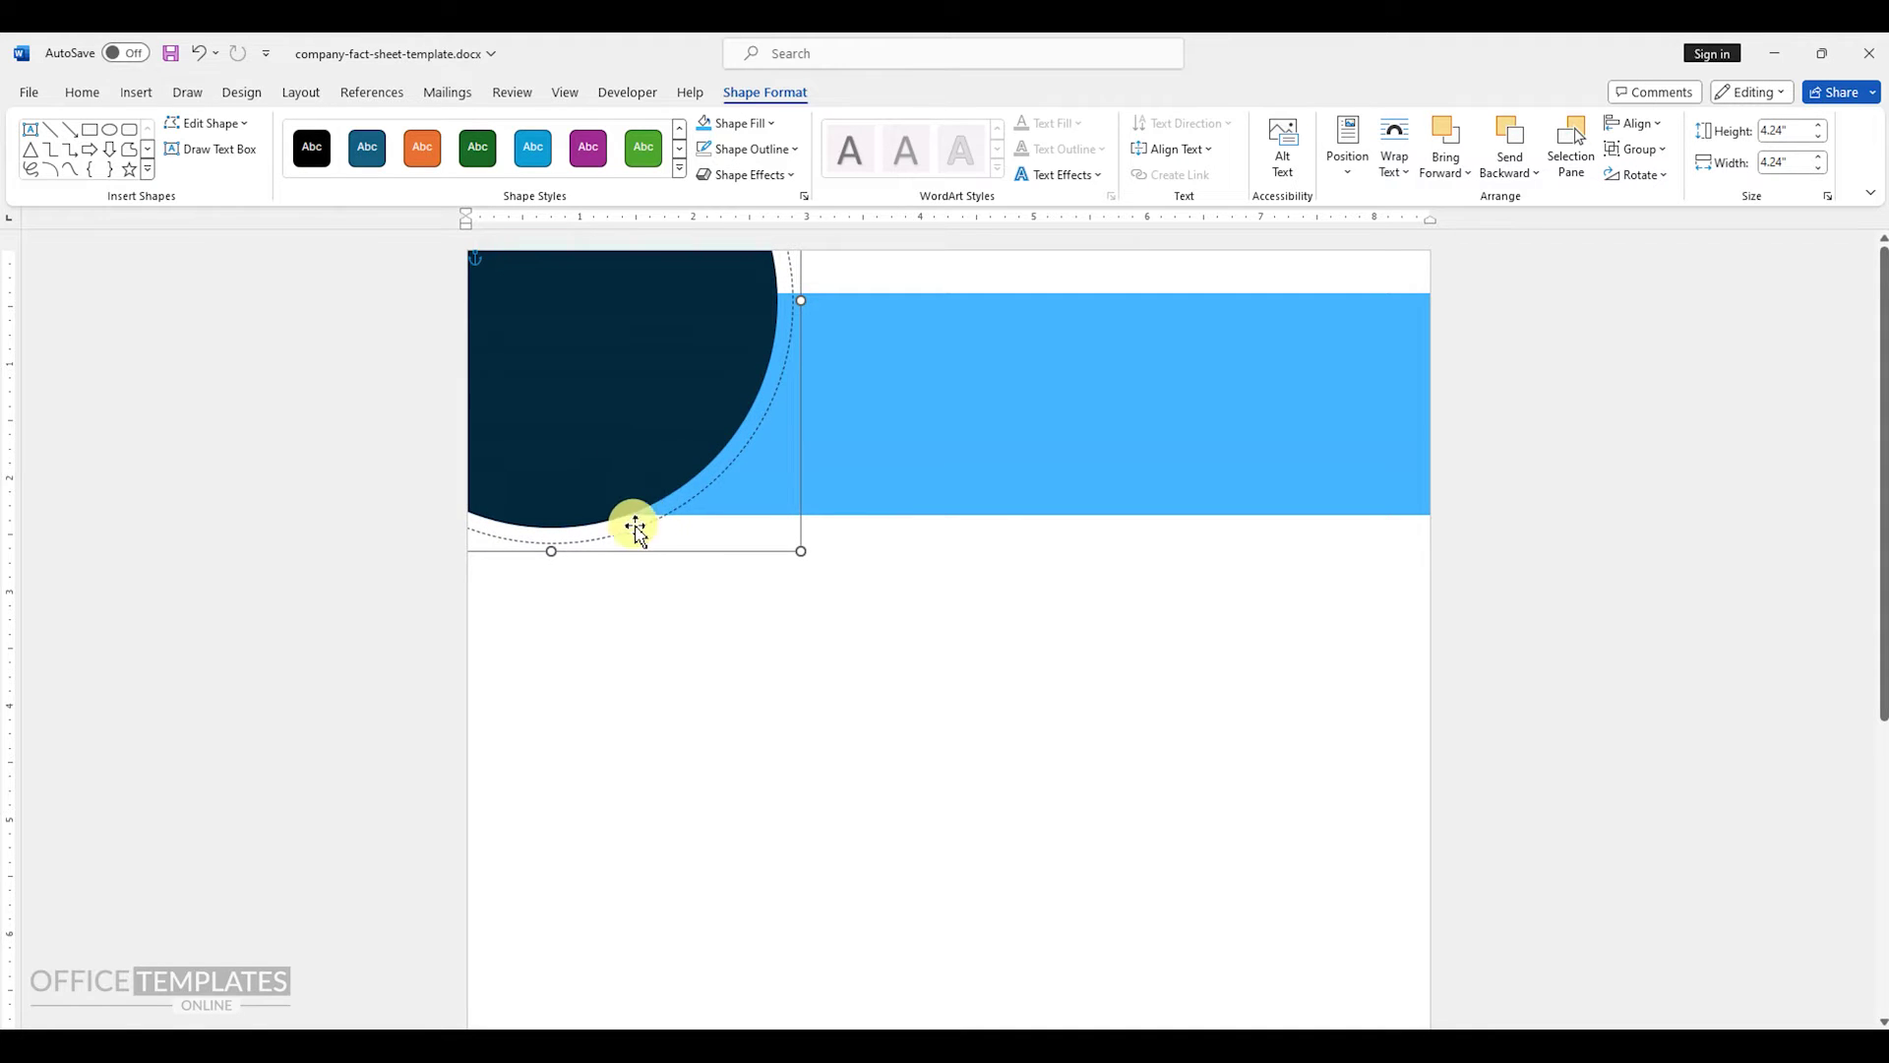
left_click(879, 562)
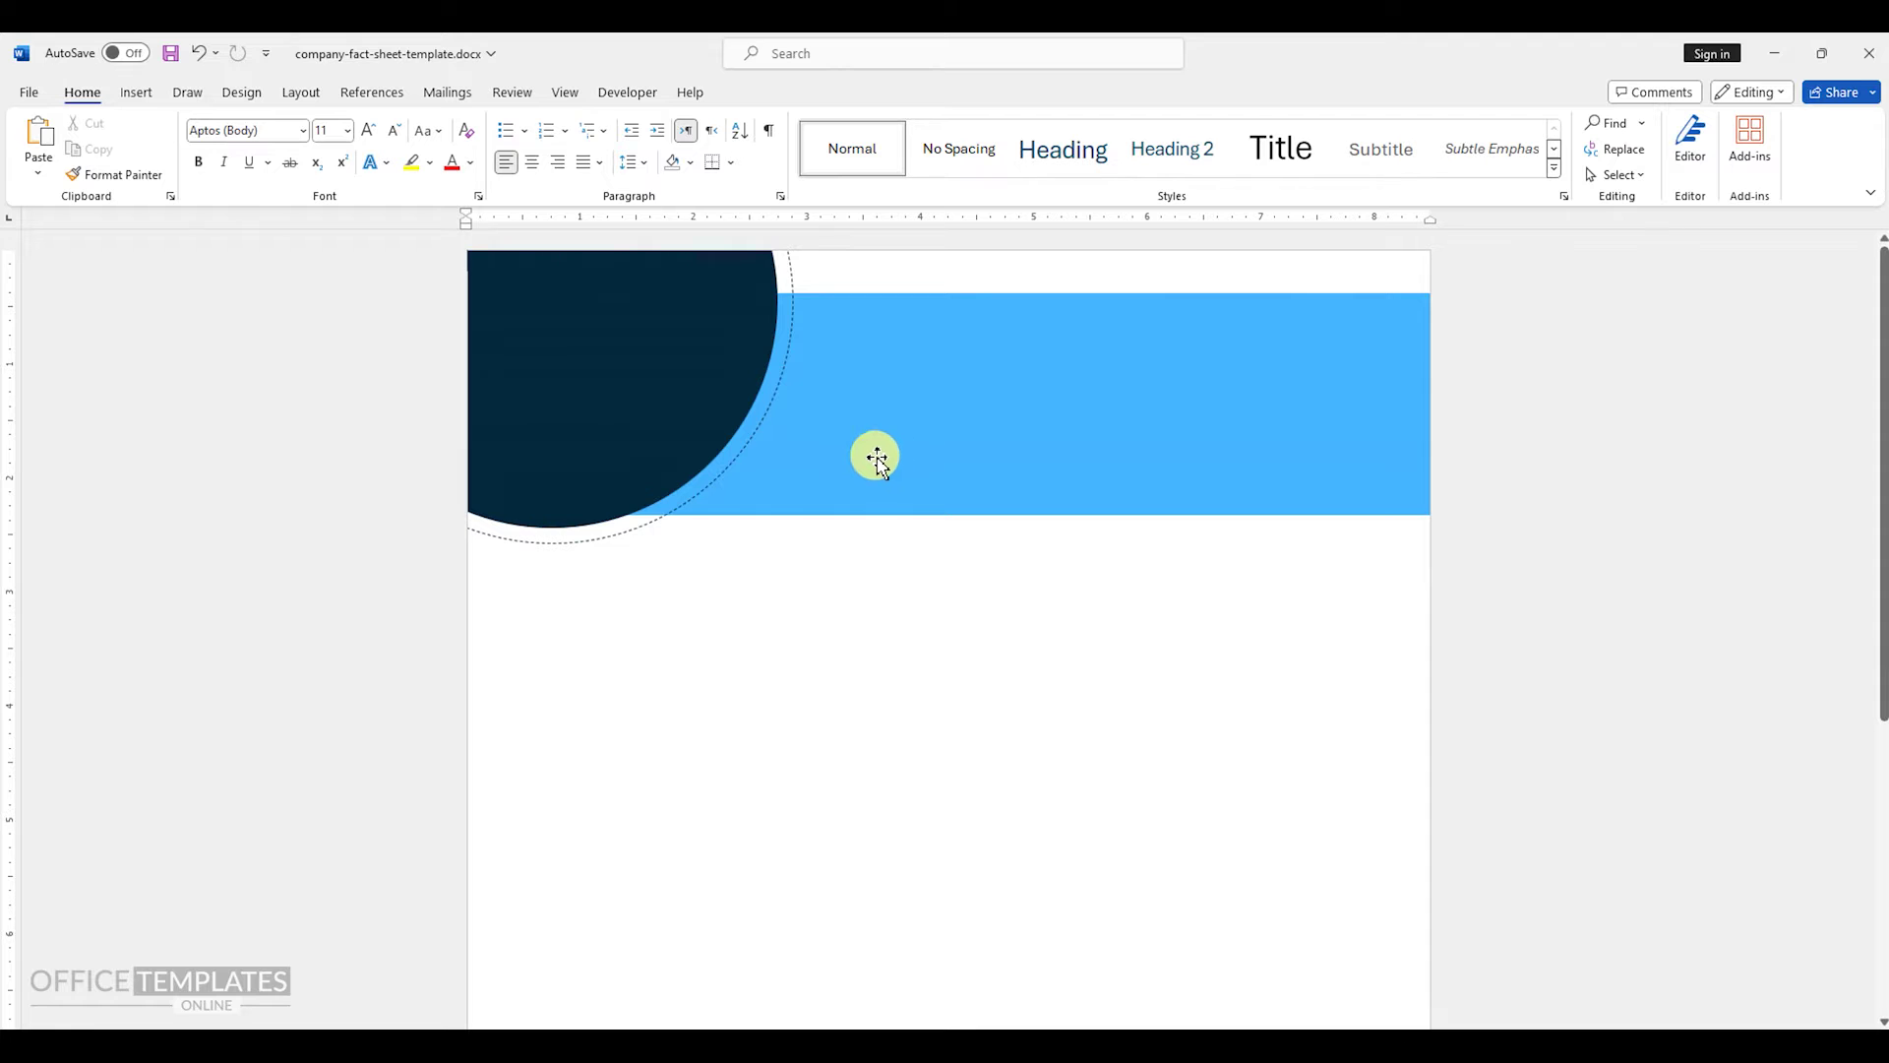
- Insert logo.svg from the computer, set it in front of text, and move it lower
left_click(136, 92)
left_click(244, 142)
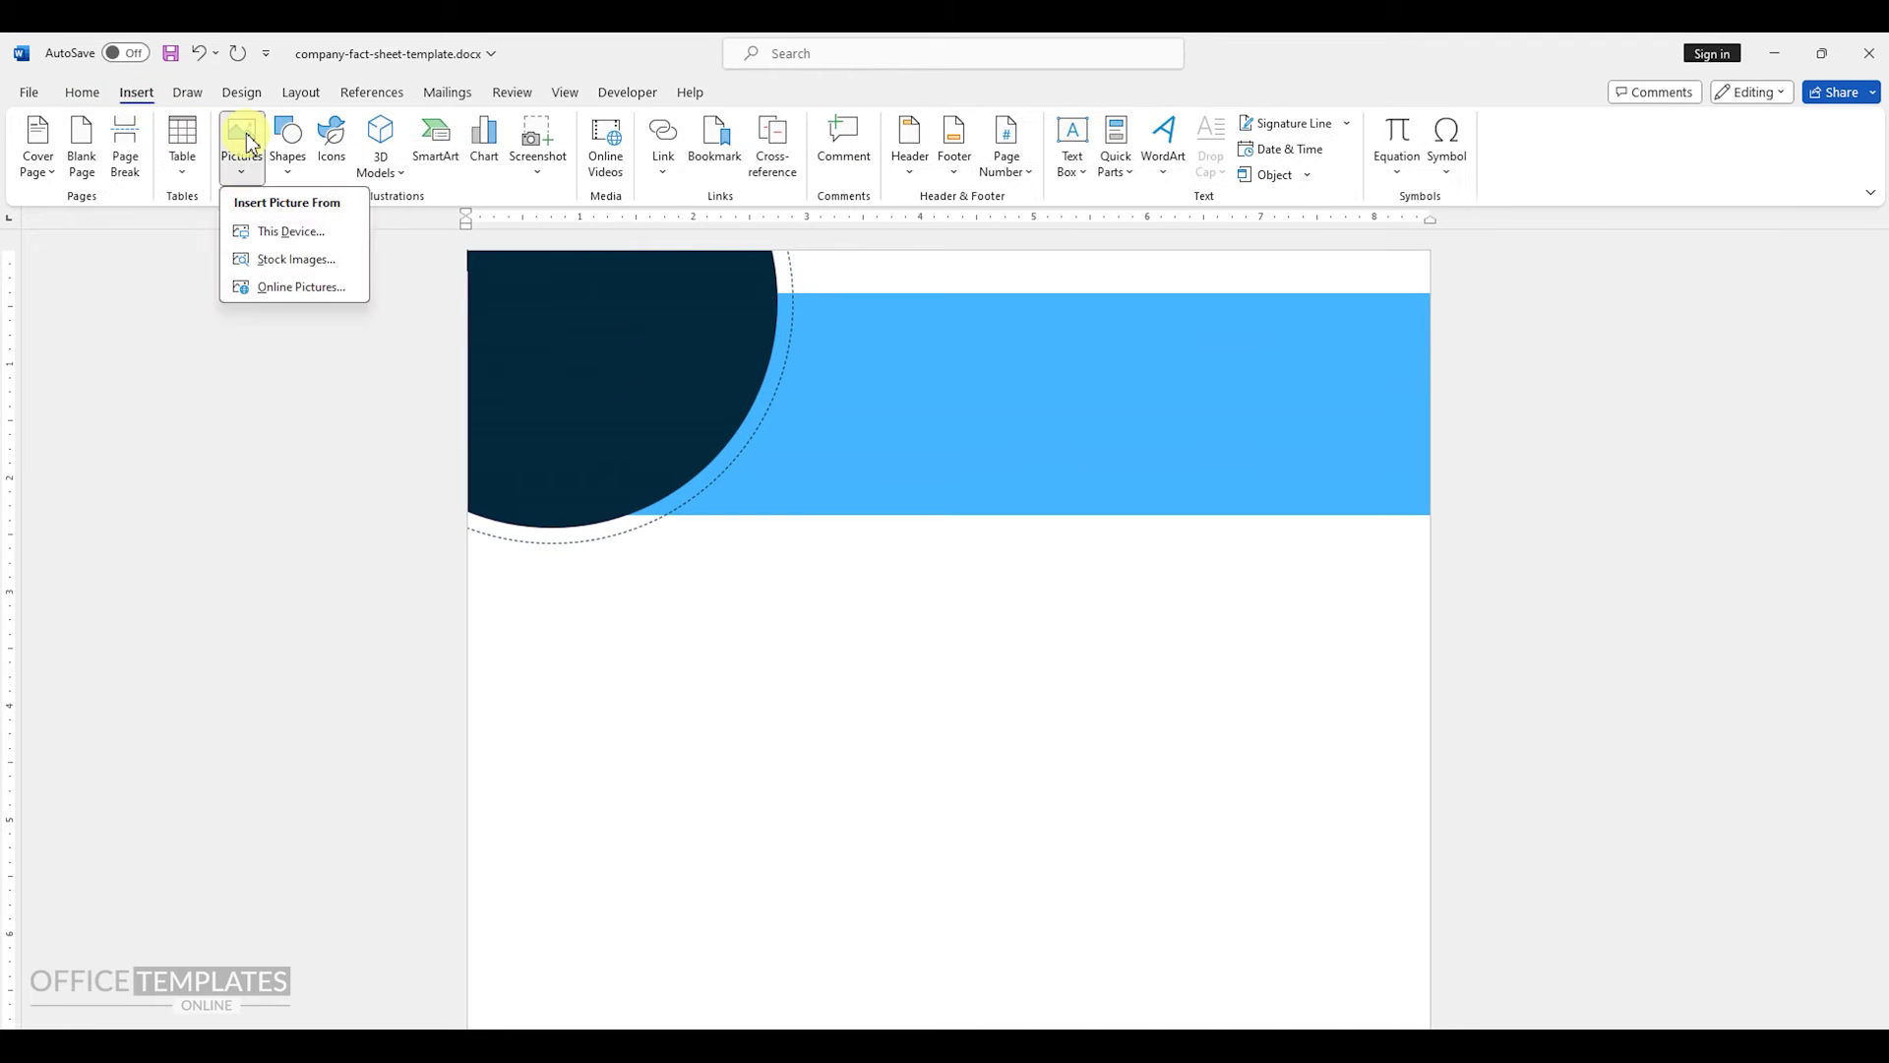
left_click(266, 229)
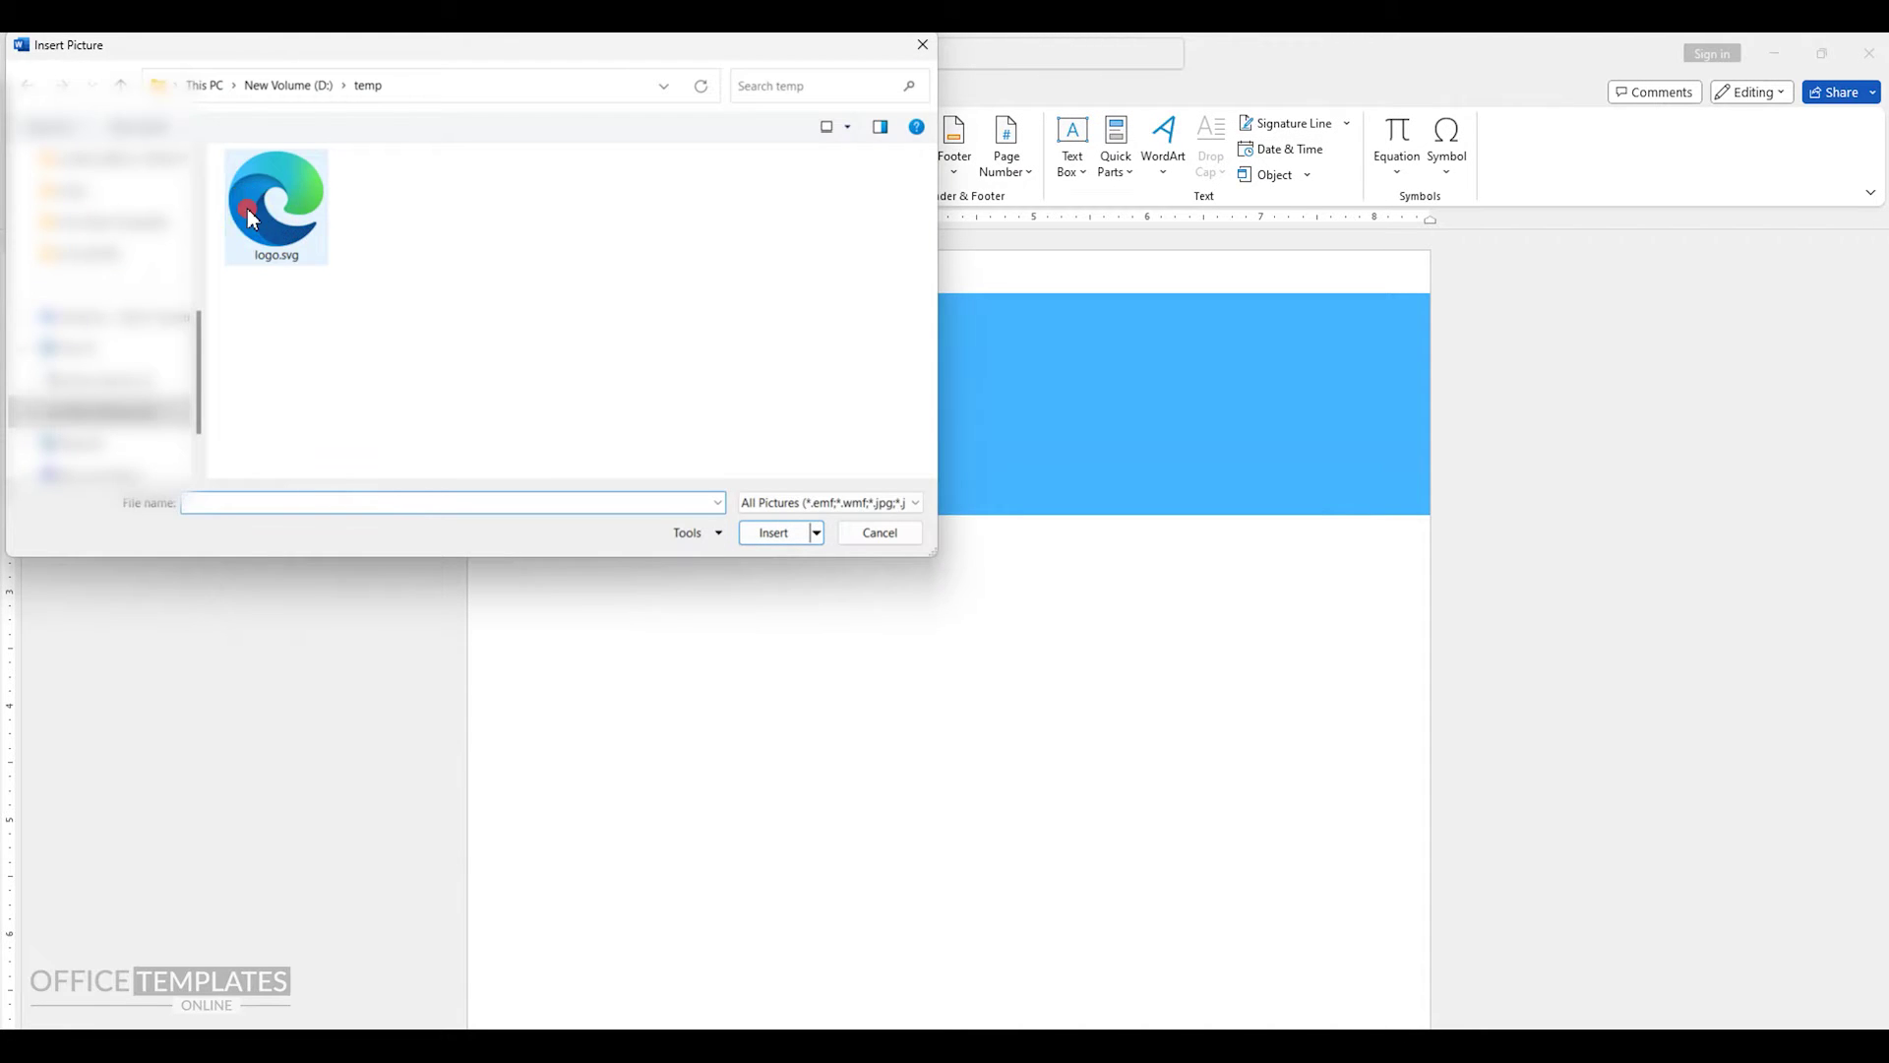
double_click(252, 219)
left_click(795, 263)
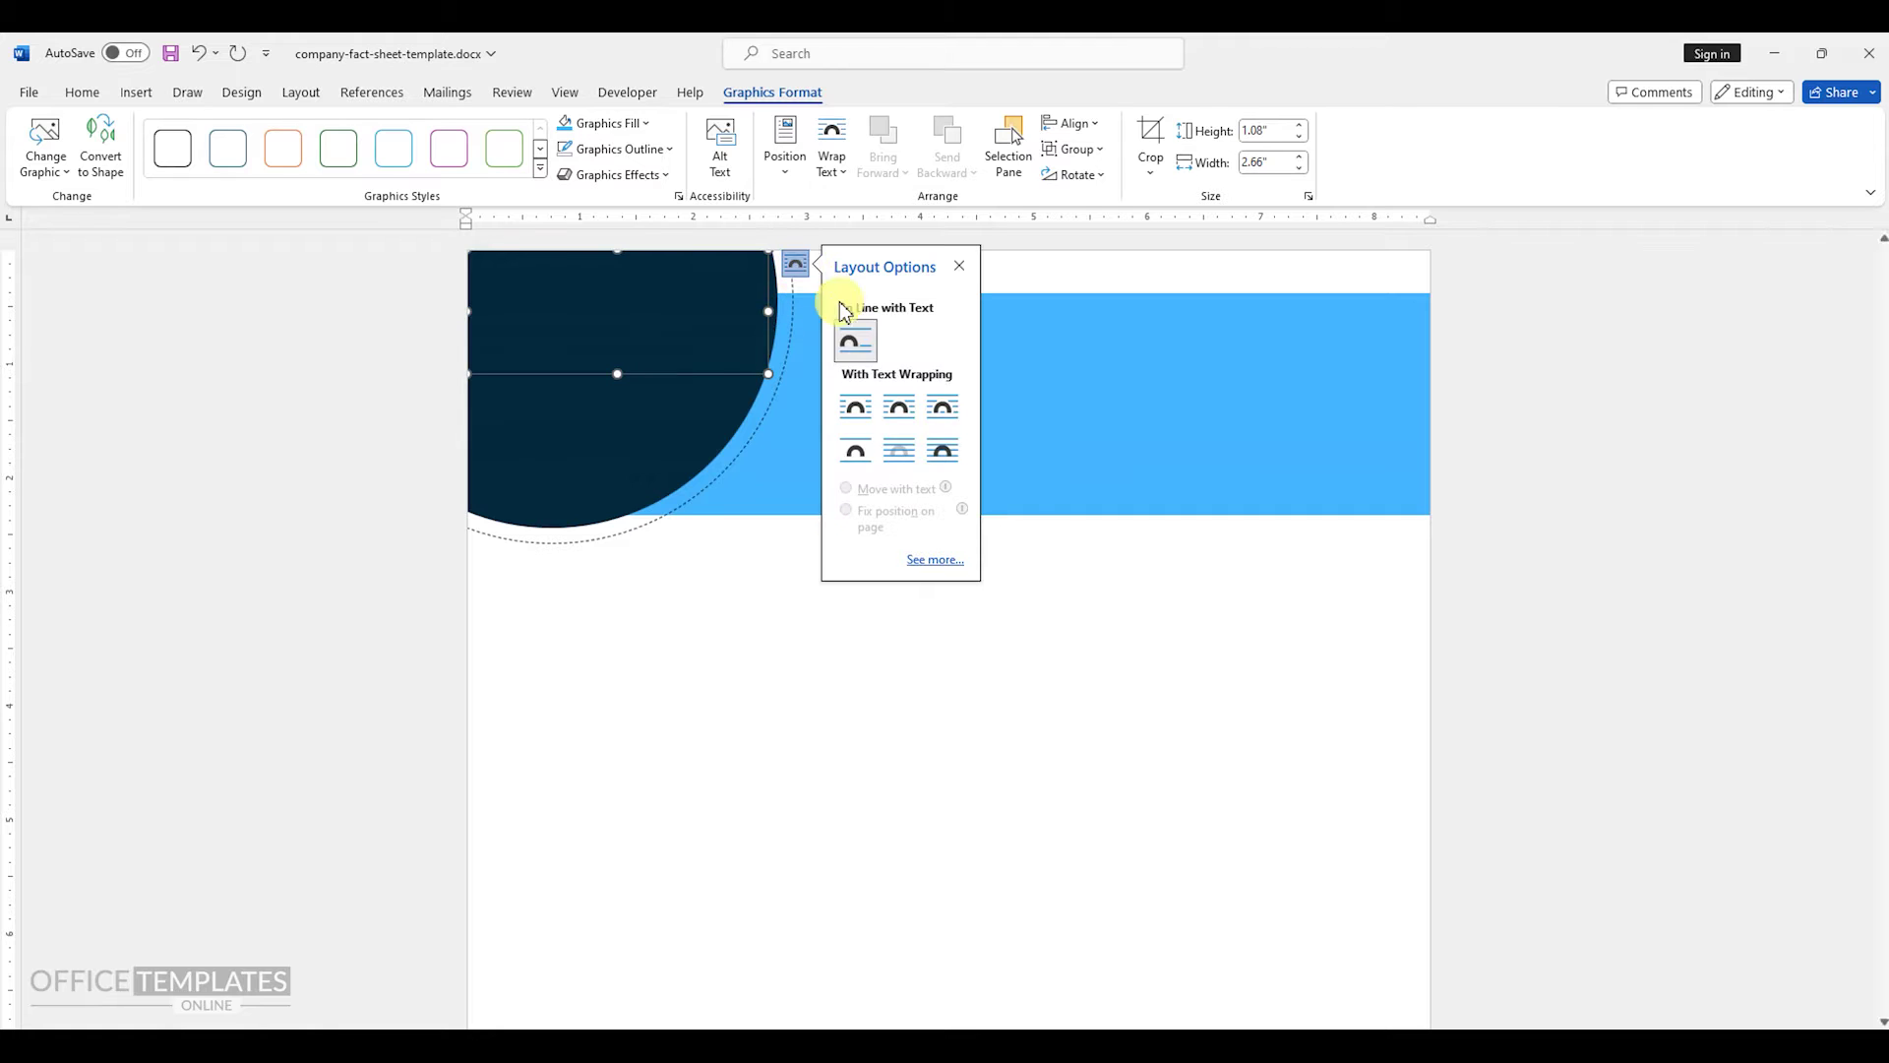
left_click(942, 450)
left_click_drag(662, 320, 721, 590)
- Convert the logo to a shape, shrink it, fill it white, and place it on the circle
right_click(719, 591)
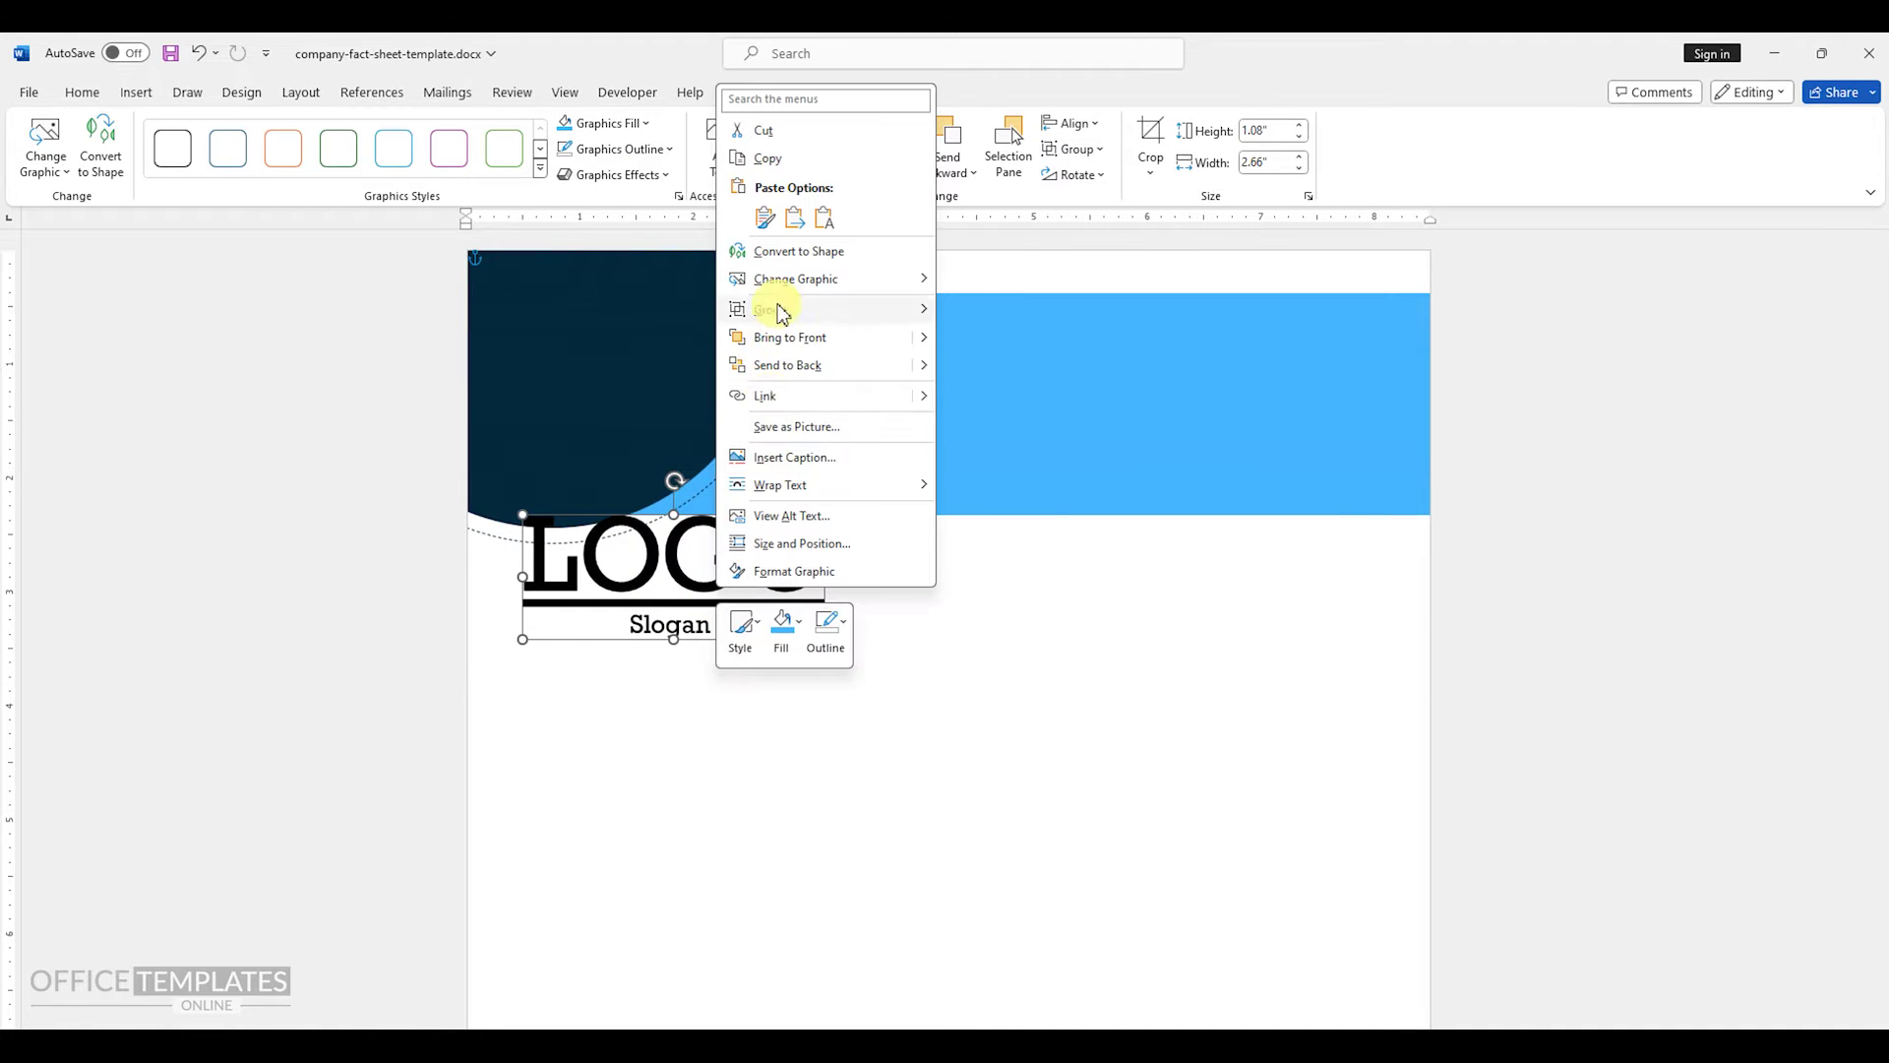
left_click(807, 252)
left_click_drag(831, 645, 719, 599)
right_click(649, 561)
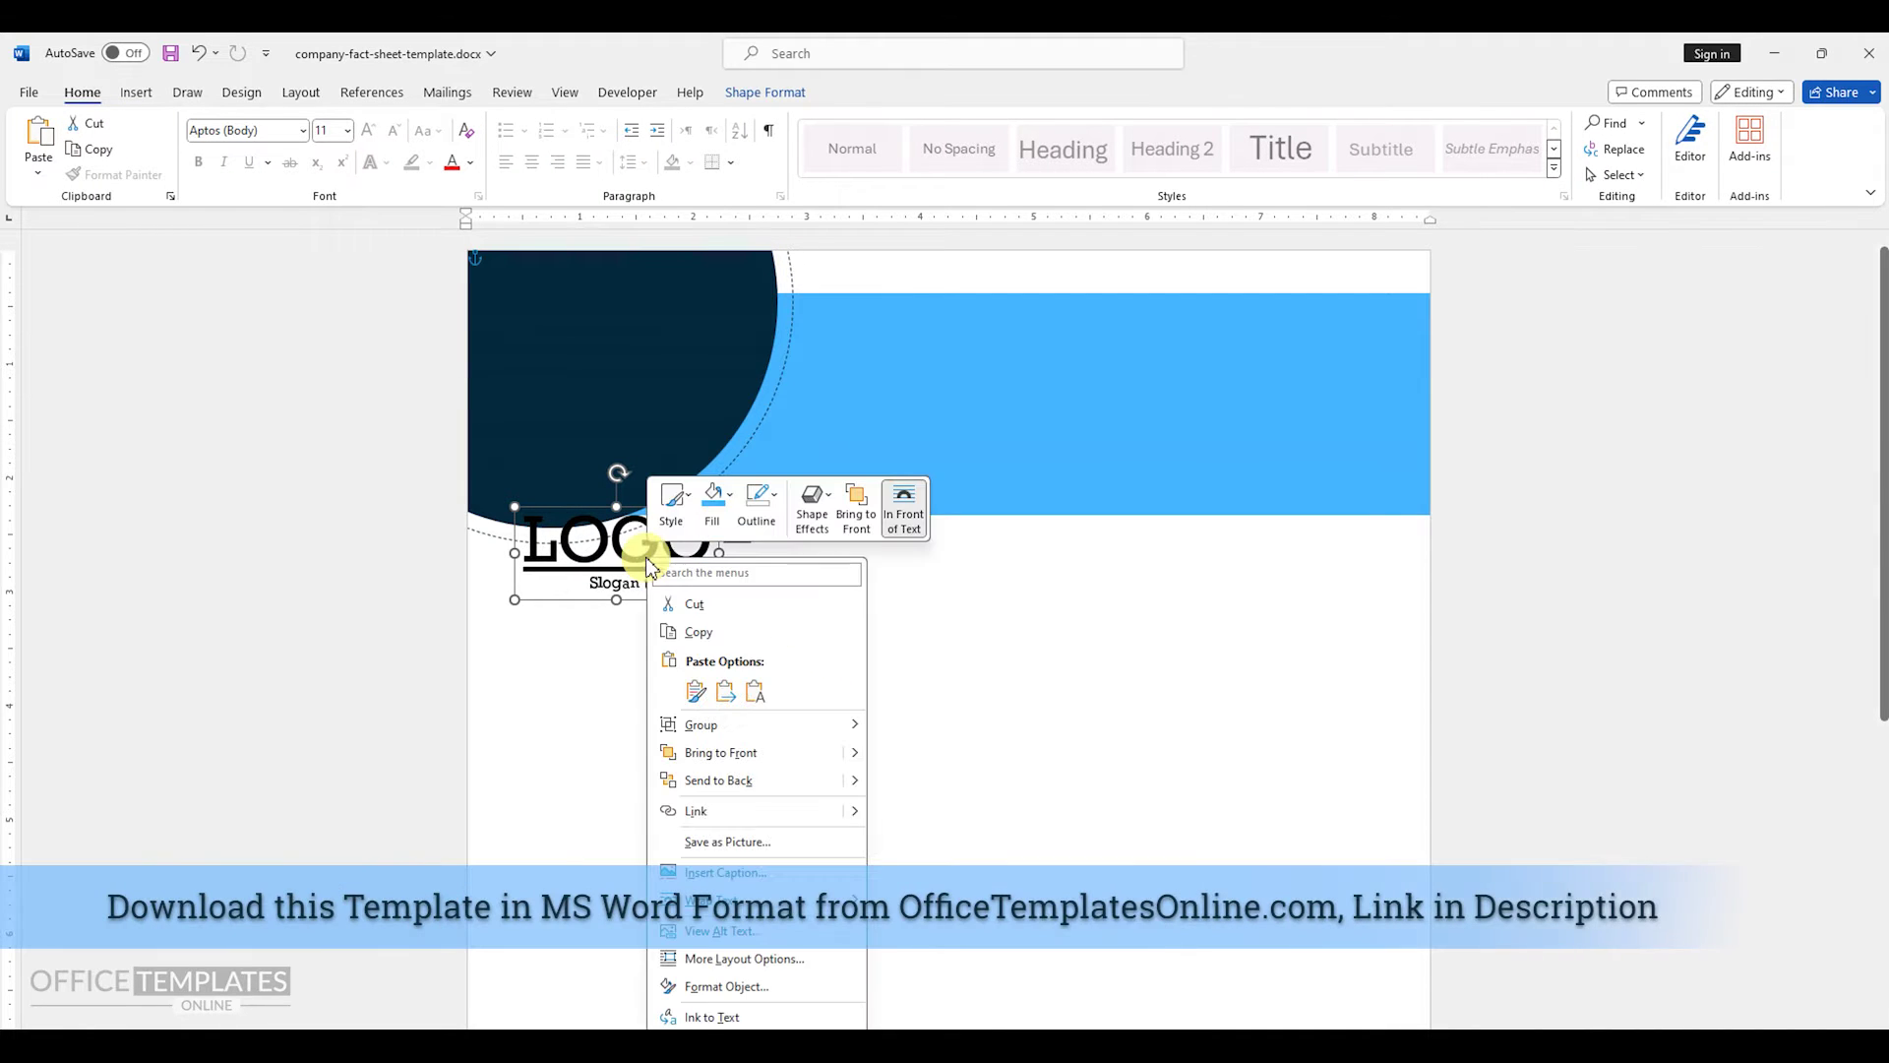
left_click(716, 525)
left_click(708, 620)
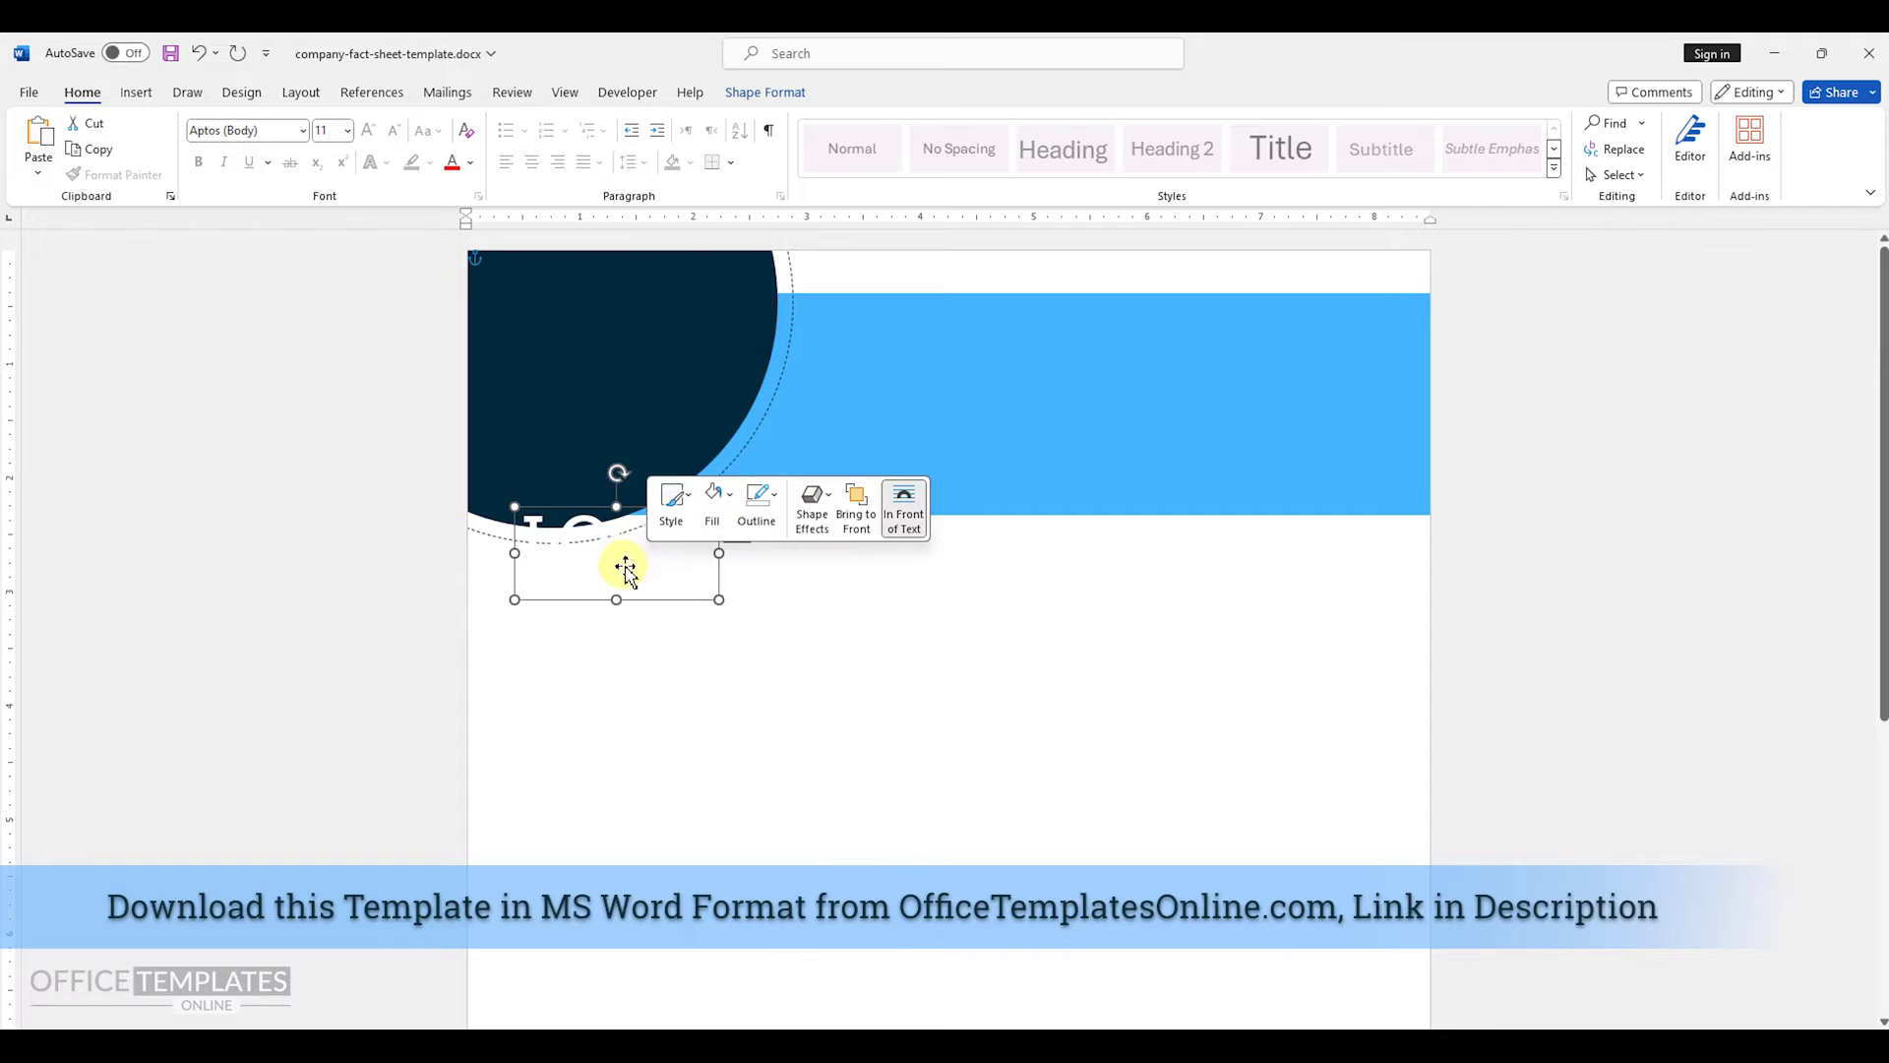
left_click_drag(620, 517, 622, 388)
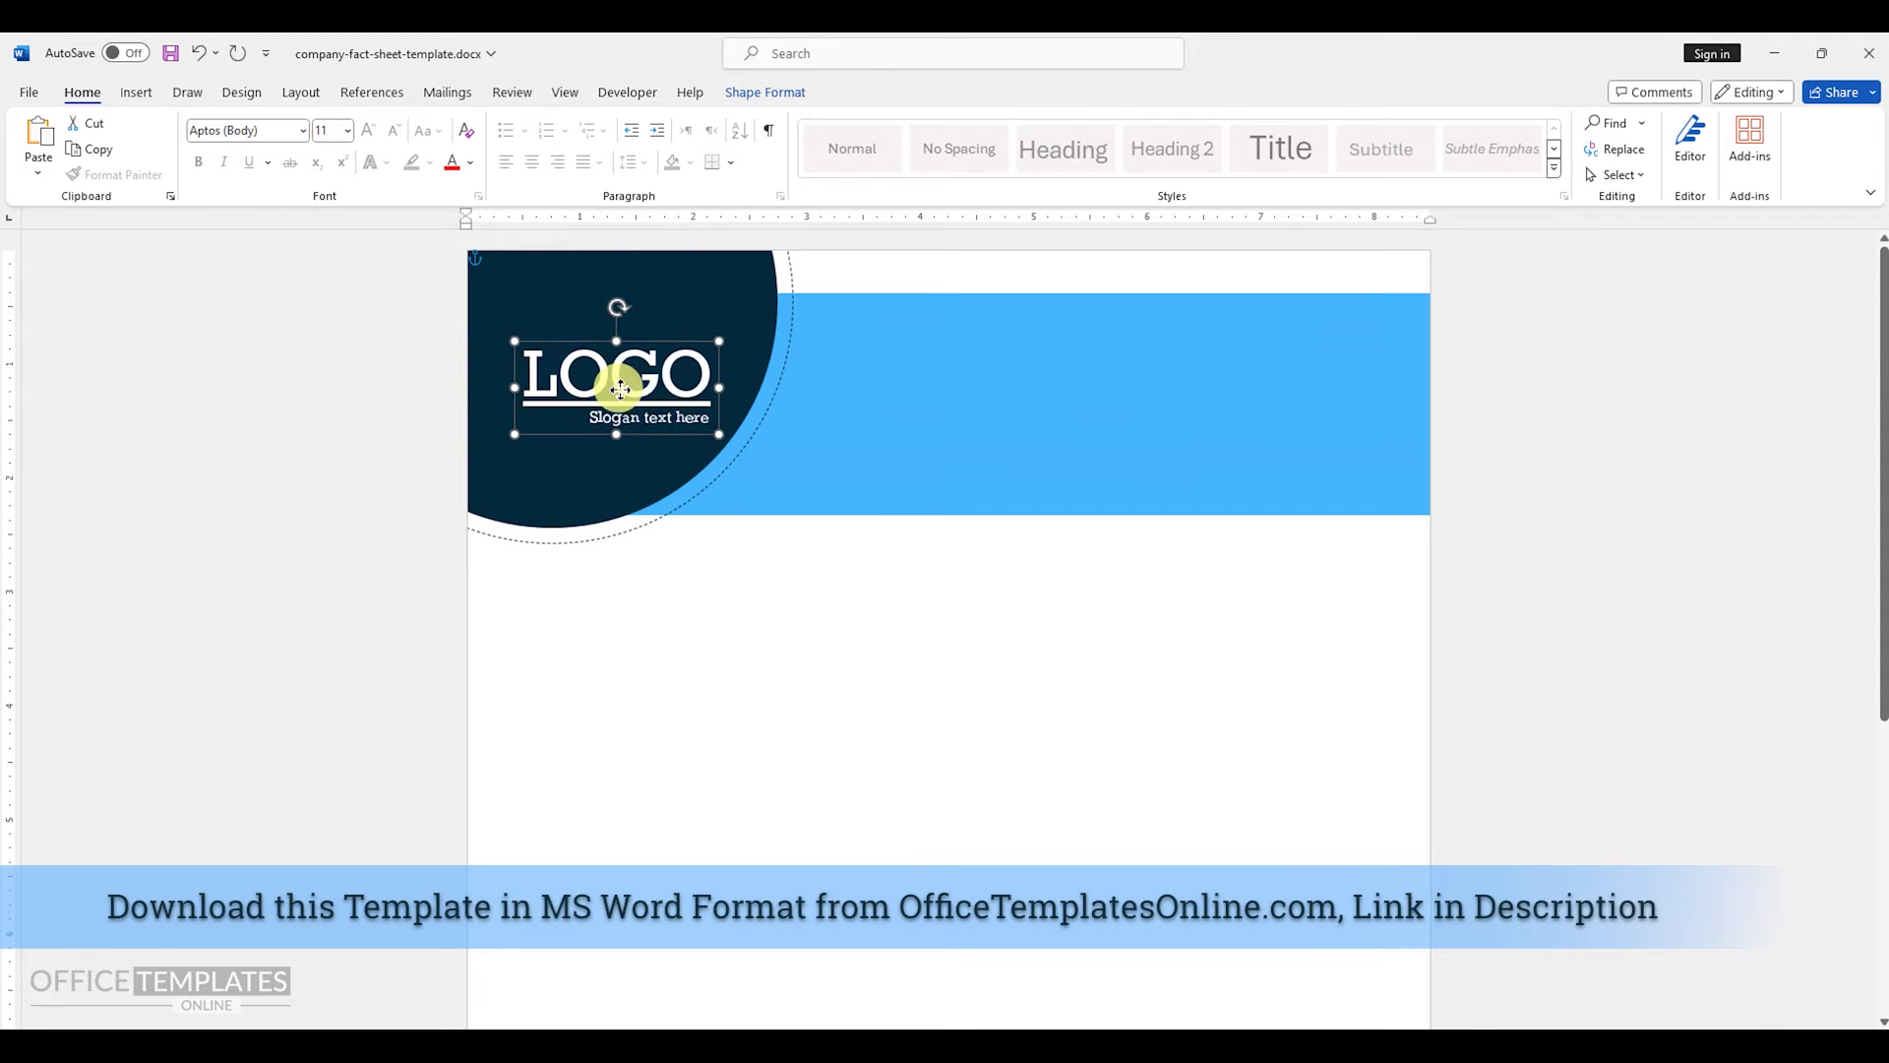
- Color the logo's G light blue
right_click(621, 372)
left_click(686, 323)
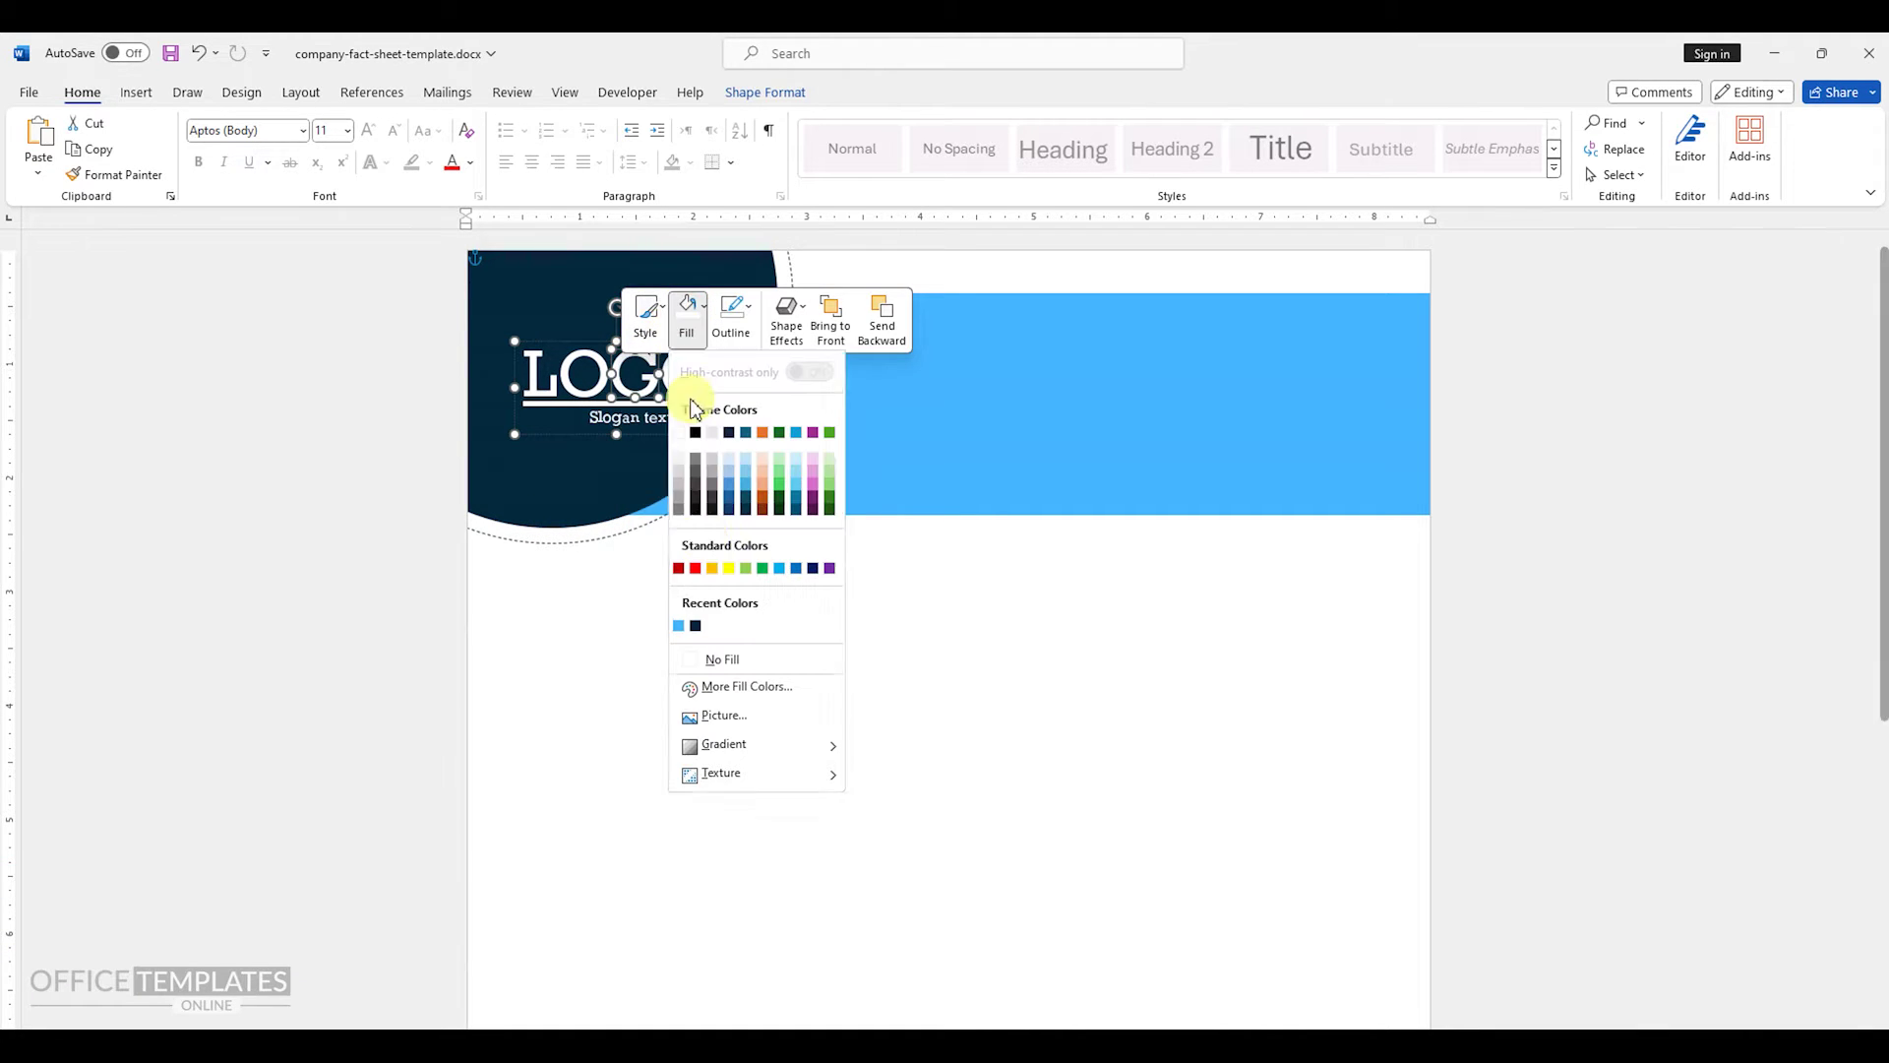
left_click(694, 626)
left_click(687, 646)
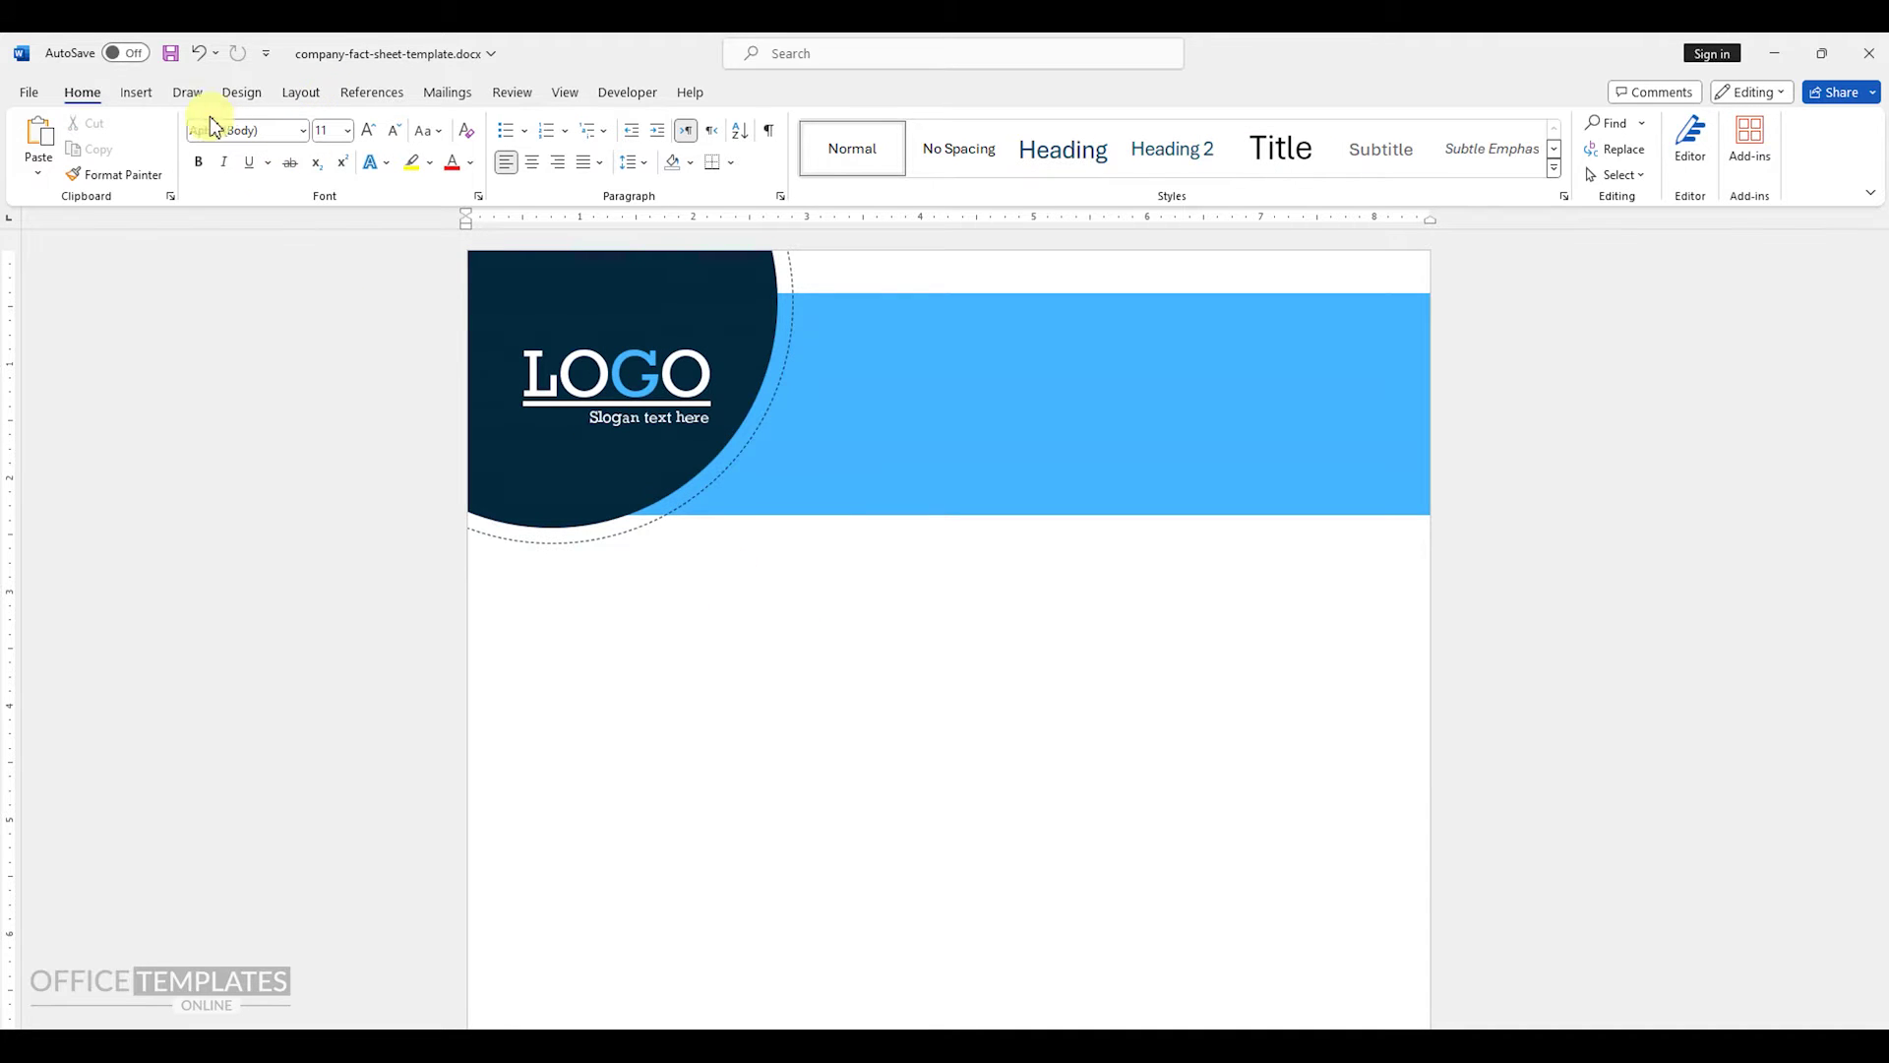
- Draw a dark rounded bar across the banner and remove its outline
left_click(138, 94)
left_click(288, 174)
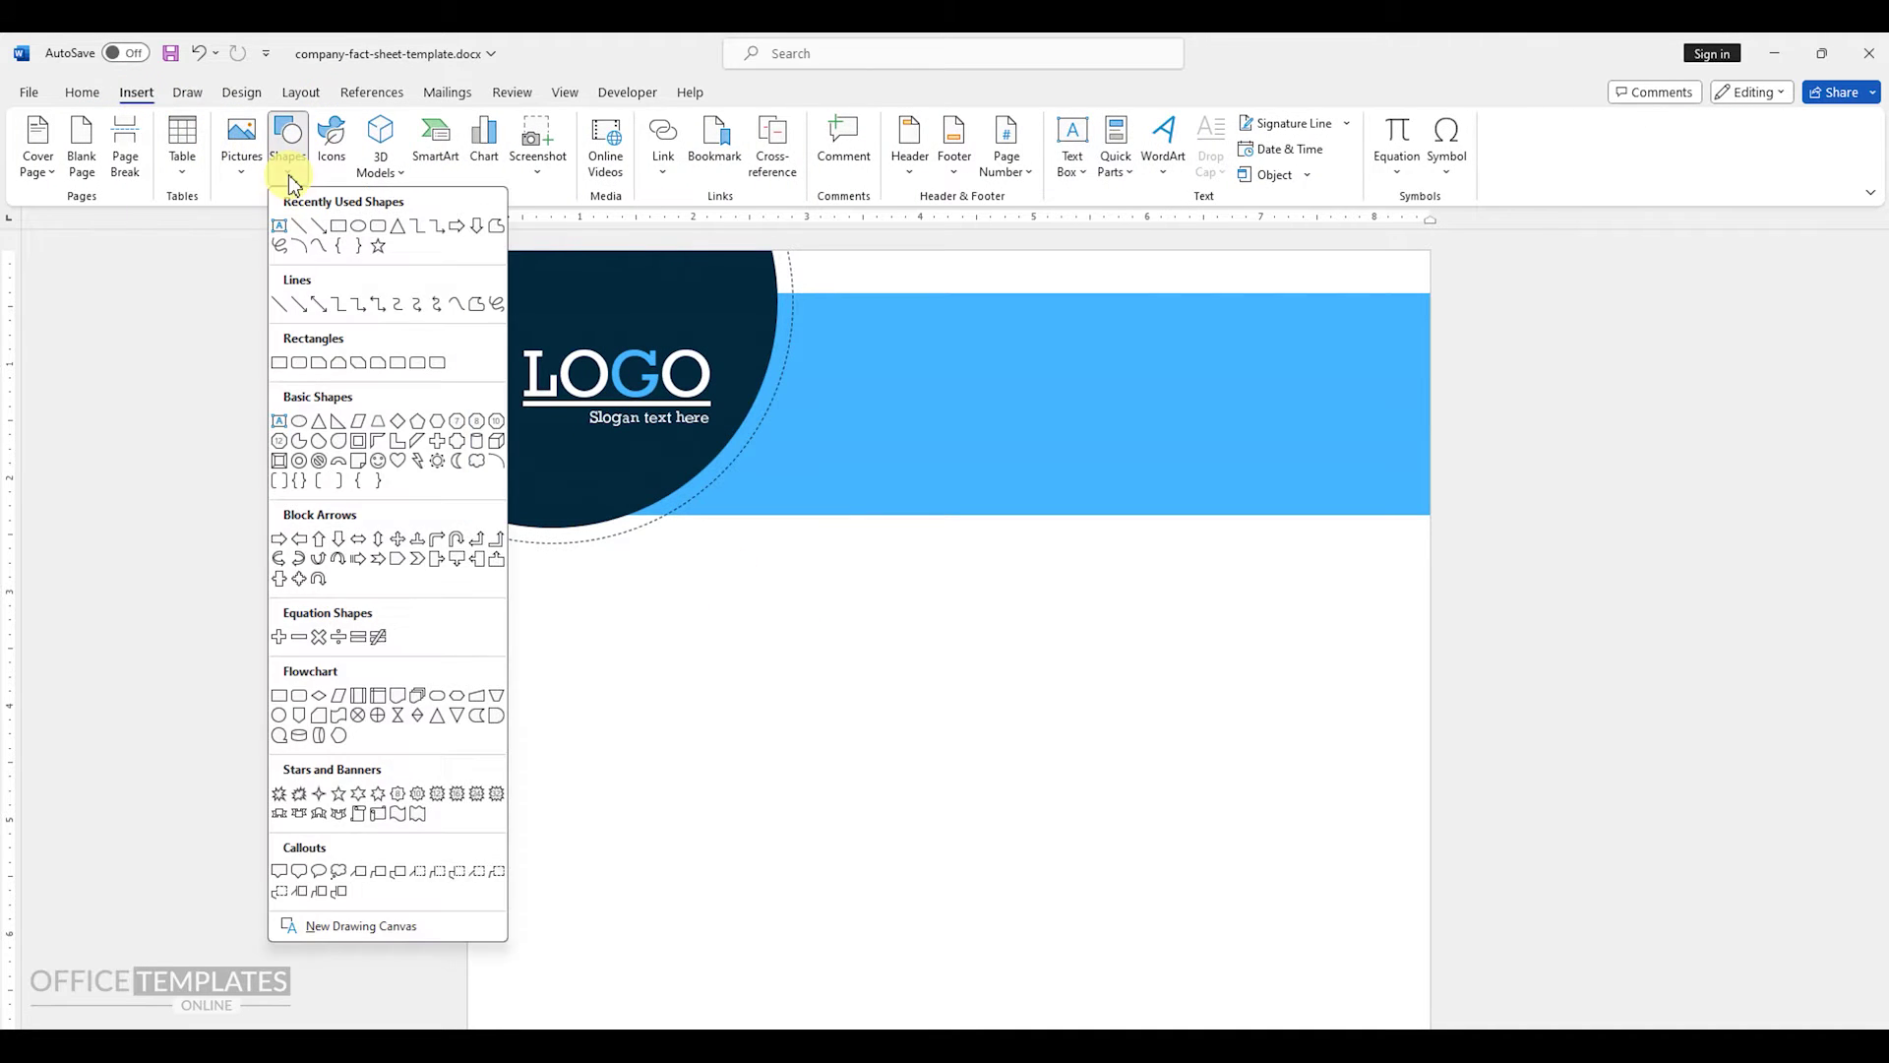
left_click(377, 228)
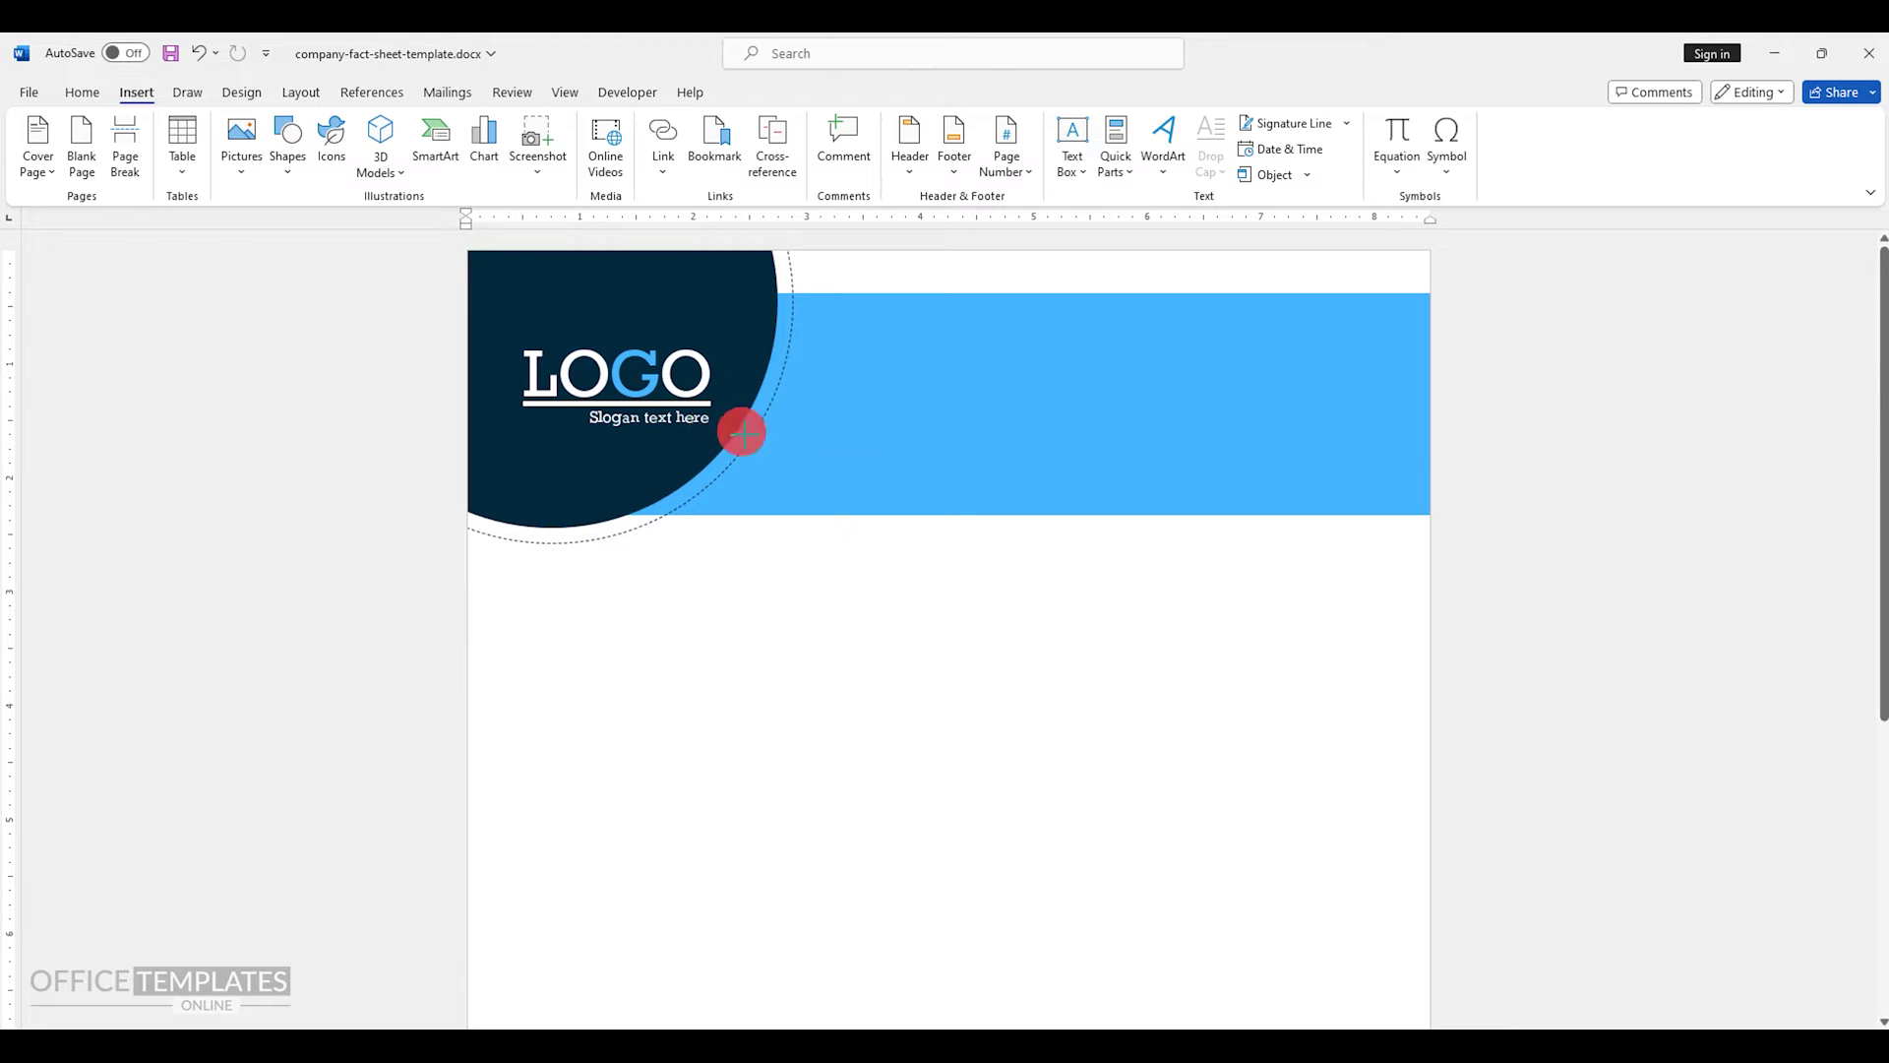
left_click_drag(742, 433, 1140, 455)
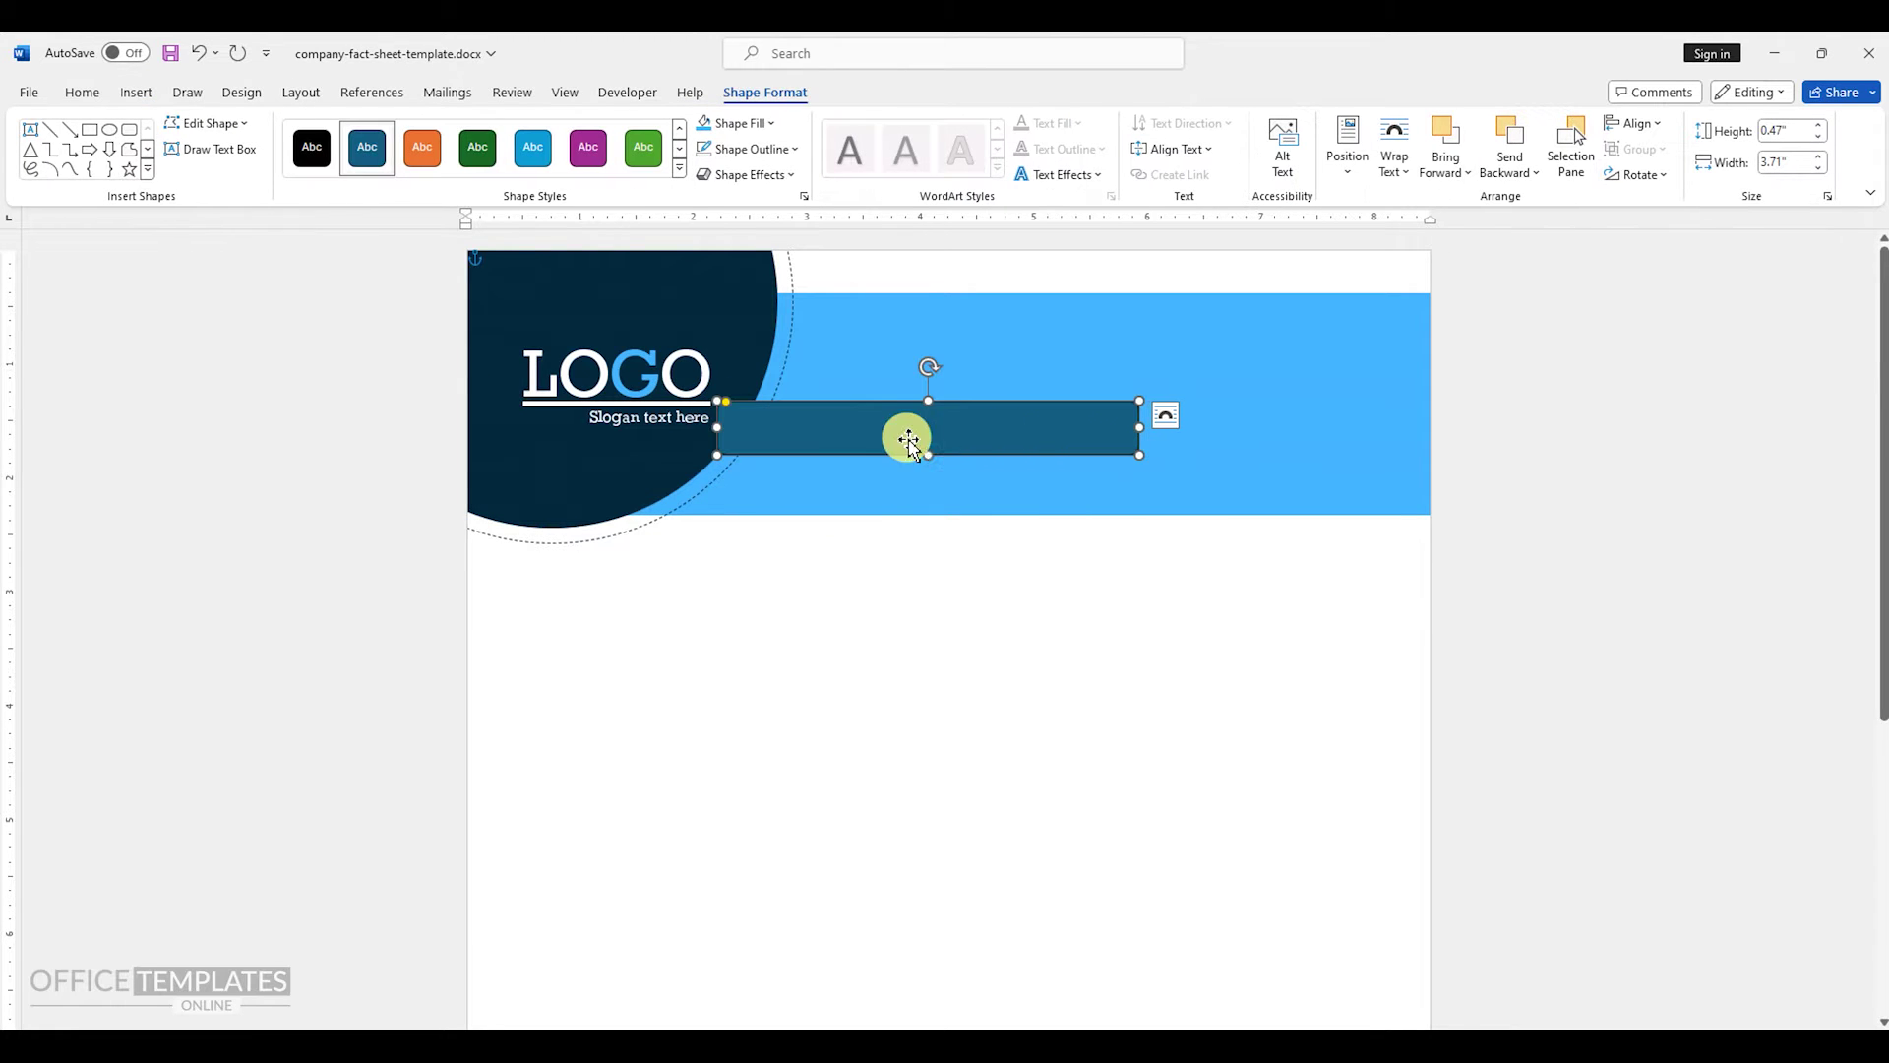
right_click(907, 443)
left_click(1009, 380)
left_click(1042, 722)
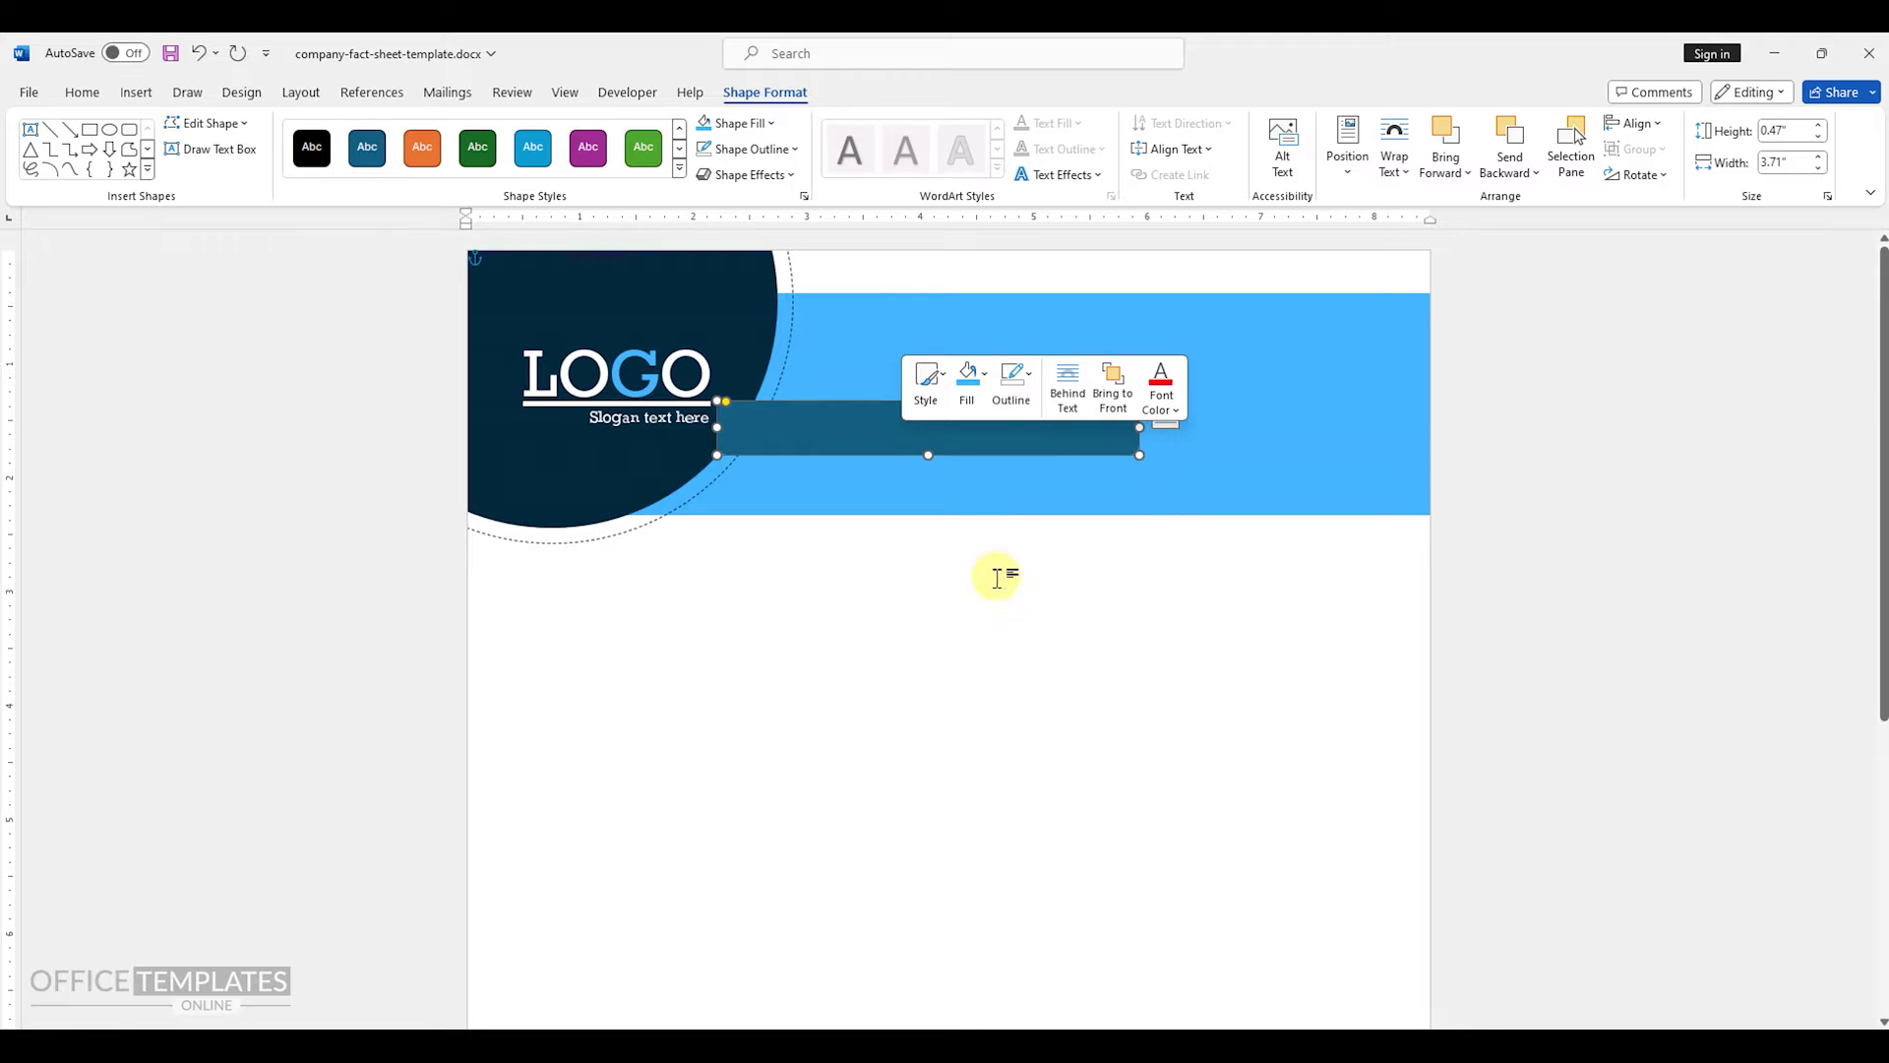
left_click(968, 379)
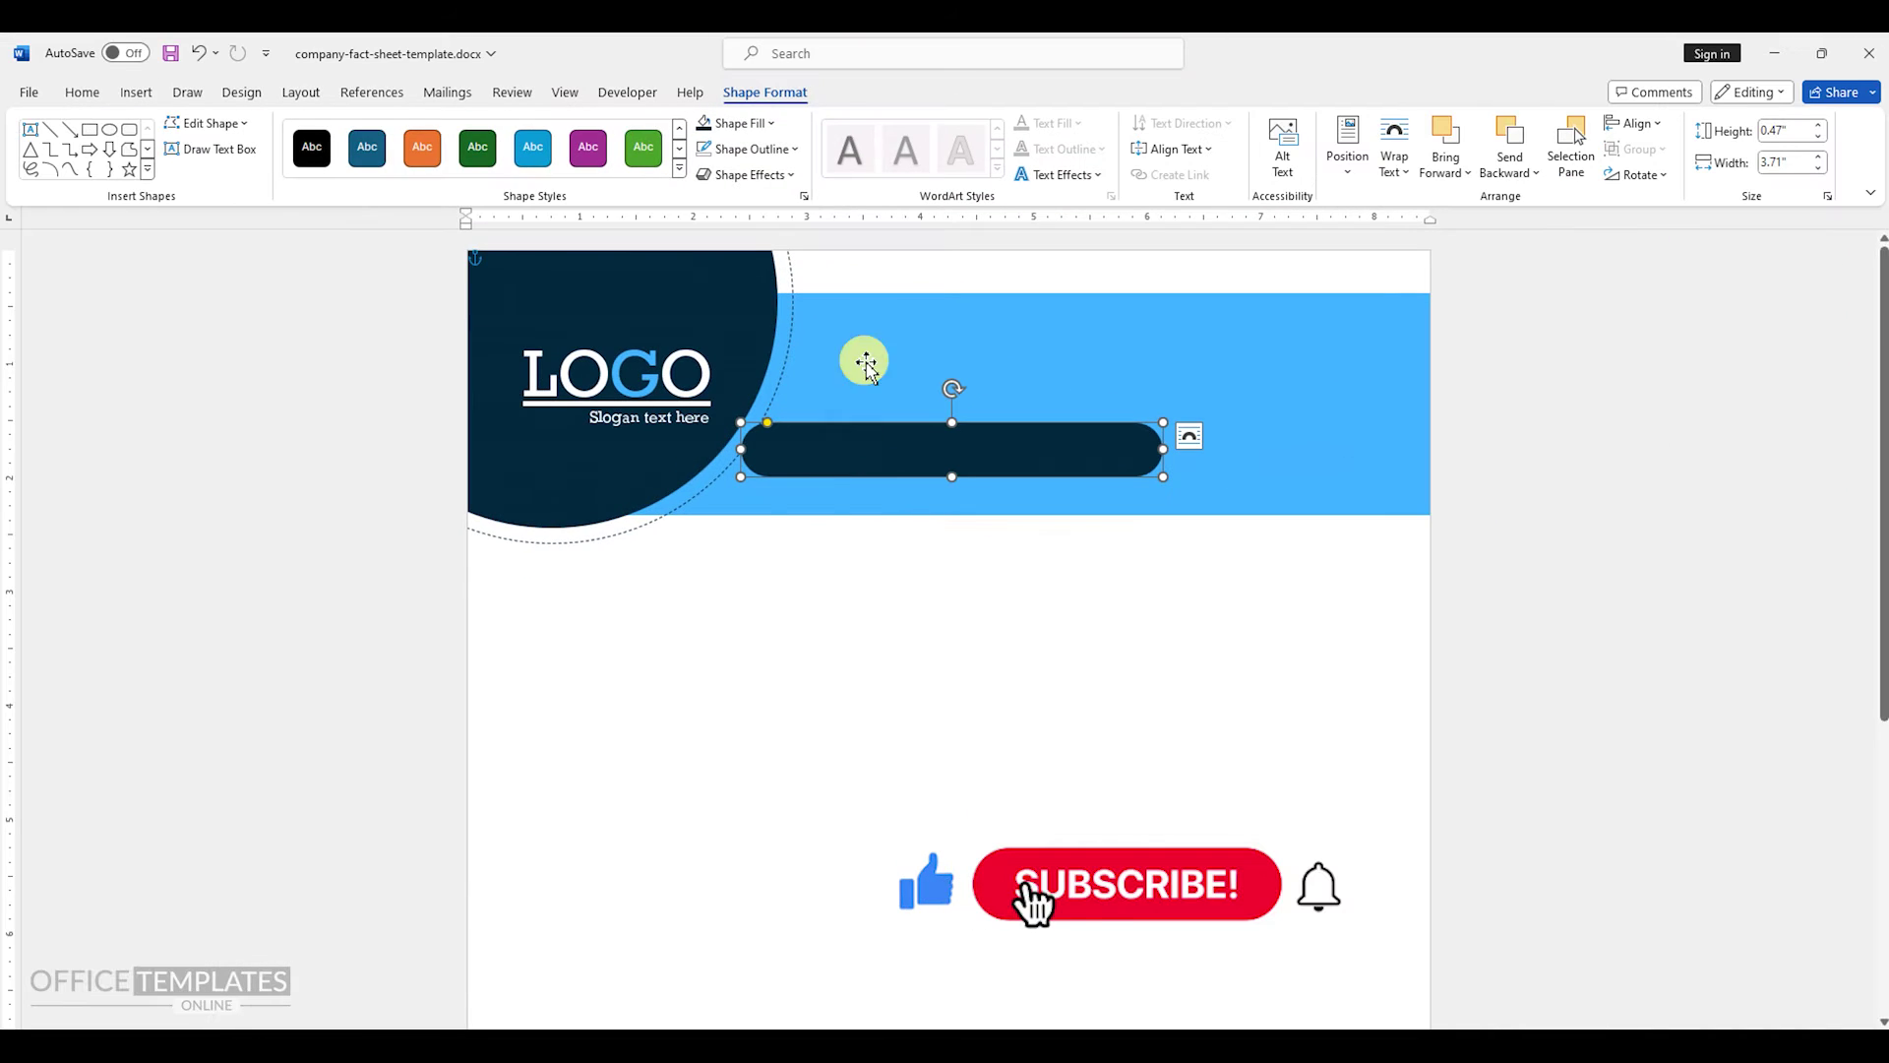
- Size the dark bar to 0.36 by 4.19 inches and nudge it up-left
left_click(1801, 131)
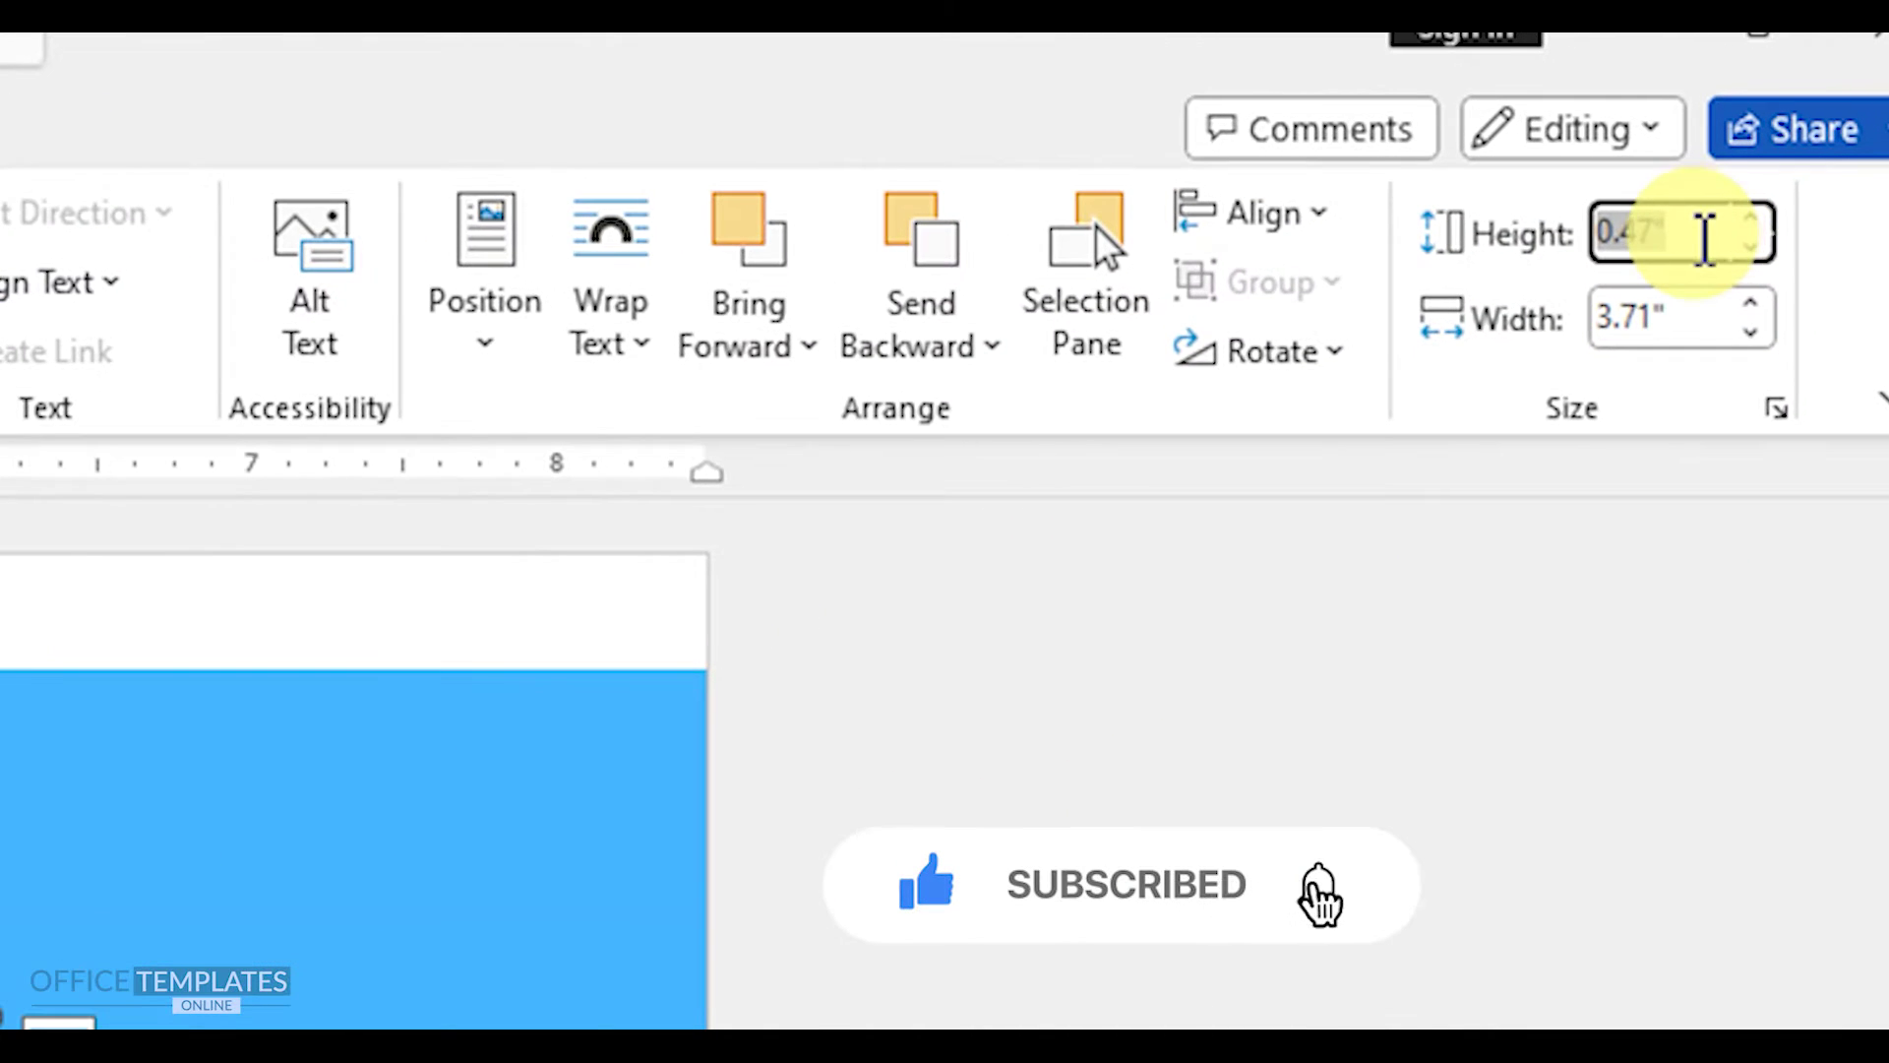
type("0.36")
key("Tab")
type("4.")
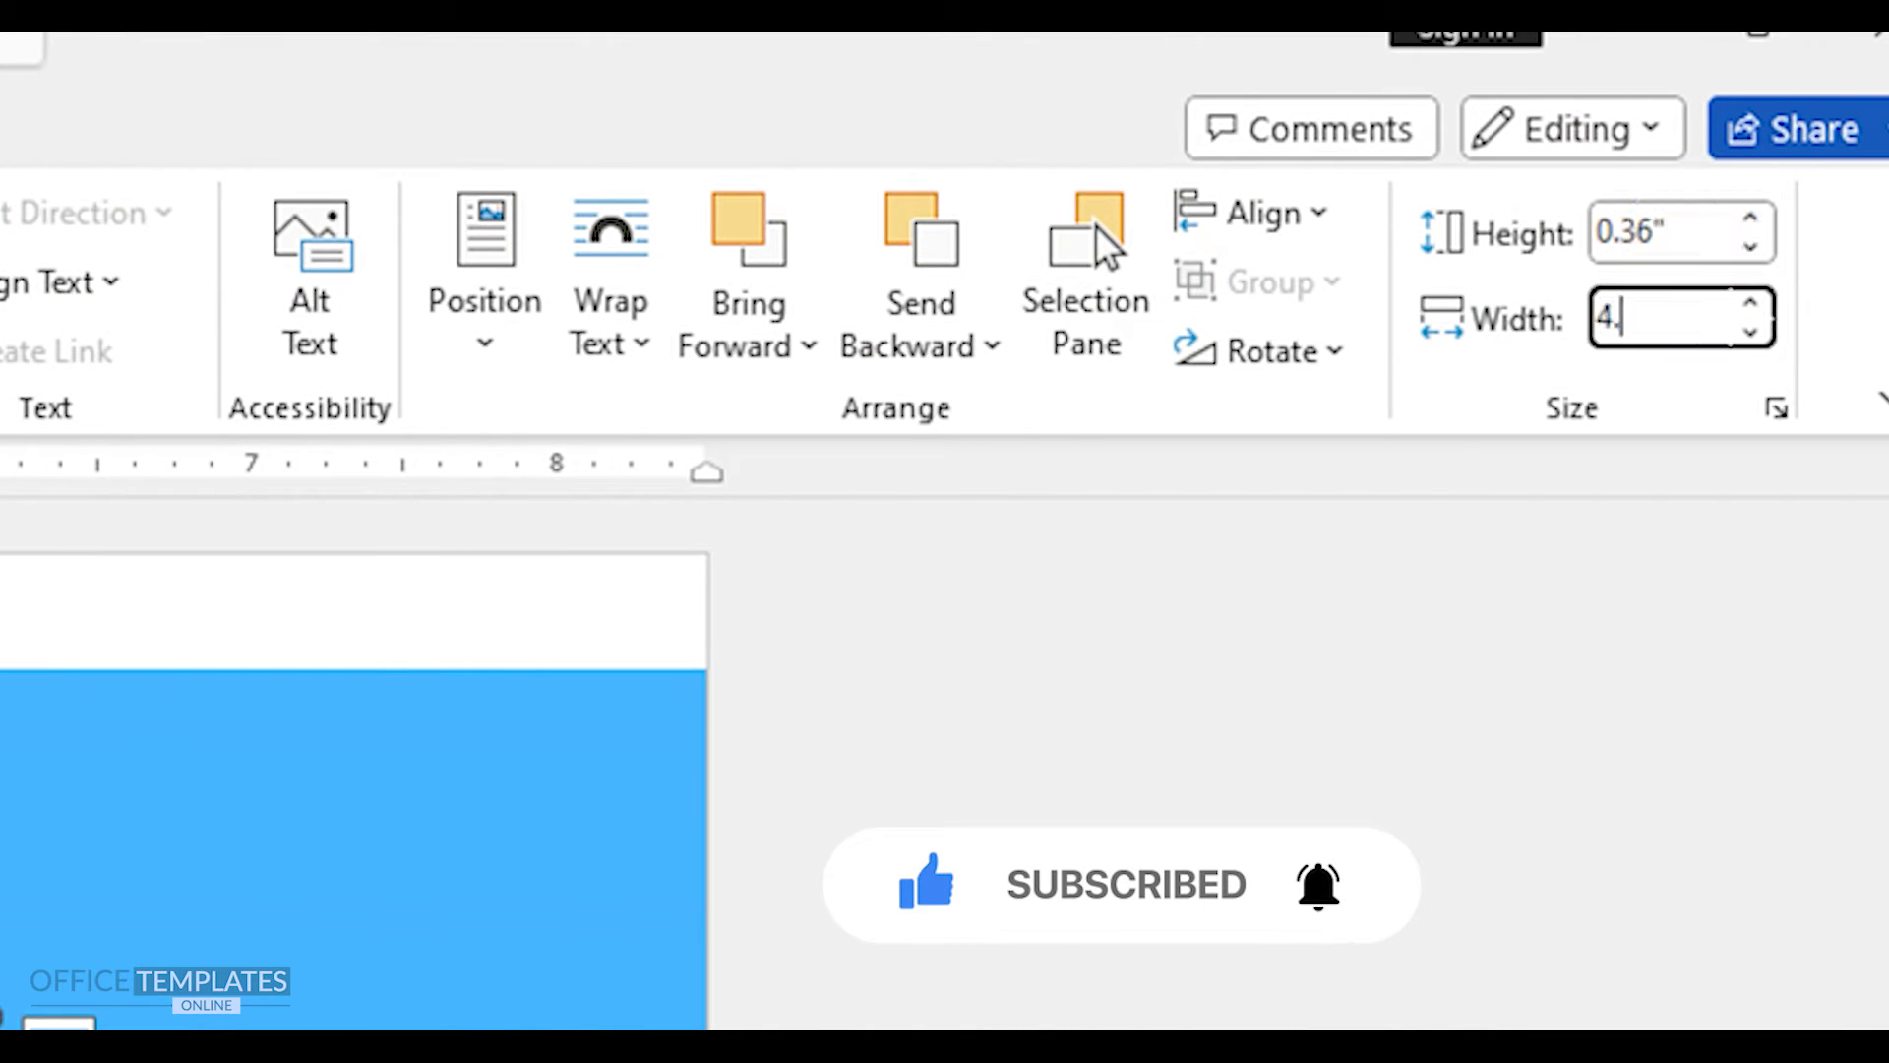
type("19")
key("Return")
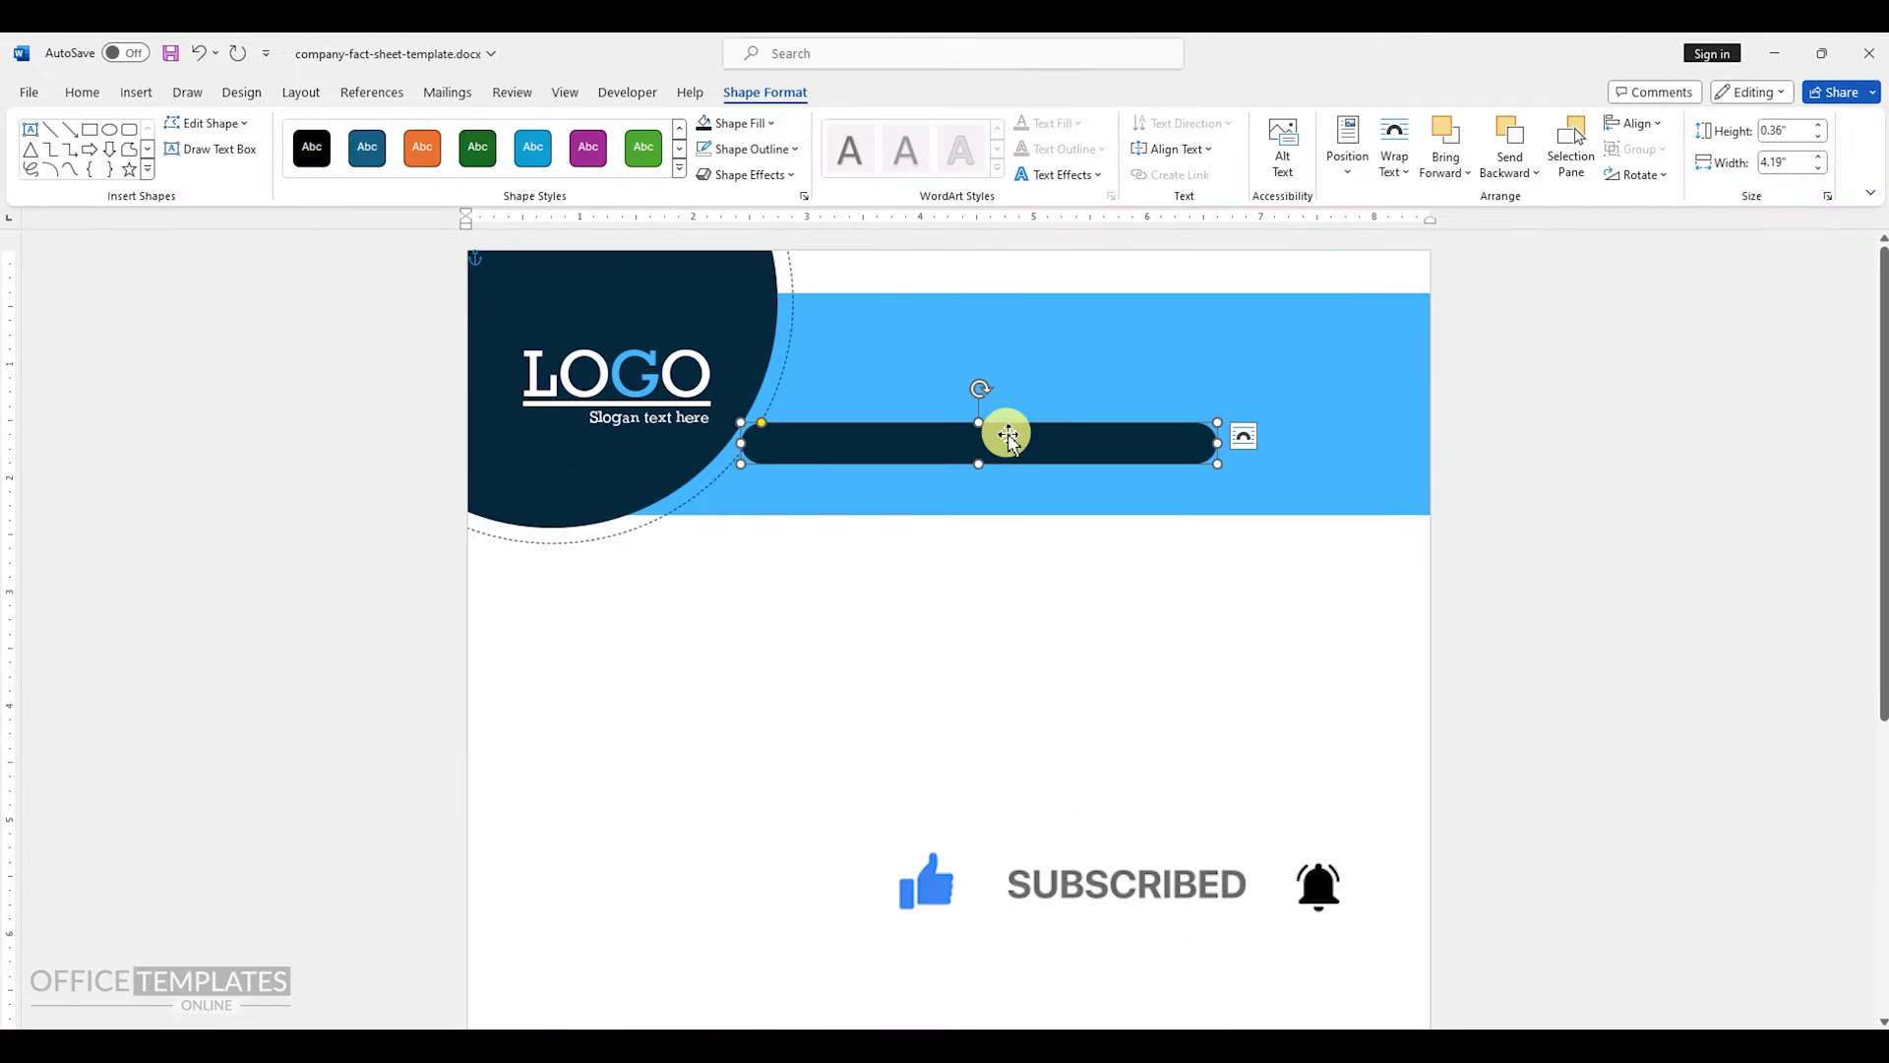
left_click_drag(934, 448, 924, 433)
- Send the bar and then the blue band to back, and place the bar beside the logo
right_click(836, 434)
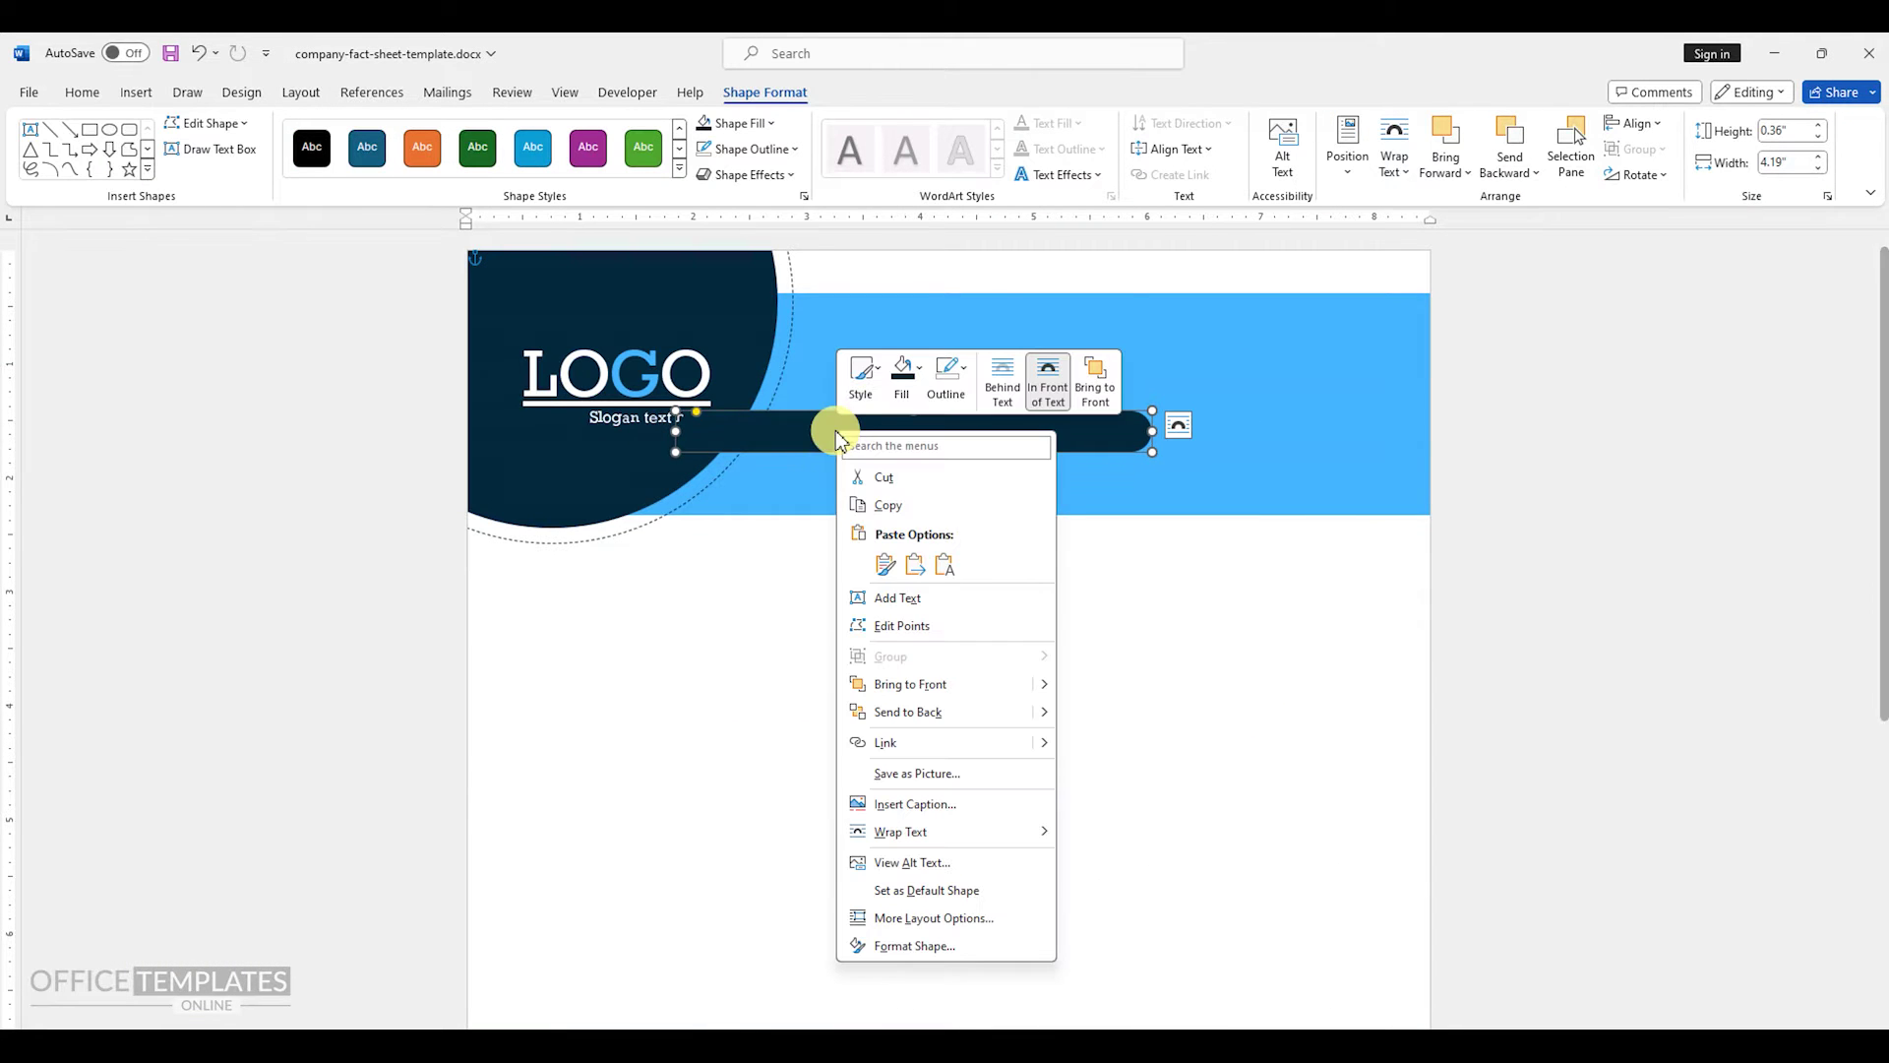
left_click(910, 712)
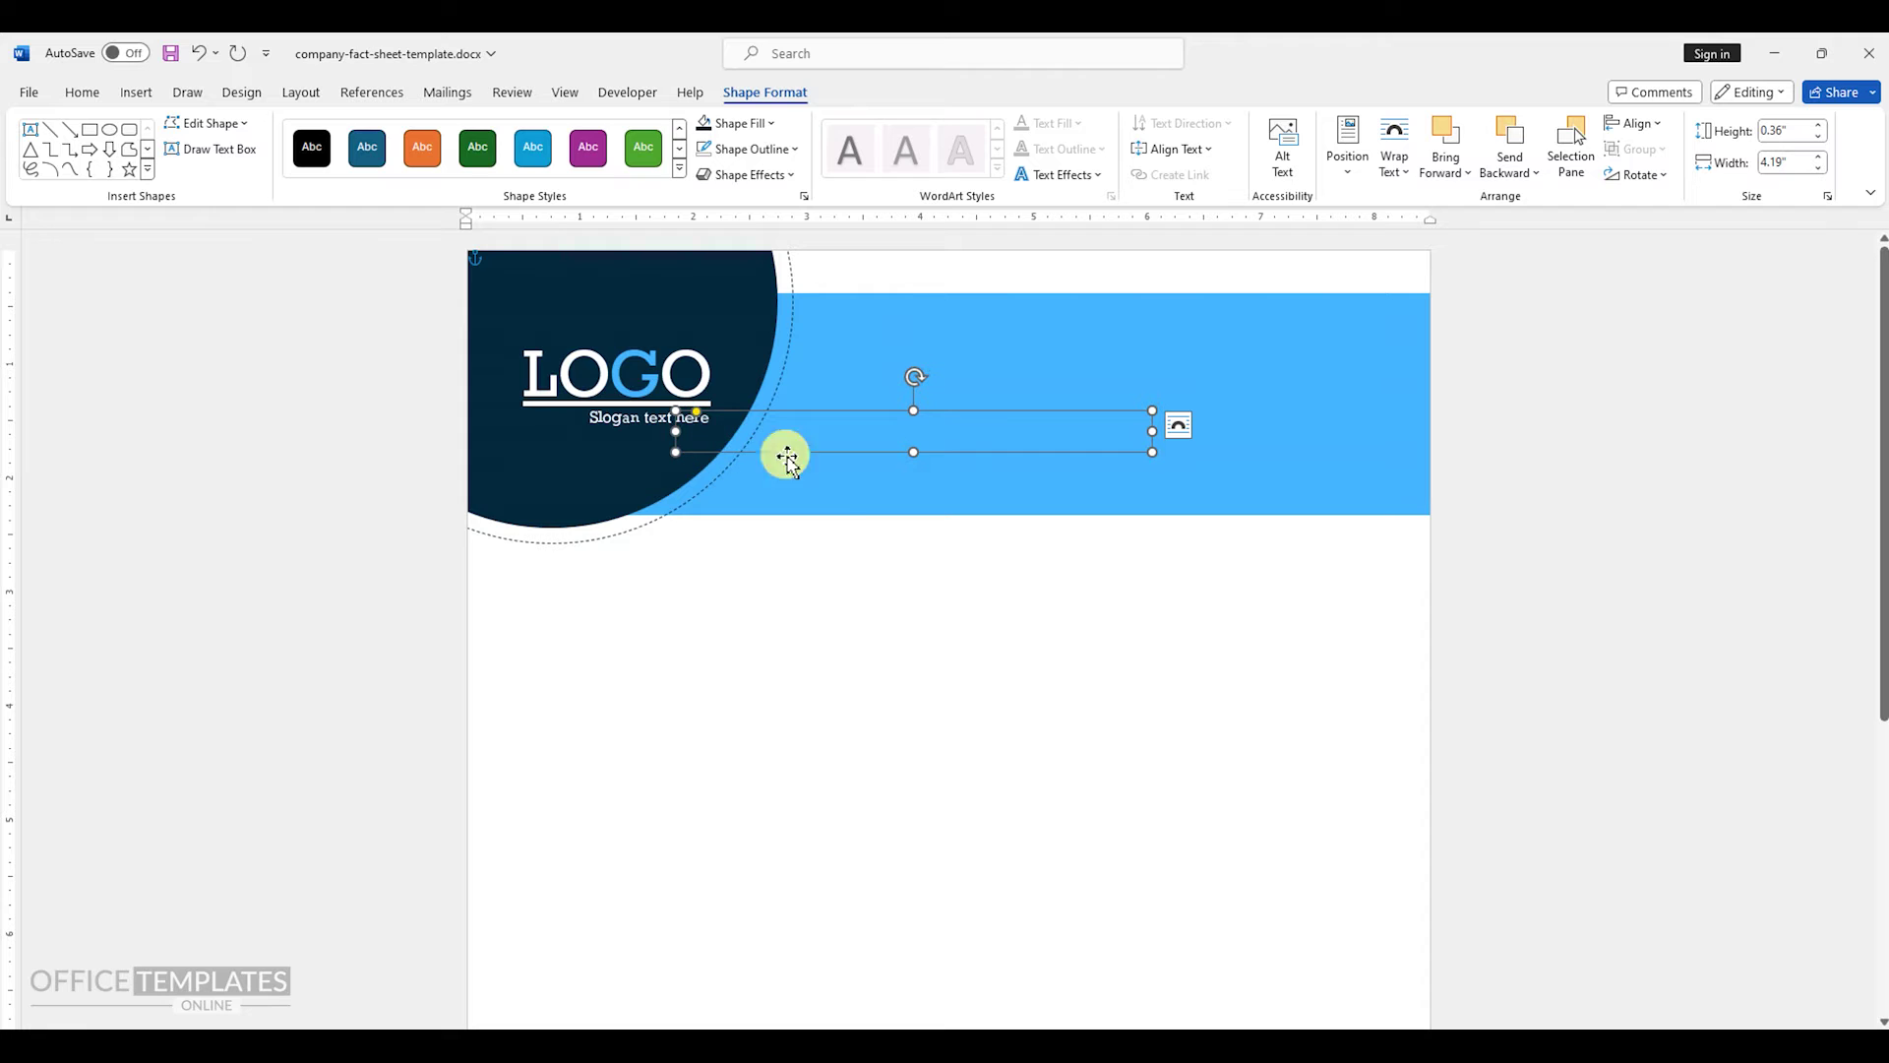
right_click(842, 489)
left_click(926, 768)
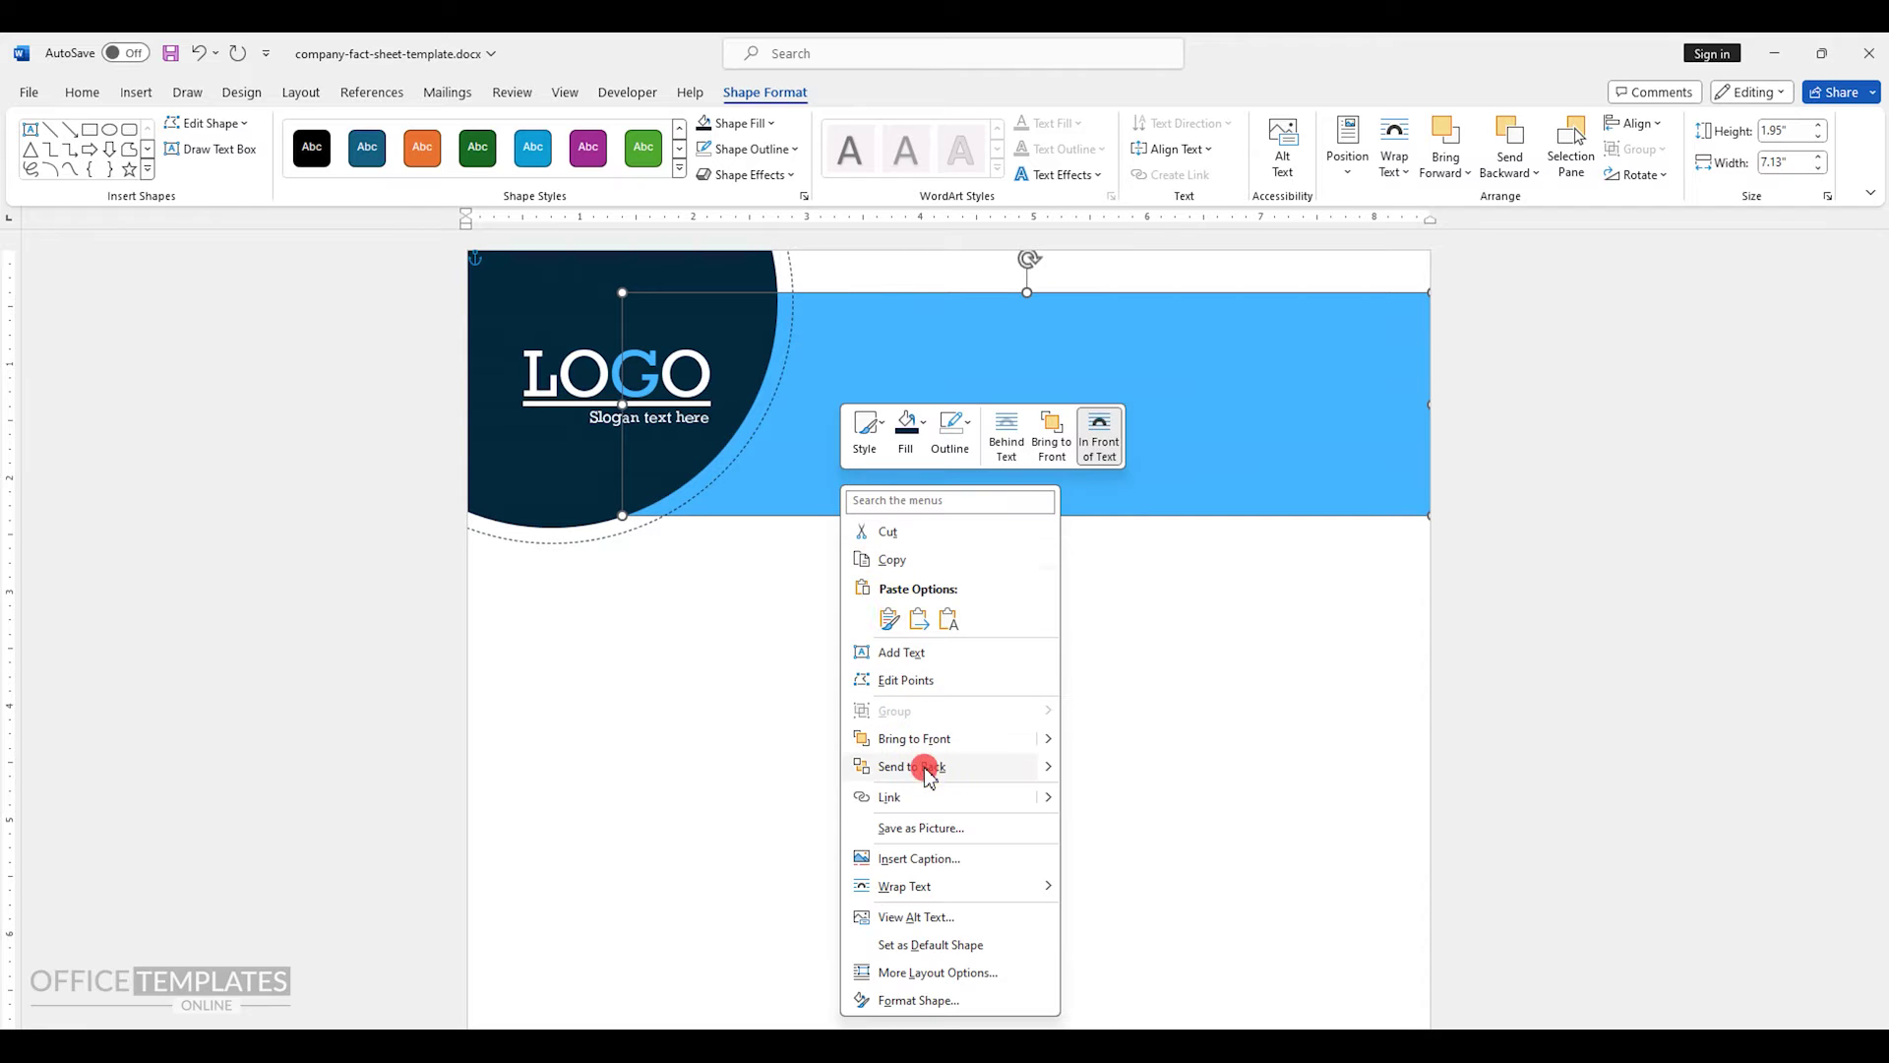
left_click_drag(833, 450, 878, 400)
left_click(925, 576)
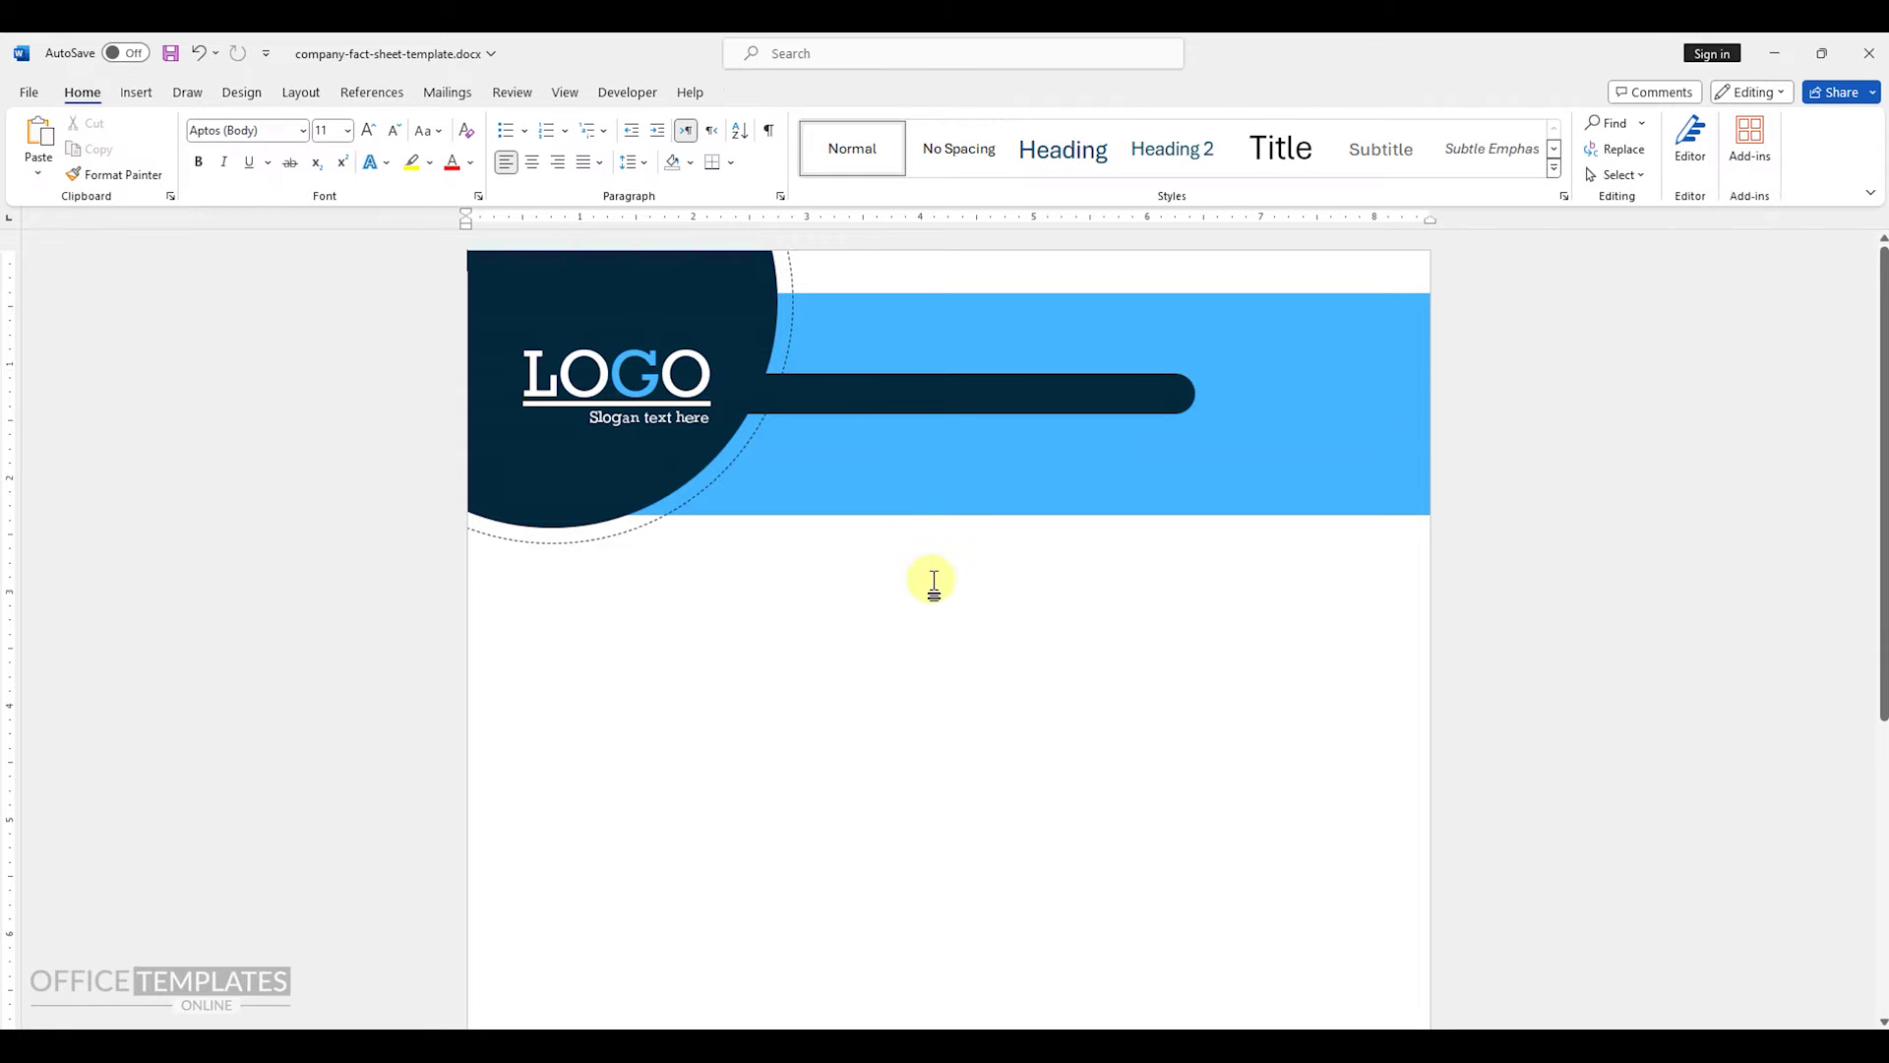
left_click(134, 93)
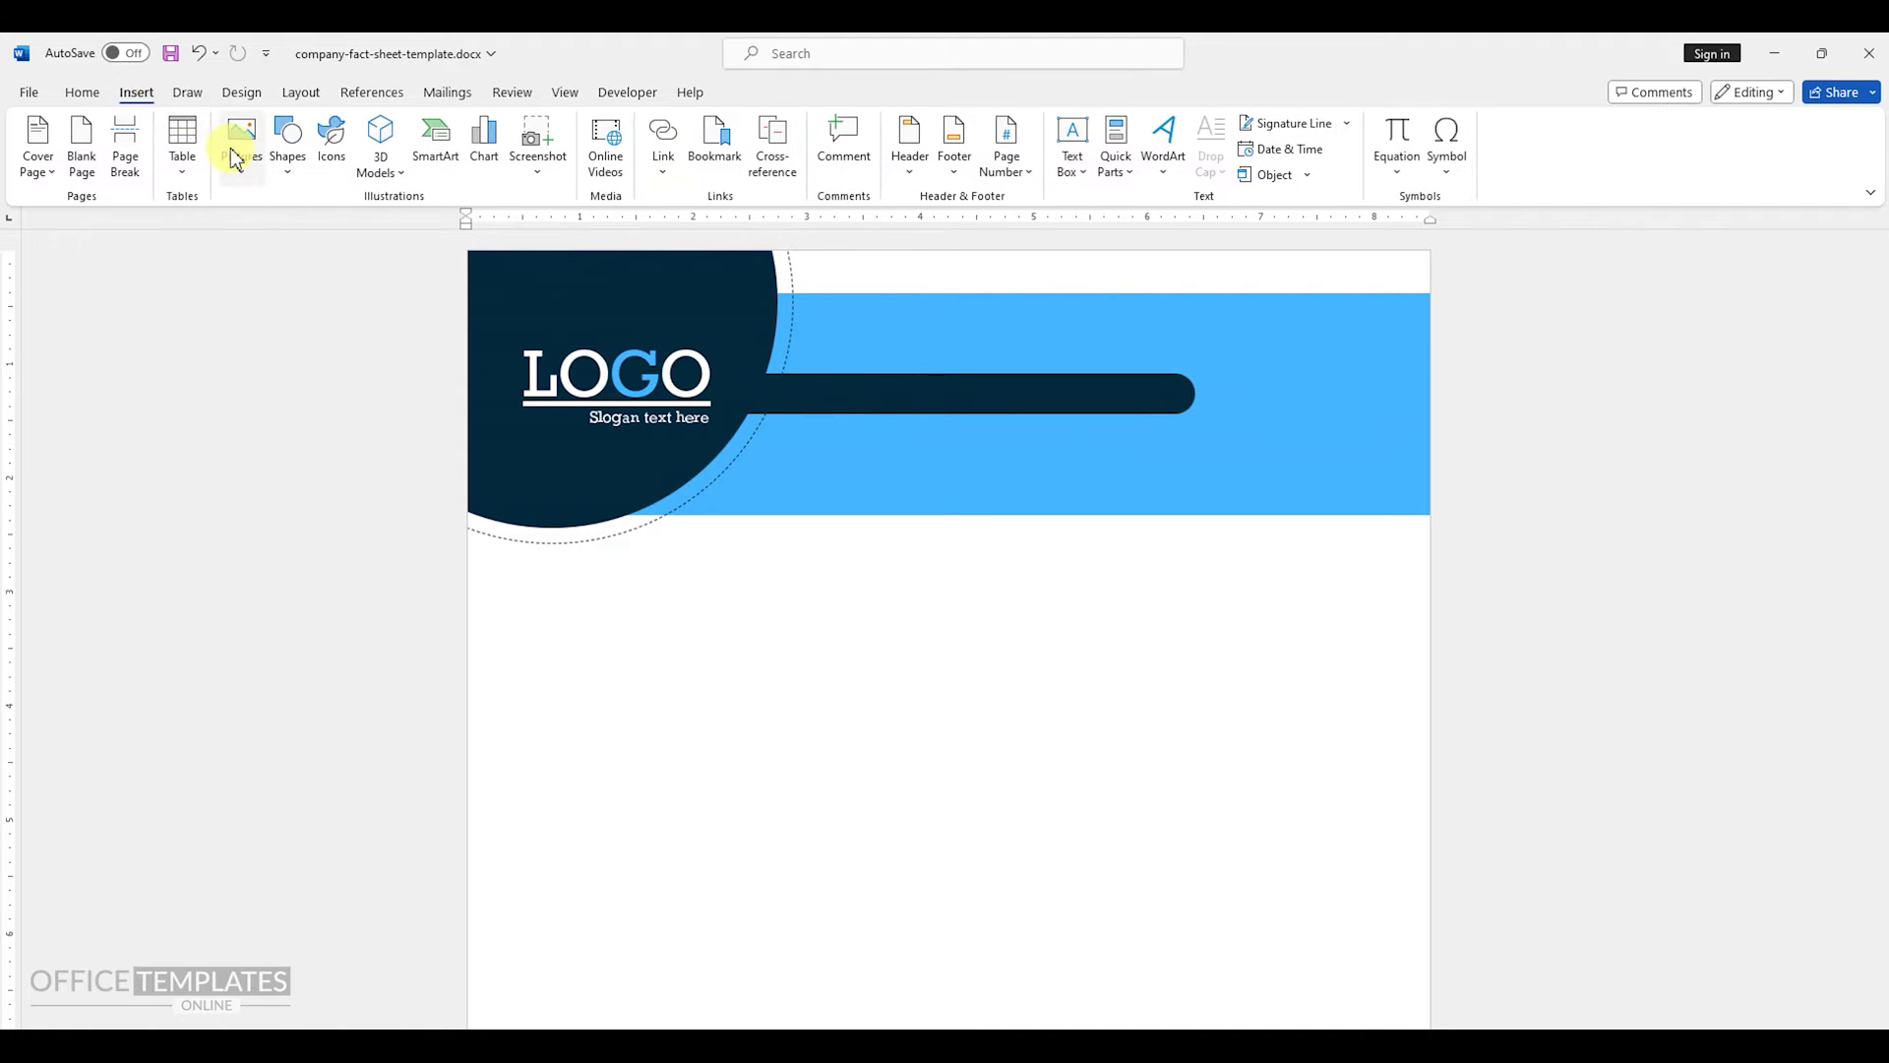
- Draw a text box over the dark bar and type 'Company Fact Sheet'
left_click(287, 147)
left_click(280, 229)
left_click_drag(835, 335, 870, 447)
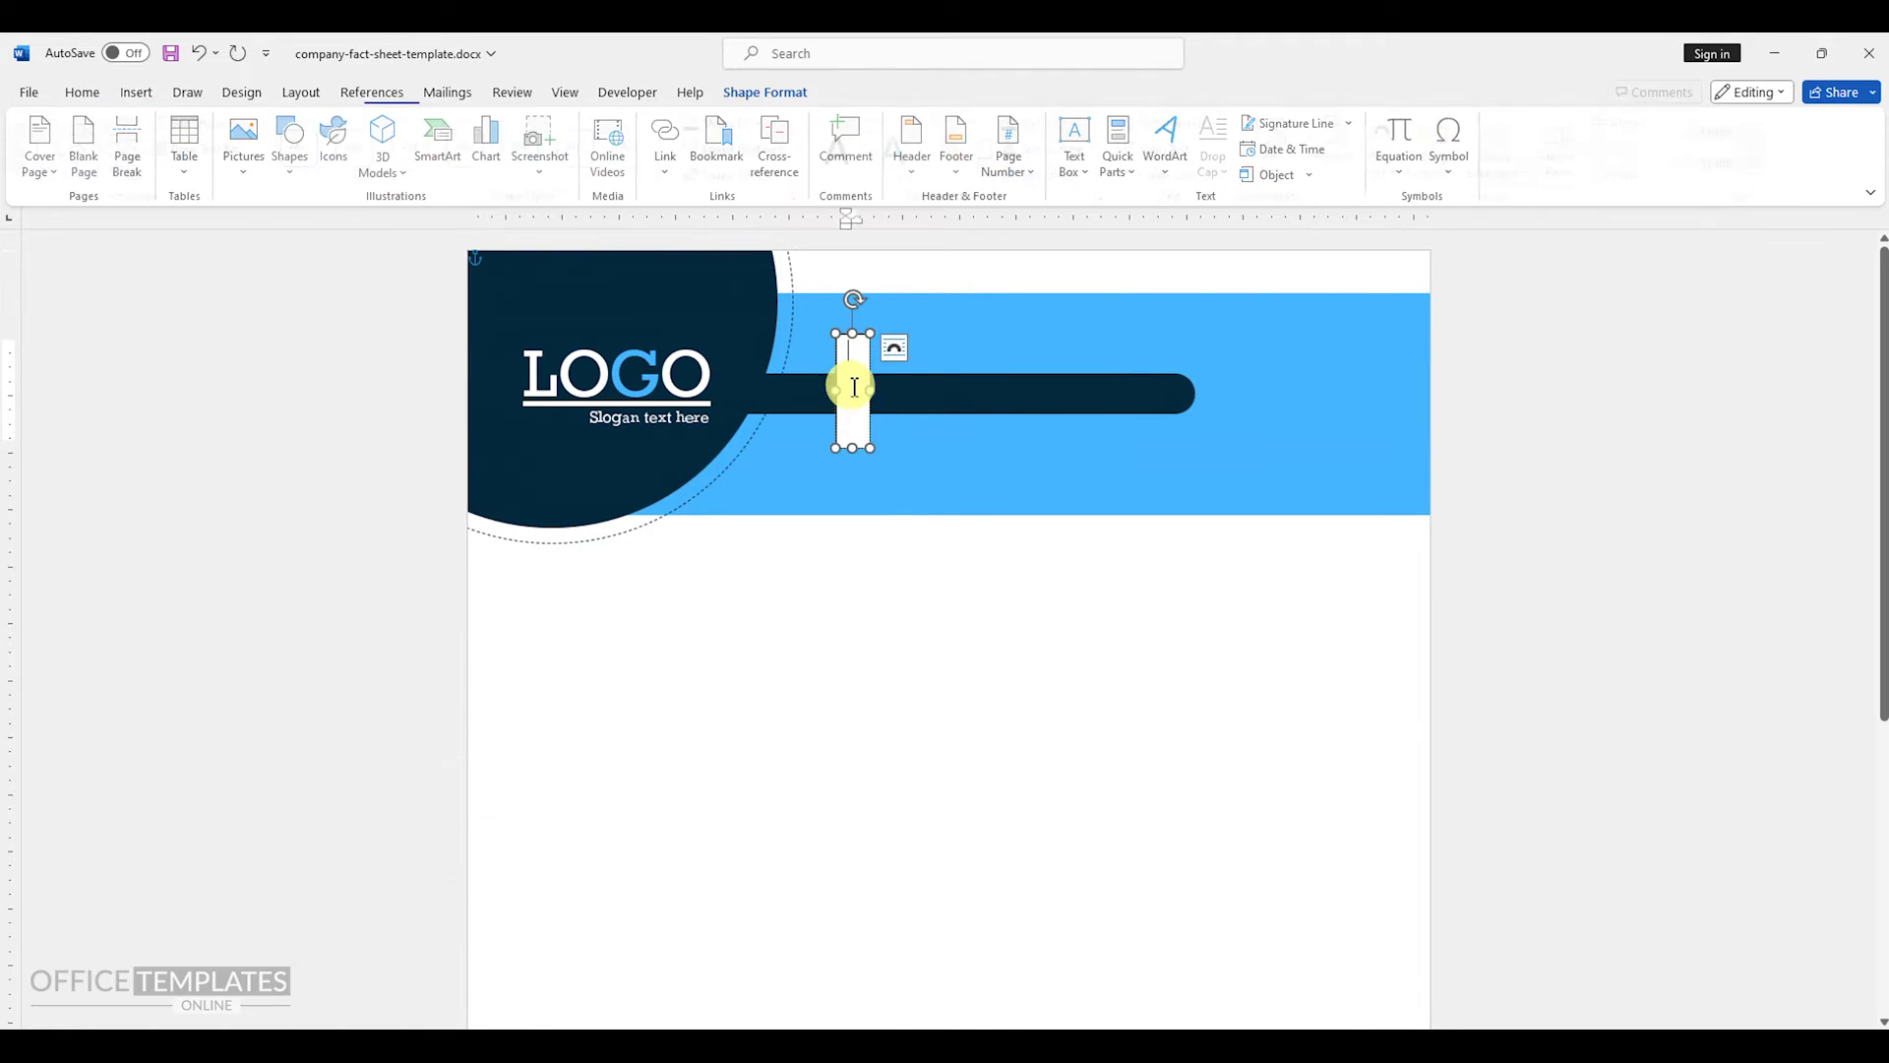
type("Com")
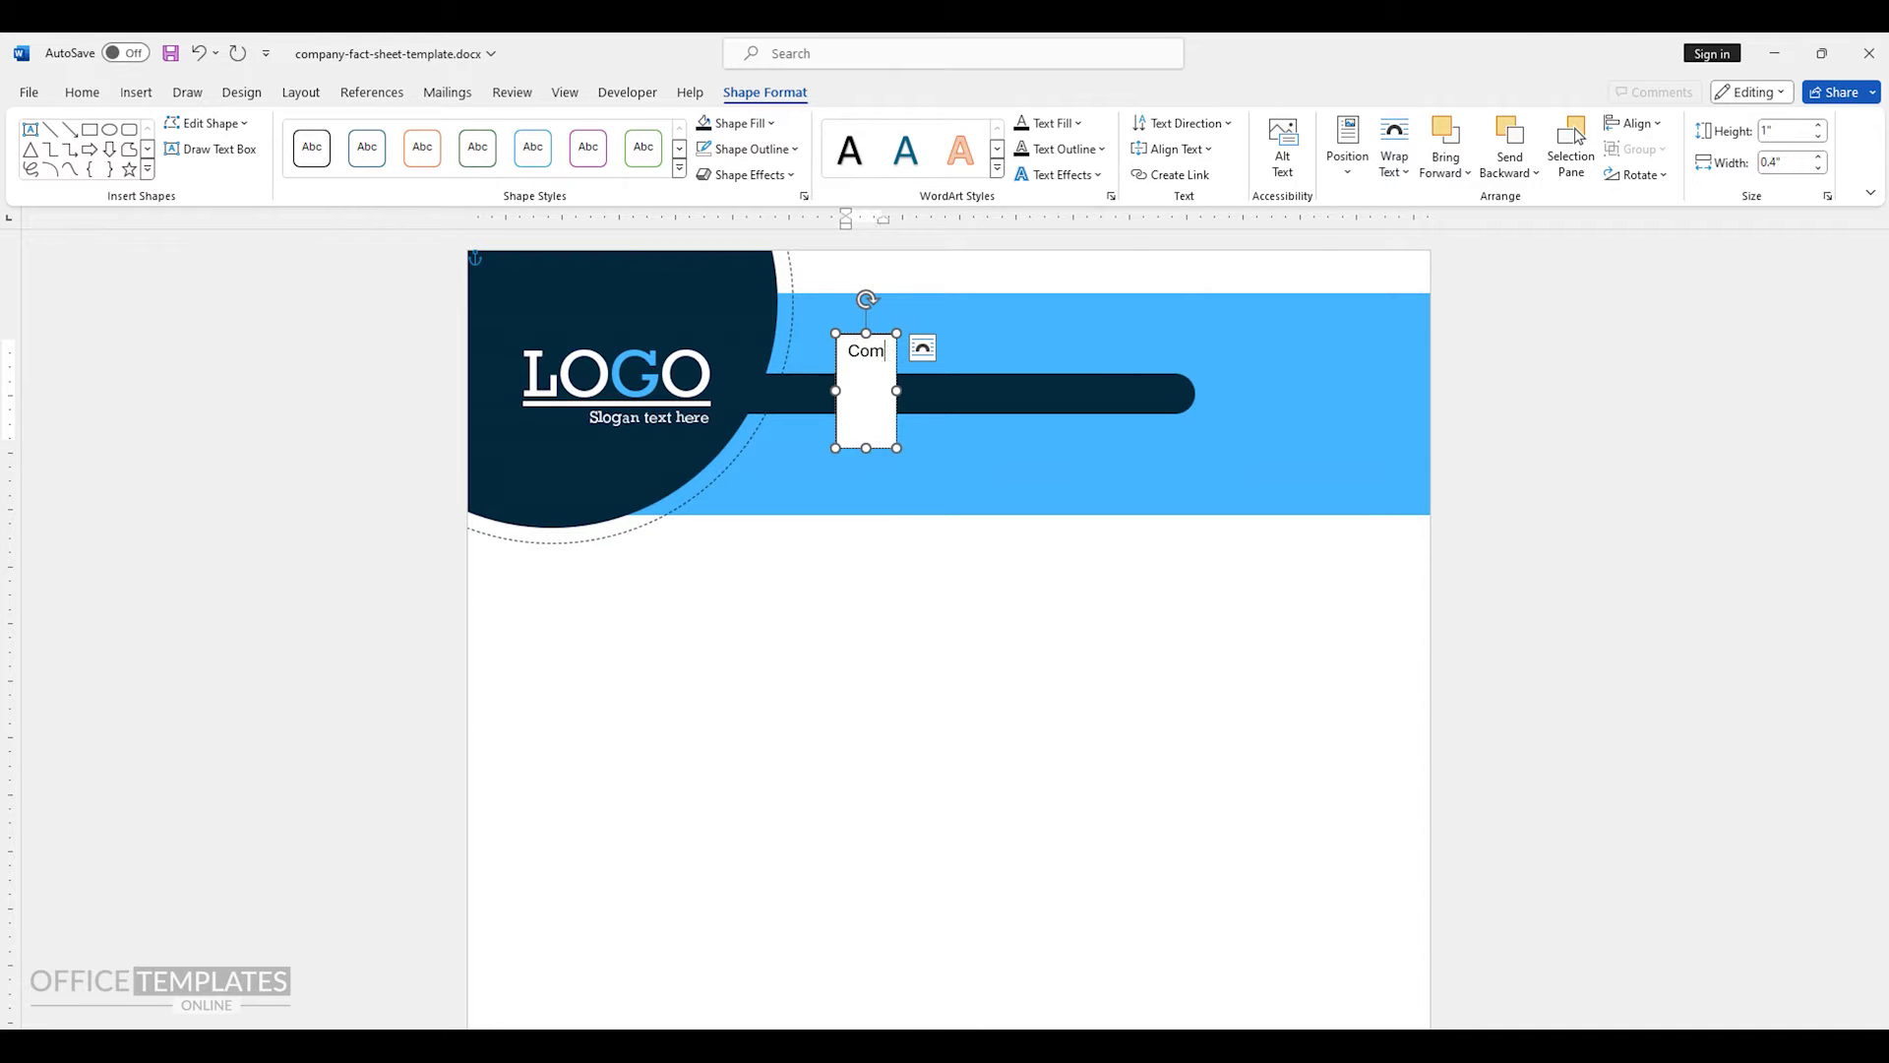
type("pany Fact Sheet")
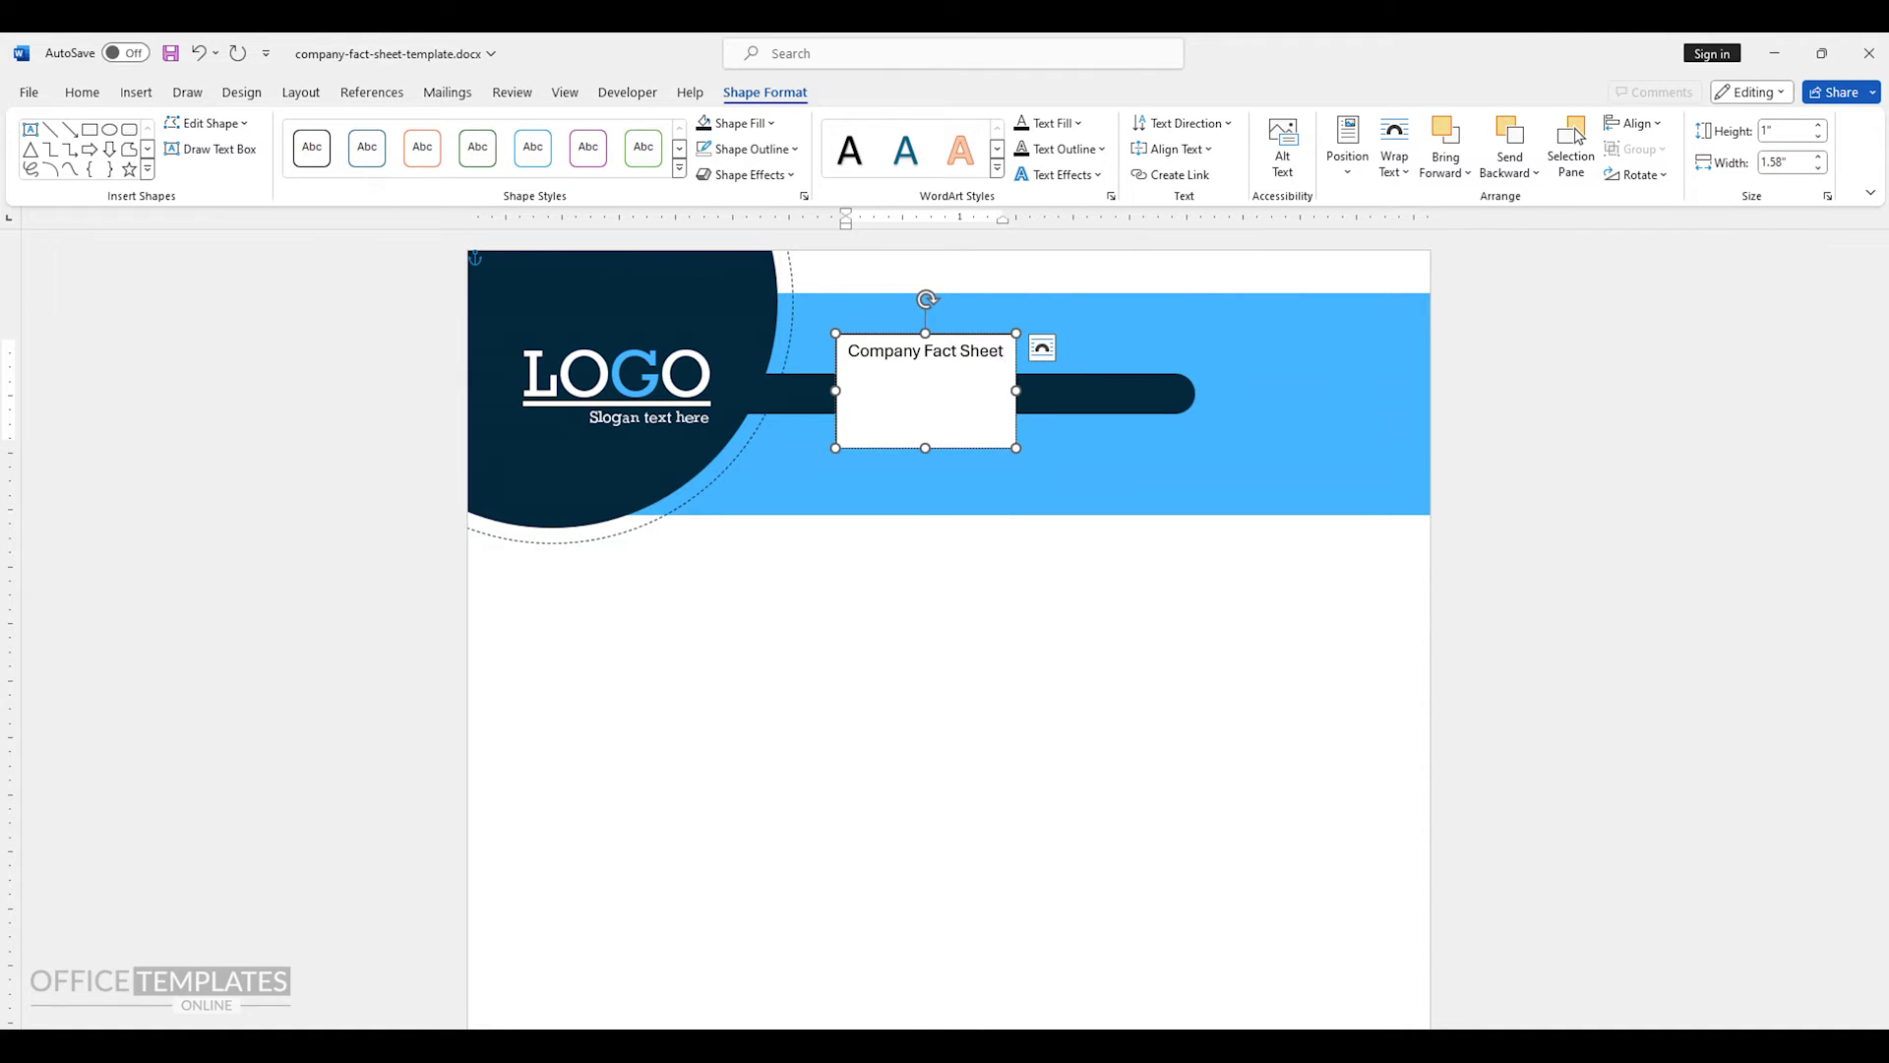
- Set the title's font size to 28 pt
left_click(946, 341)
right_click(955, 347)
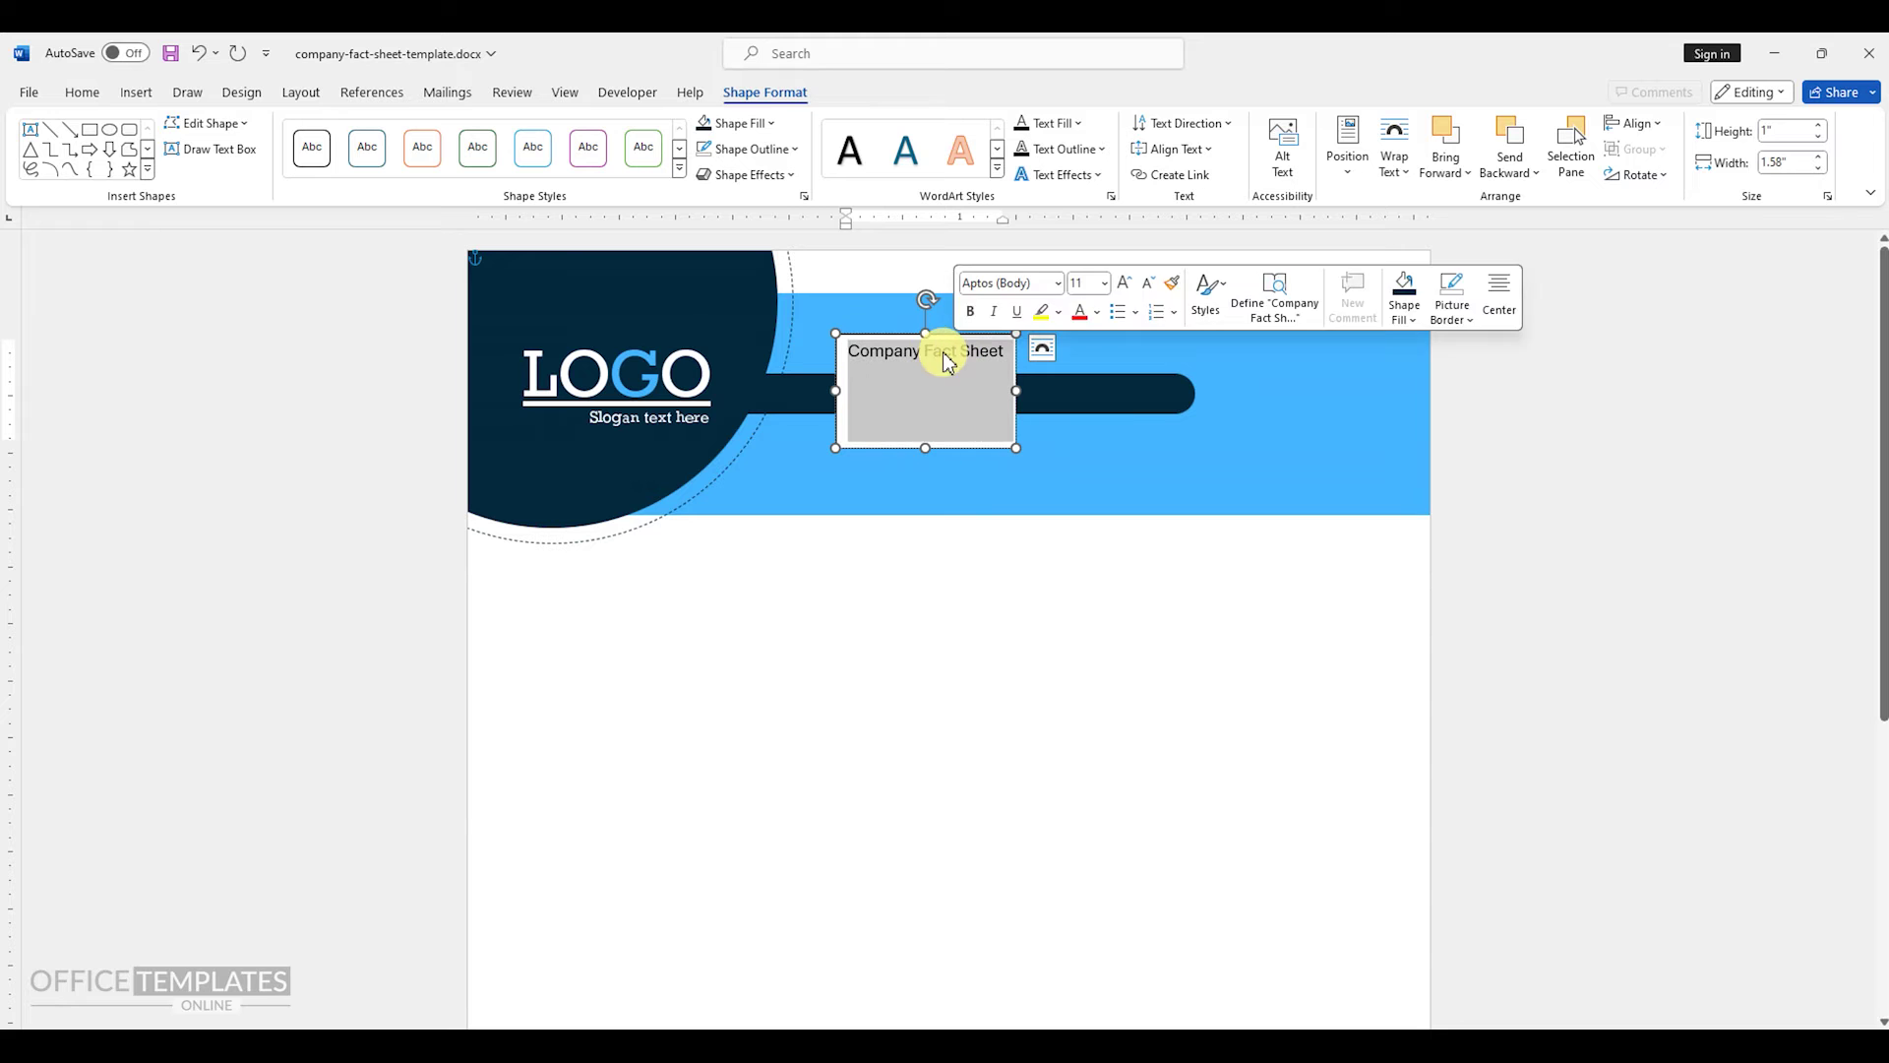
left_click(83, 92)
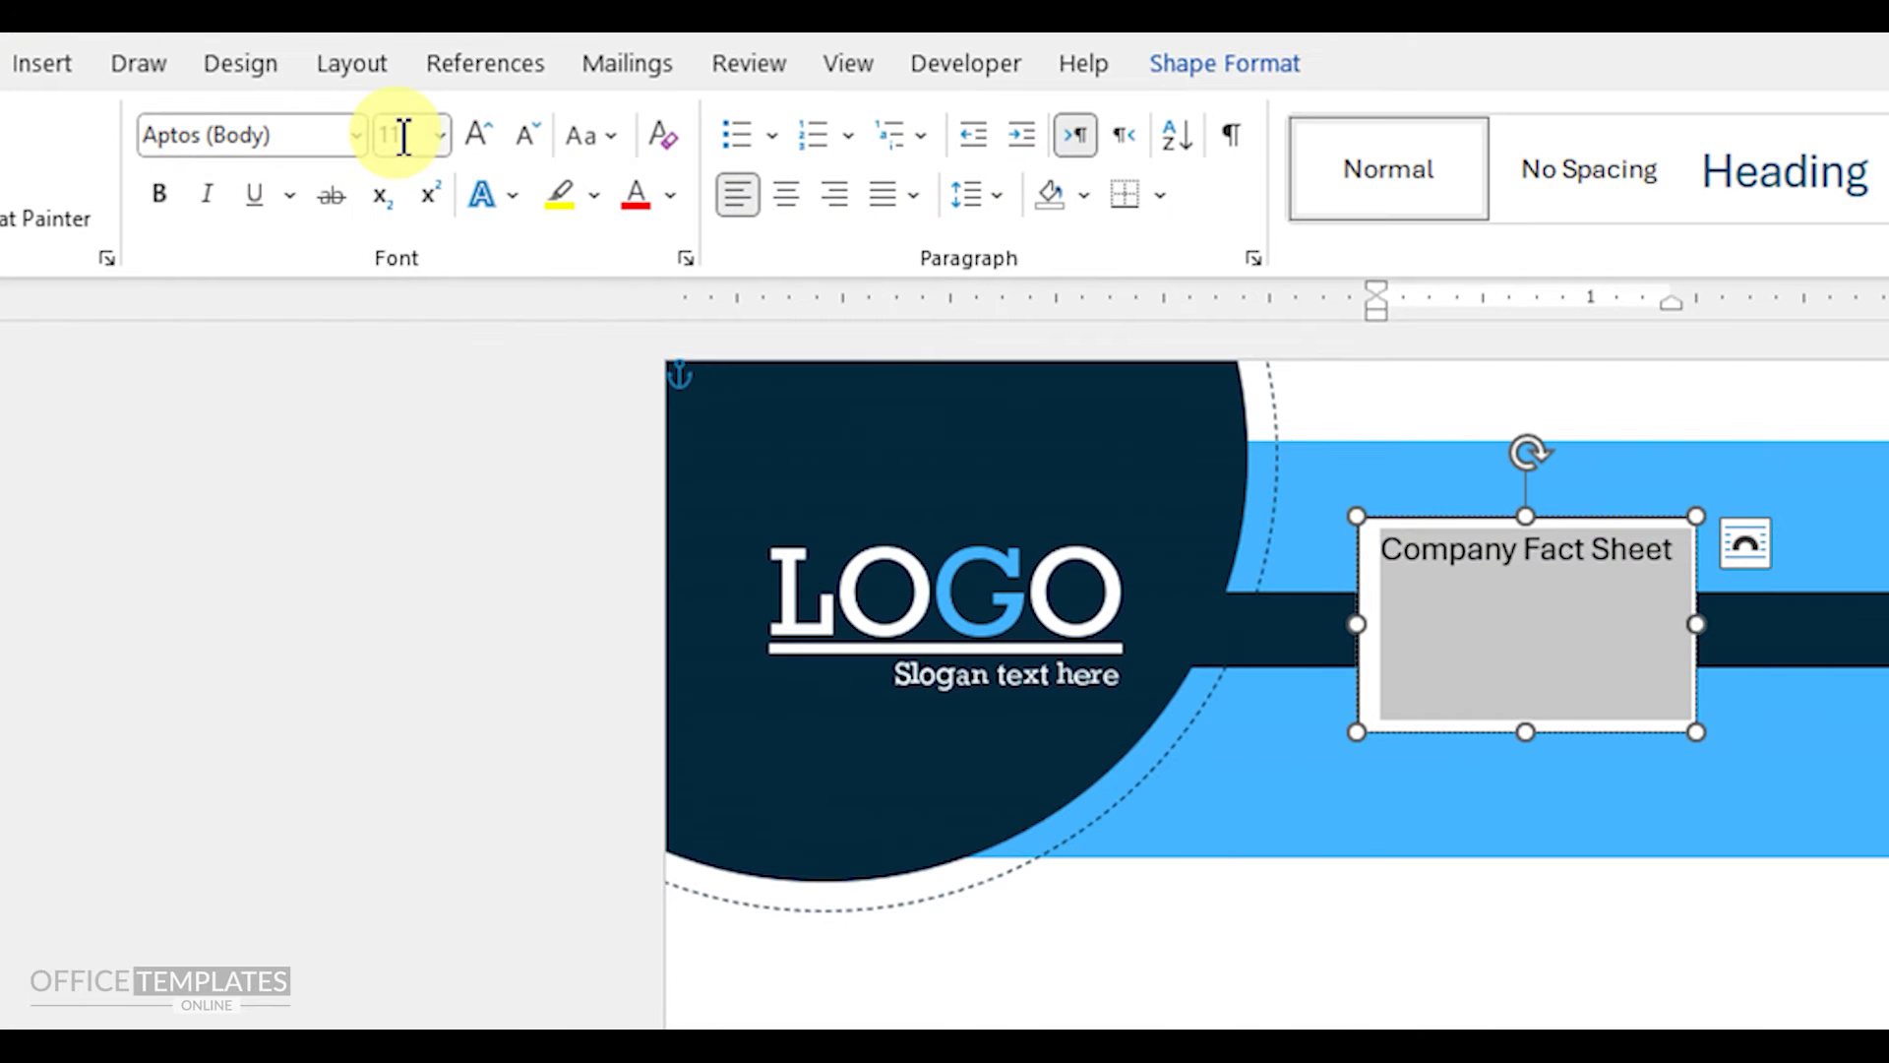
left_click(380, 136)
type("28")
key("Return")
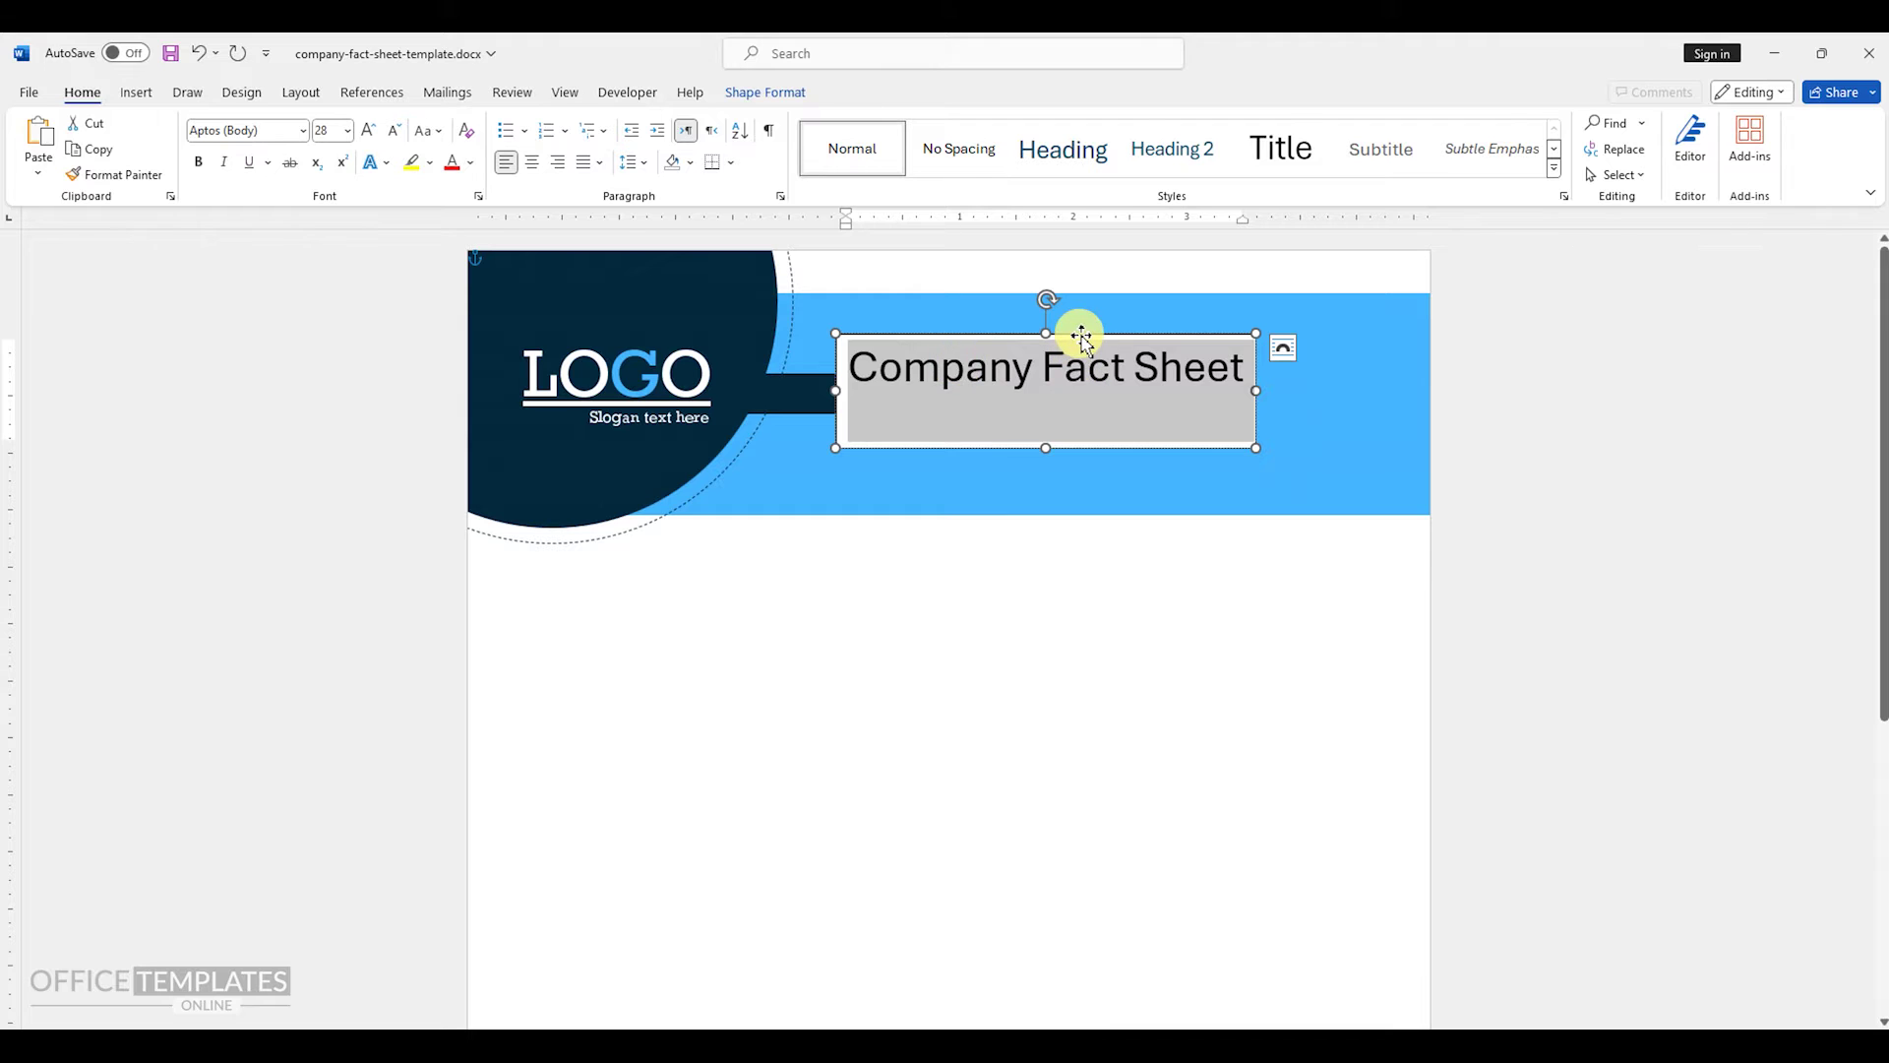
- Give the title box no fill and no outline
left_click(1081, 338)
right_click(1082, 336)
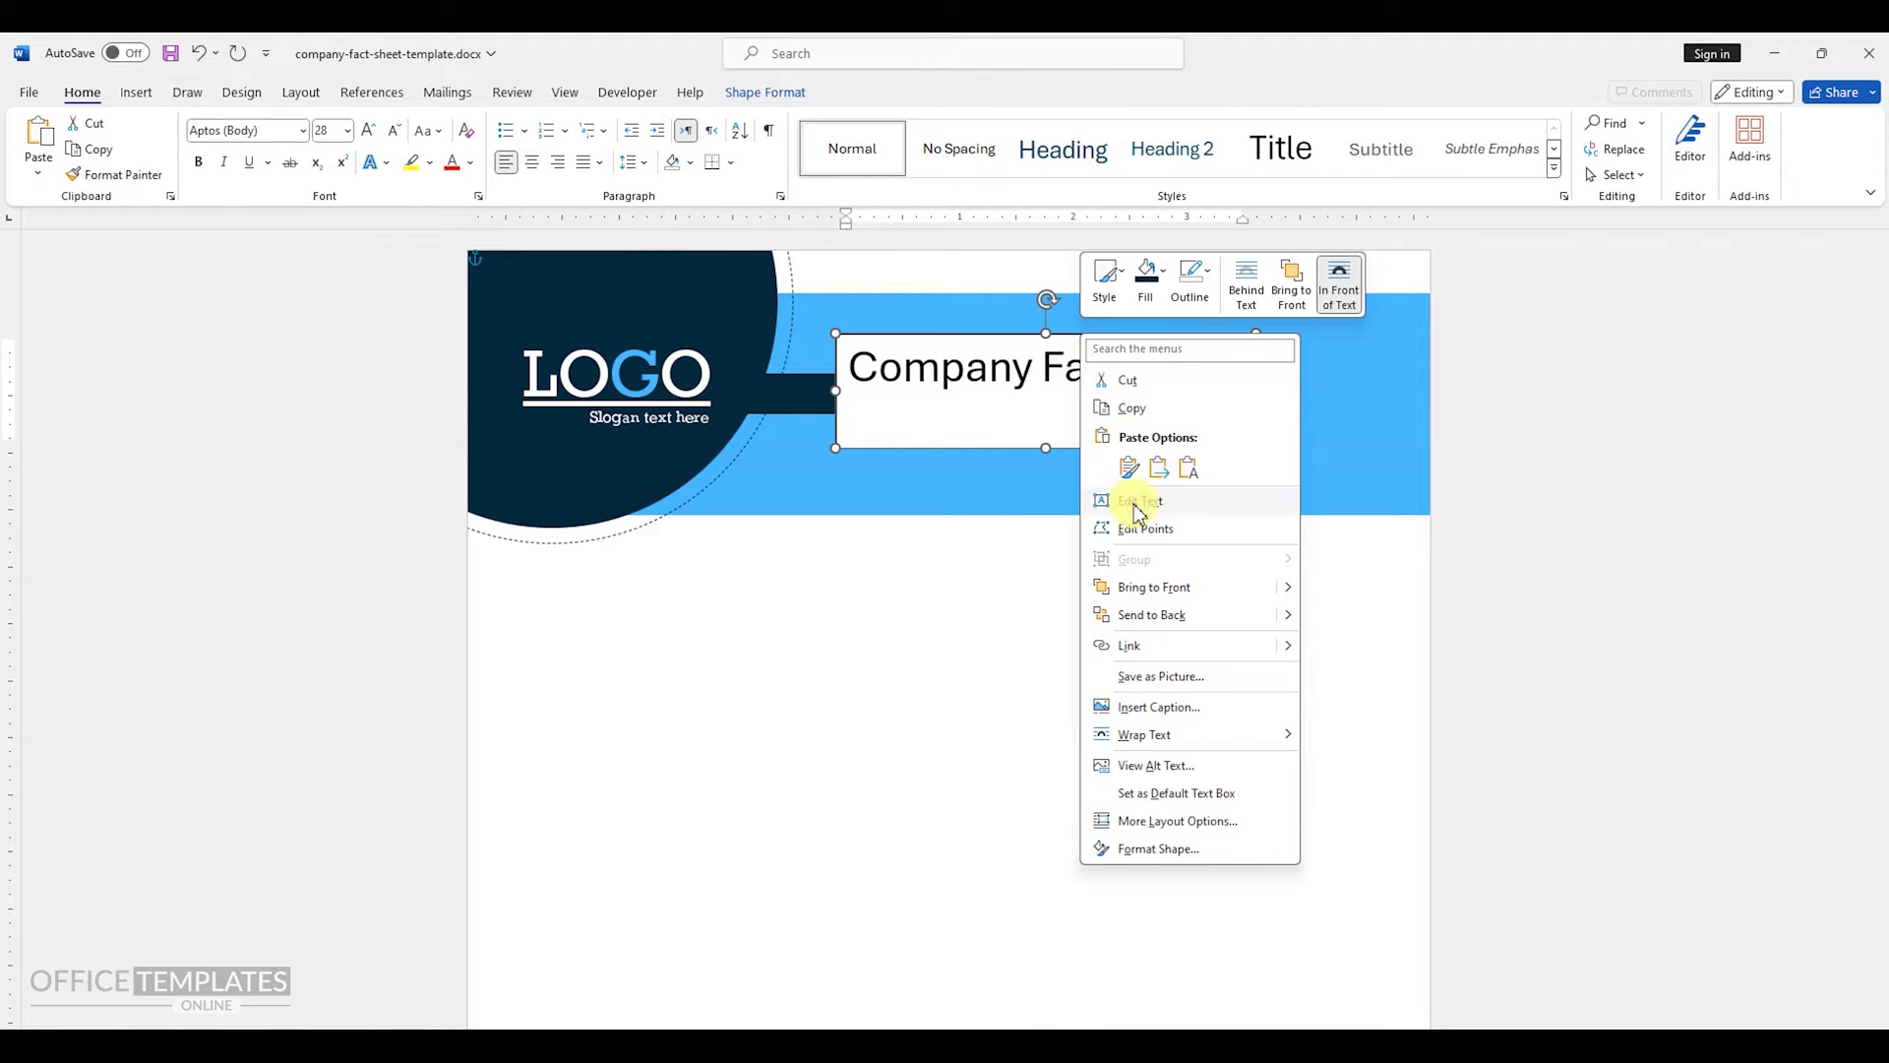
left_click(1146, 280)
left_click(1177, 624)
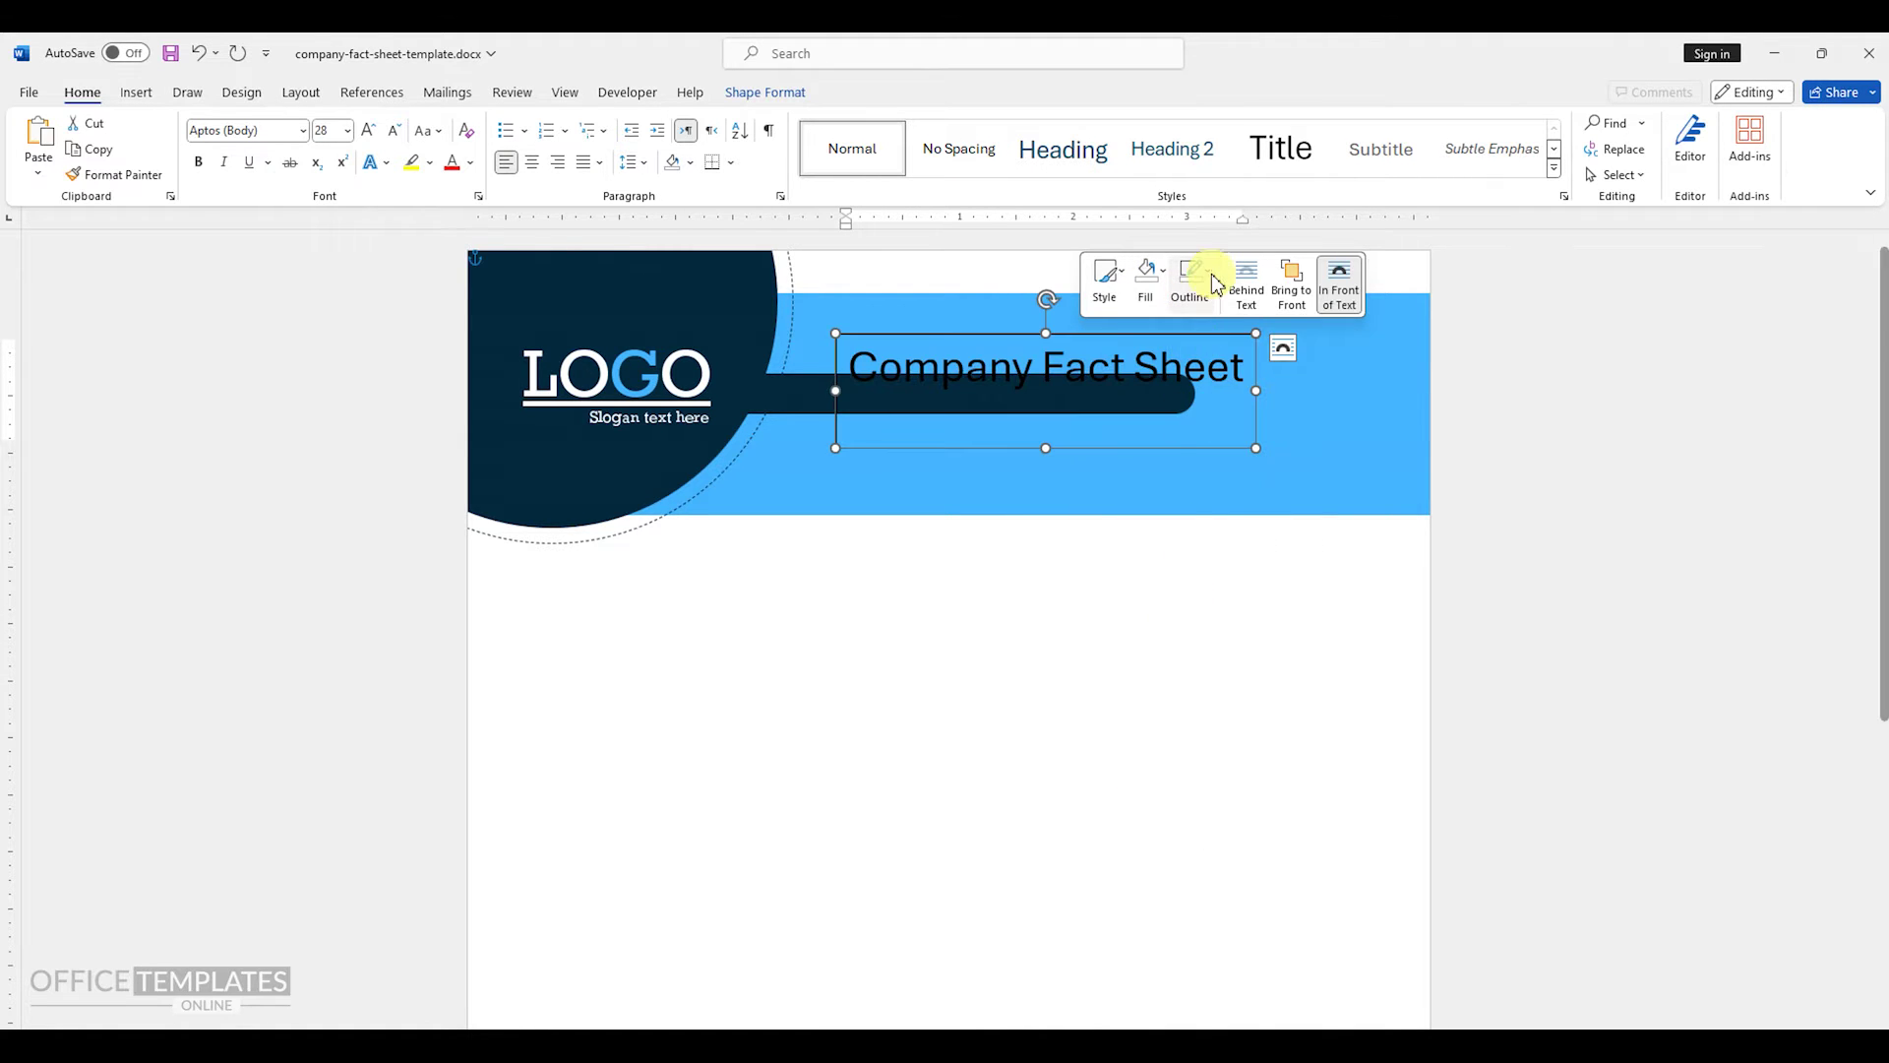
left_click(1217, 283)
left_click(1227, 620)
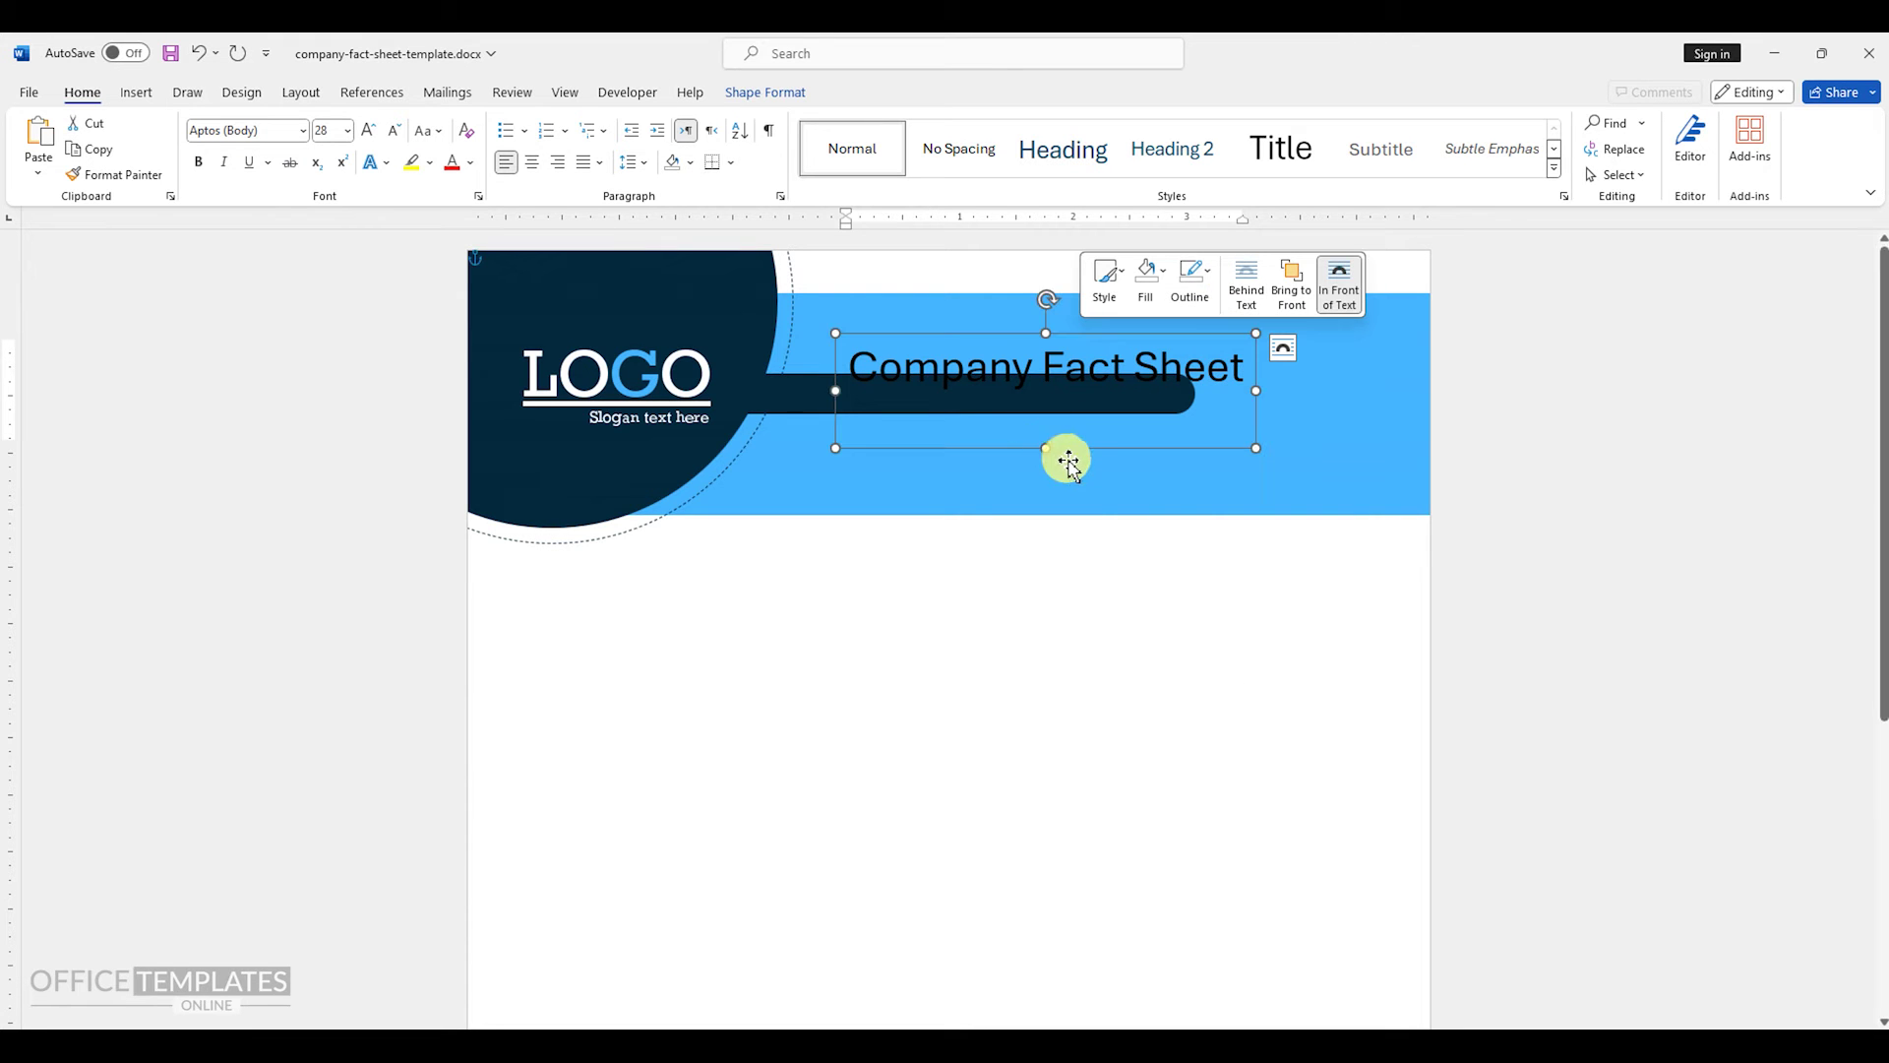
- Shorten the title box and position it just above the dark bar
left_click_drag(1046, 449, 1046, 400)
left_click_drag(1076, 333, 1054, 315)
left_click(844, 409)
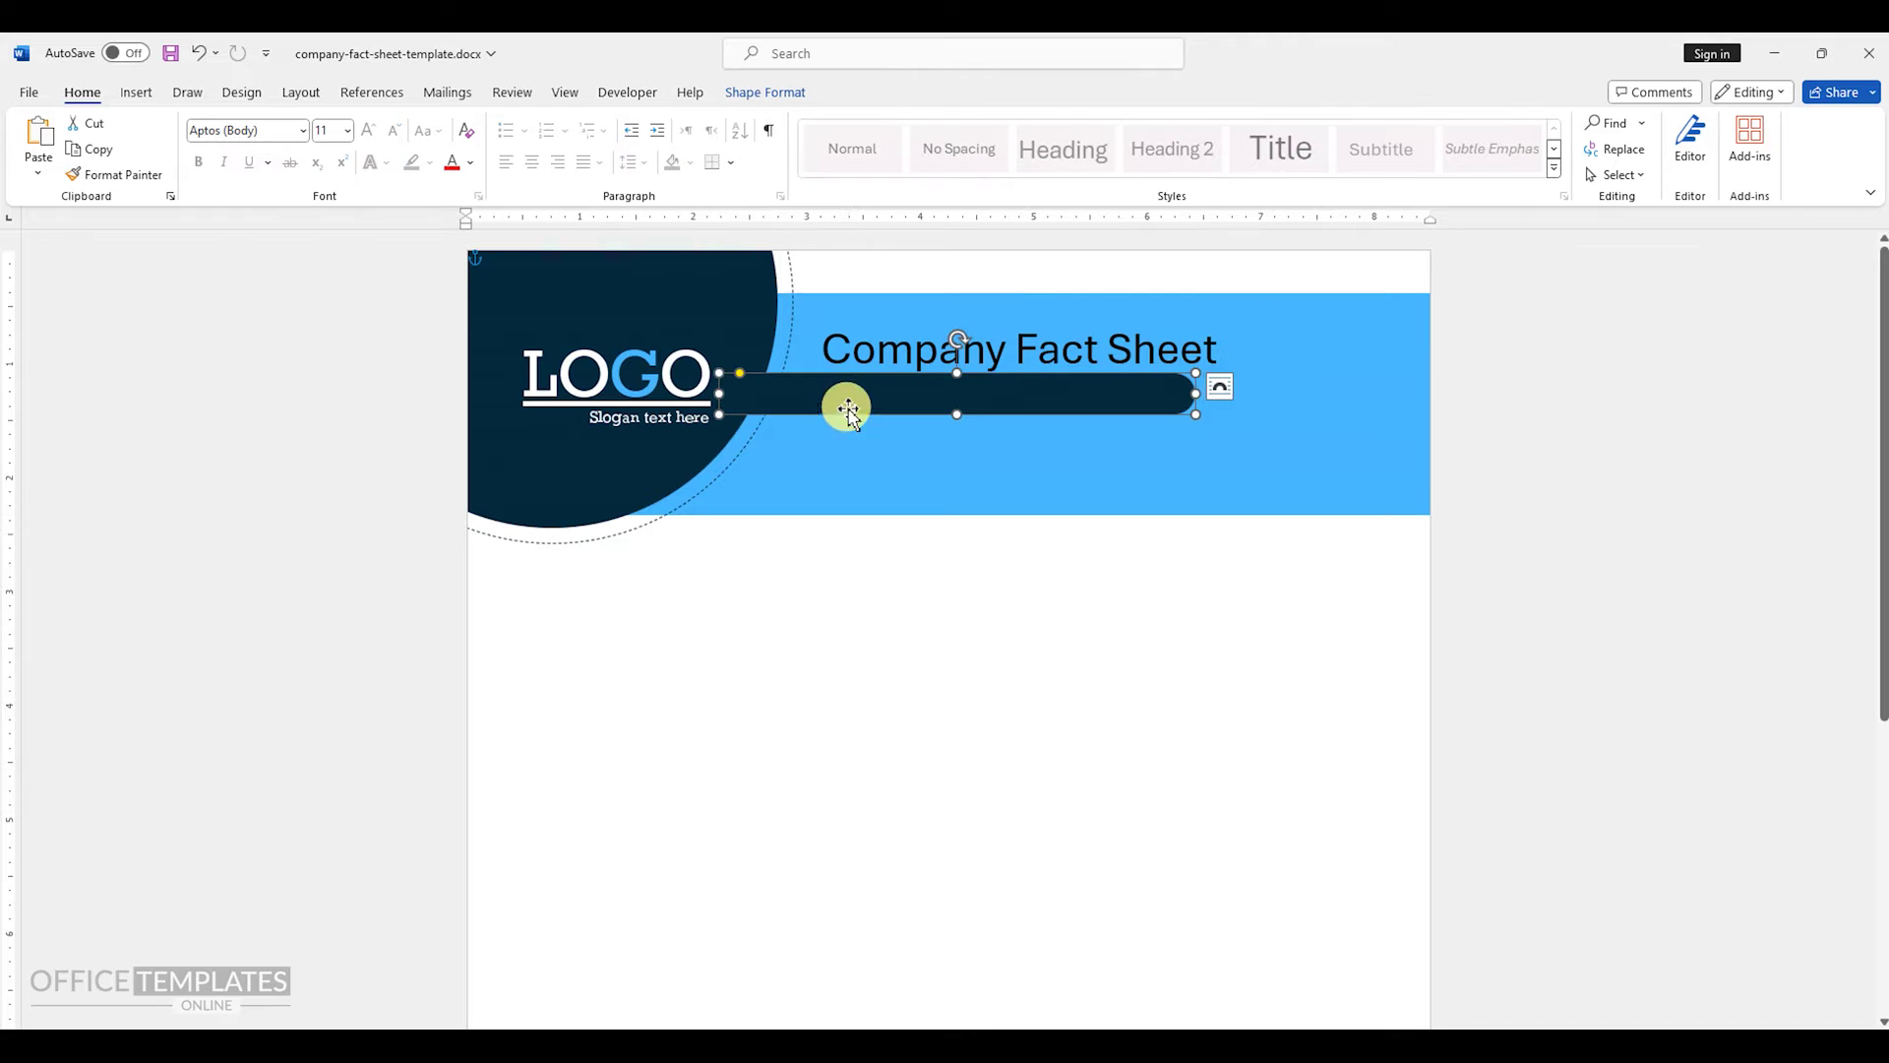
left_click(911, 321)
left_click_drag(912, 321, 921, 322)
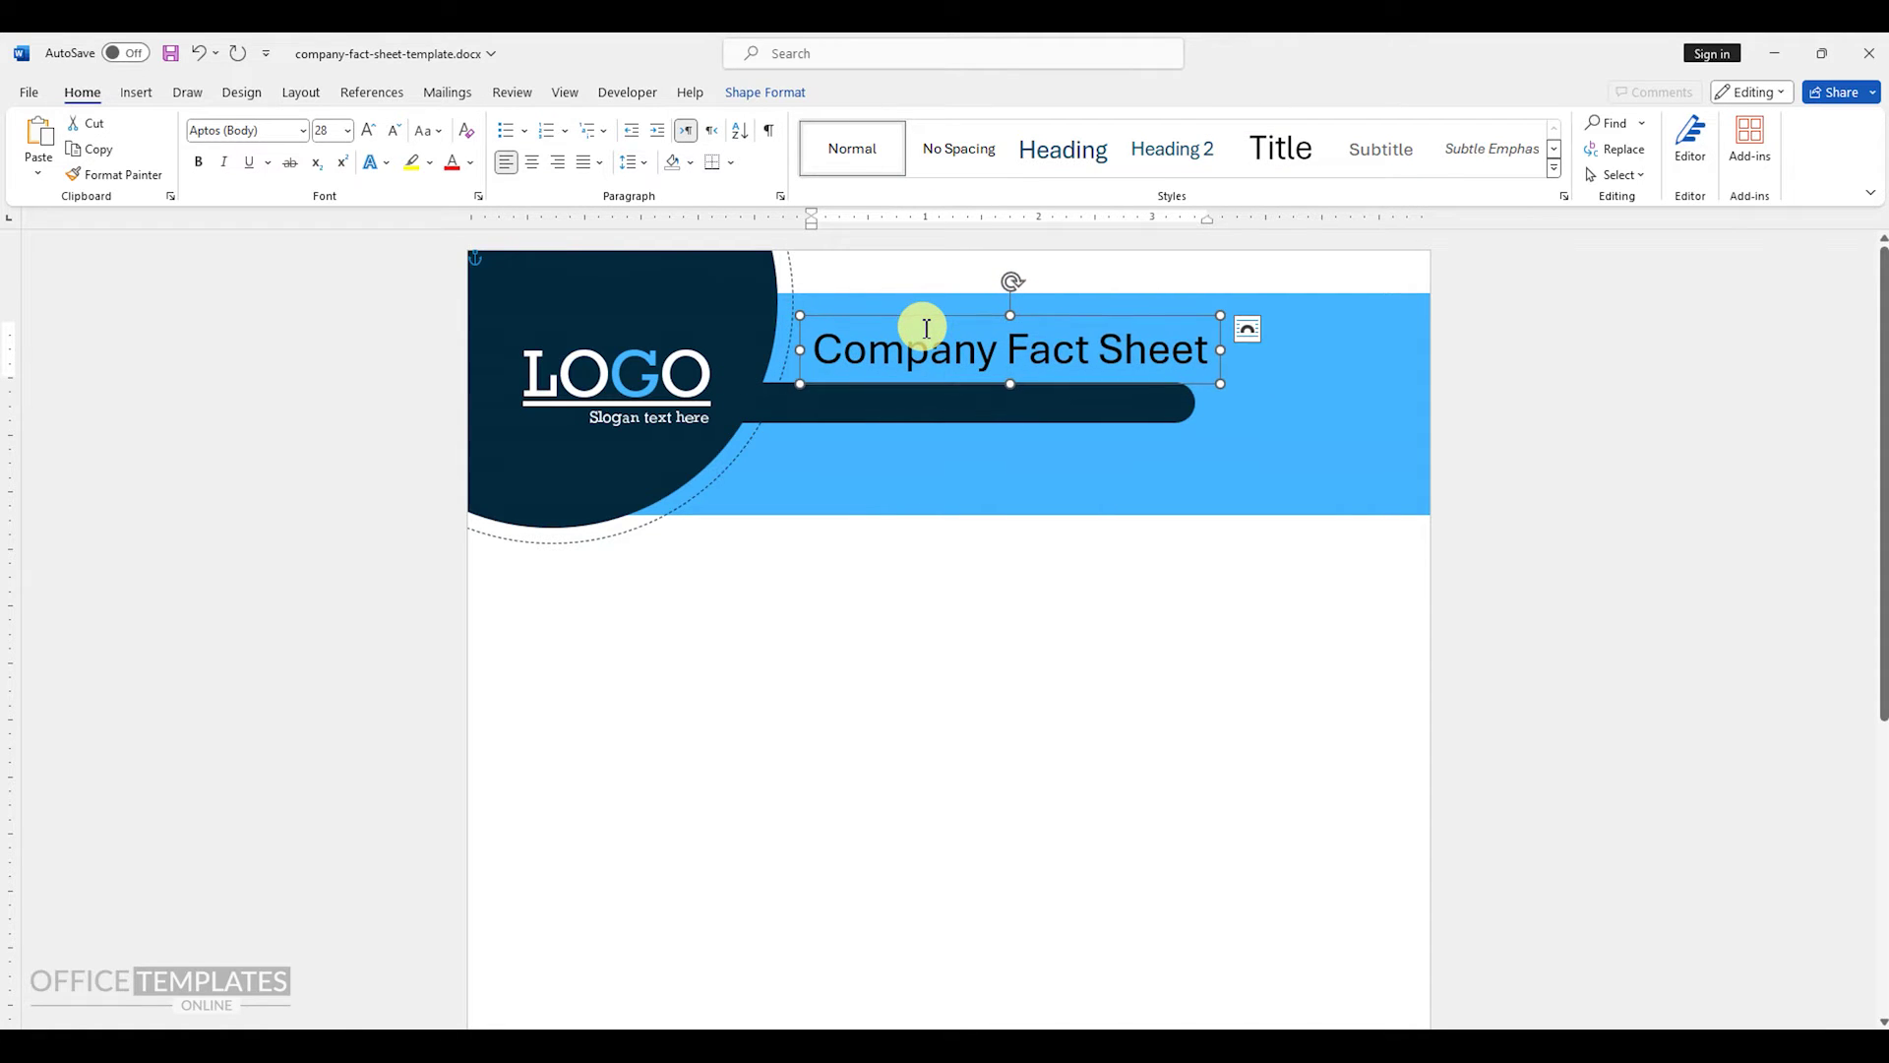
- Copy the title box below itself and set the copied text to 15 pt
left_click_drag(901, 317, 892, 417)
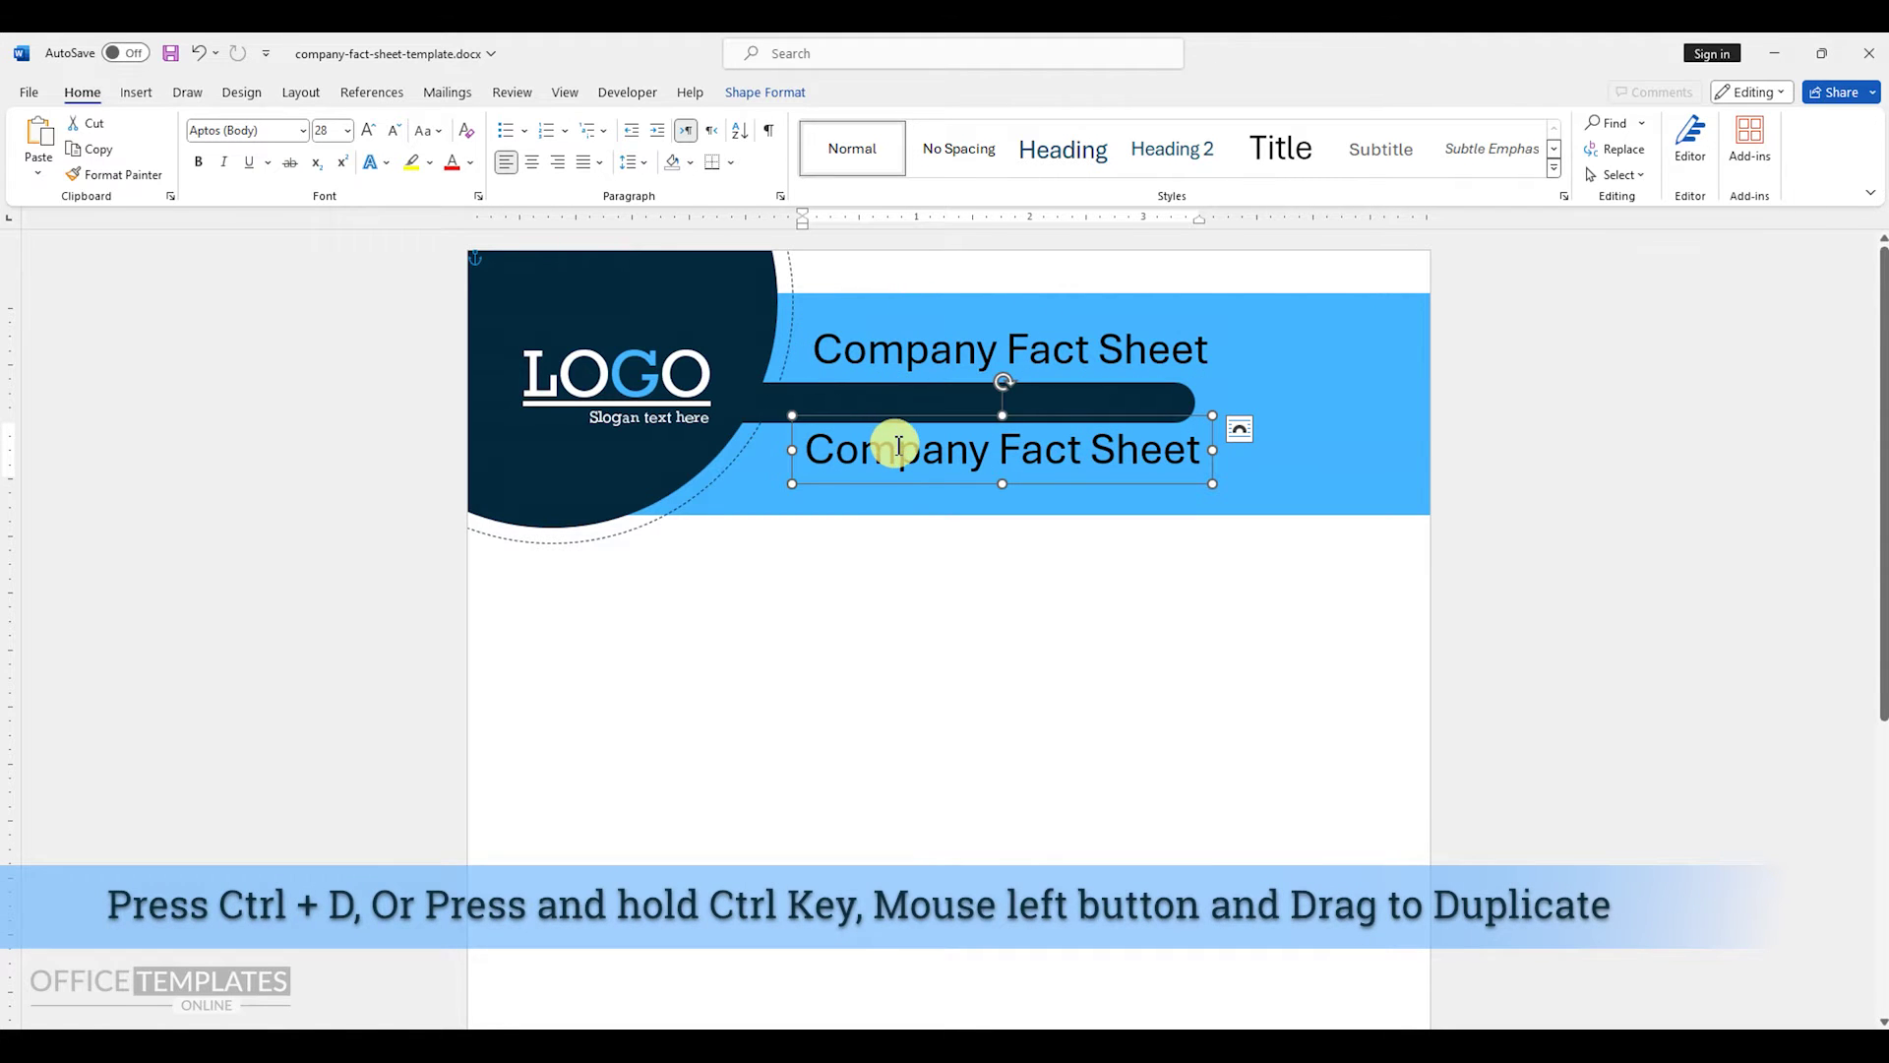
triple_click(899, 446)
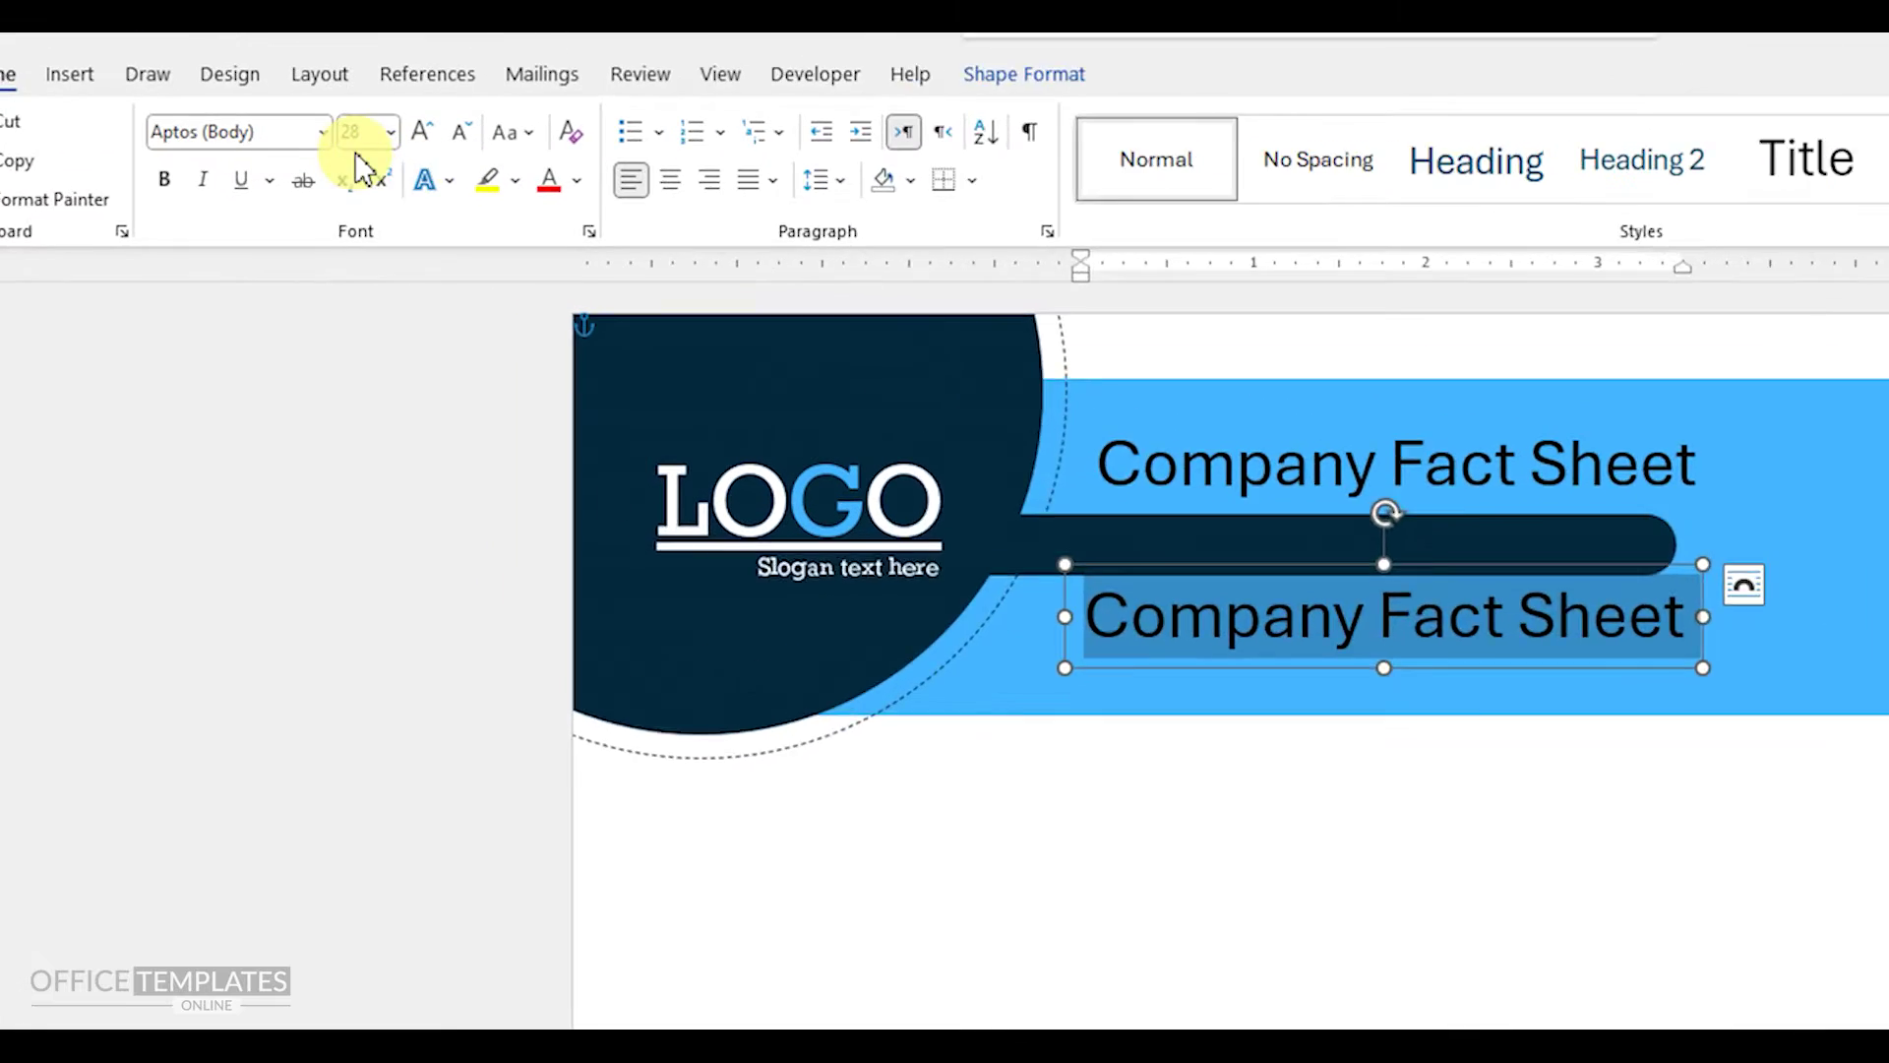
left_click(336, 137)
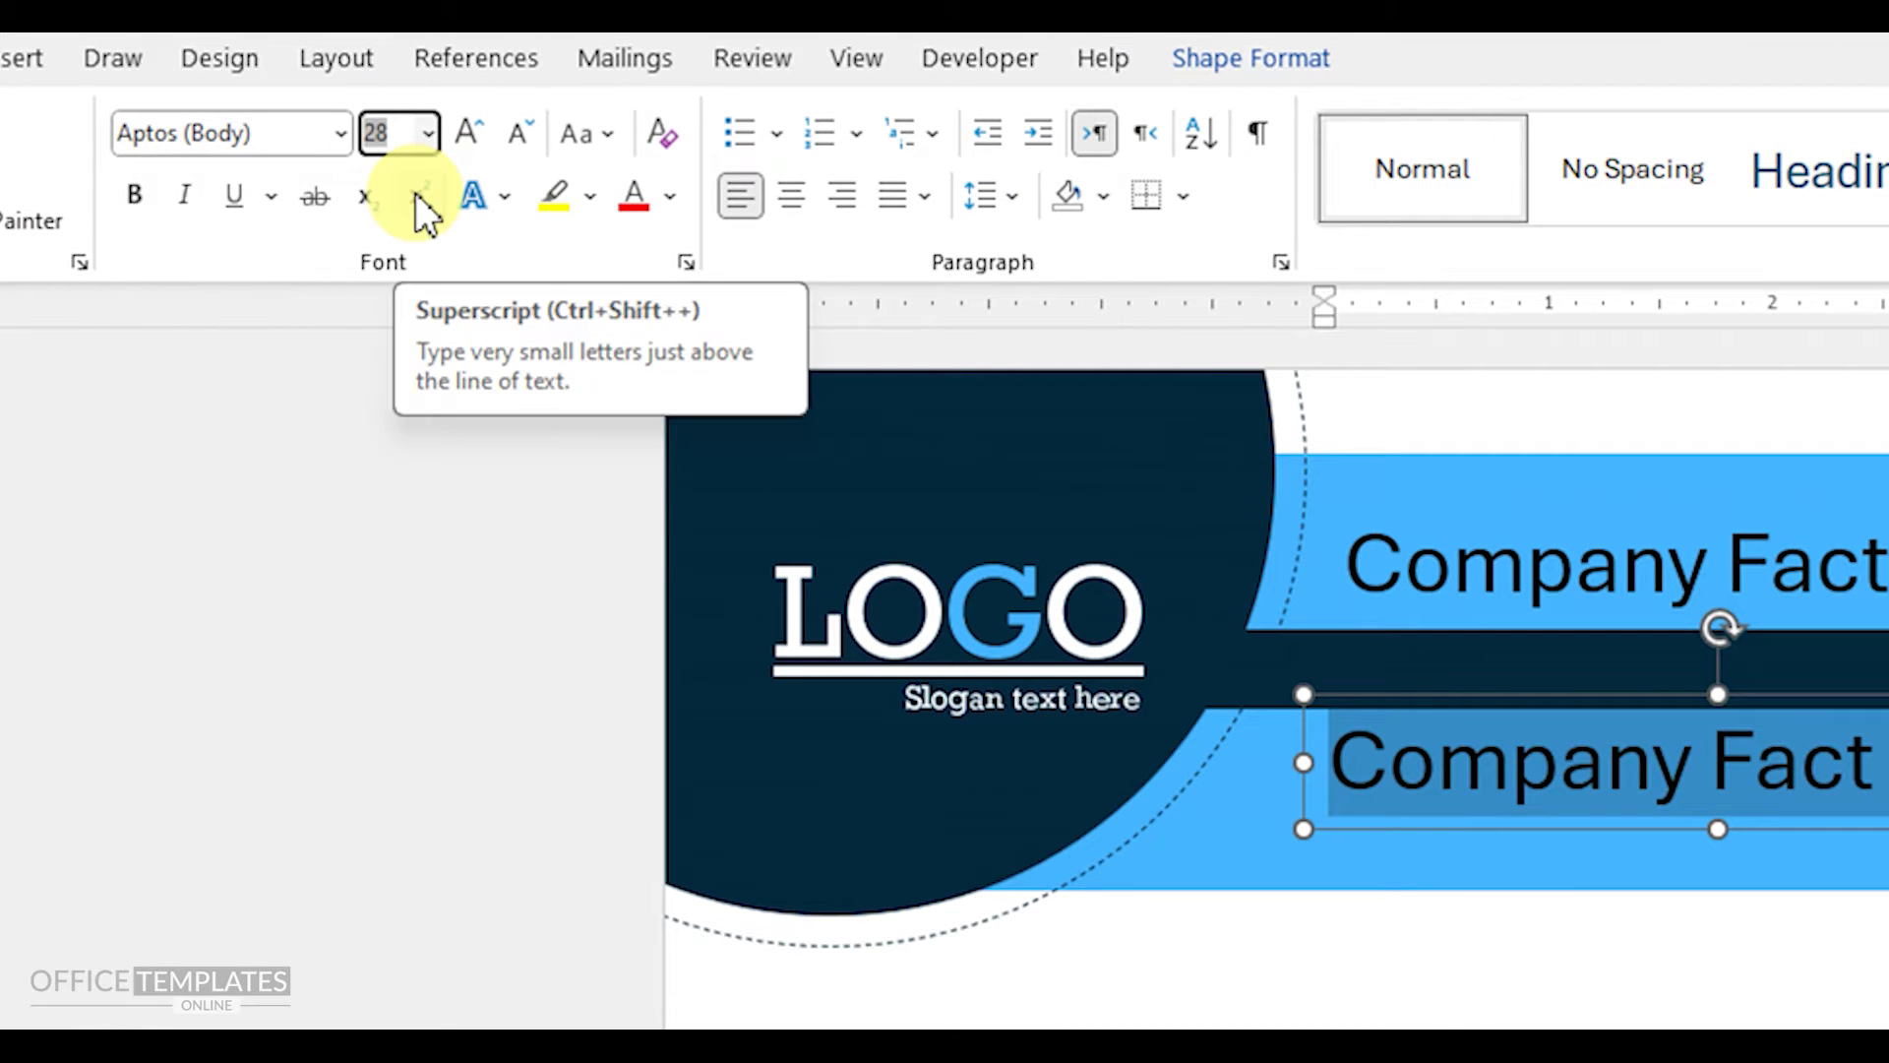
type("15")
key("Return")
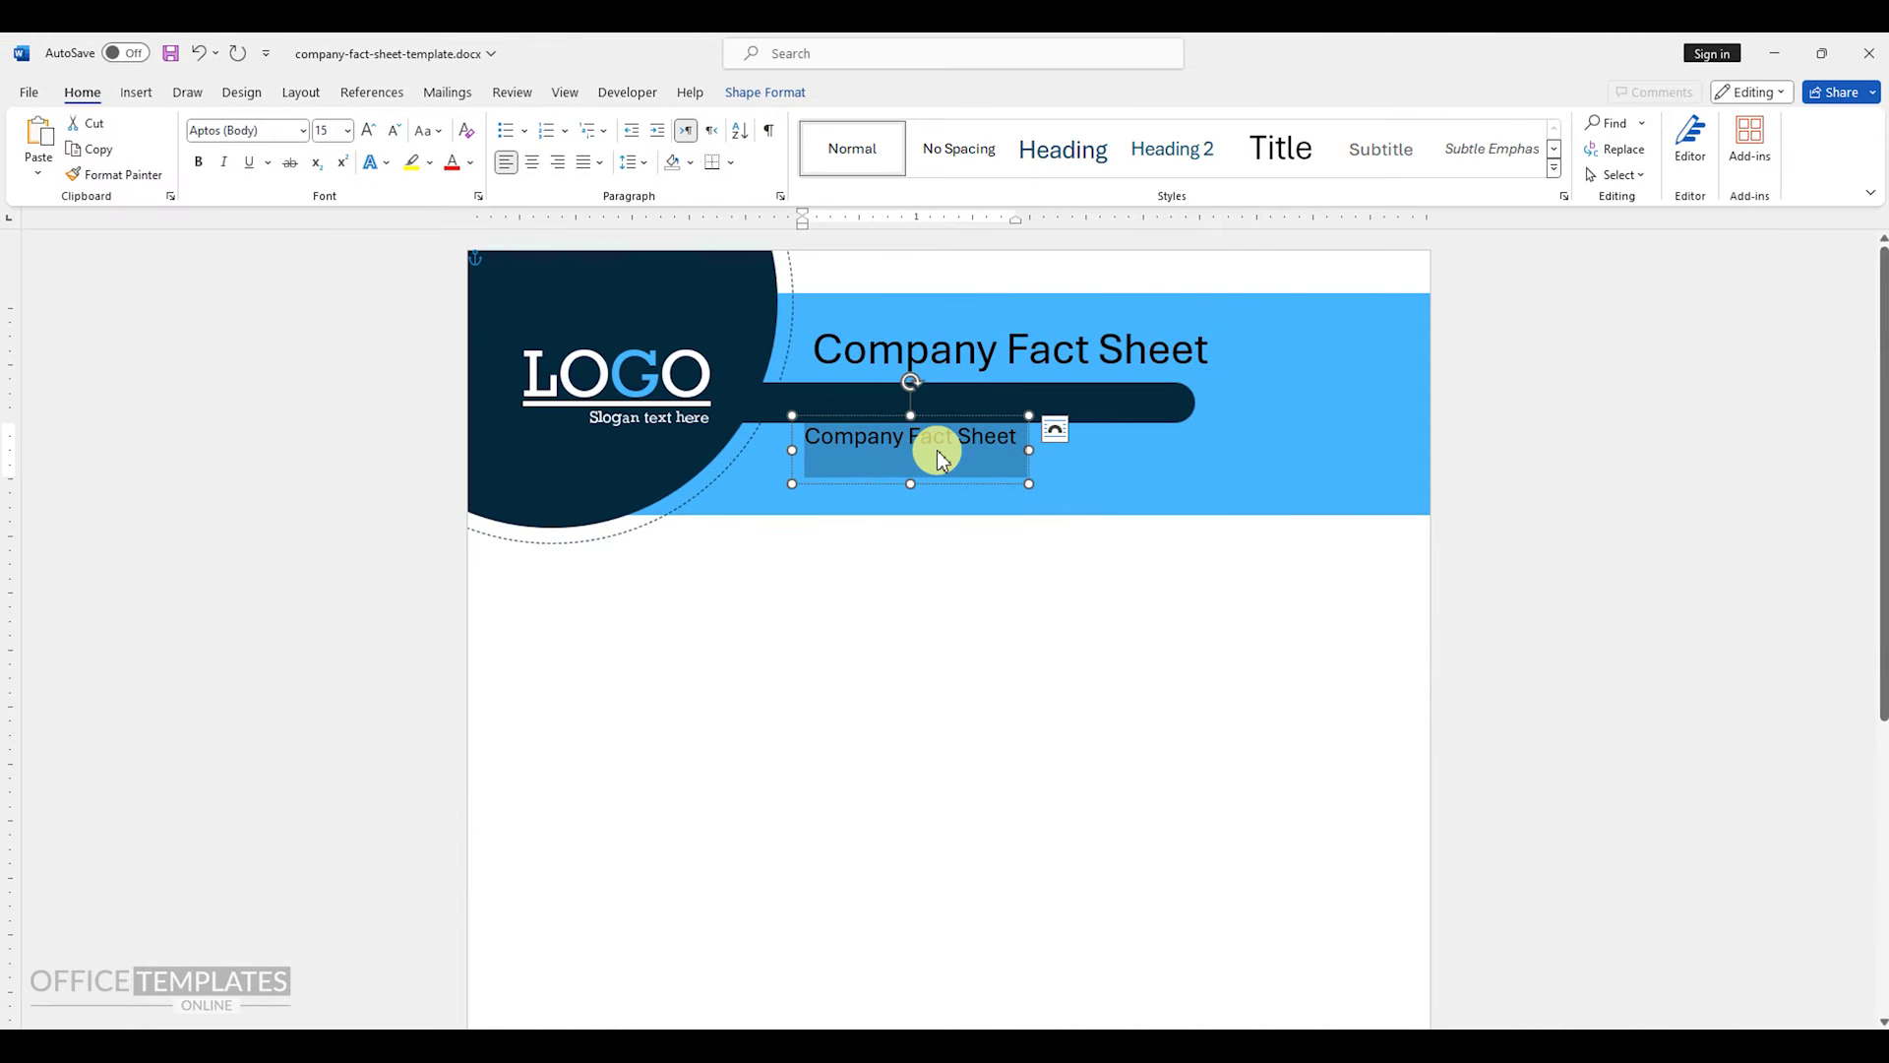
- Make the copy read 'Insert Company Name Here' in white on the navy bar, widened
type("In")
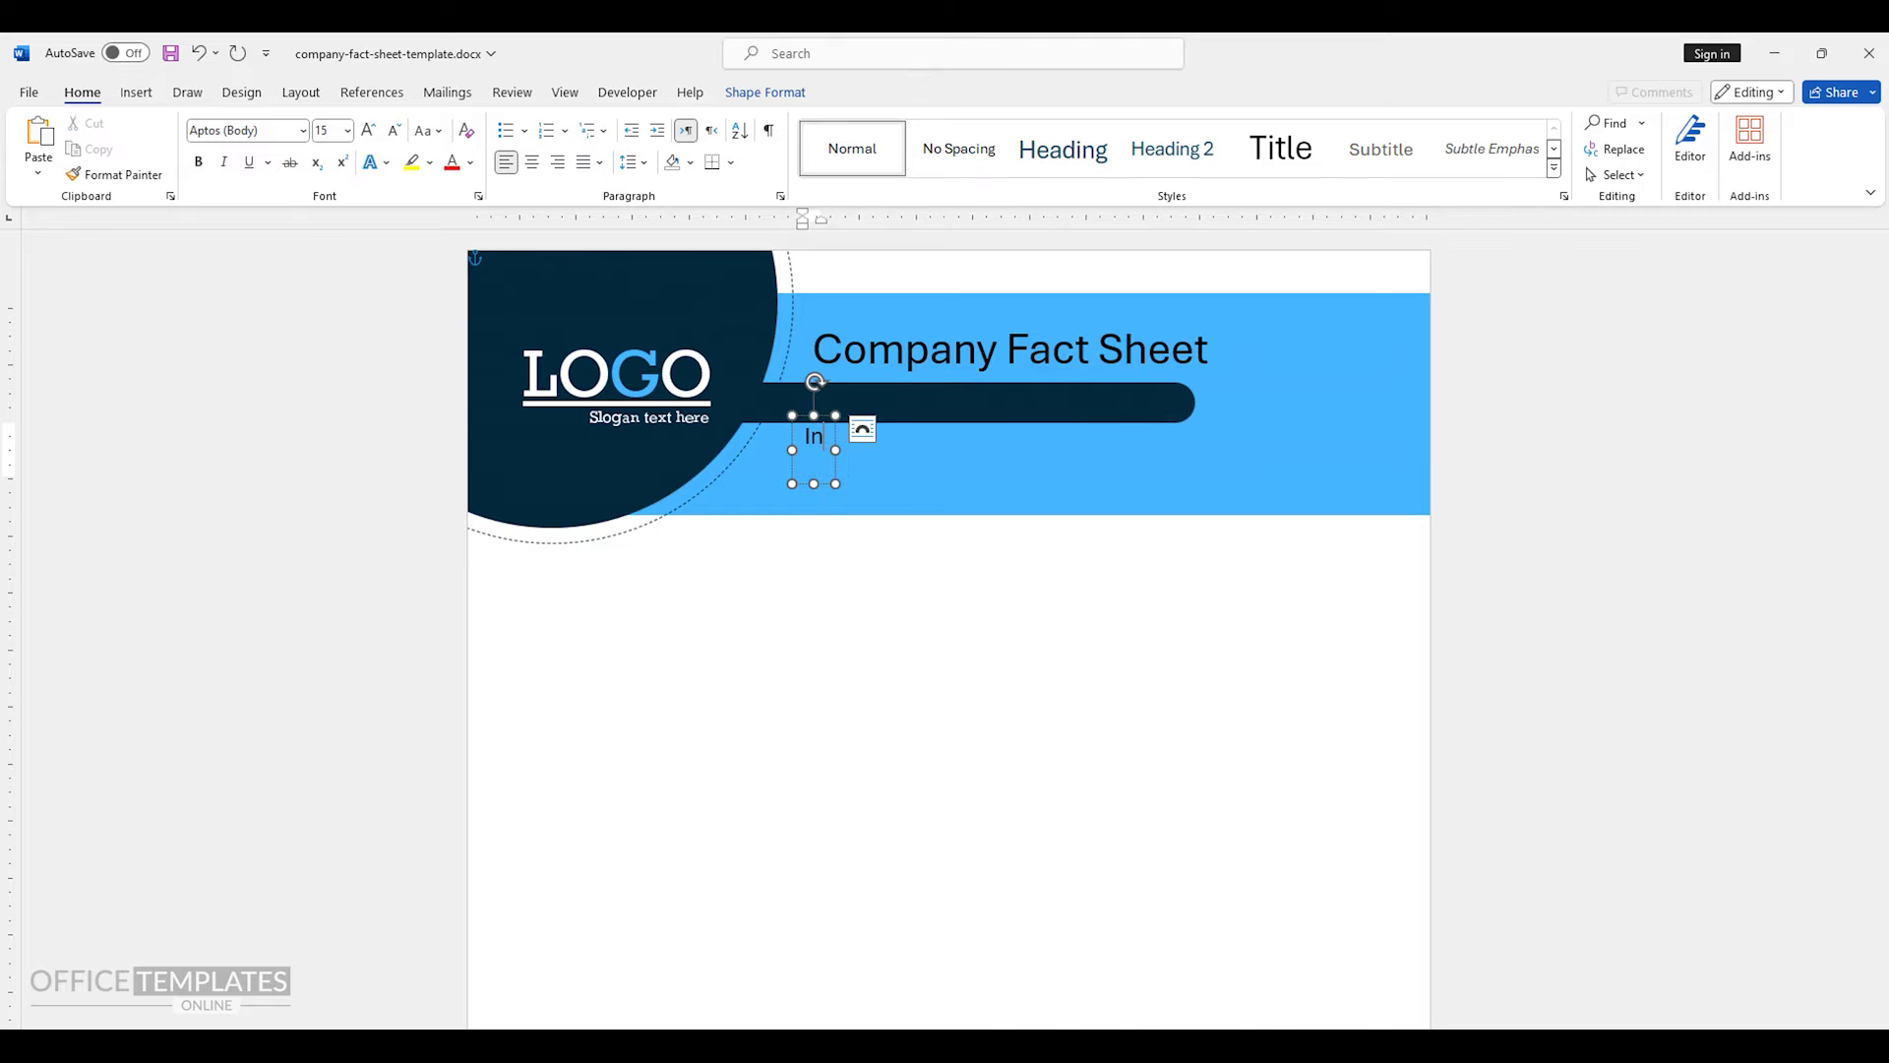
type("sert Company Name Here")
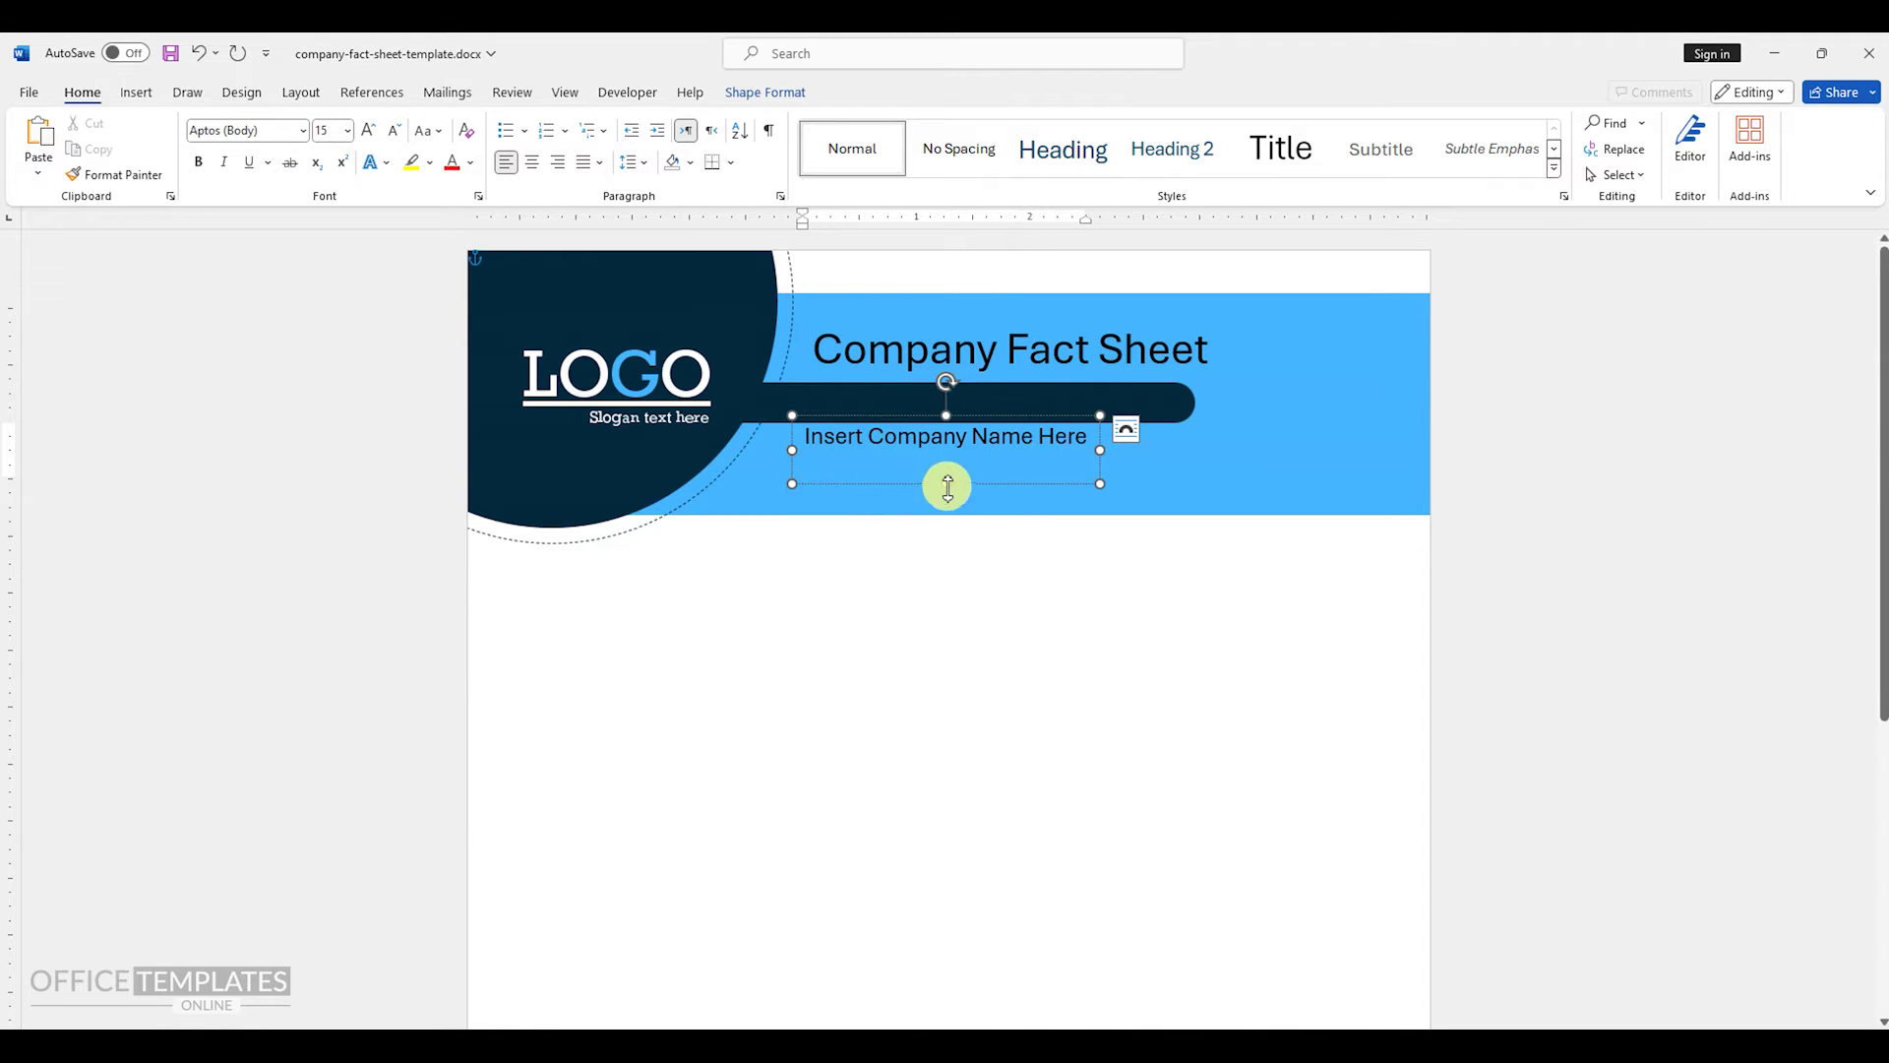
left_click_drag(946, 483, 953, 525)
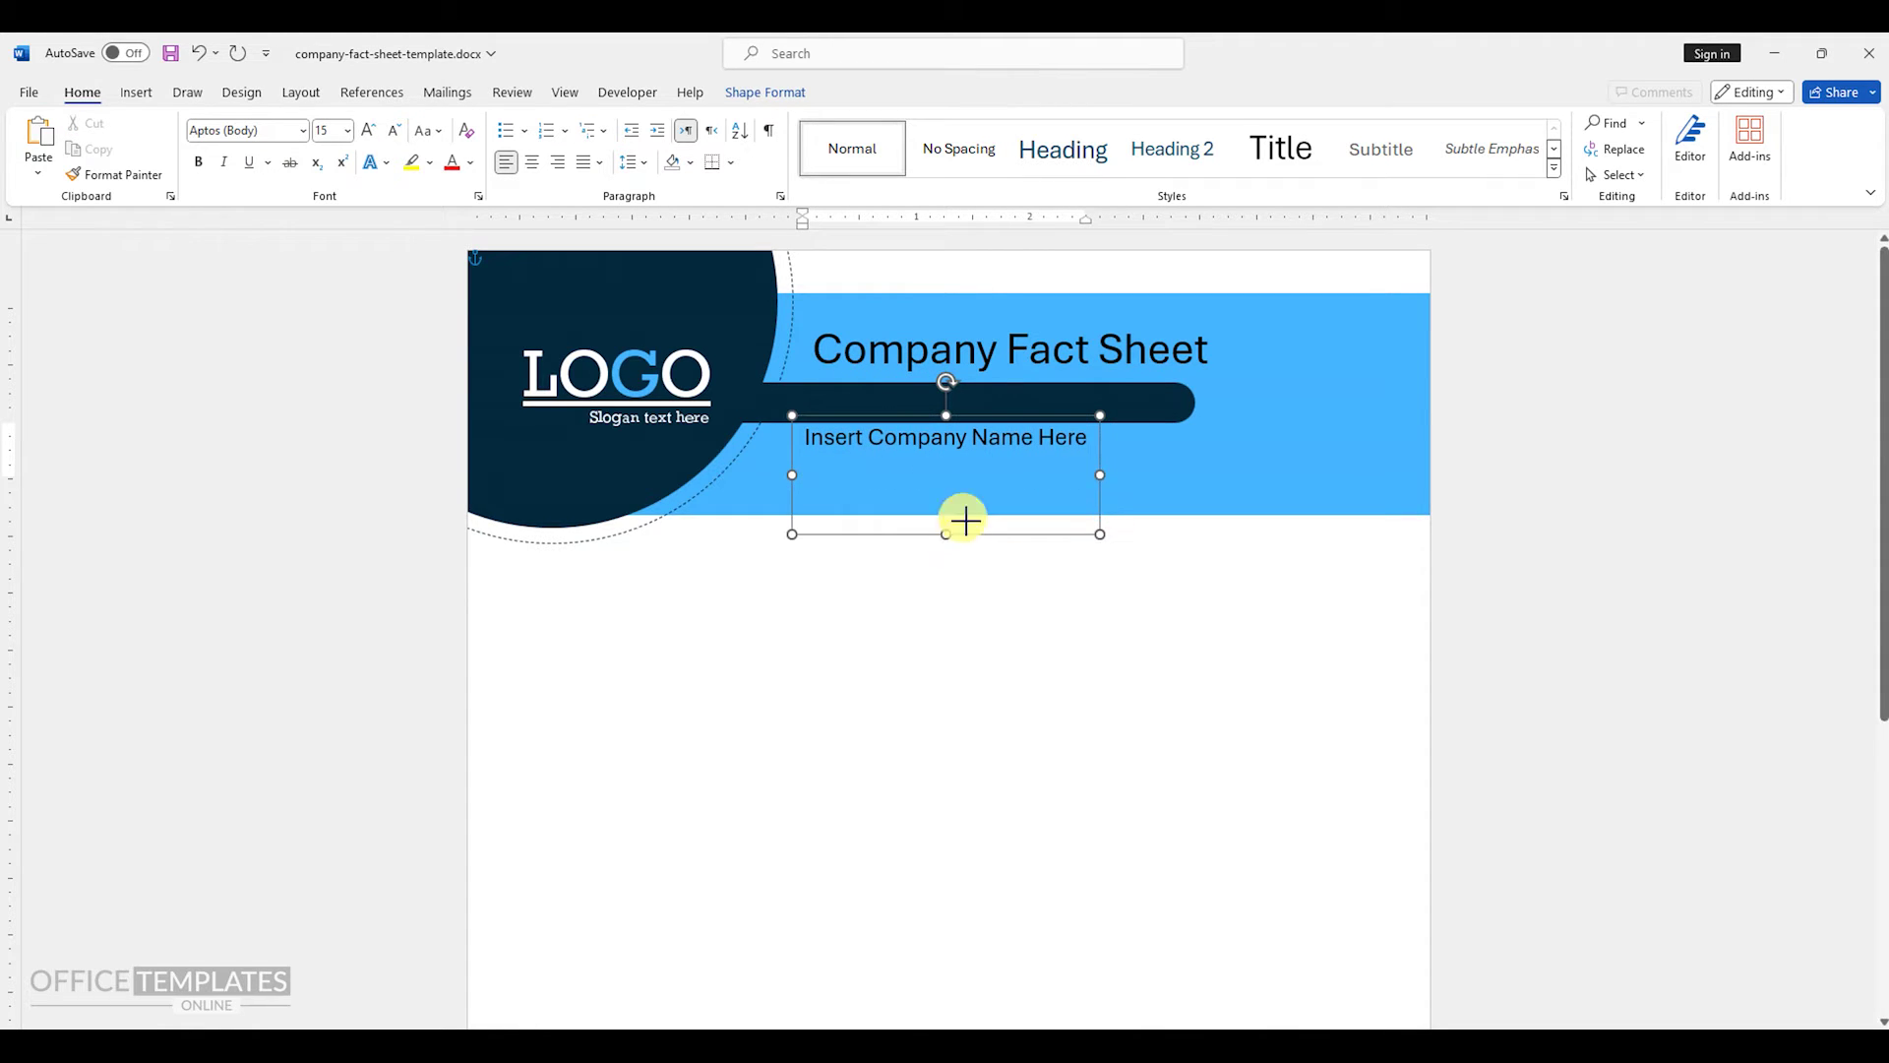
left_click_drag(973, 420, 991, 389)
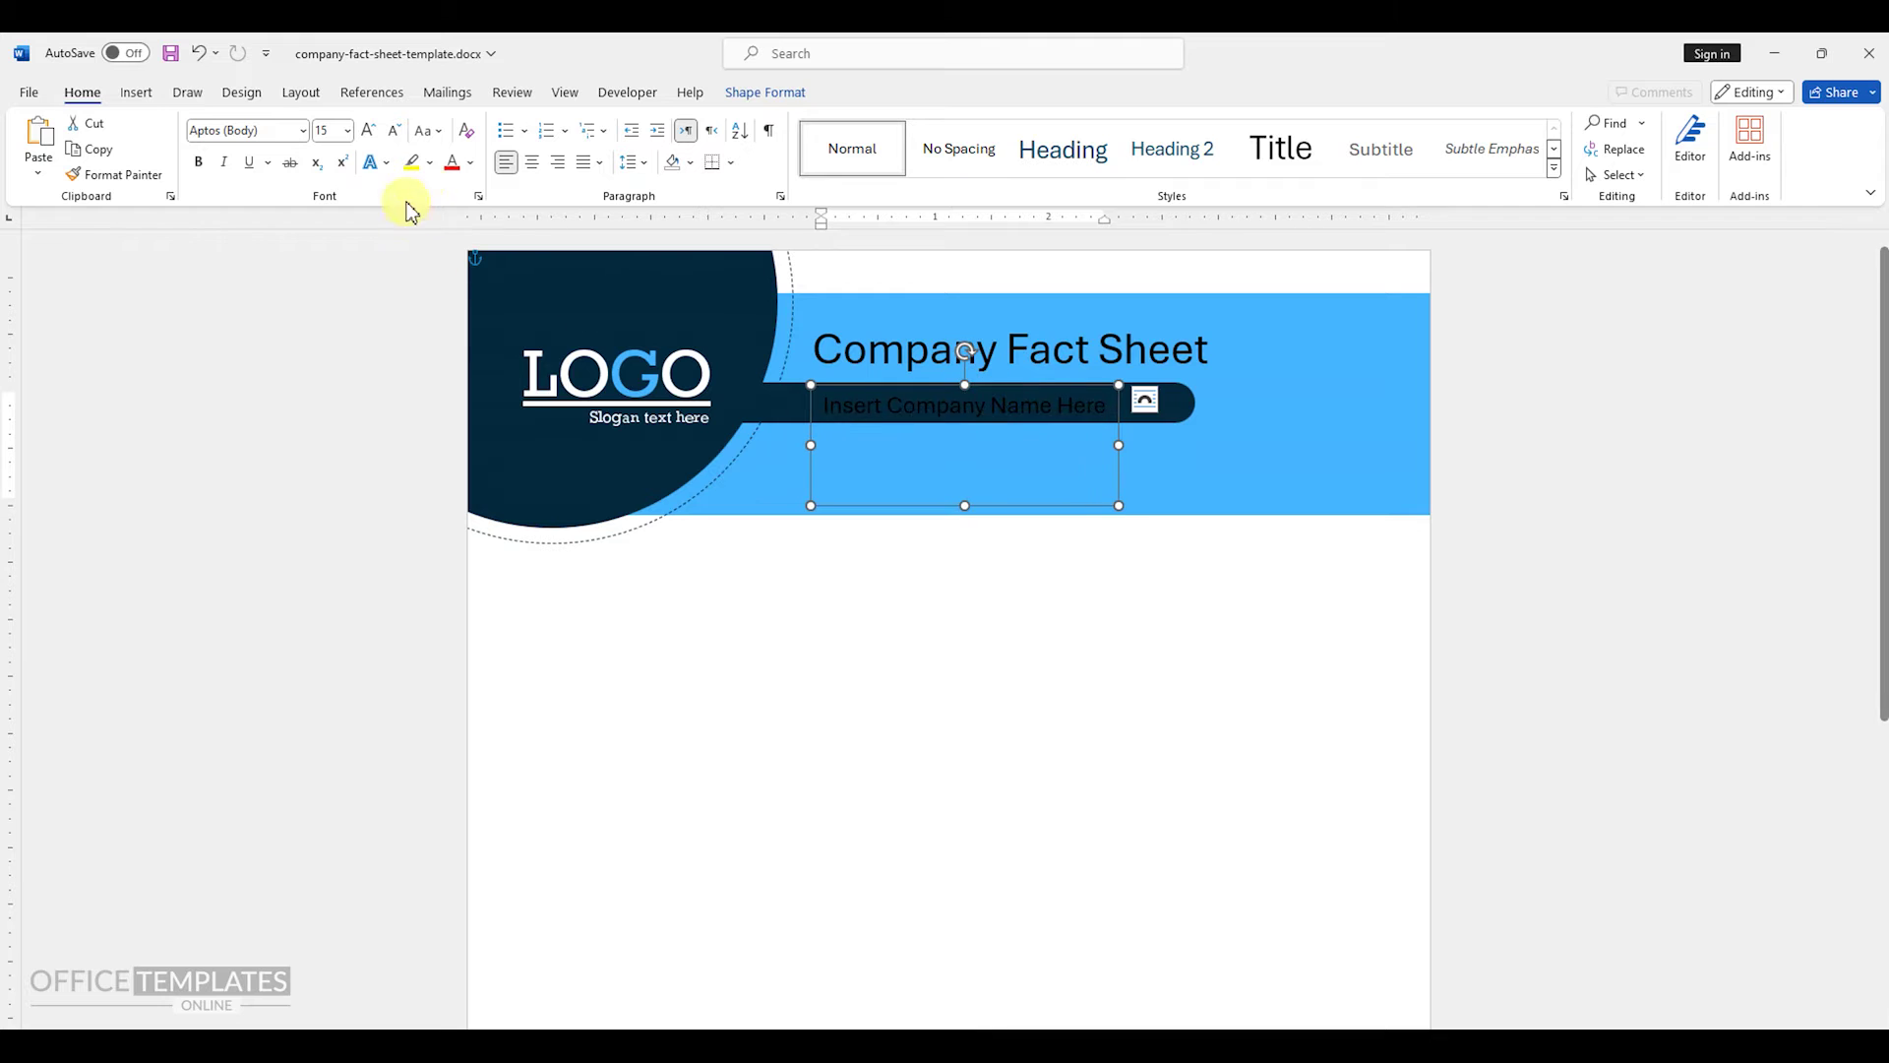
left_click(470, 163)
left_click(450, 287)
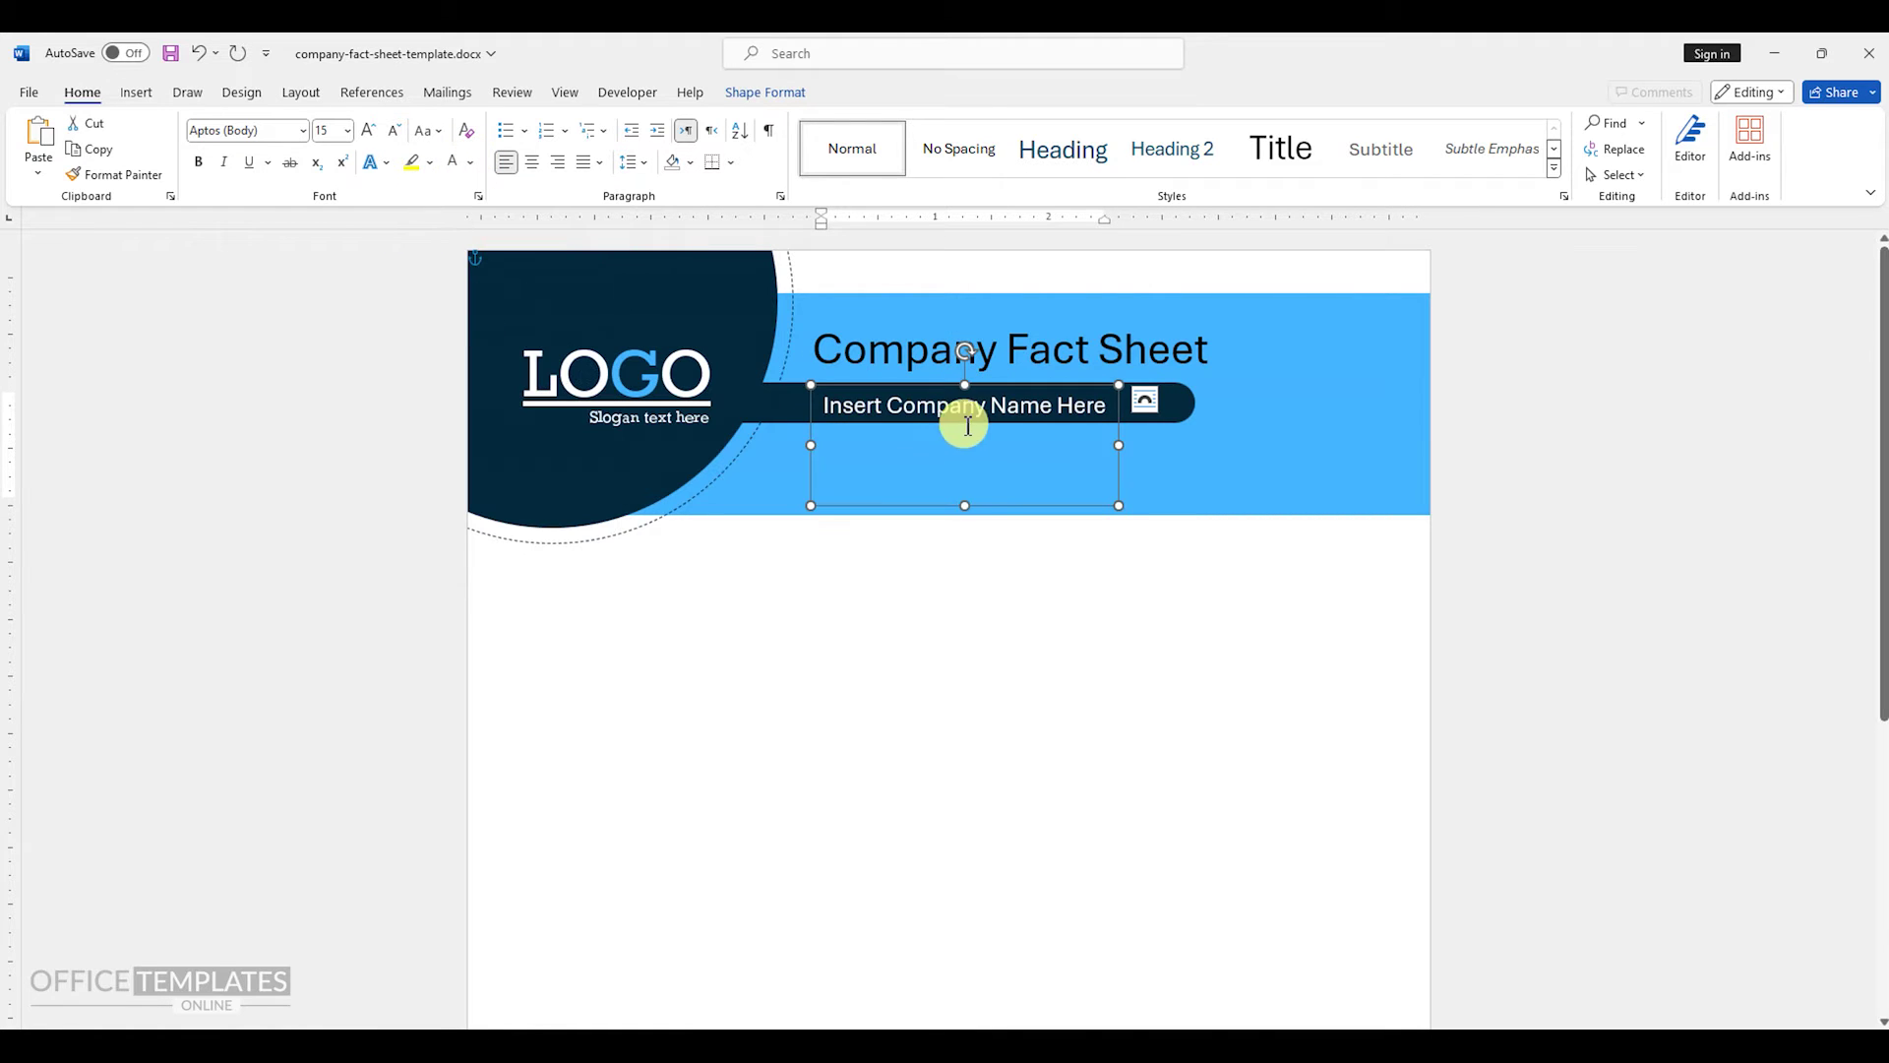
left_click_drag(1116, 445, 1348, 445)
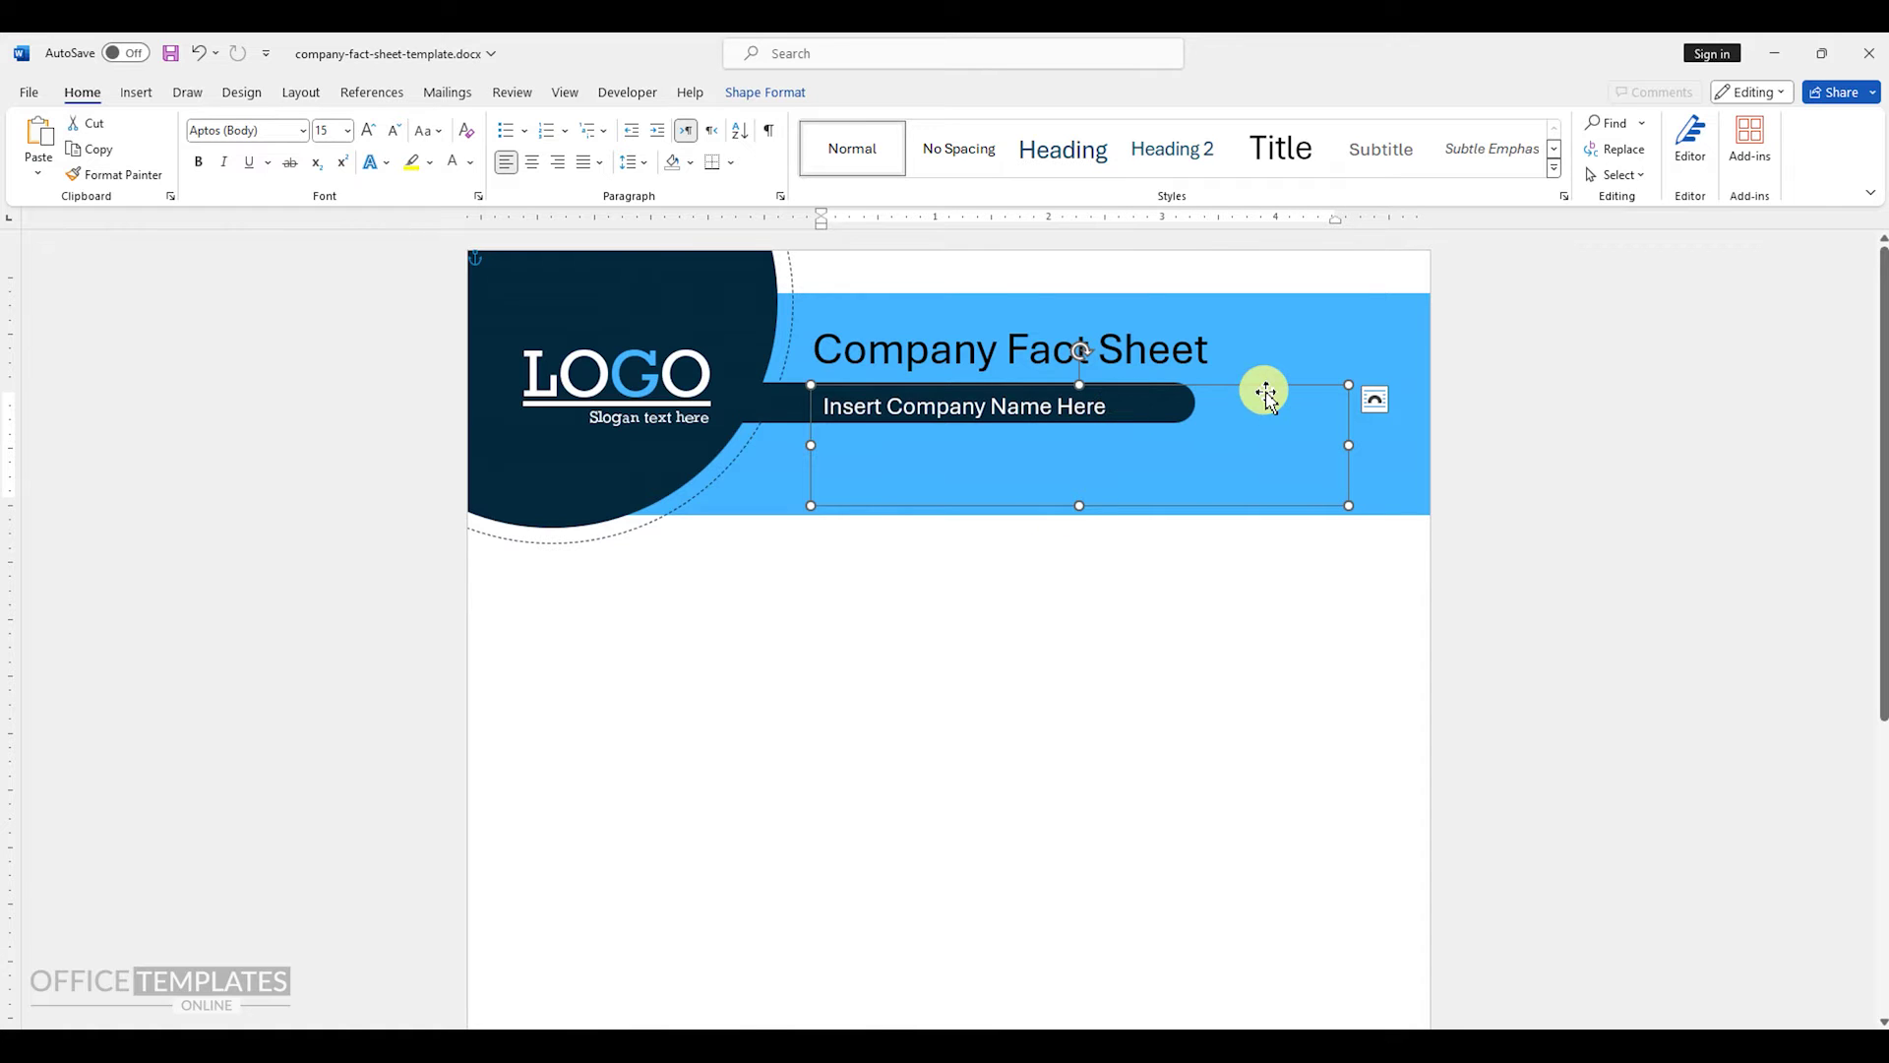
left_click(1128, 412)
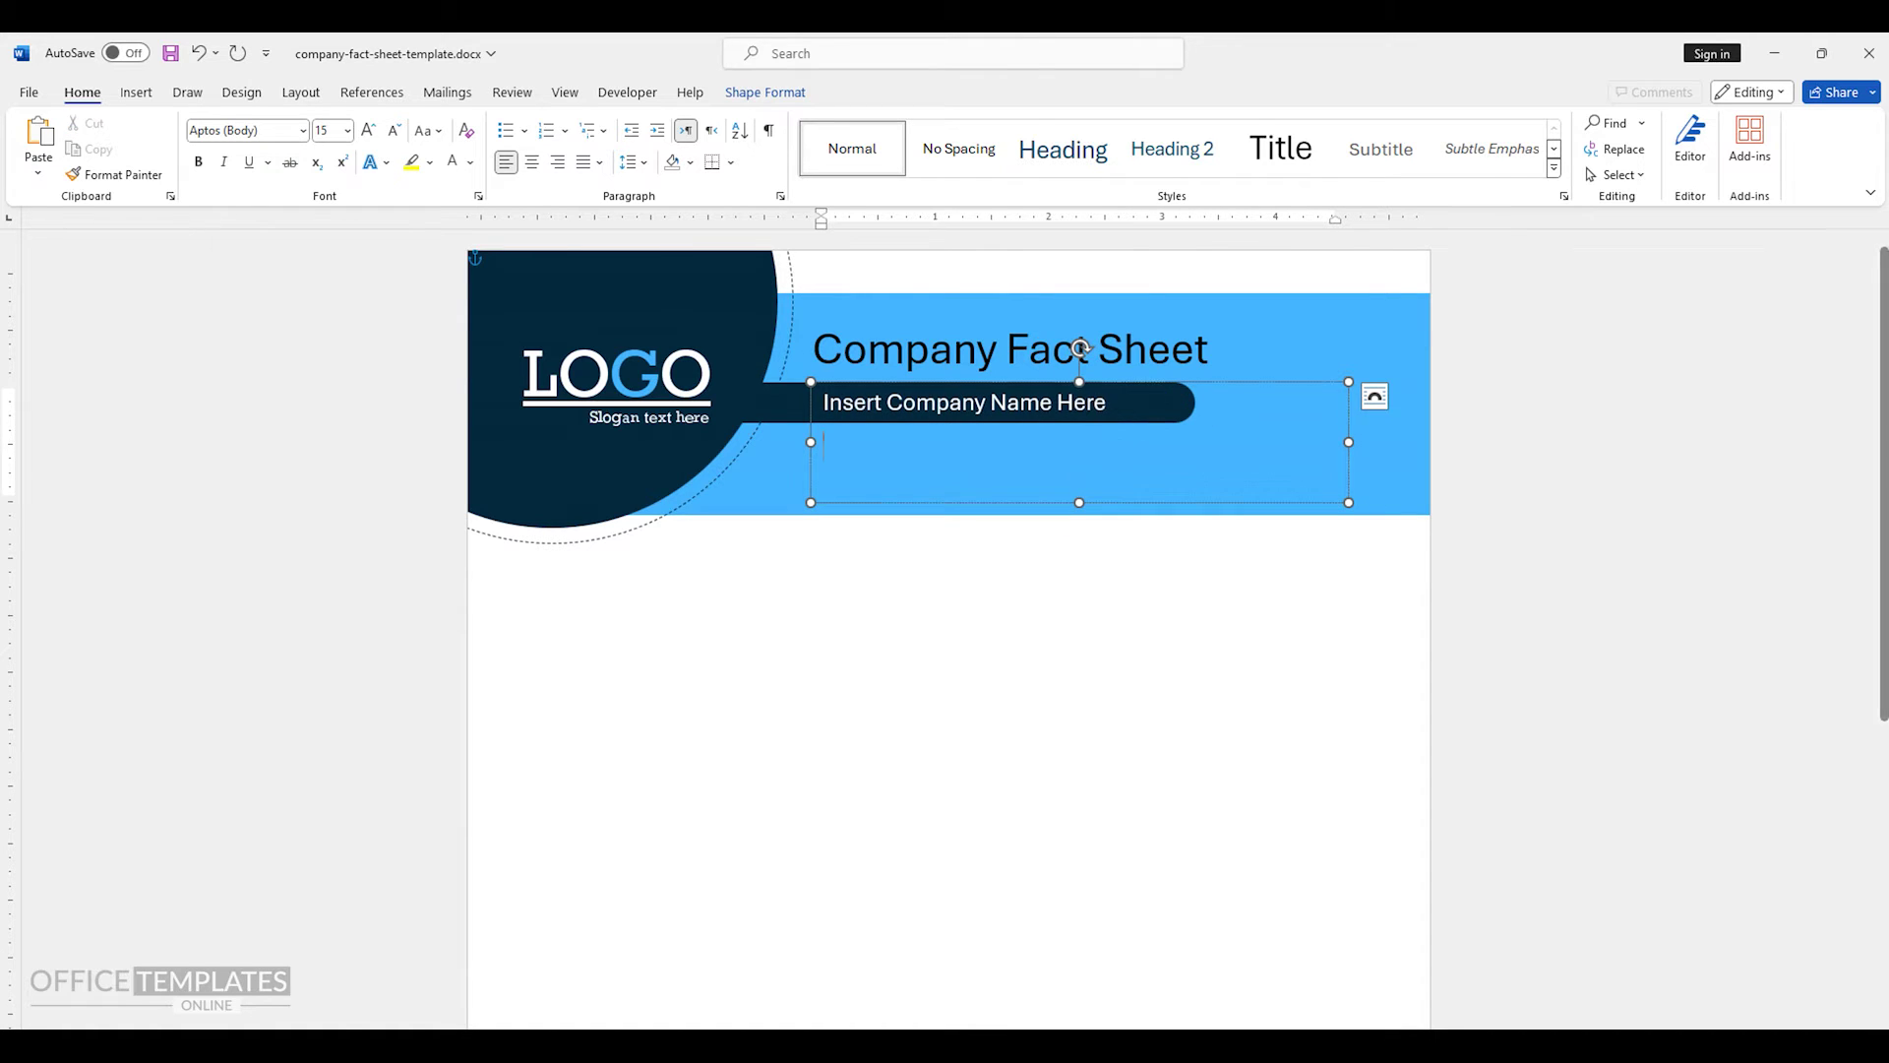
- Set the company overview paragraph to 11 pt
left_click(906, 449)
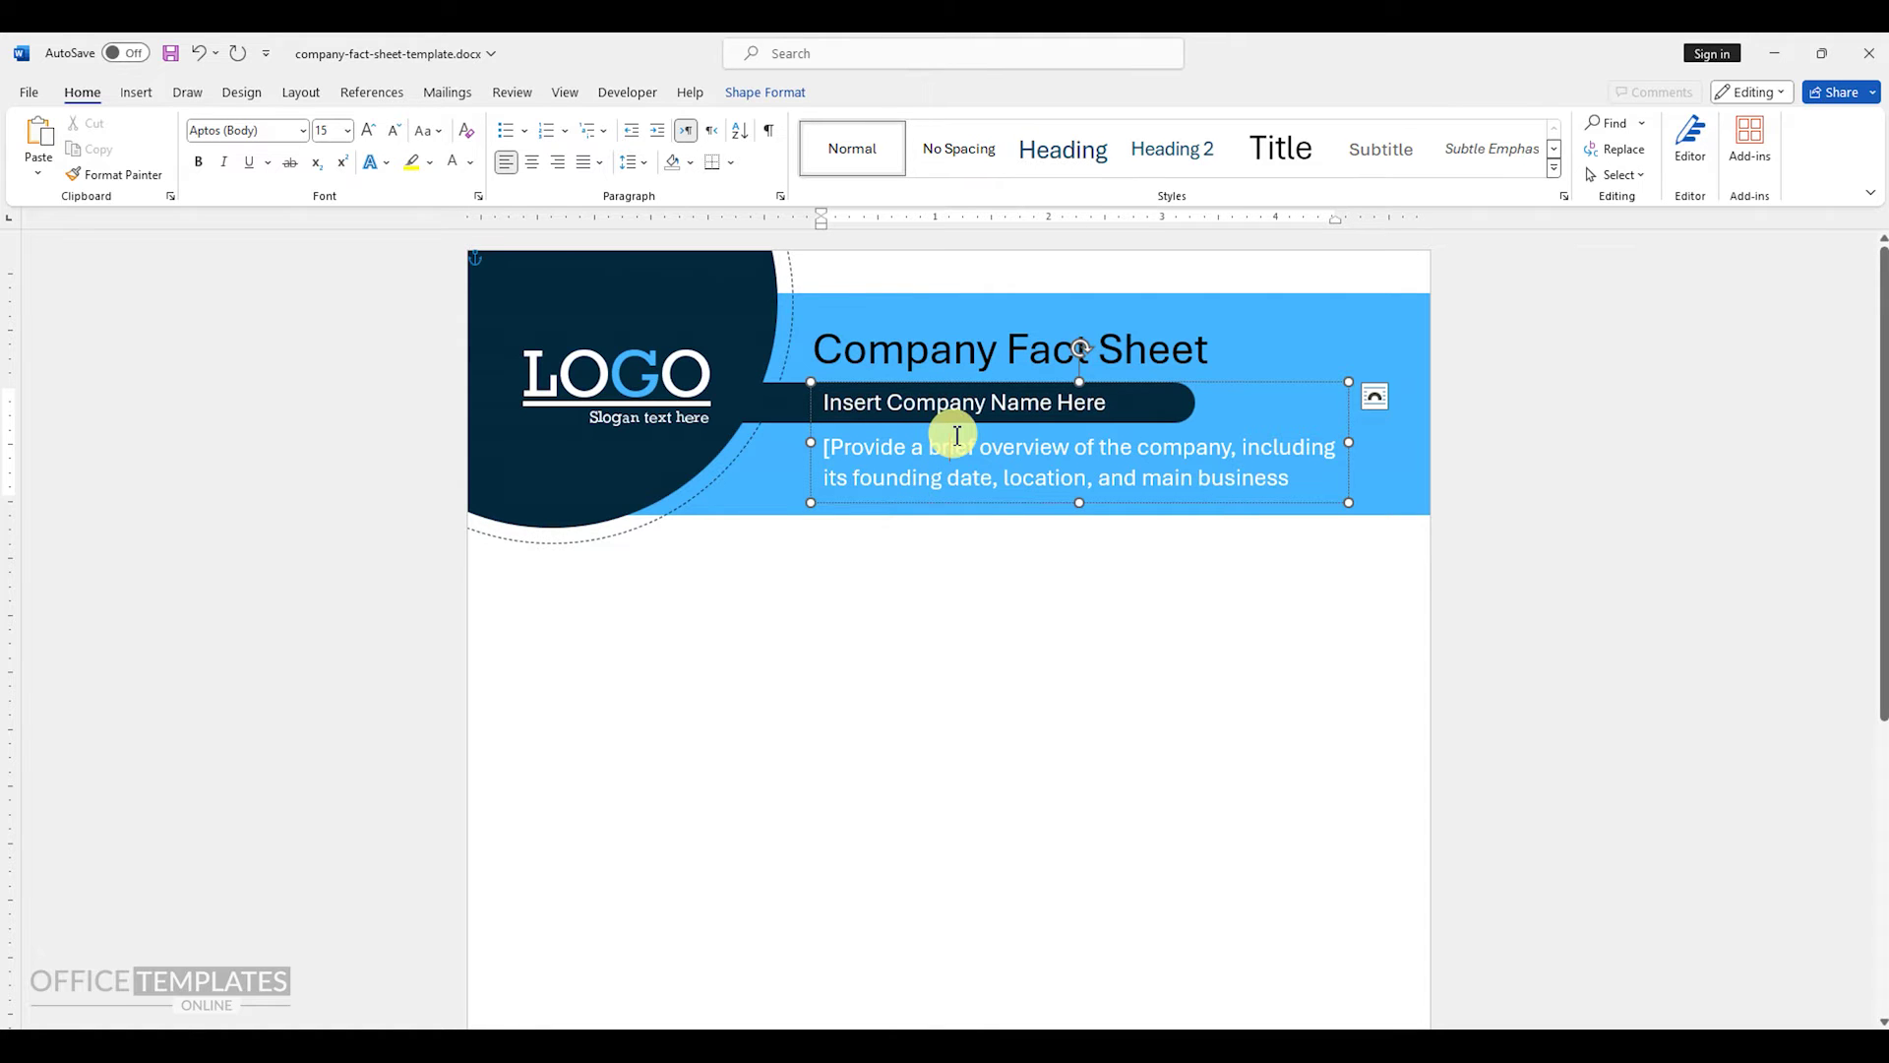
left_click(956, 435)
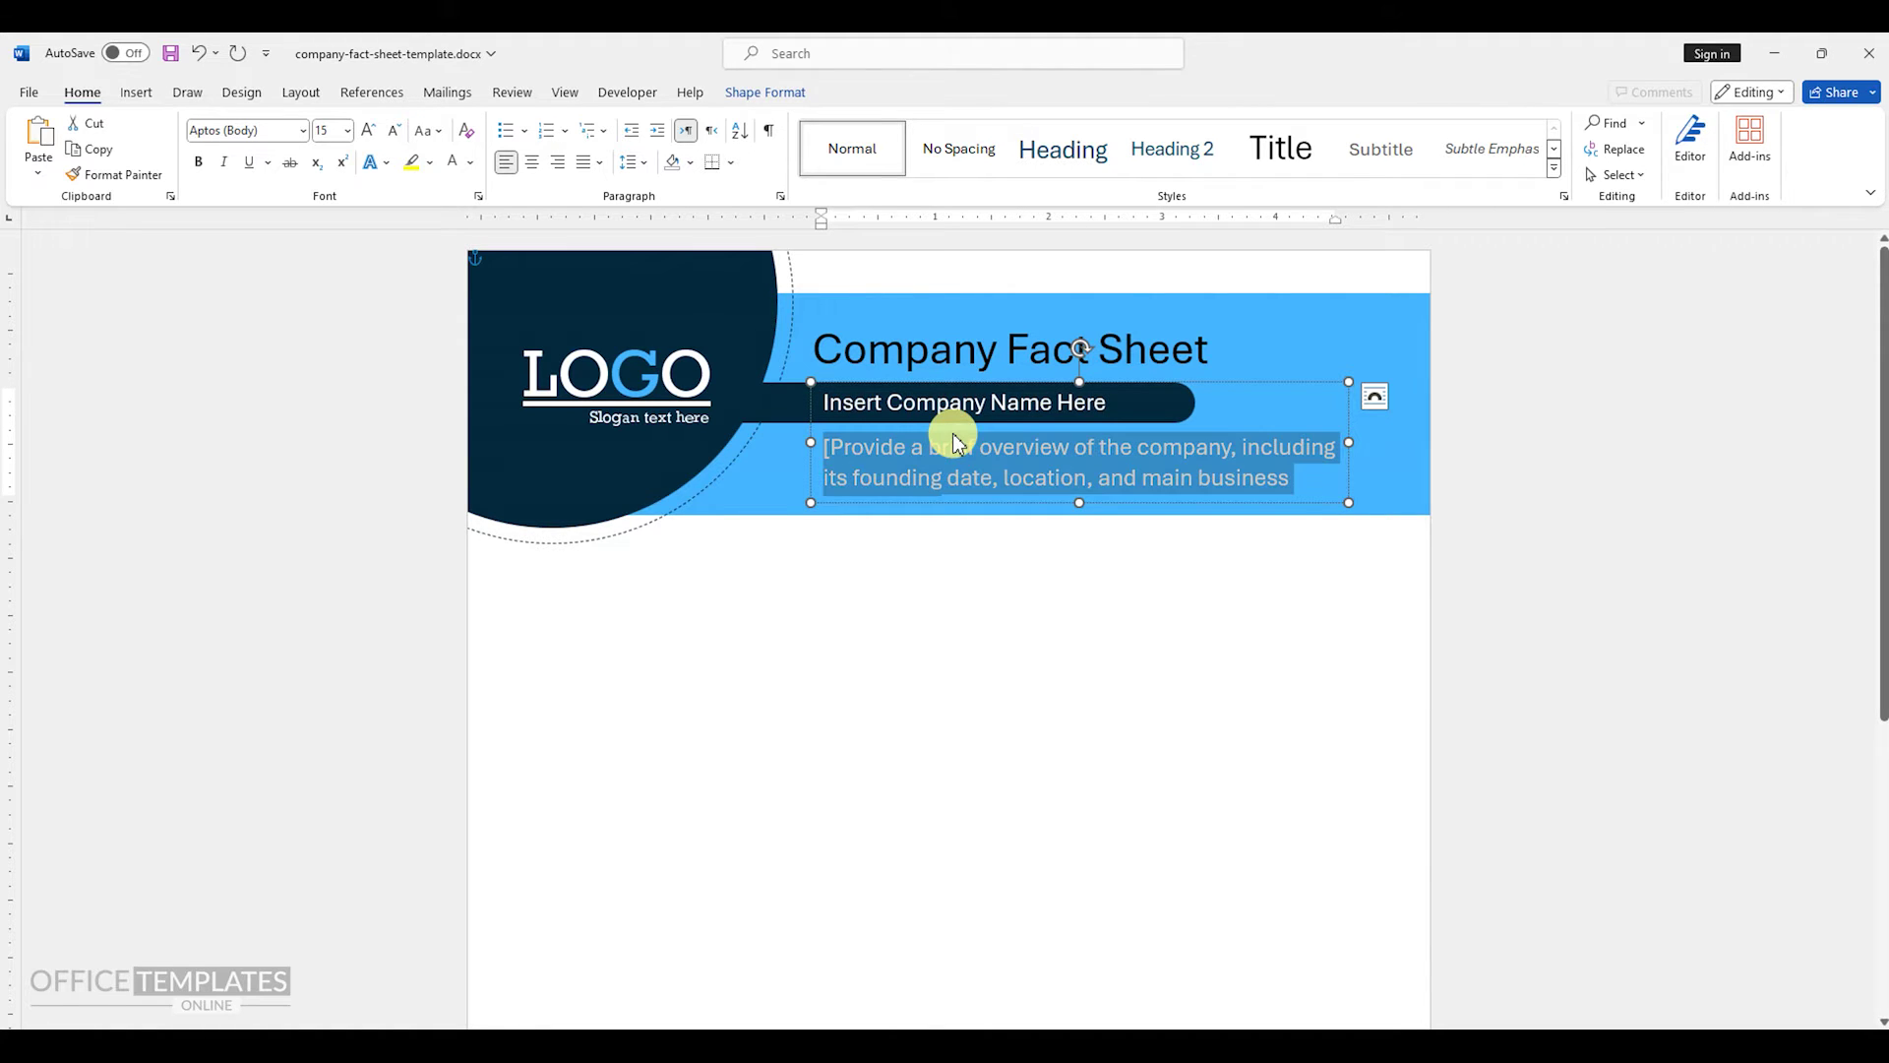
left_click(328, 130)
type("11")
key("Return")
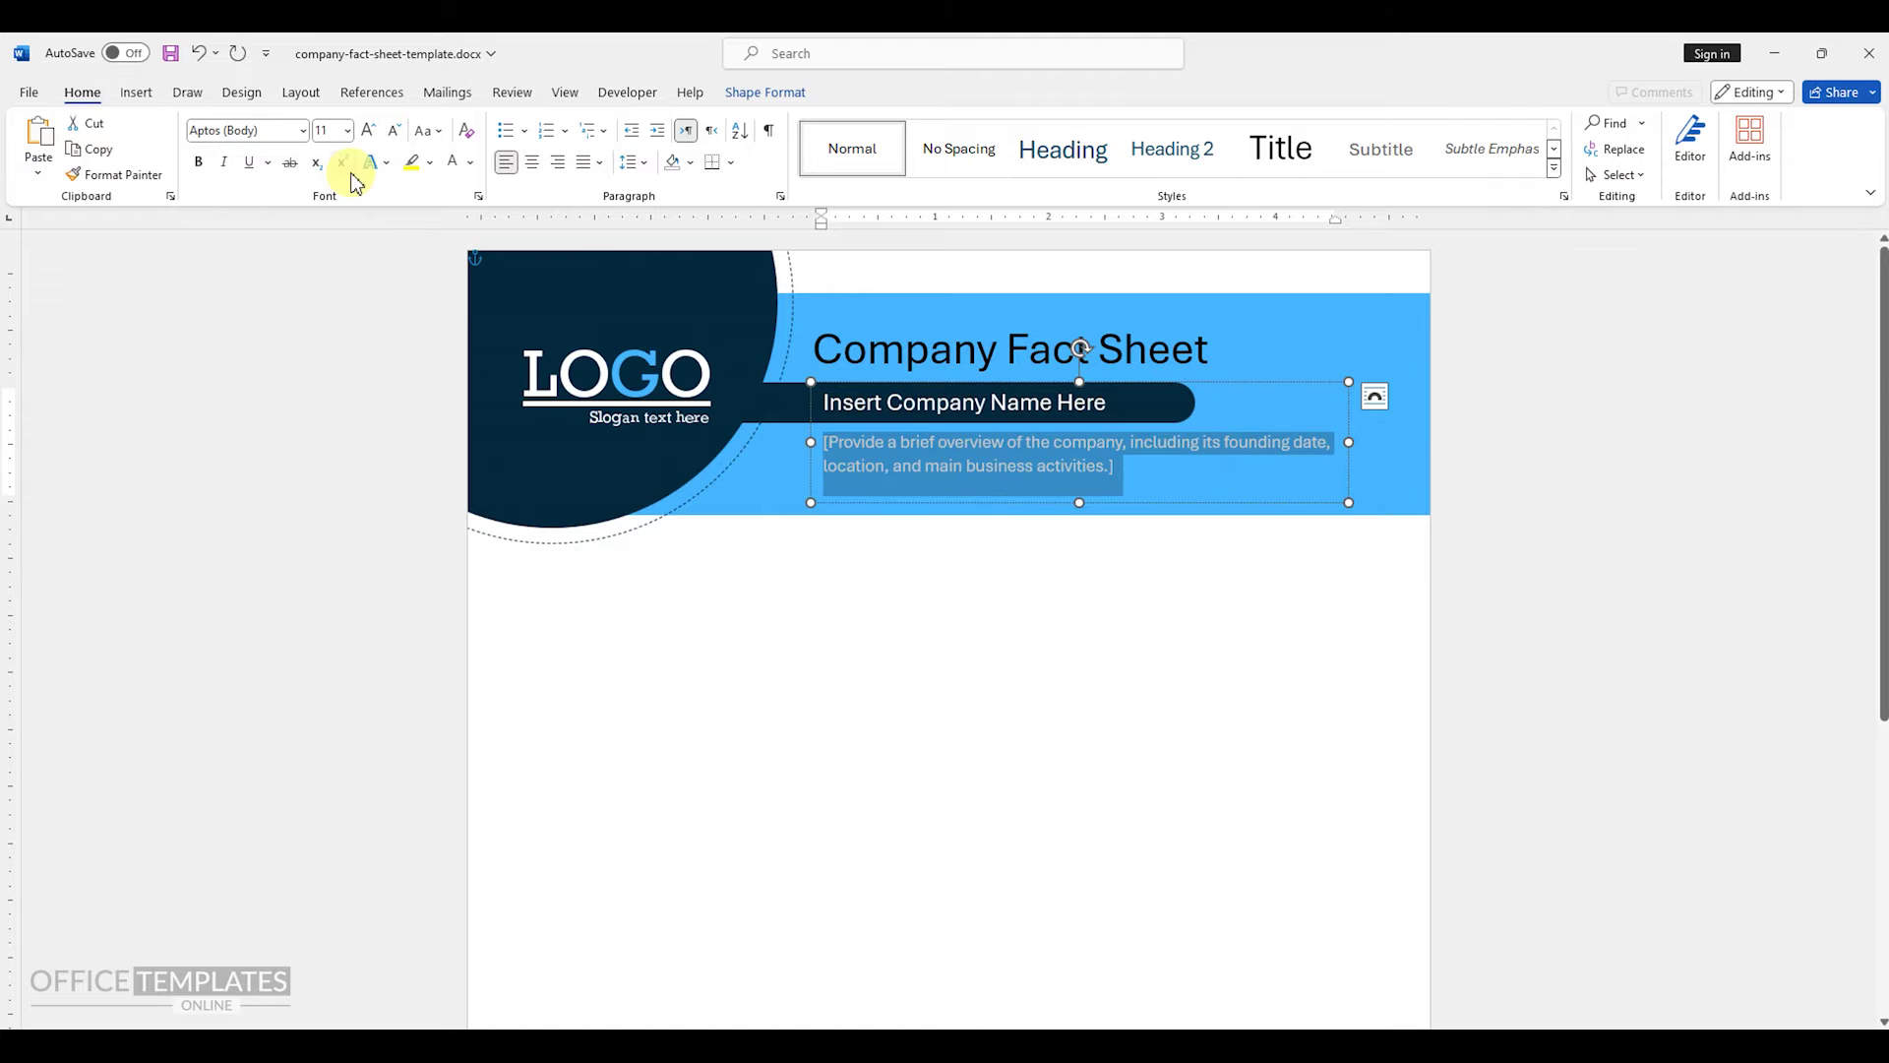
left_click(1156, 470)
left_click(1176, 566)
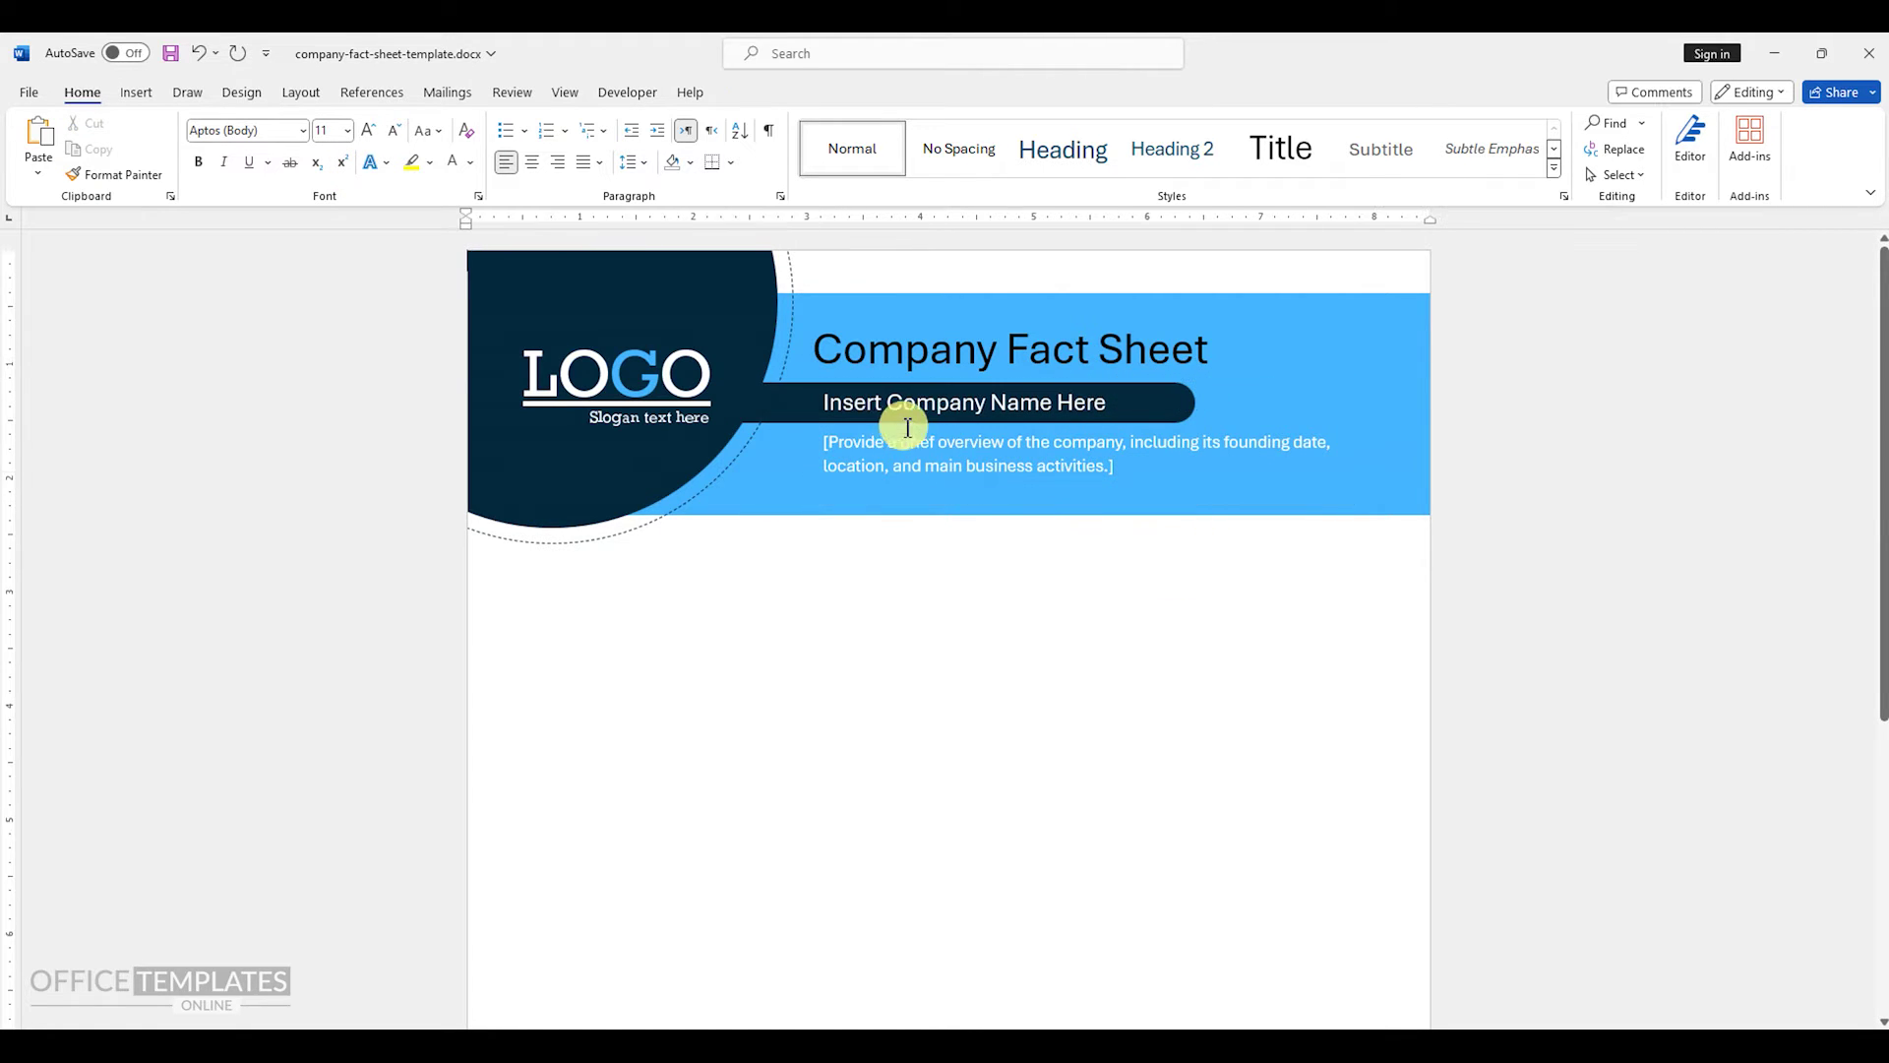
- Nudge the title, name bar and overview box down one step together
left_click(882, 450)
left_click(865, 371, "shift")
left_click(785, 403, "shift")
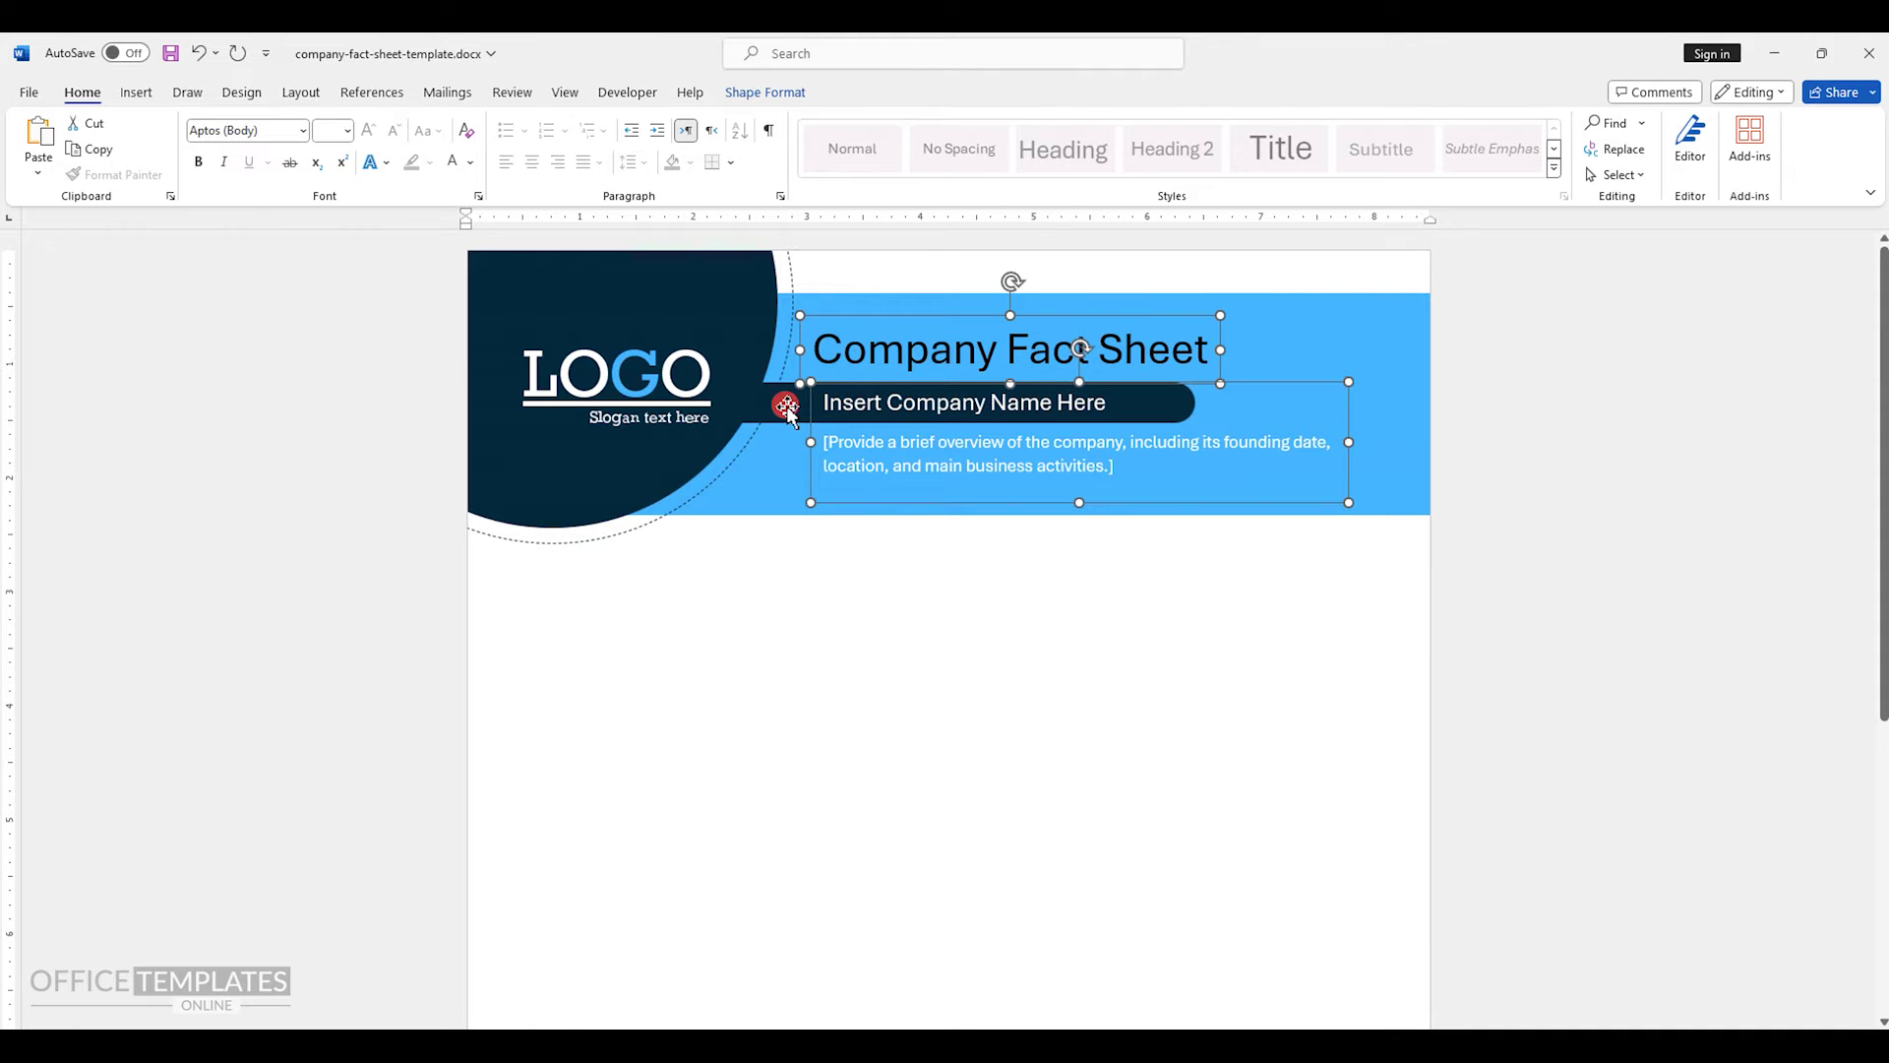
key("Down")
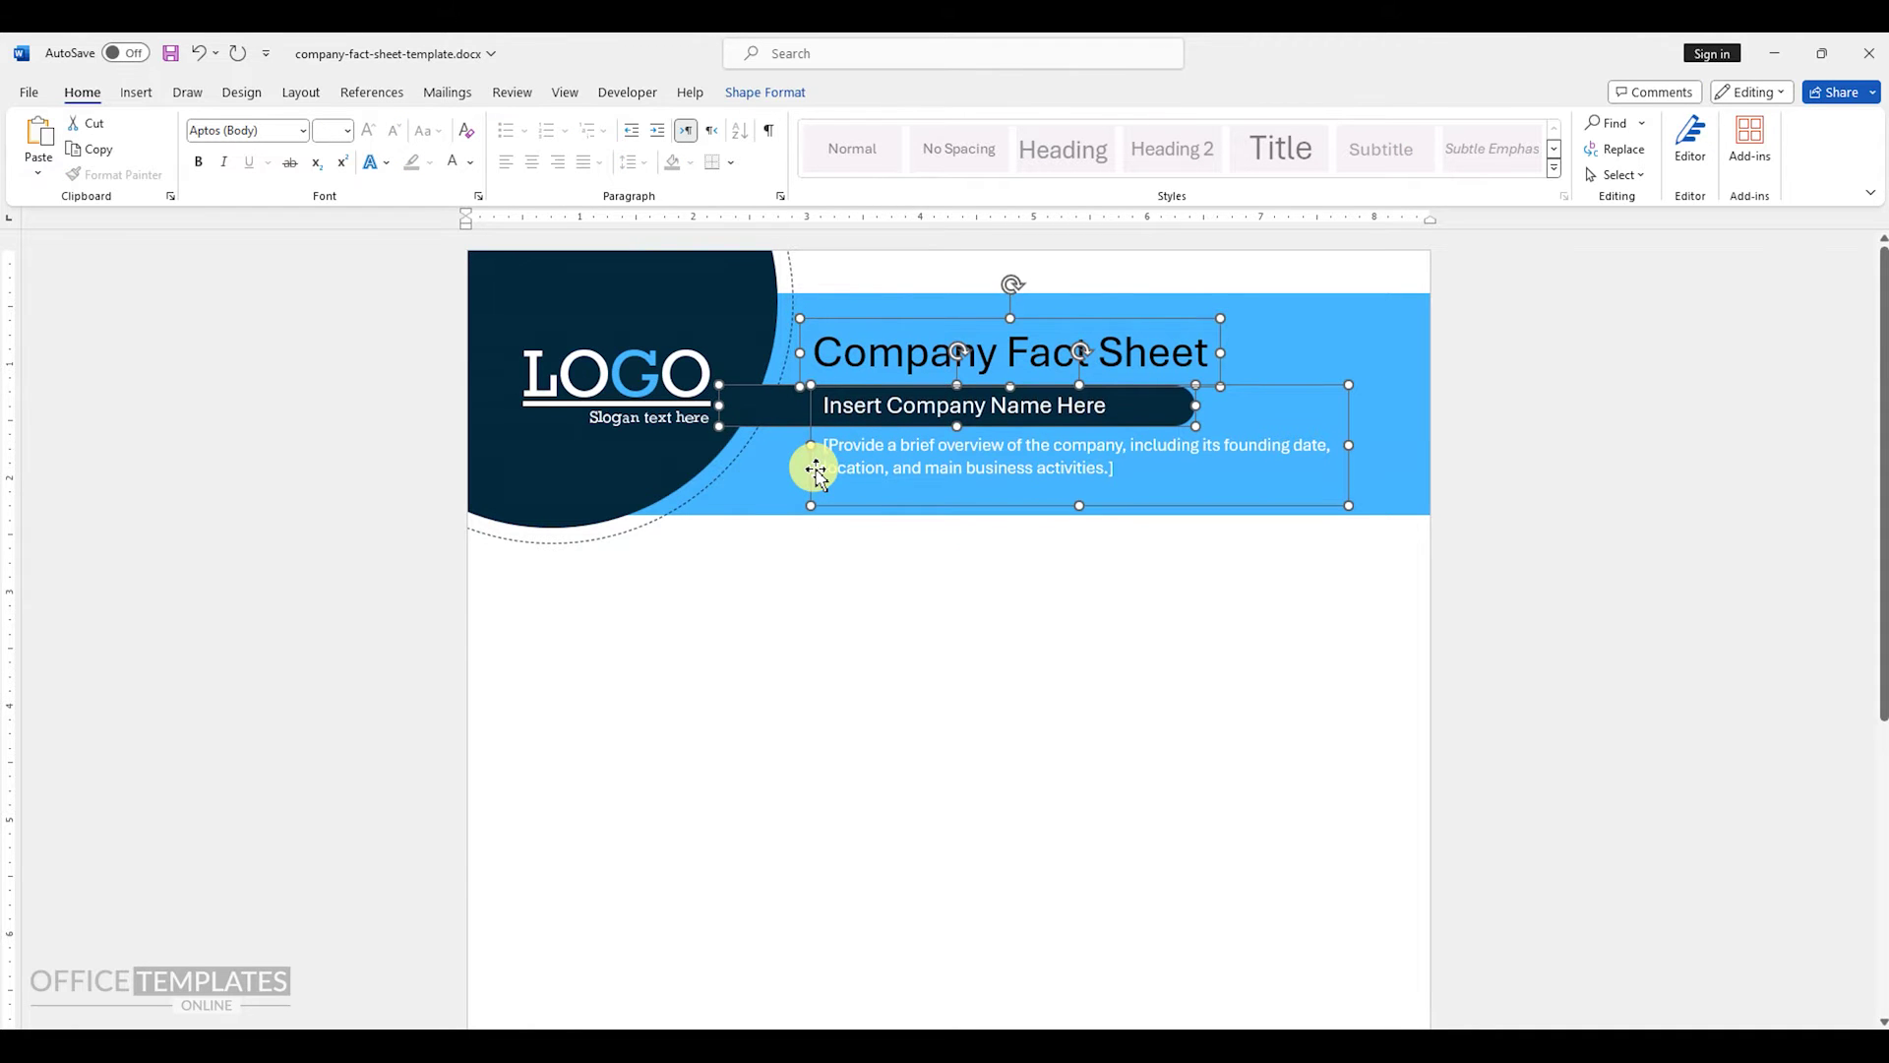
left_click(904, 569)
scroll(879, 546, "down", 2)
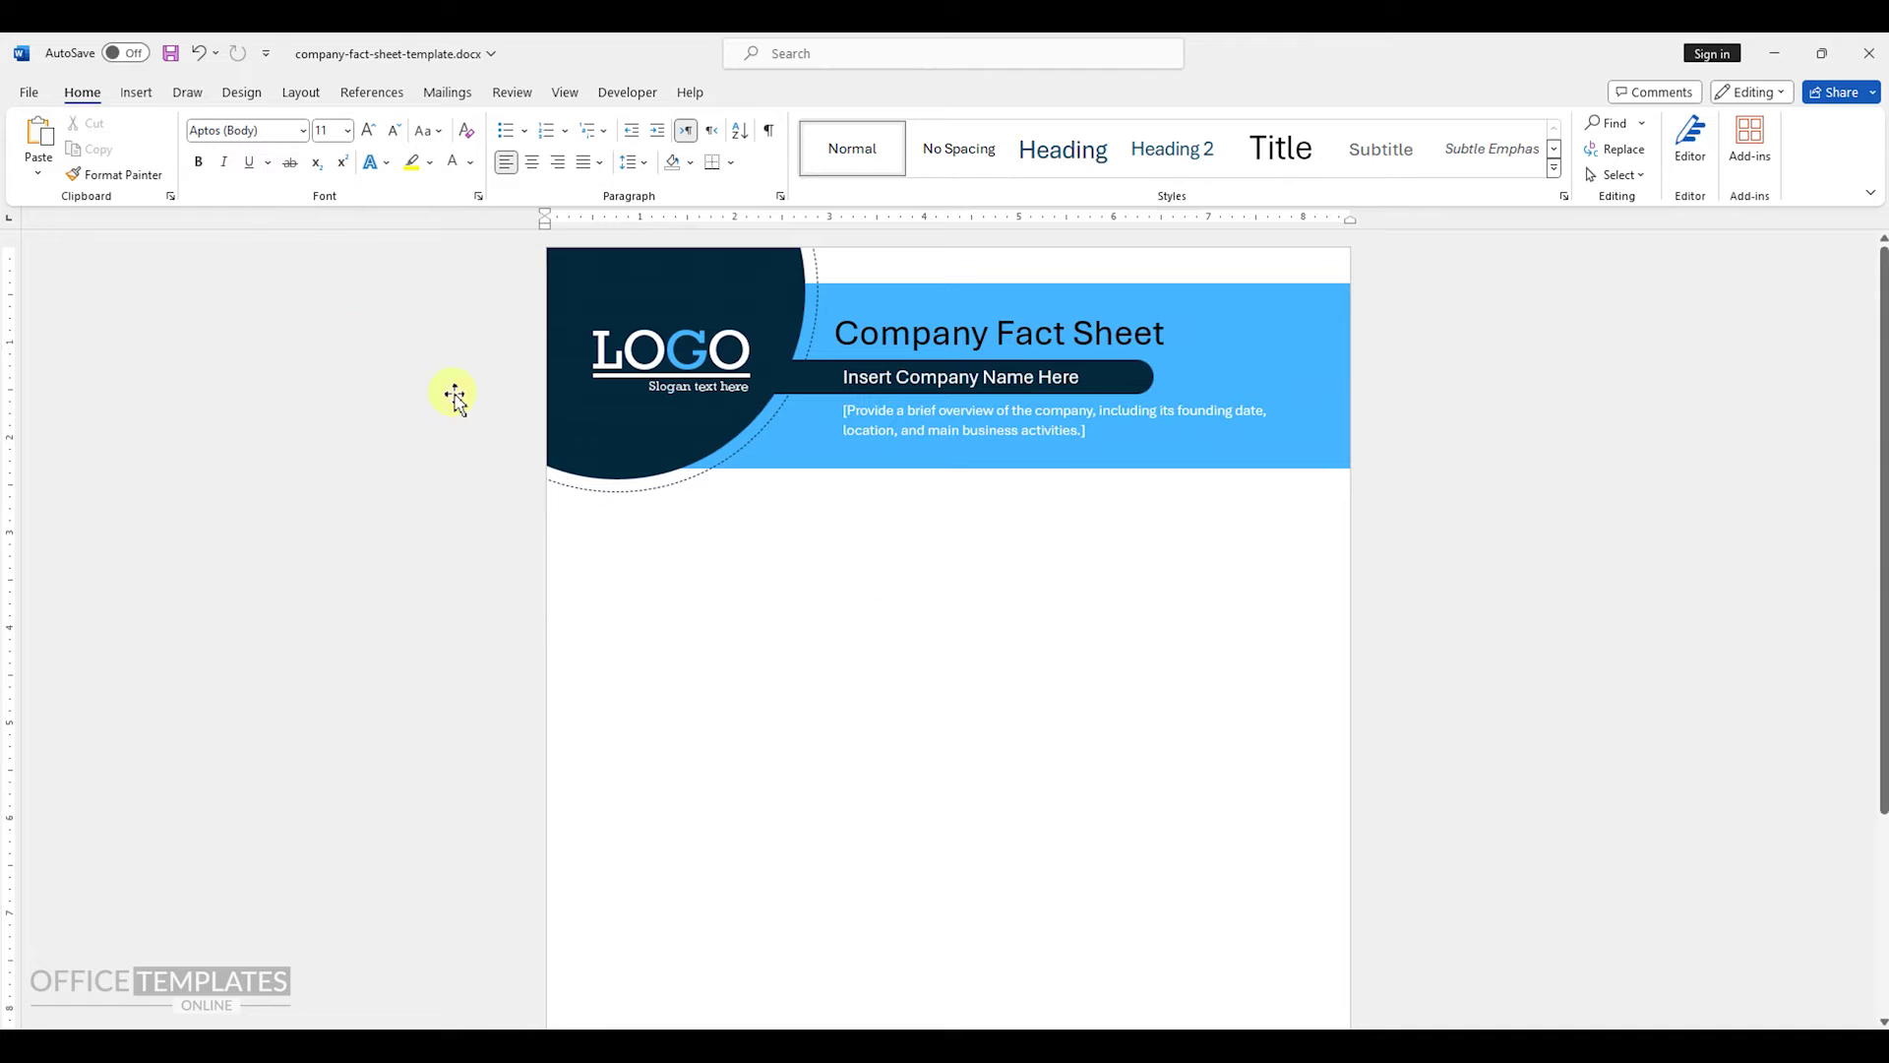
- Draw a rounded rectangle below the header and round its corners into a pill
left_click(136, 93)
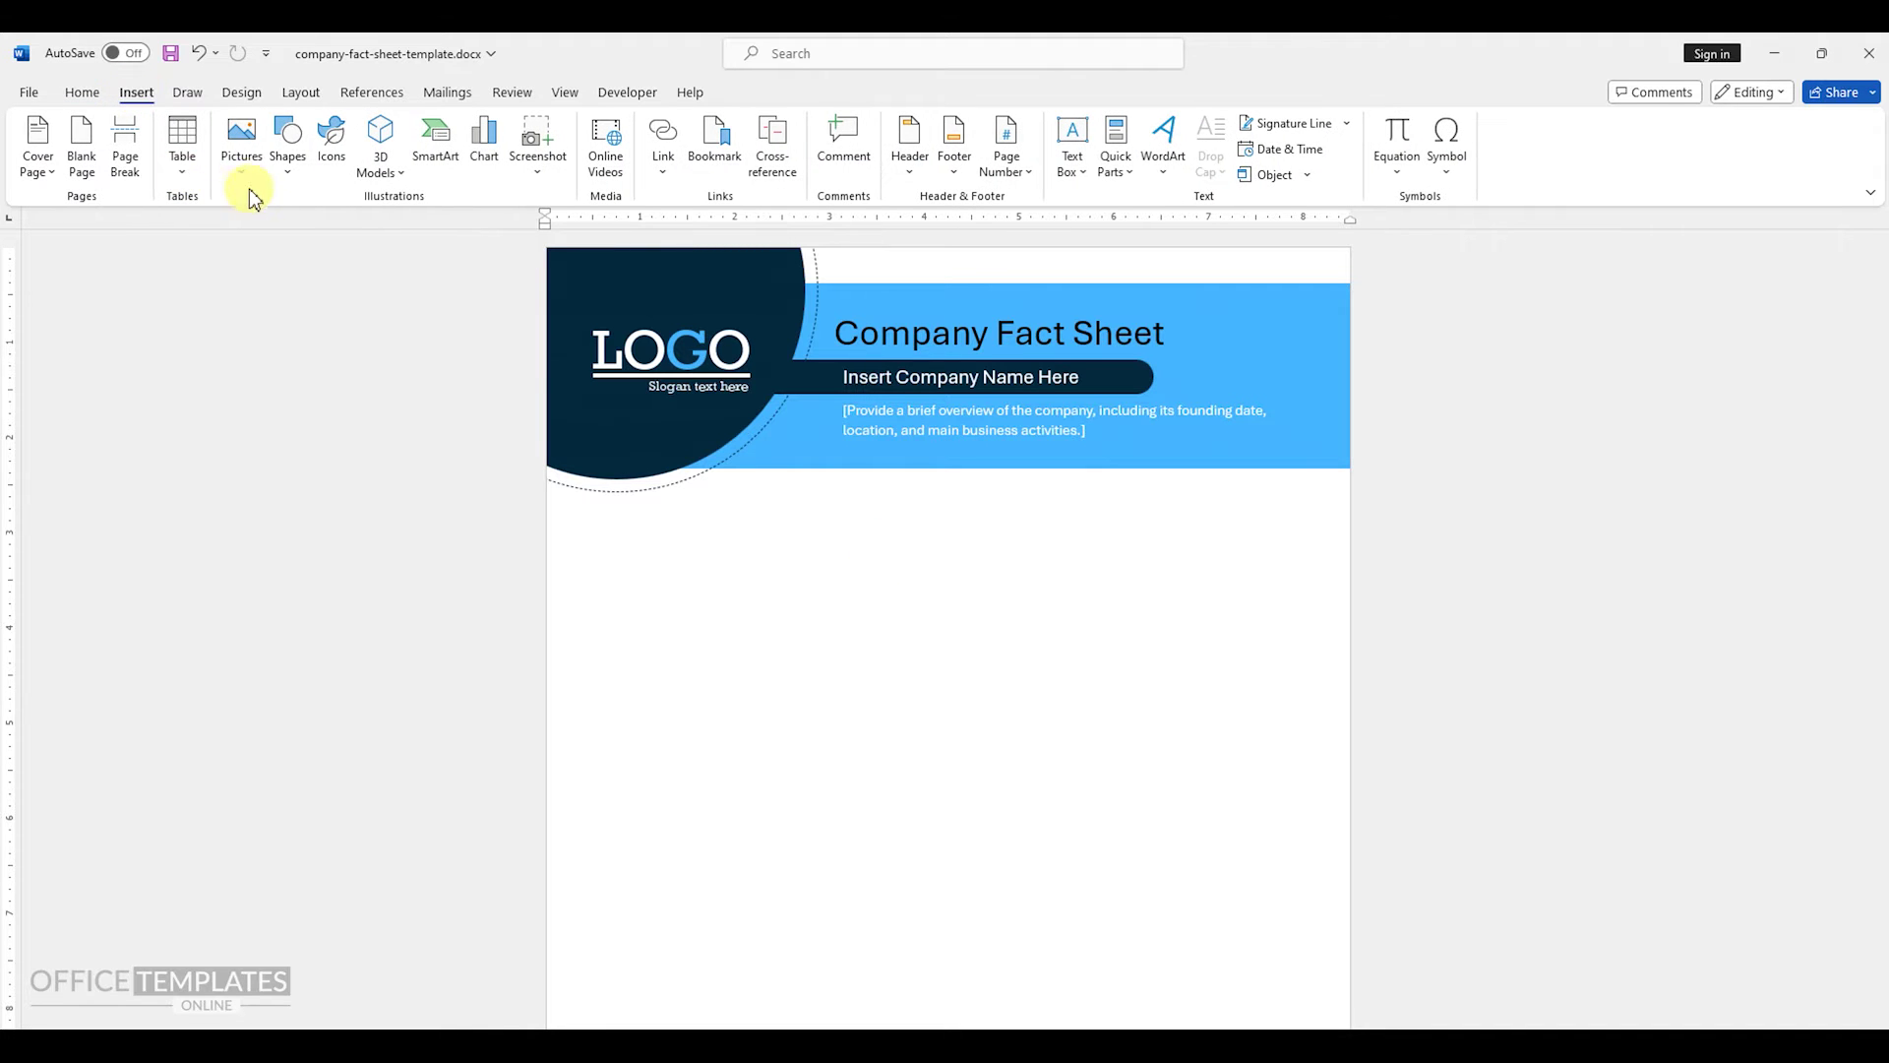
left_click(288, 146)
left_click(376, 223)
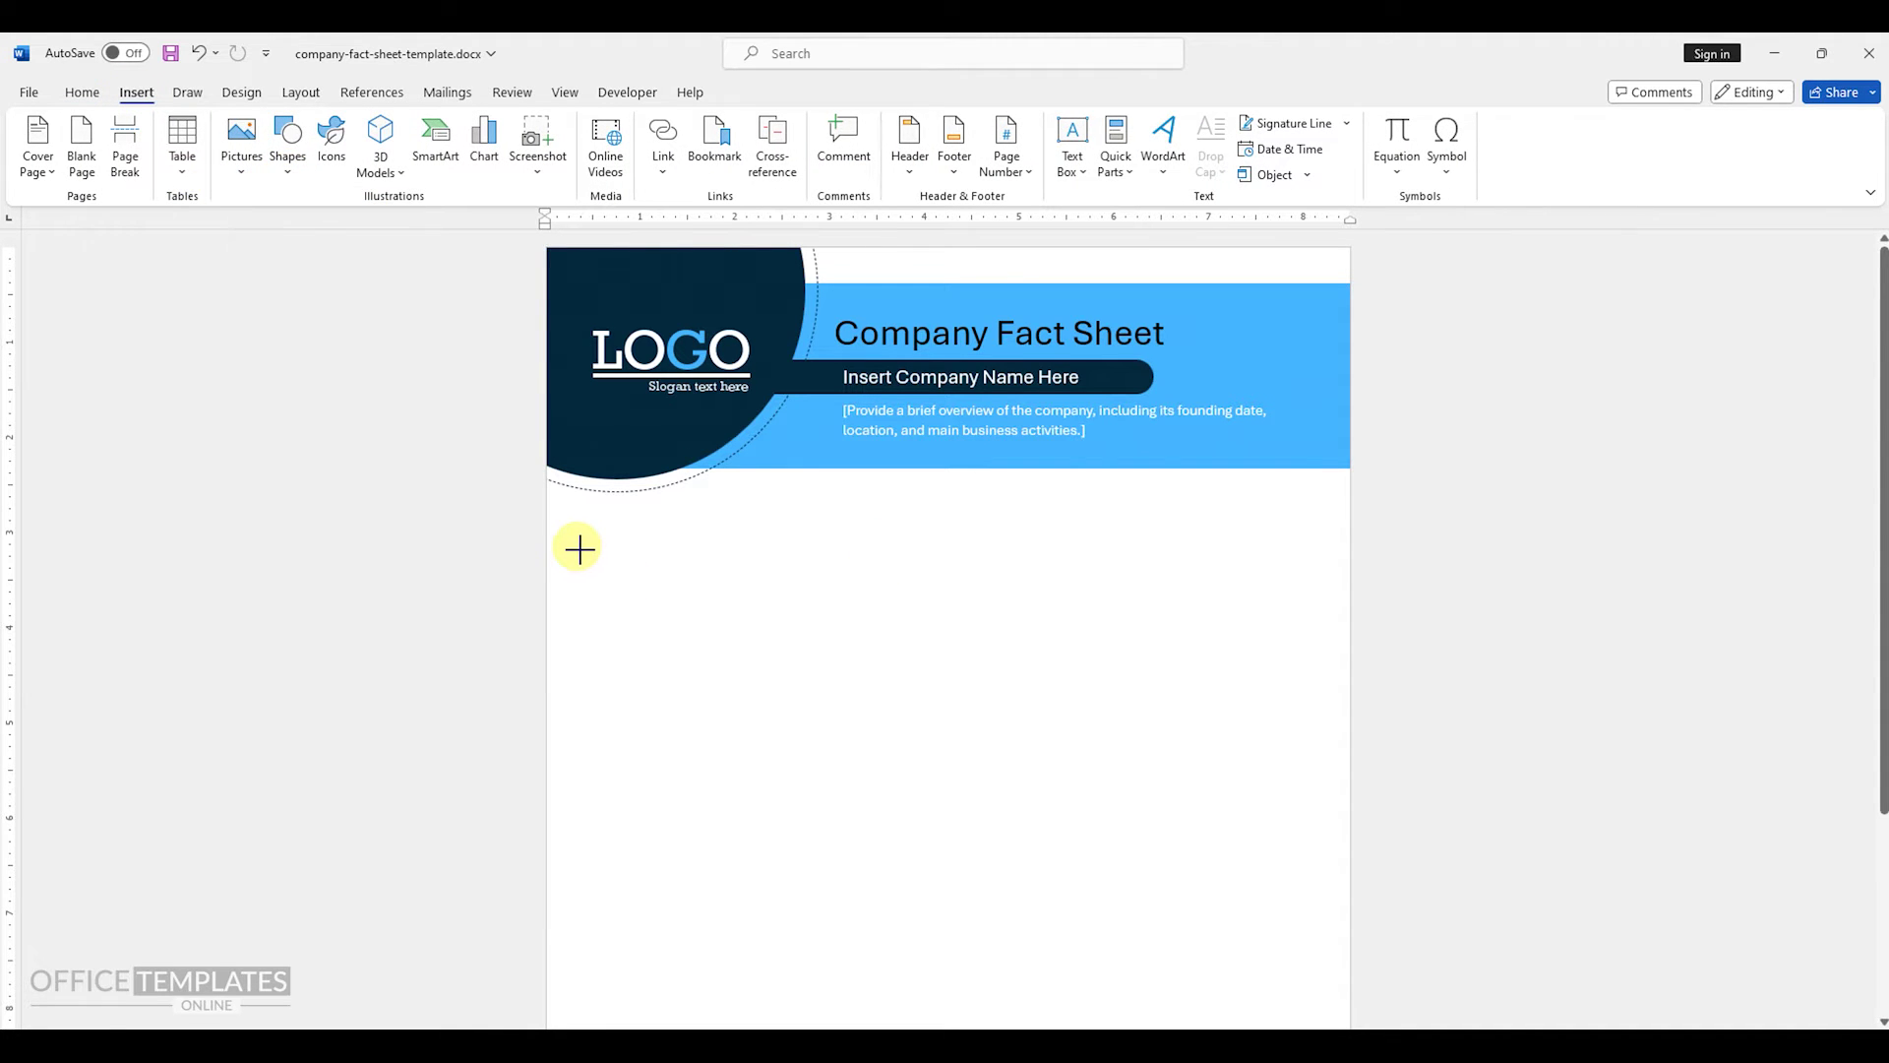
left_click(621, 562)
left_click_drag(712, 608, 859, 610)
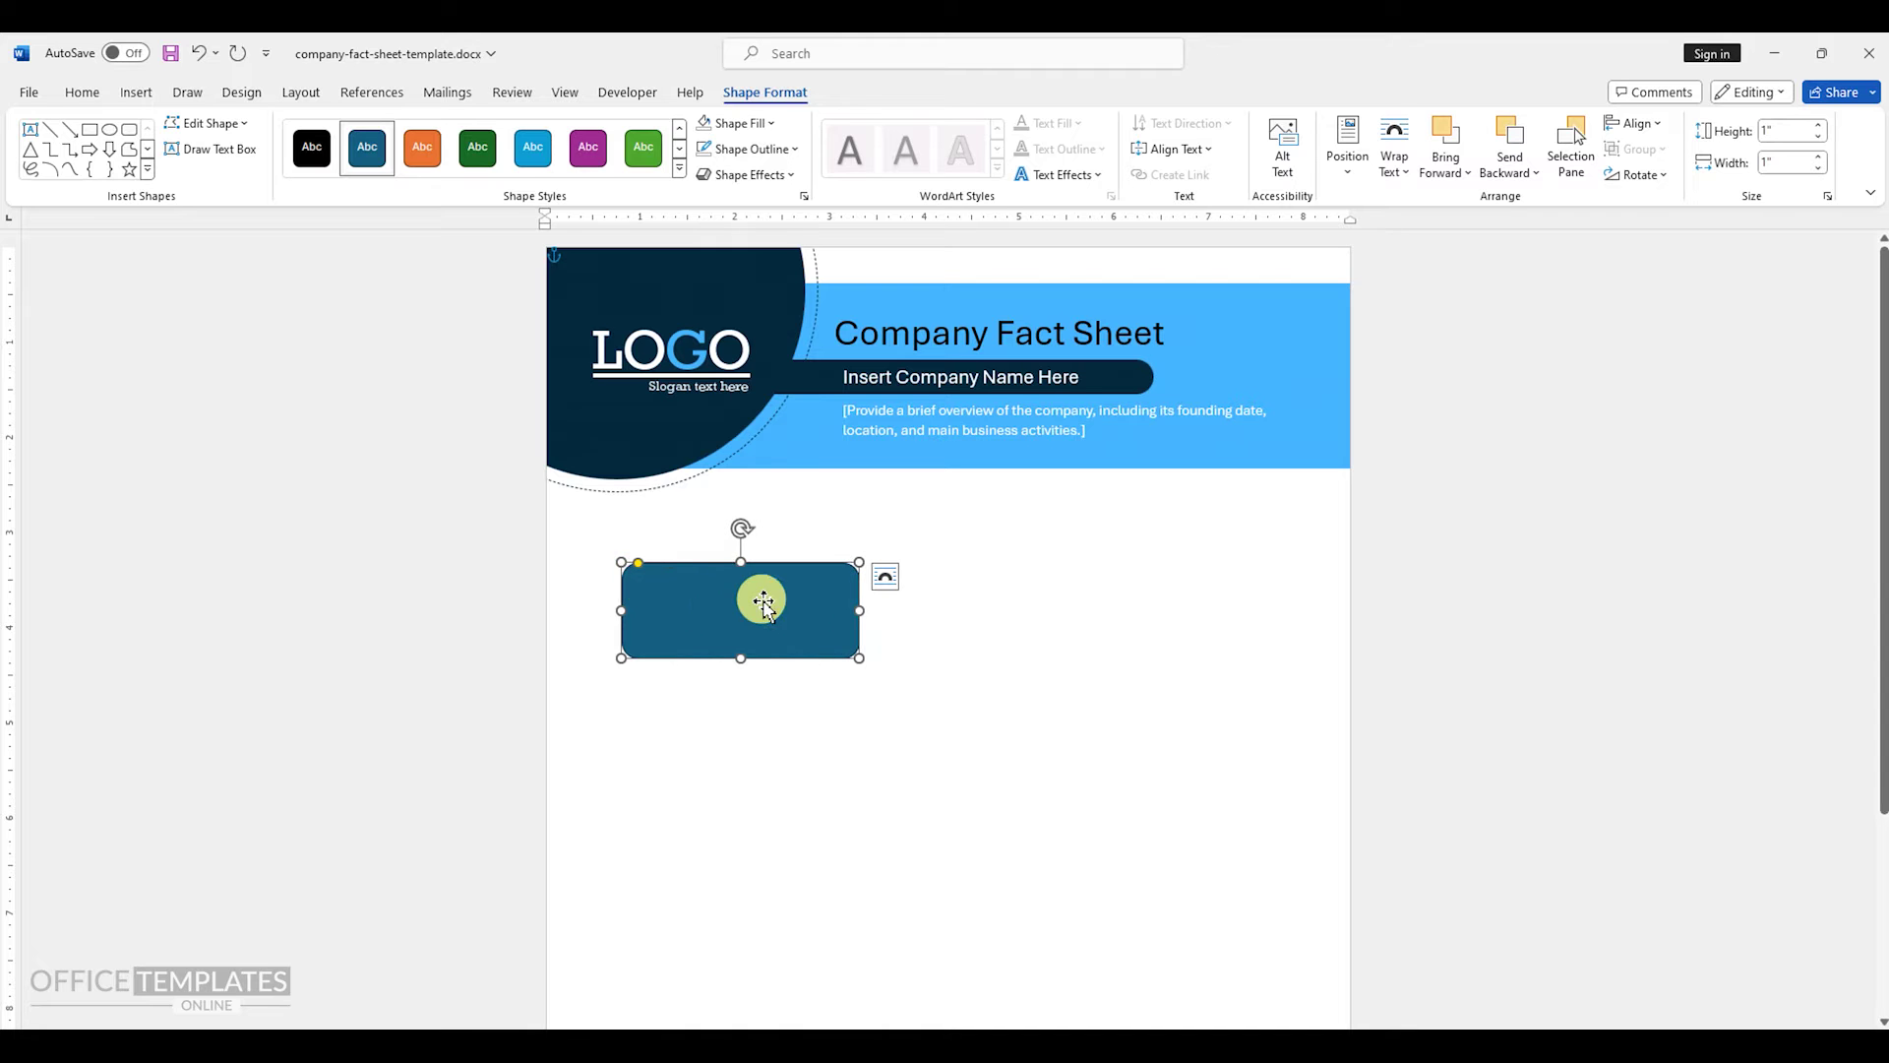
left_click_drag(636, 568, 829, 577)
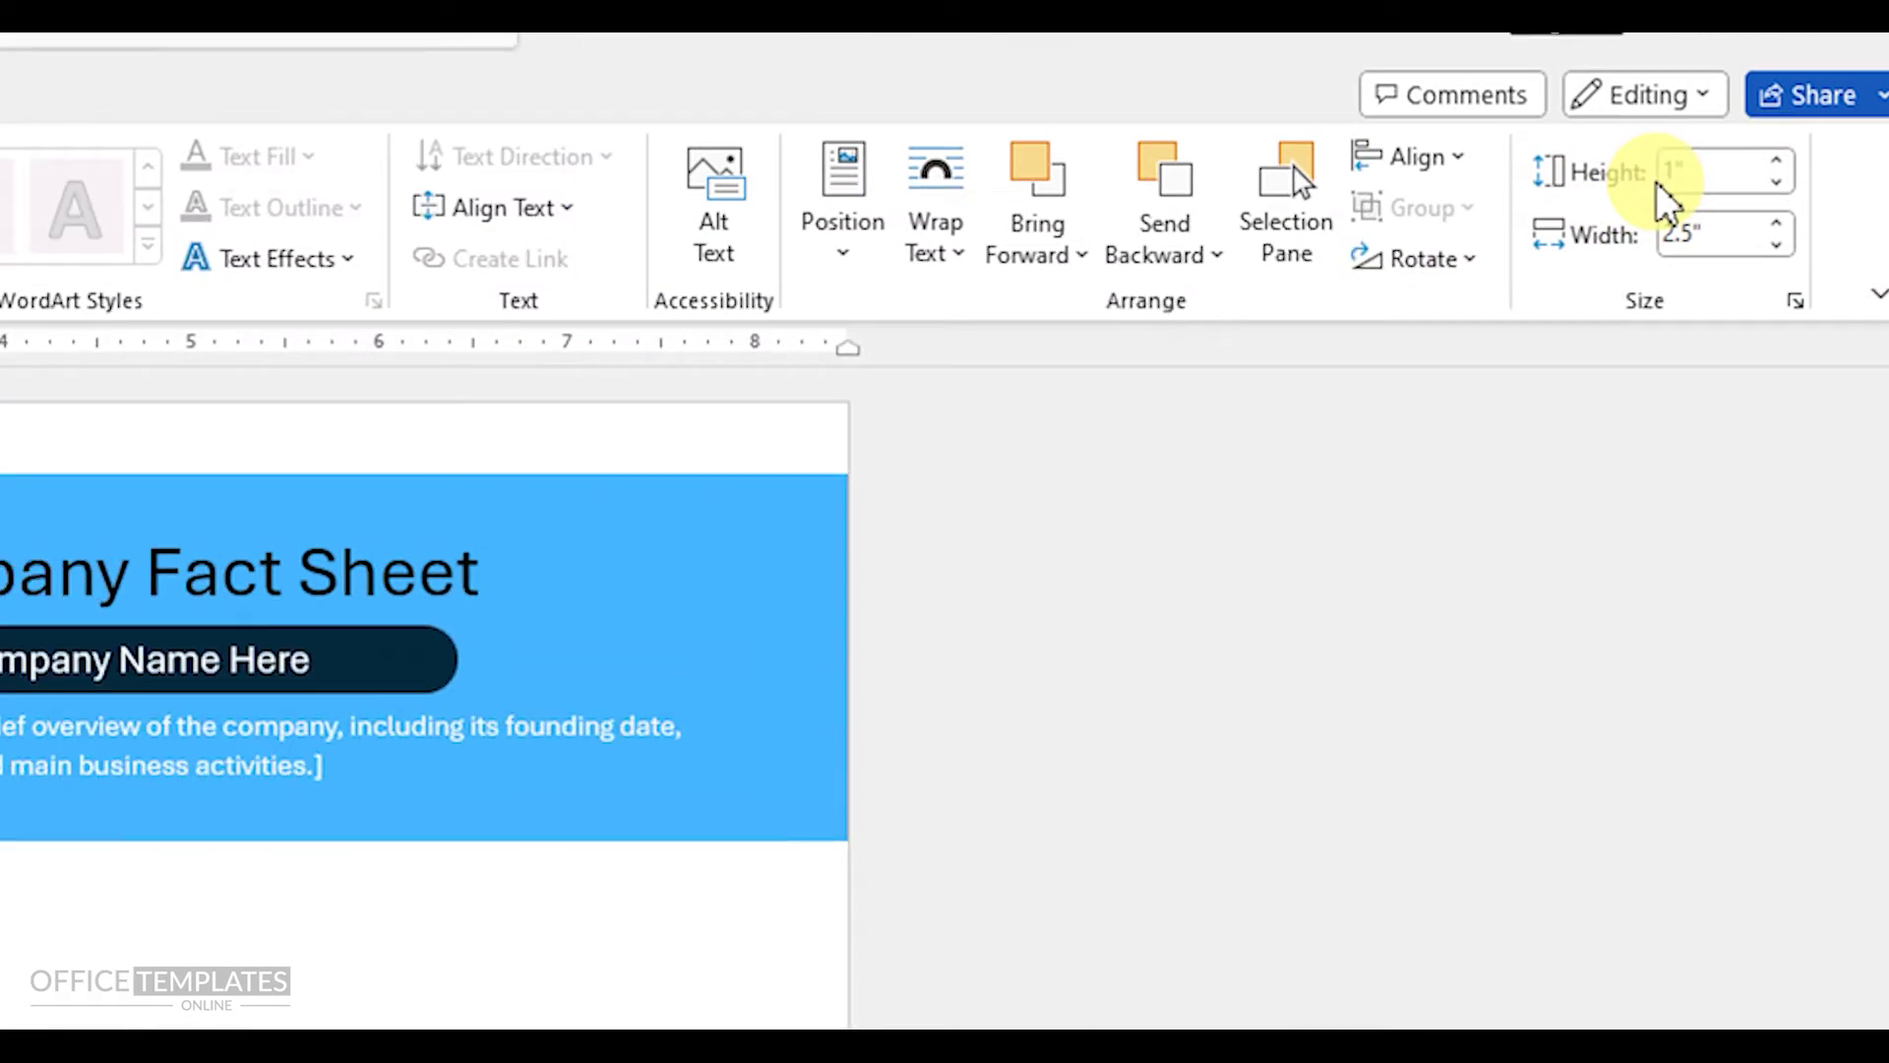
- Size the pill to 0.55" high by 3.94" wide and move it under the header
left_click(1789, 133)
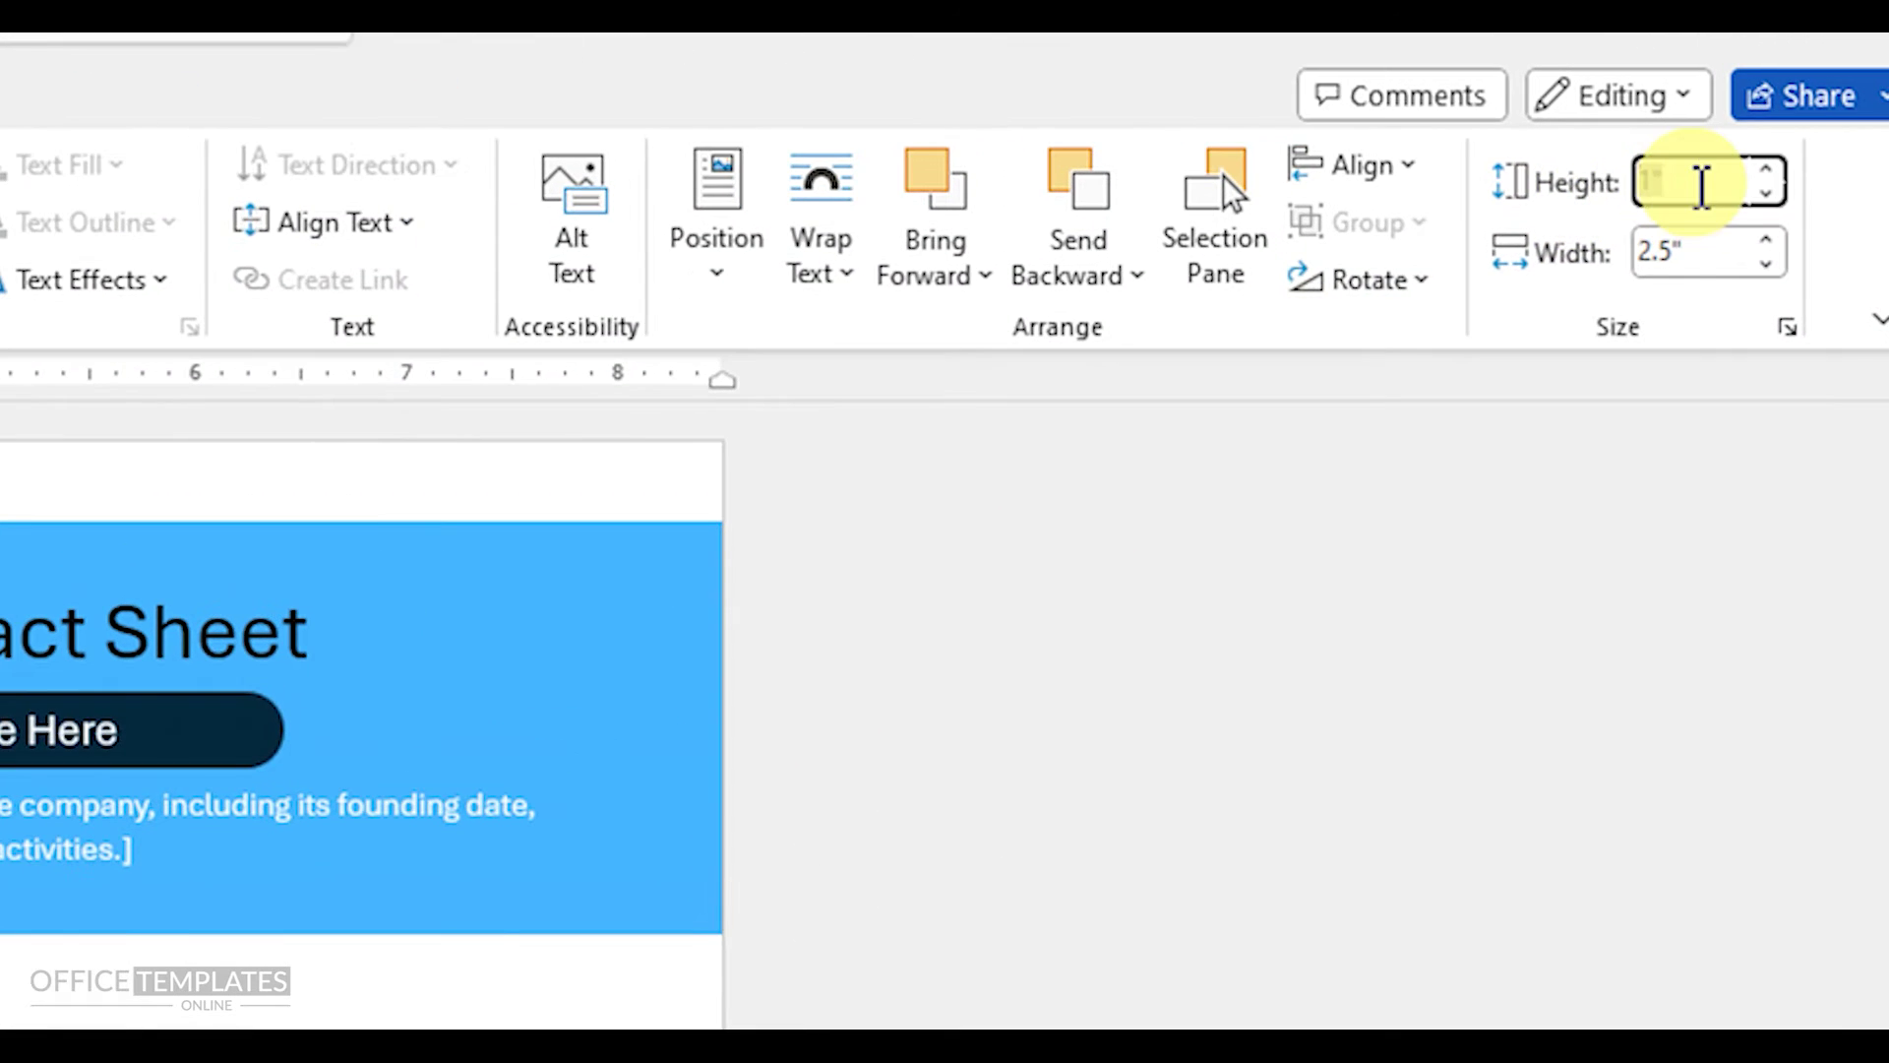
type("0.55")
key("Tab")
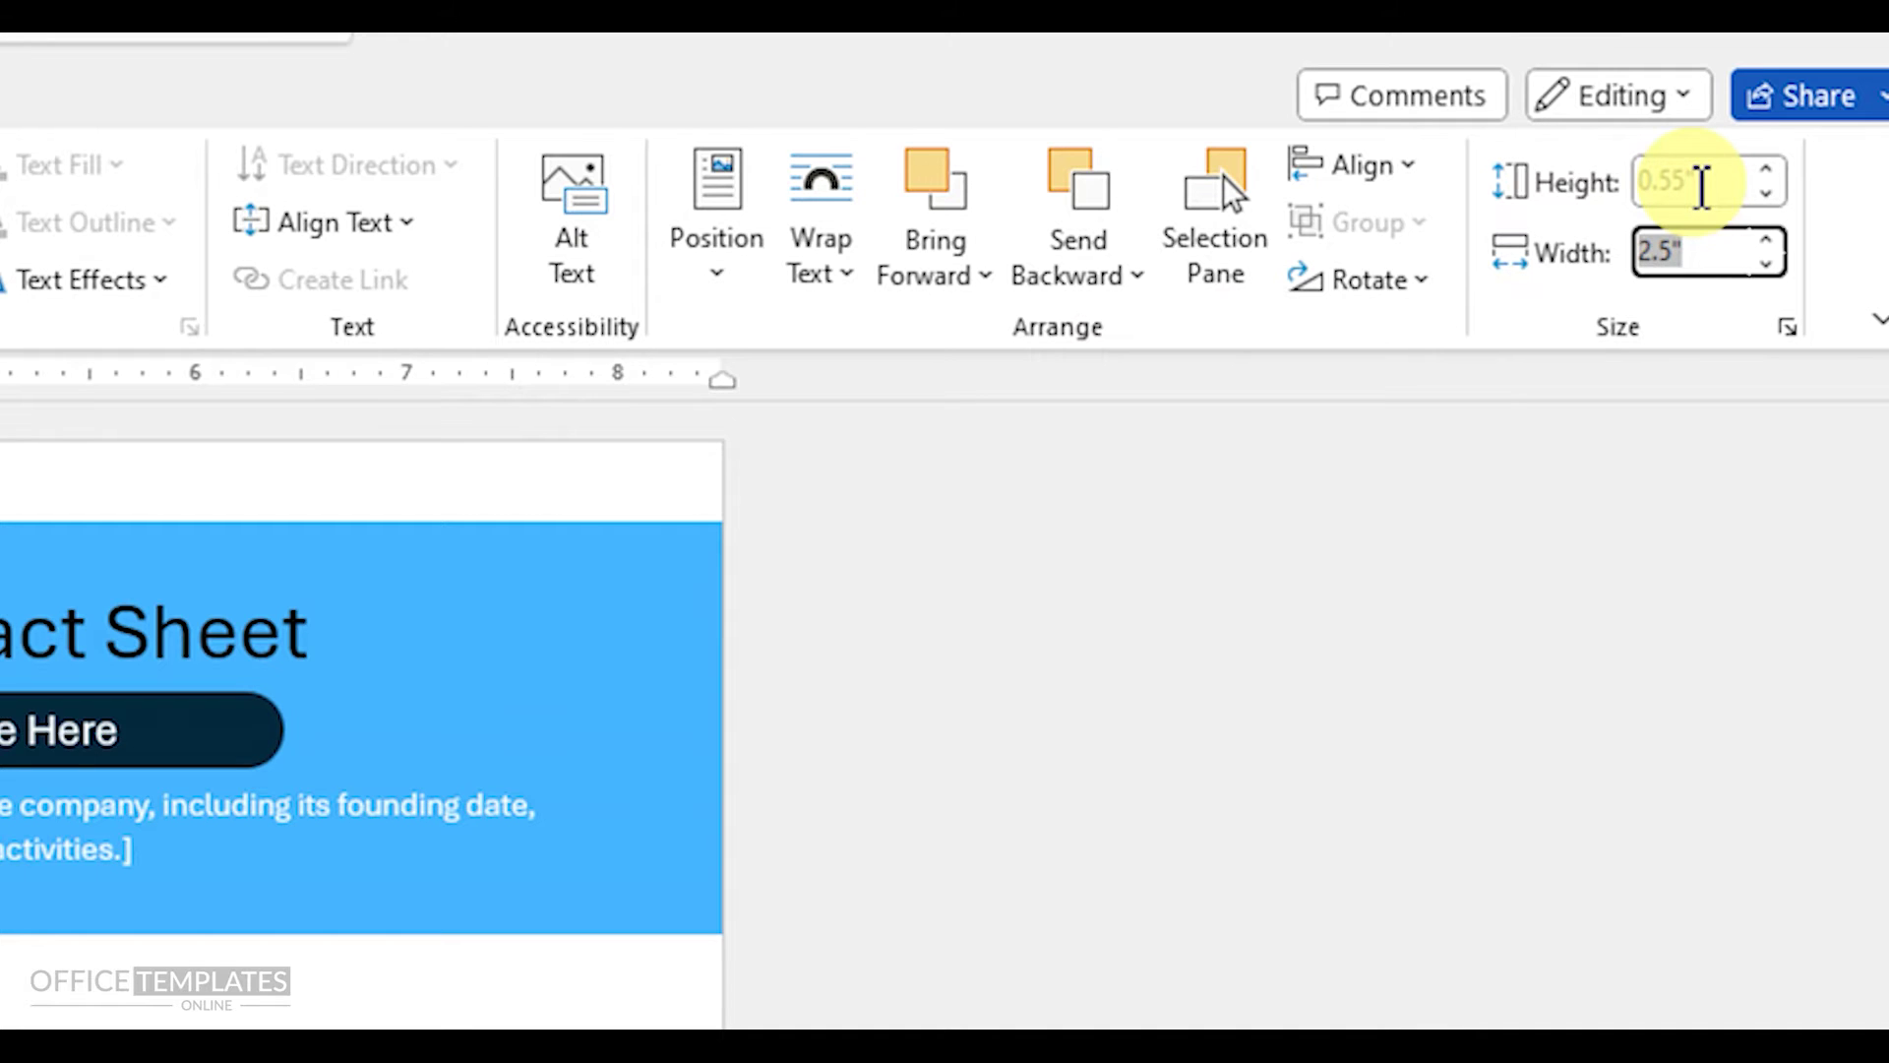
type("3.94")
key("Tab")
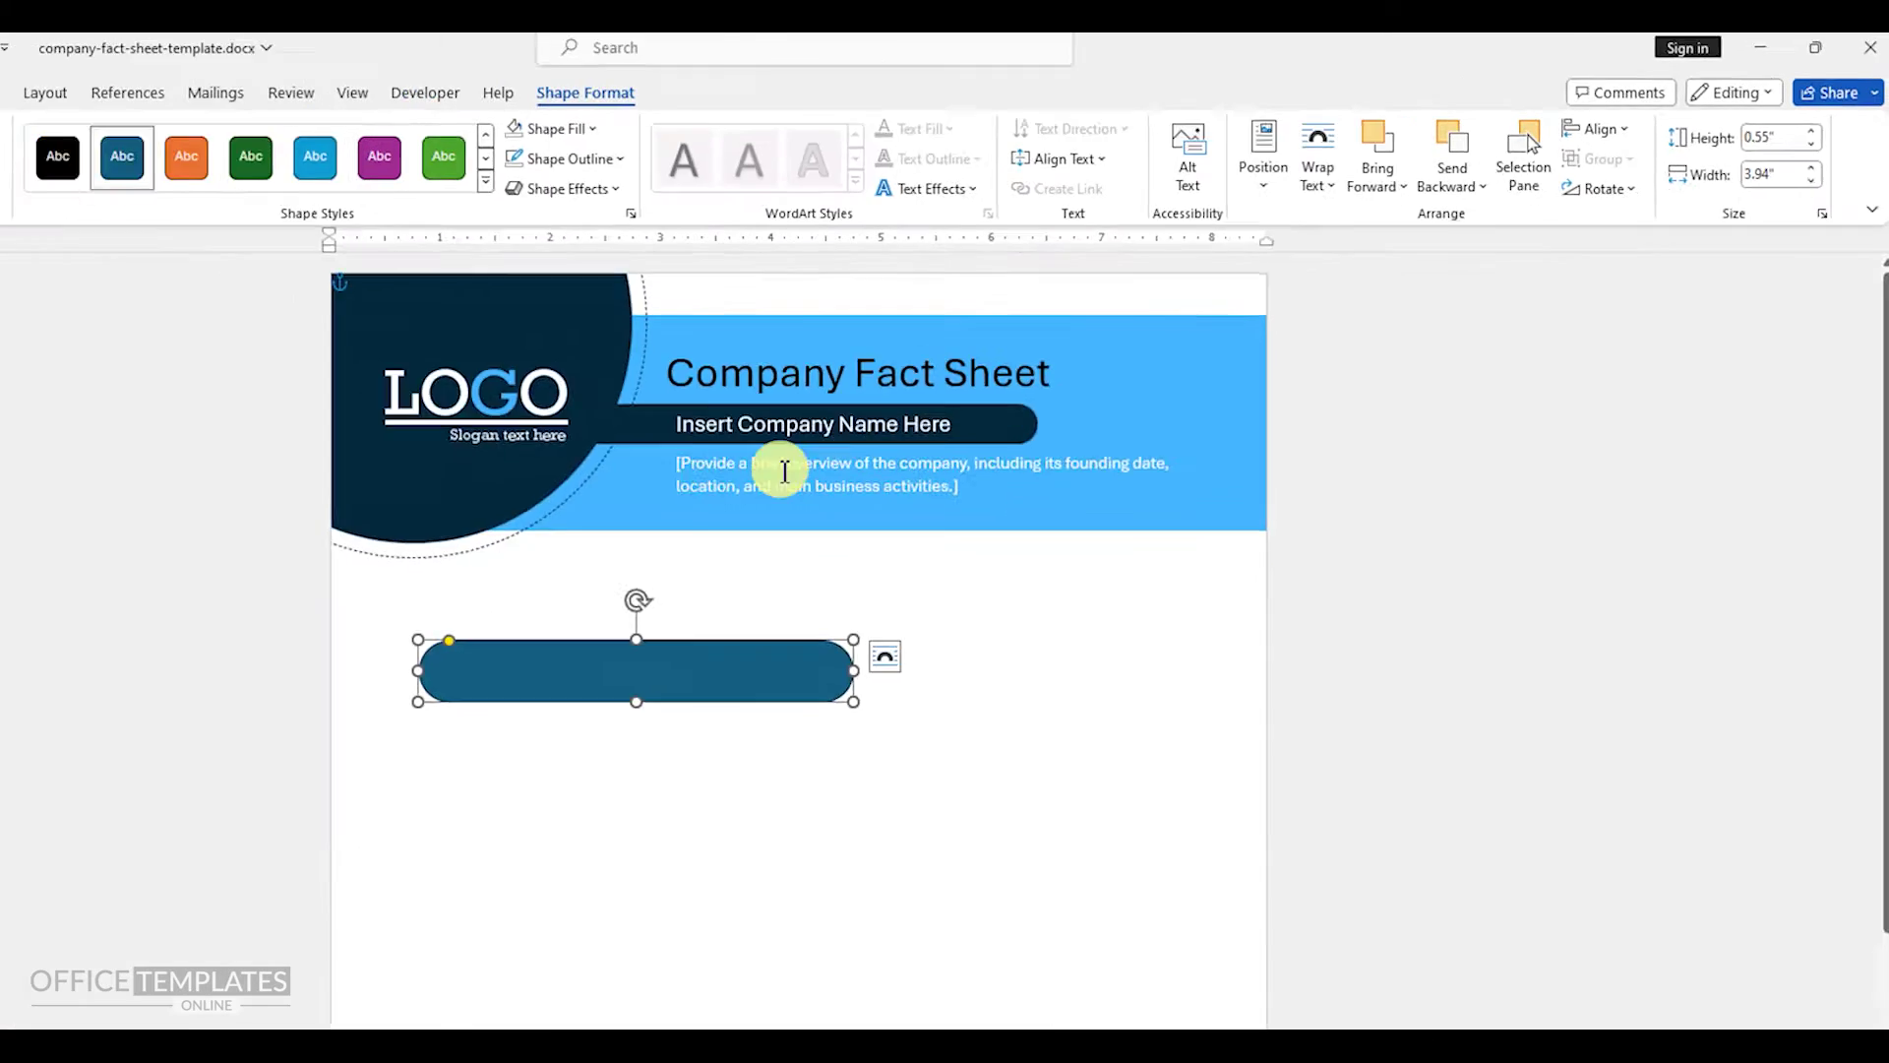
left_click_drag(539, 678, 505, 648)
- Remove the pill's outline and fill it light blue
right_click(505, 648)
left_click(654, 703)
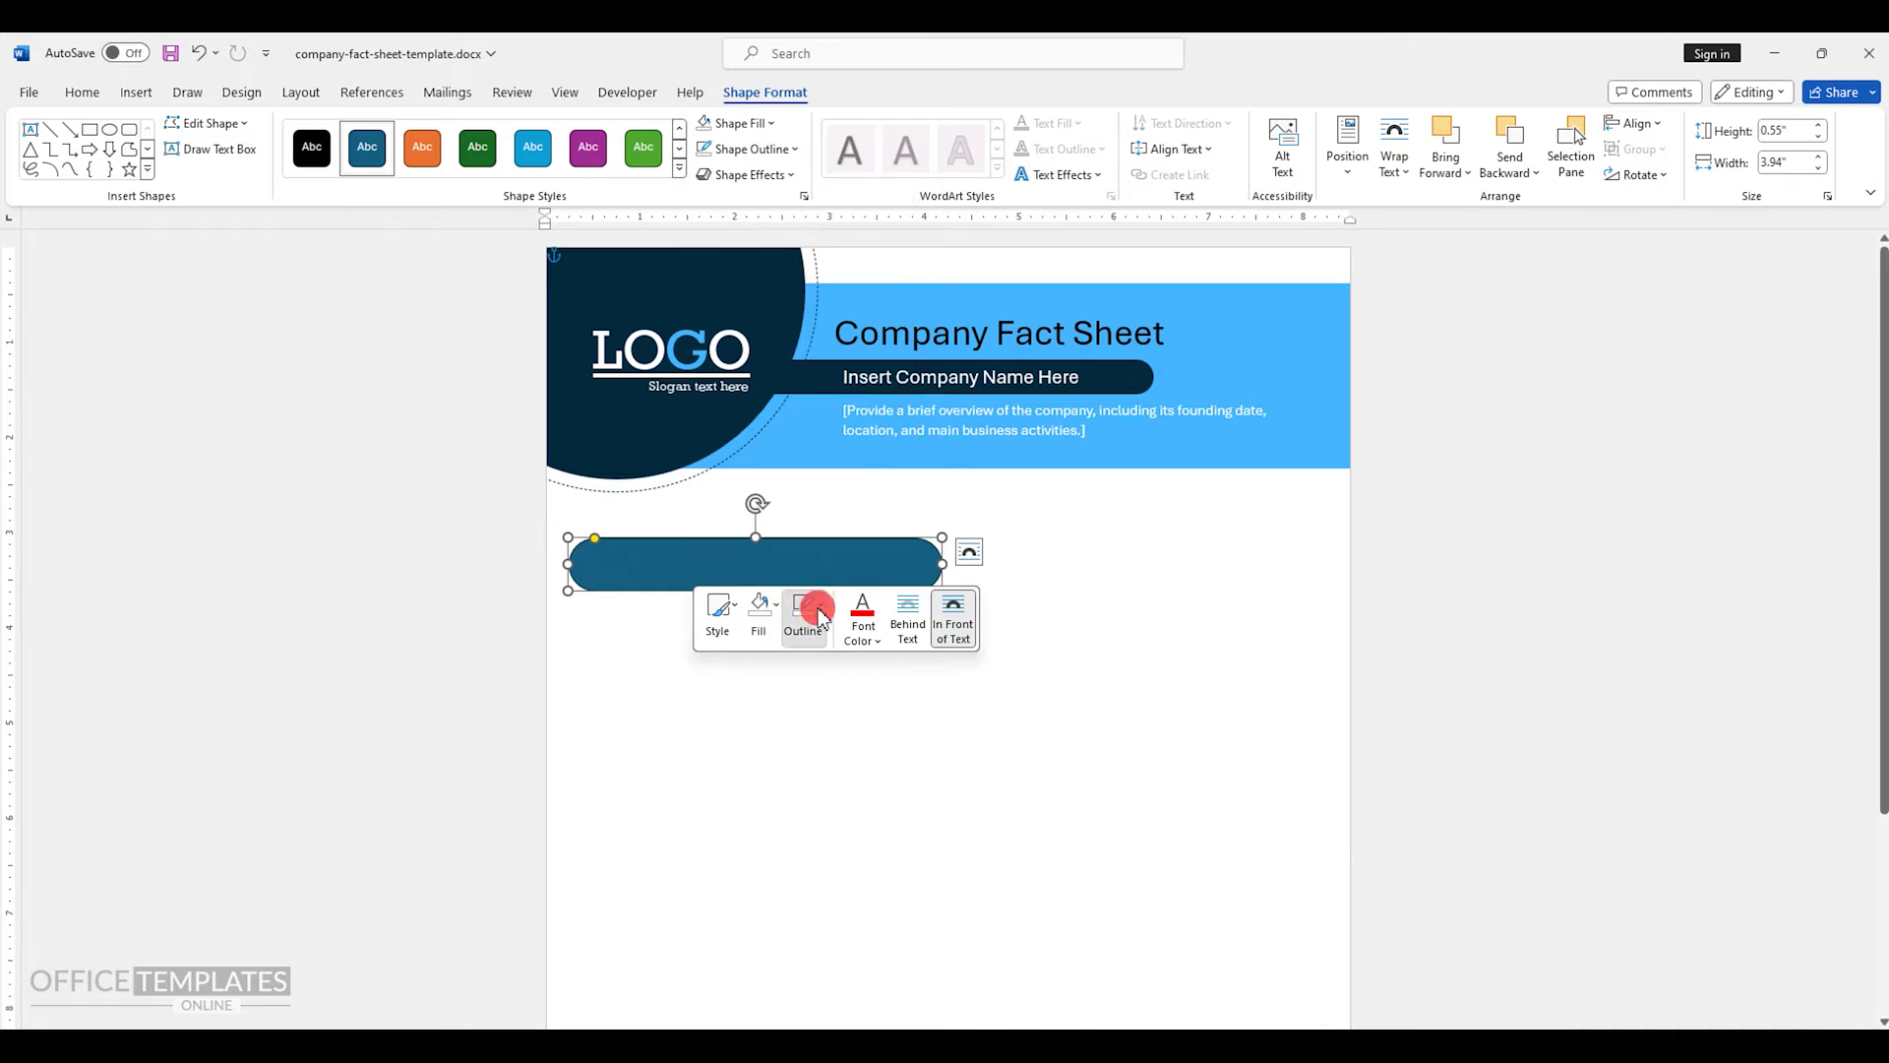
left_click(831, 456)
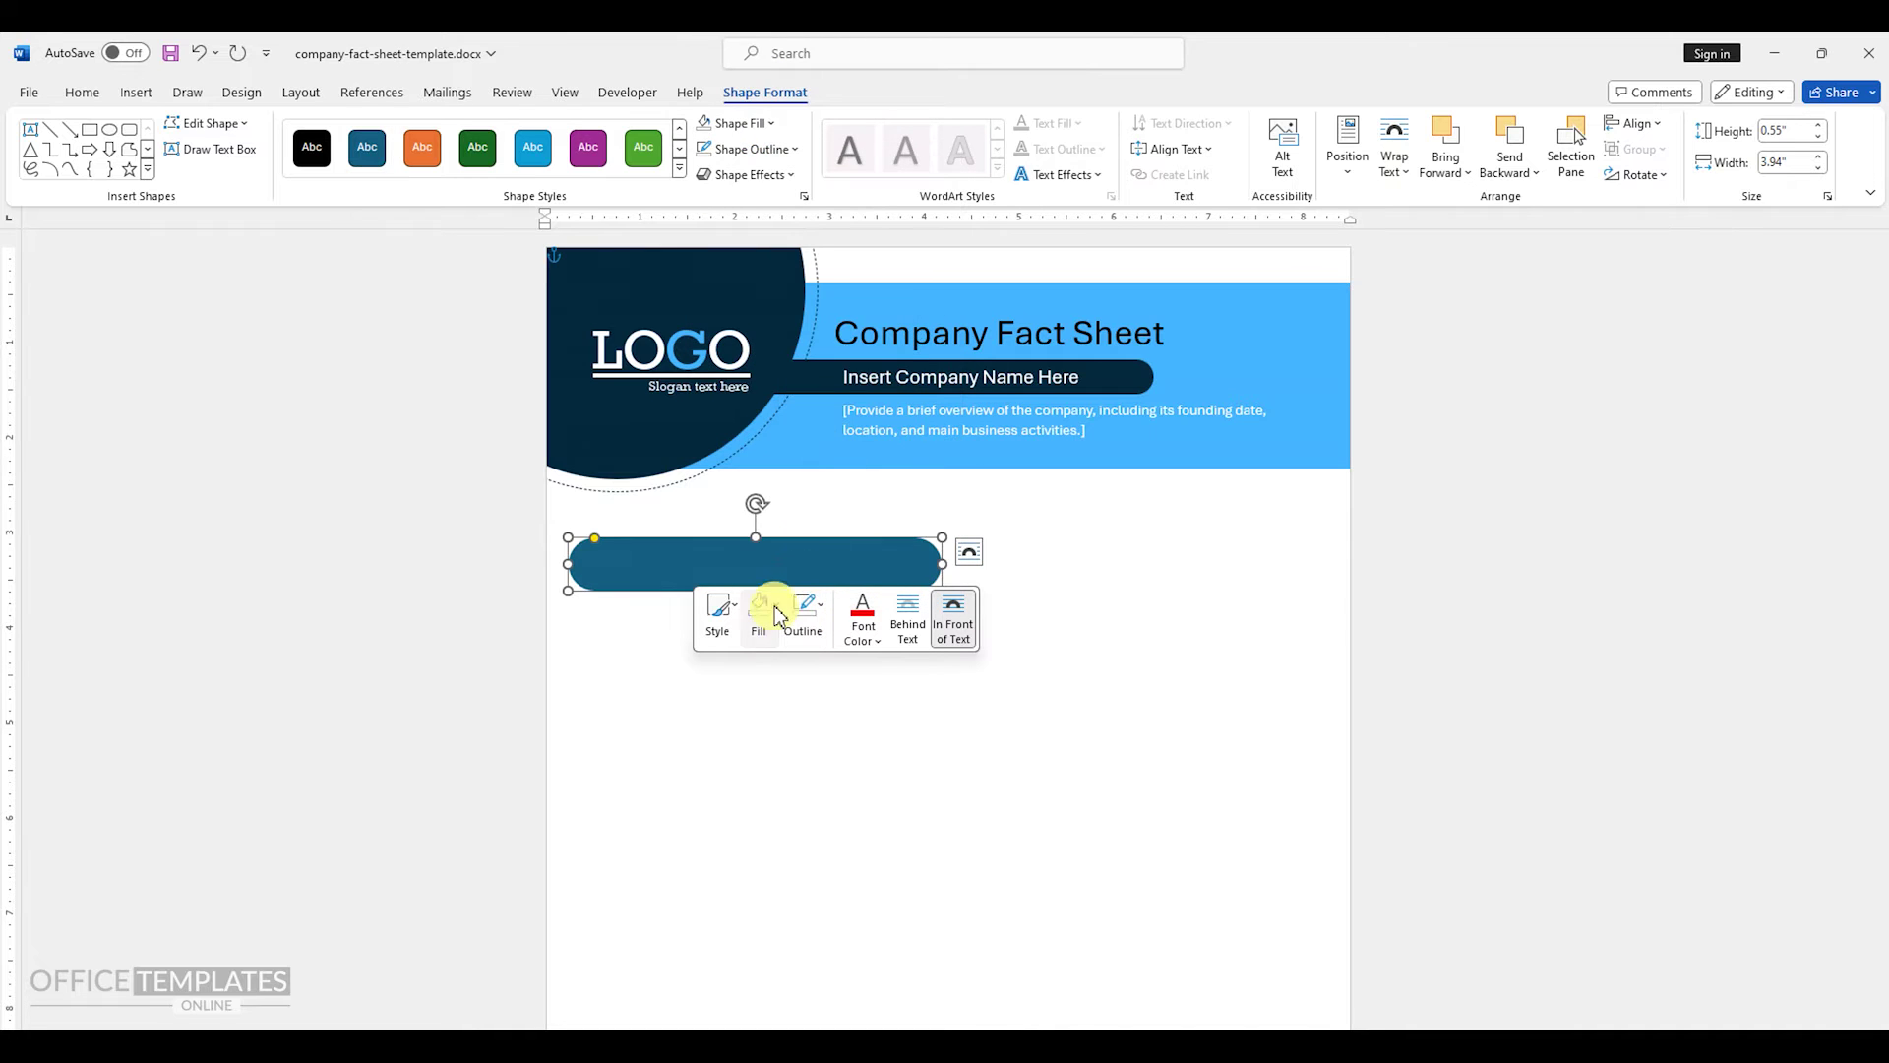
left_click(776, 615)
left_click(767, 423)
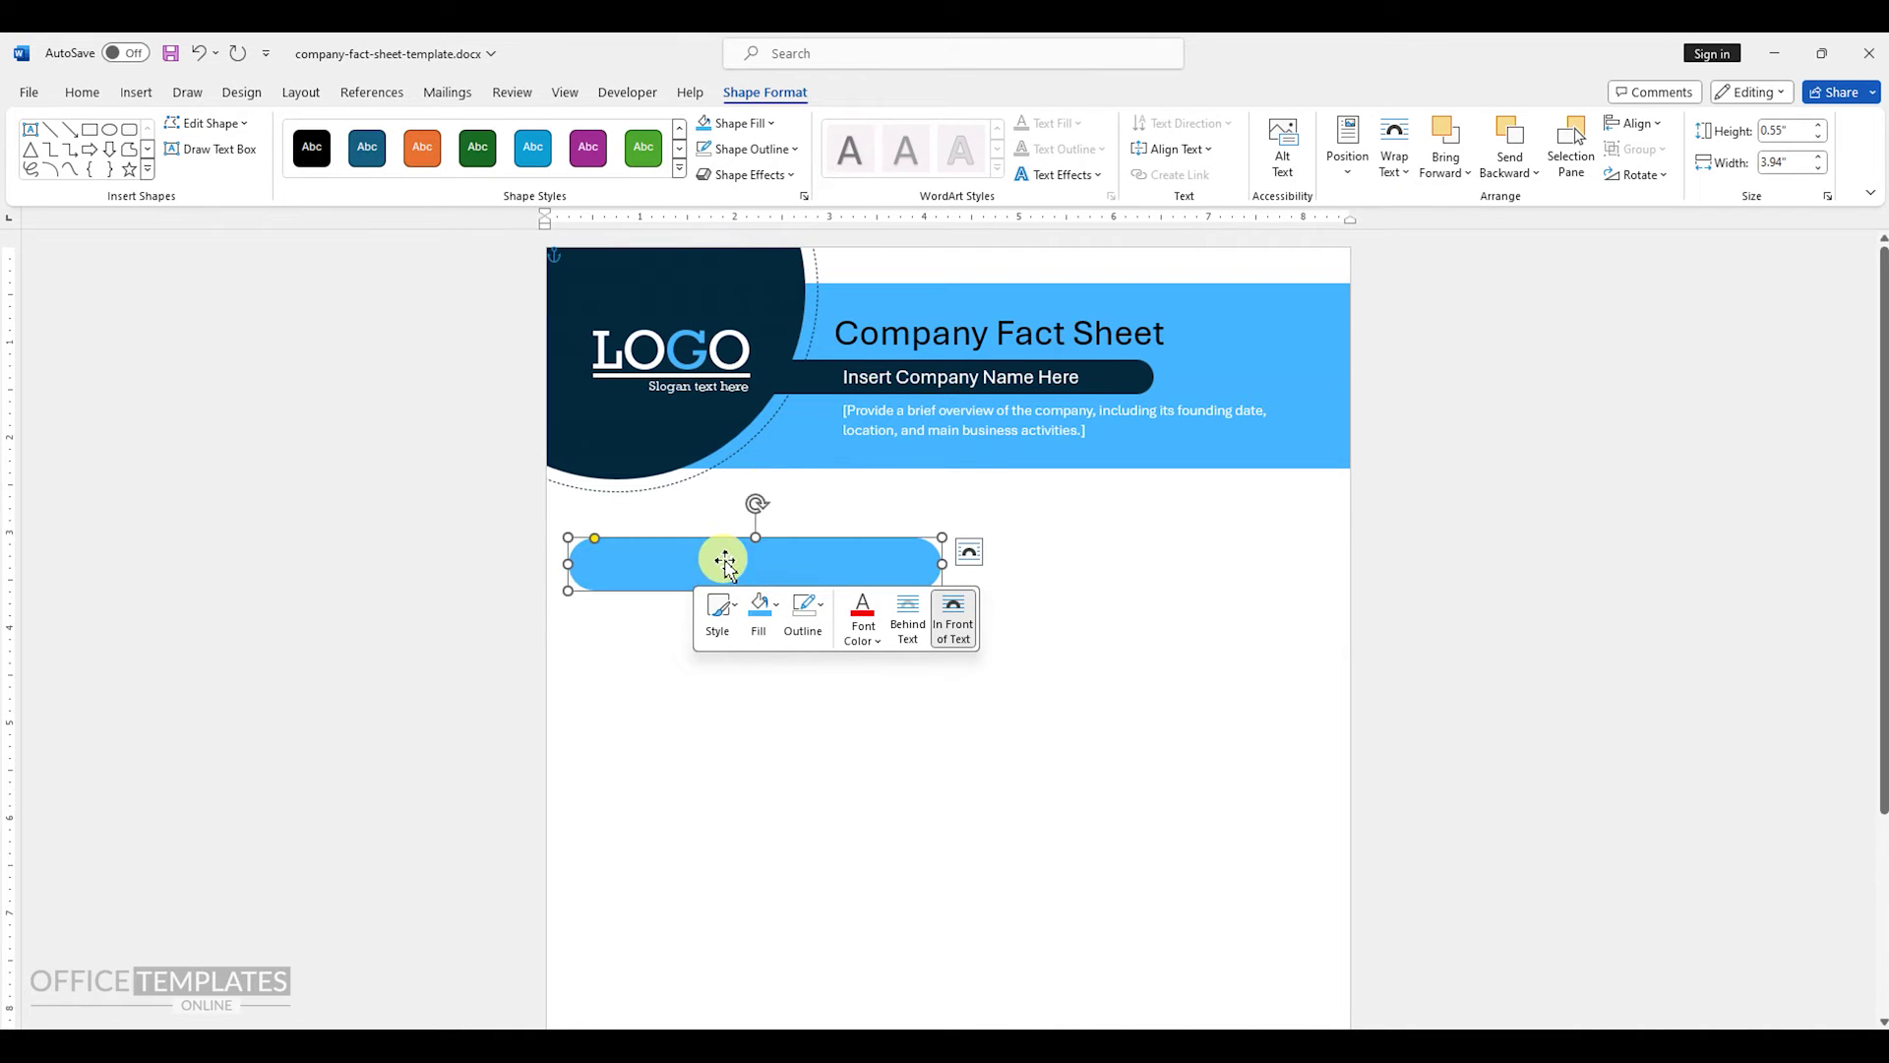
left_click(654, 663)
scroll(719, 616, "up", 3)
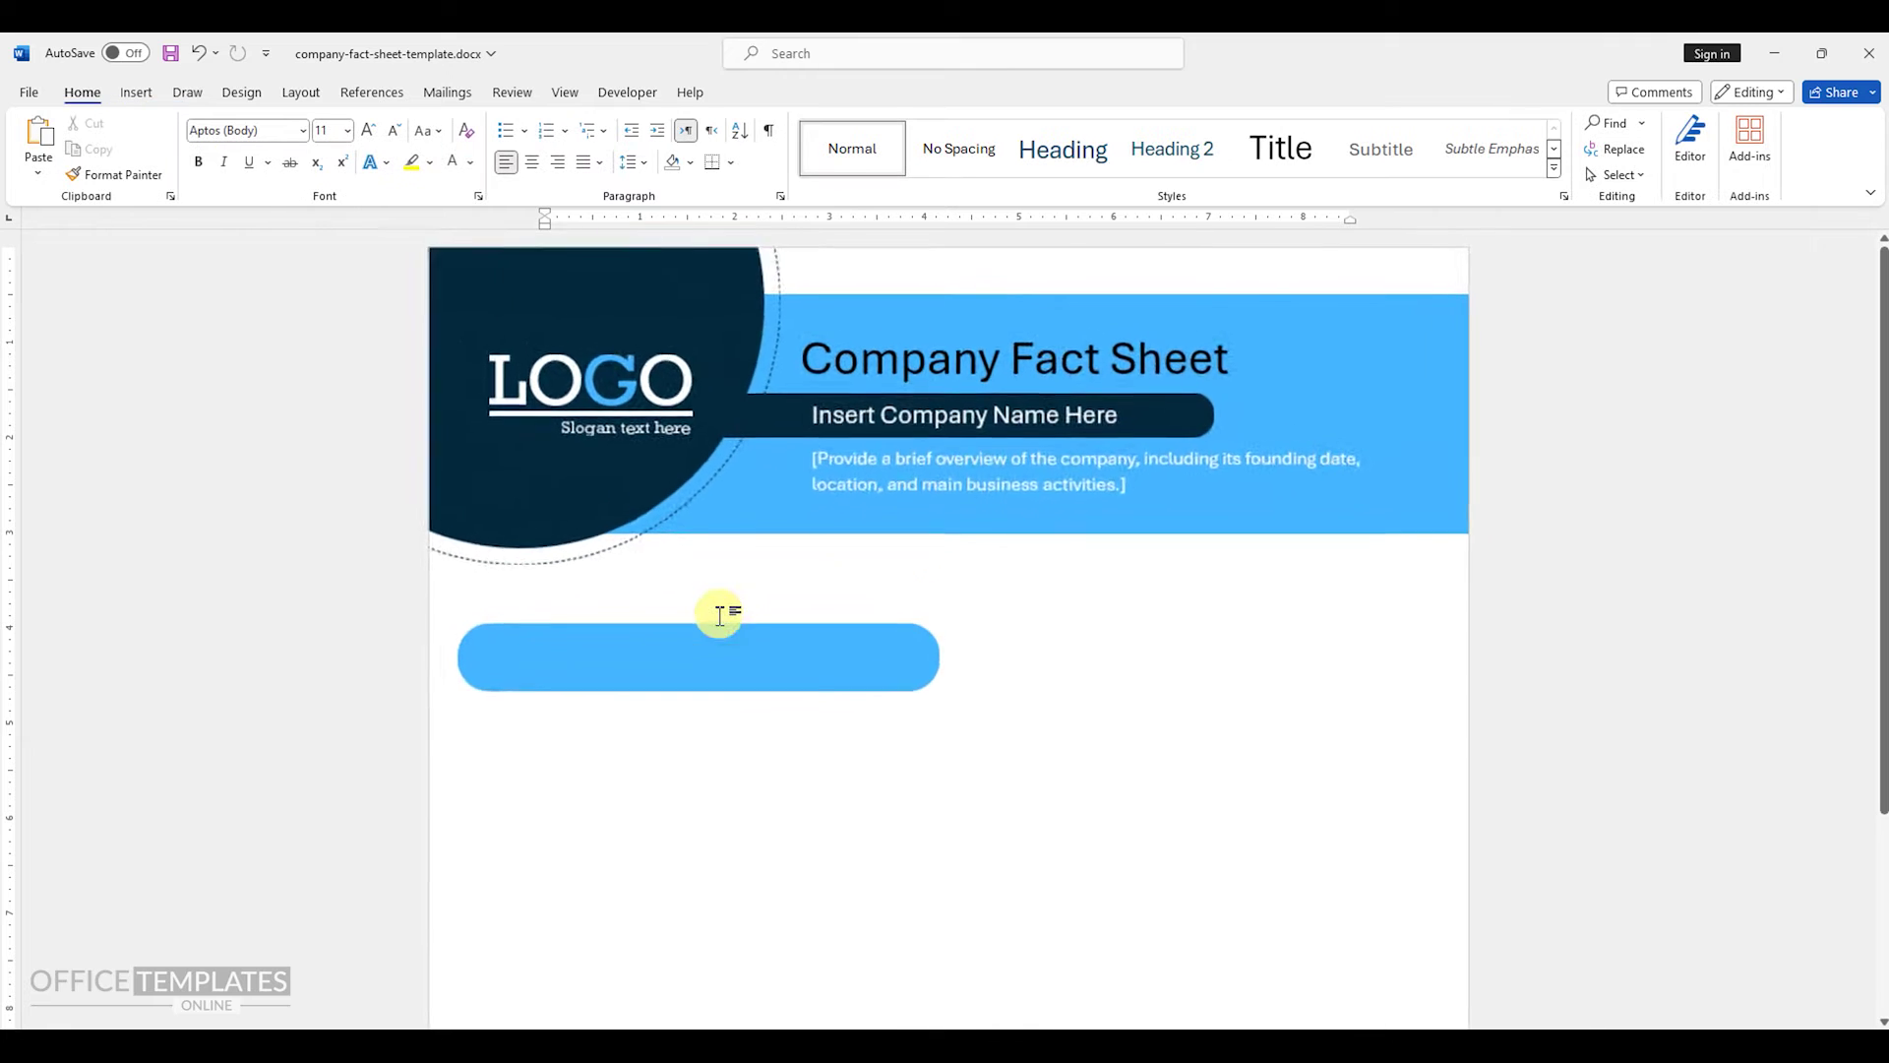
scroll(719, 616, "up", 2)
scroll(699, 649, "down", 2)
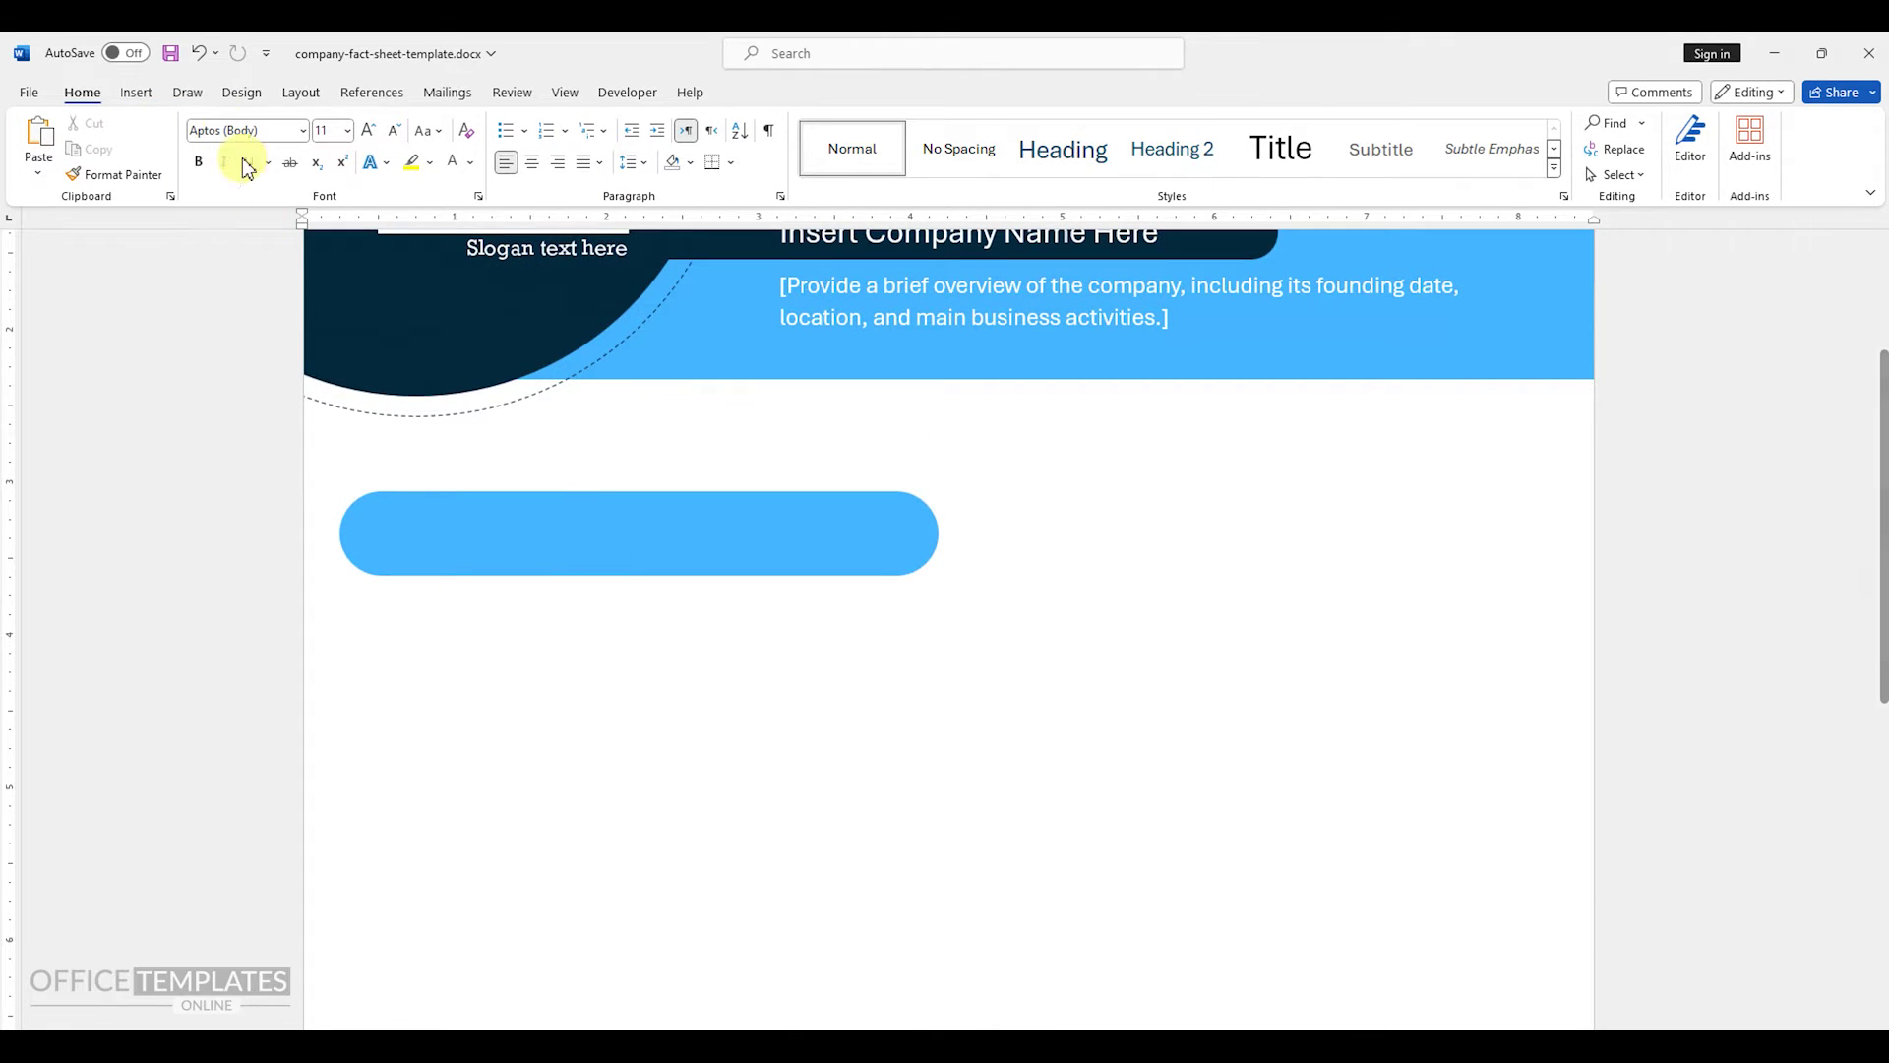
- Draw a freeform triangle wedge at the light-blue pill's lower edge
left_click(140, 94)
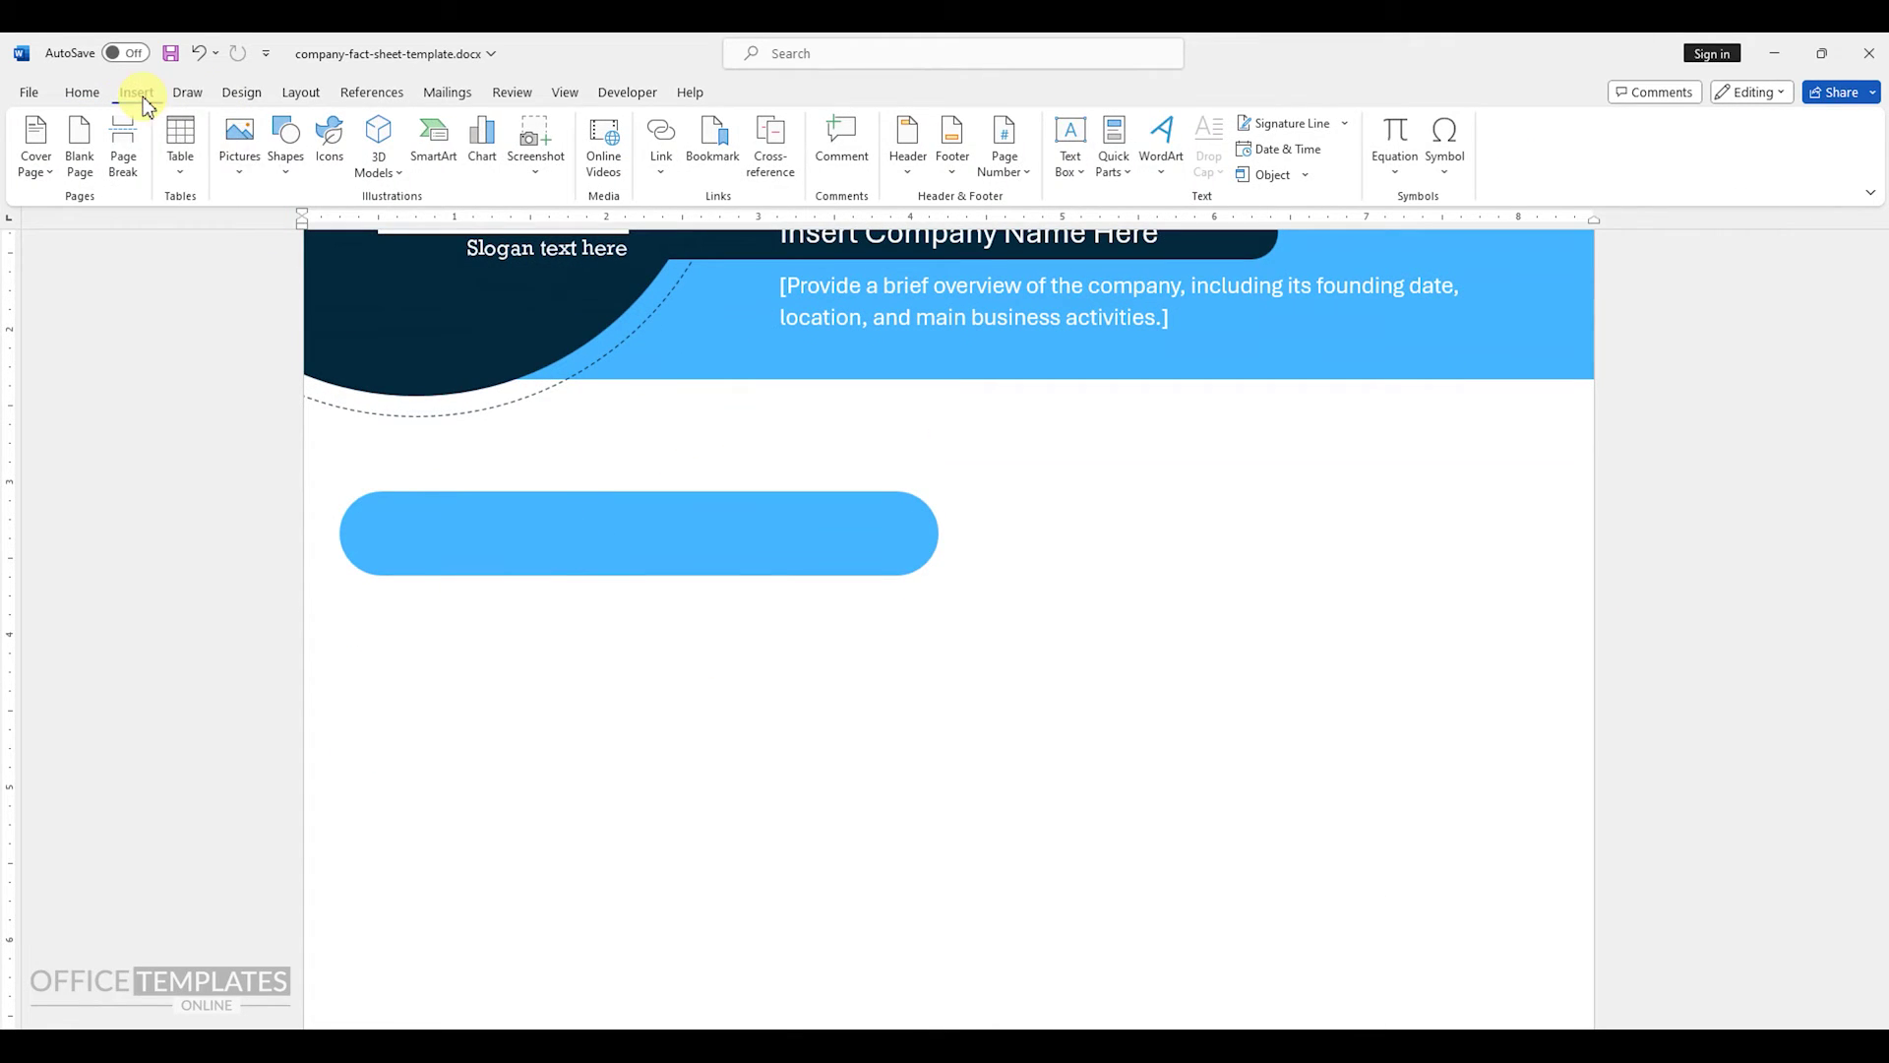
left_click(295, 173)
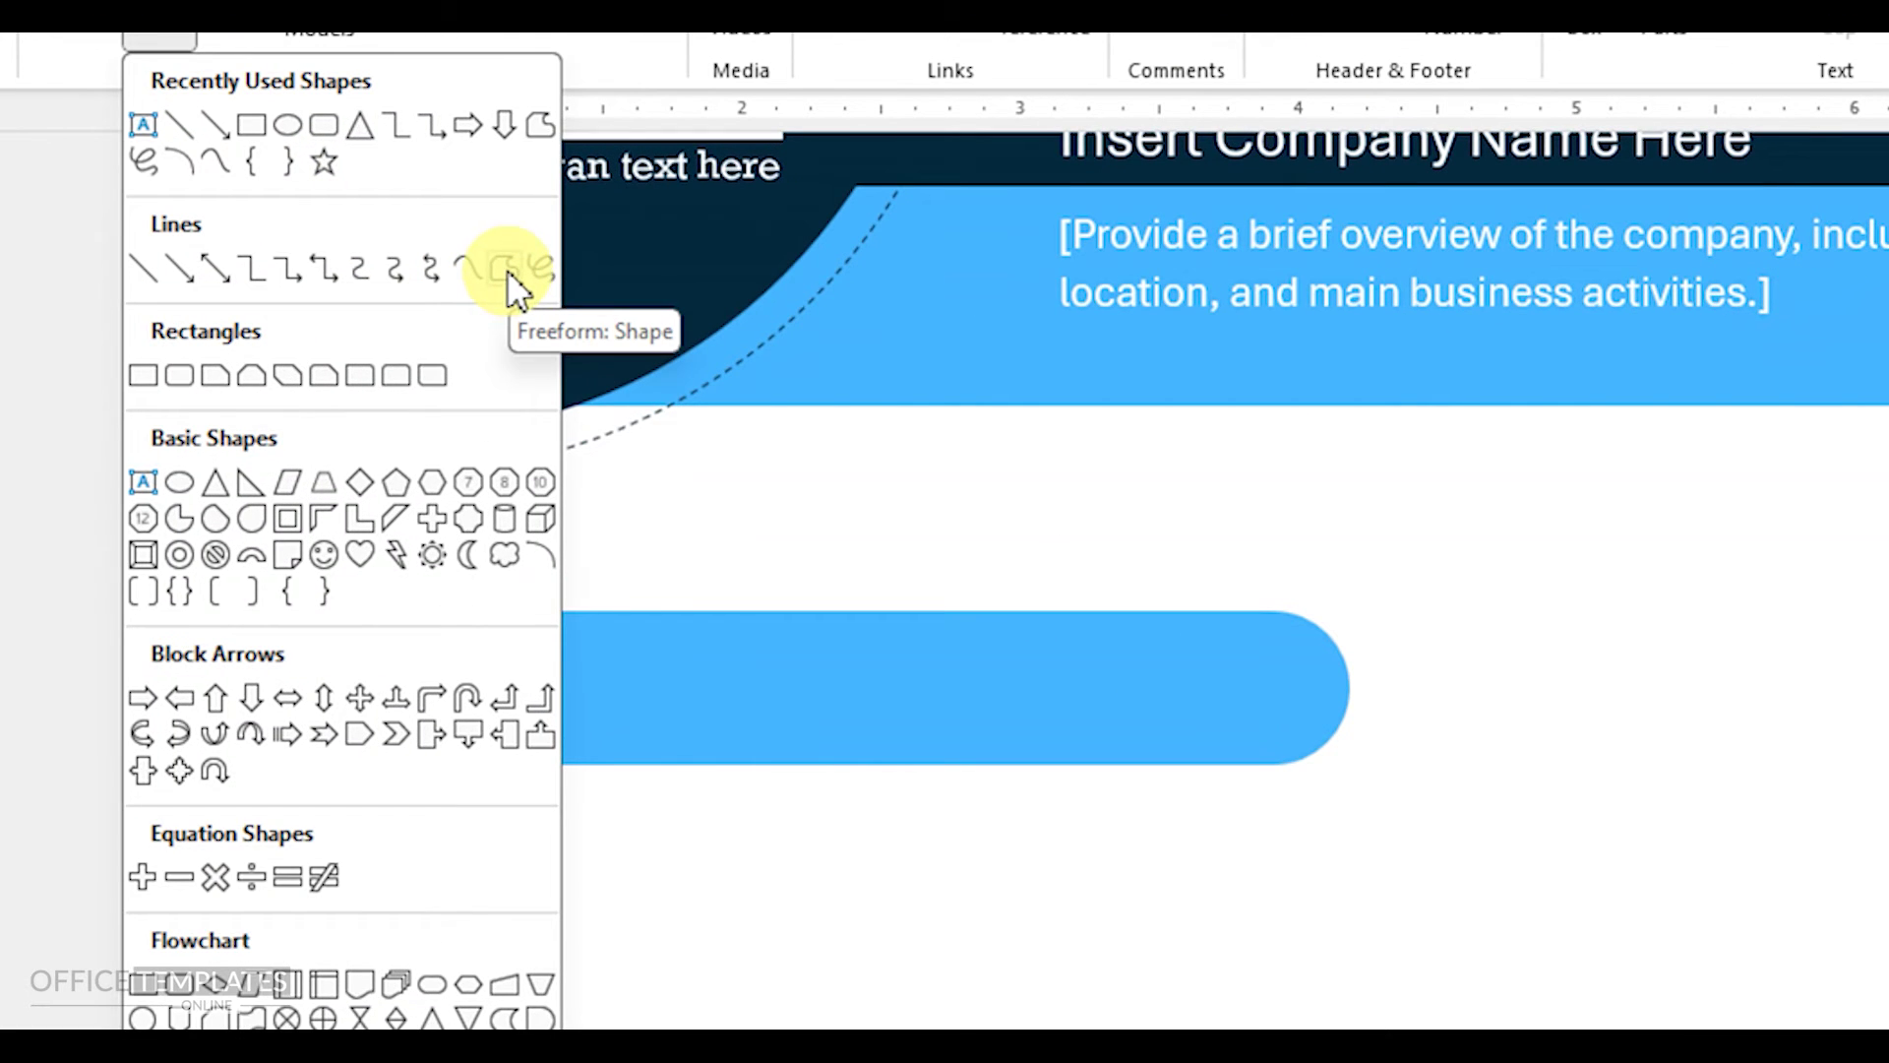
left_click(506, 269)
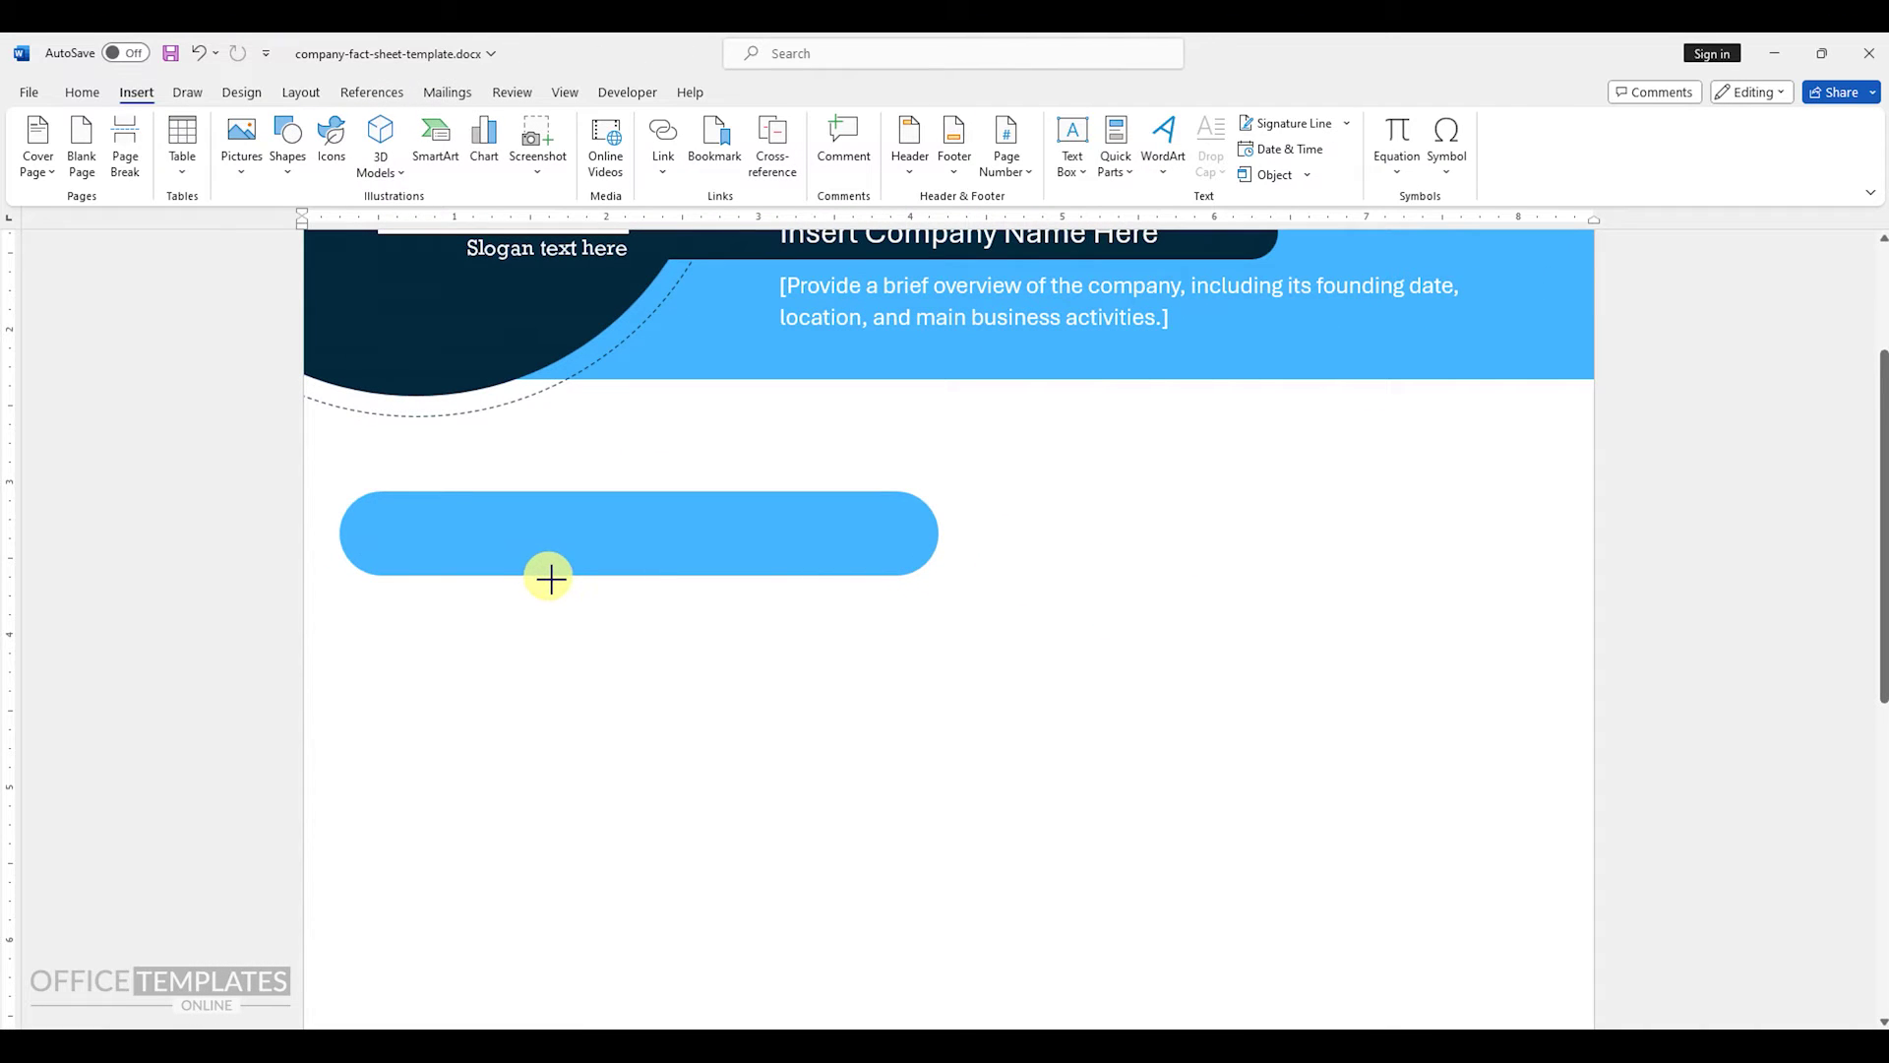
left_click(549, 577)
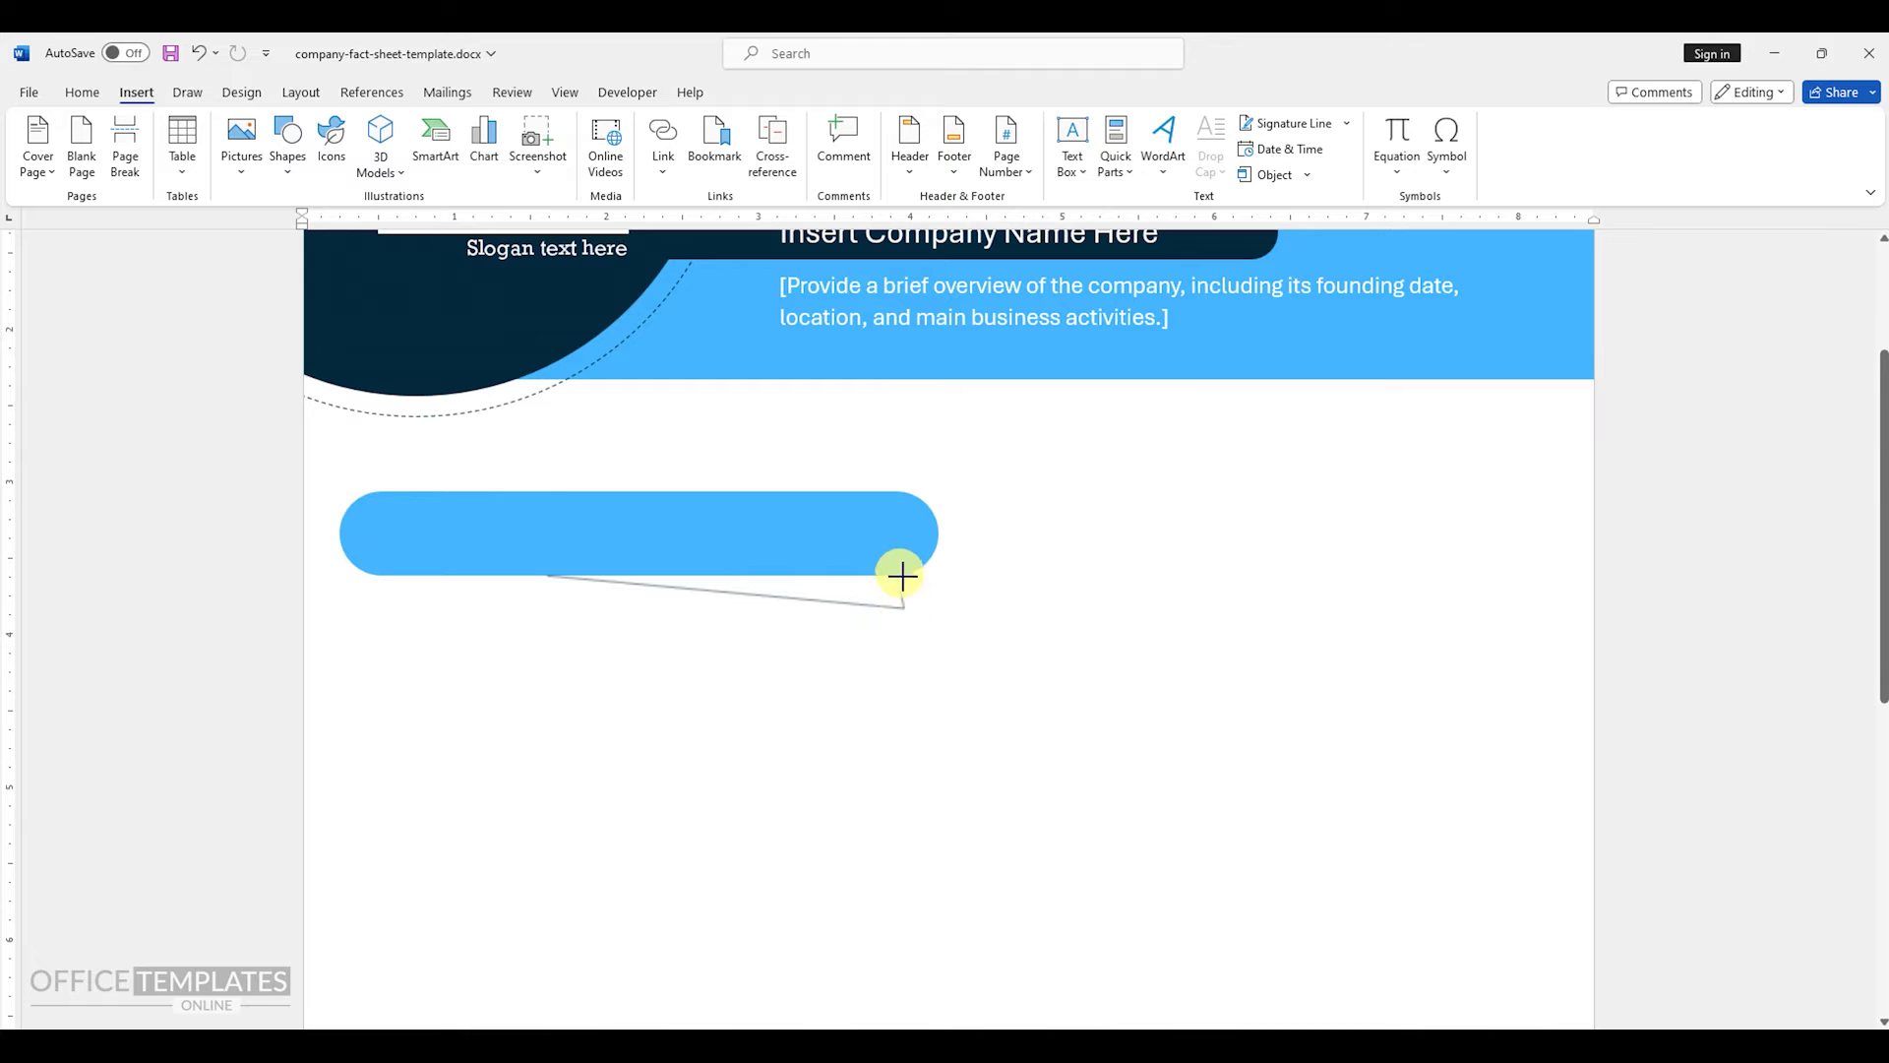
left_click(549, 574)
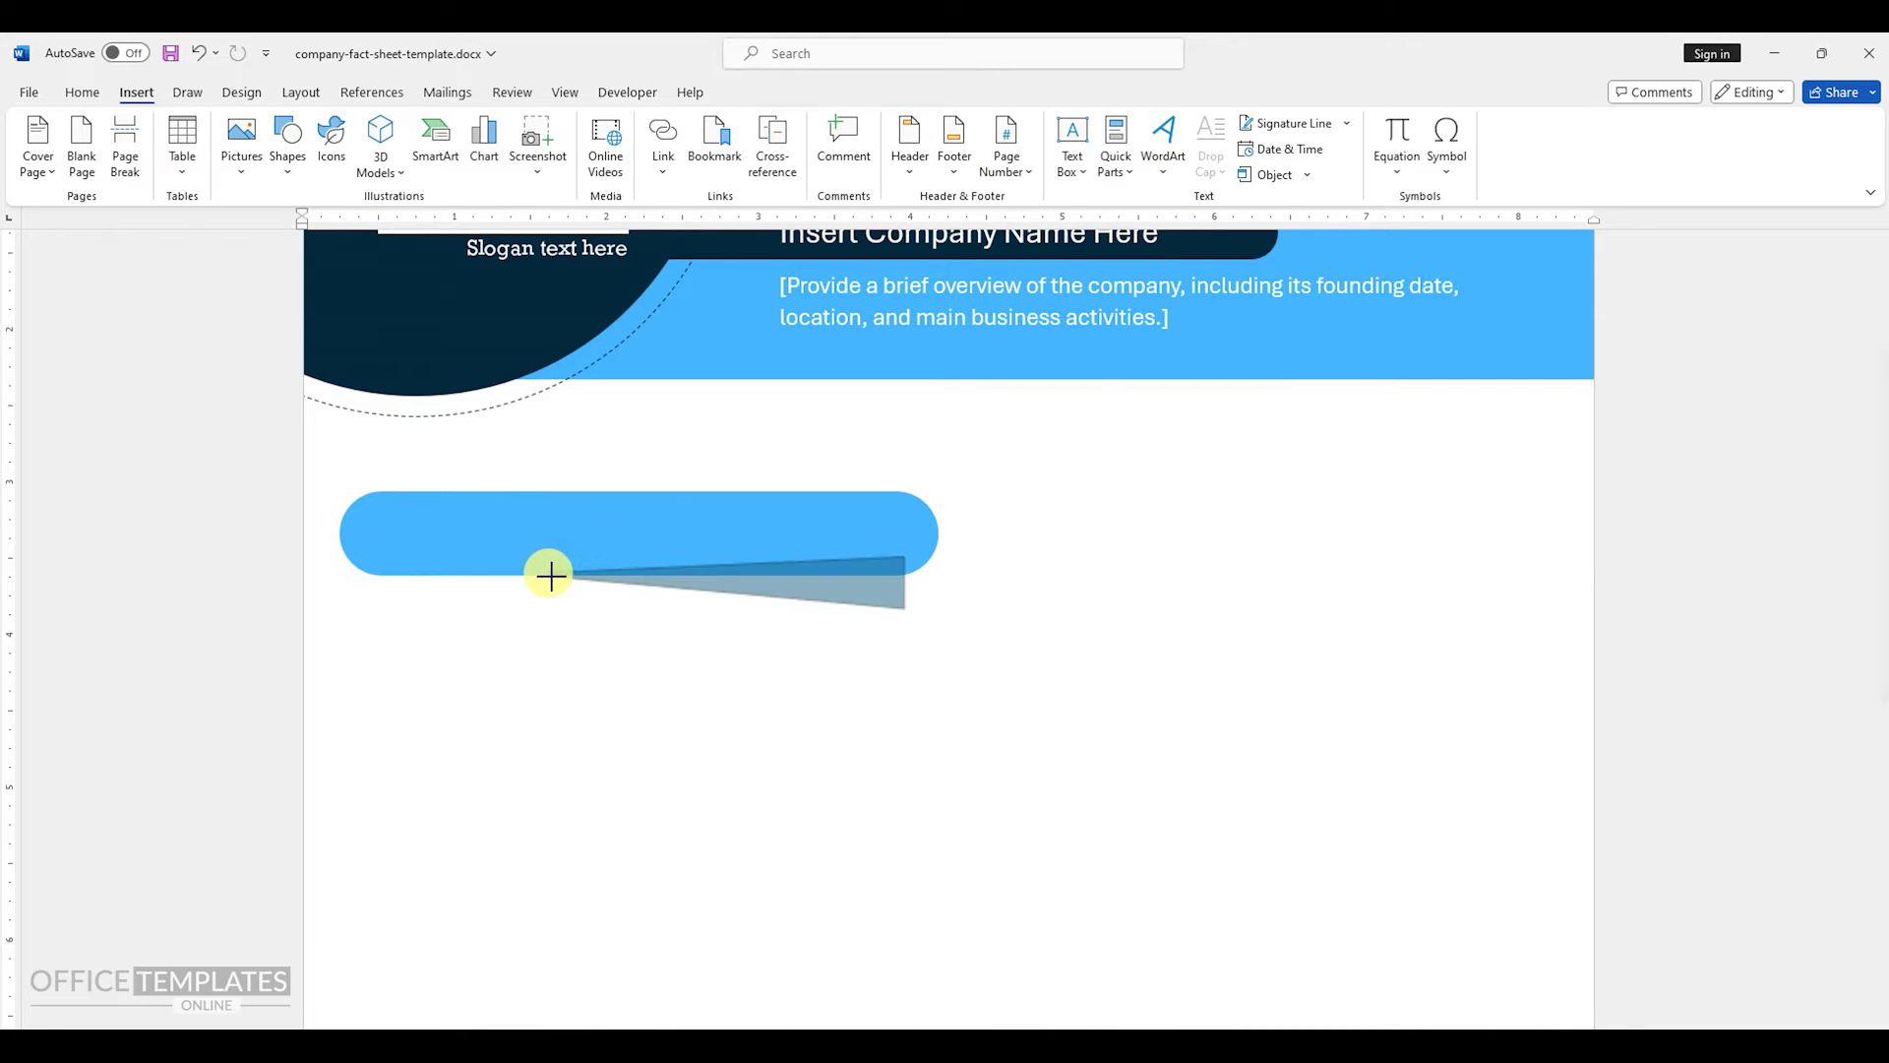
- Remove the triangle's outline and open its Format Shape settings
right_click(788, 566)
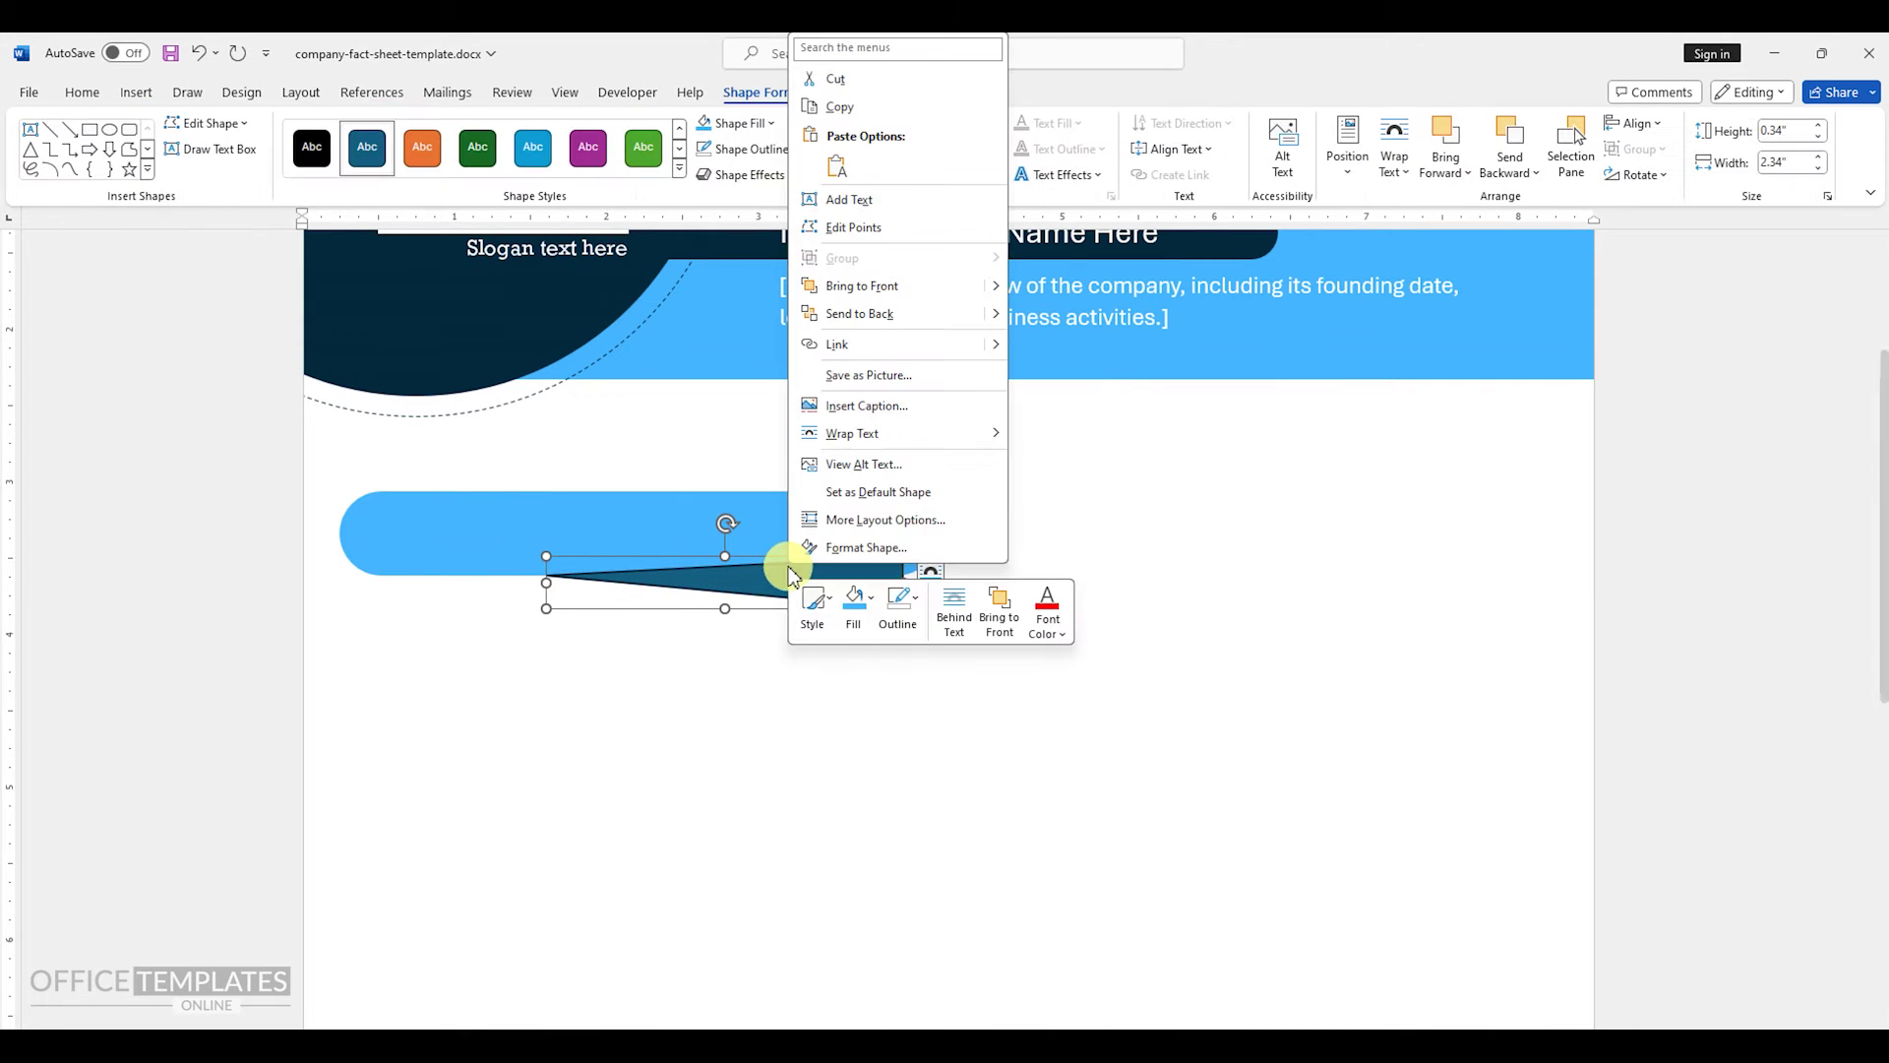
left_click(898, 605)
left_click(942, 451)
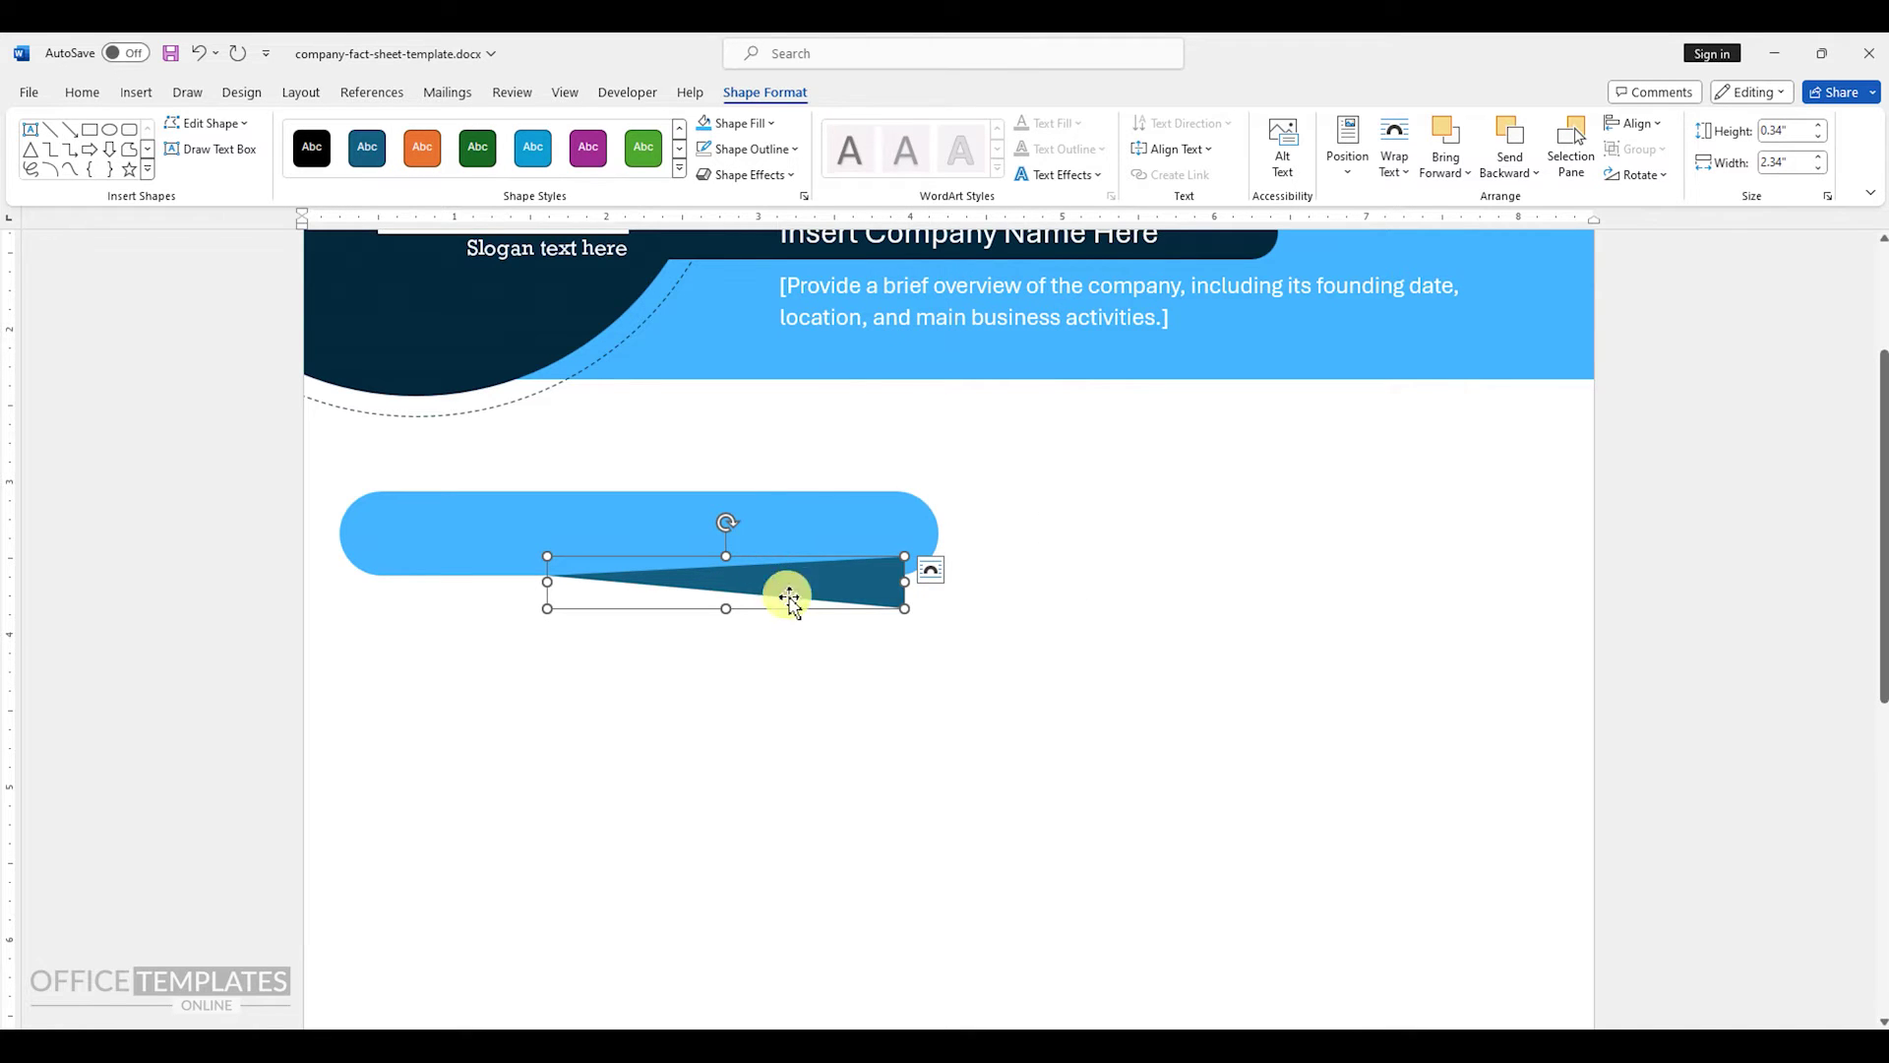
right_click(788, 594)
left_click(843, 575)
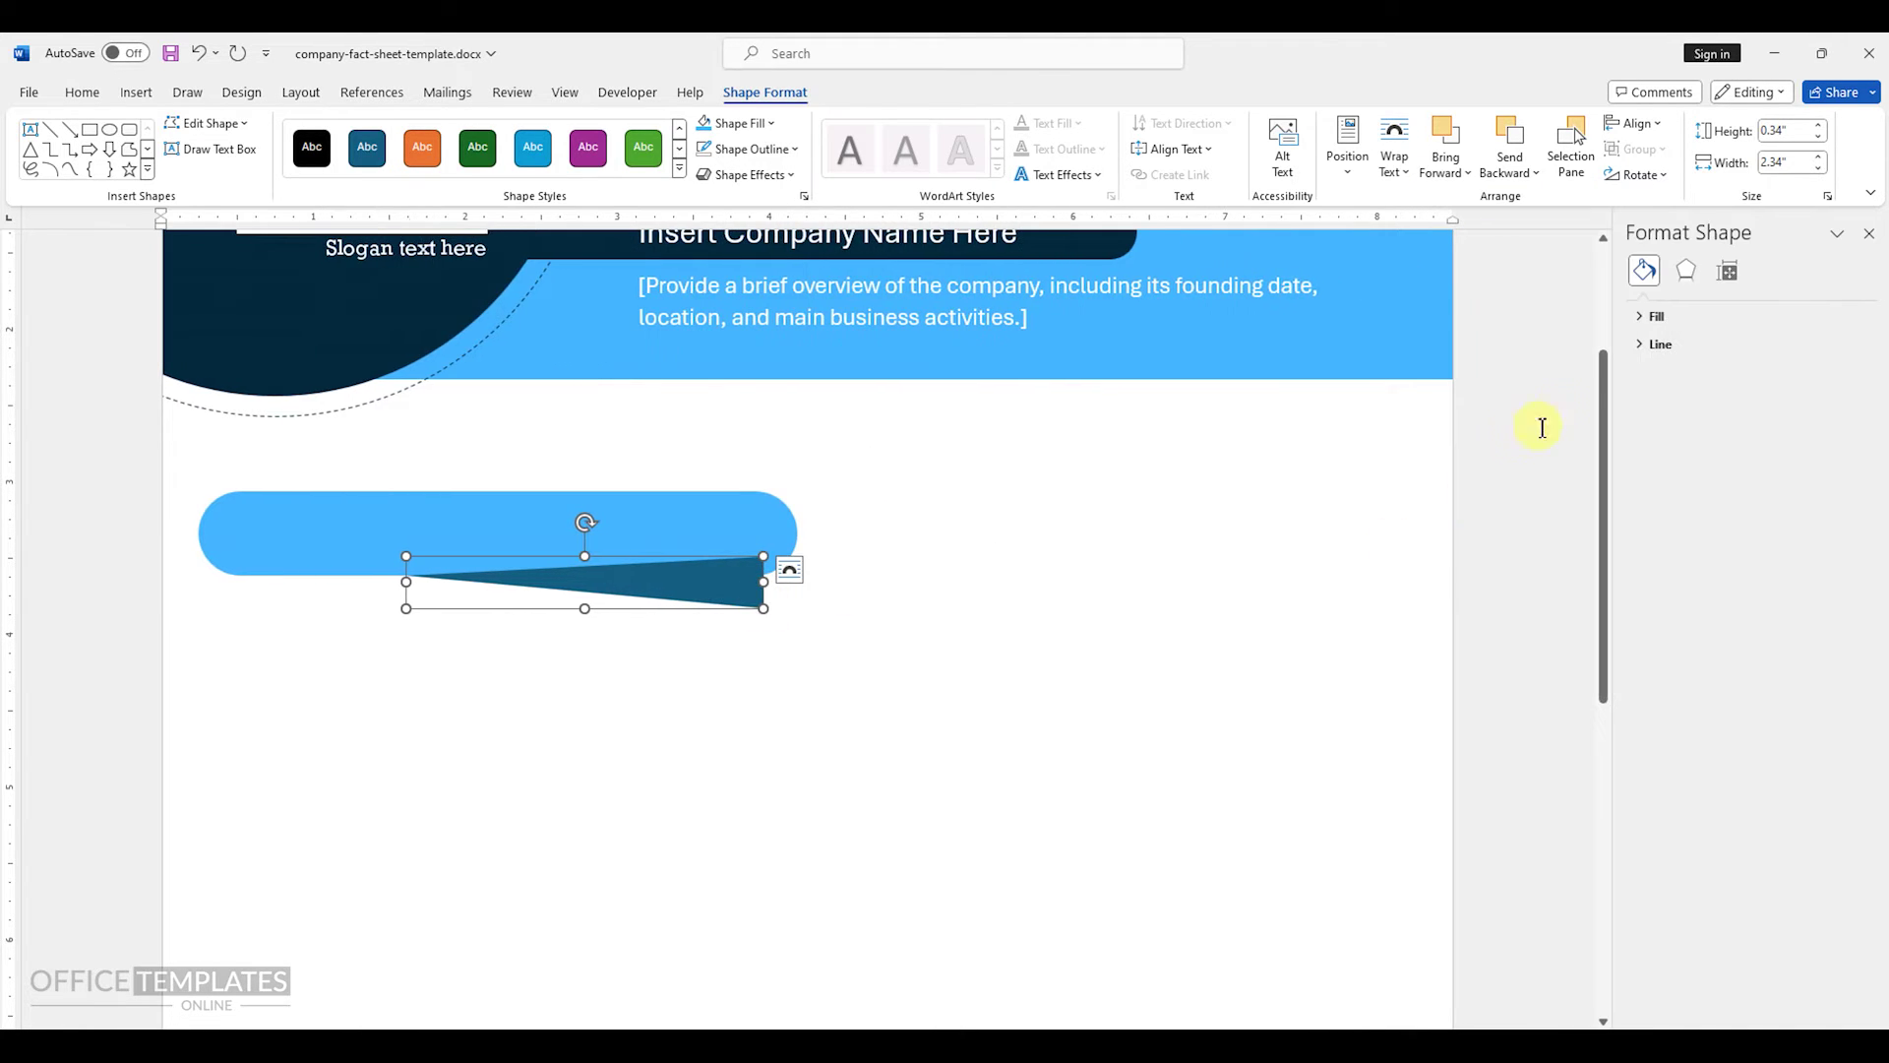
- Switch the wedge to a gradient fill with a dark grey first stop
left_click(1648, 317)
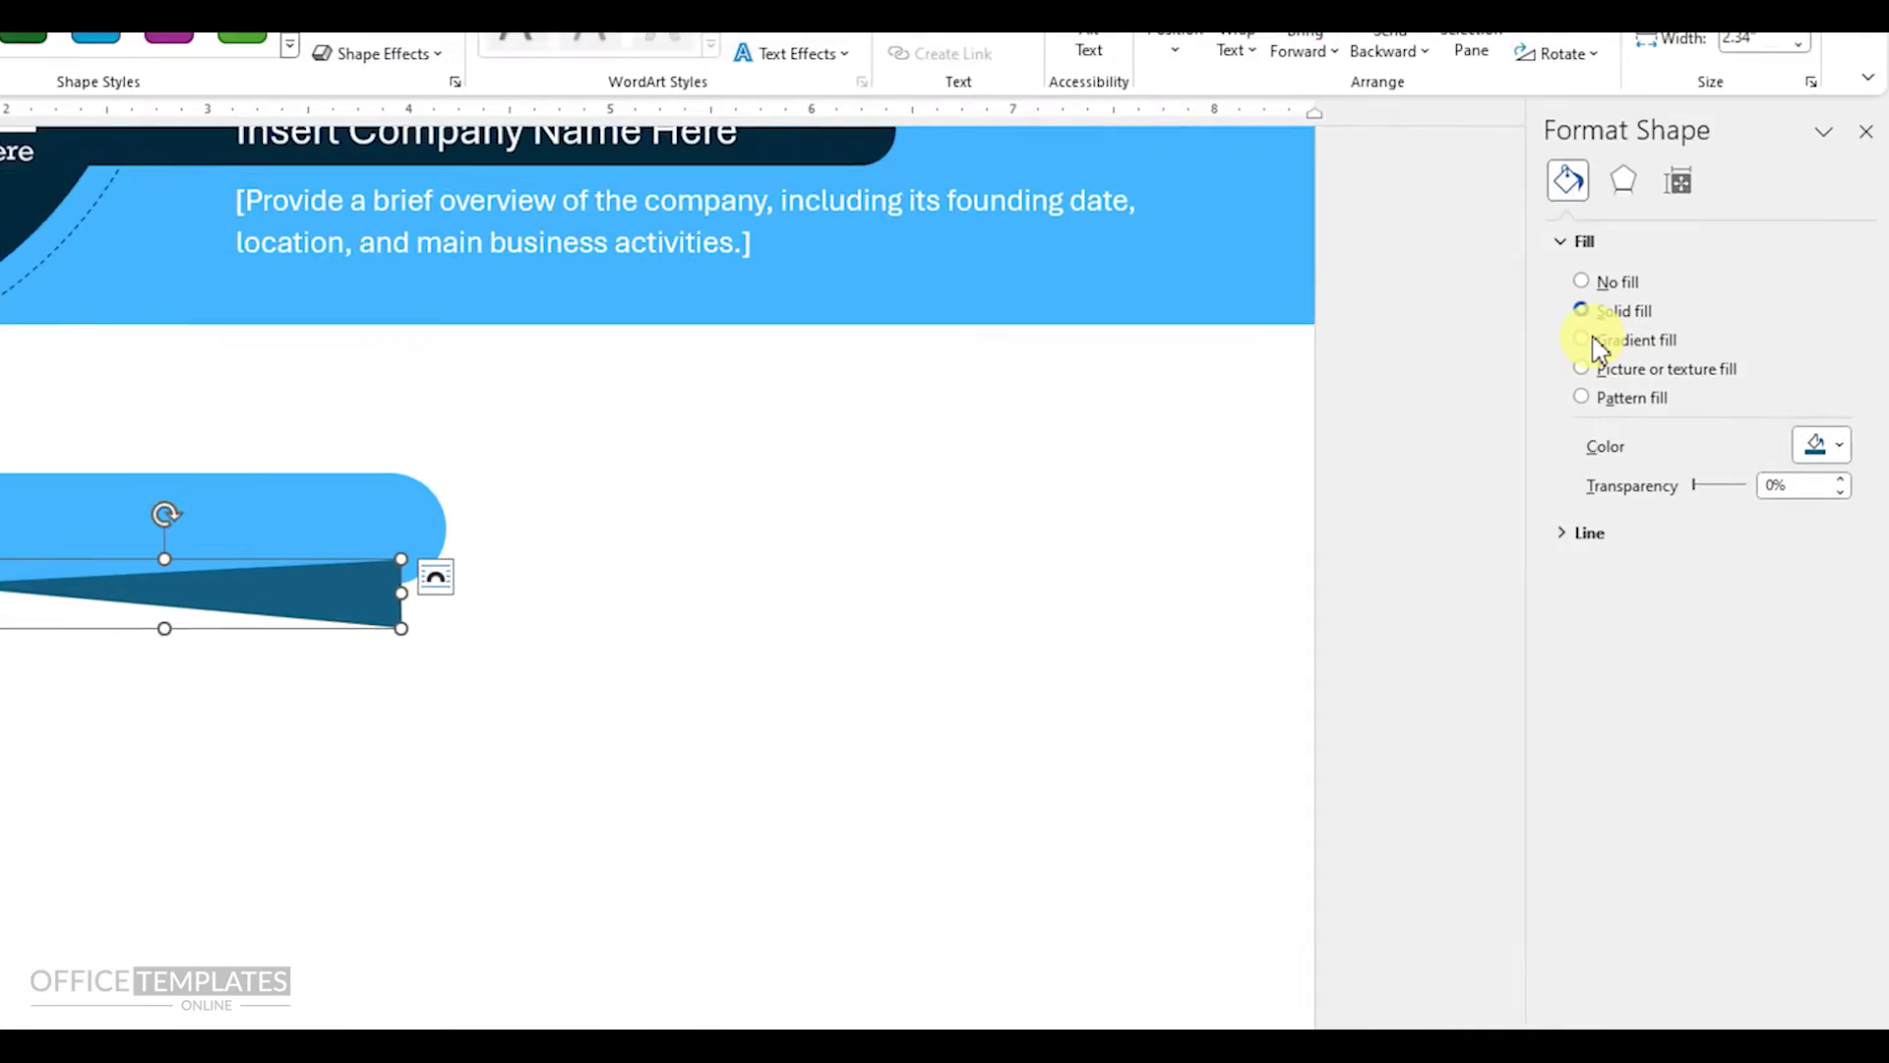
left_click(1659, 388)
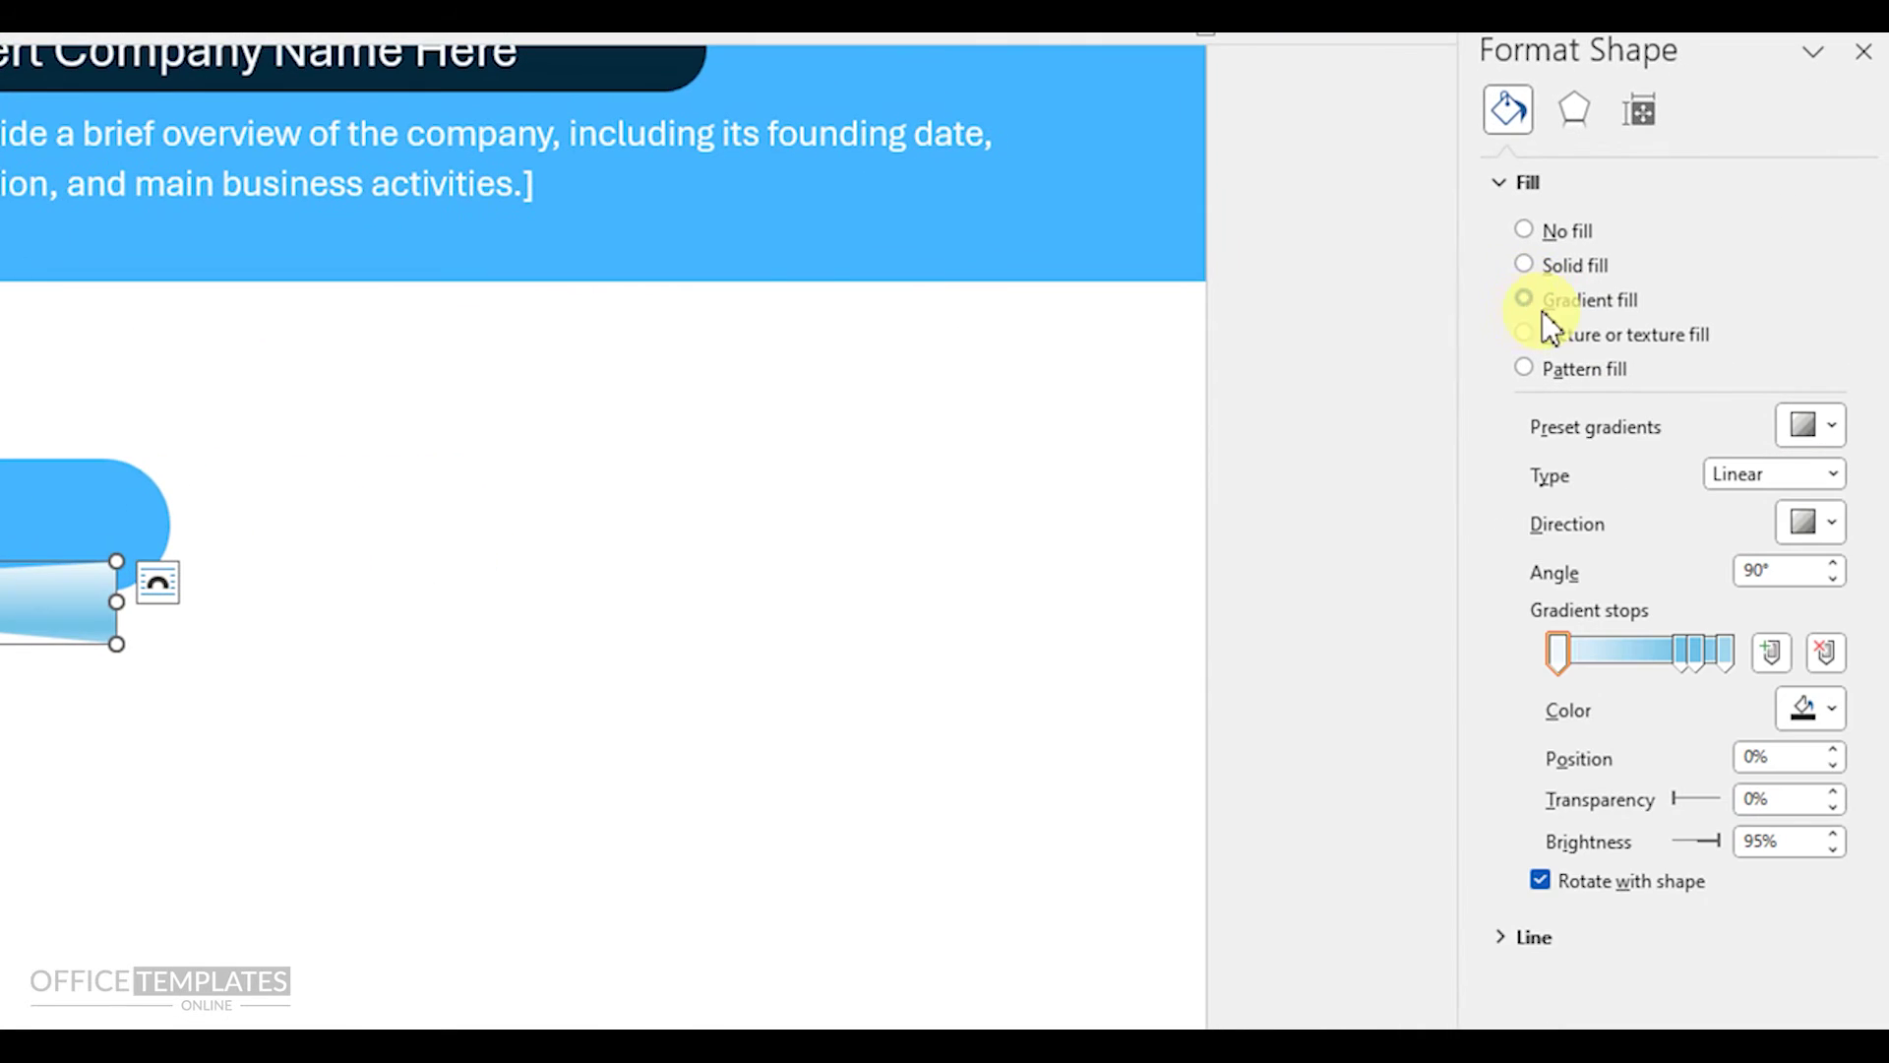
type("0")
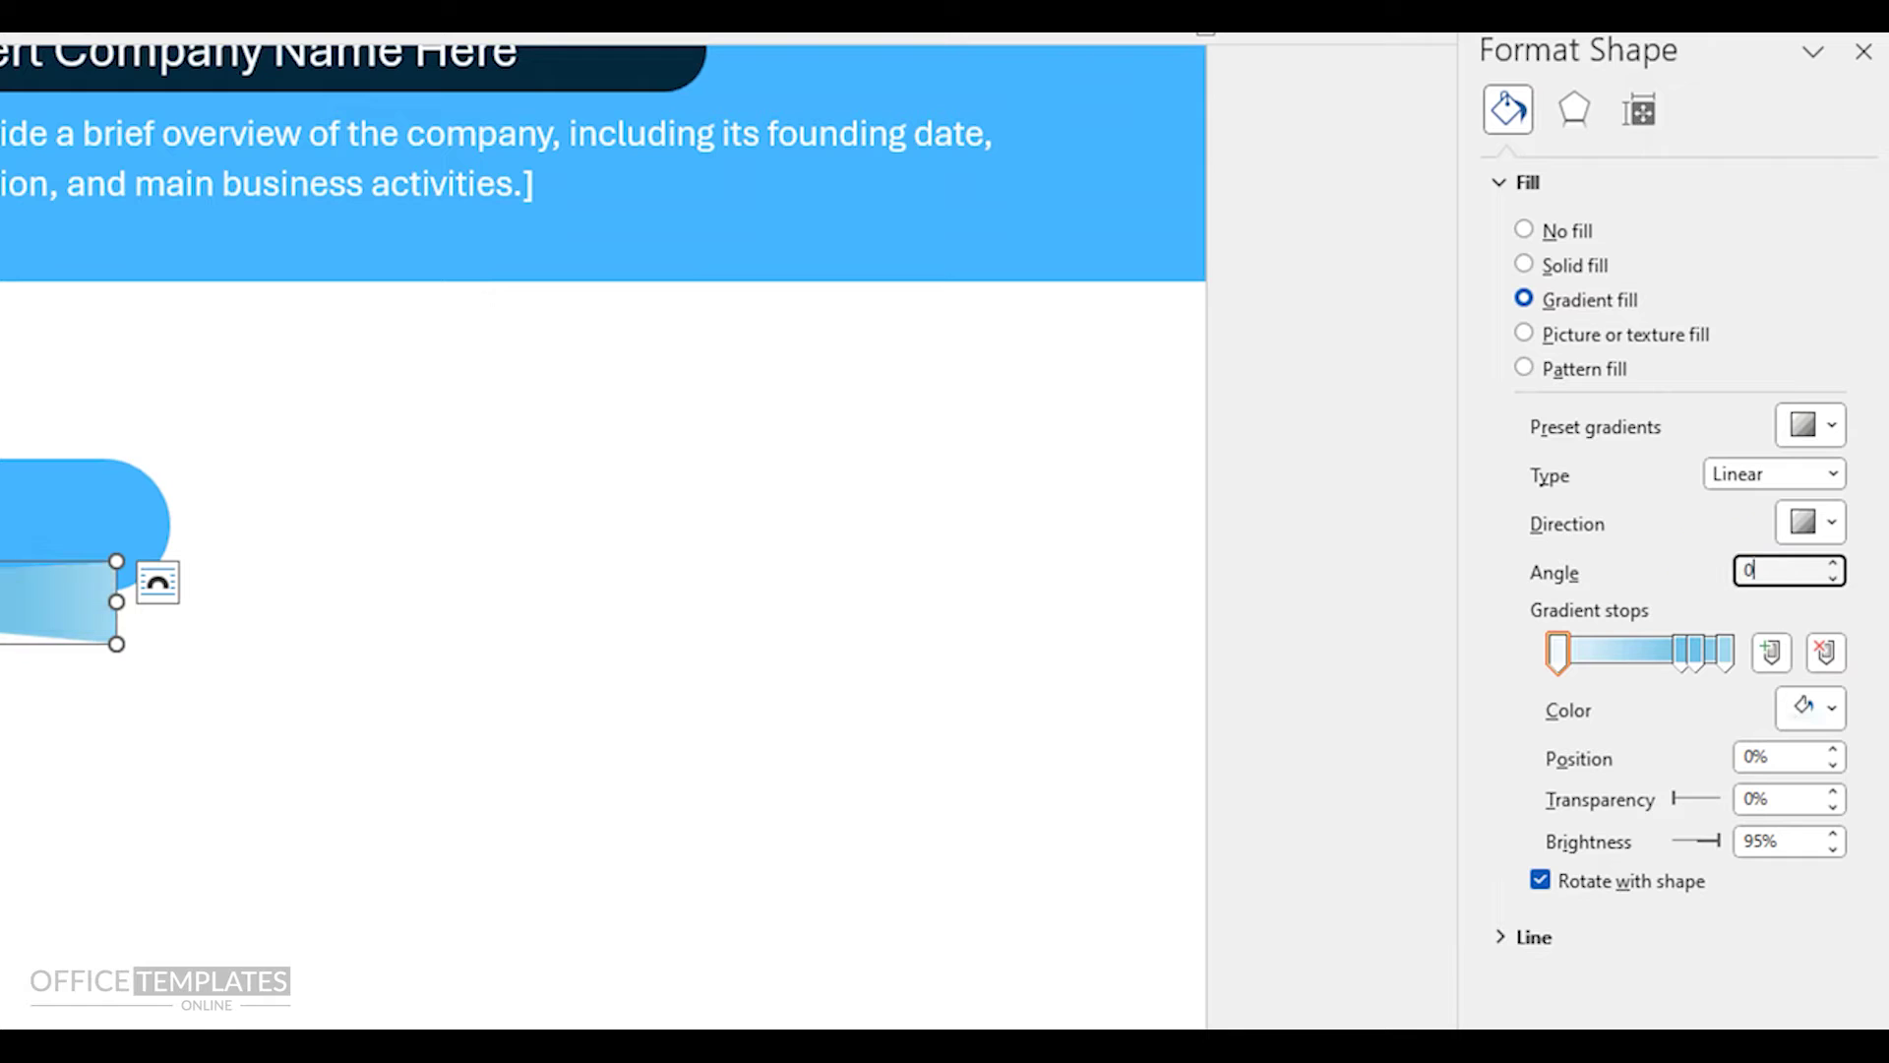
left_click(1557, 652)
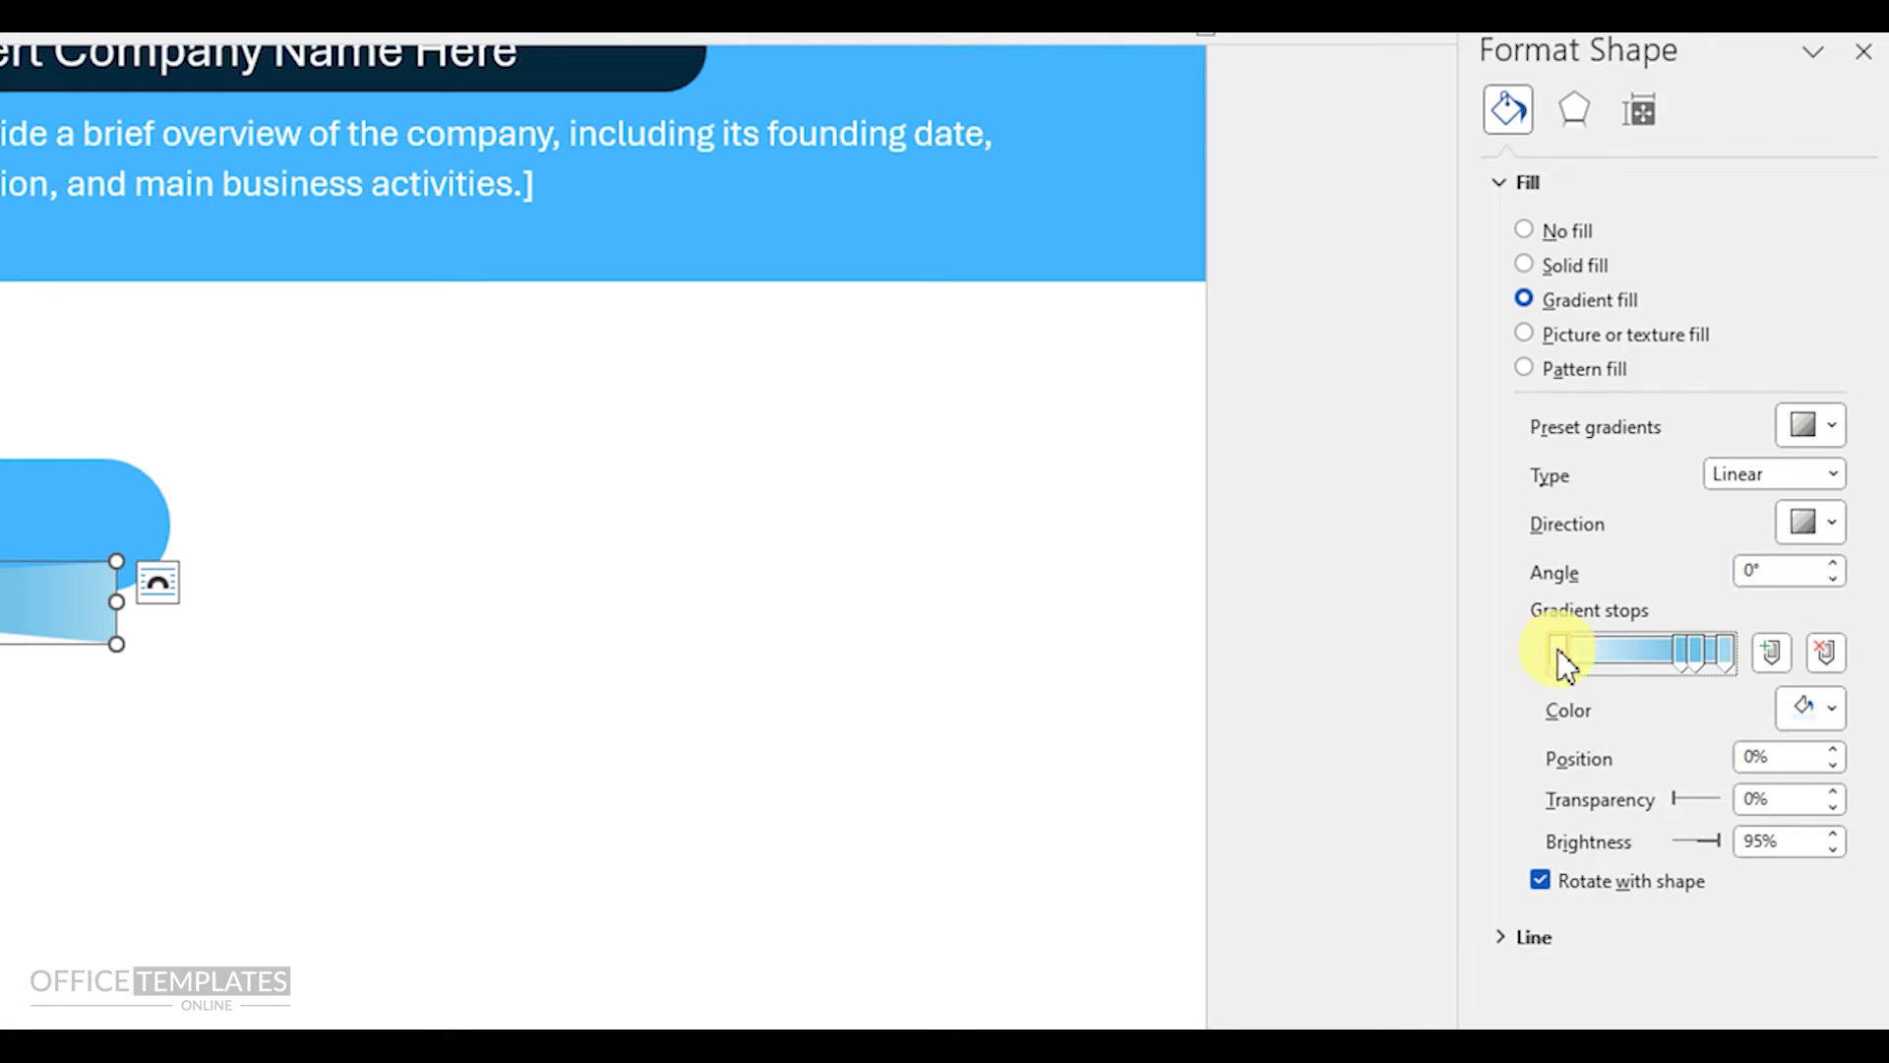
left_click(1833, 707)
left_click(1671, 899)
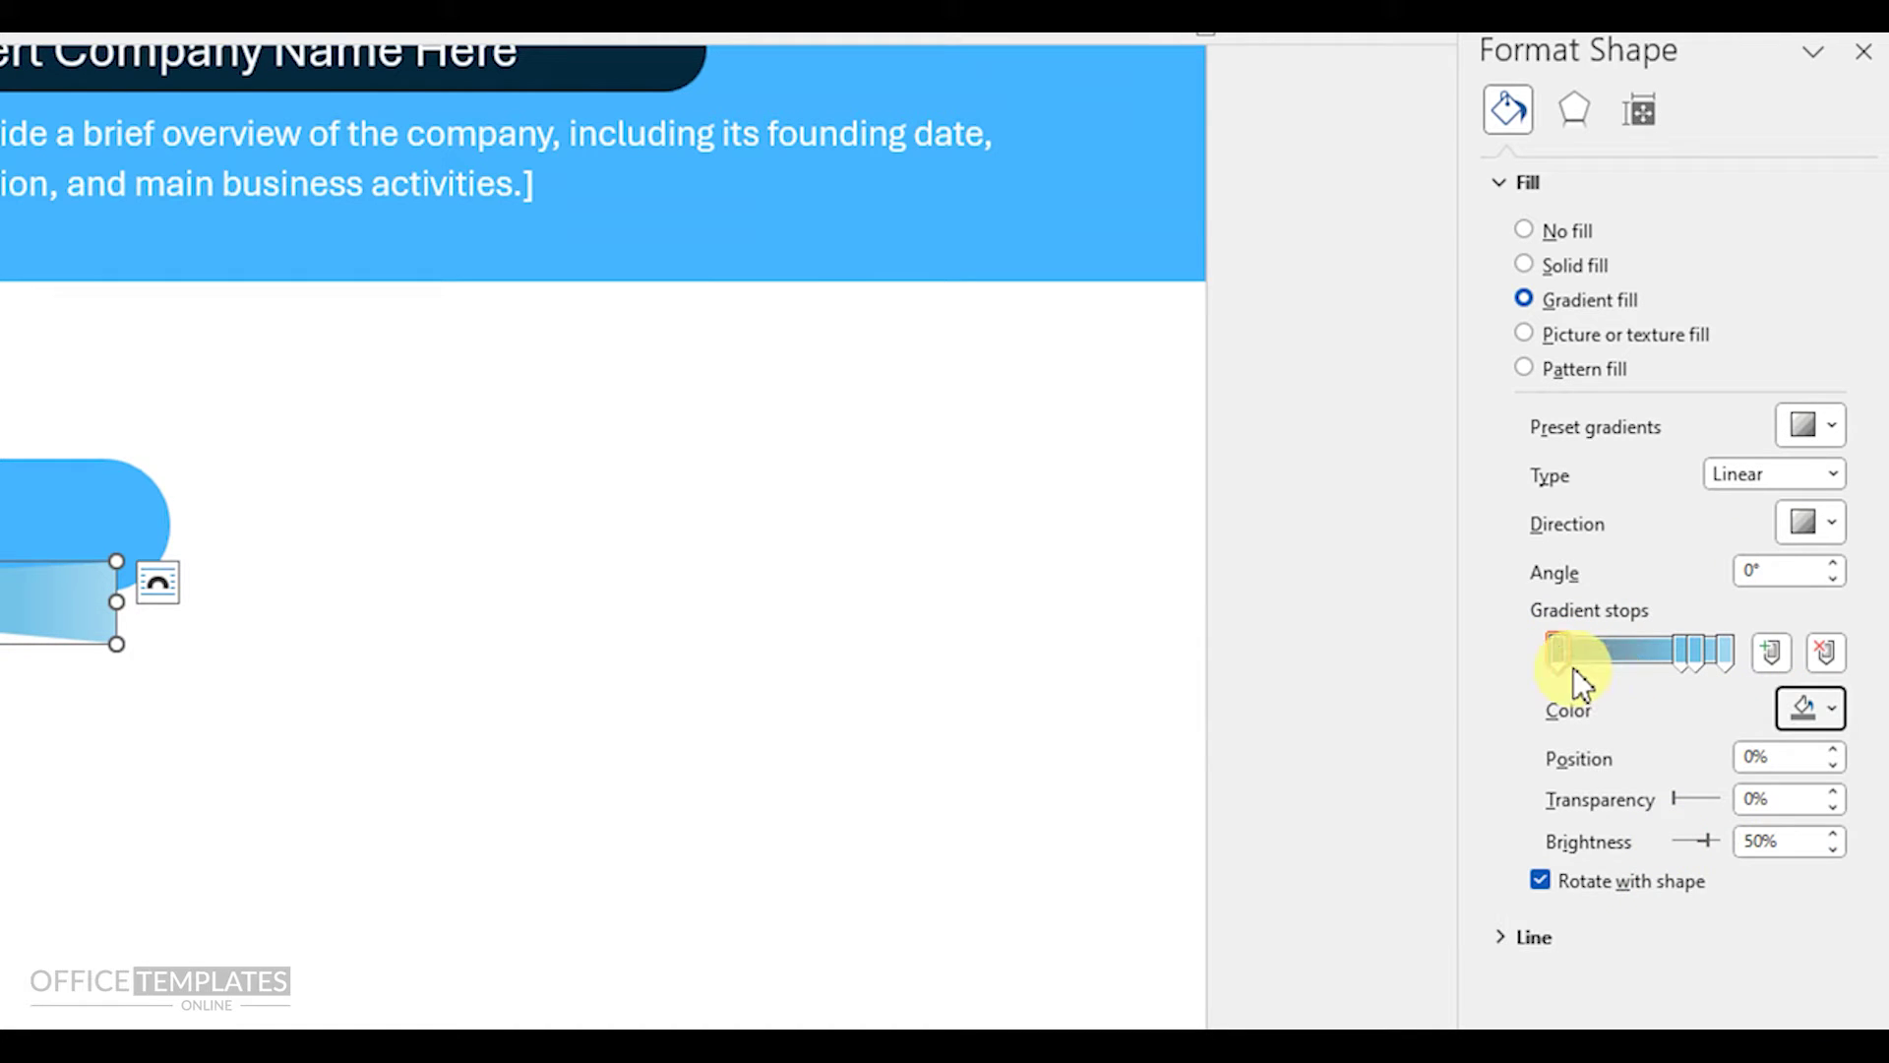
- Make the end stop dark grey at 100% transparency; start stop near 36% at 40%
left_click(1681, 647)
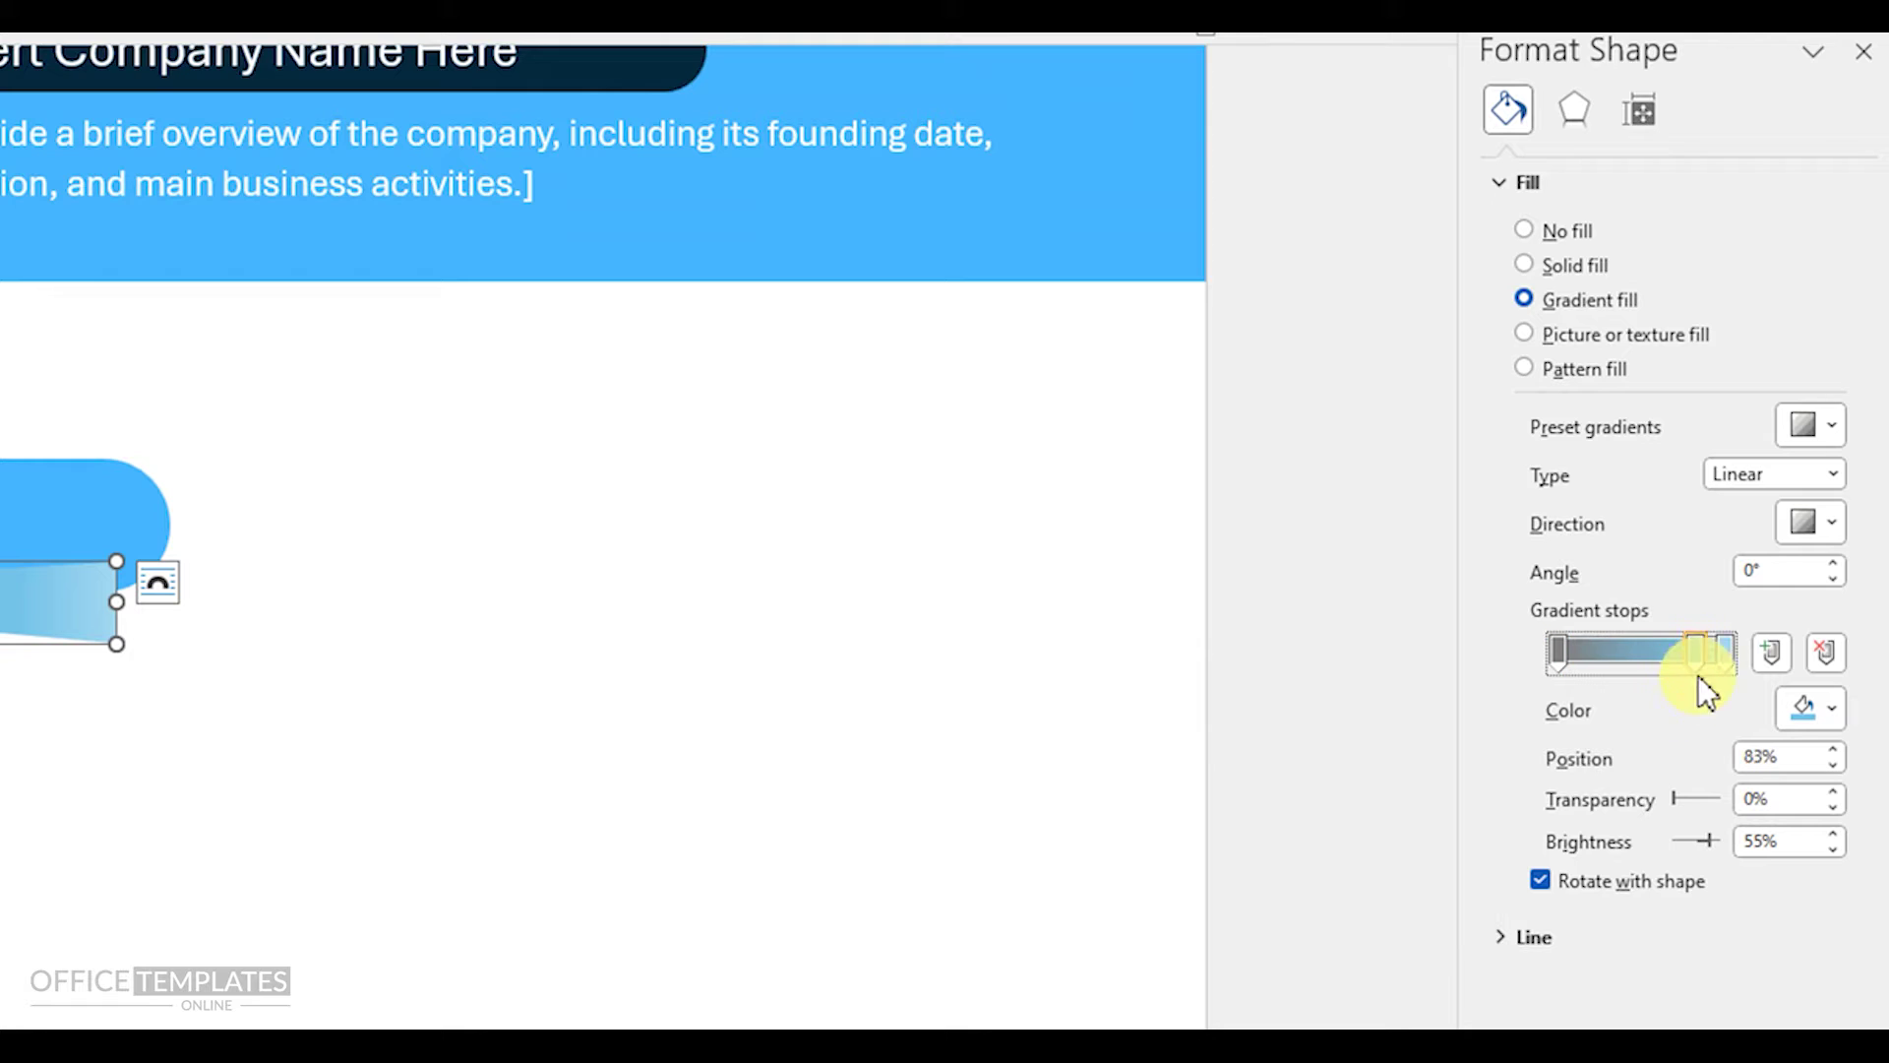
left_click_drag(1702, 648, 1724, 645)
left_click(1813, 701)
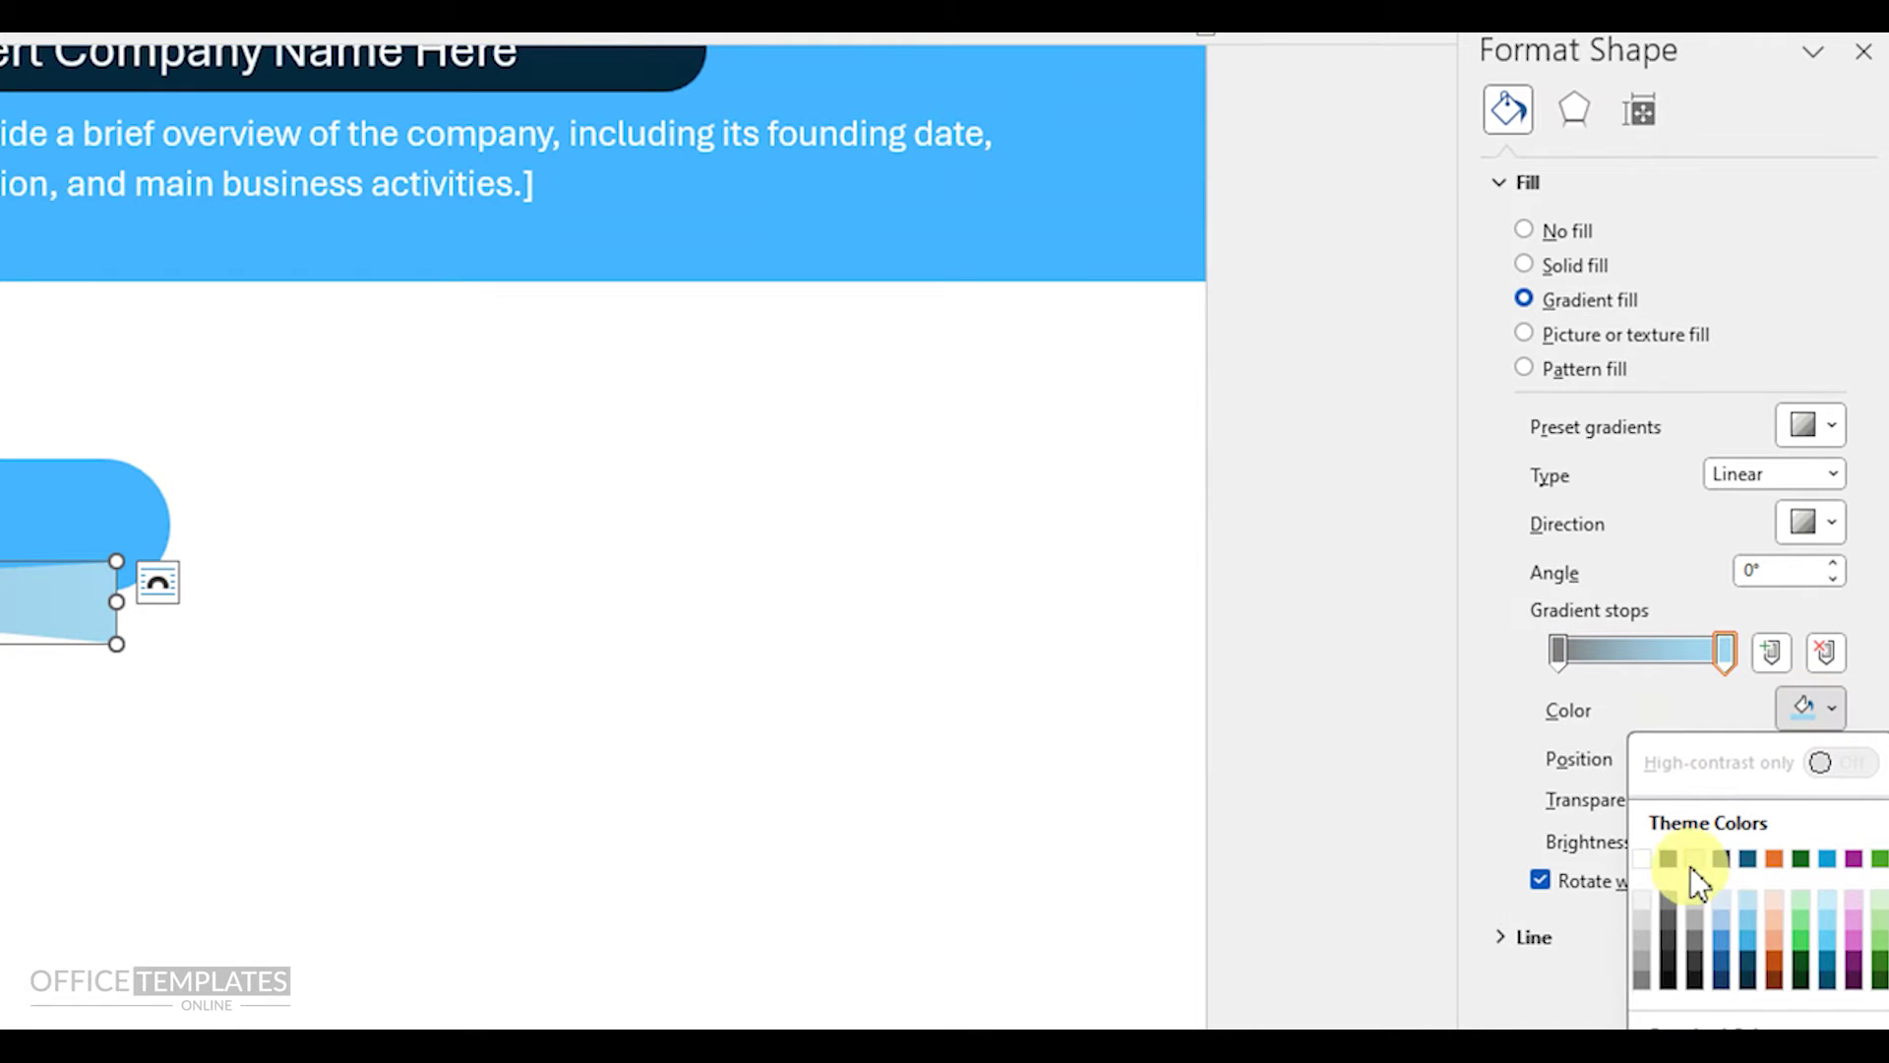
left_click(1671, 913)
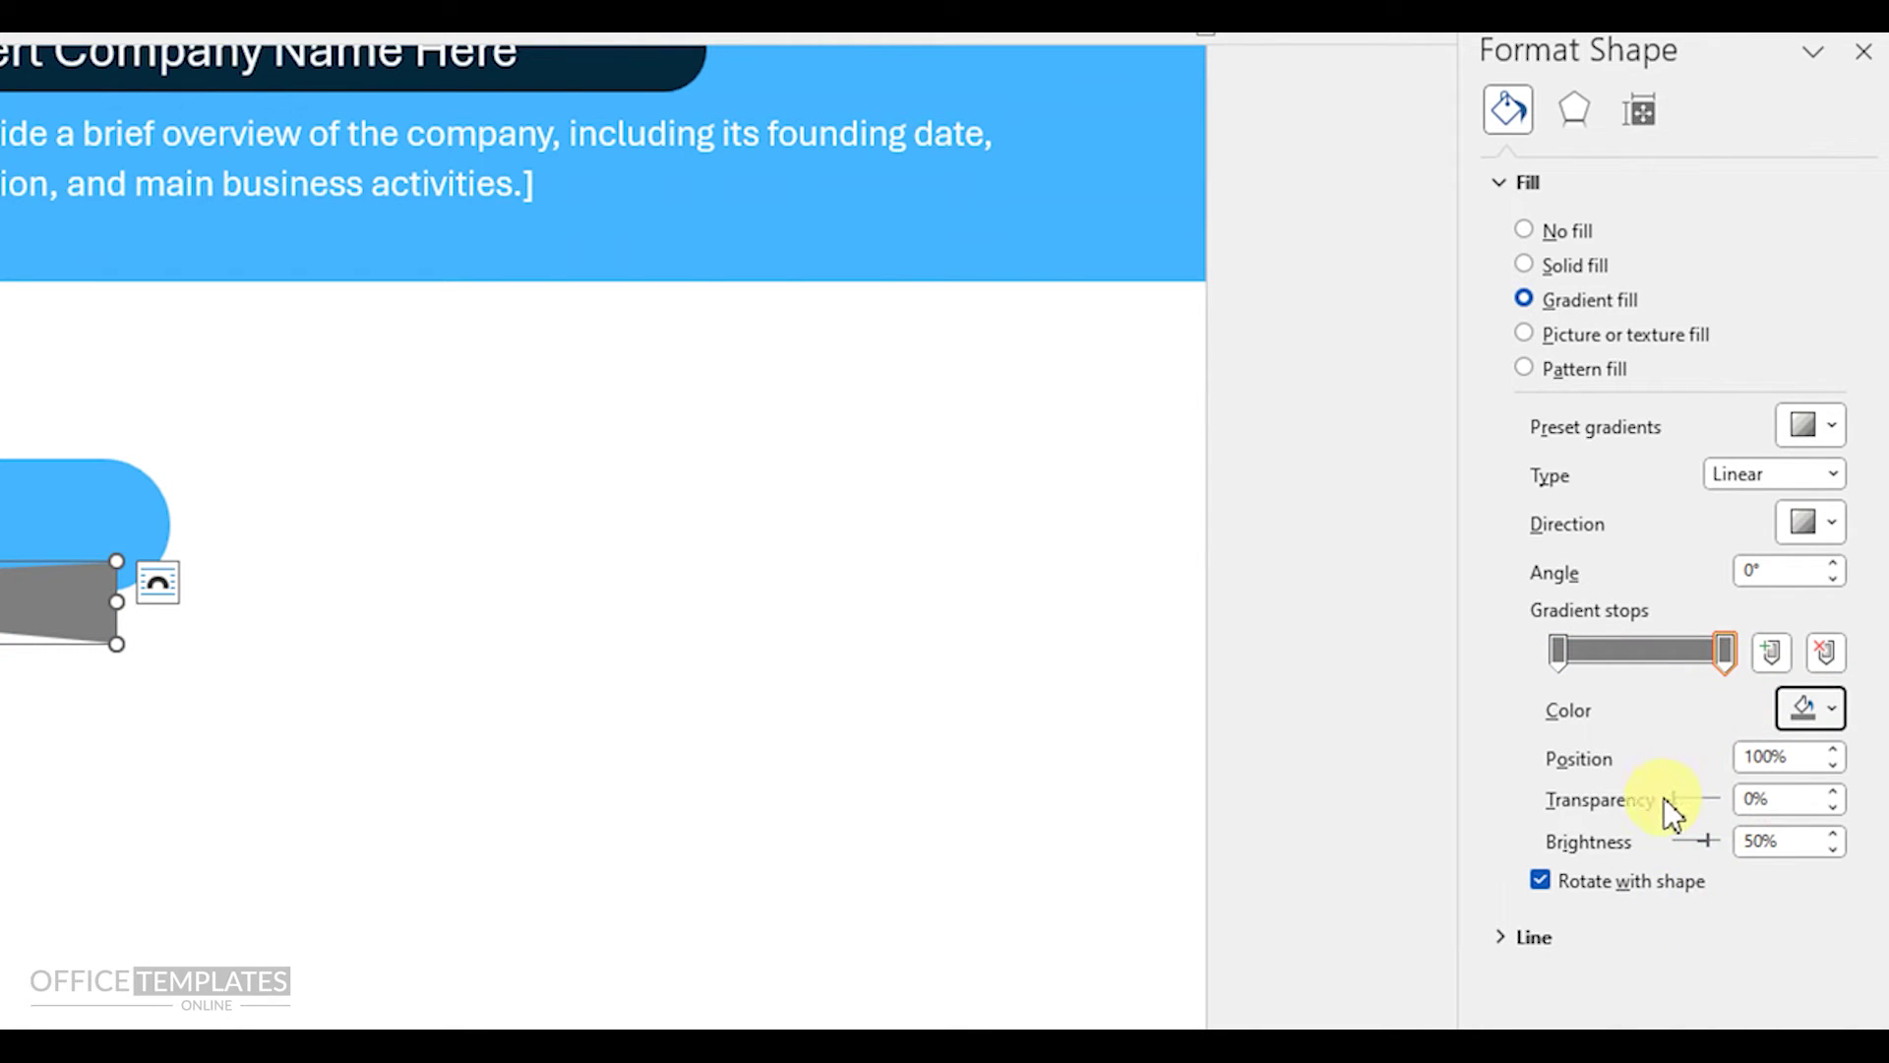
left_click_drag(1679, 795, 1769, 808)
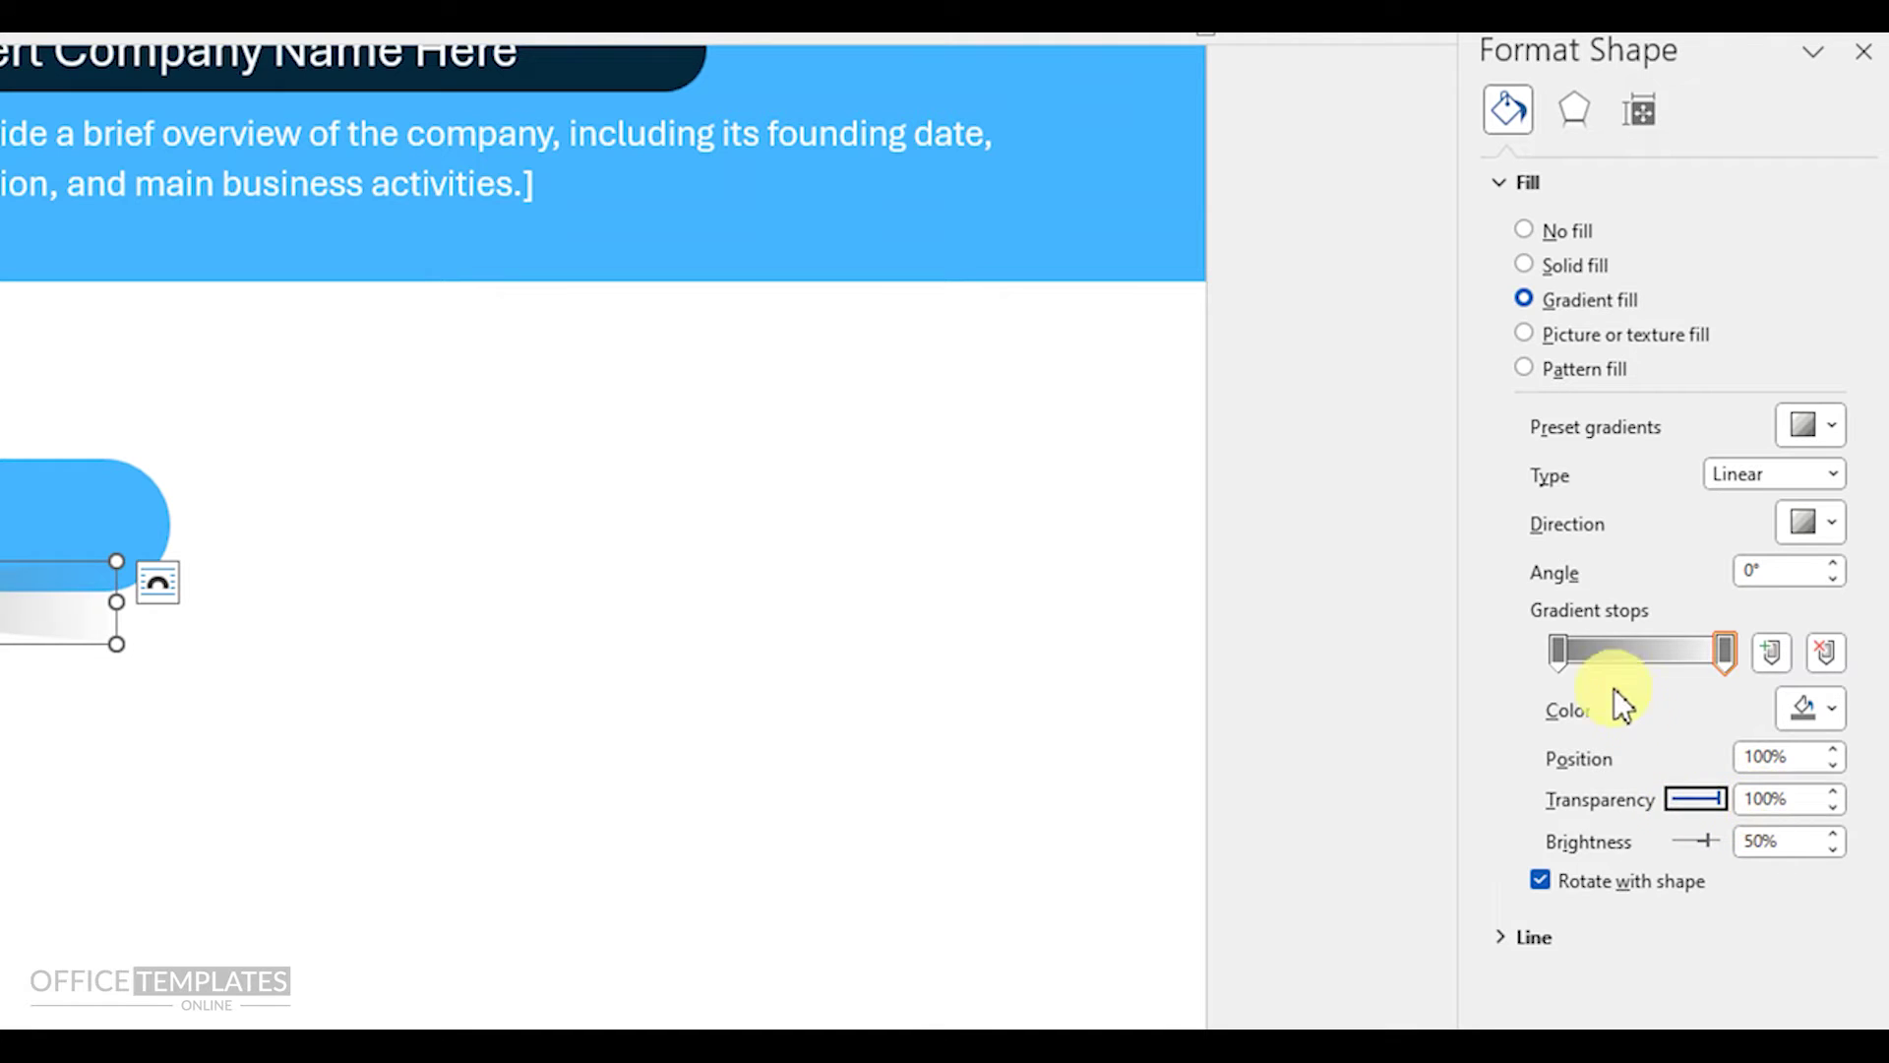
left_click_drag(1561, 653, 1626, 669)
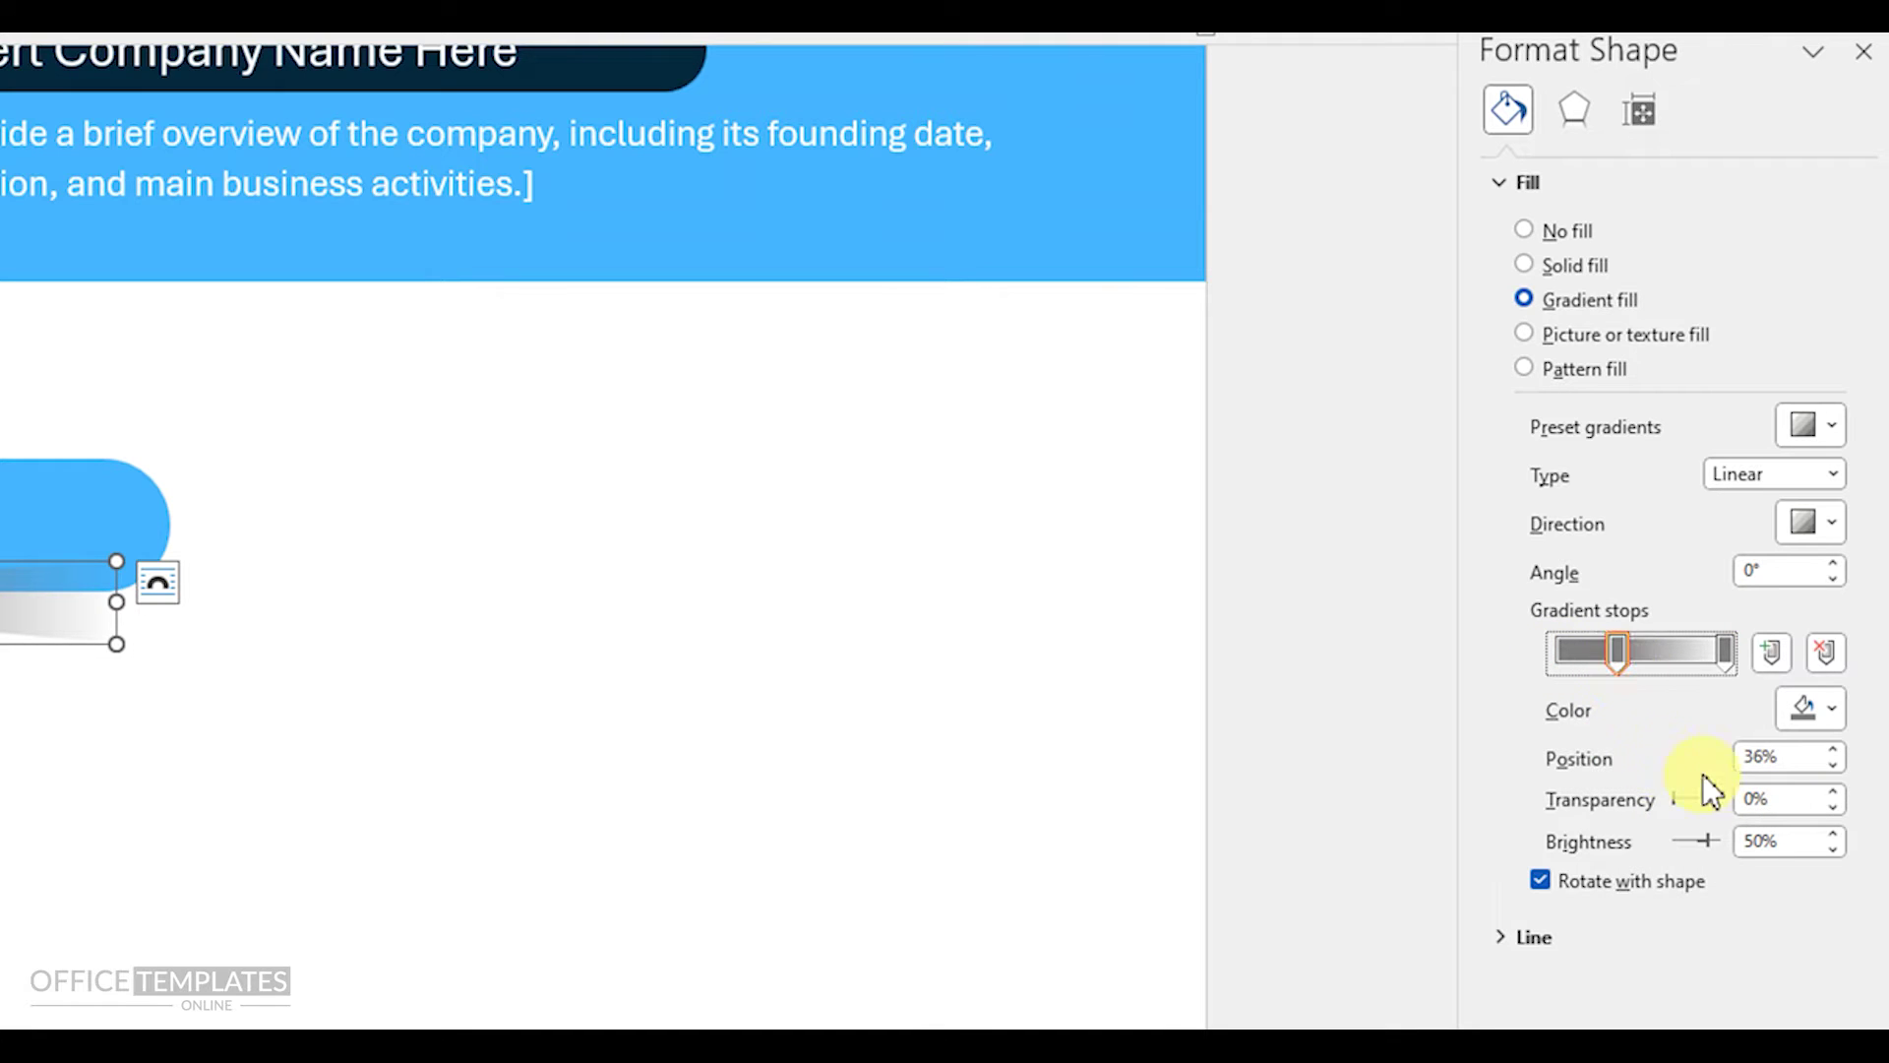
left_click(1760, 799)
type("40")
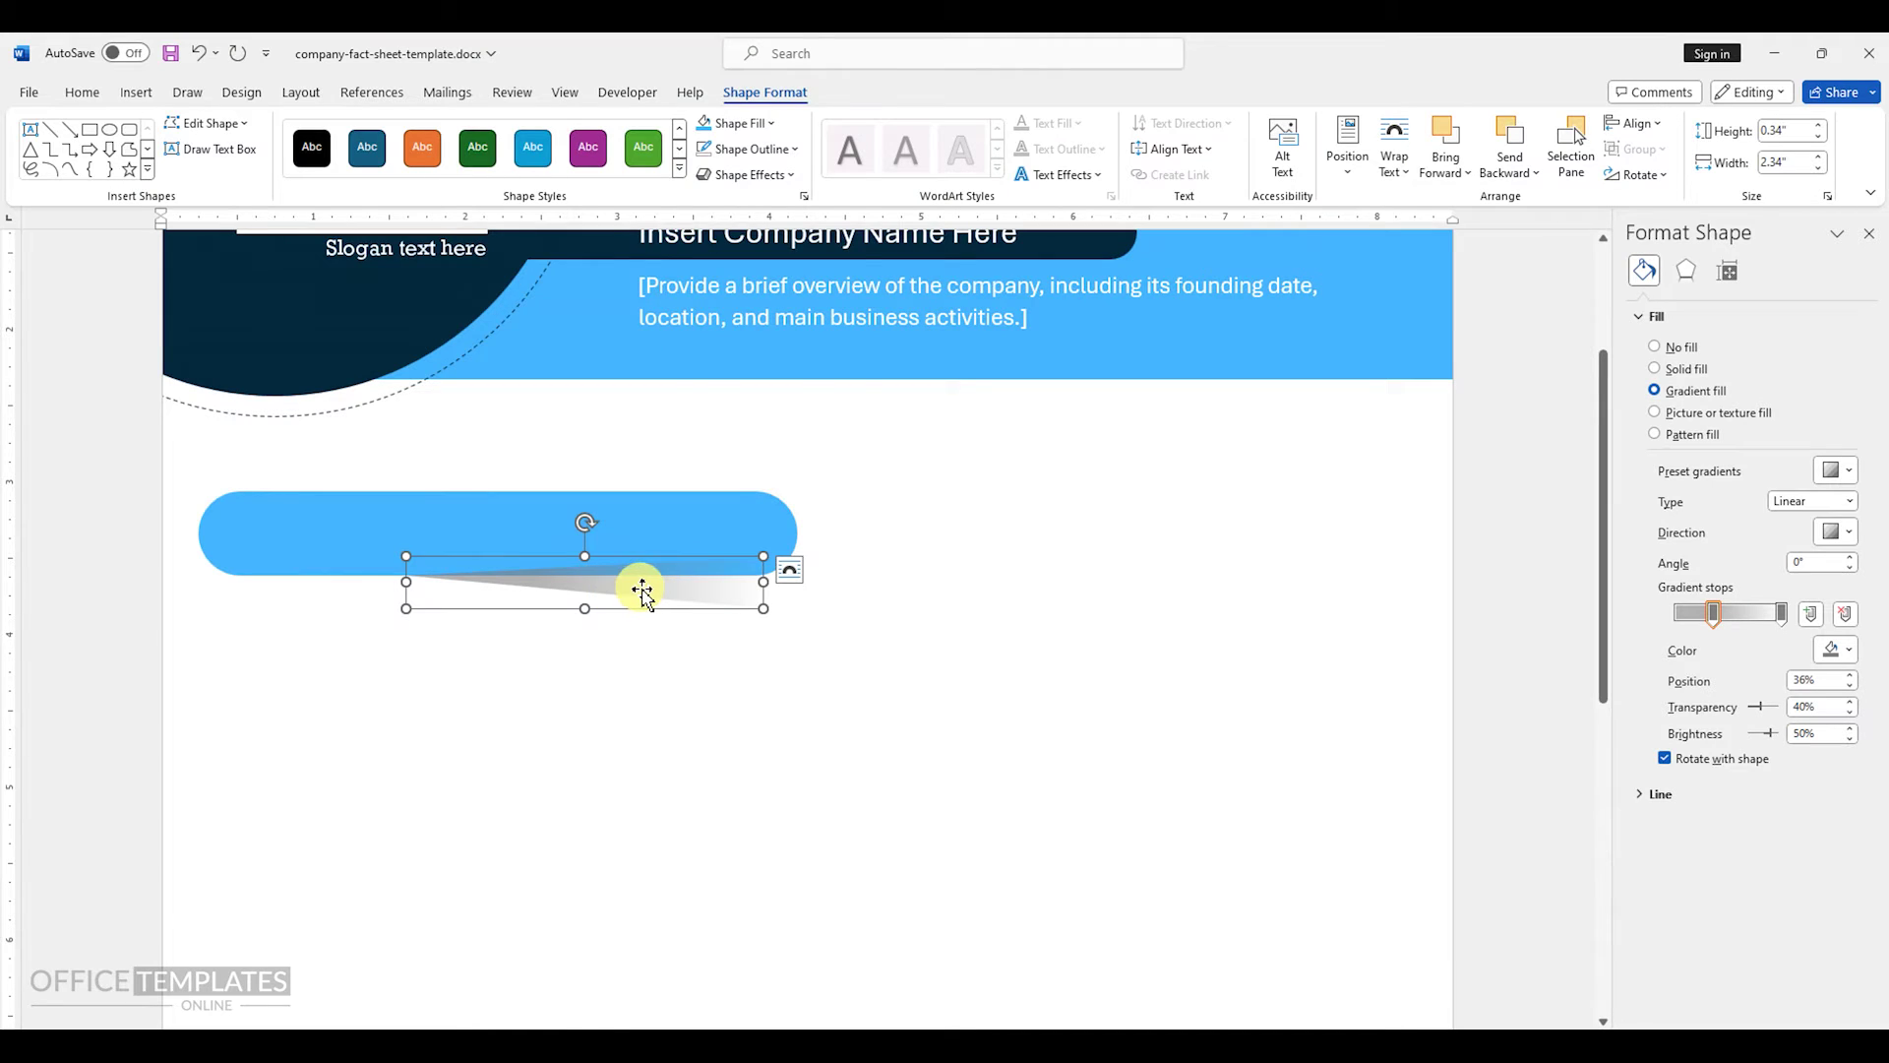
- Send the grey wedge behind the blue banner and nudge it right and up
right_click(641, 589)
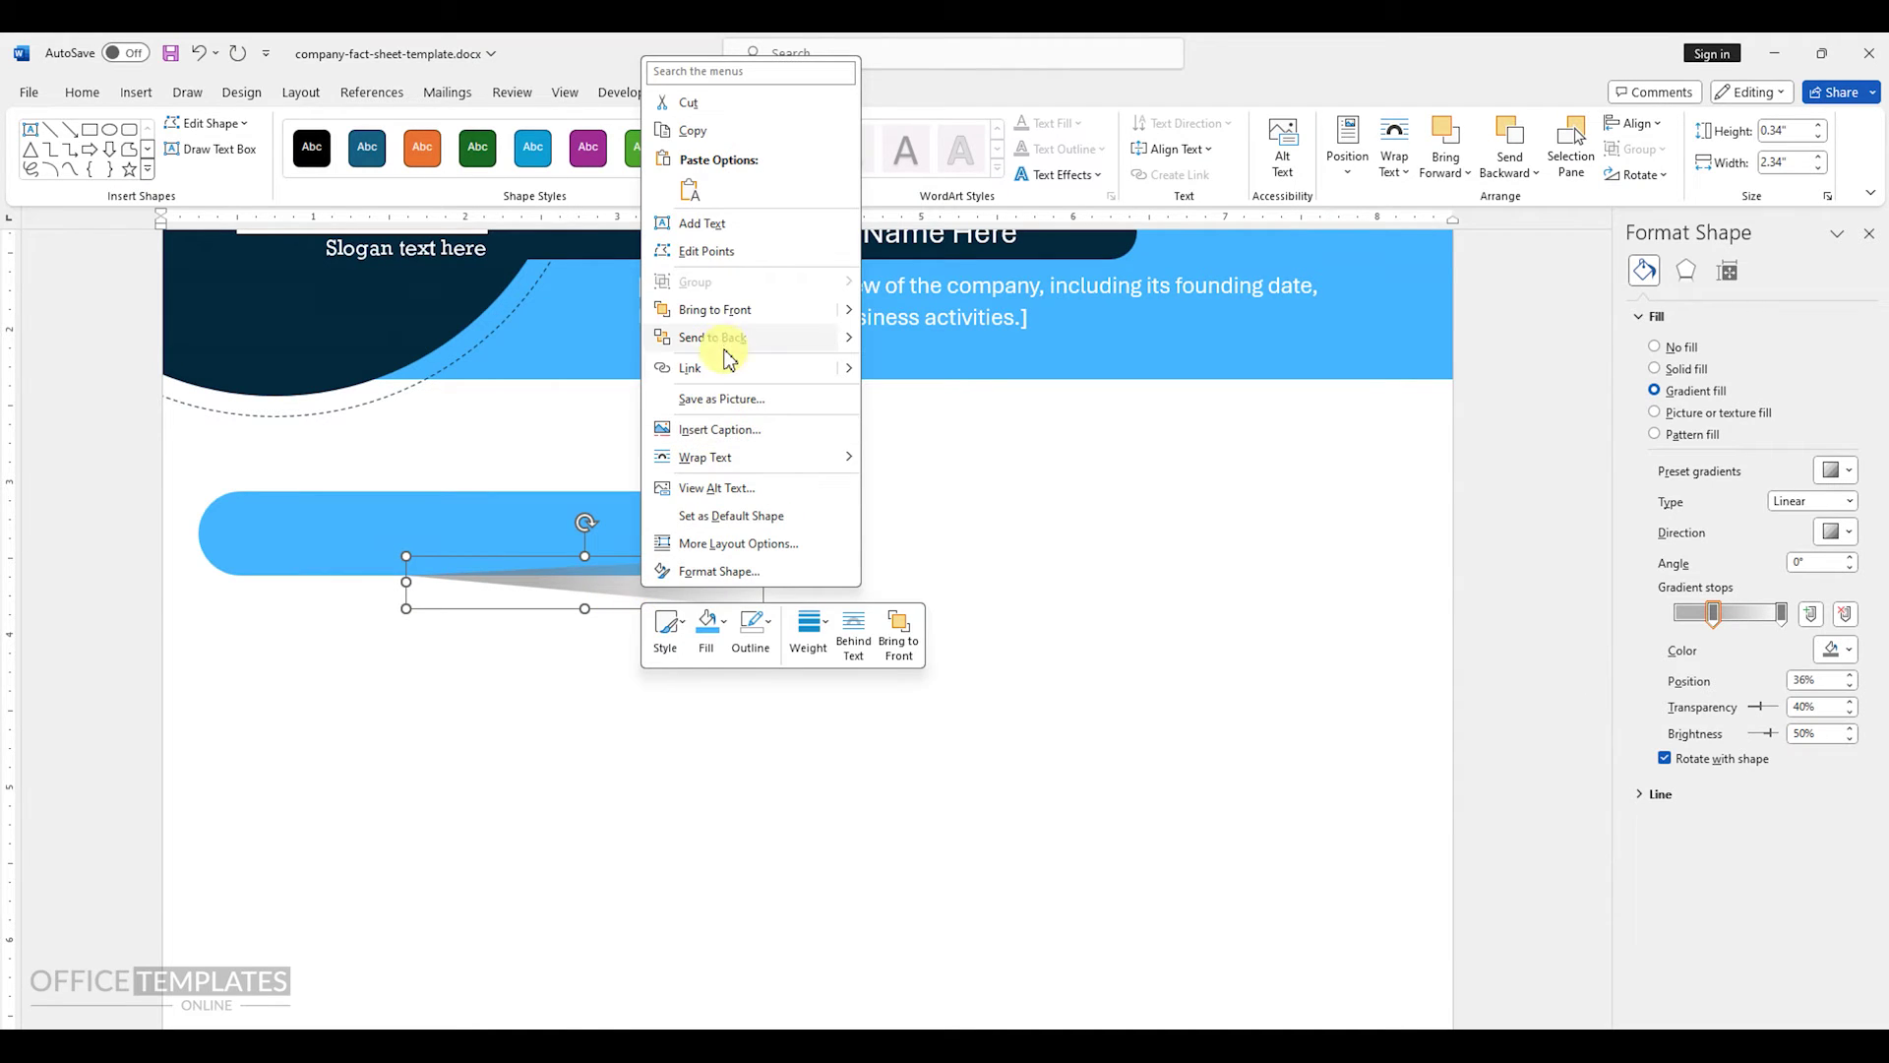
left_click(605, 607)
left_click_drag(691, 594, 705, 597)
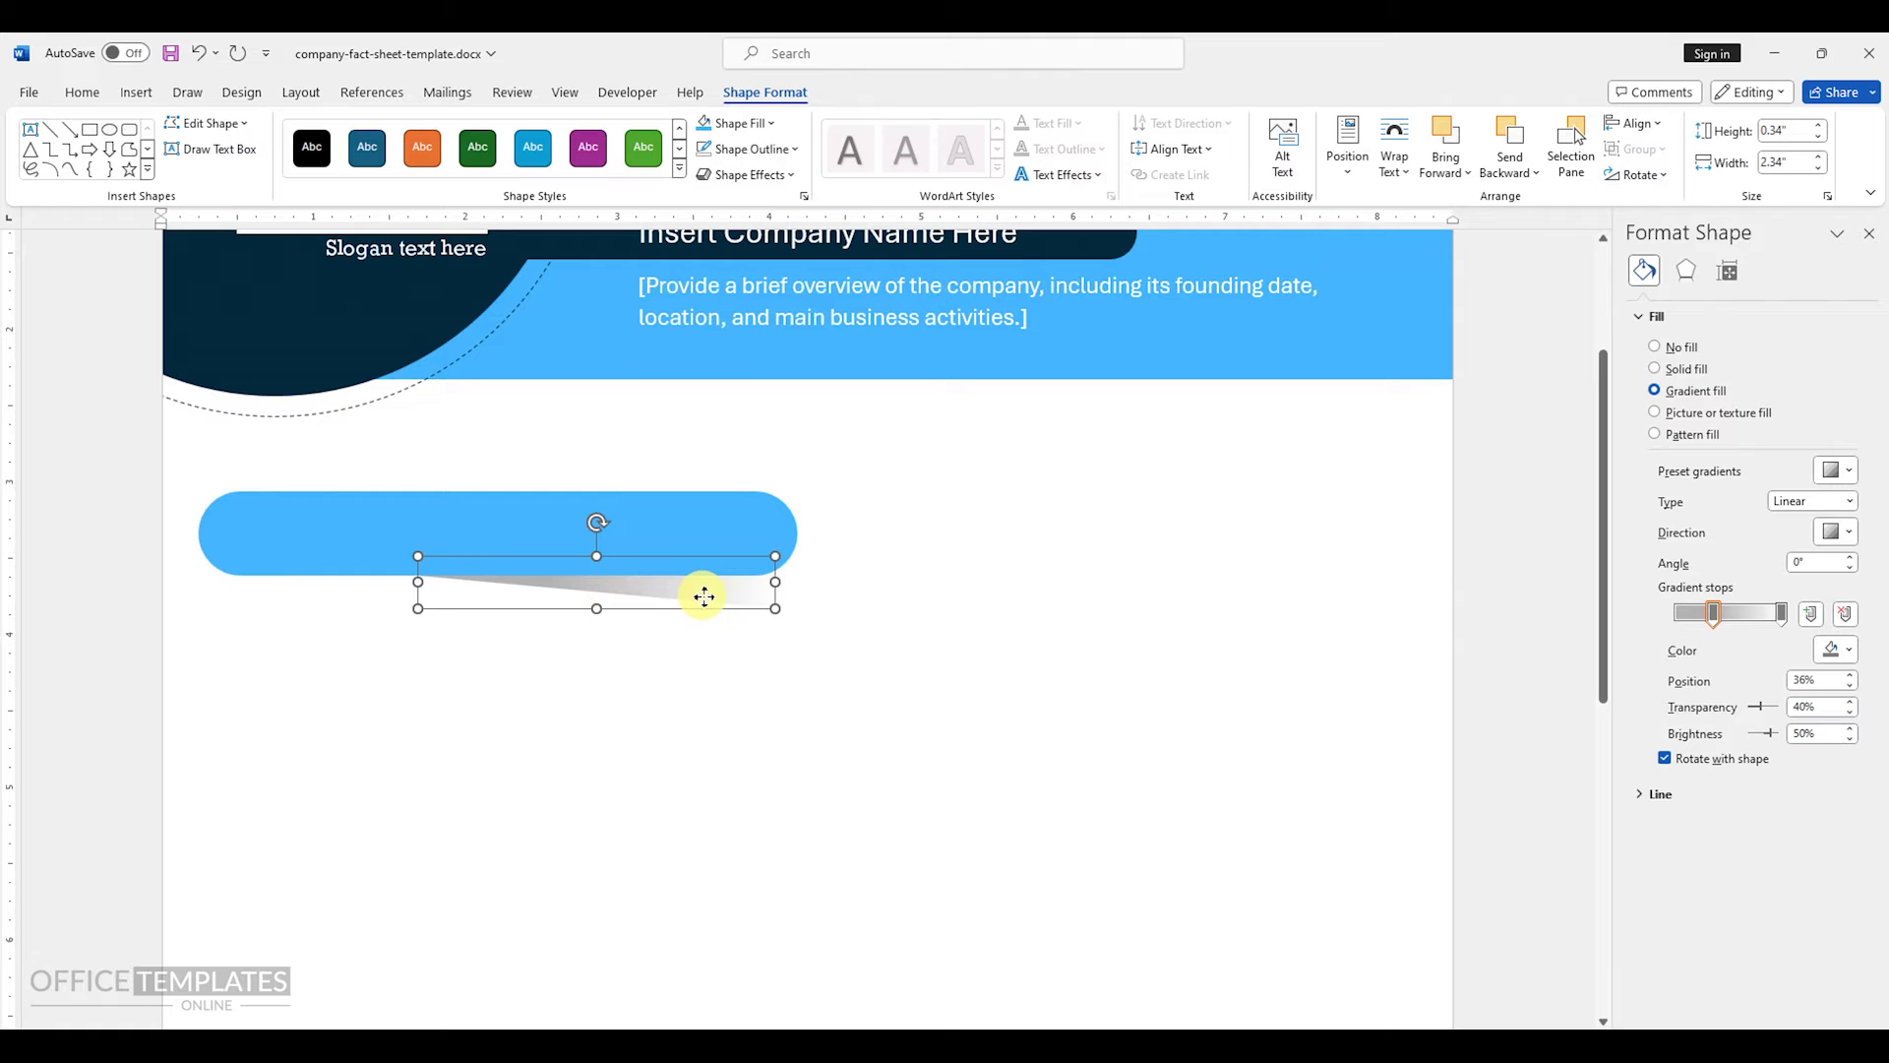
key("Up")
key("Up")
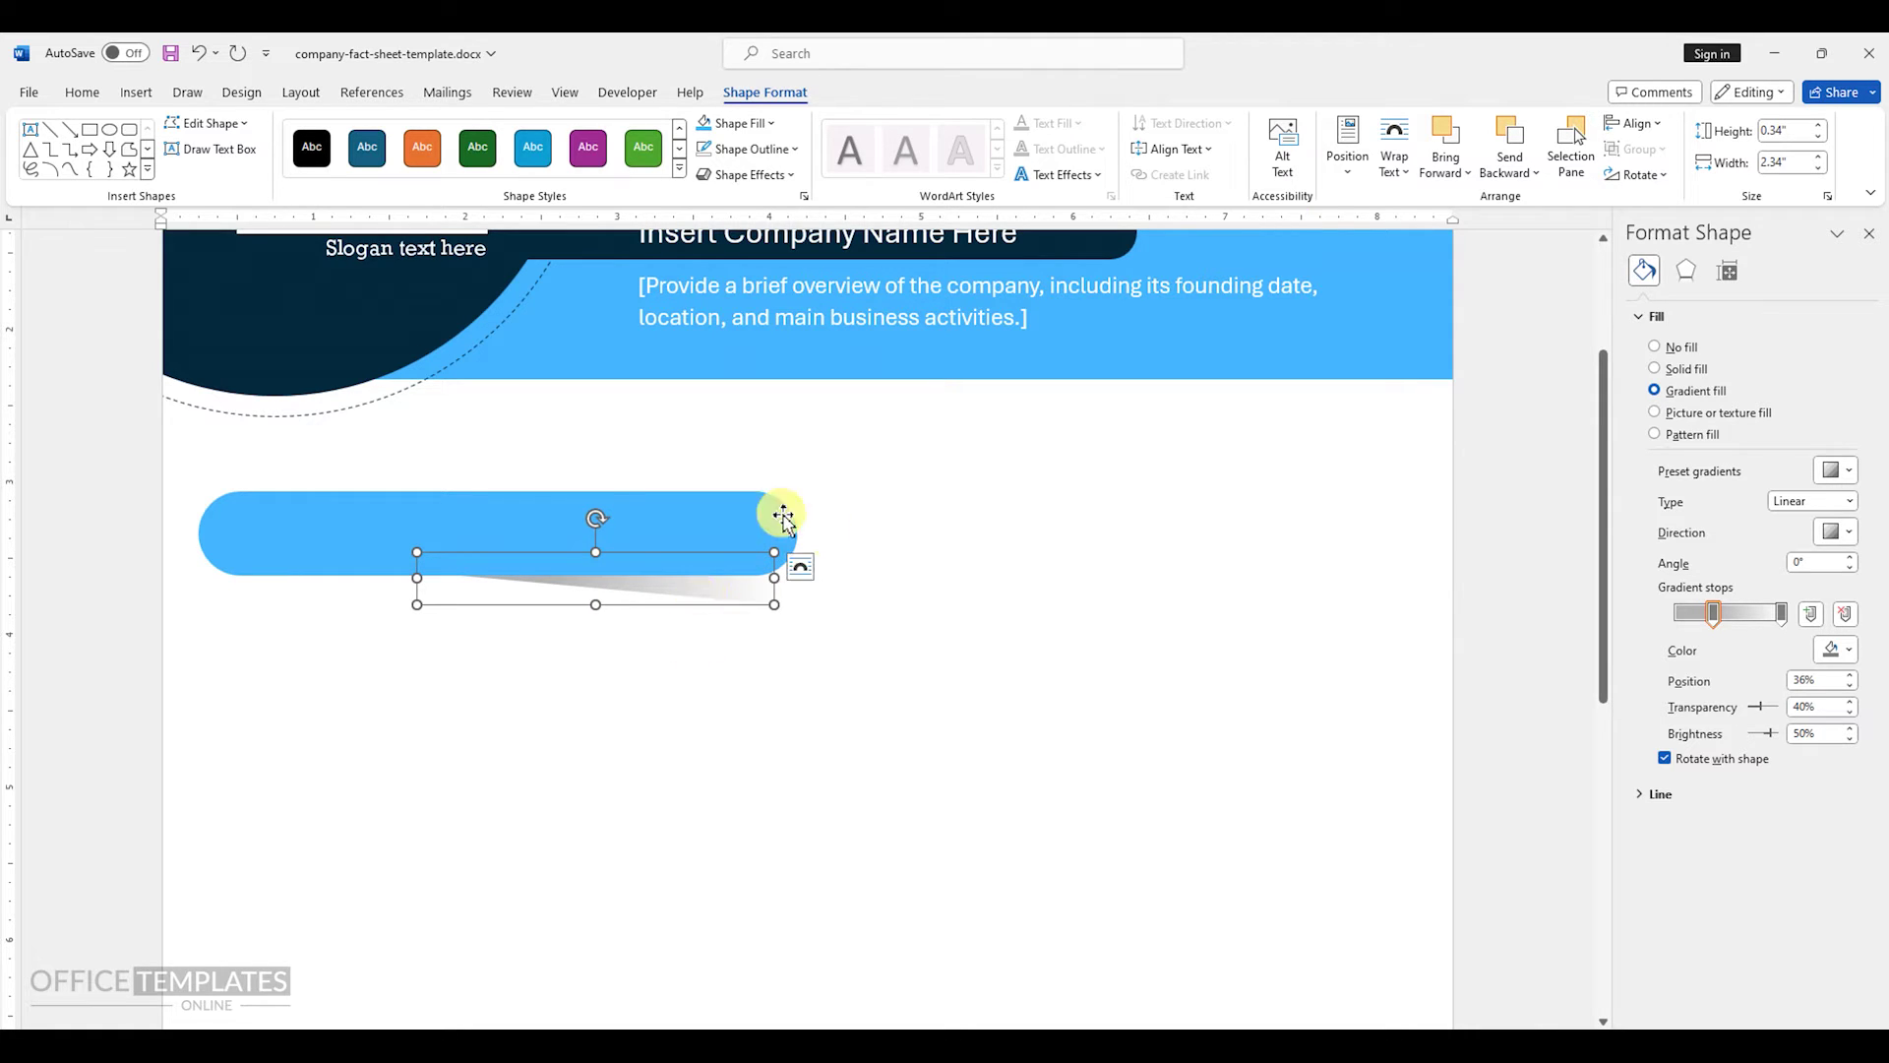
left_click(595, 499)
- Draw a small rounded rectangle bar at the blue banner's lower left
left_click(136, 92)
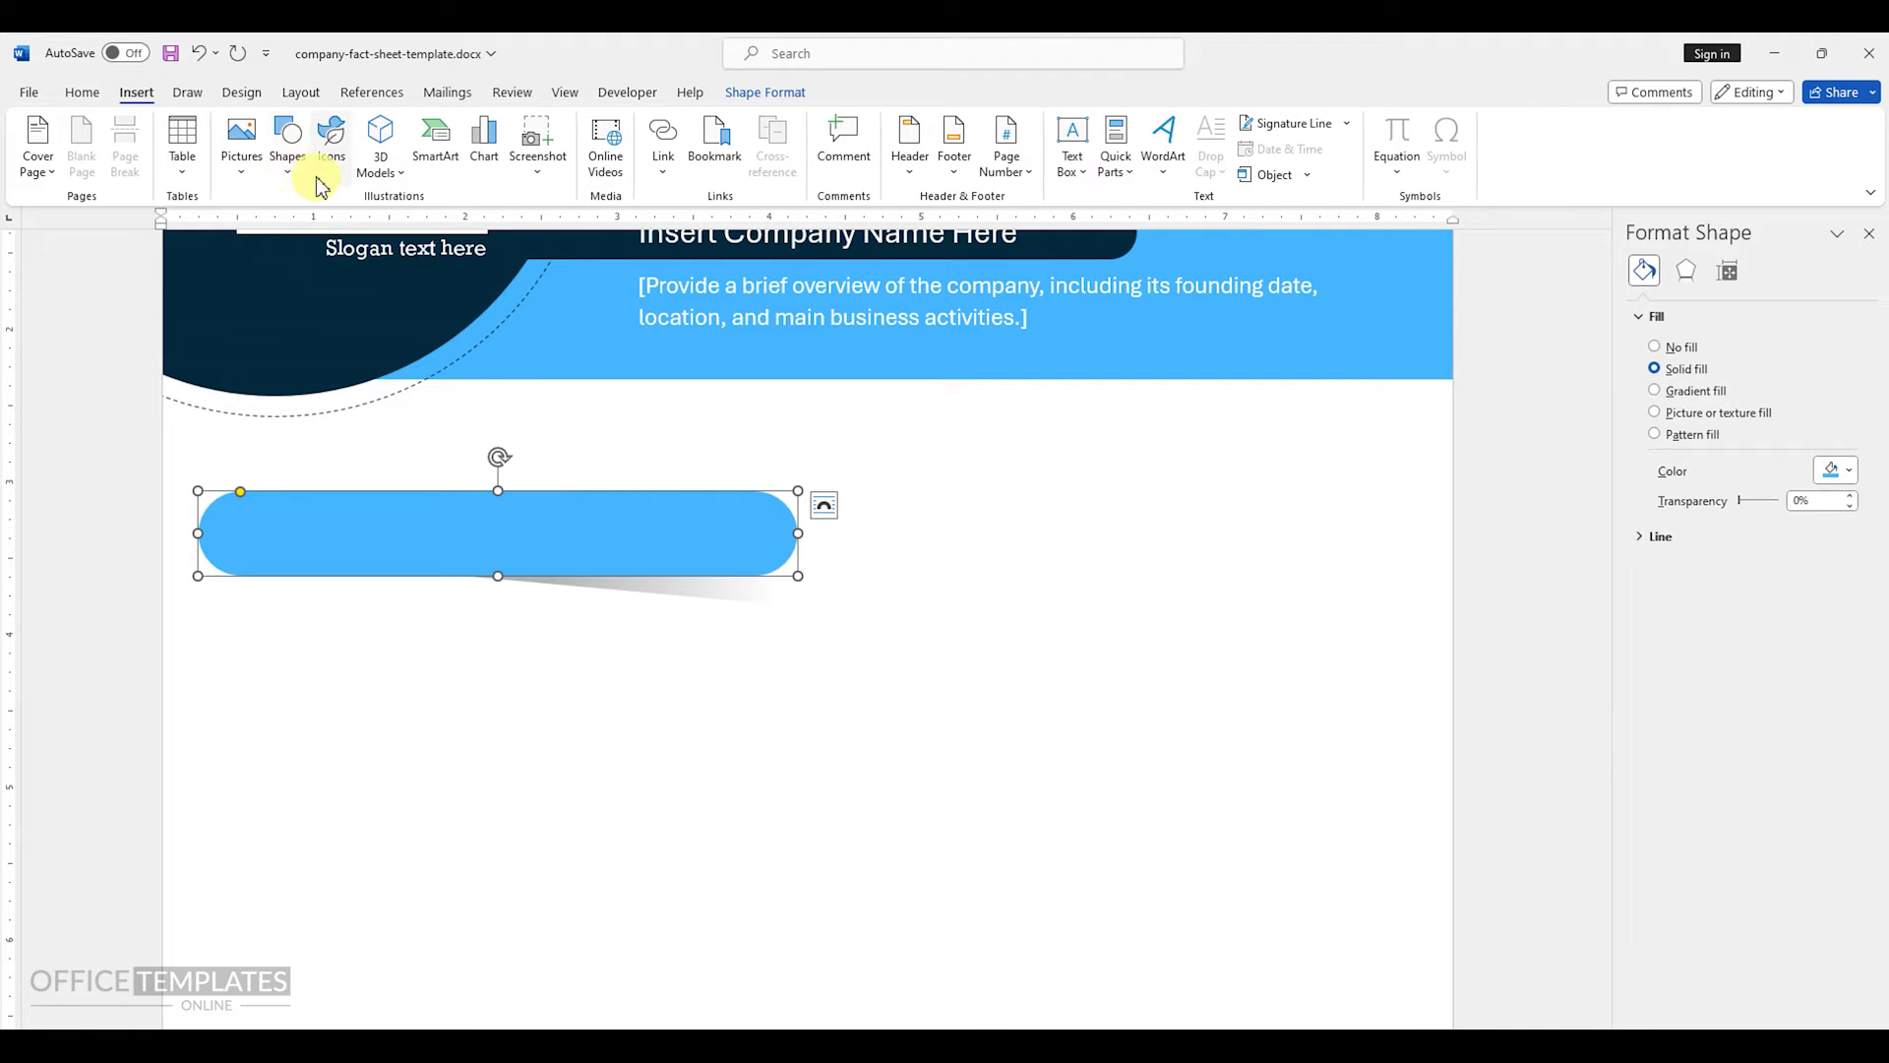
left_click(287, 158)
left_click(376, 228)
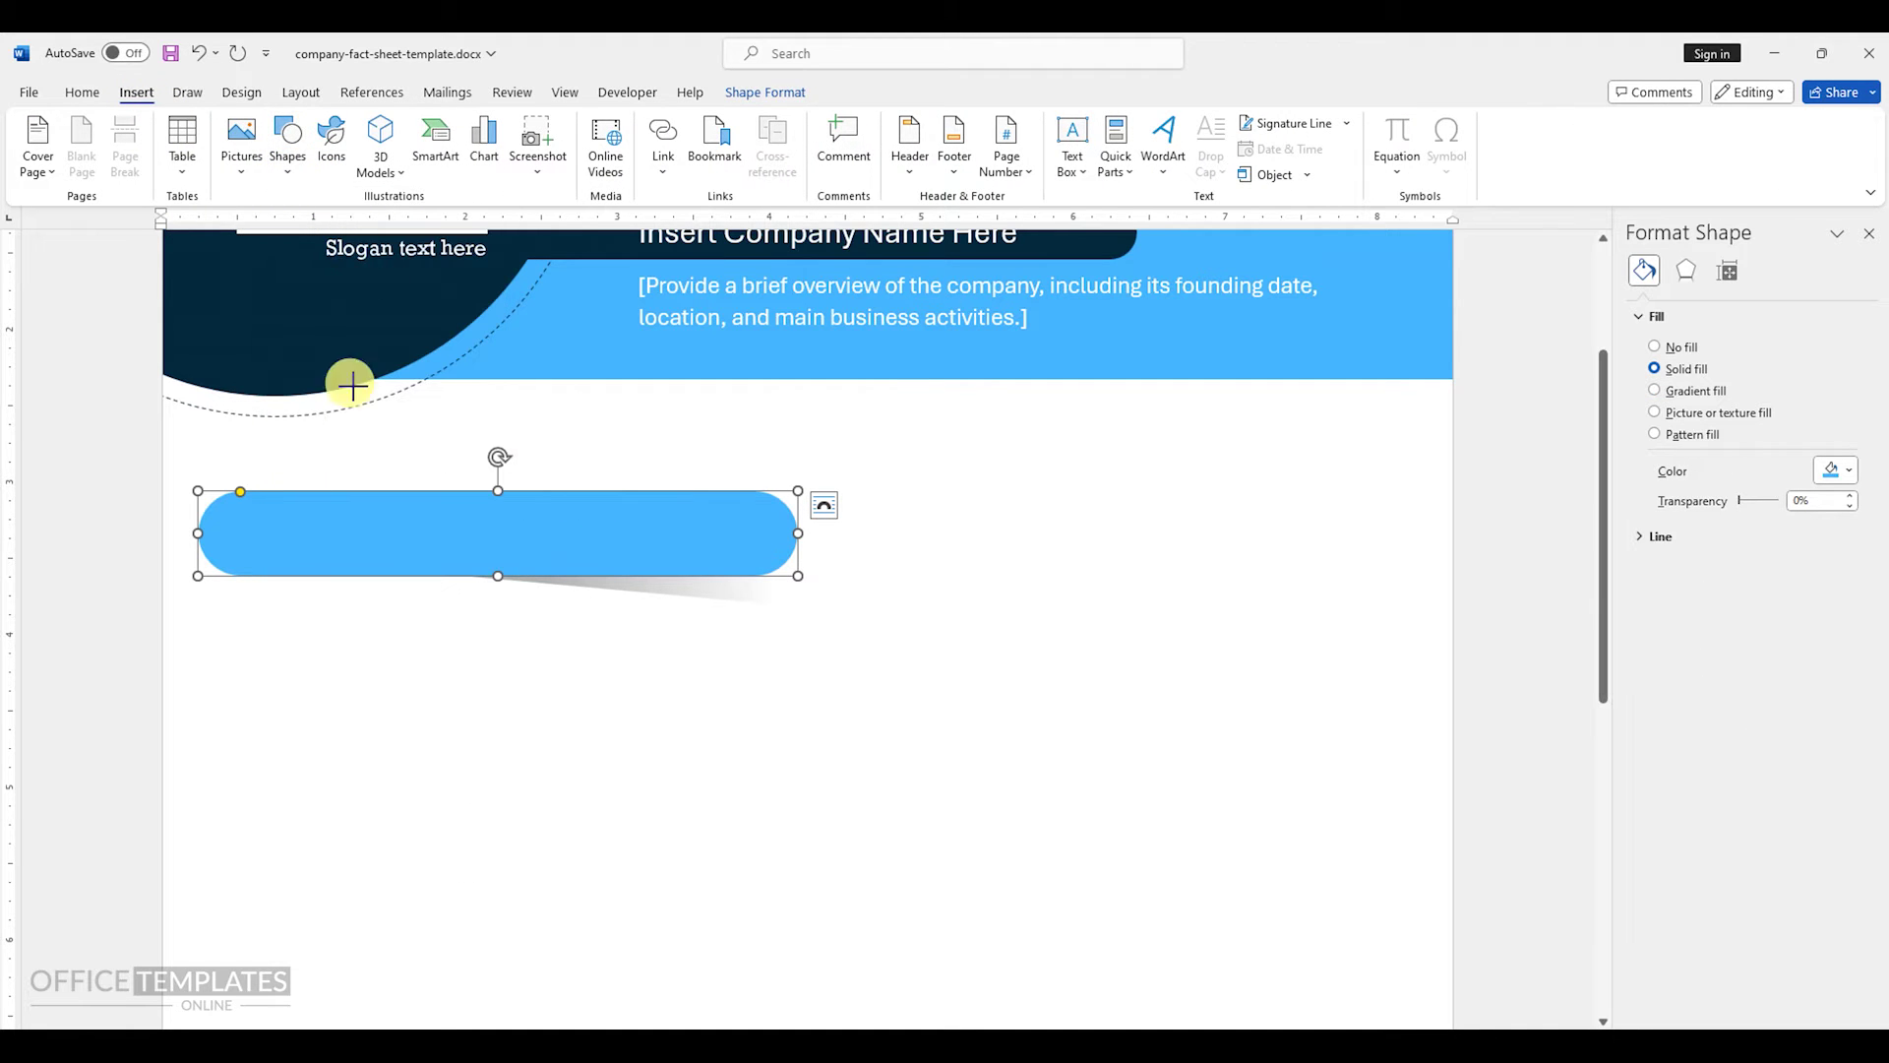
left_click_drag(225, 553, 475, 584)
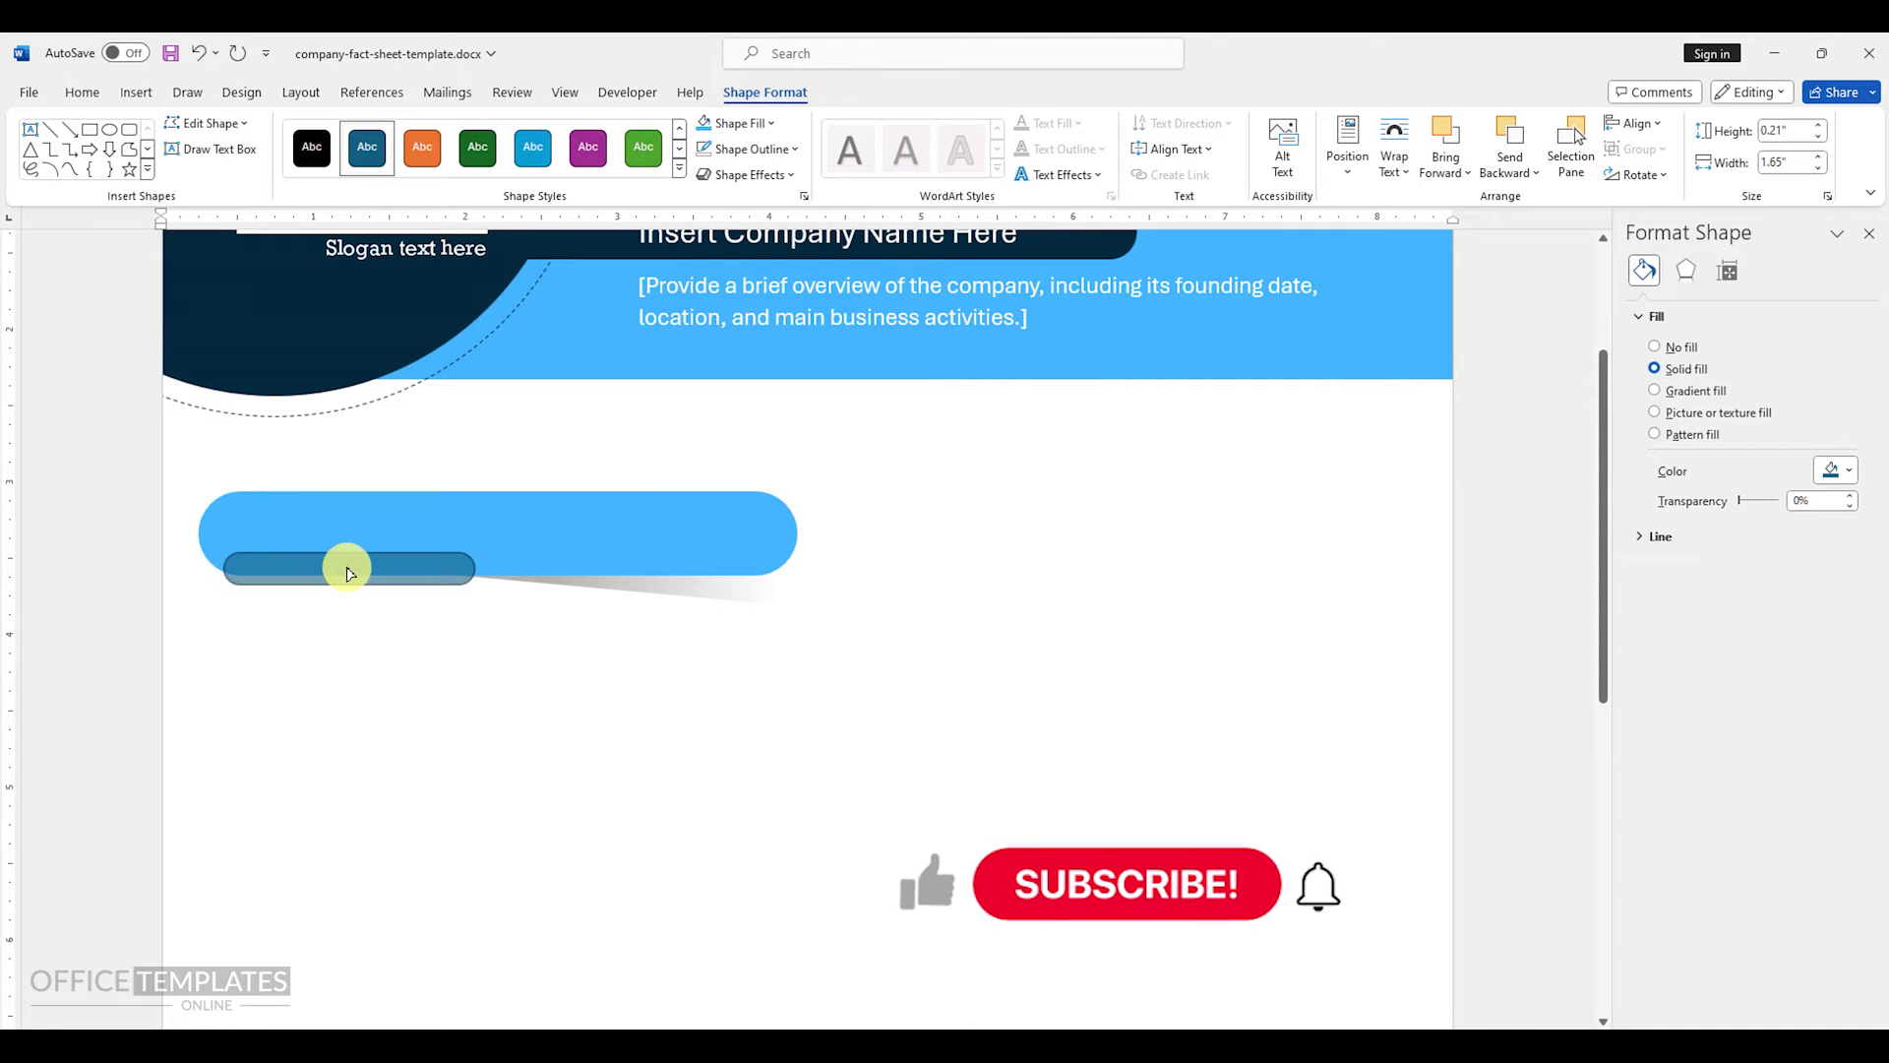
- Fill the bar dark navy, remove its outline, and make it thinner
right_click(297, 580)
left_click(361, 618)
left_click(361, 618)
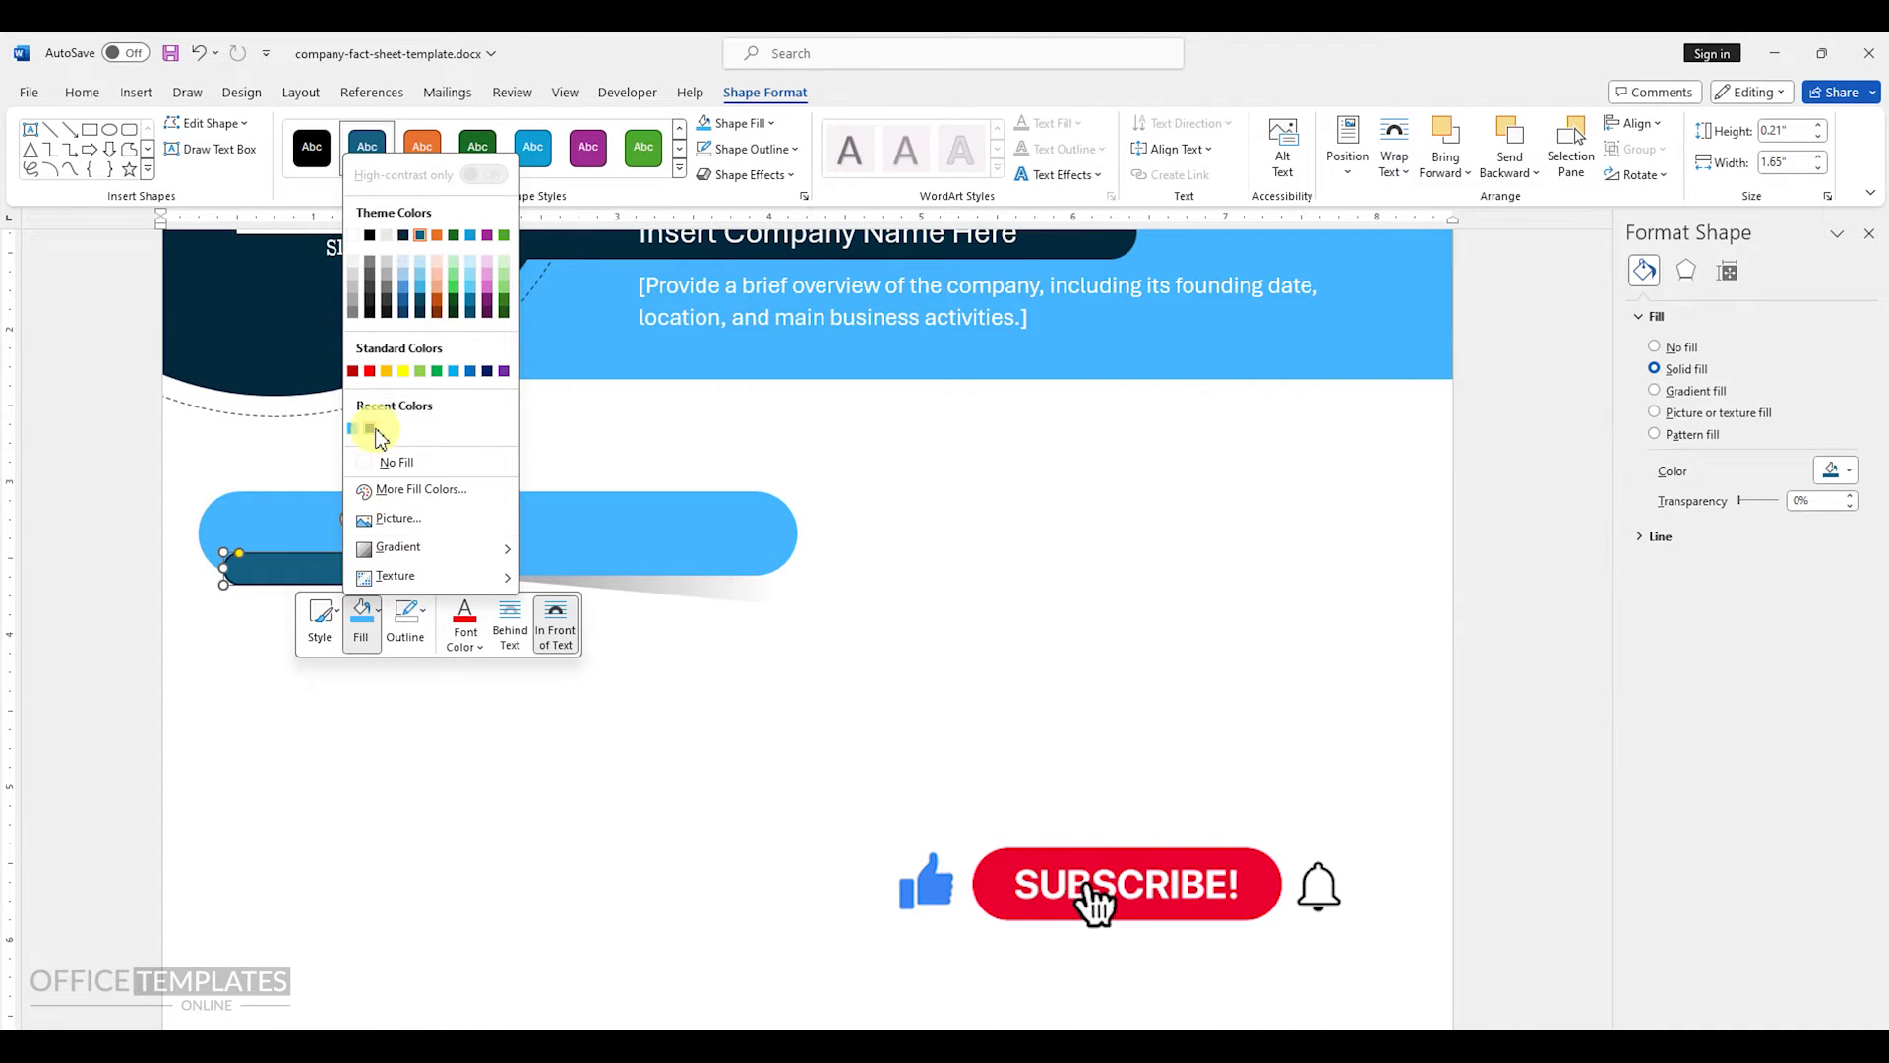
left_click(370, 429)
left_click(405, 618)
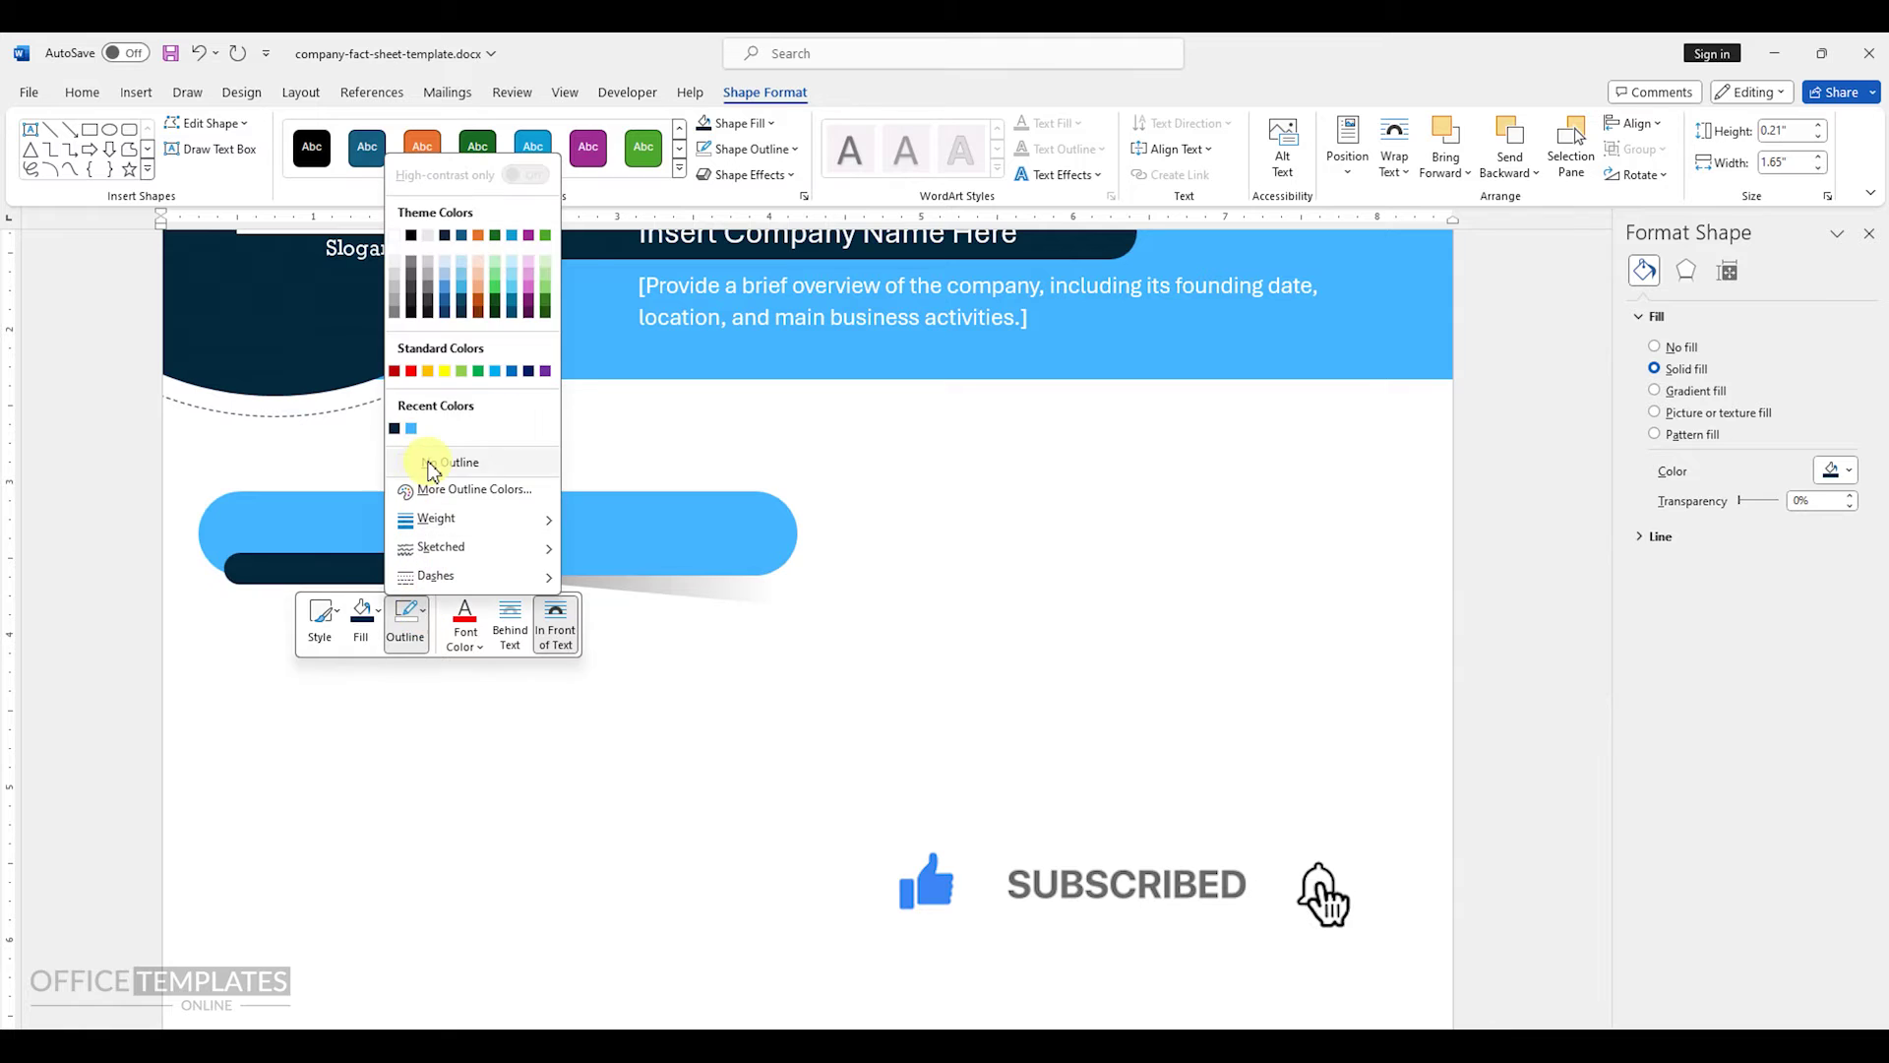
left_click(423, 461)
left_click(338, 563)
scroll(337, 563, "up", 2, "ctrl")
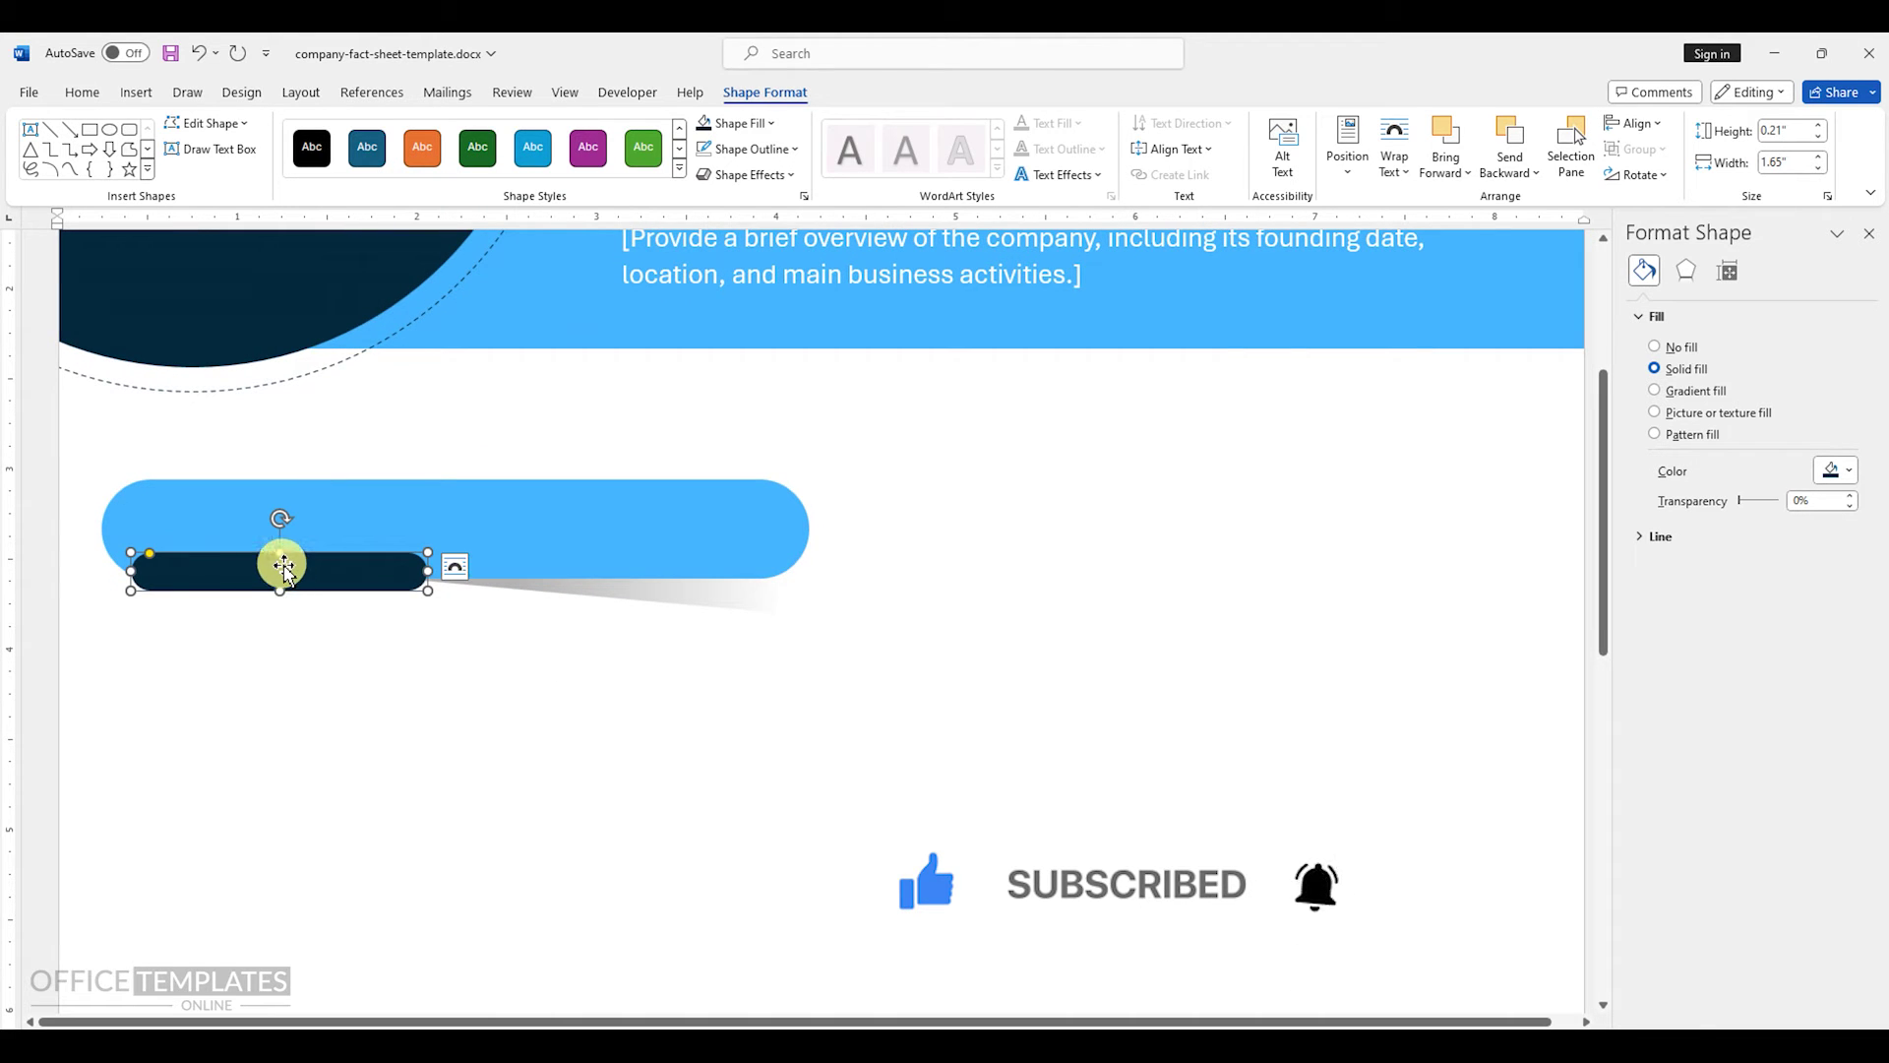
left_click_drag(283, 563, 275, 572)
left_click(211, 506)
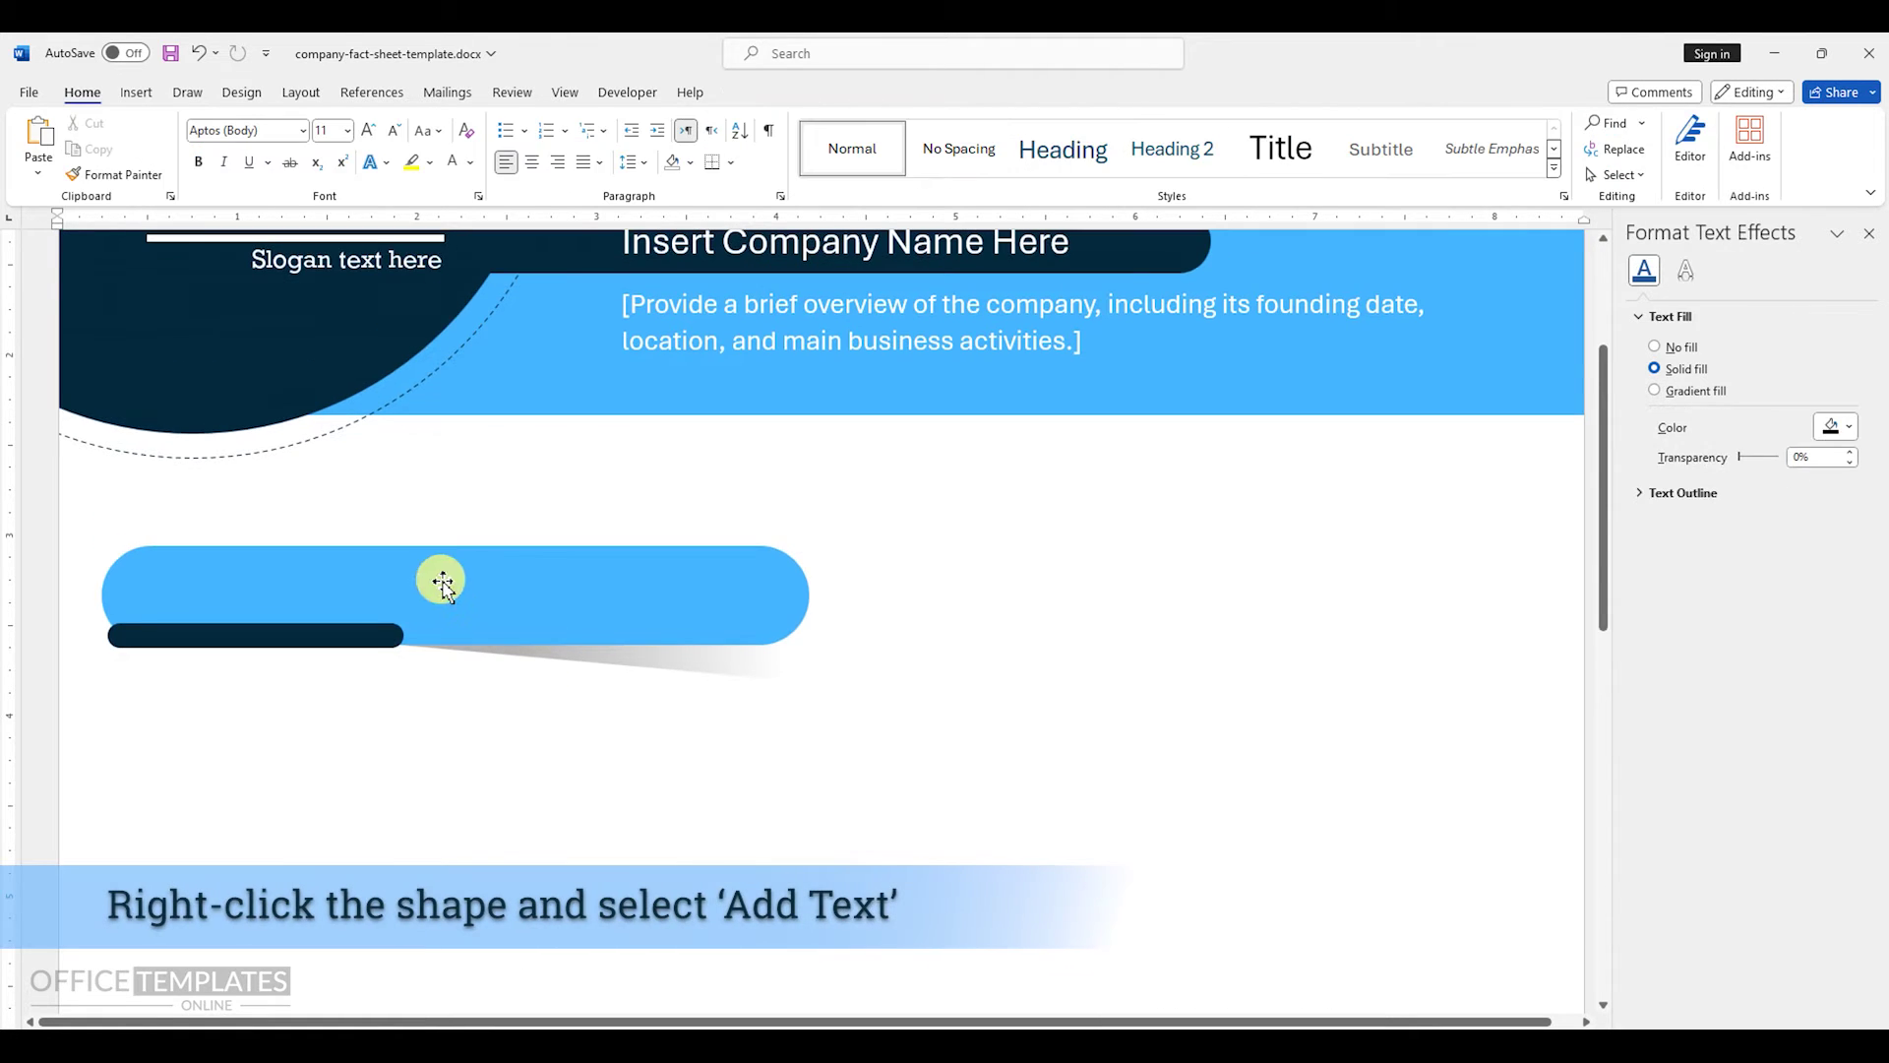
- Add the text 'History:' inside the blue banner
left_click(443, 583)
right_click(442, 582)
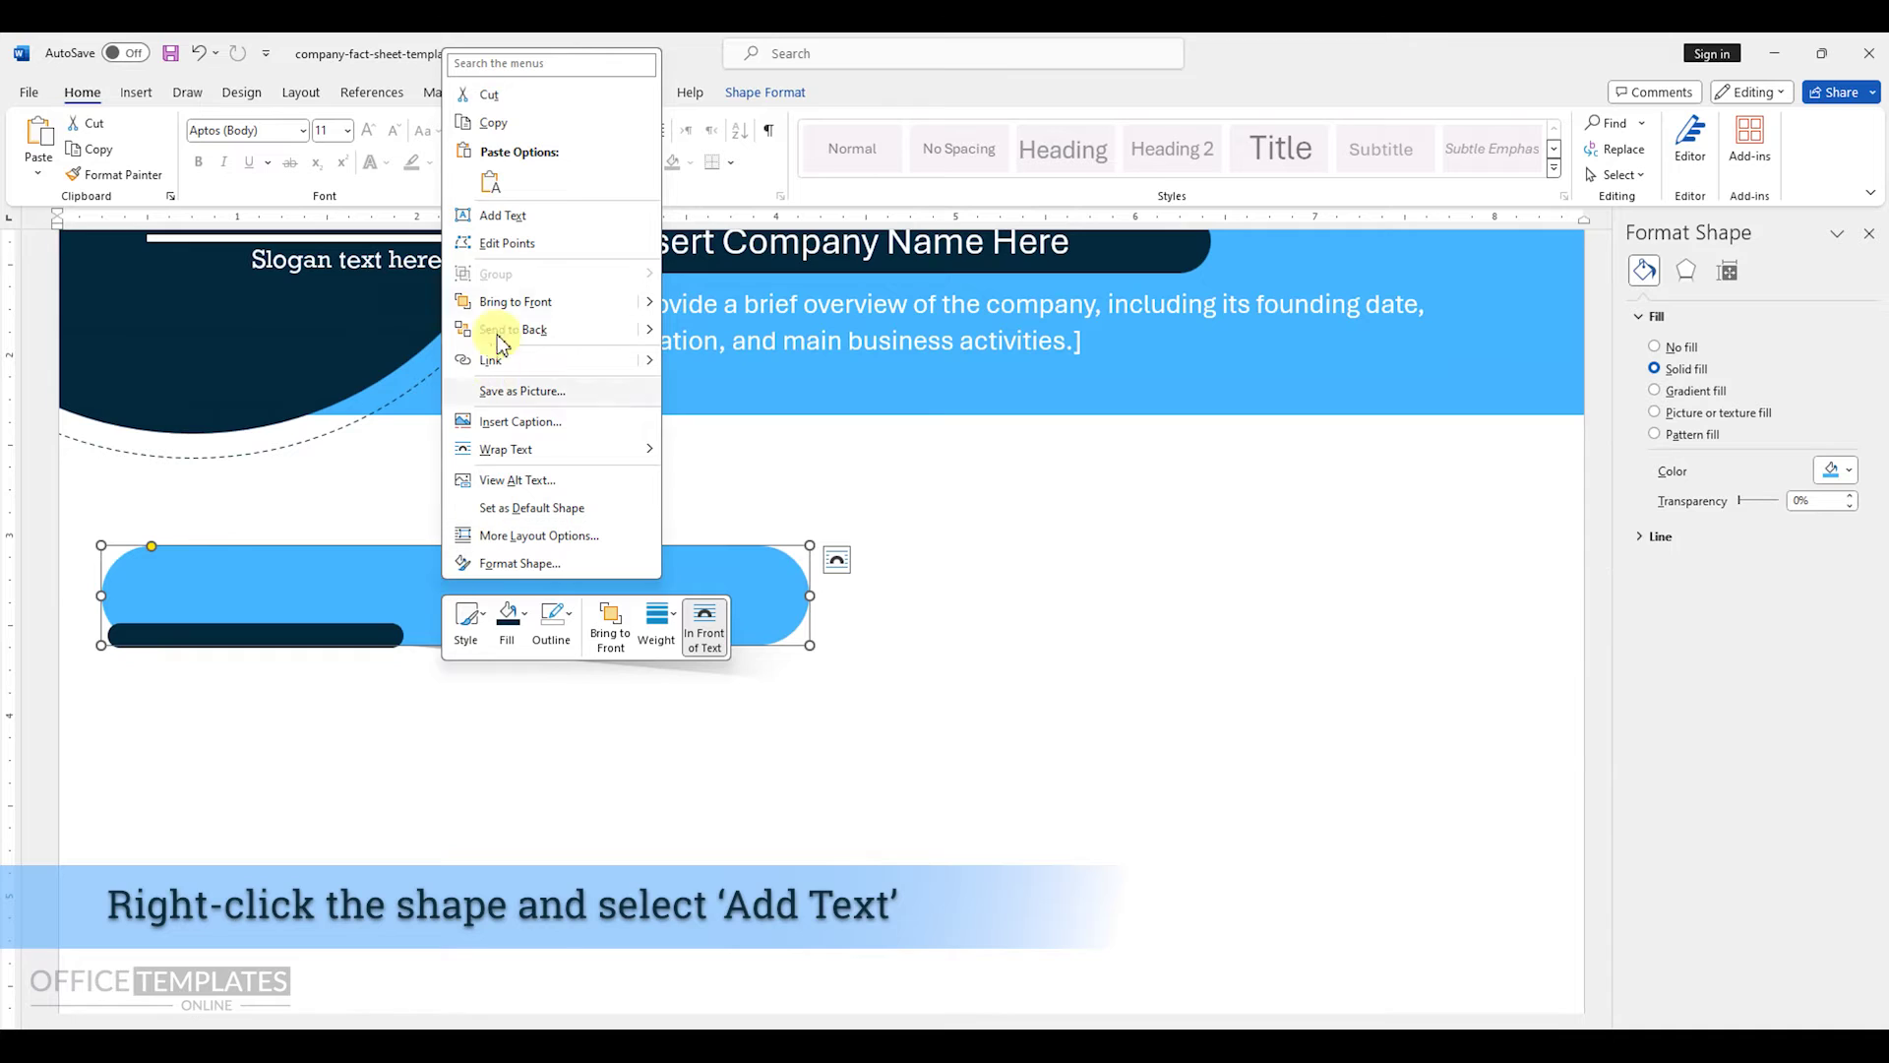
left_click(498, 215)
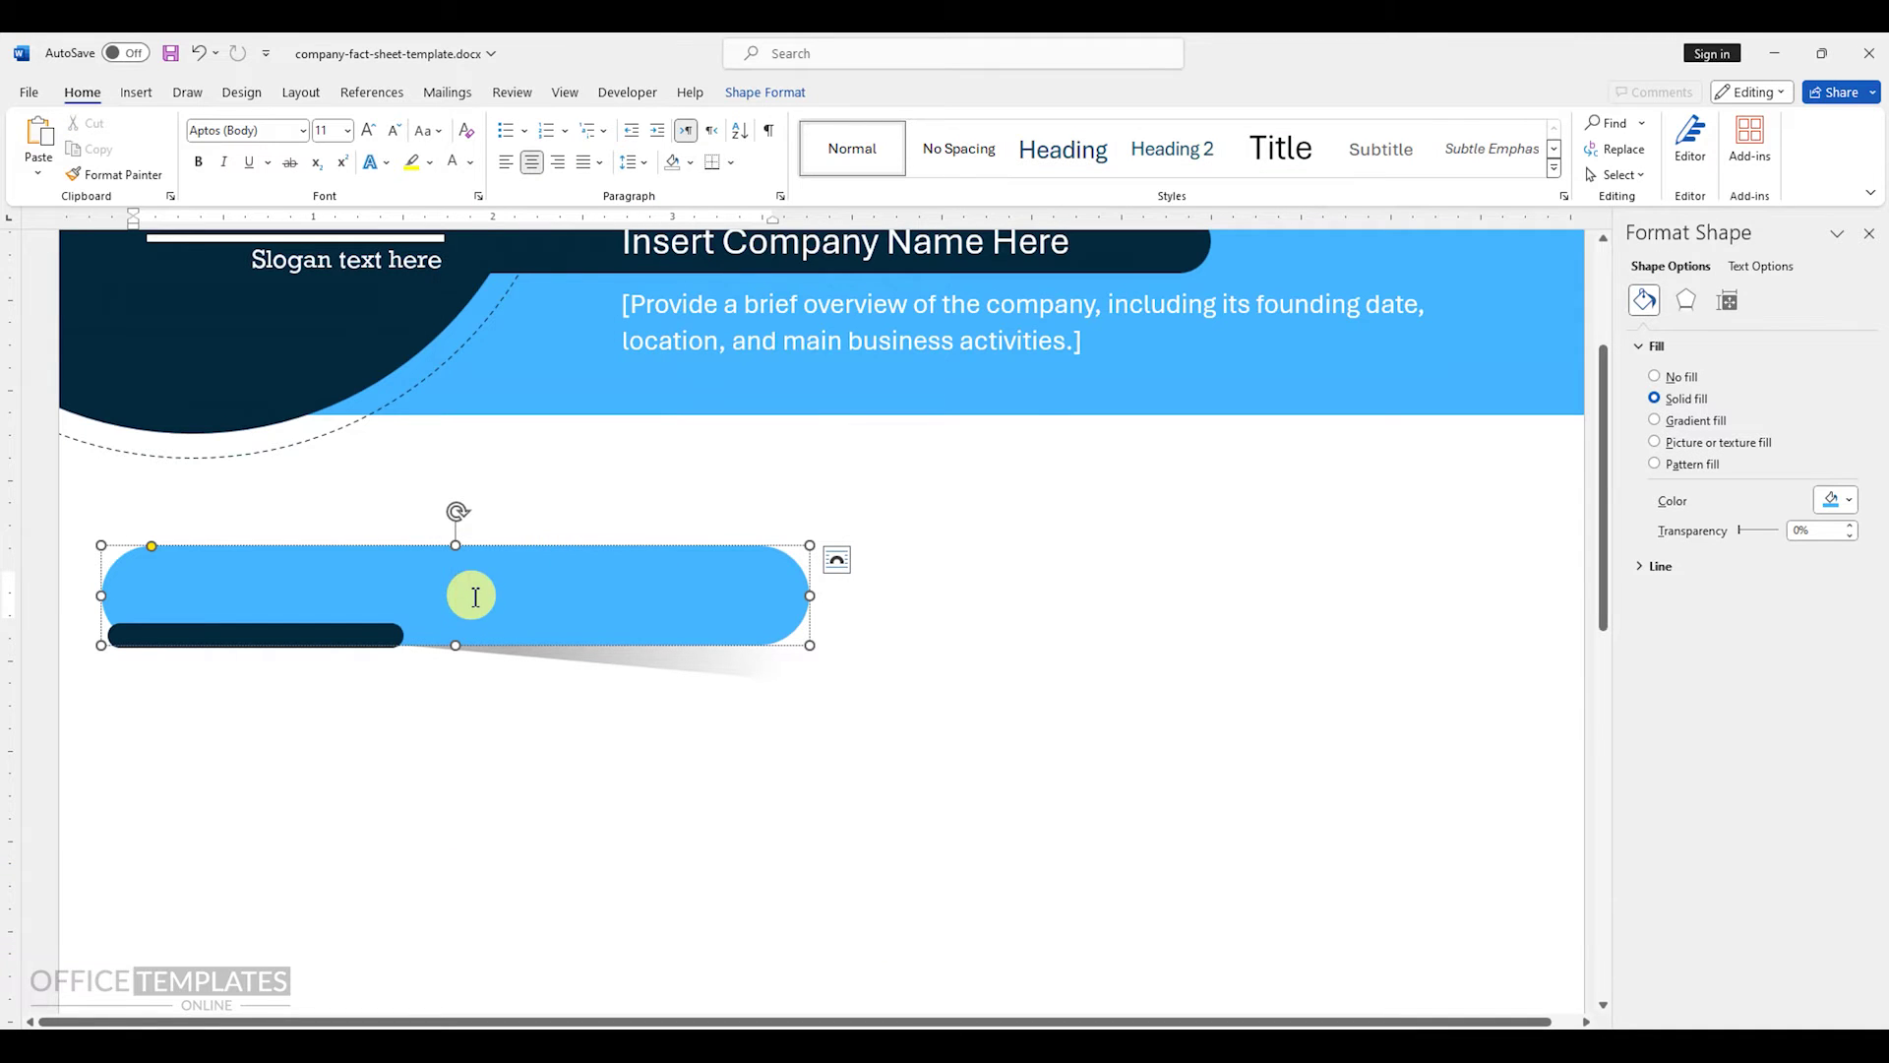
type("History:")
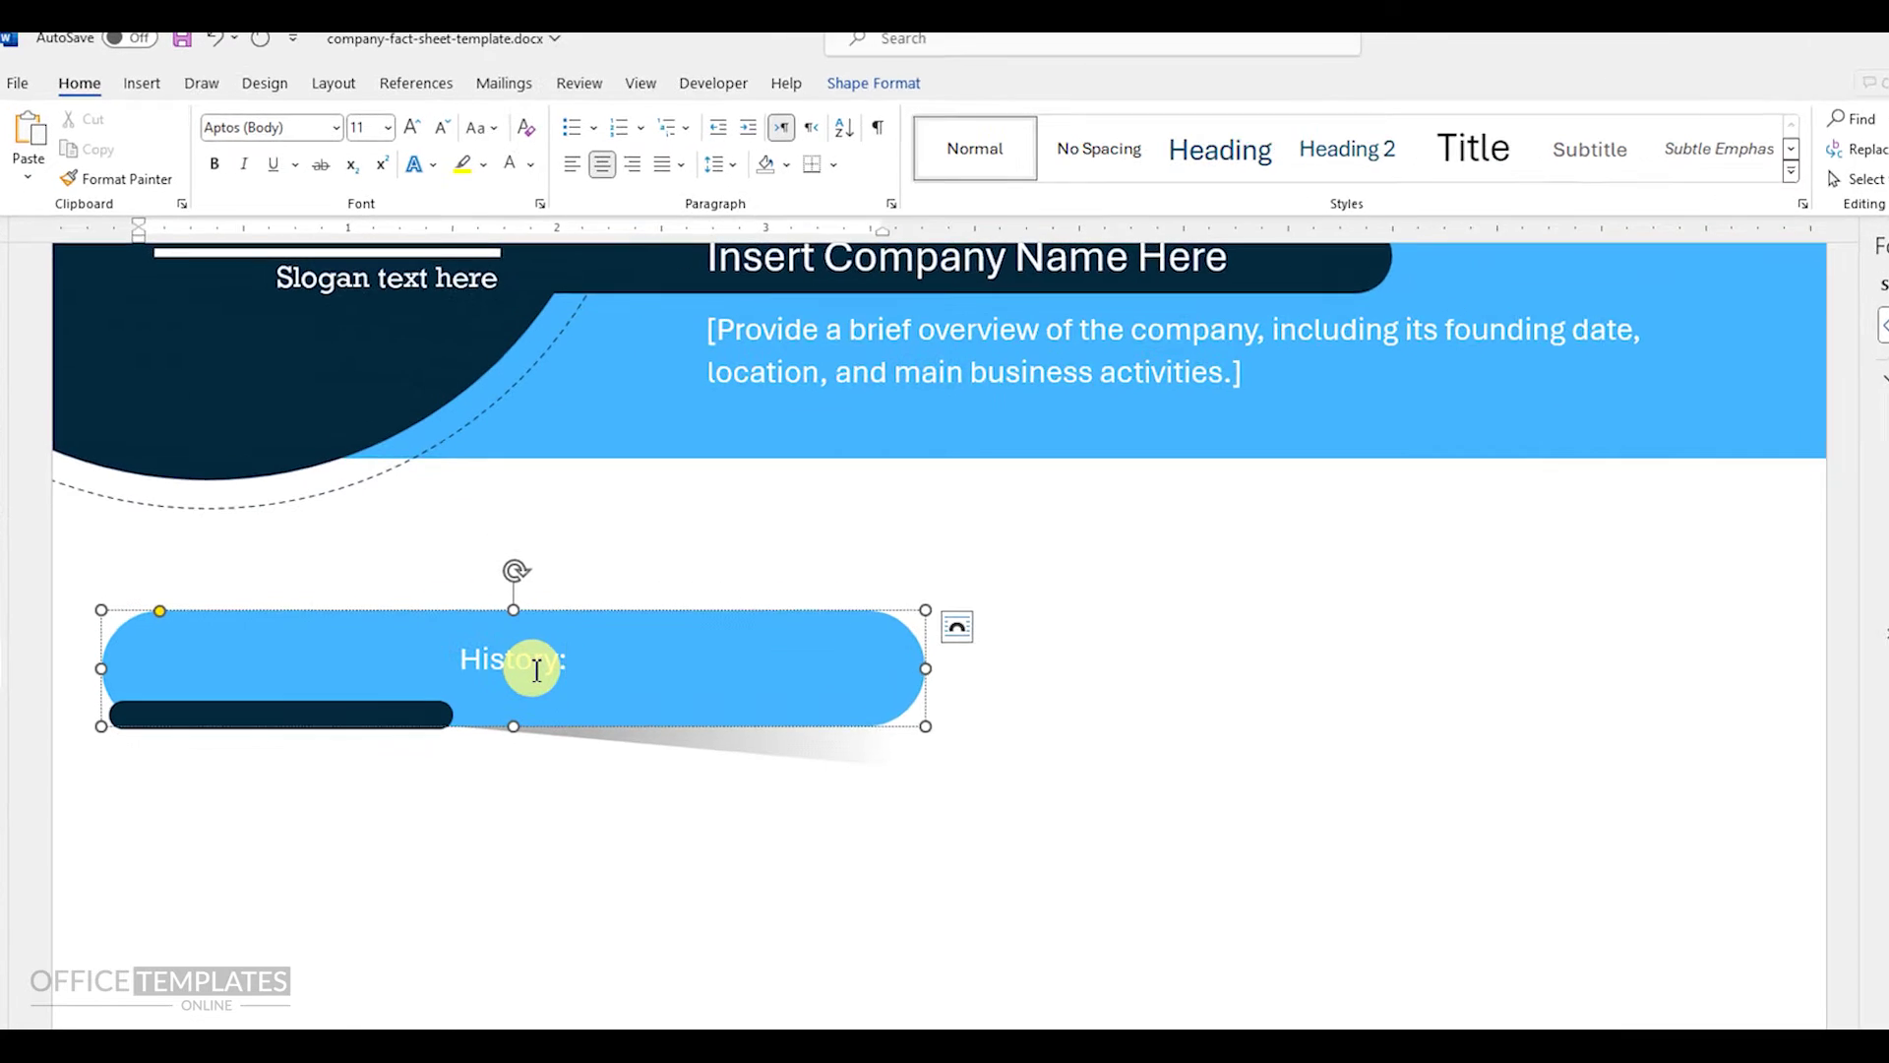
- Set History: to 19 pt, no space after, right-aligned, with the right indent pulled in
triple_click(475, 597)
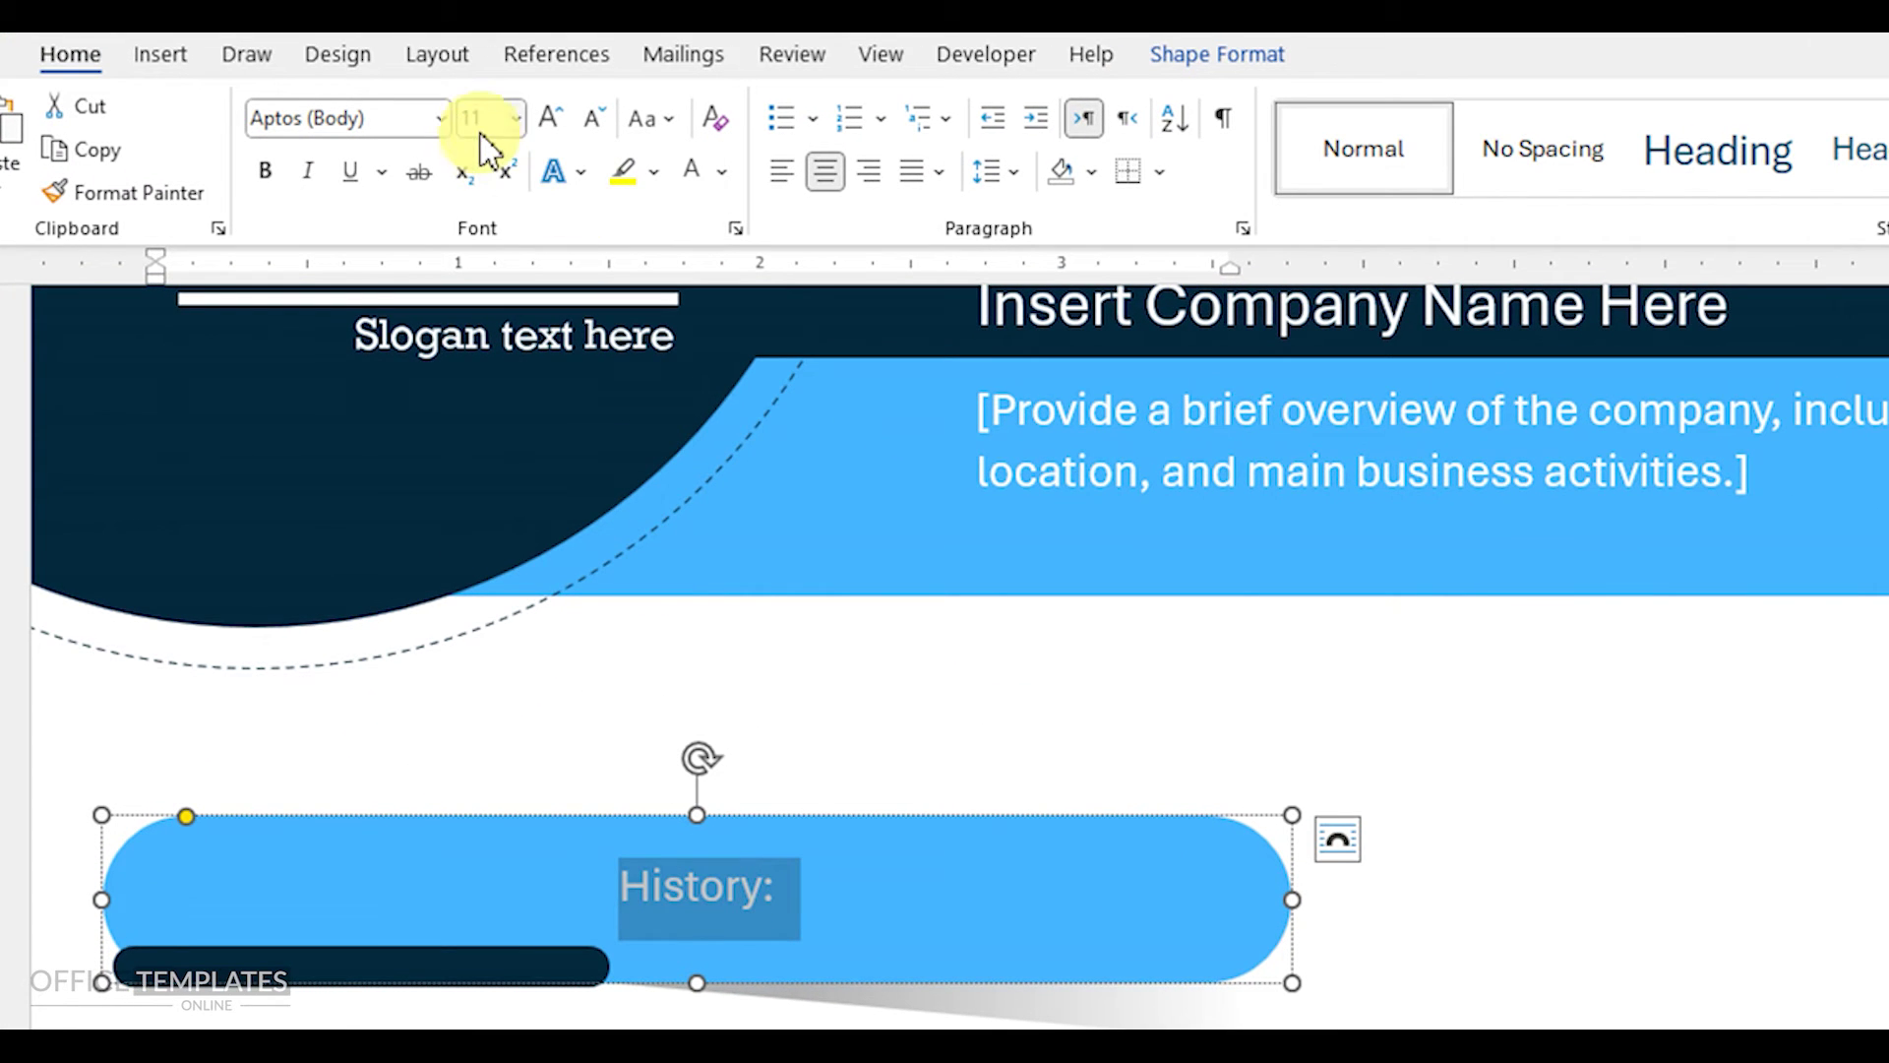
type("19")
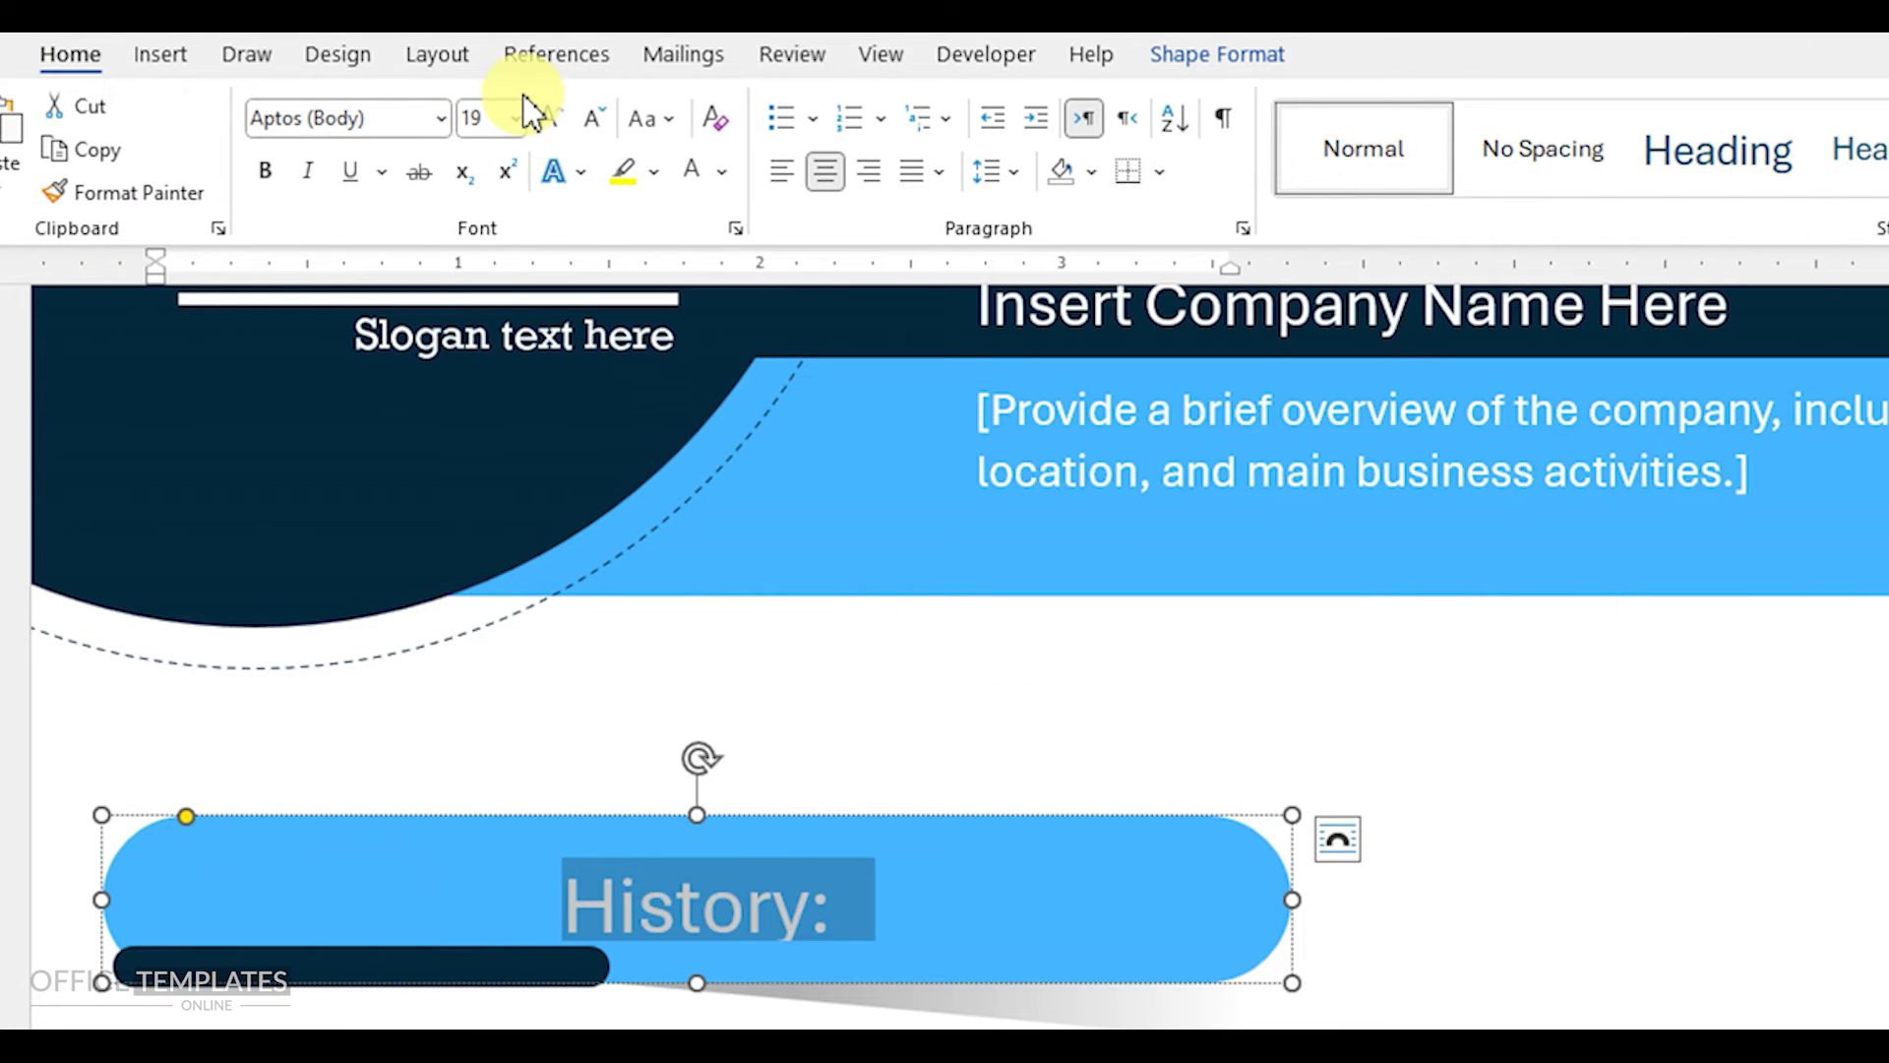
left_click(1018, 173)
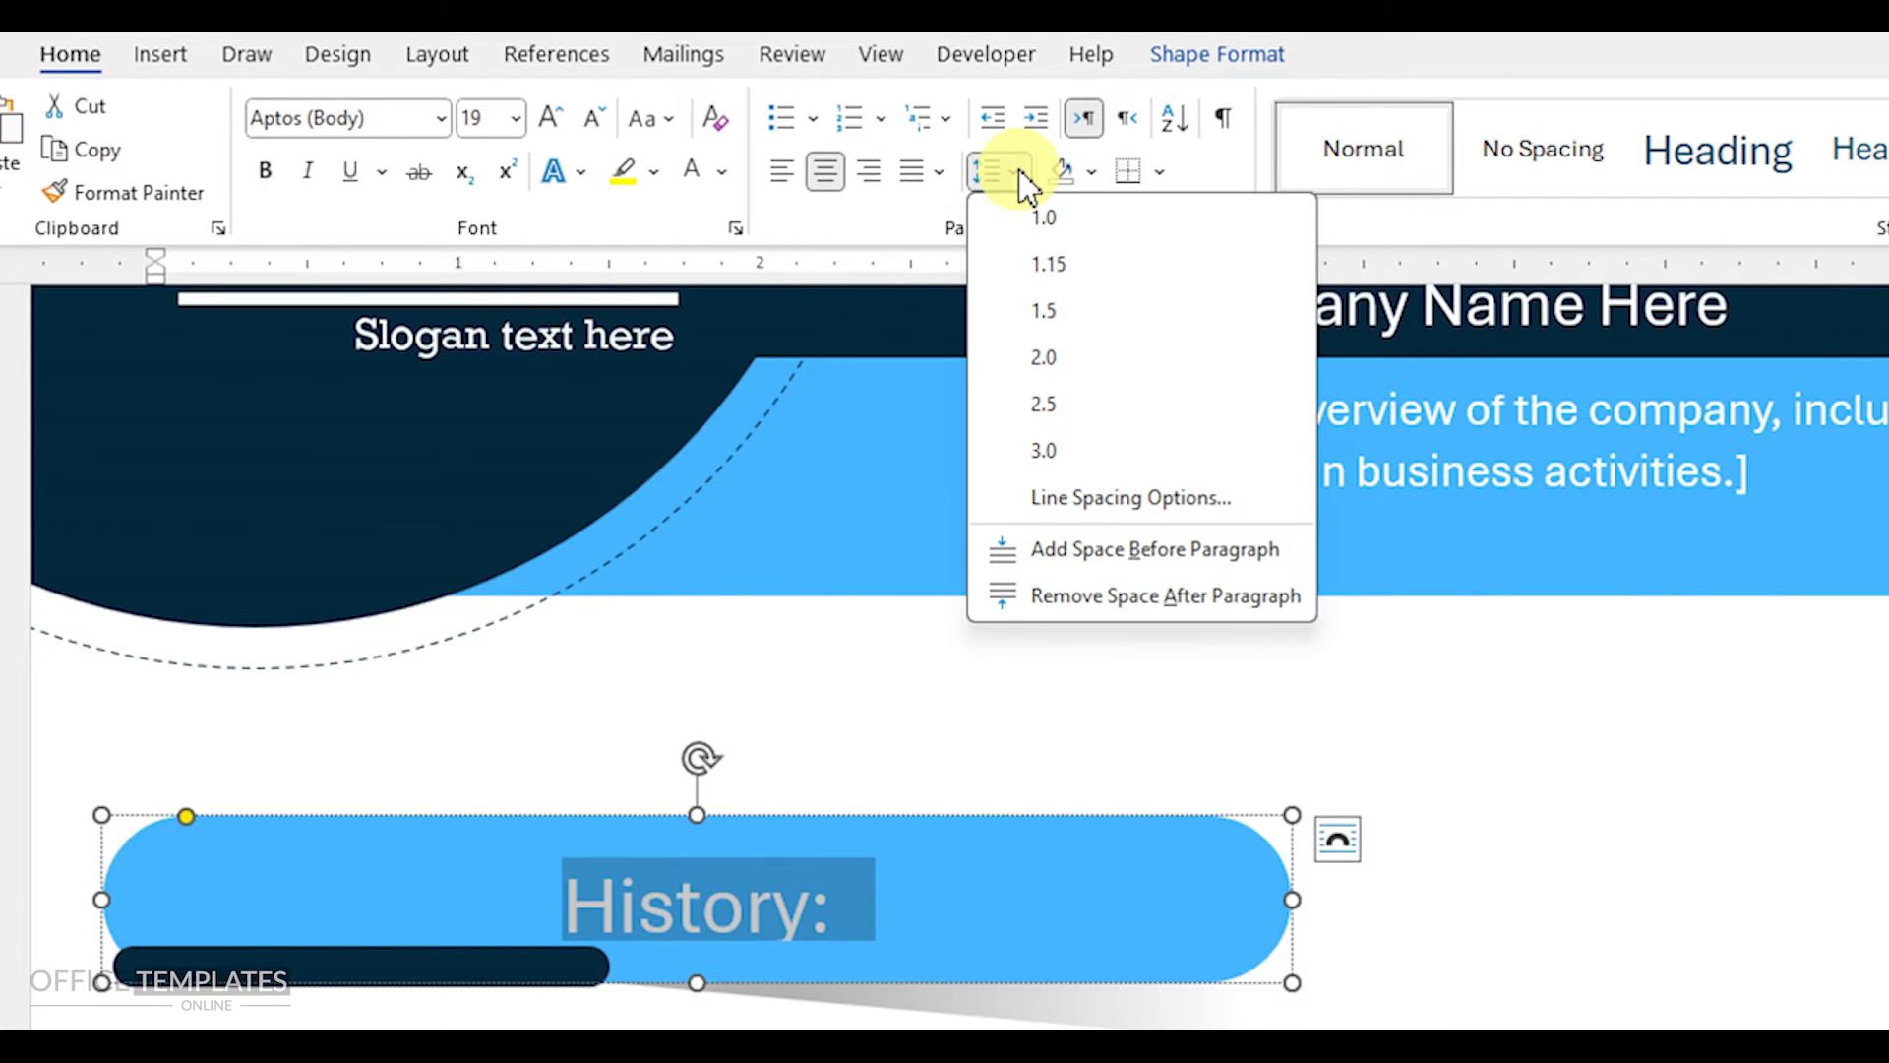
left_click(1073, 598)
left_click(931, 821)
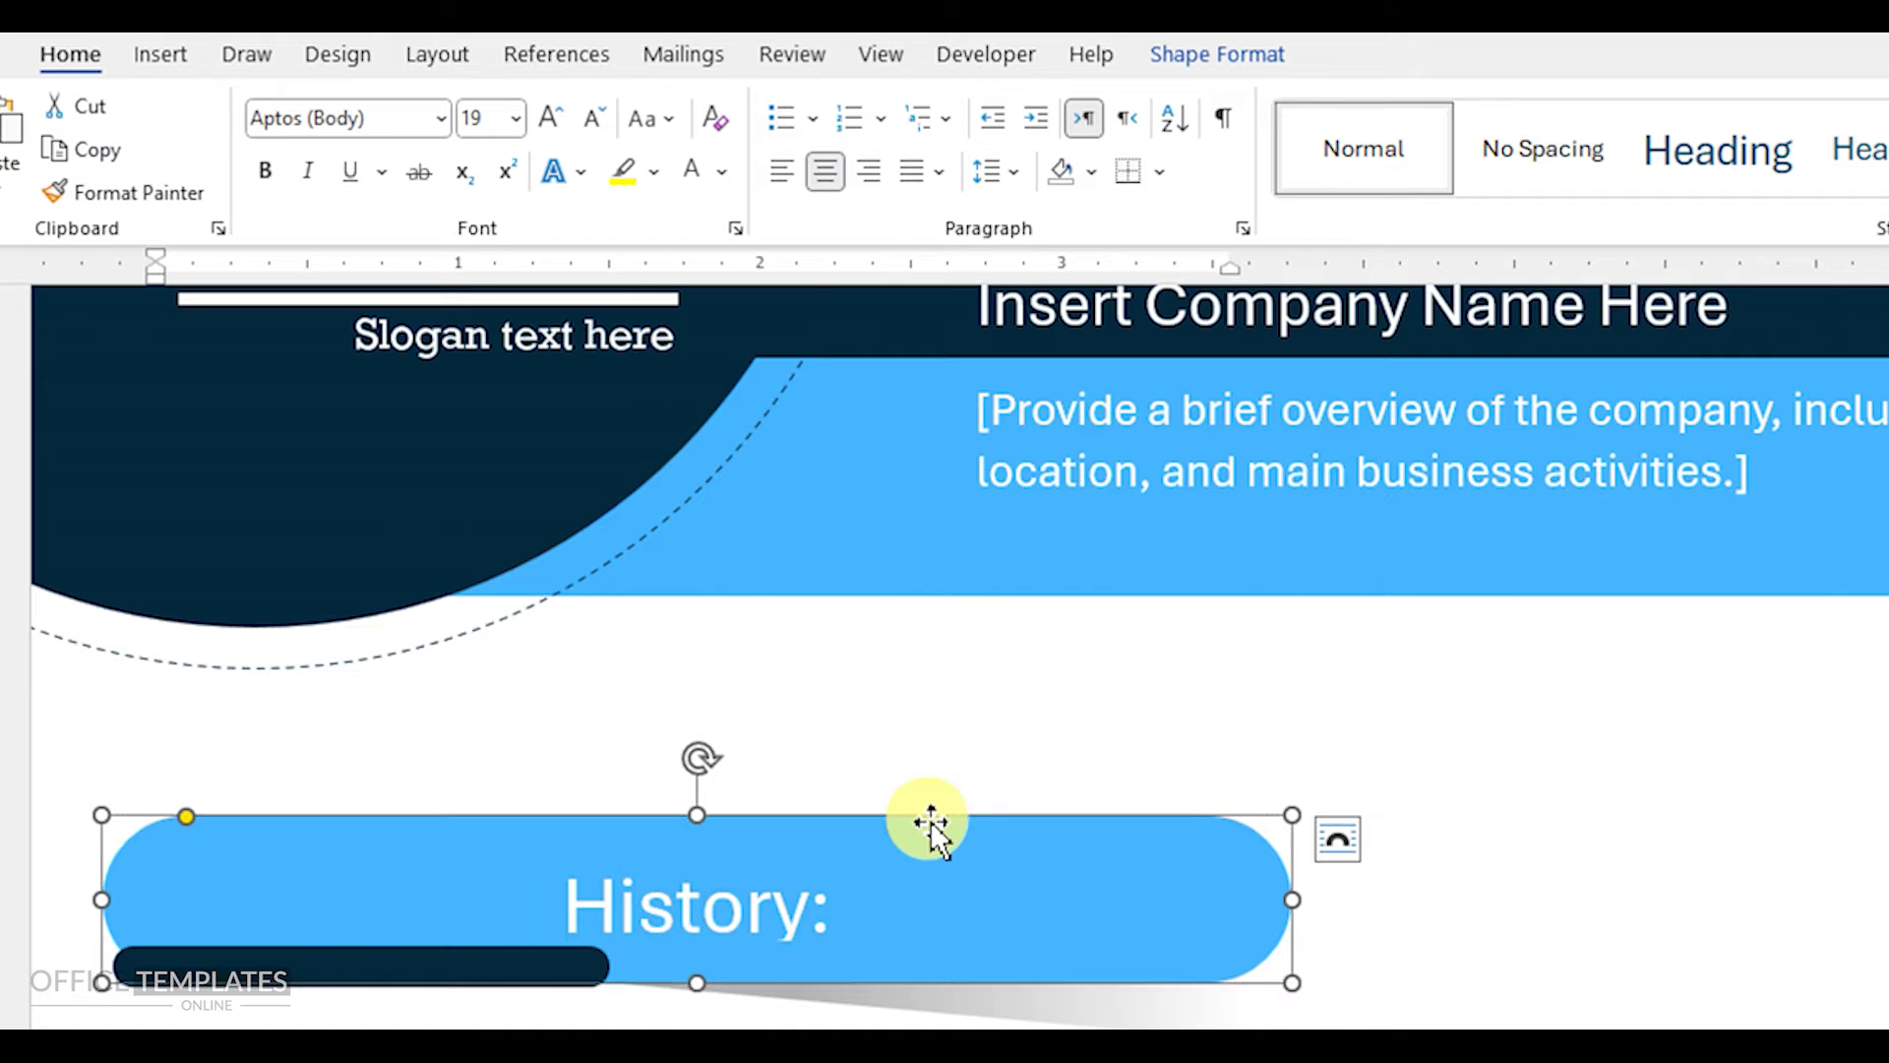
left_click(864, 904)
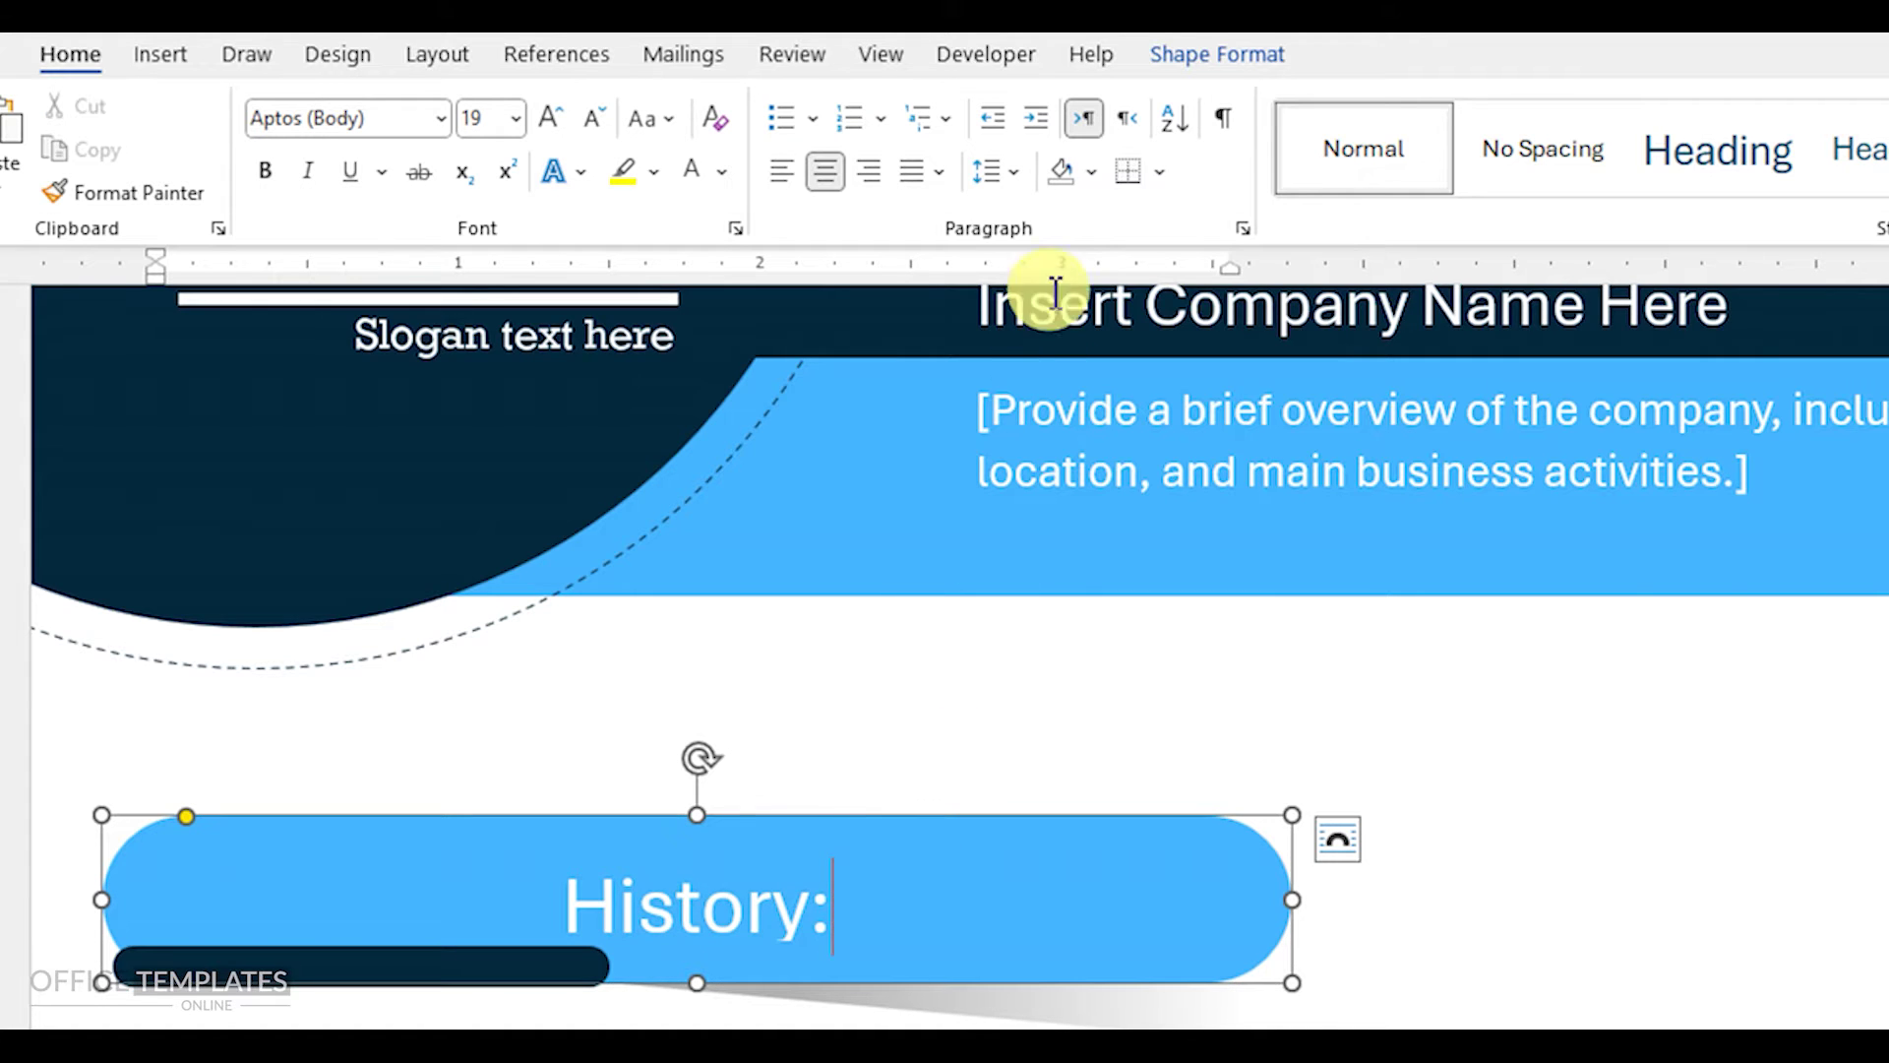
left_click(868, 171)
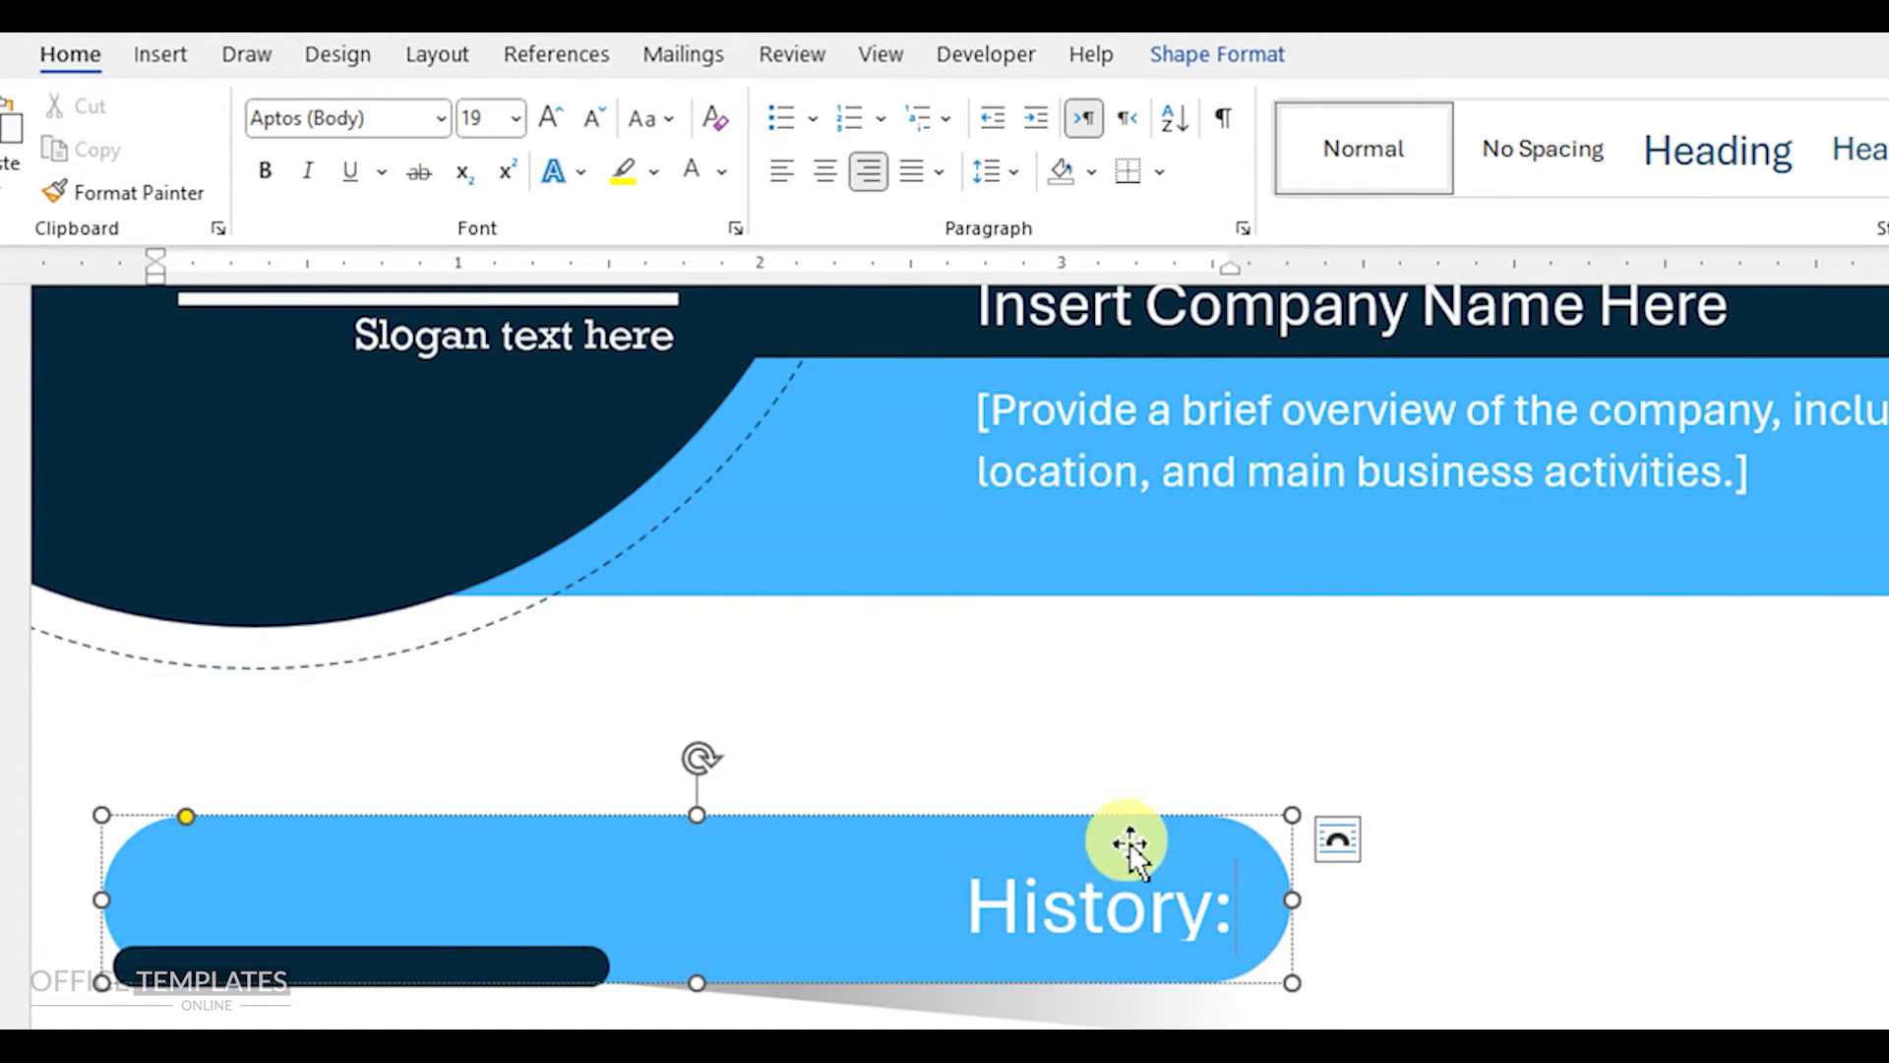
left_click_drag(1232, 274, 1156, 280)
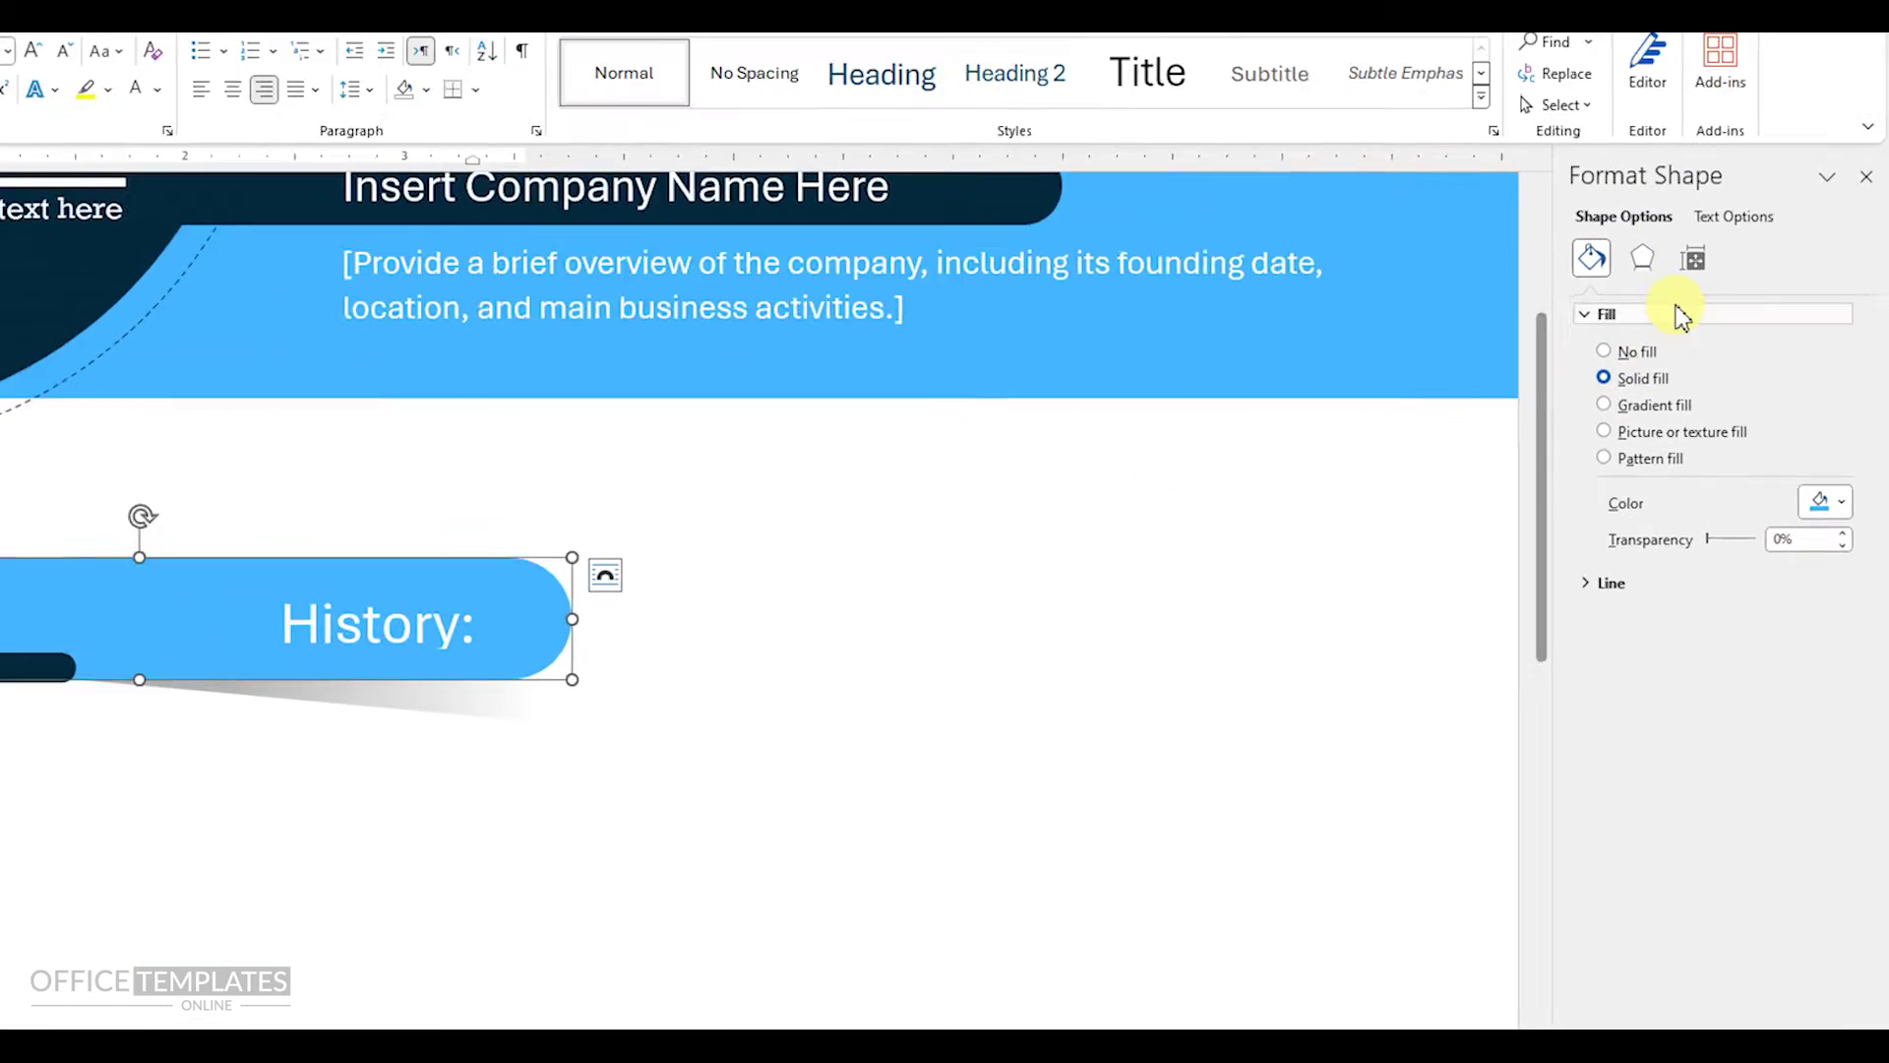
- Set the banner's left, right, top and bottom text margins to 0", then select the bar and shadow
left_click(1727, 301)
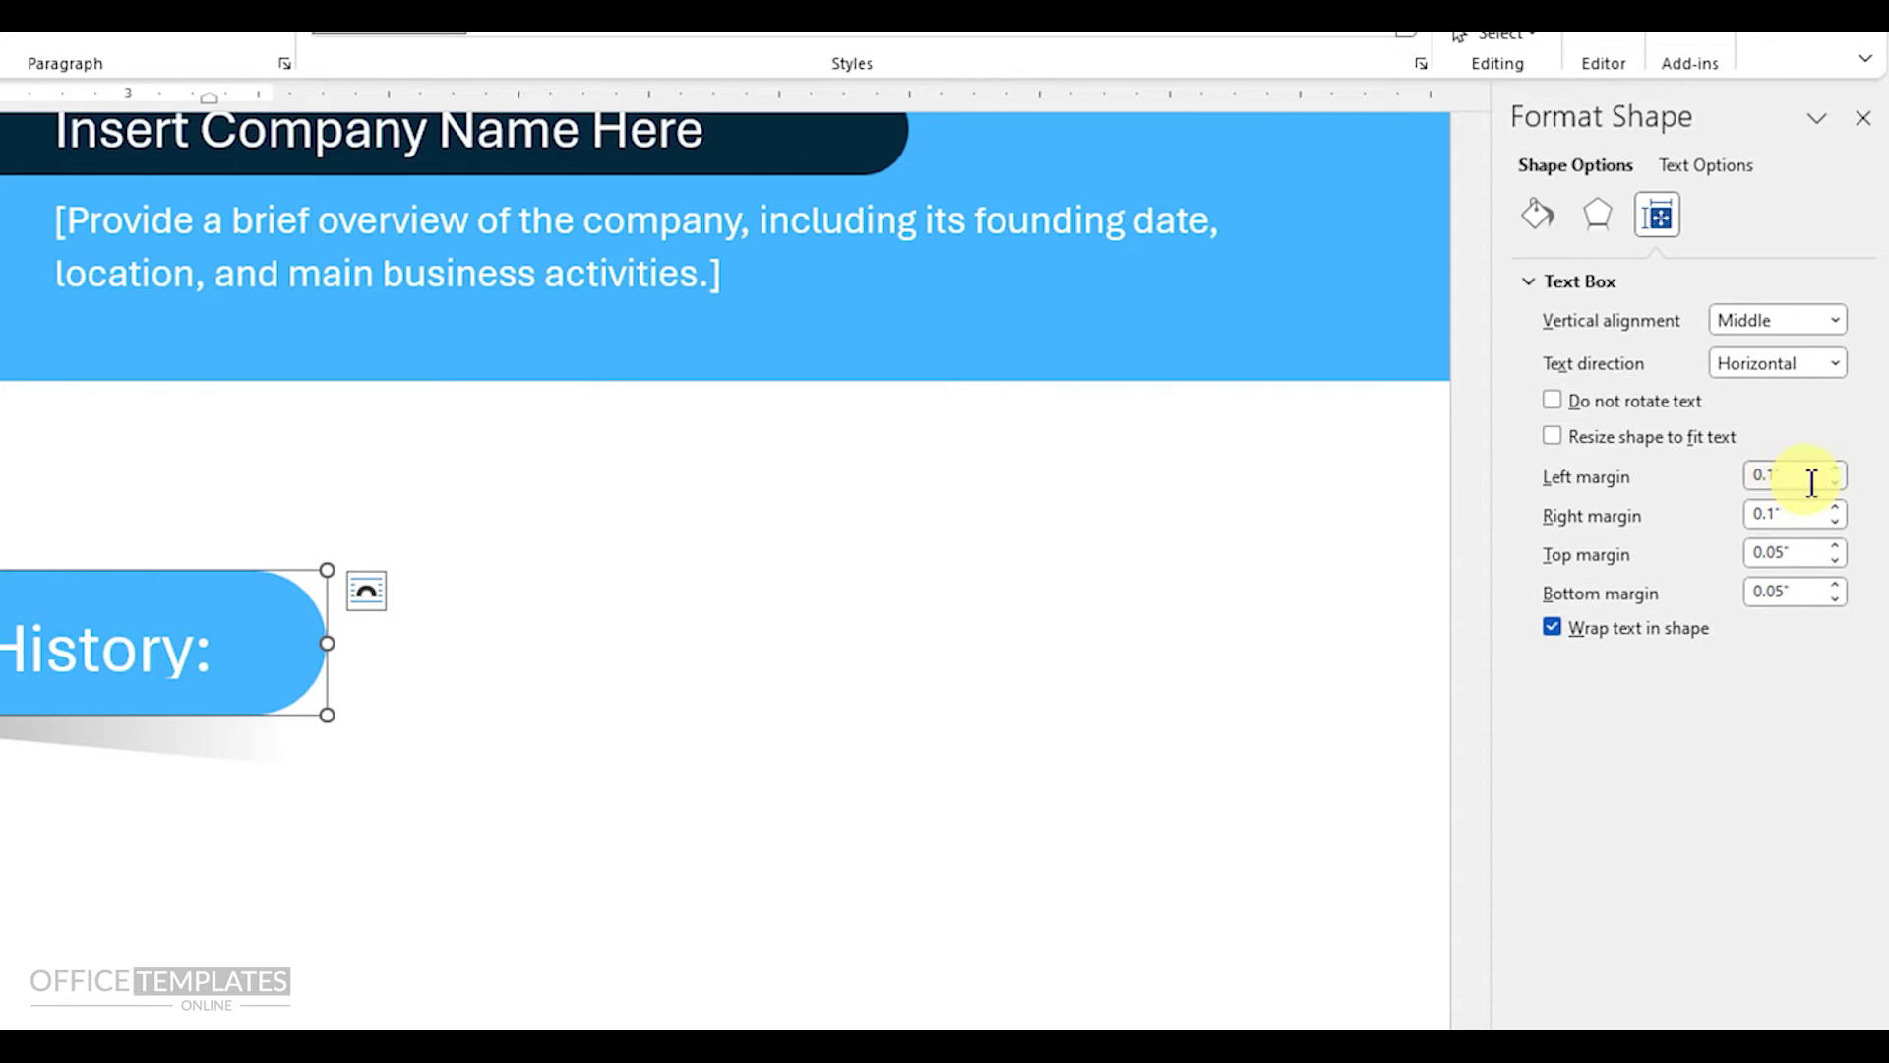
left_click(1834, 483)
left_click(1835, 522)
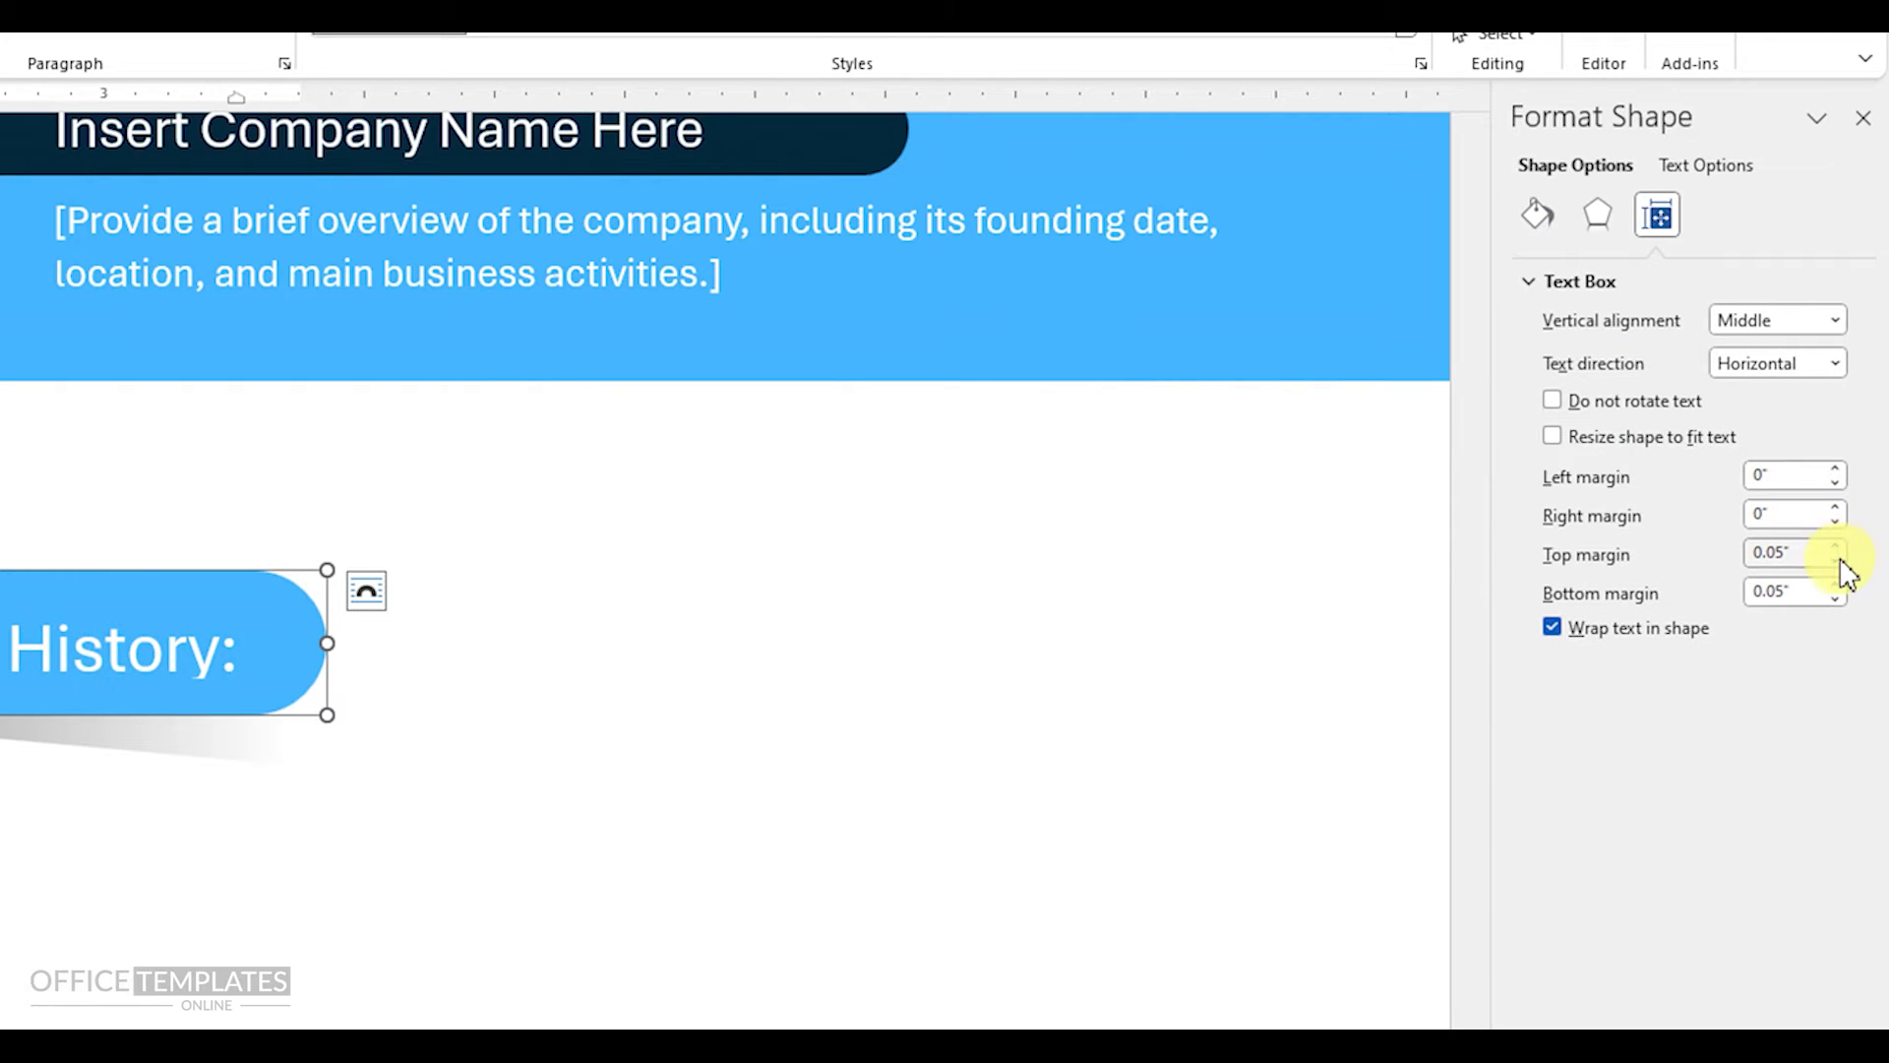
left_click(1835, 560)
left_click(1836, 598)
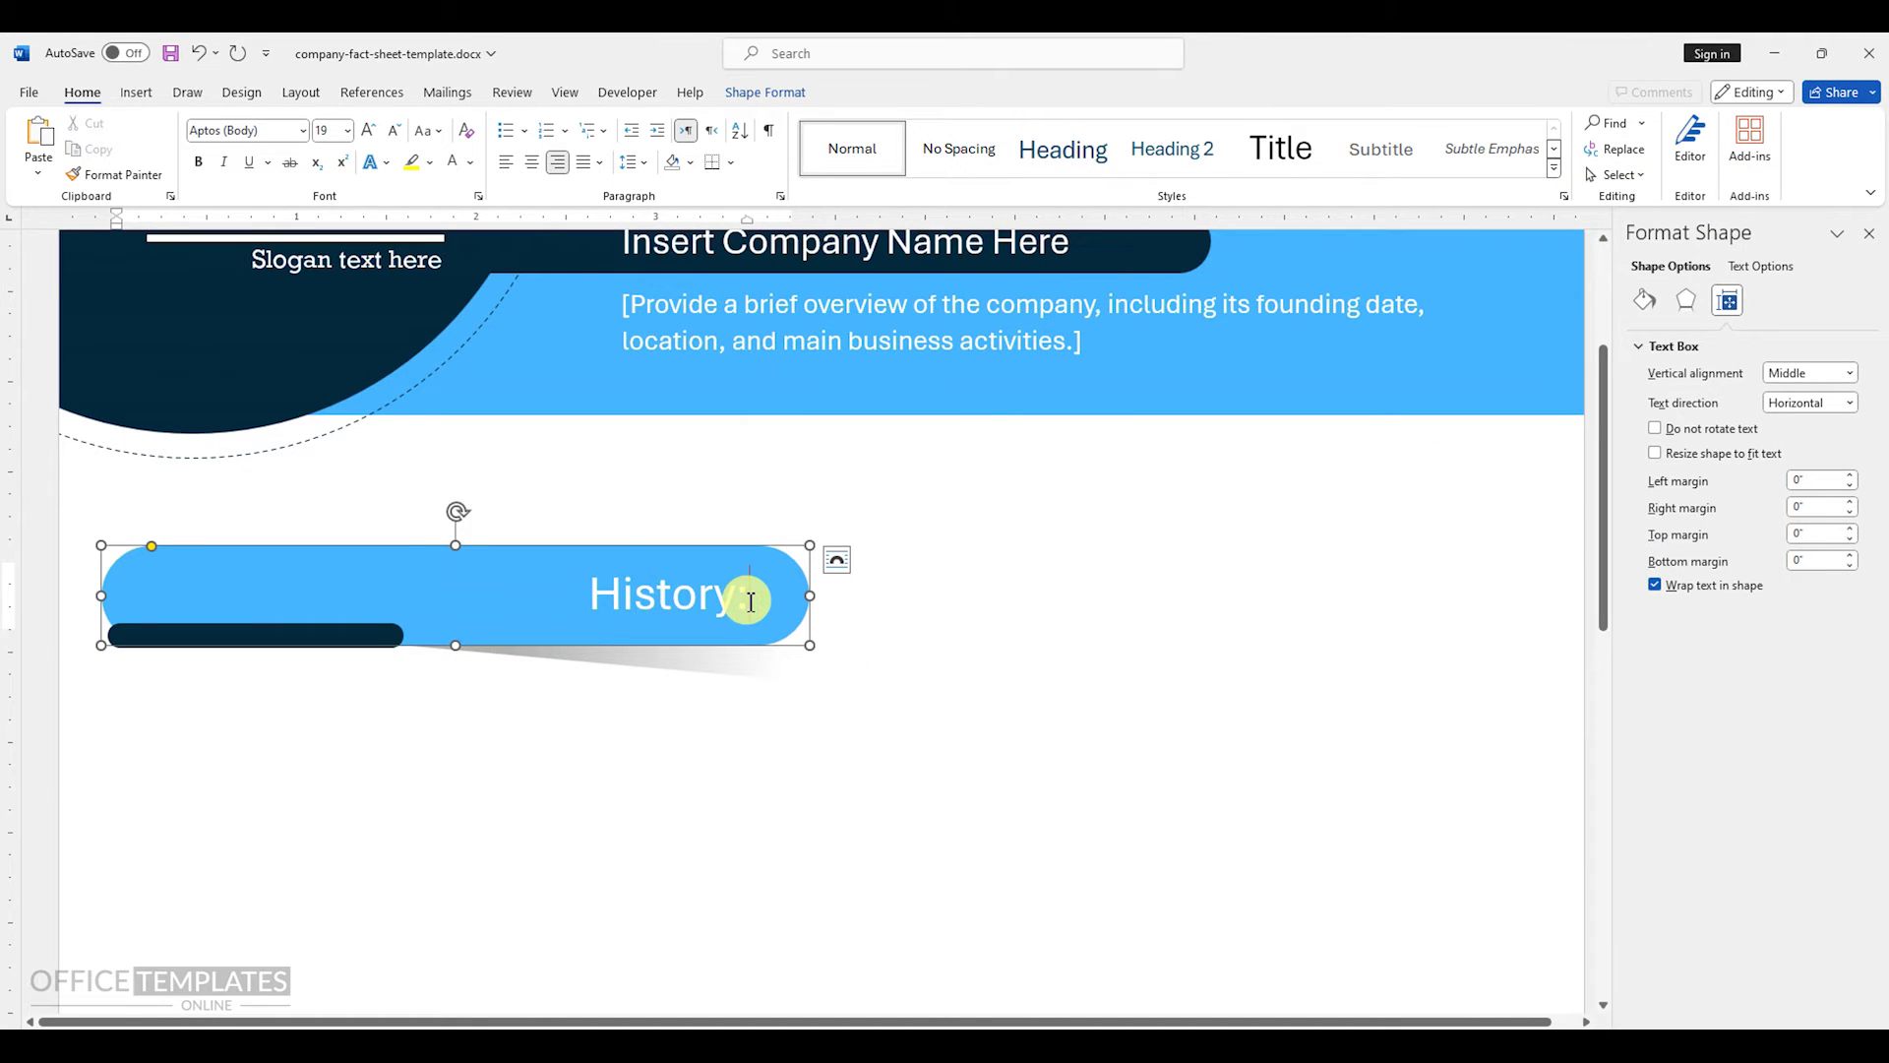
left_click(362, 635)
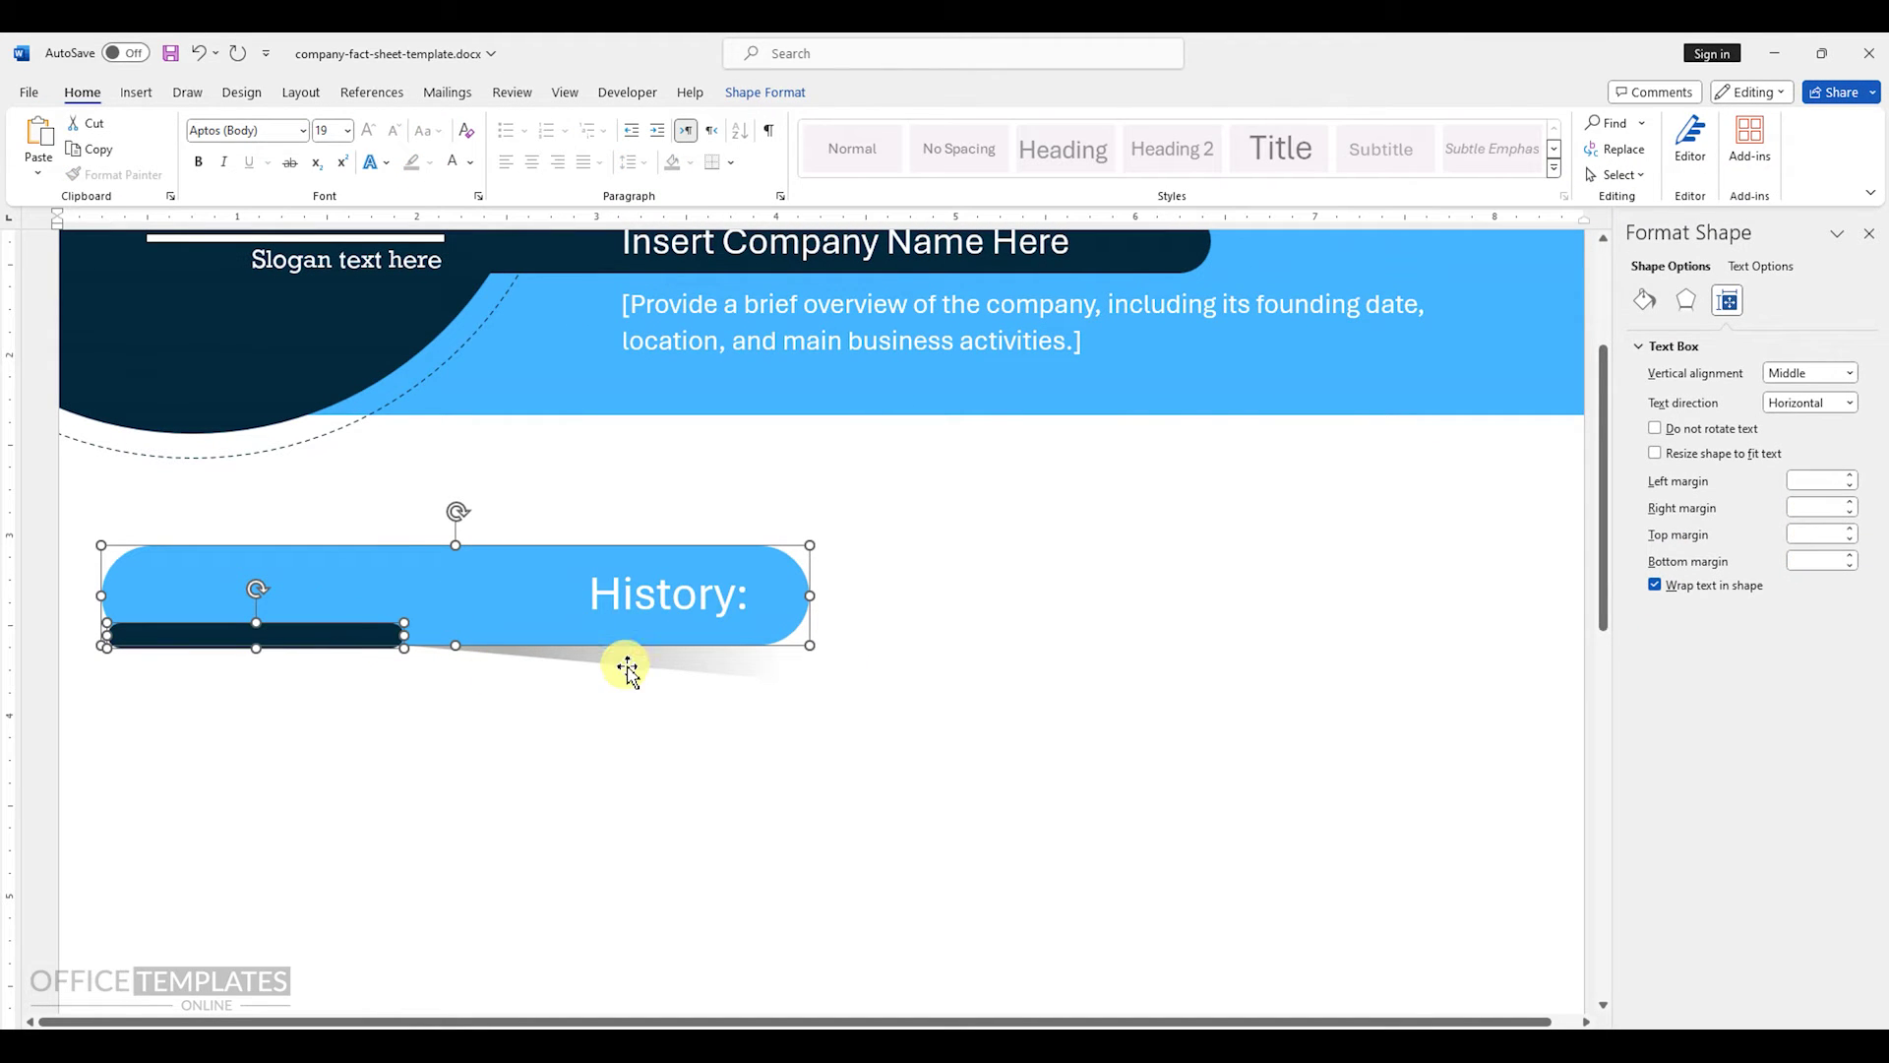
left_click(627, 667, "shift")
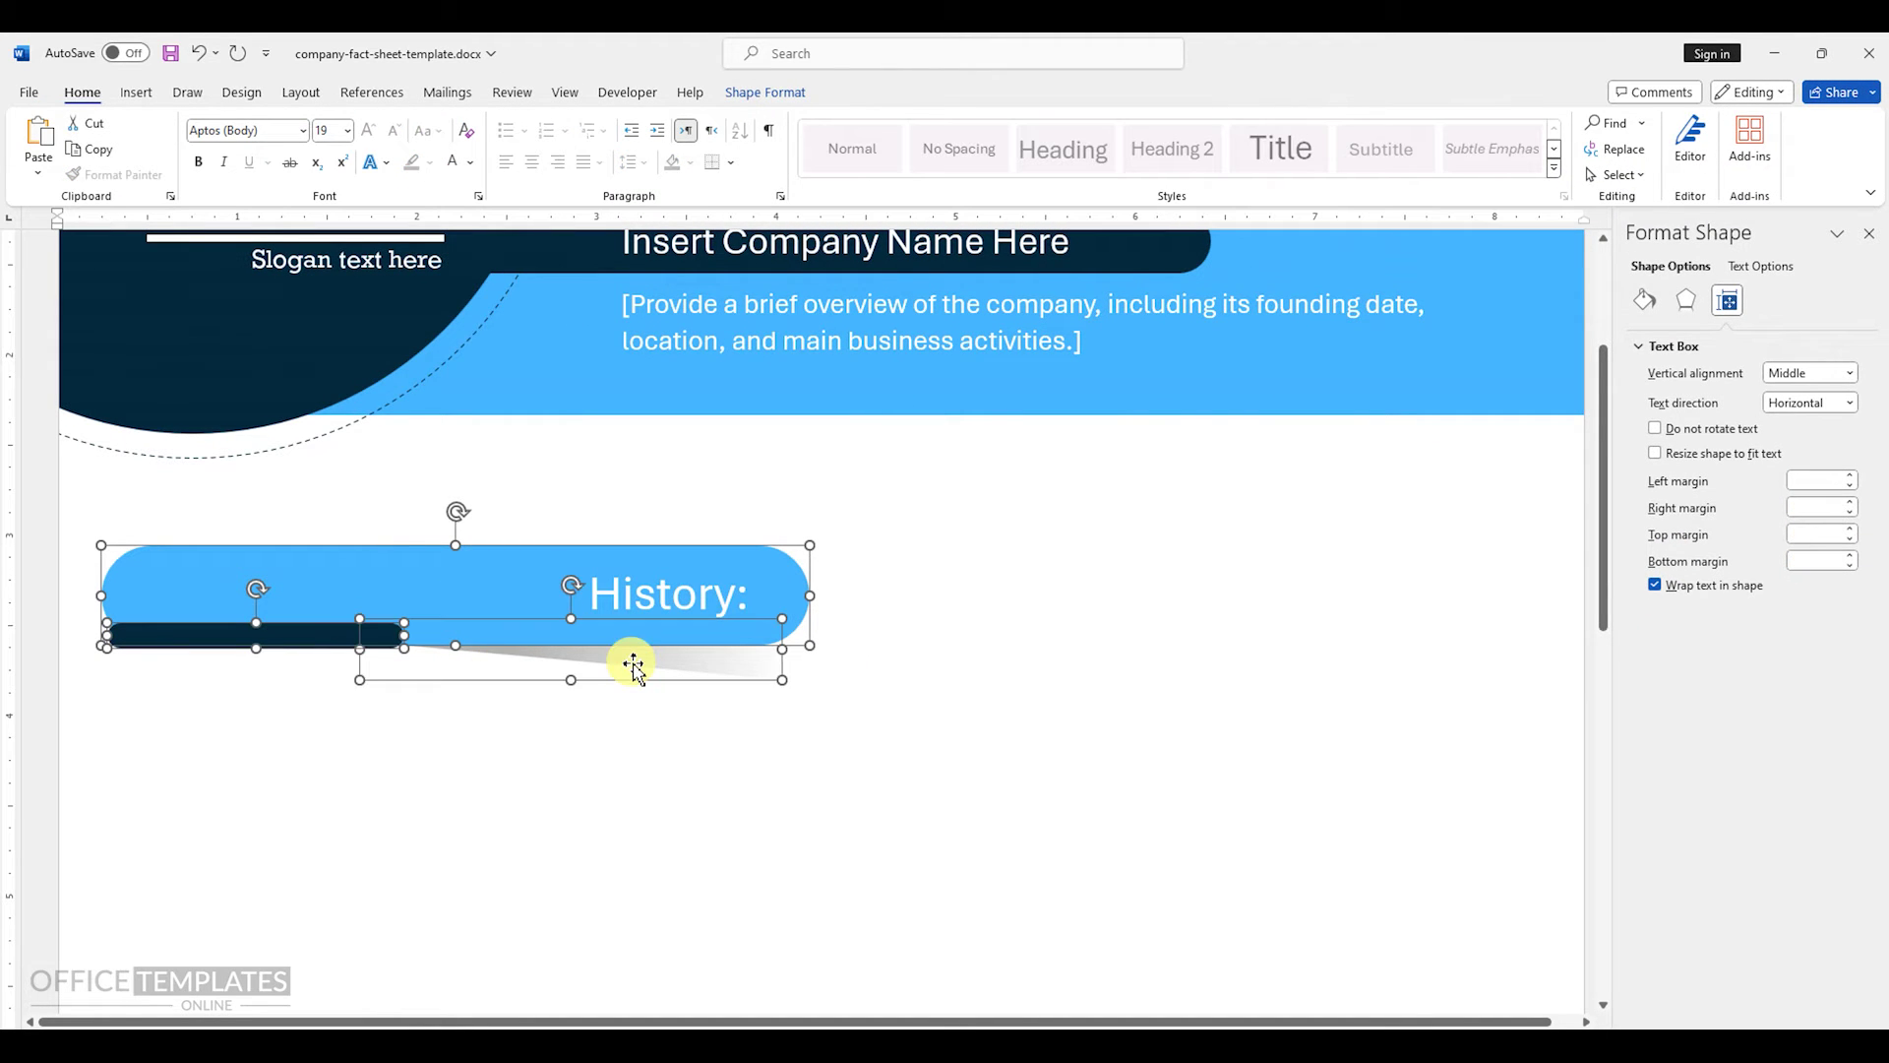
- Group the pill, bar and shadow, move it up-left, and copy the overview box beneath it
right_click(492, 625)
mouse_move(702, 318)
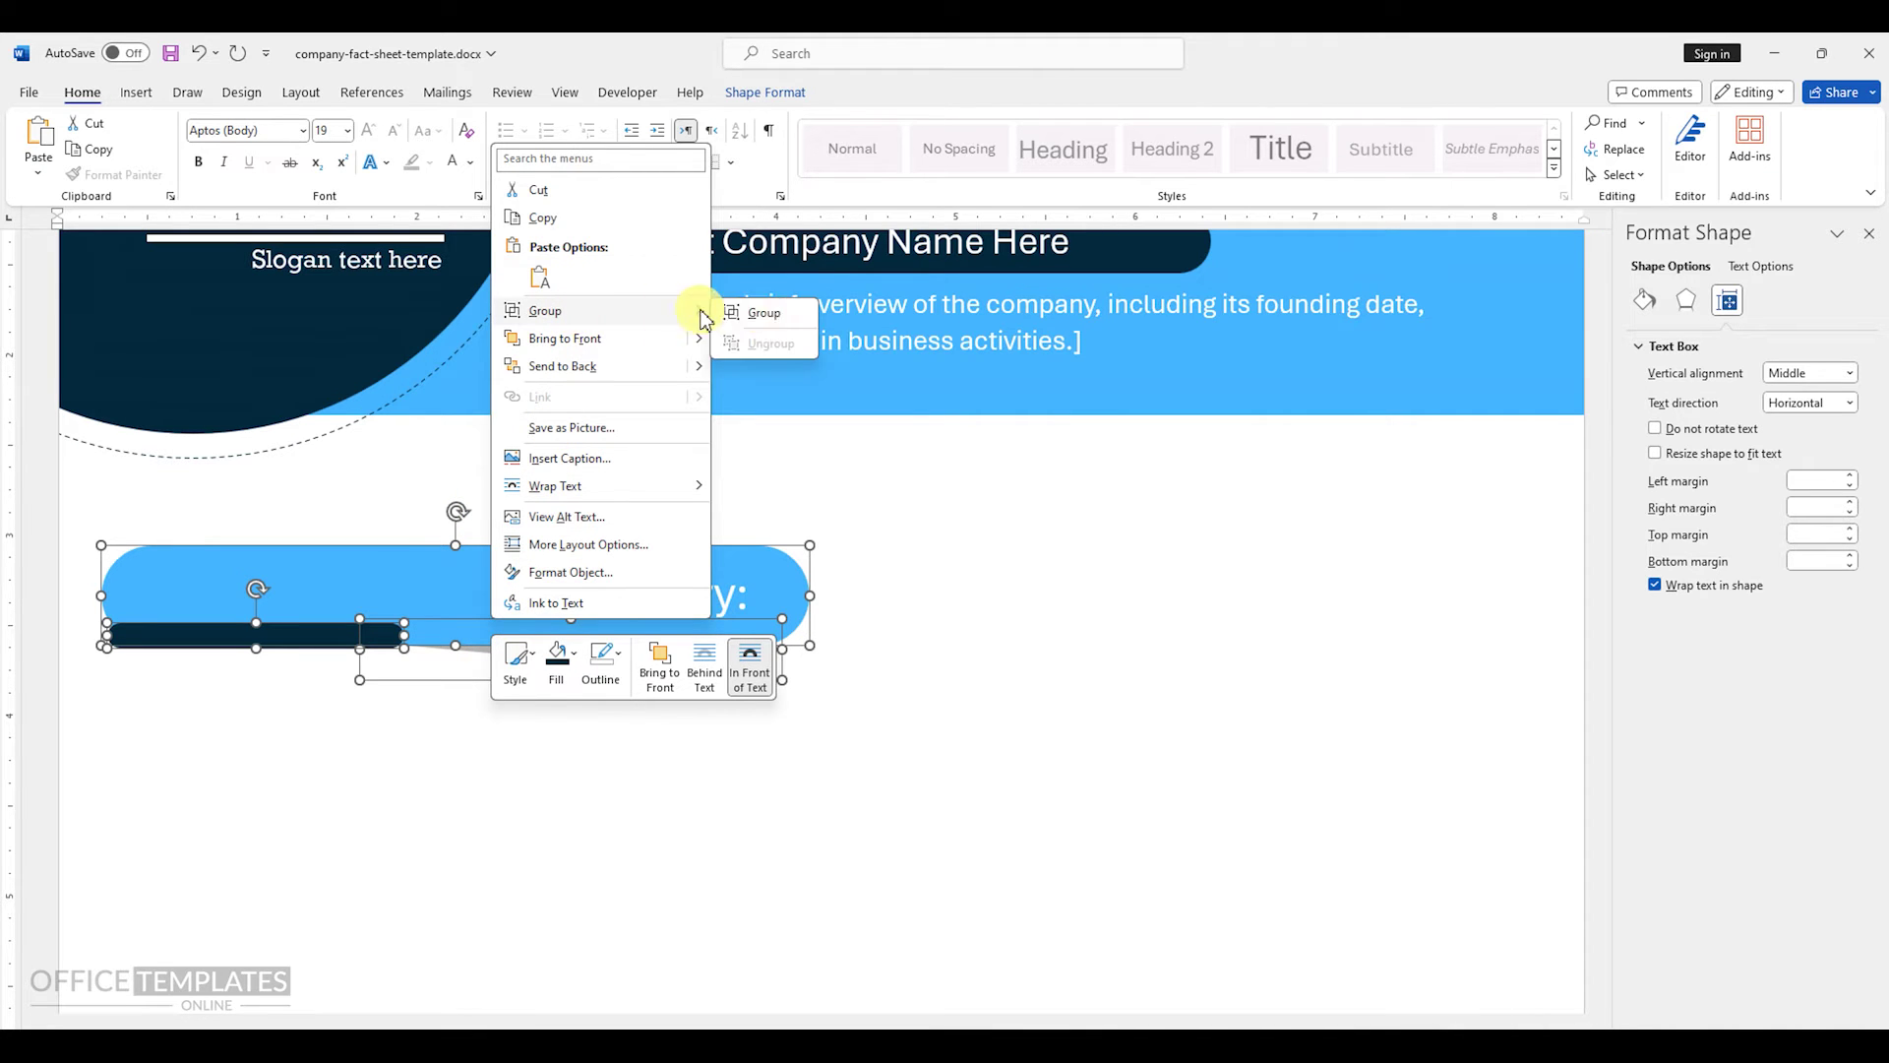
left_click(763, 312)
scroll(473, 593, "down", 3, "ctrl")
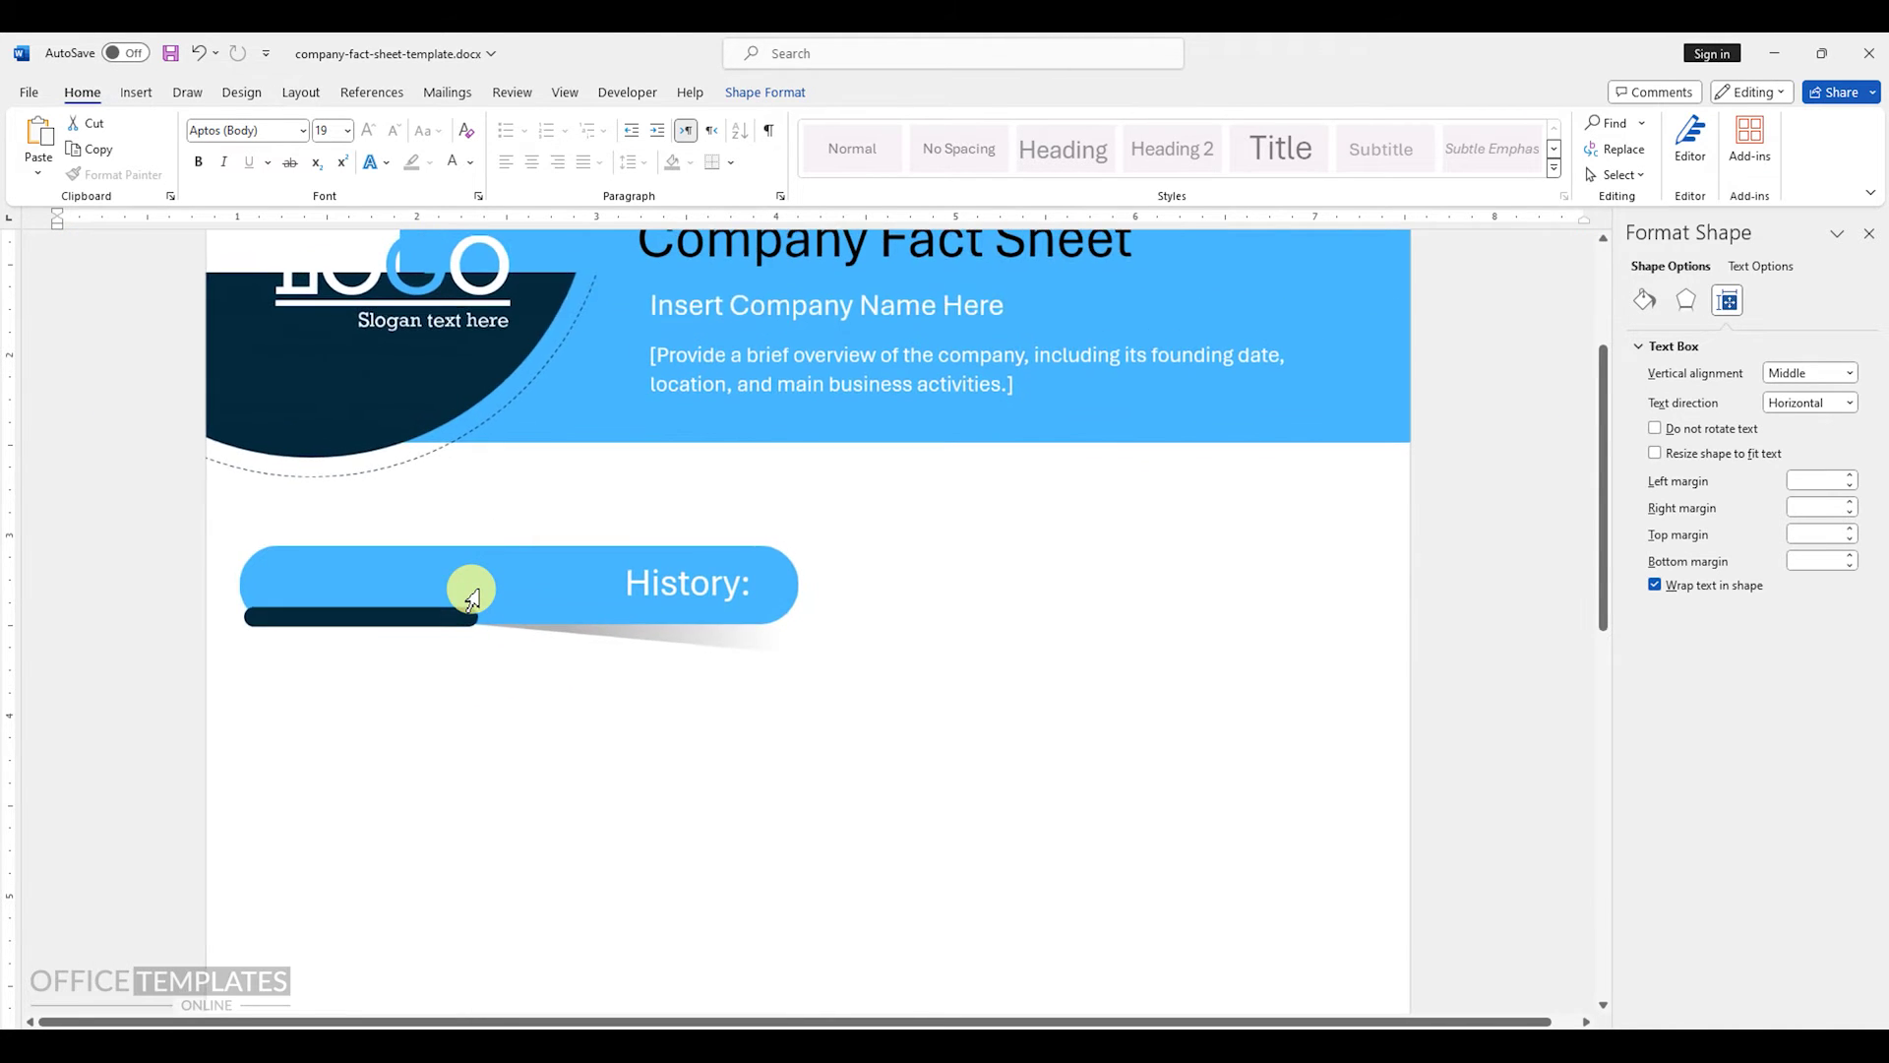
left_click_drag(555, 544, 483, 525)
left_click(711, 384)
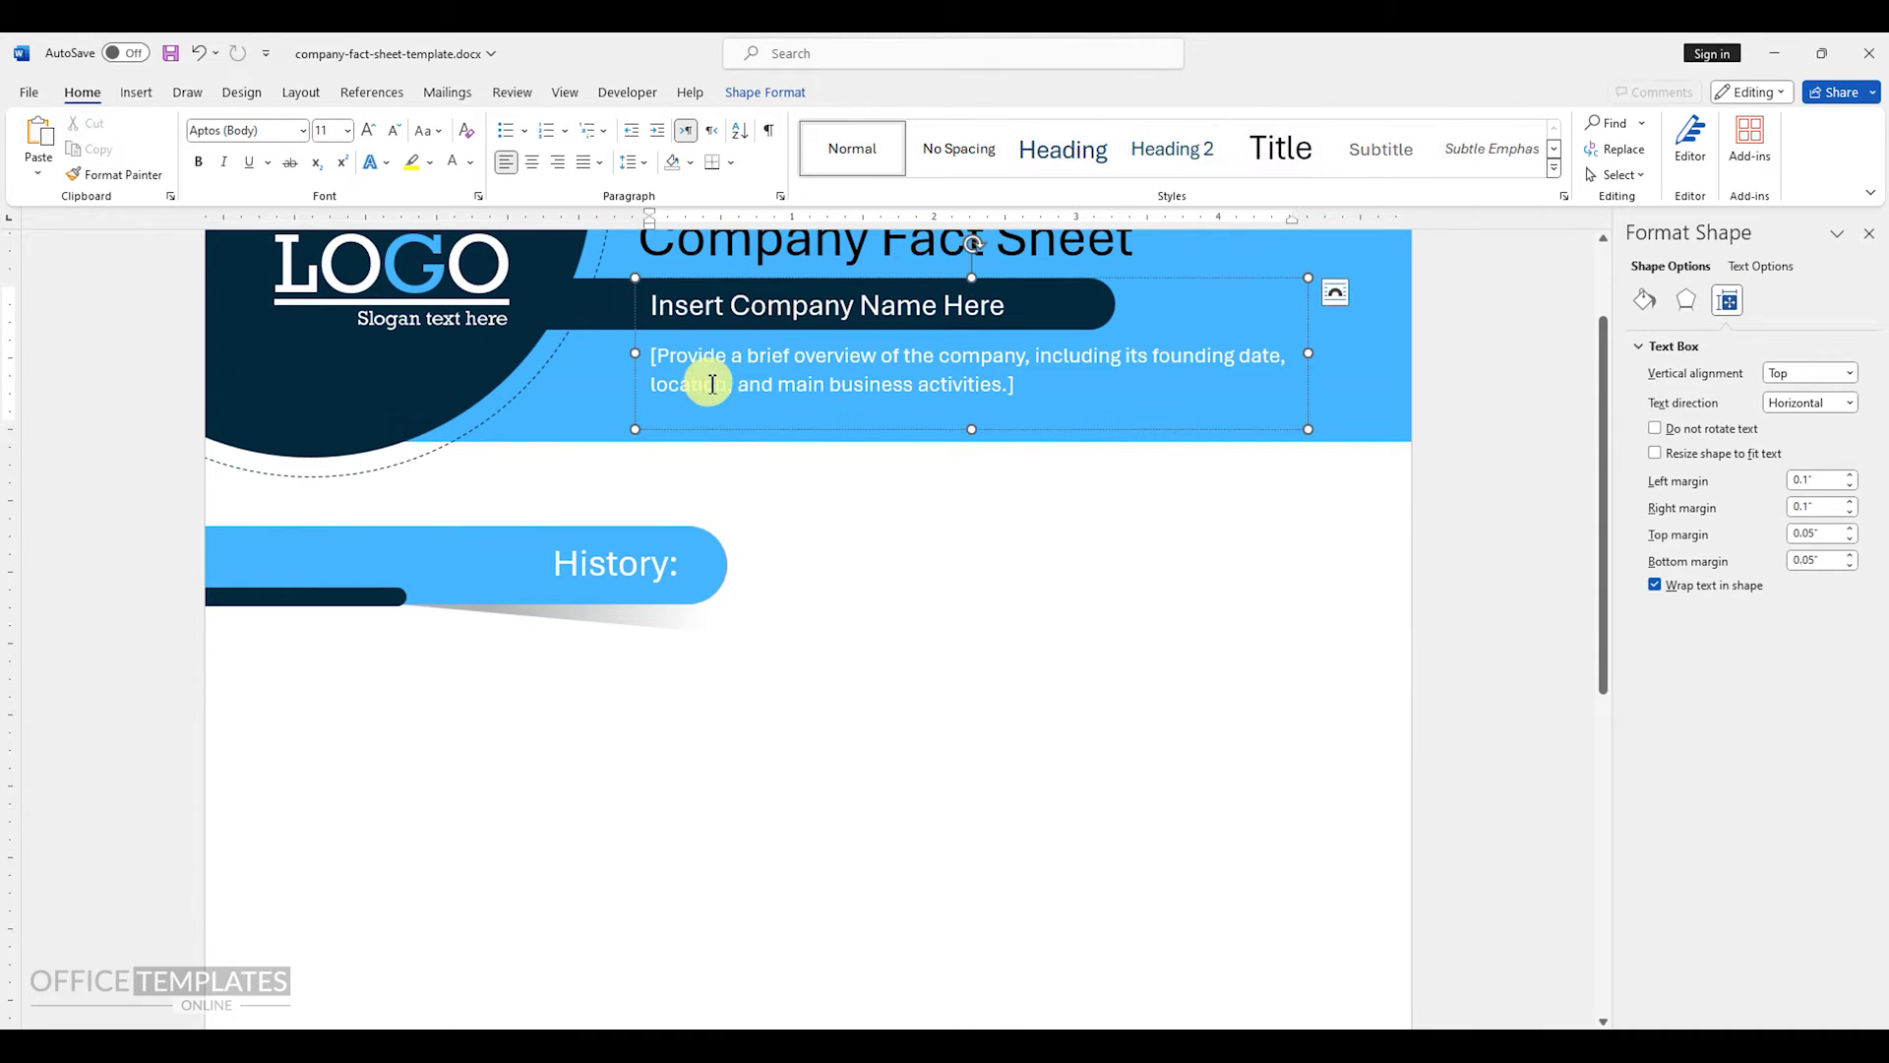
left_click_drag(716, 440, 355, 807)
- Make the copied text dark, delete the company name line, and set the overview text to 12 pt
left_click(470, 162)
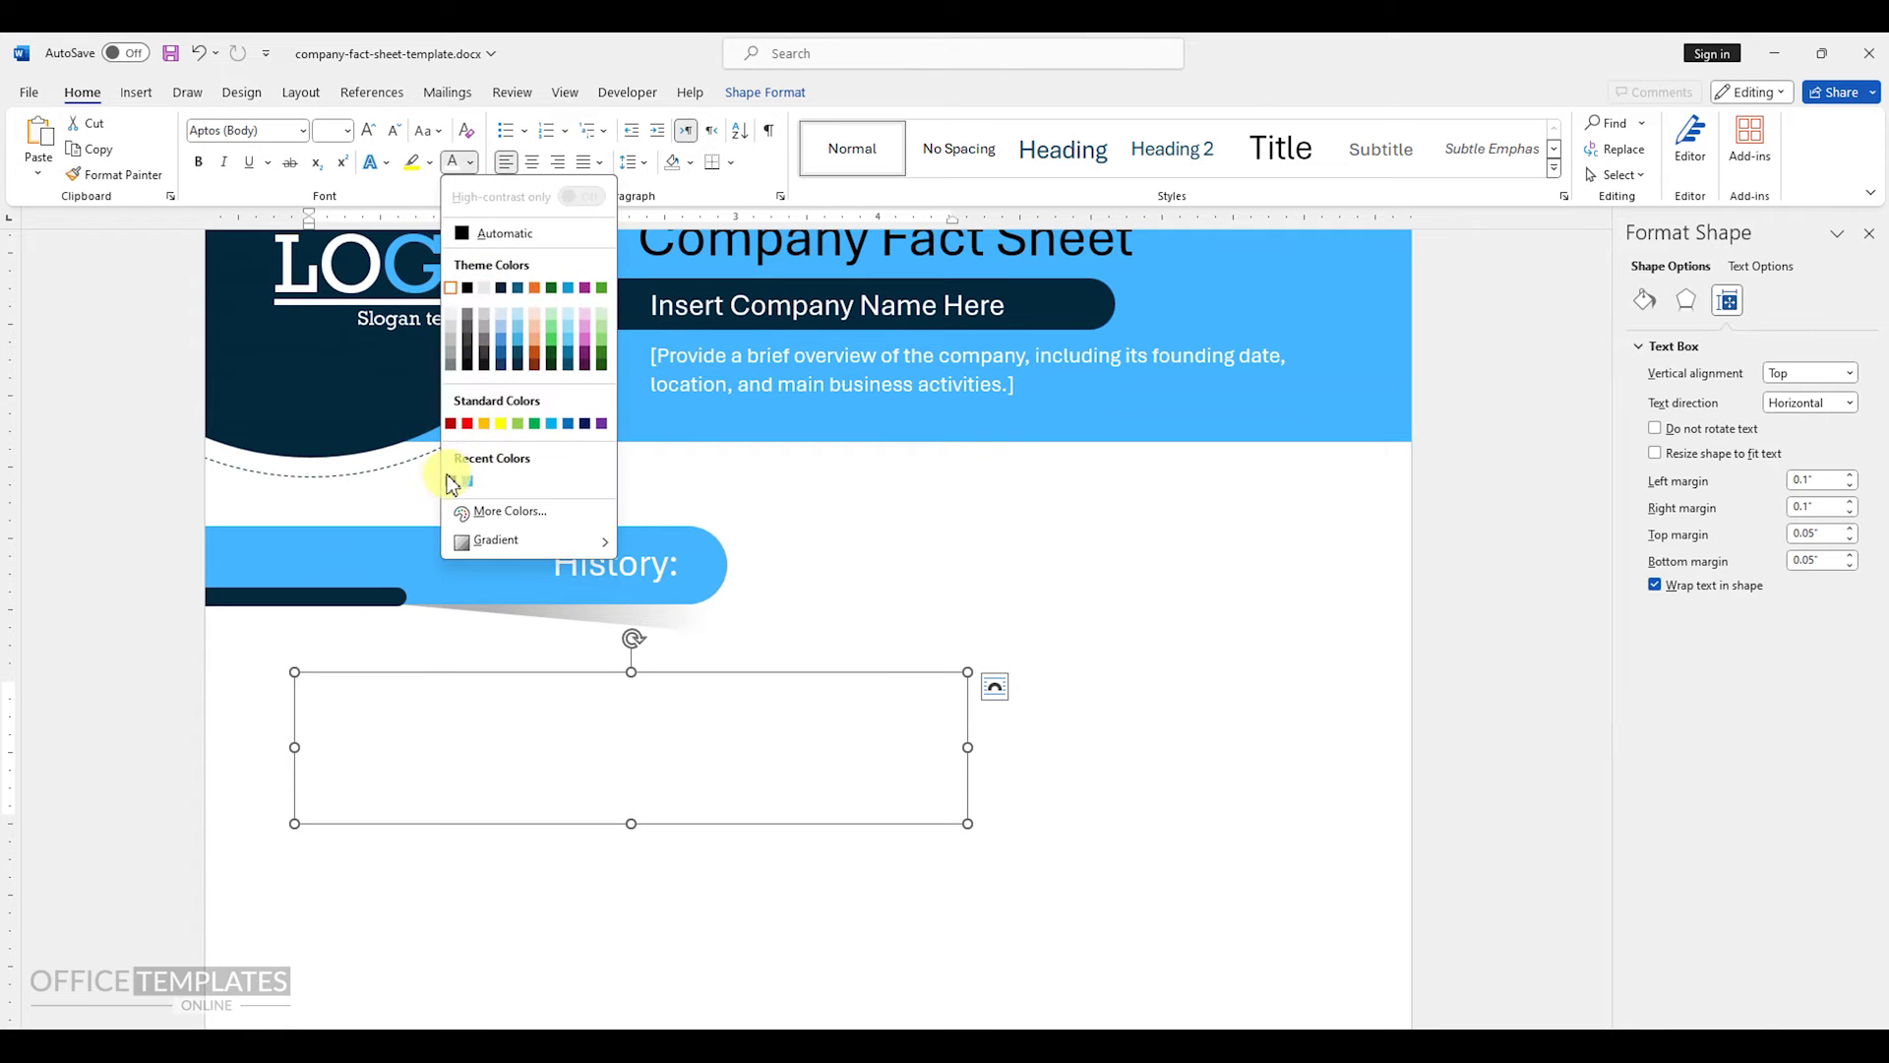
left_click(451, 478)
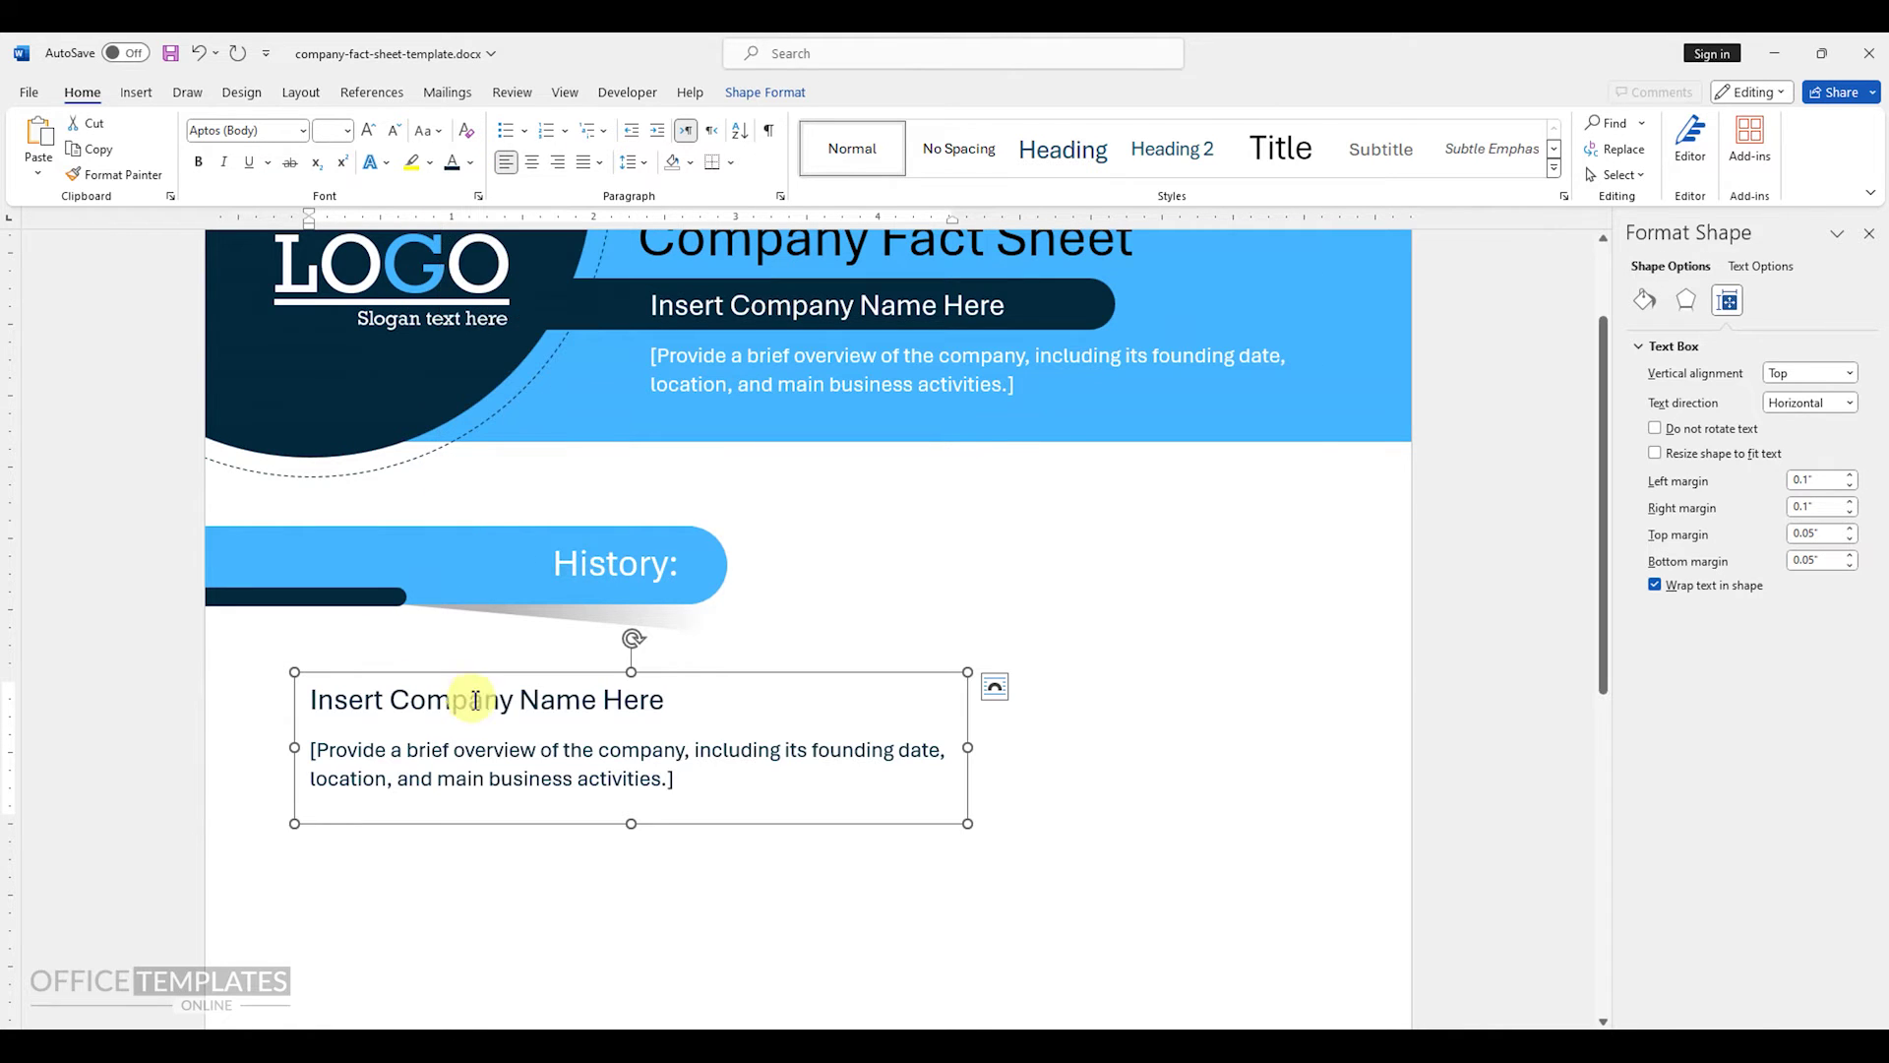
triple_click(674, 705)
key("Delete")
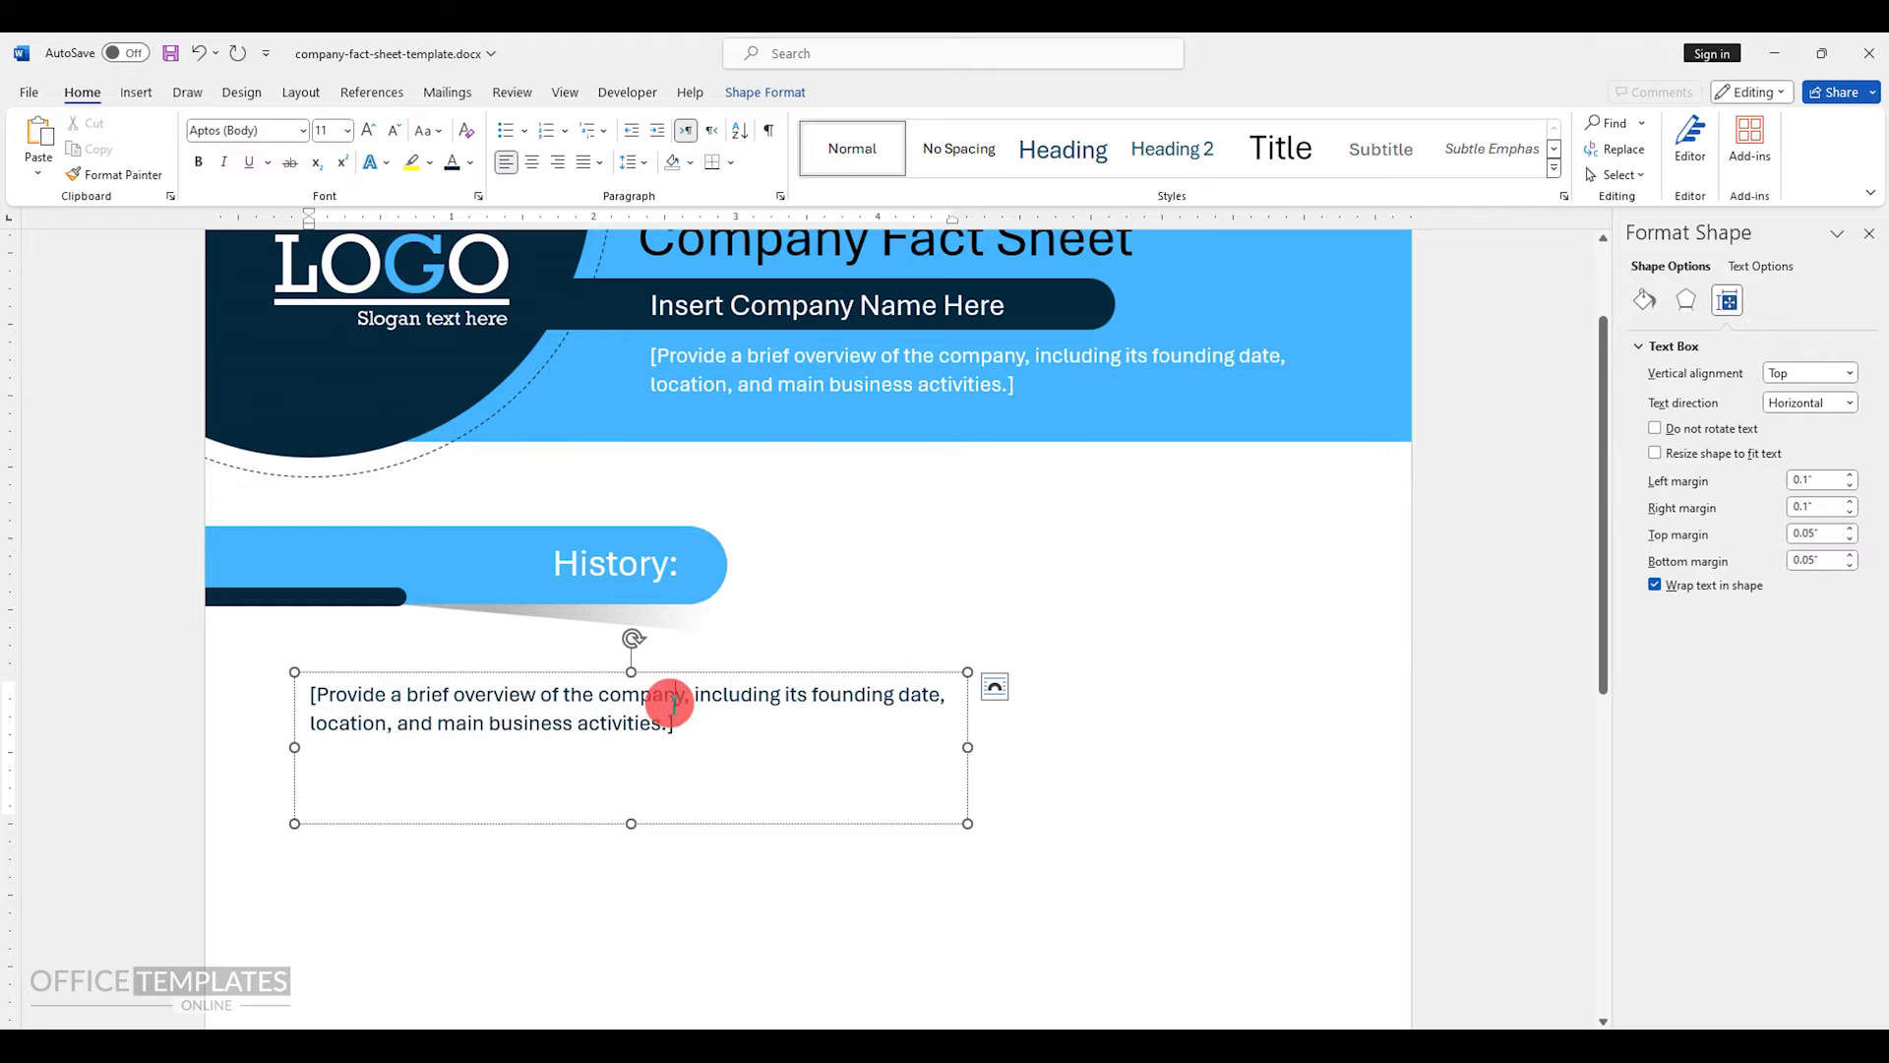
triple_click(669, 702)
left_click(327, 136)
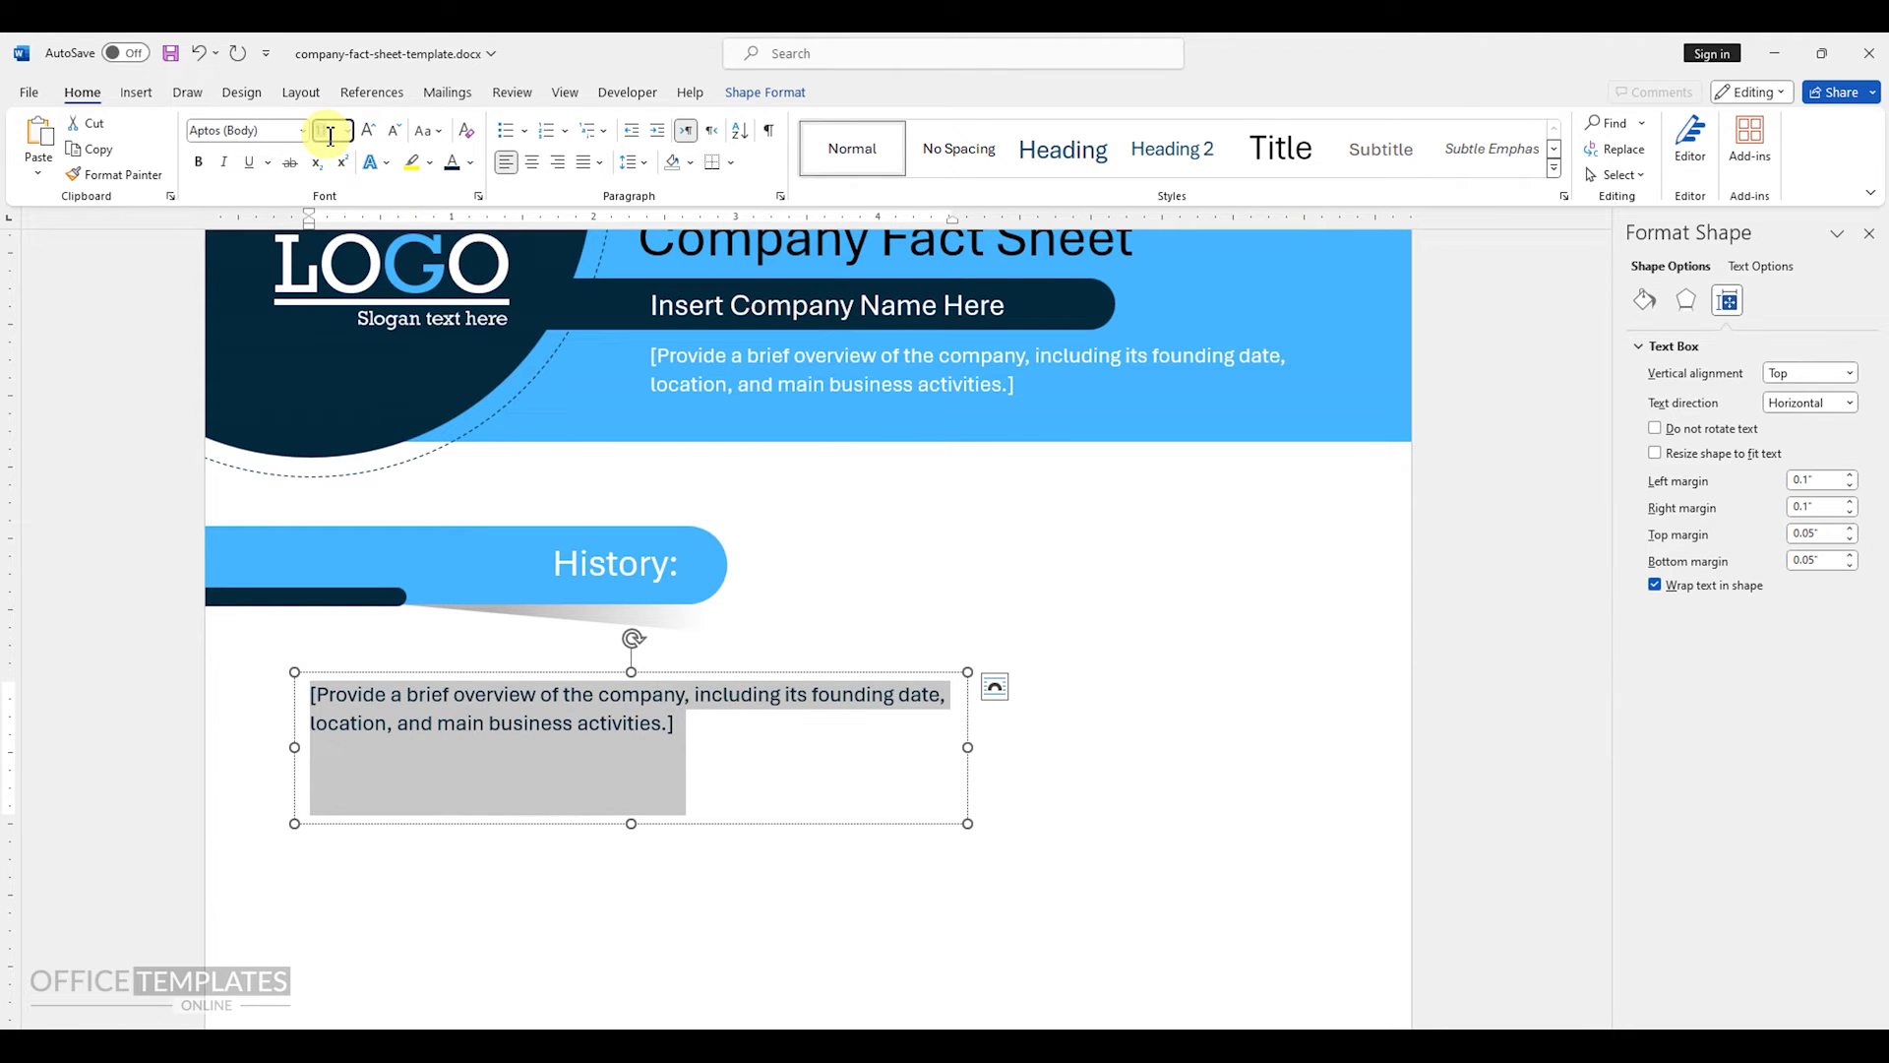
type("12")
key("Return")
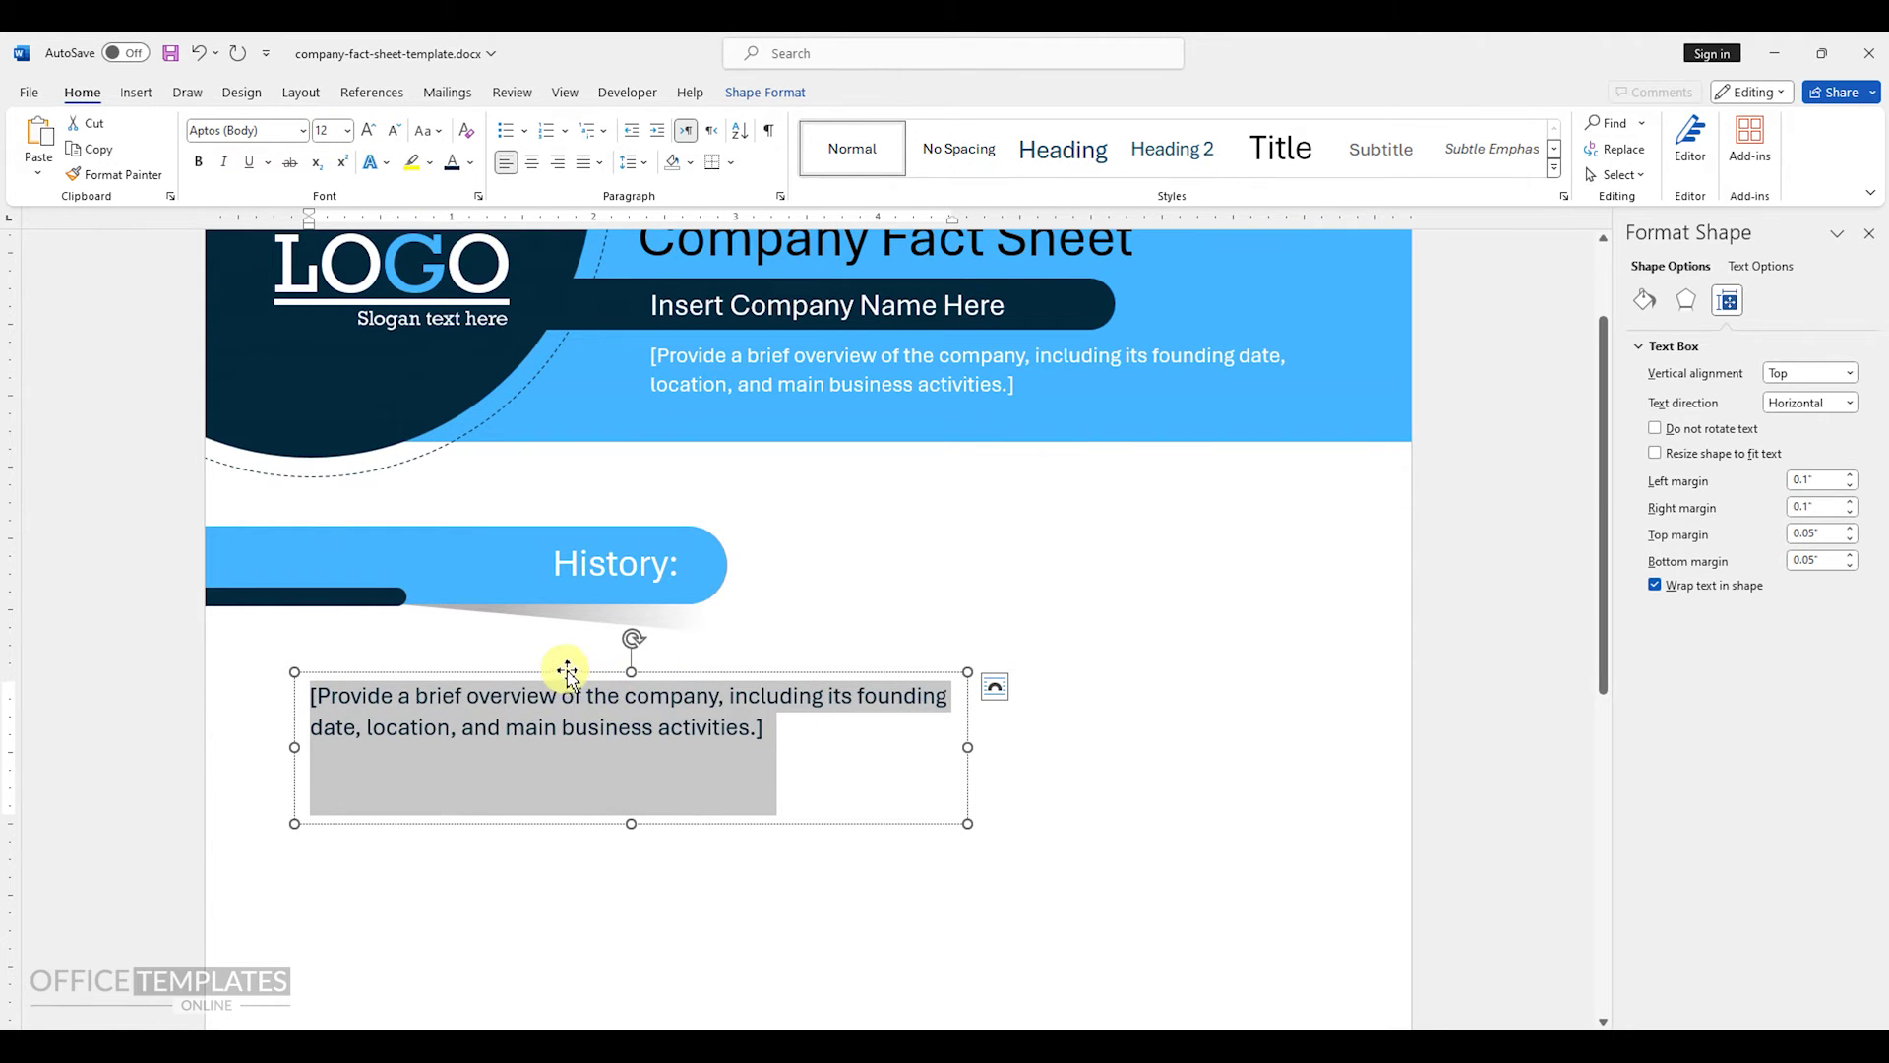
- Position the text box just under the History banner and narrow it so the text rewraps
left_click_drag(566, 671, 540, 627)
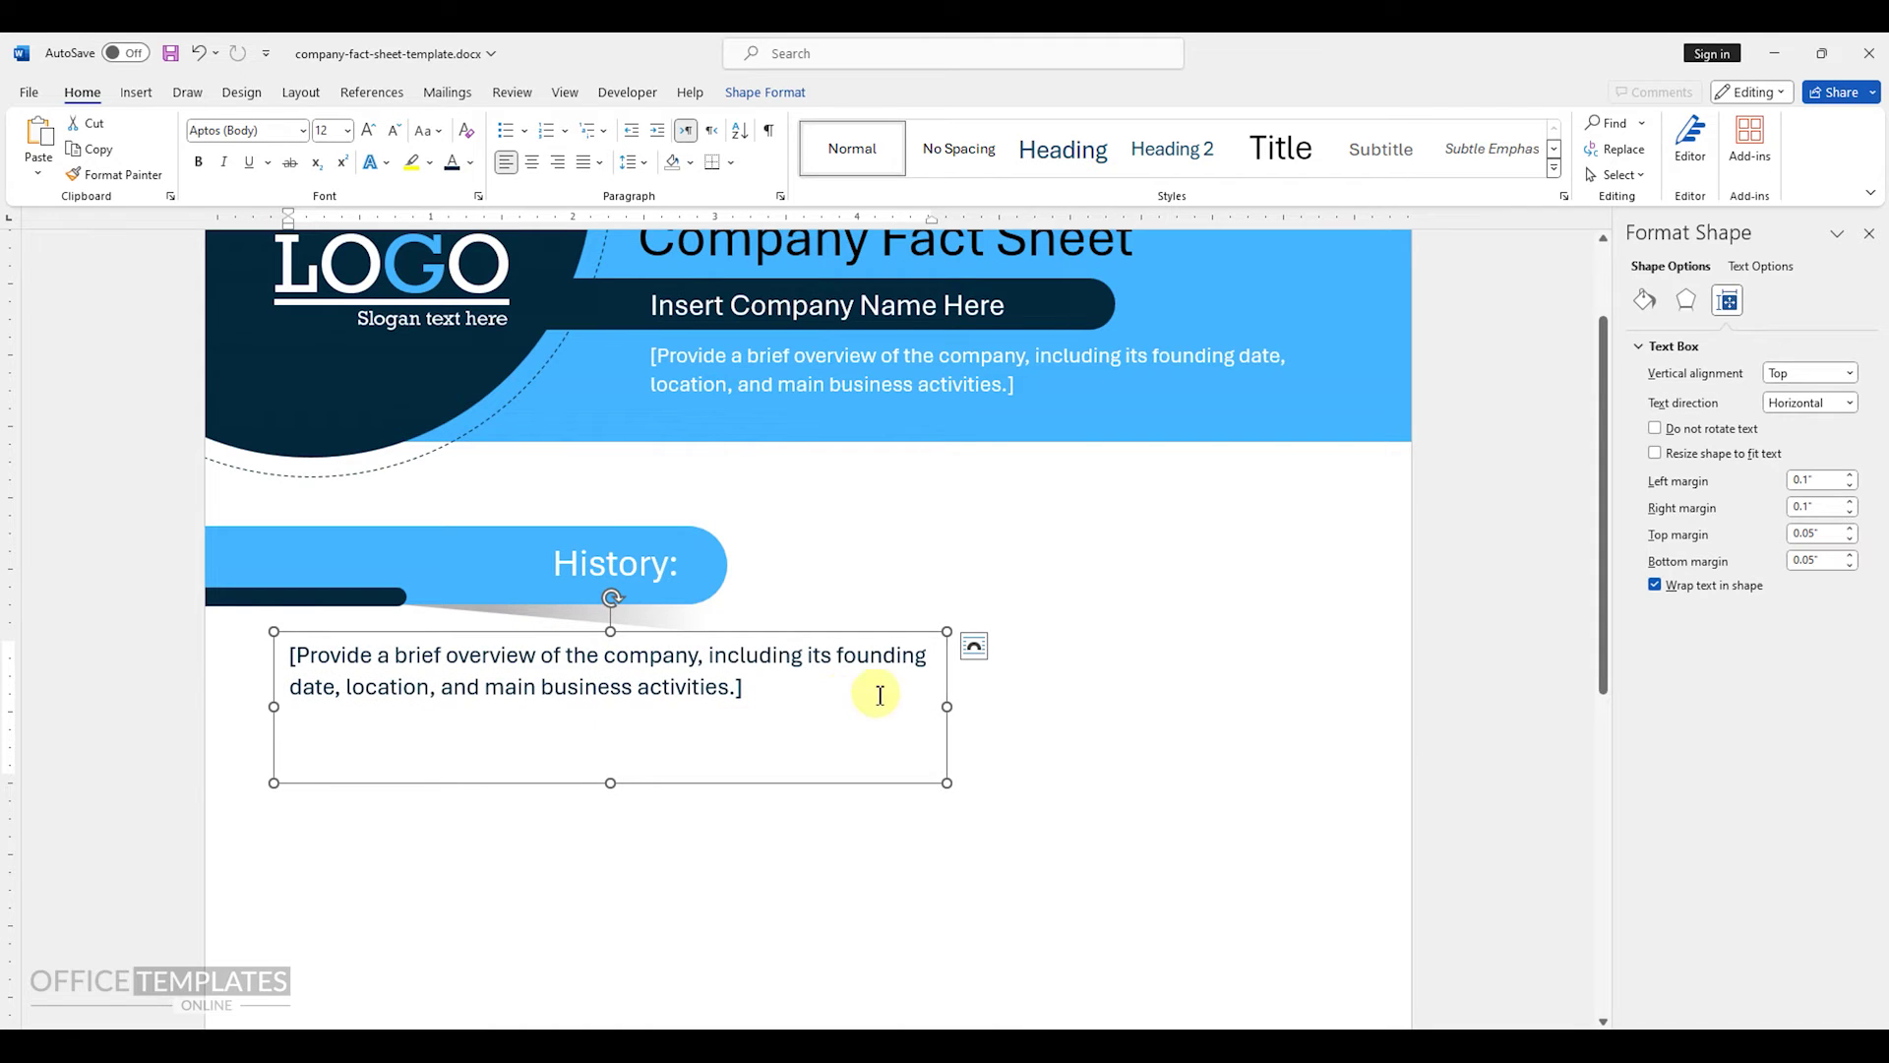
left_click_drag(945, 706, 779, 714)
left_click_drag(544, 630, 554, 645)
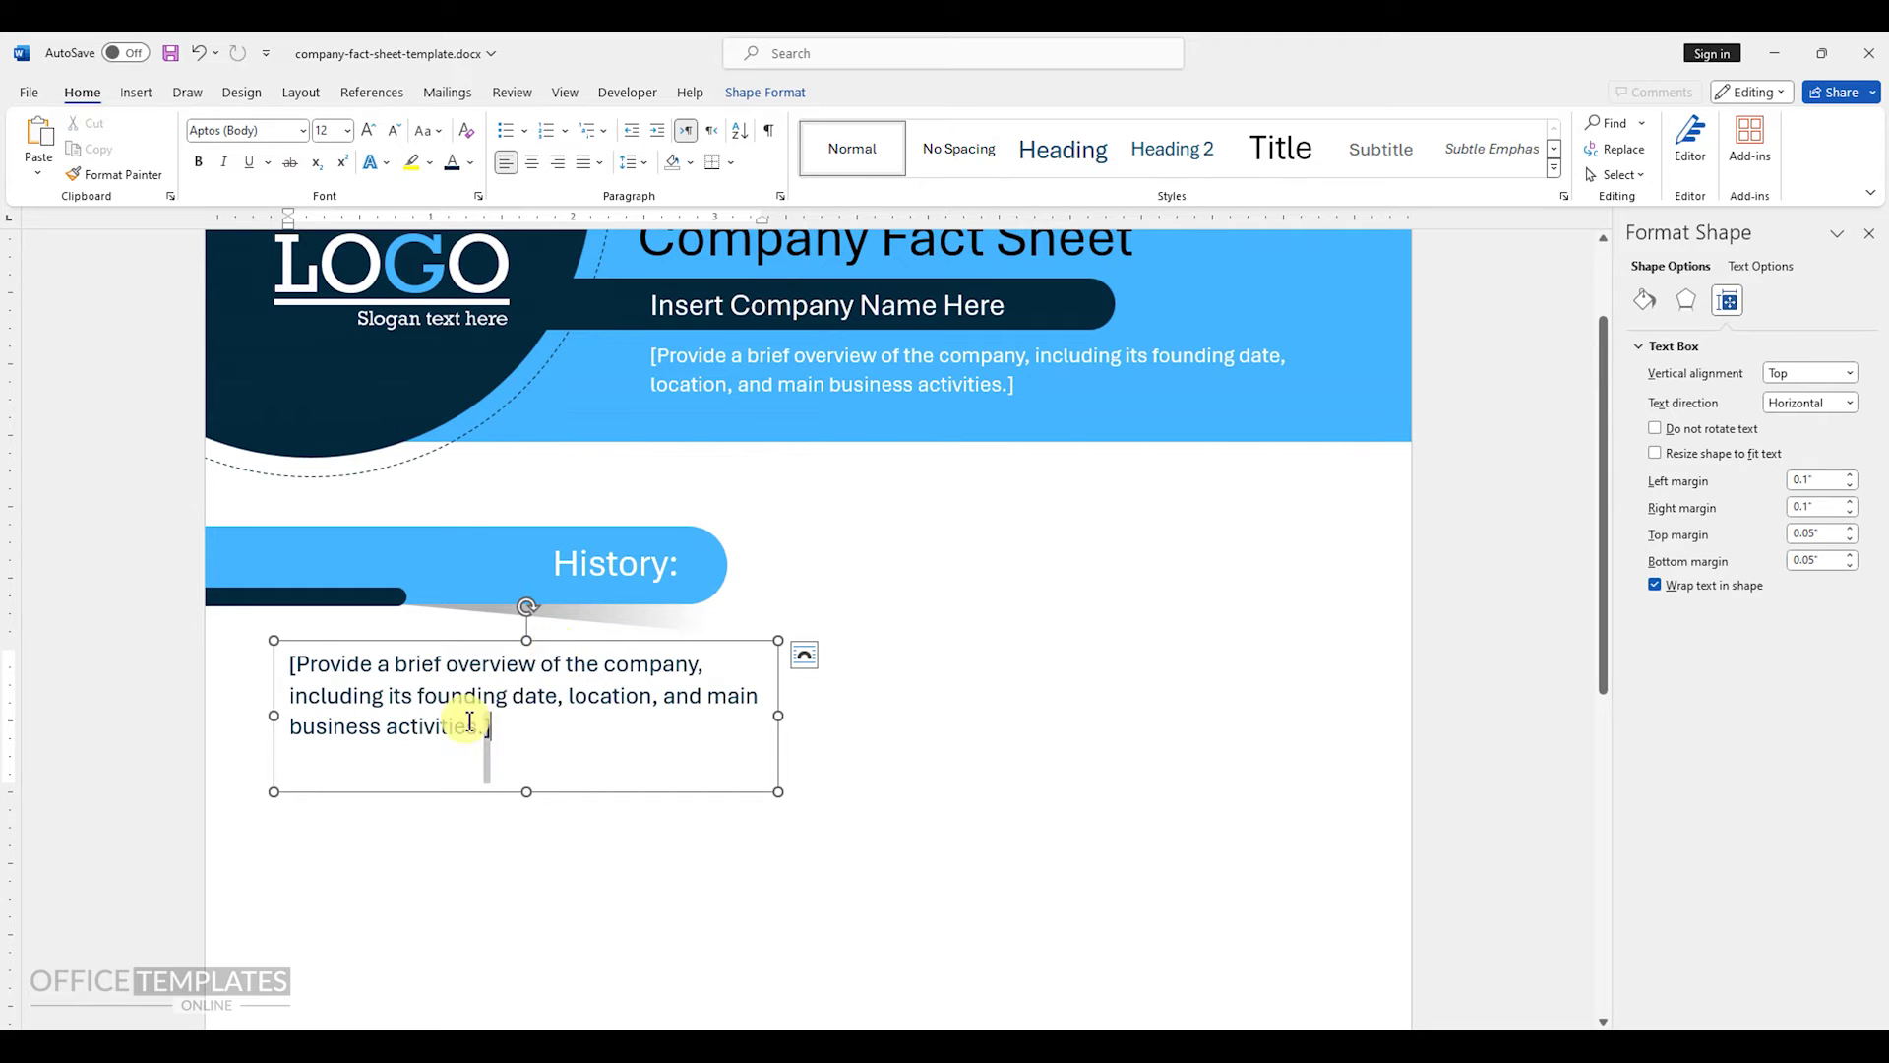
left_click_drag(492, 727, 265, 663)
key("Delete")
key("ctrl+z")
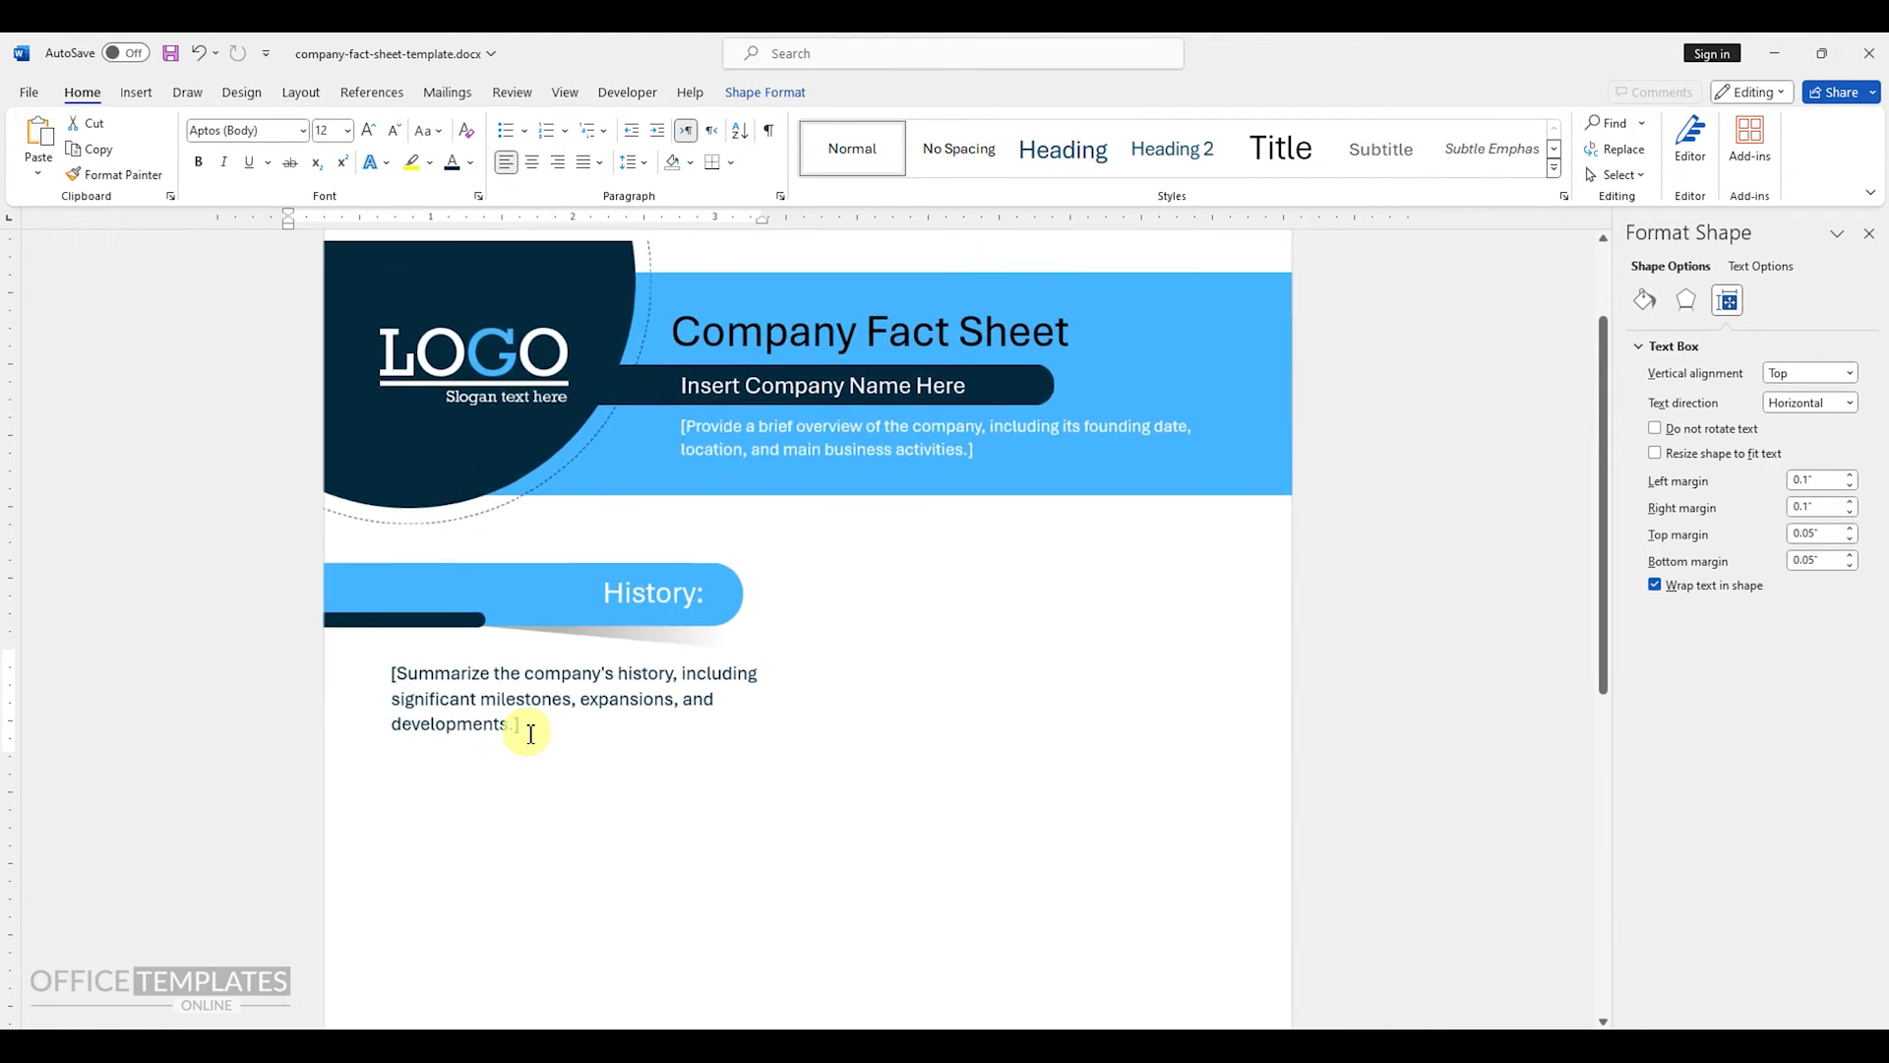
- Select the History summary box, then the whole History banner group
scroll(530, 733, "down", 2)
left_click(523, 726)
scroll(551, 693, "down", 1)
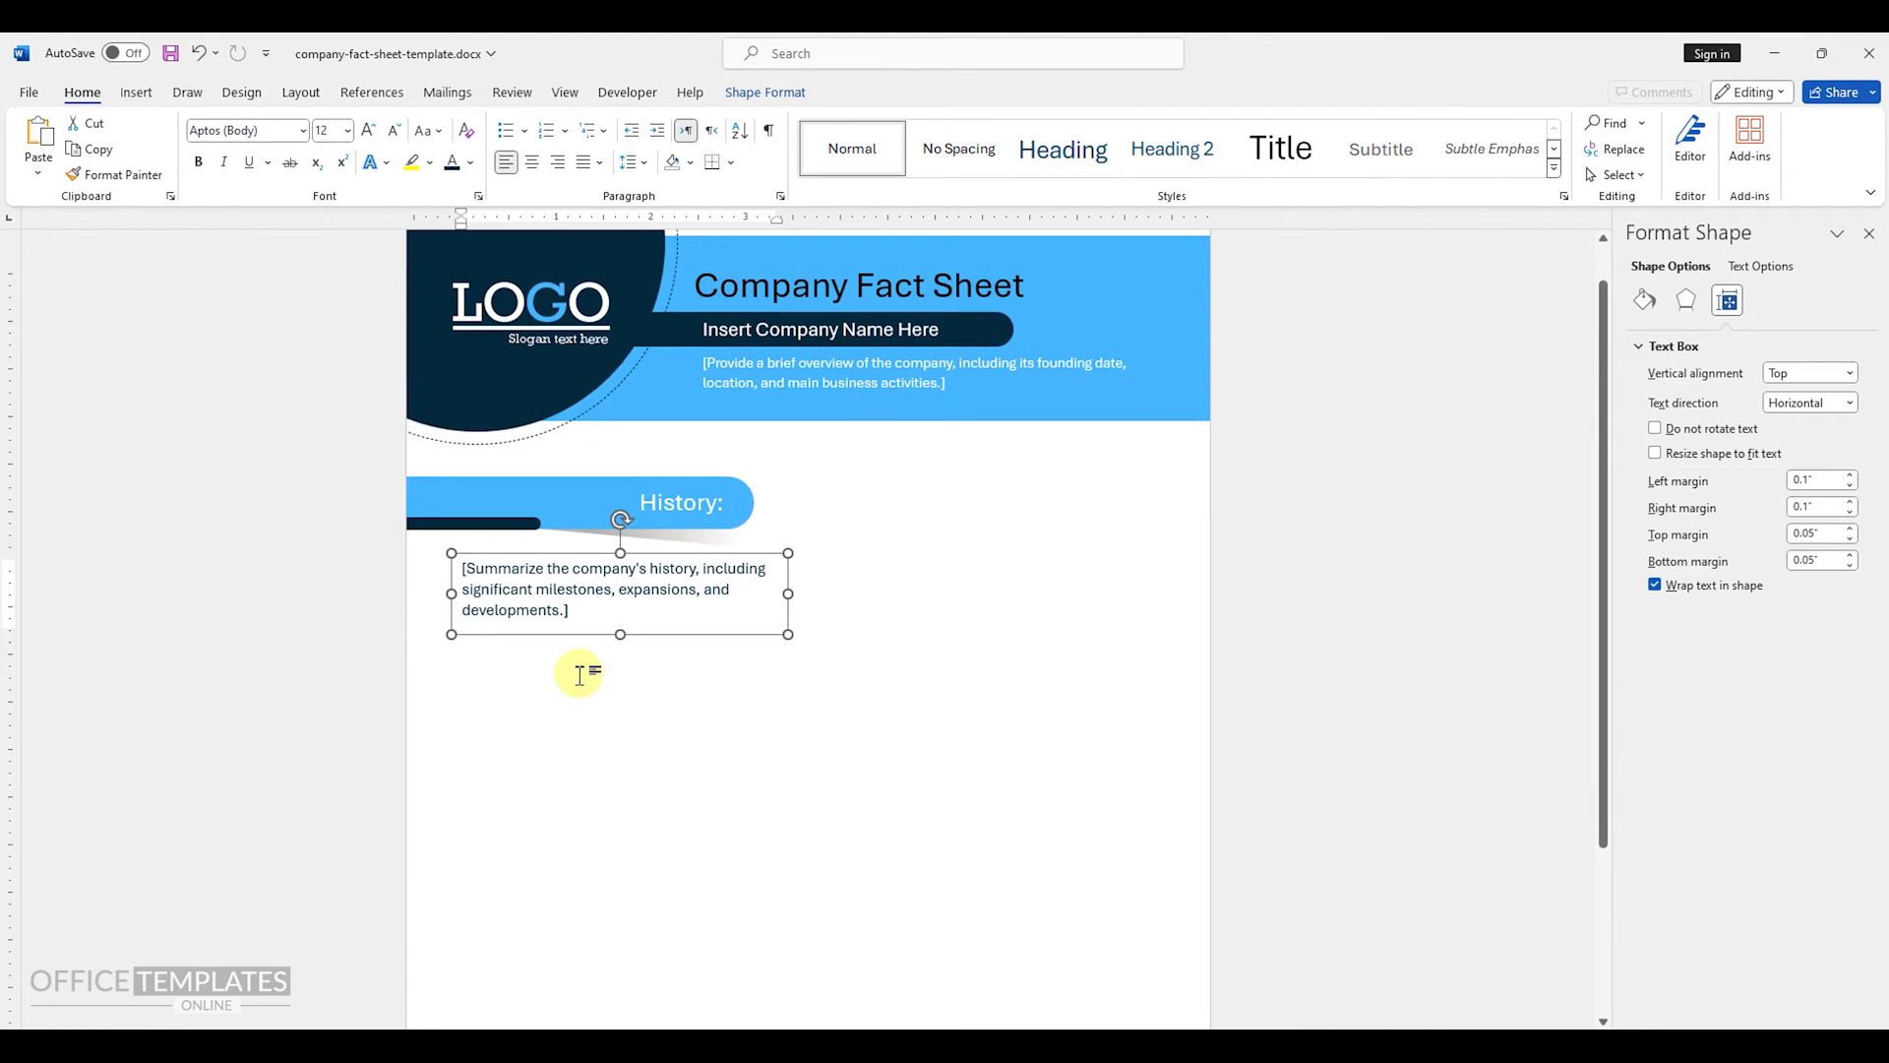
left_click(747, 509)
scroll(675, 536, "up", 1)
left_click(618, 525)
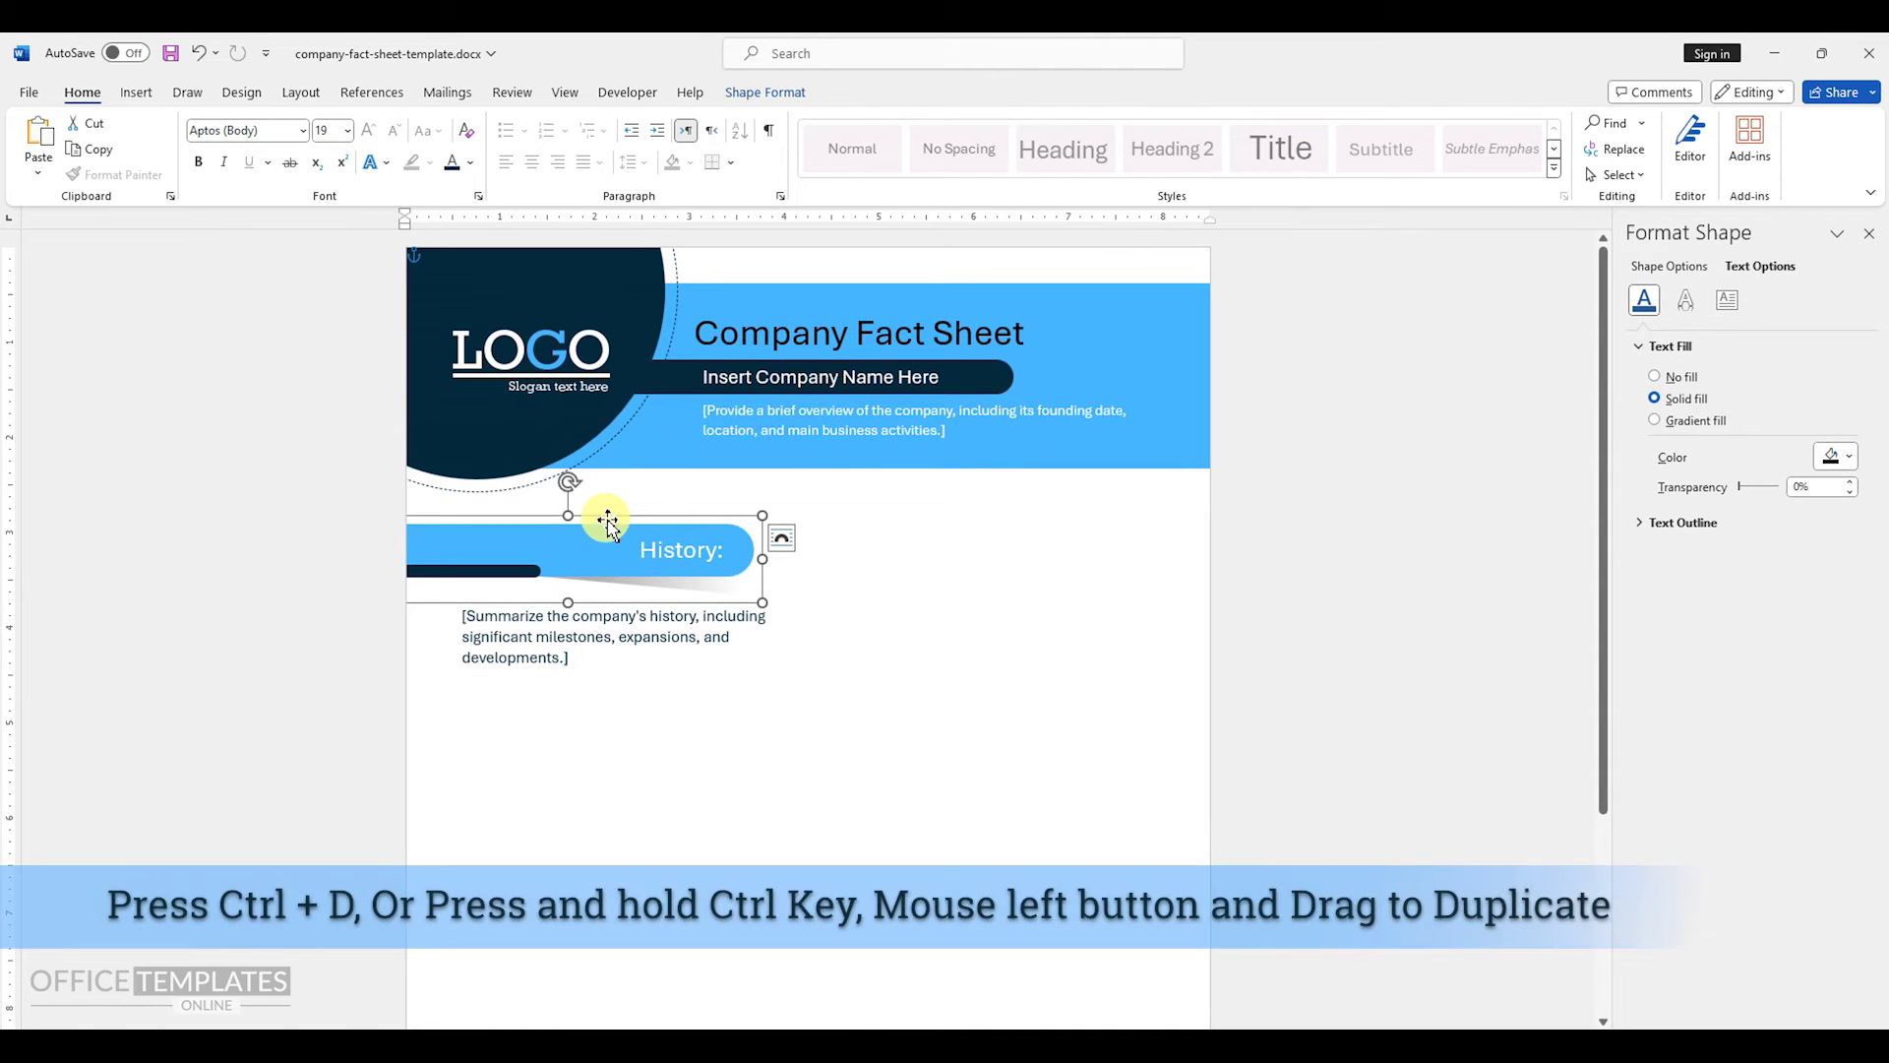
- Duplicate the History banner below the summary and retitle the copy 'Mission Statement:'
left_click_drag(616, 526, 602, 680)
double_click(668, 720)
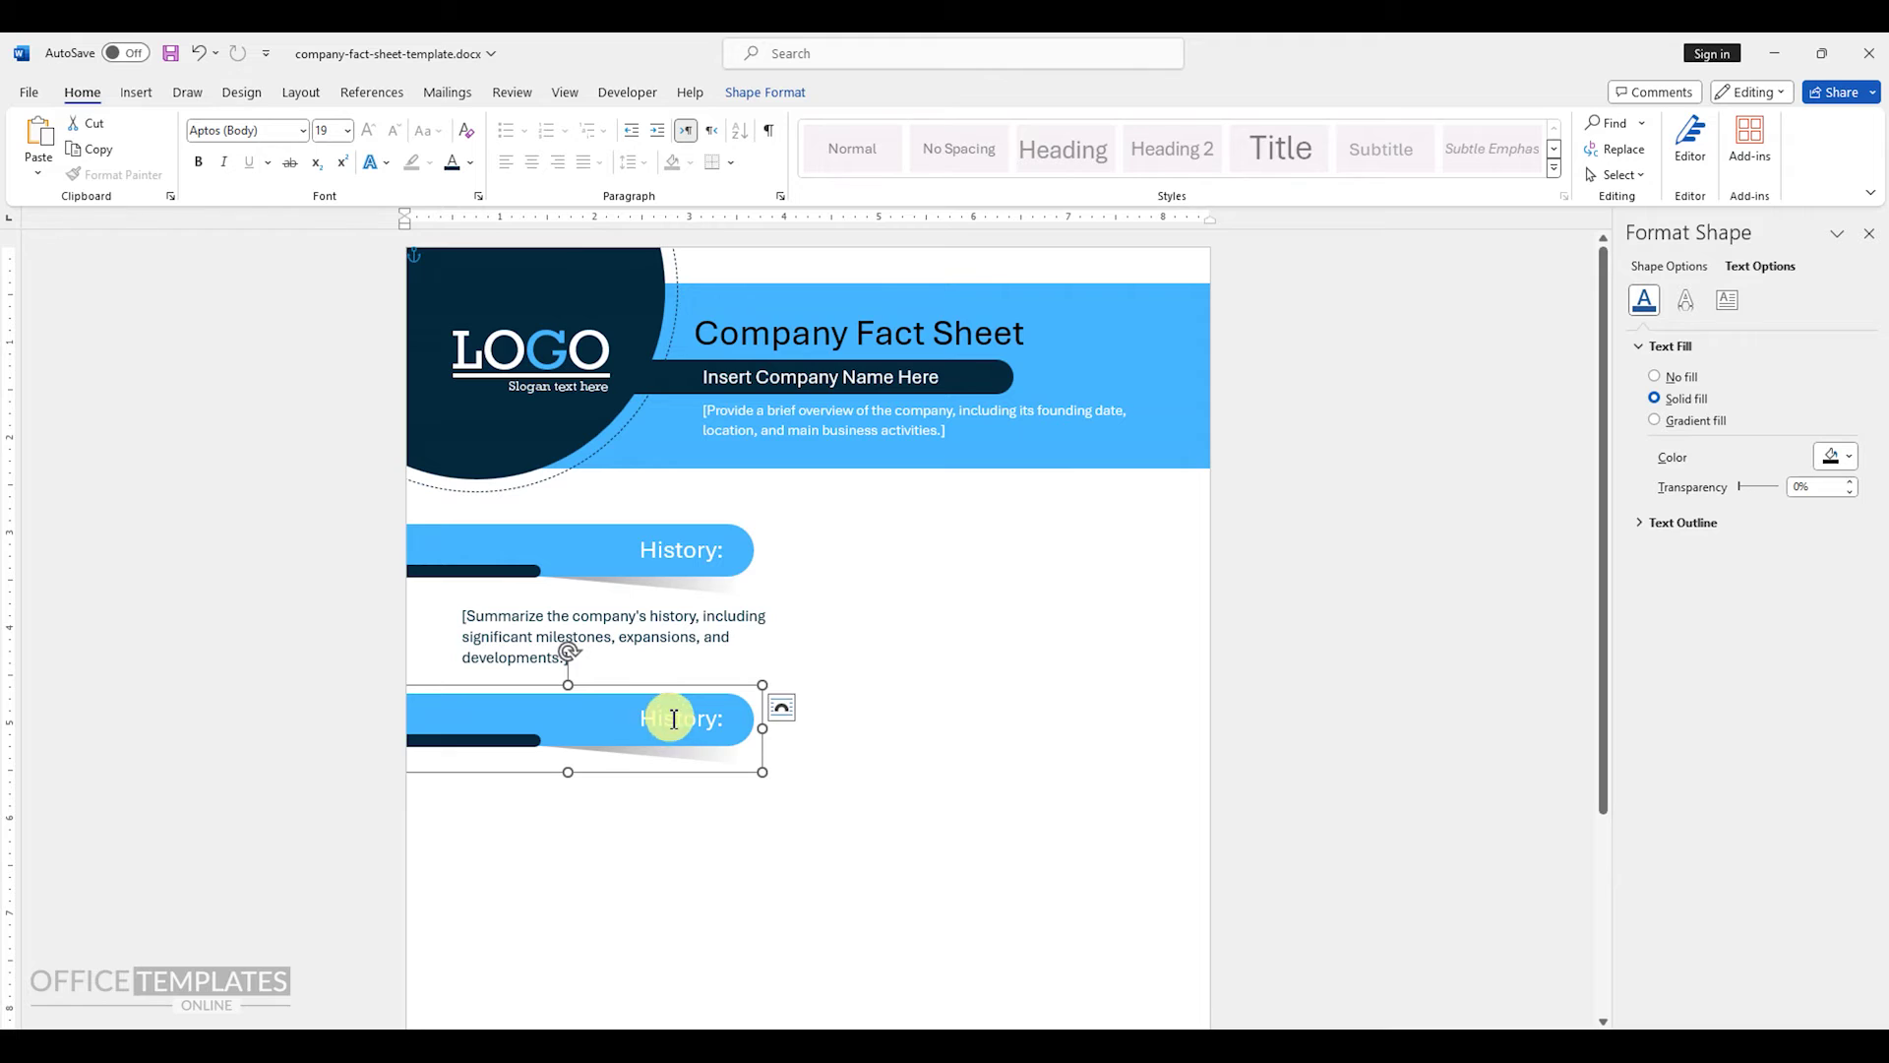
type("Mission Statement")
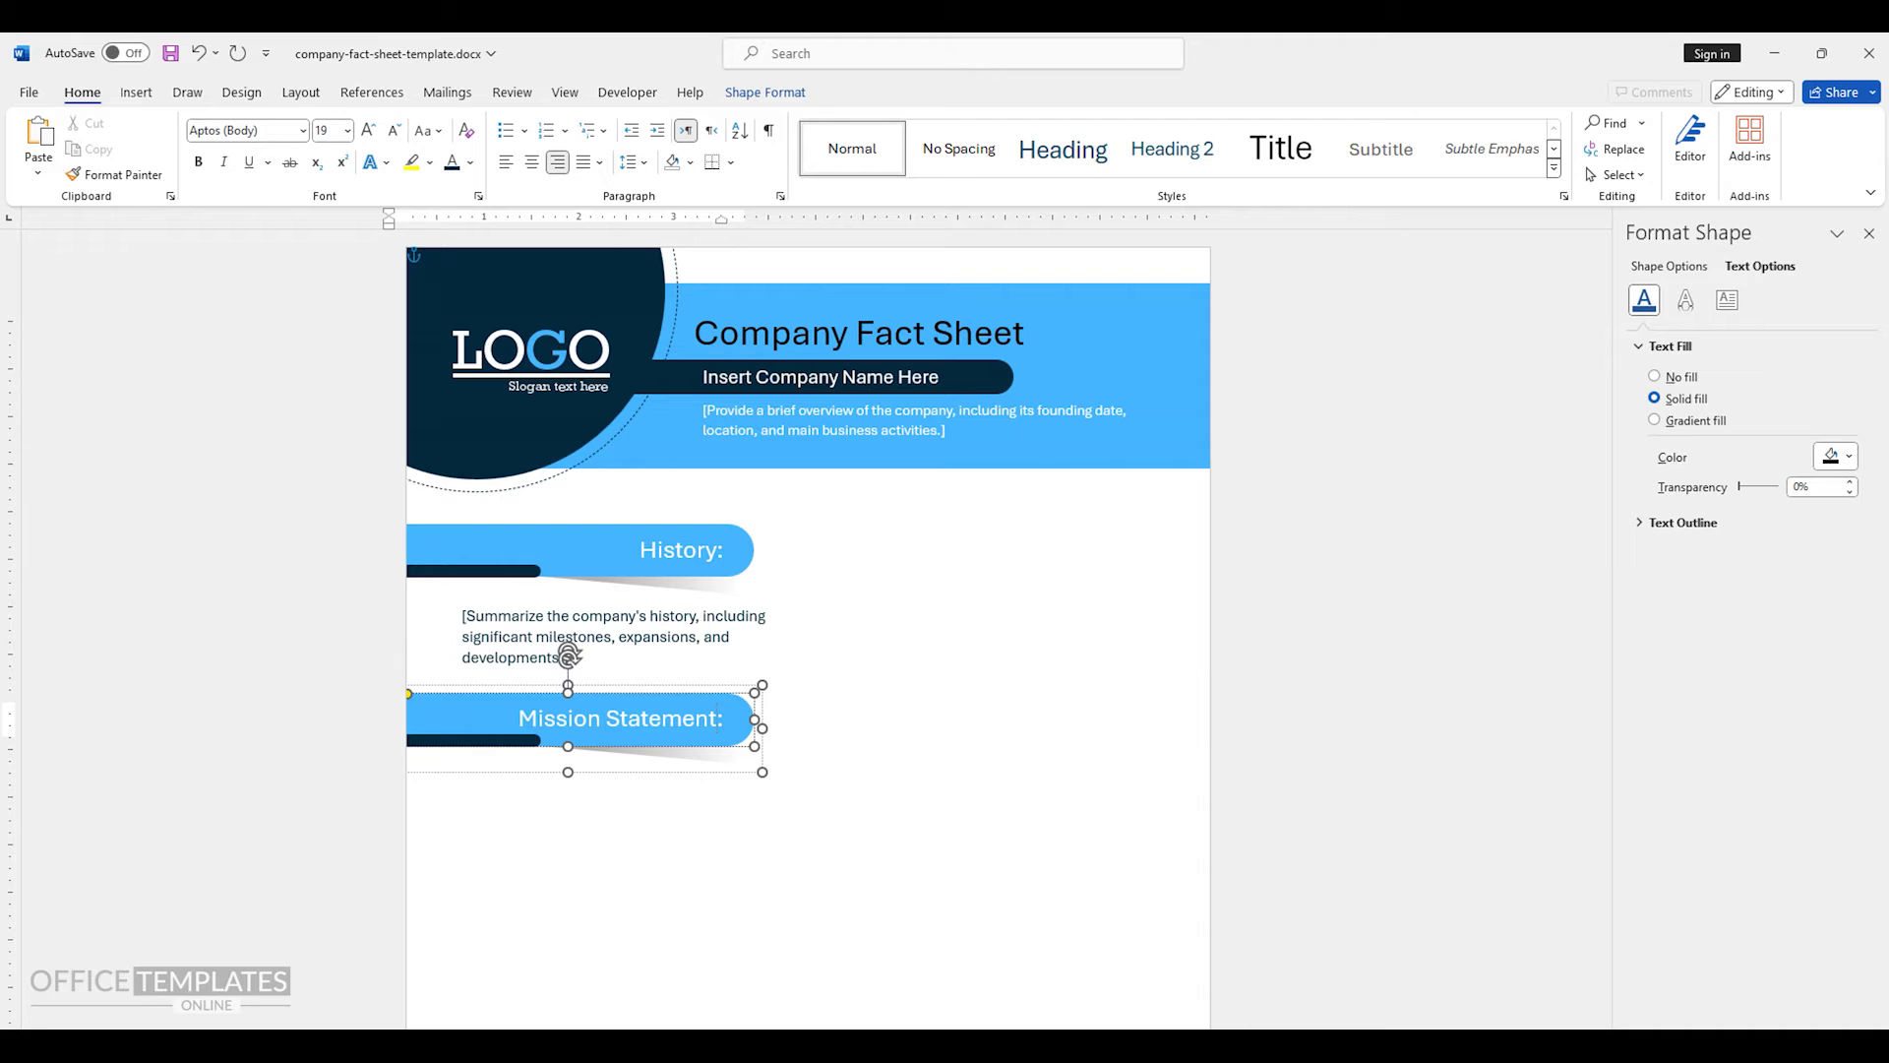
- Copy the summary text box beneath the new banner and paste in the mission-statement placeholder text
left_click(672, 627)
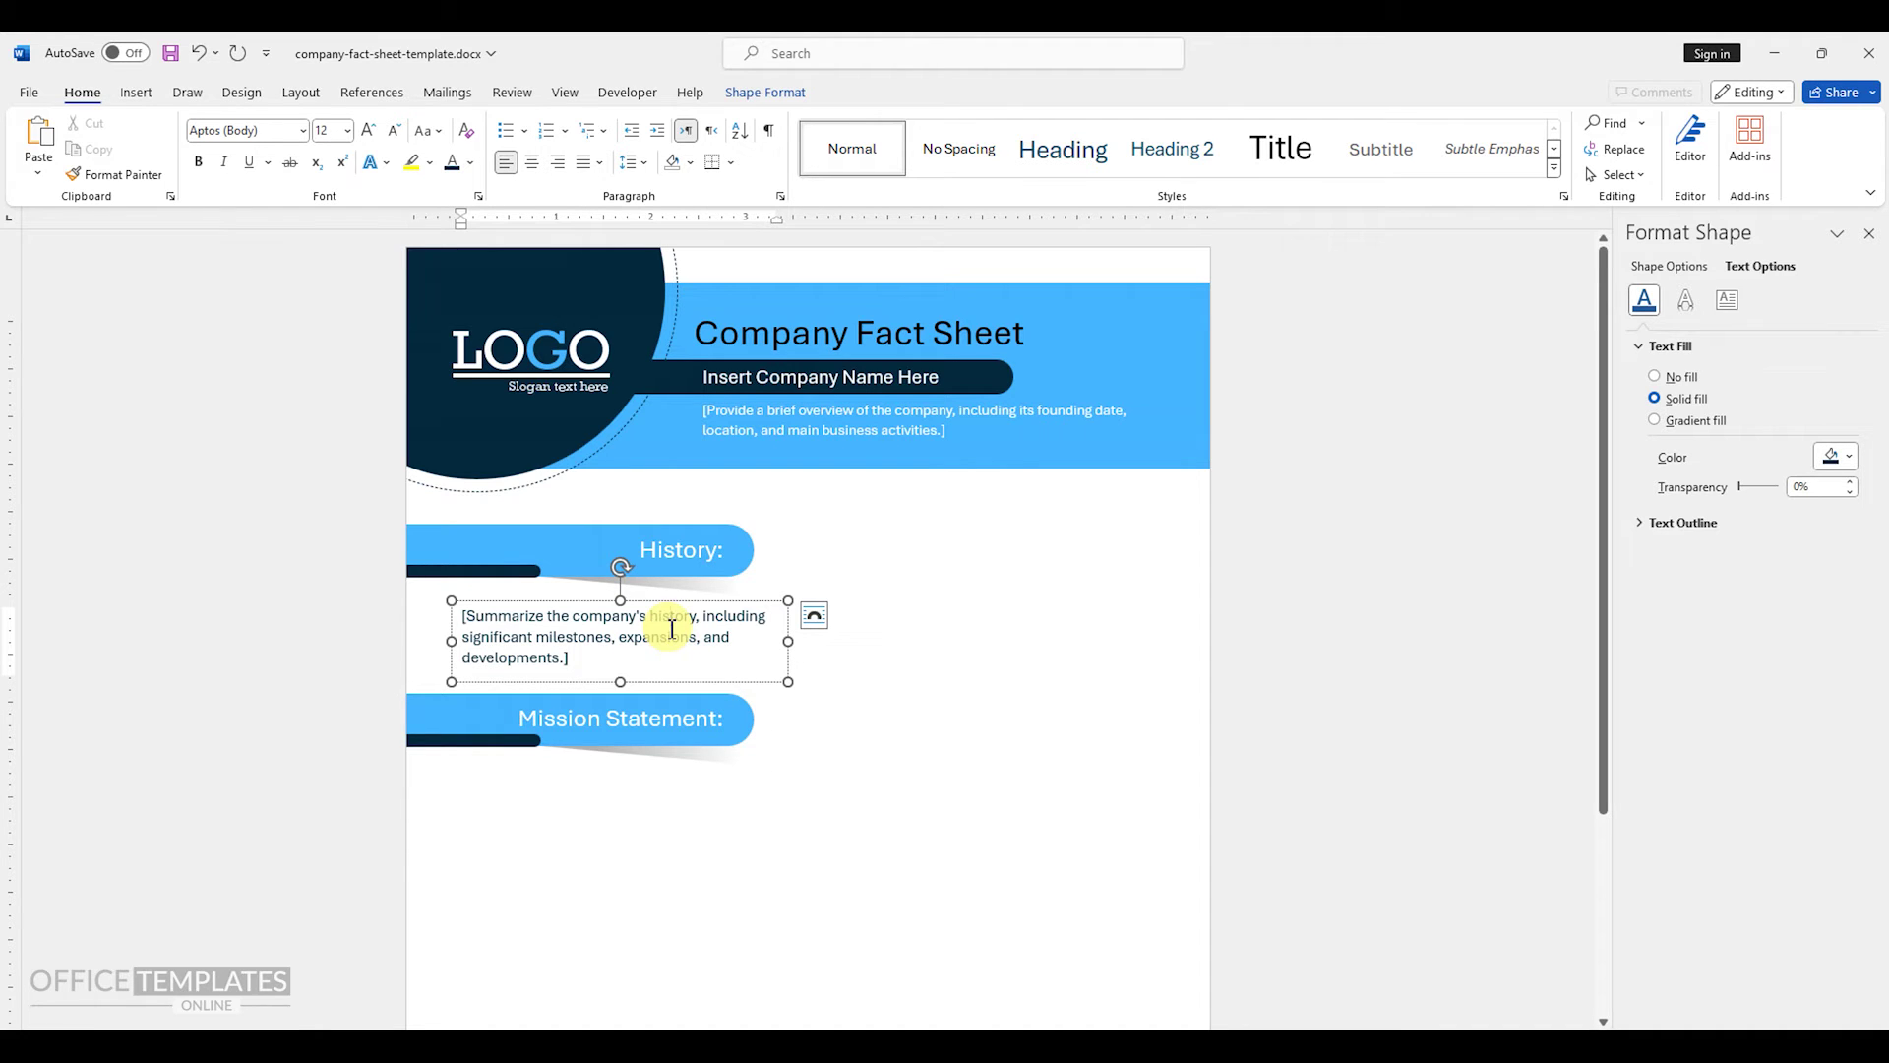
left_click_drag(672, 612, 556, 791)
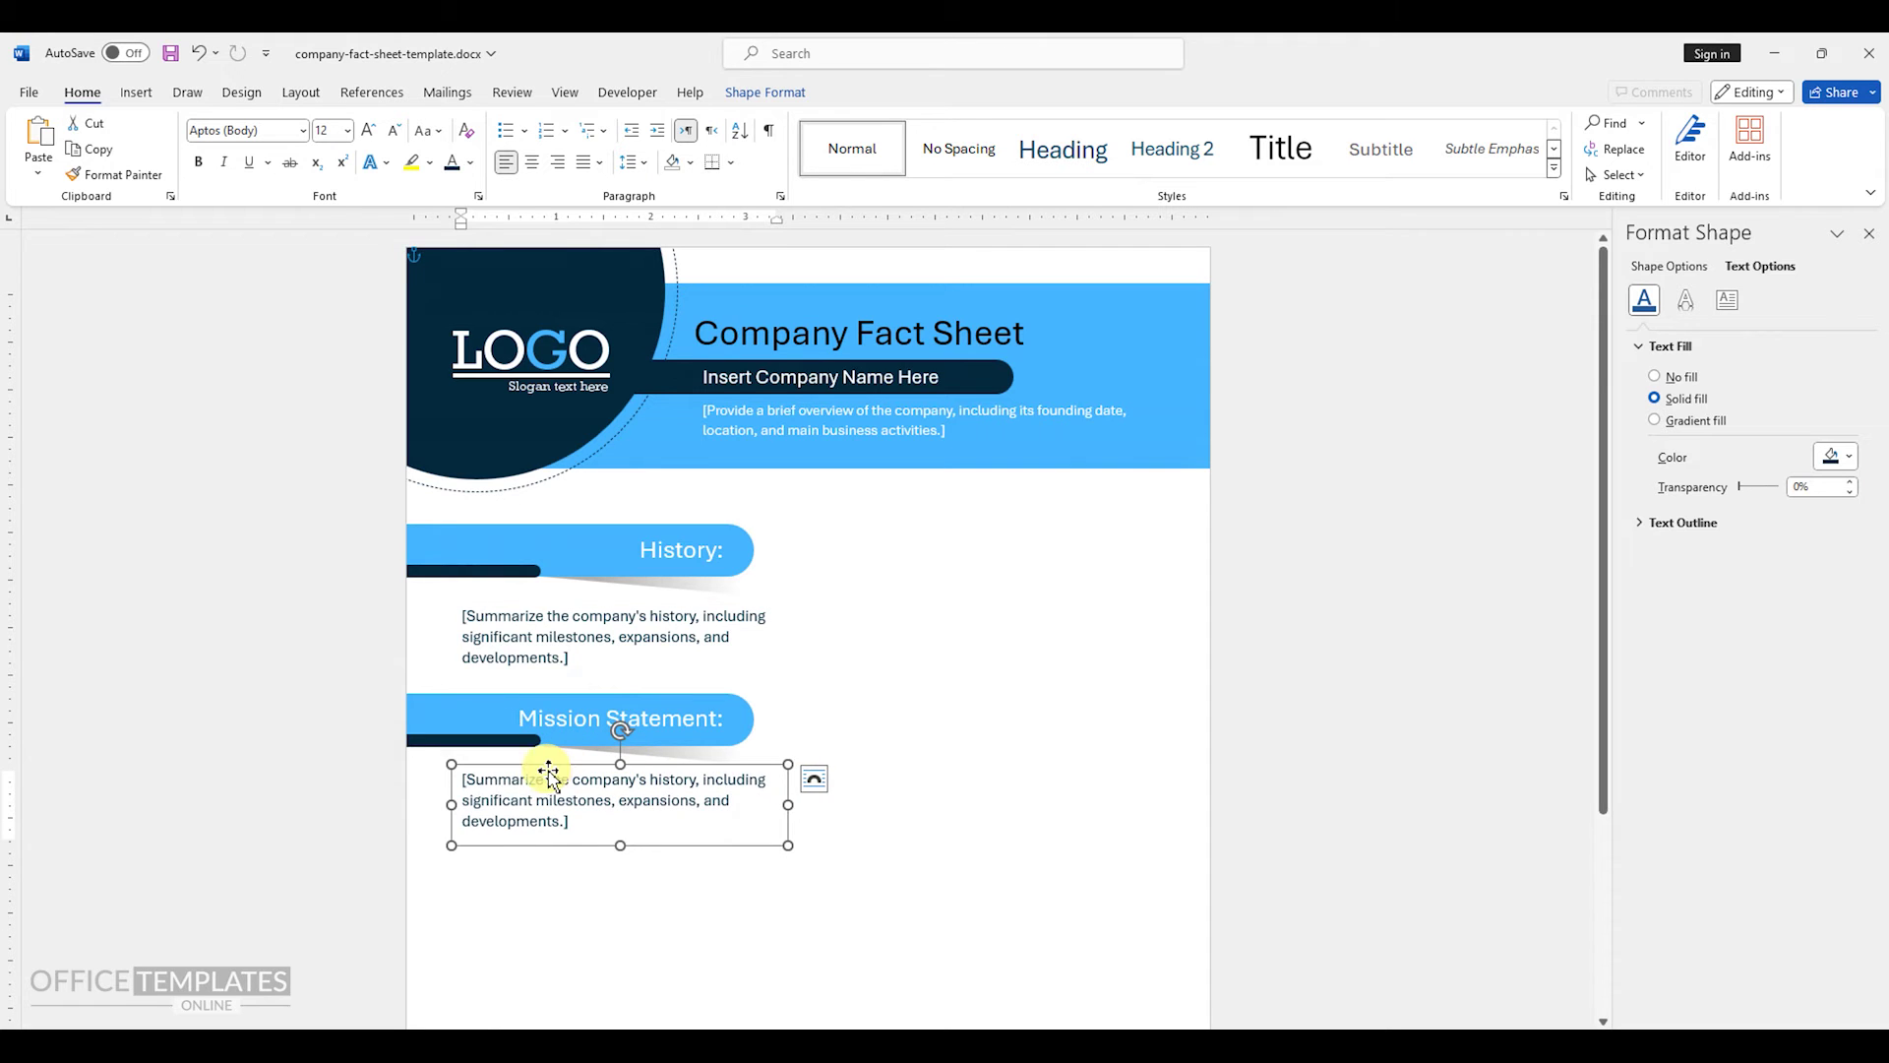
triple_click(620, 814)
type("[Include the company's mission statement, outlining its core values and objectives.]")
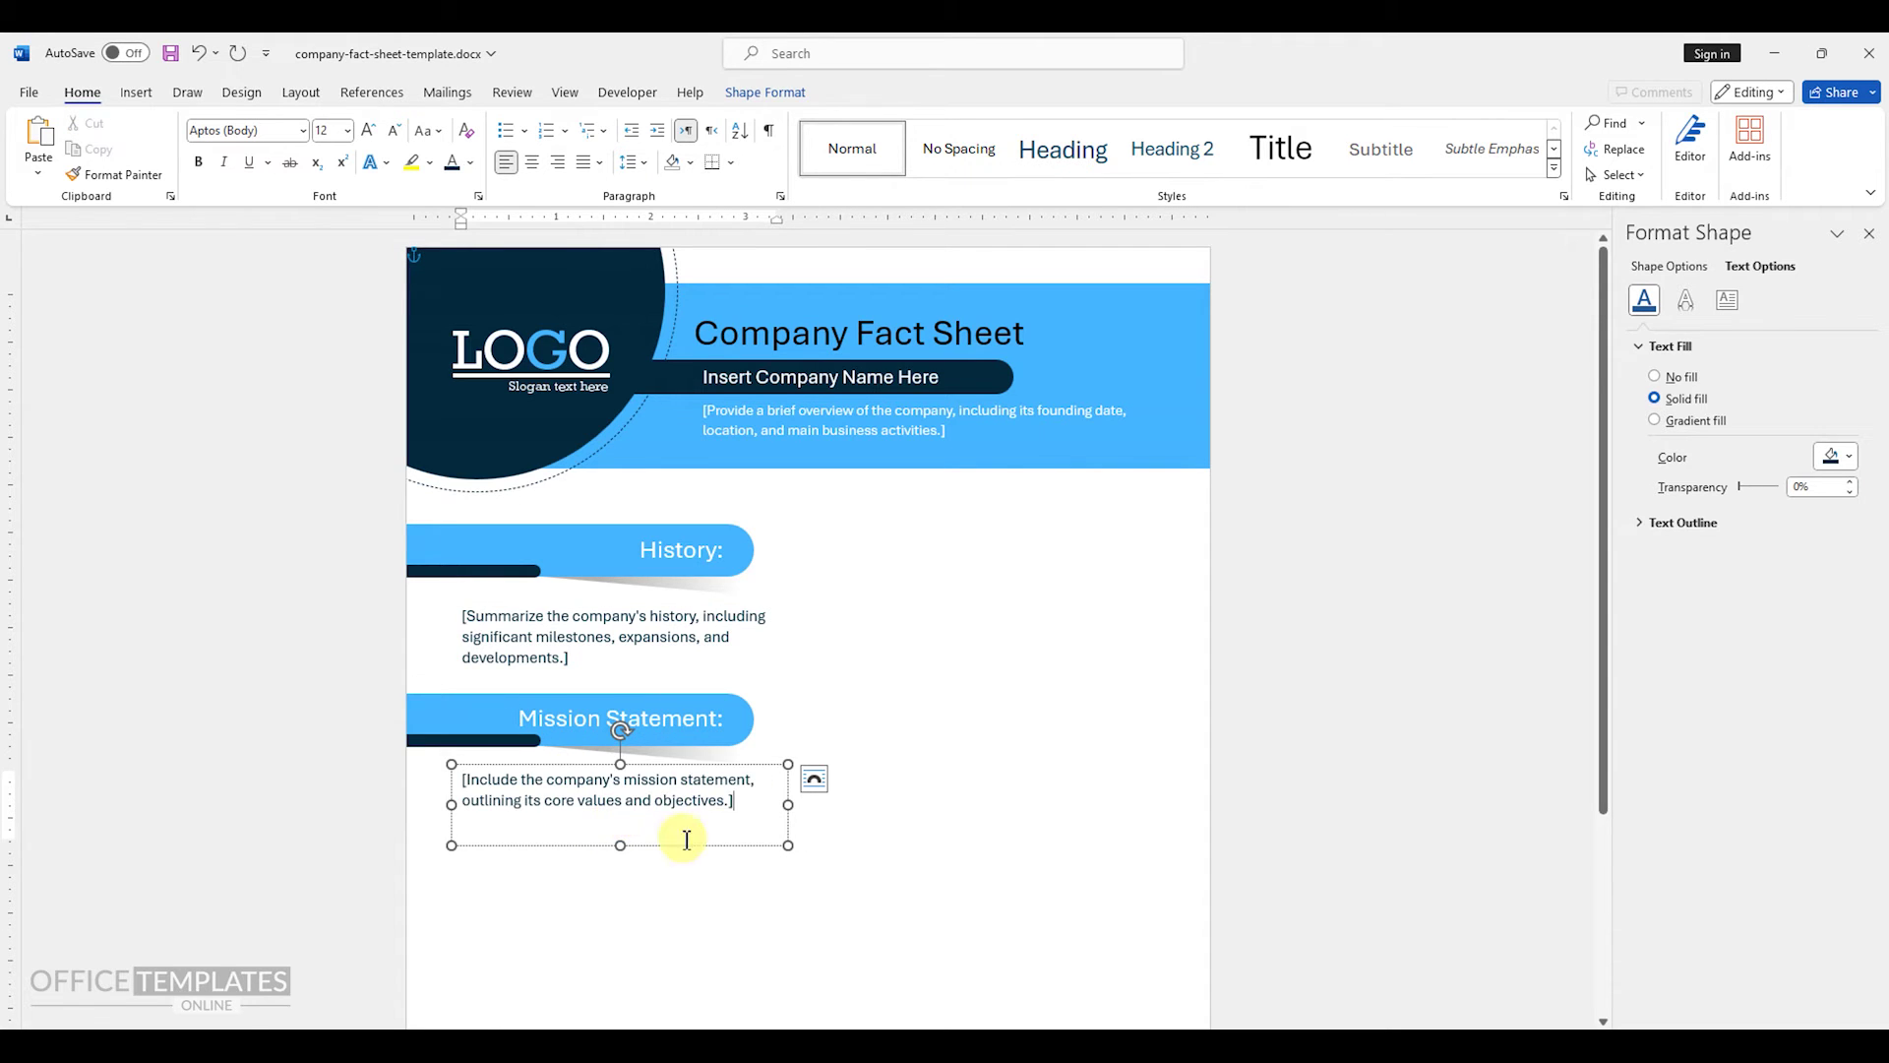
scroll(623, 755, "down", 3)
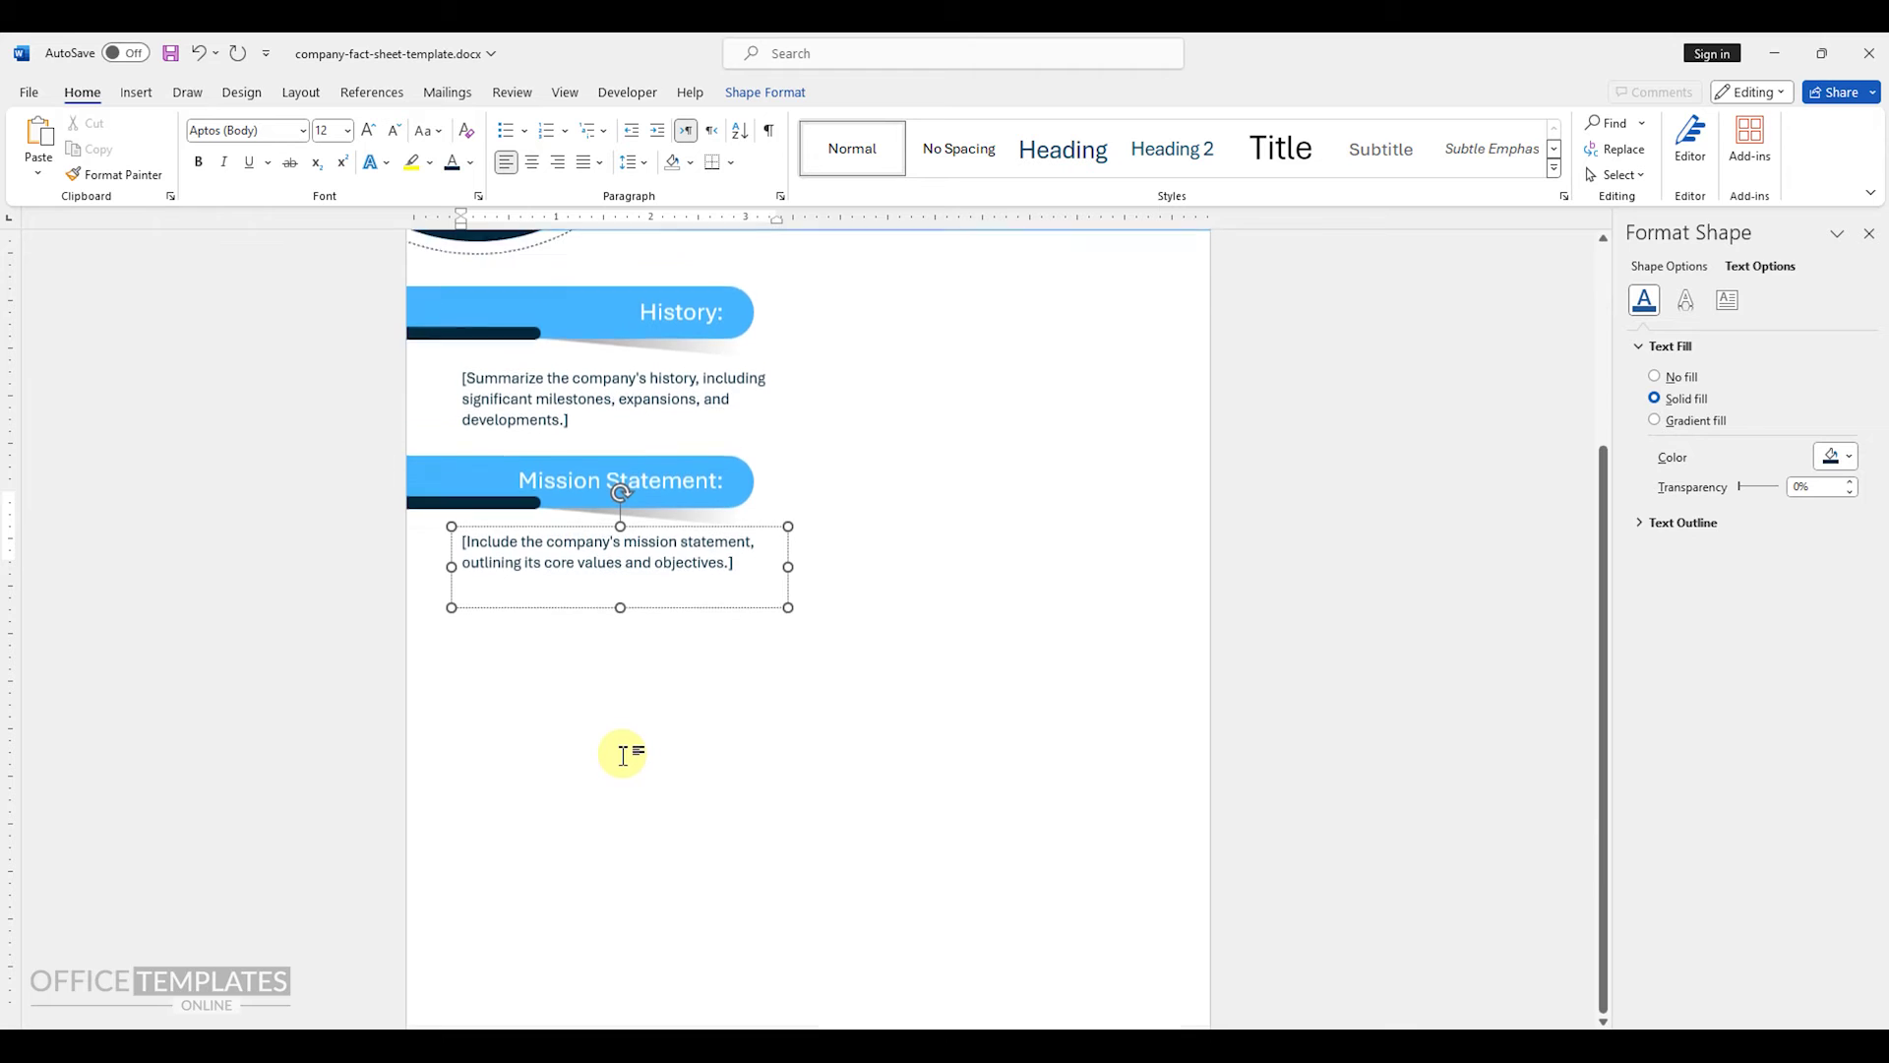
scroll(708, 559, "down", 2)
- Duplicate the Mission Statement banner below the mission text and retitle it 'Products/Services:'
left_click(709, 548)
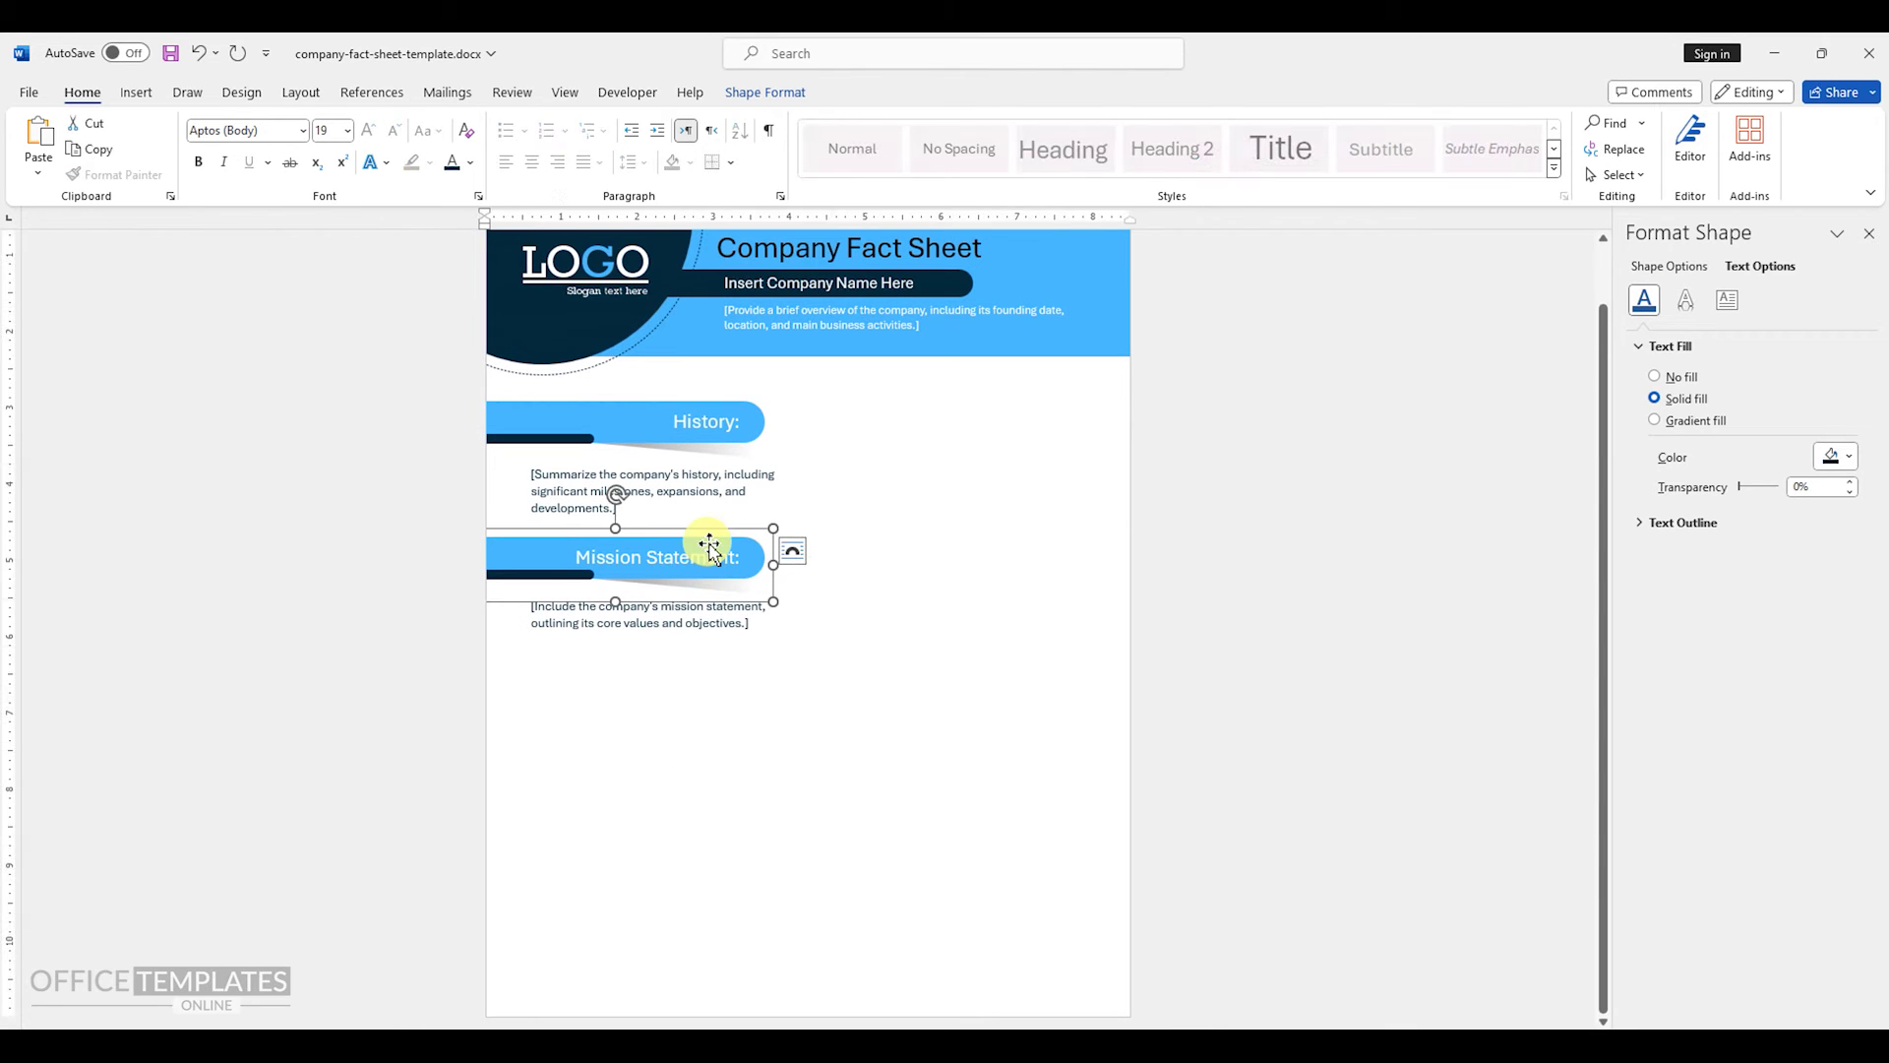
left_click_drag(710, 548, 703, 646)
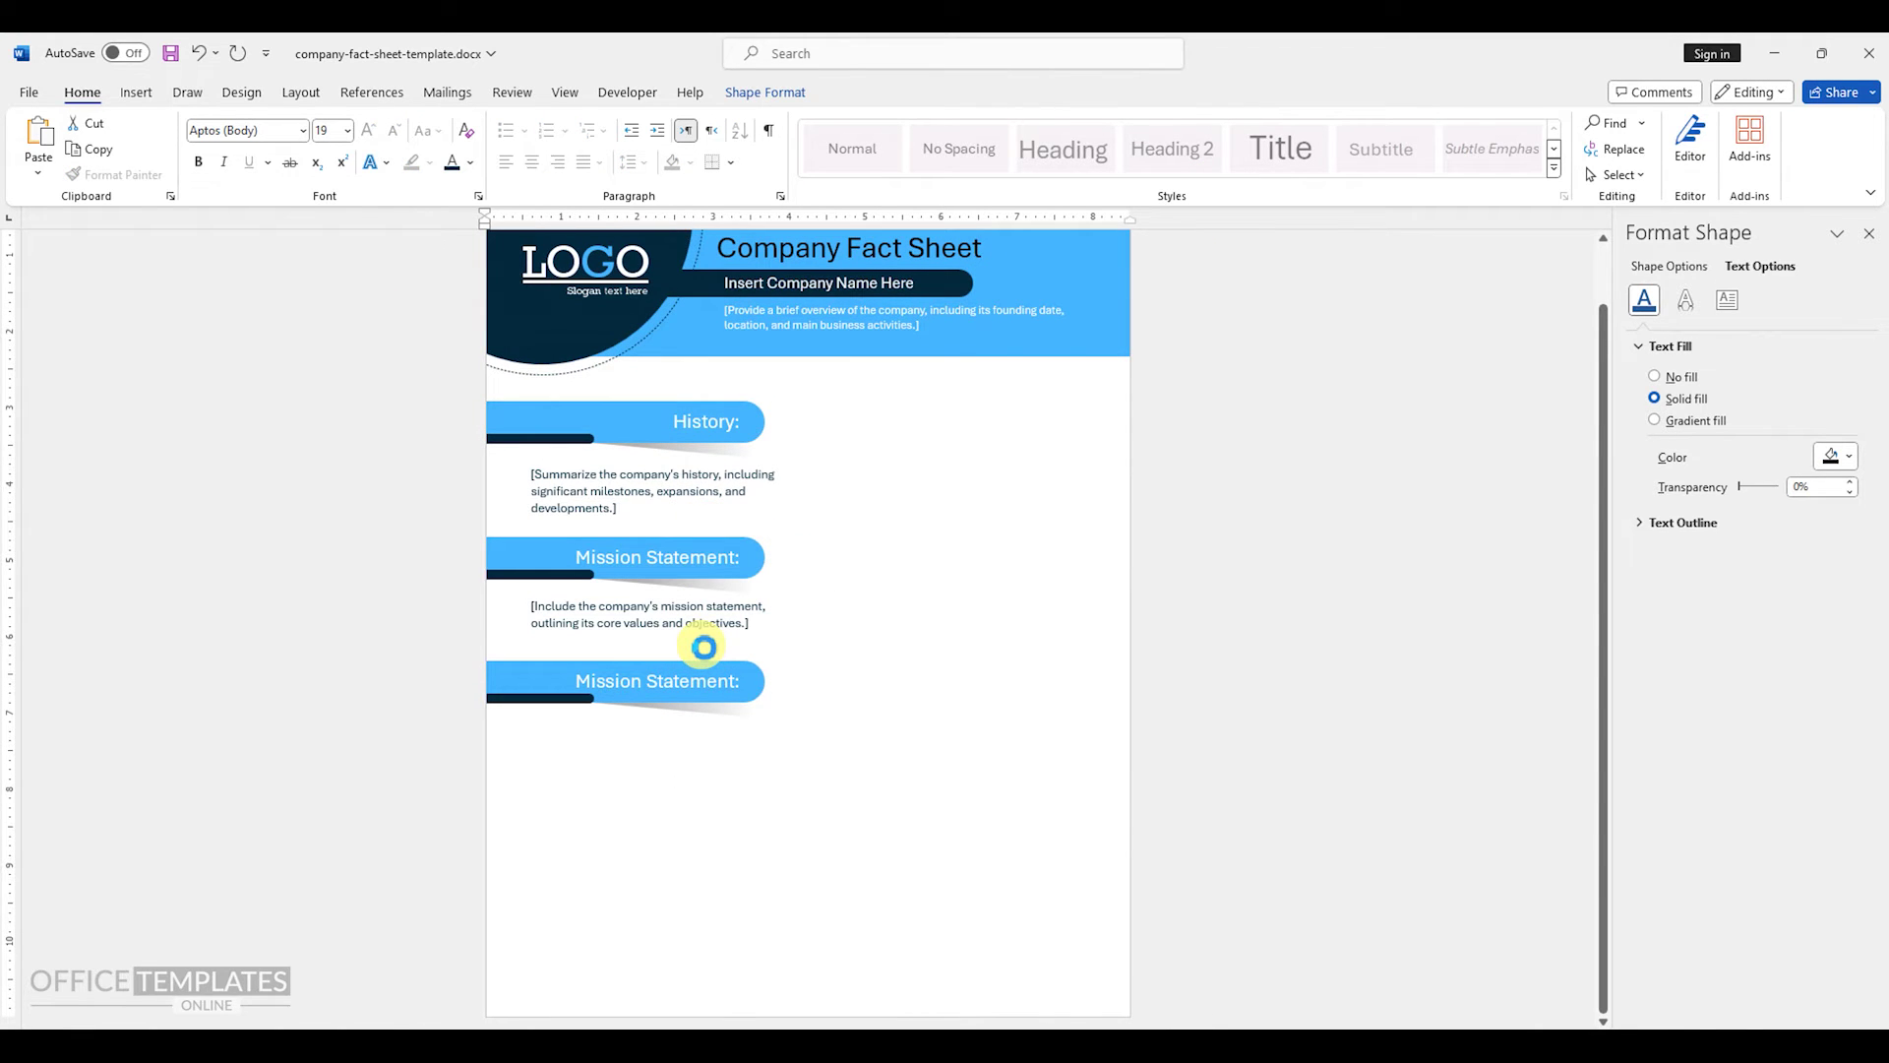
left_click(613, 679)
left_click(588, 680)
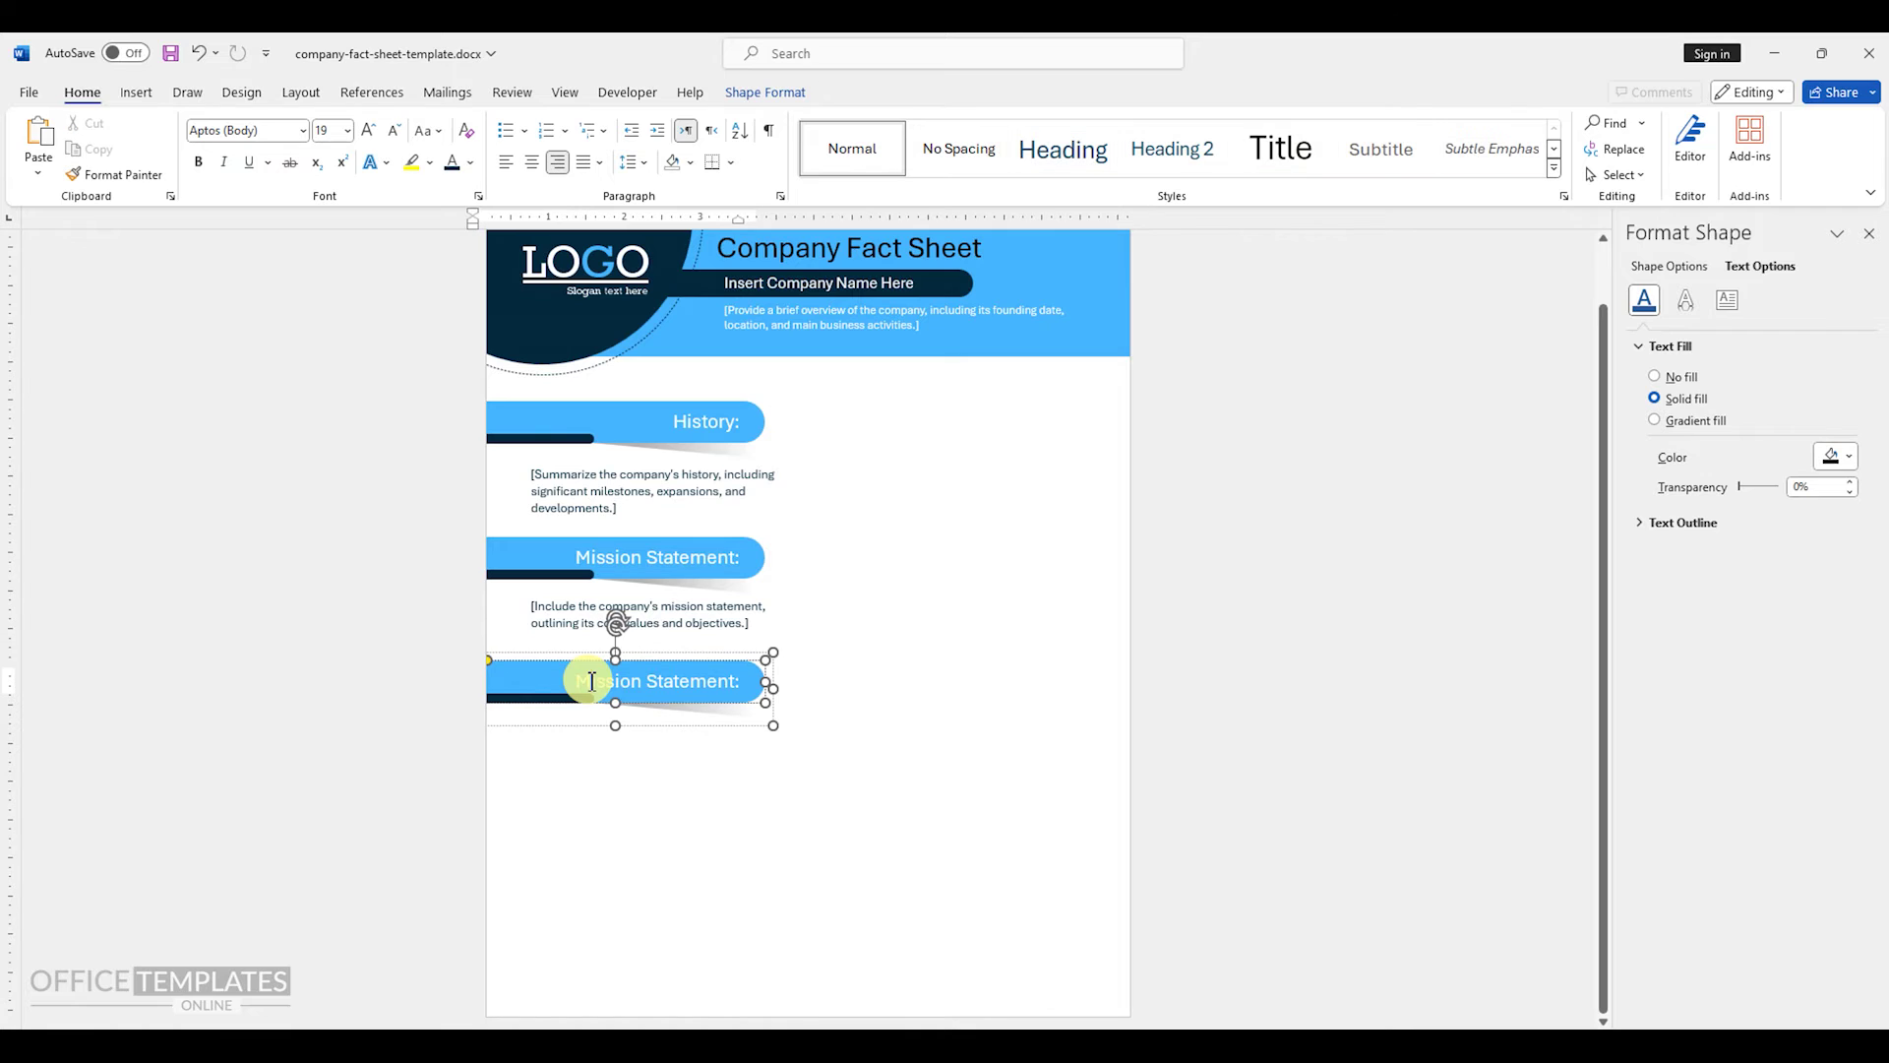
triple_click(590, 681)
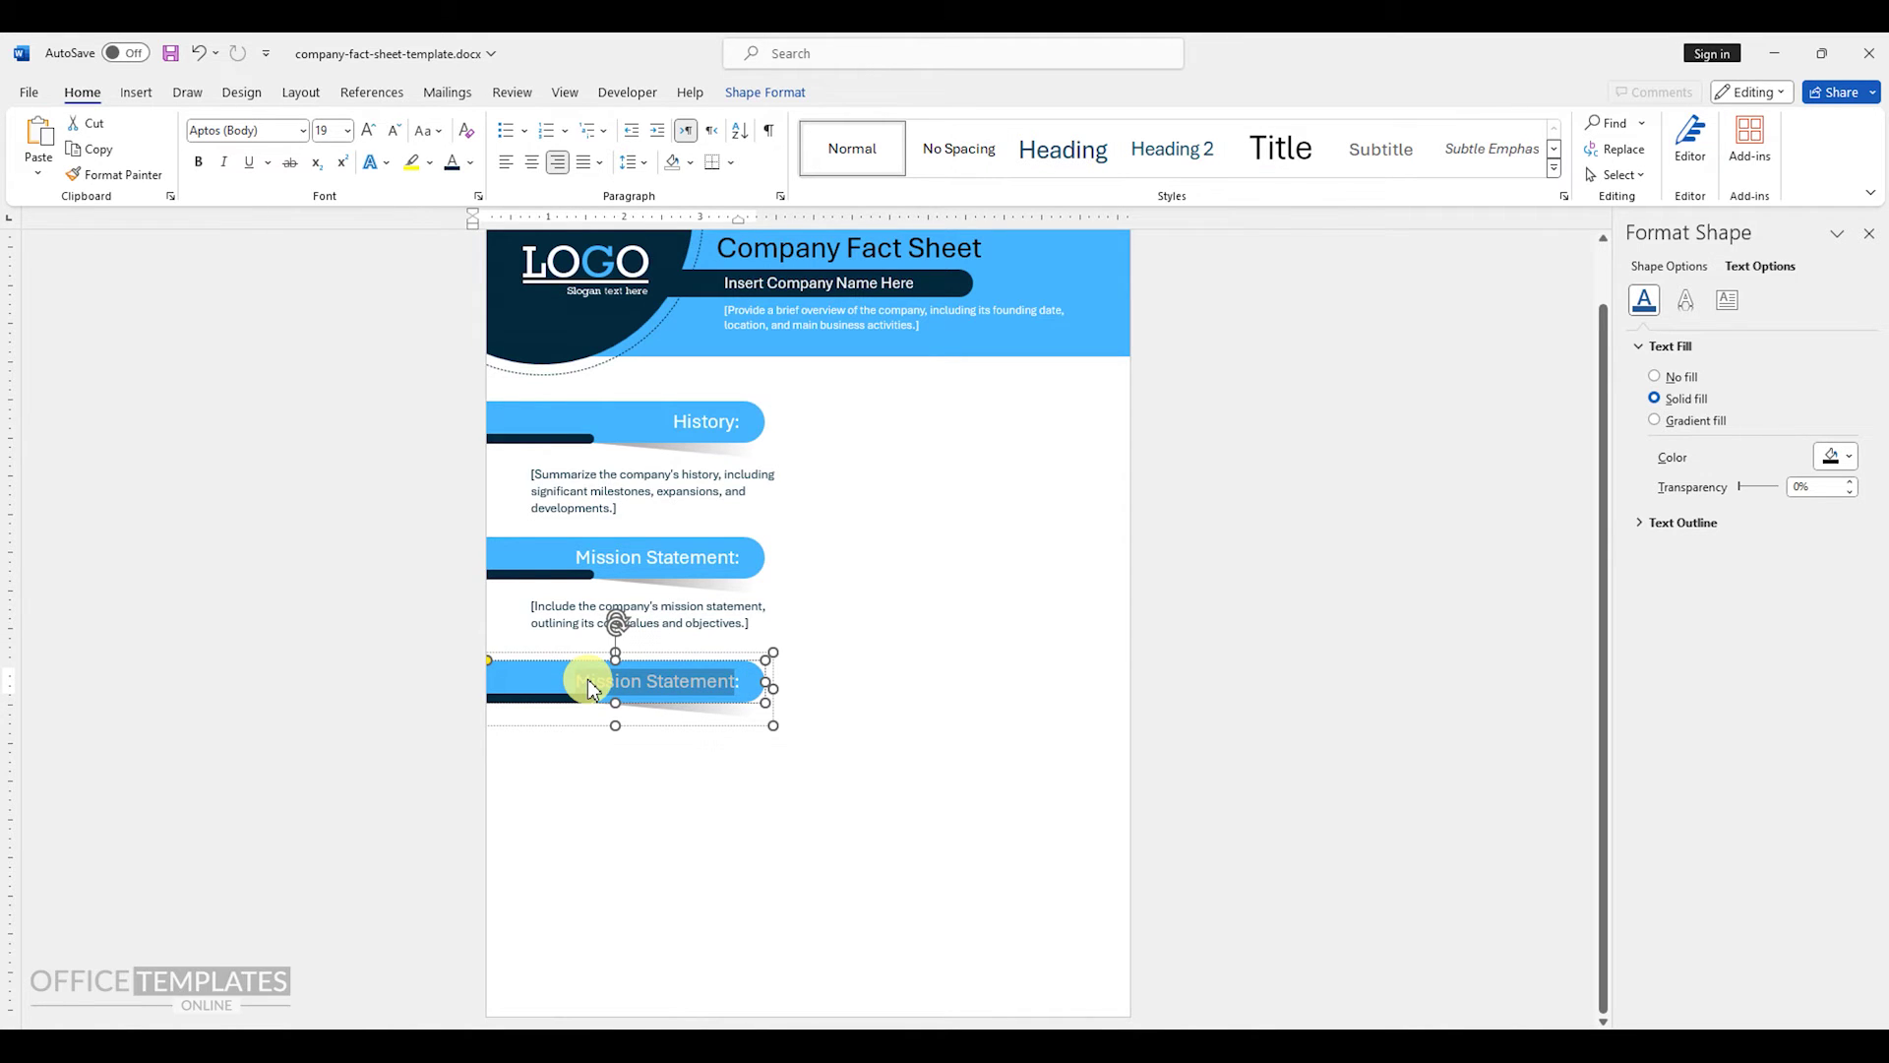
type("Products/Services:")
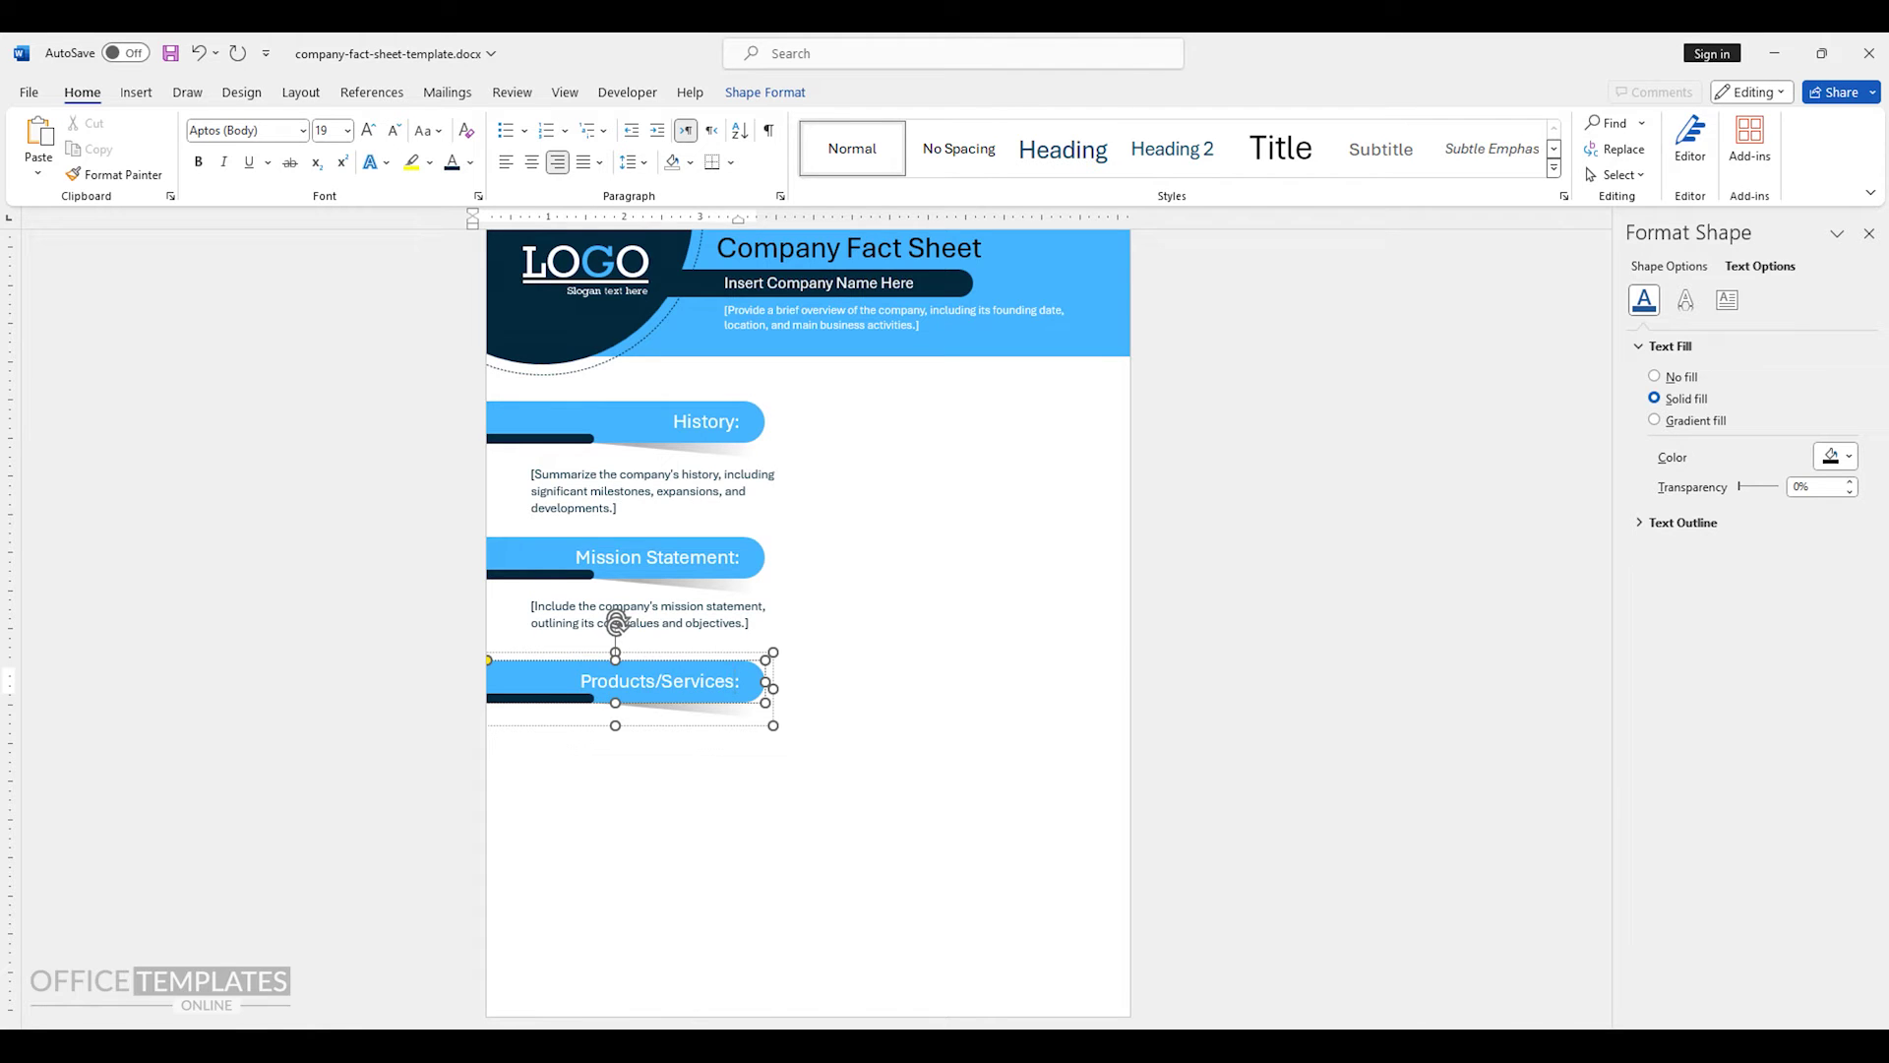
- Copy the mission text box below Products/Services and replace its text with the Product/Service list
left_click(647, 604)
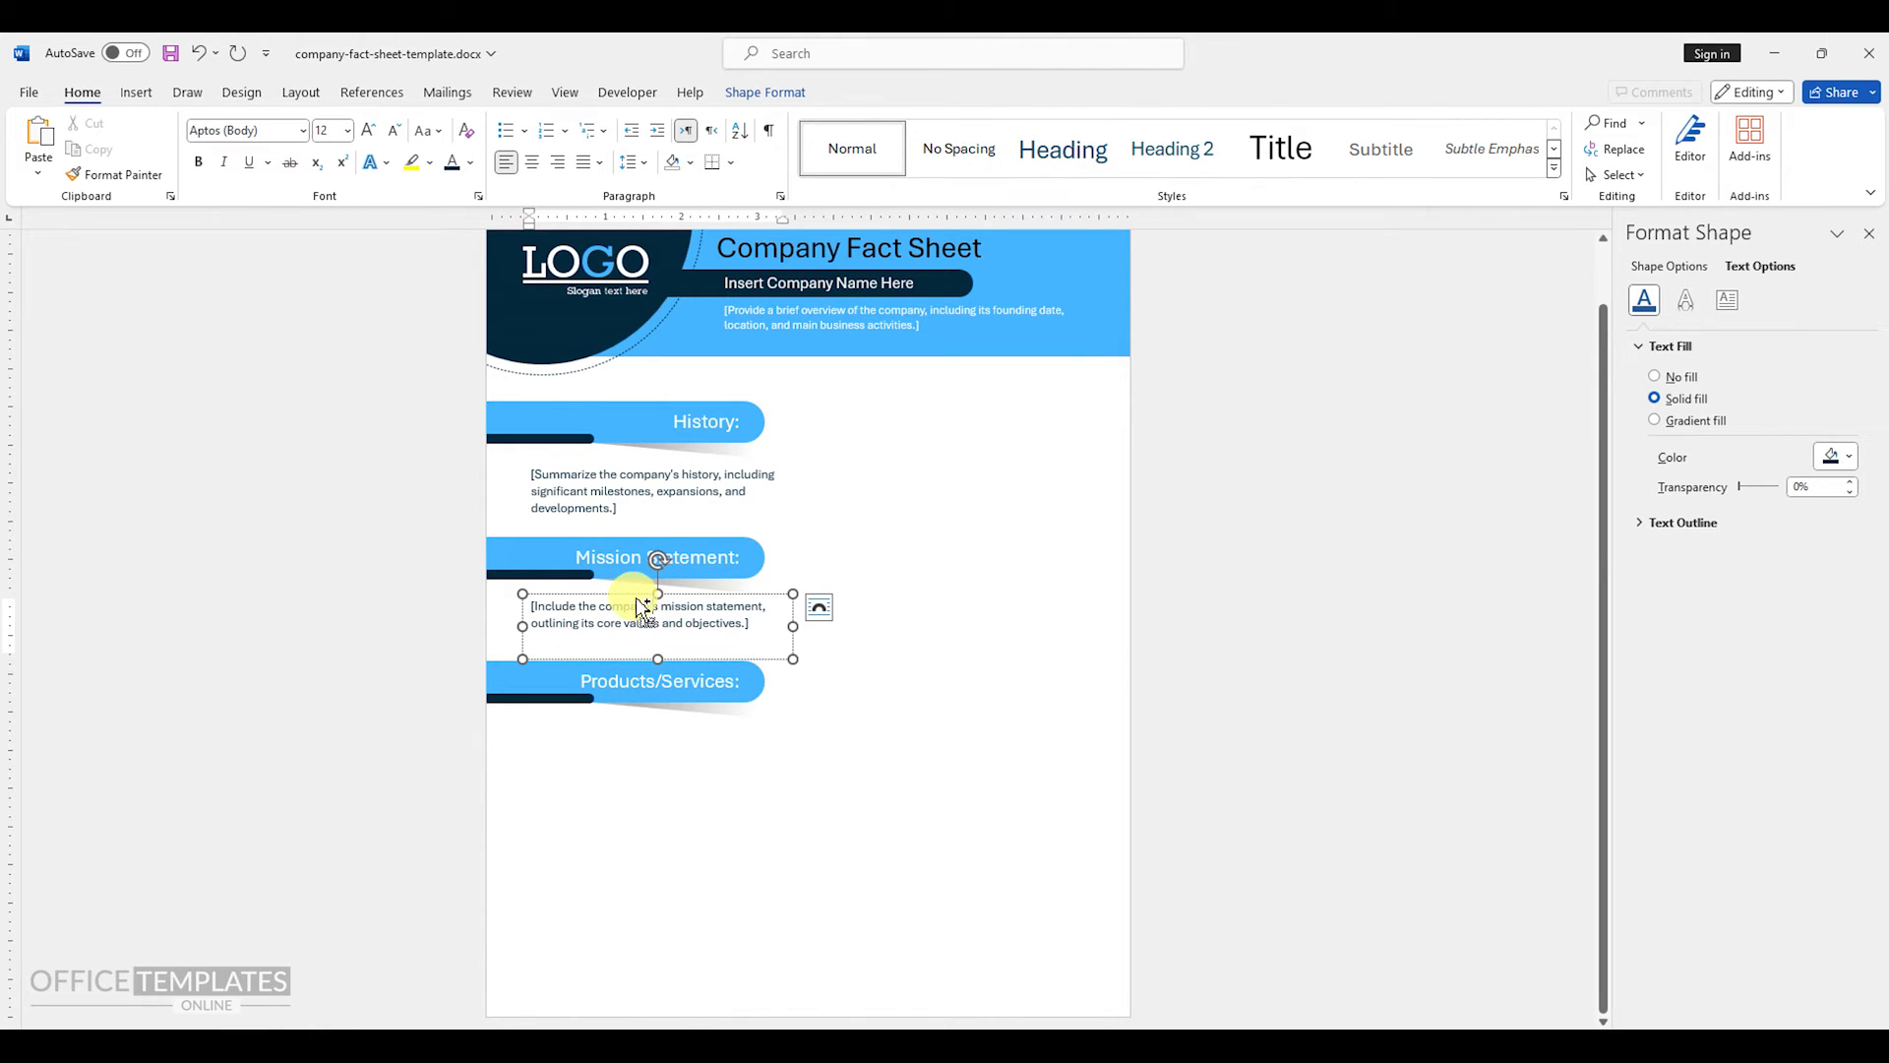
left_click_drag(645, 607, 641, 985)
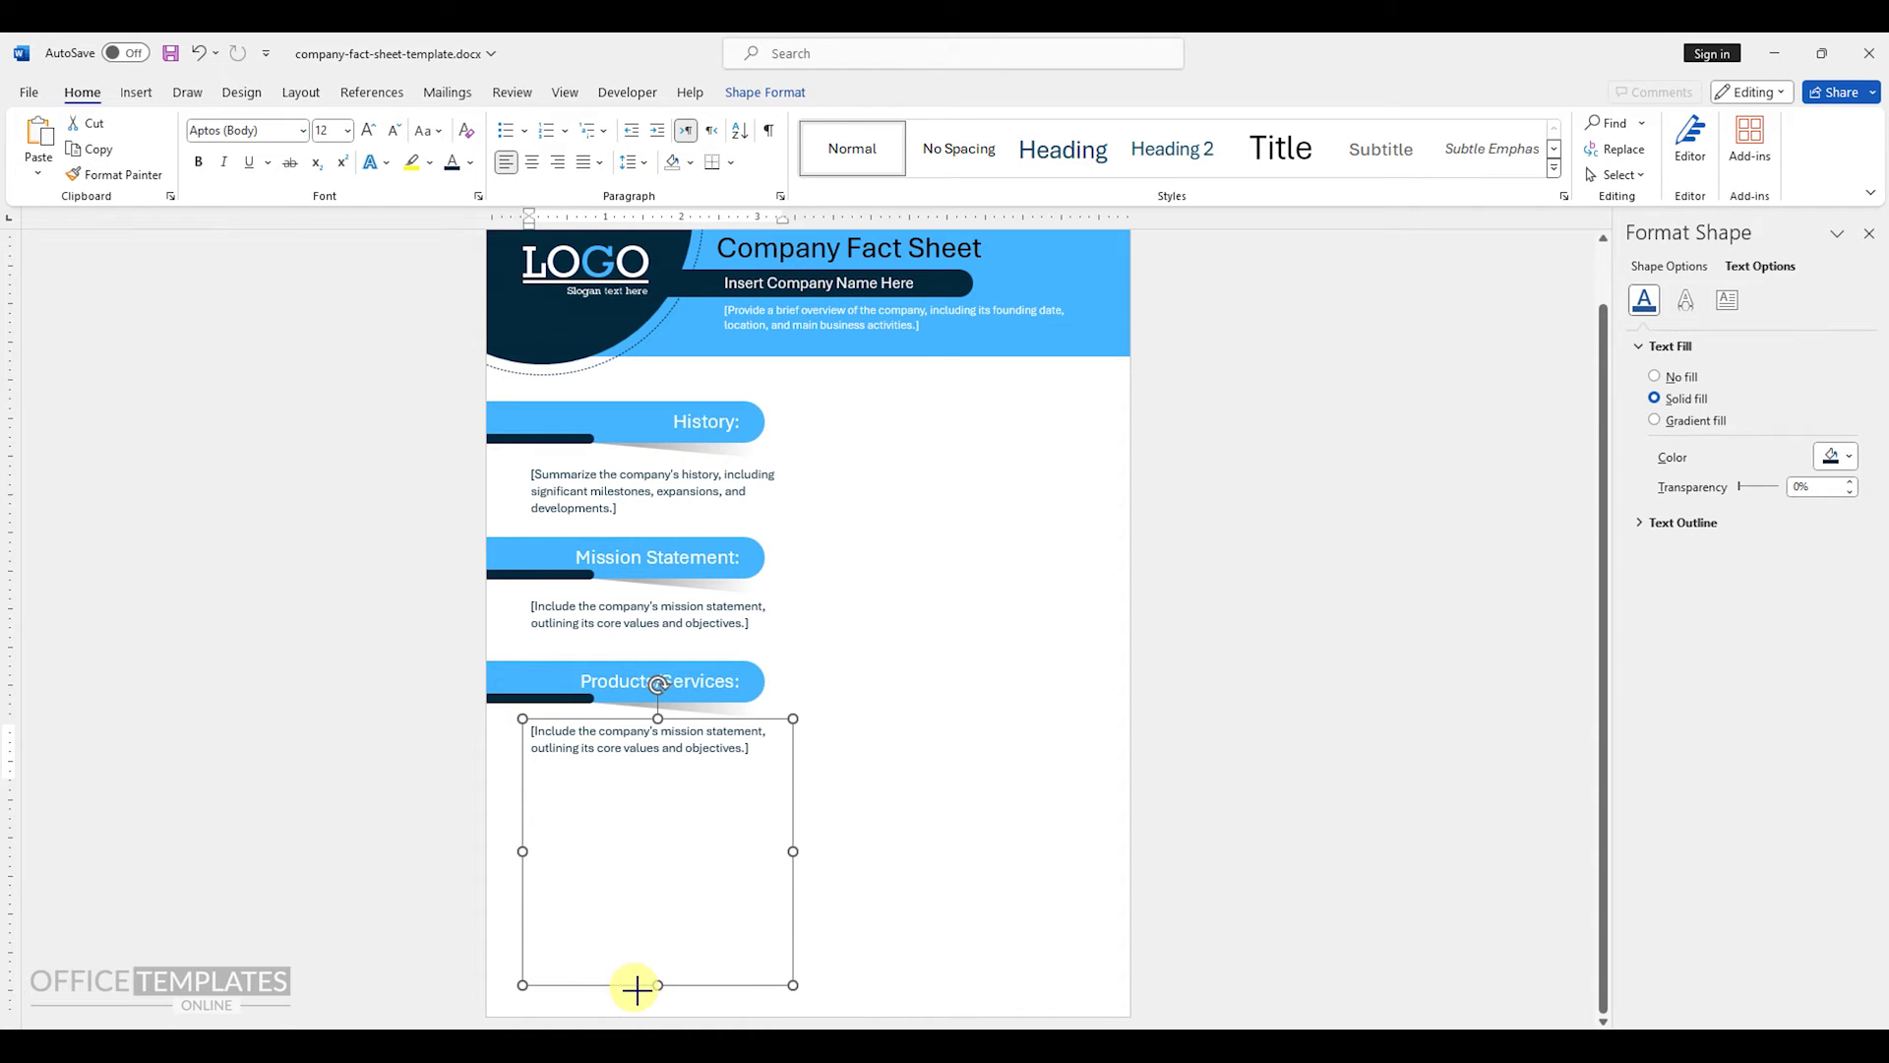
key("ctrl+a")
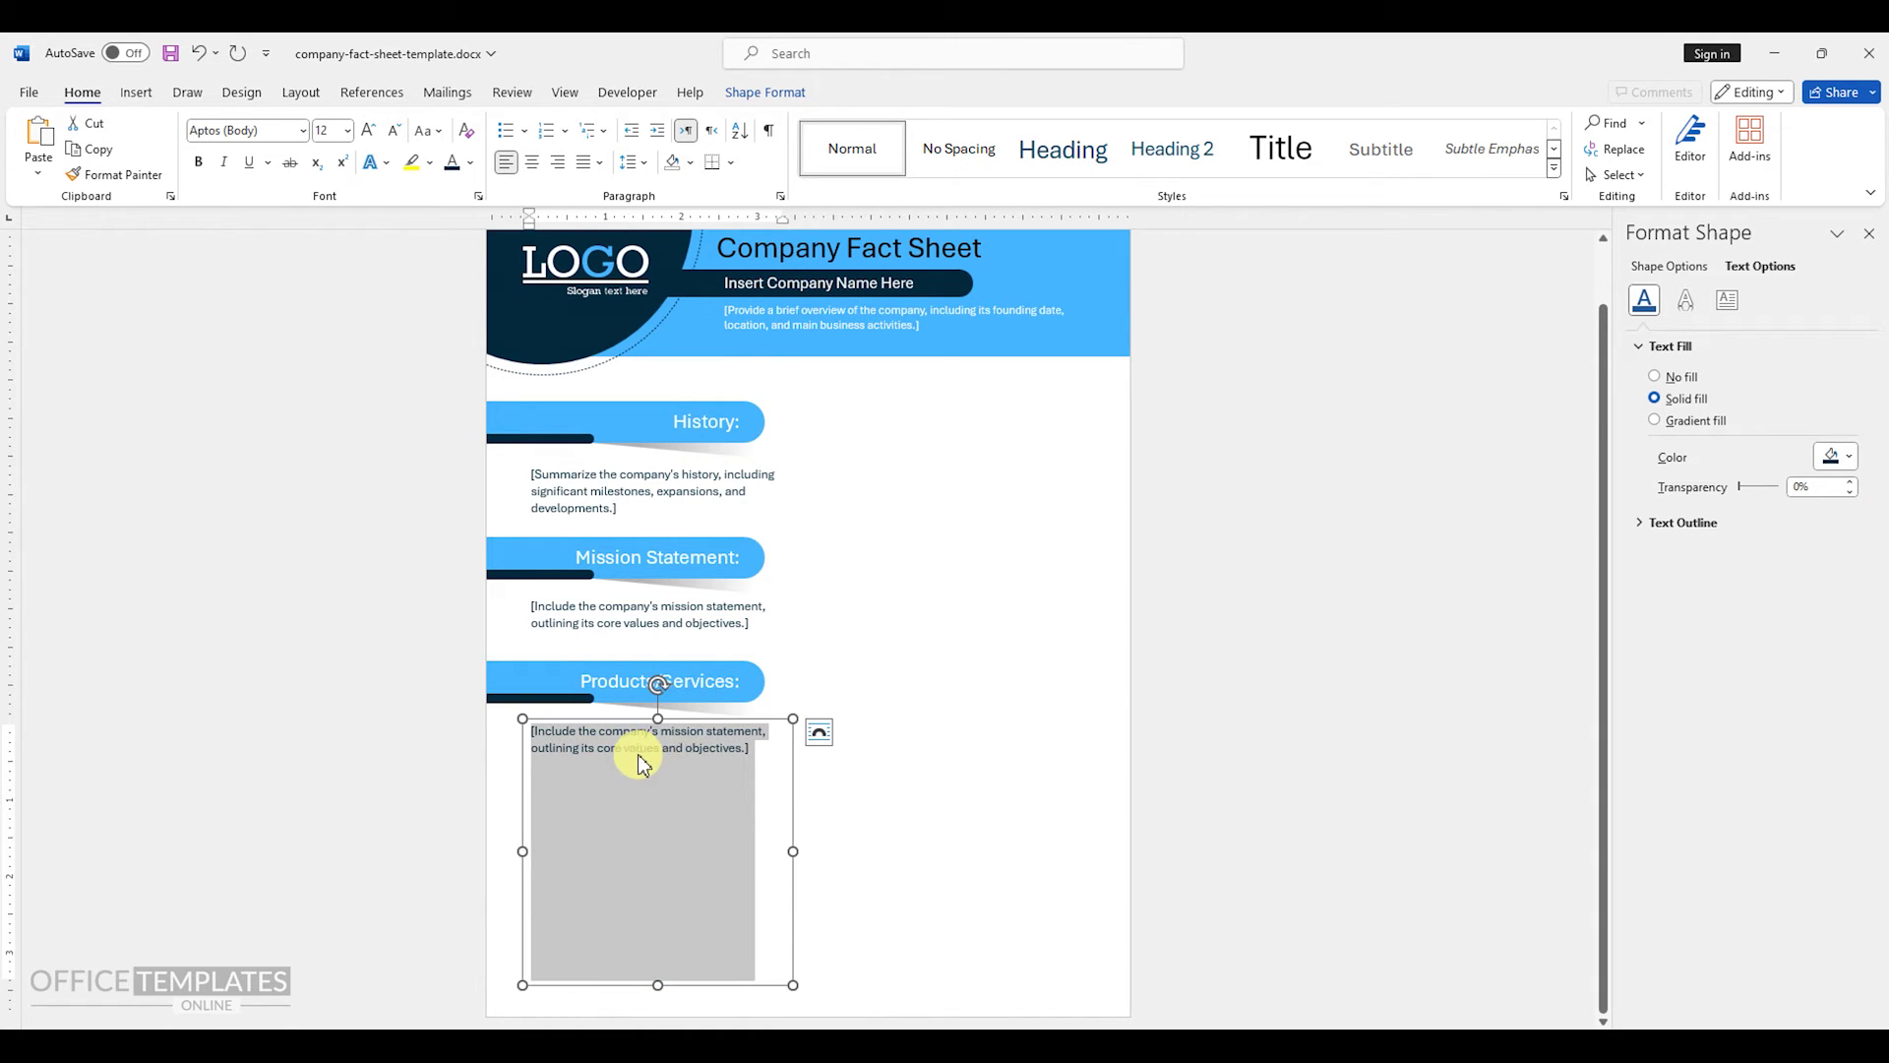
type("Product/Service 1: Description: [Brief description of the product/service] Key Features: [List key features] Benefits: [List benefits for customers] Product/Service 2: Description: [Brief description of the product/service] Key Features: [List key features] Benefits: [List benefits for customers] [Include additional products/services as needed]")
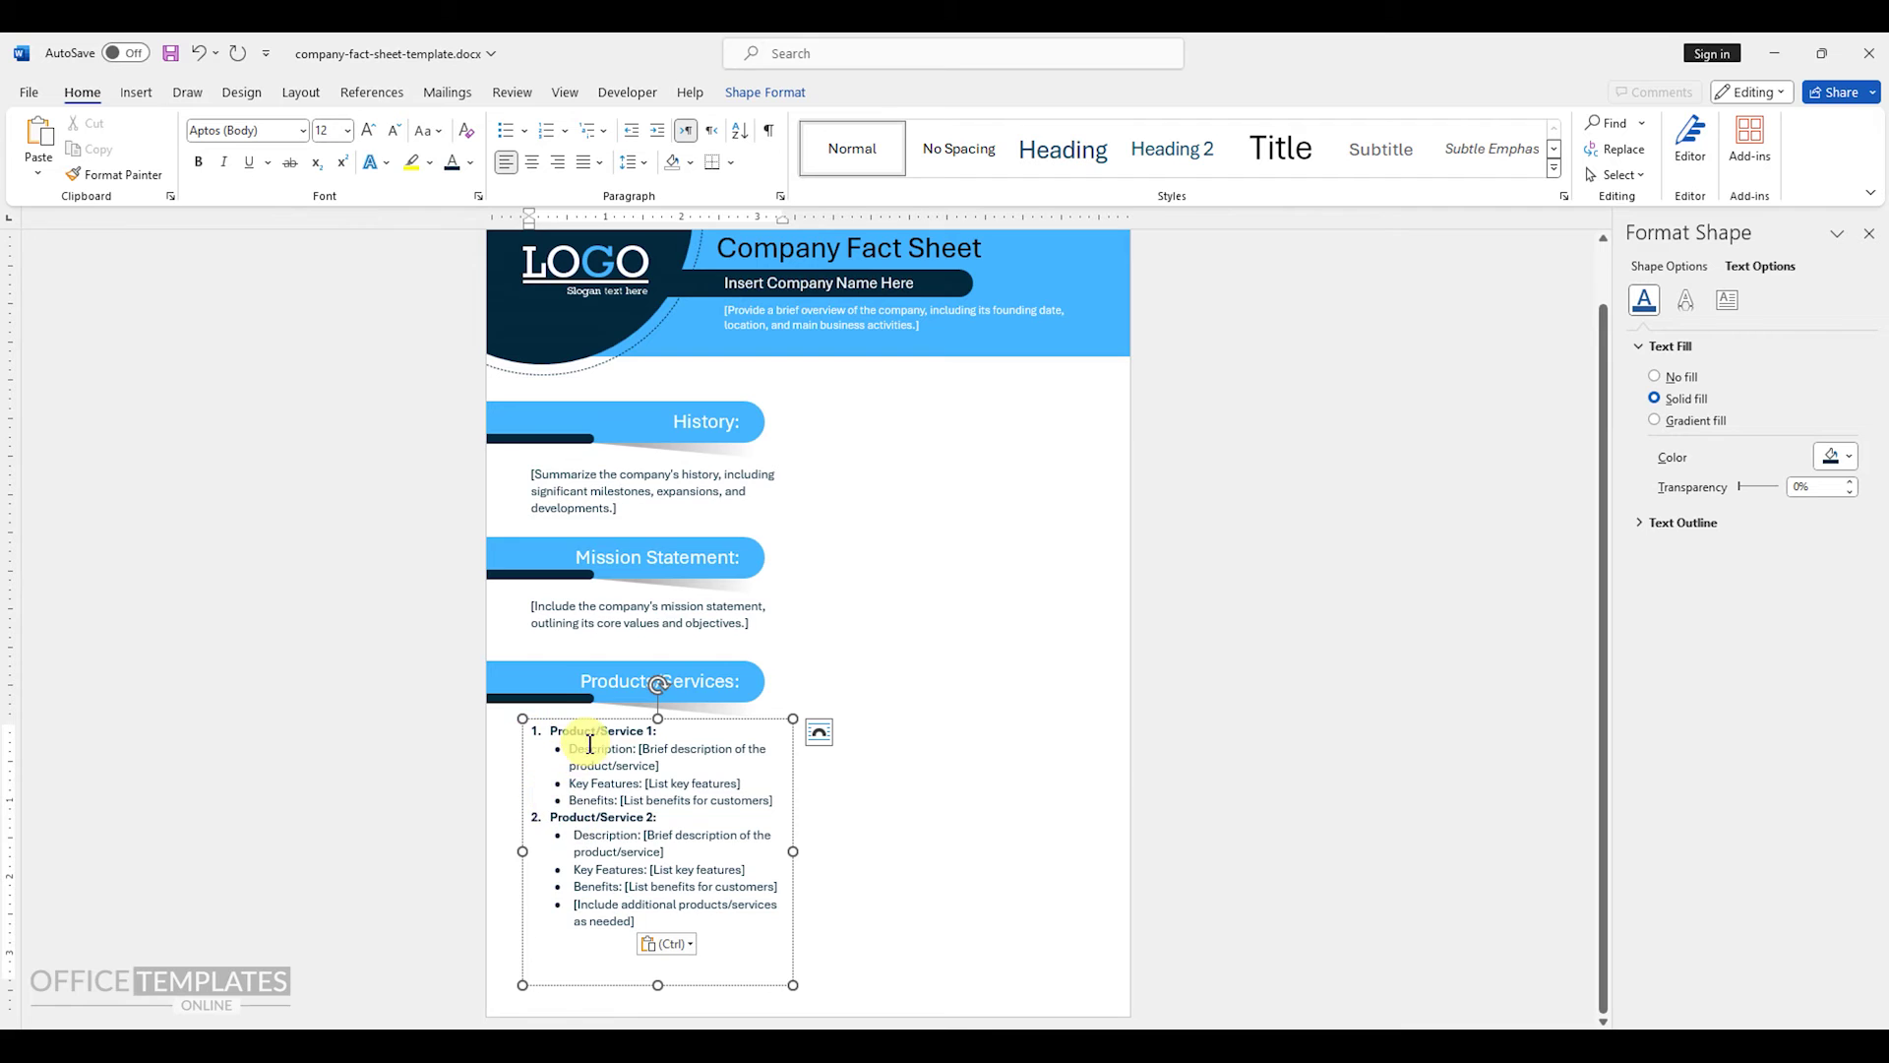
- Check the pasted list's lines and shorten its box to 3.07 inches tall
scroll(590, 745, "up", 5)
left_click_drag(393, 588, 497, 601)
triple_click(434, 710)
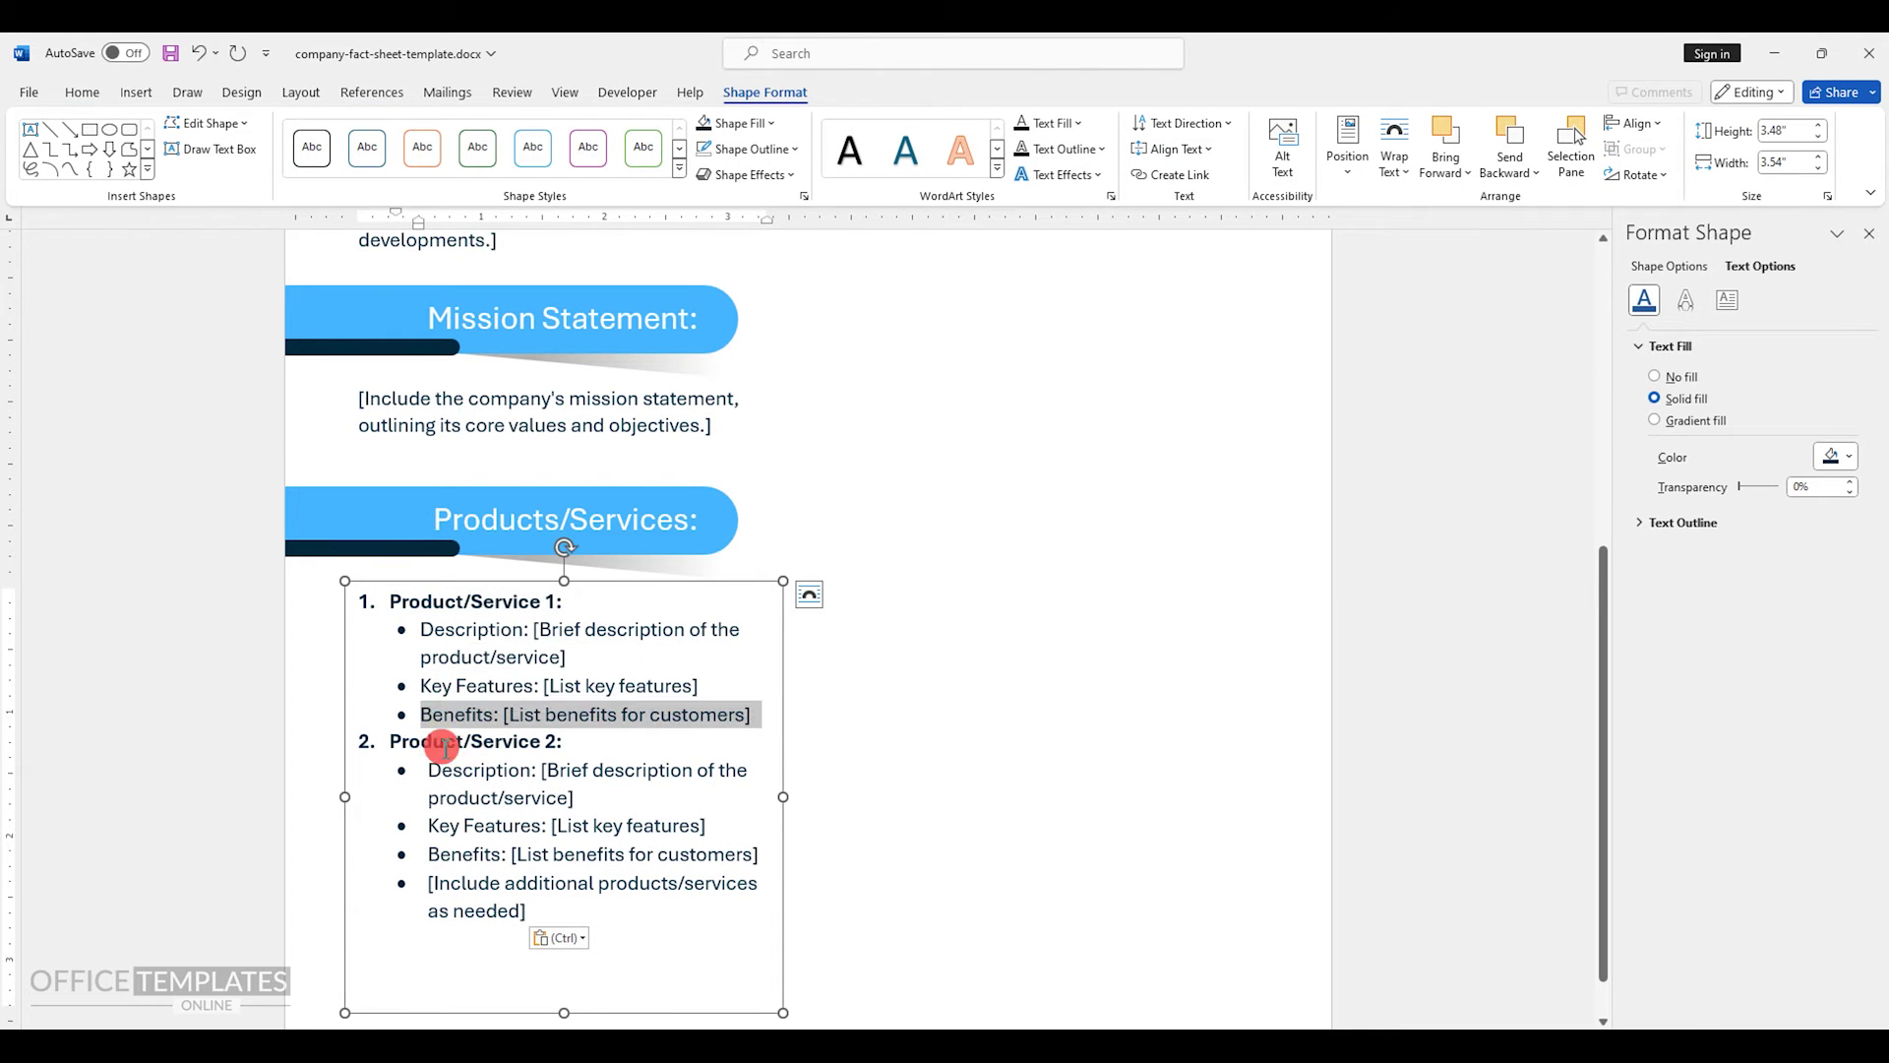
triple_click(443, 745)
left_click(434, 631)
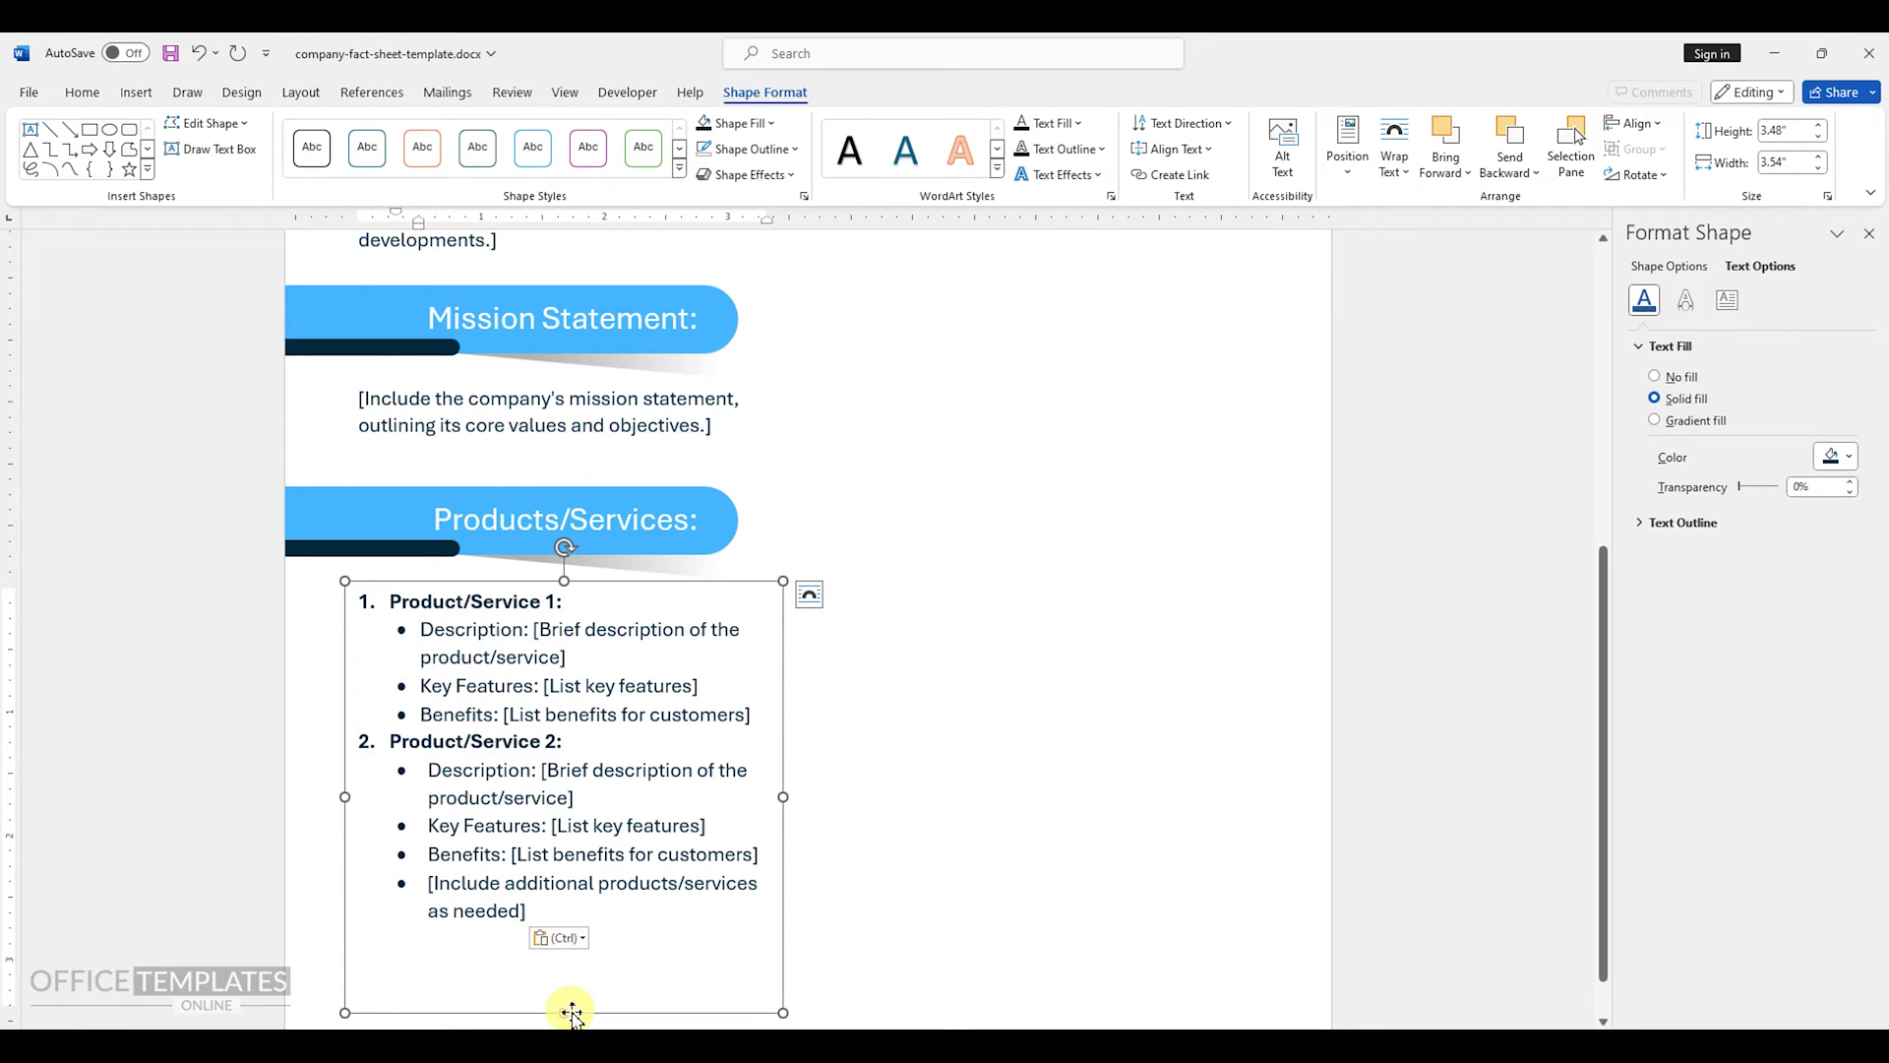
left_click_drag(567, 1011, 552, 961)
scroll(600, 846, "down", 10)
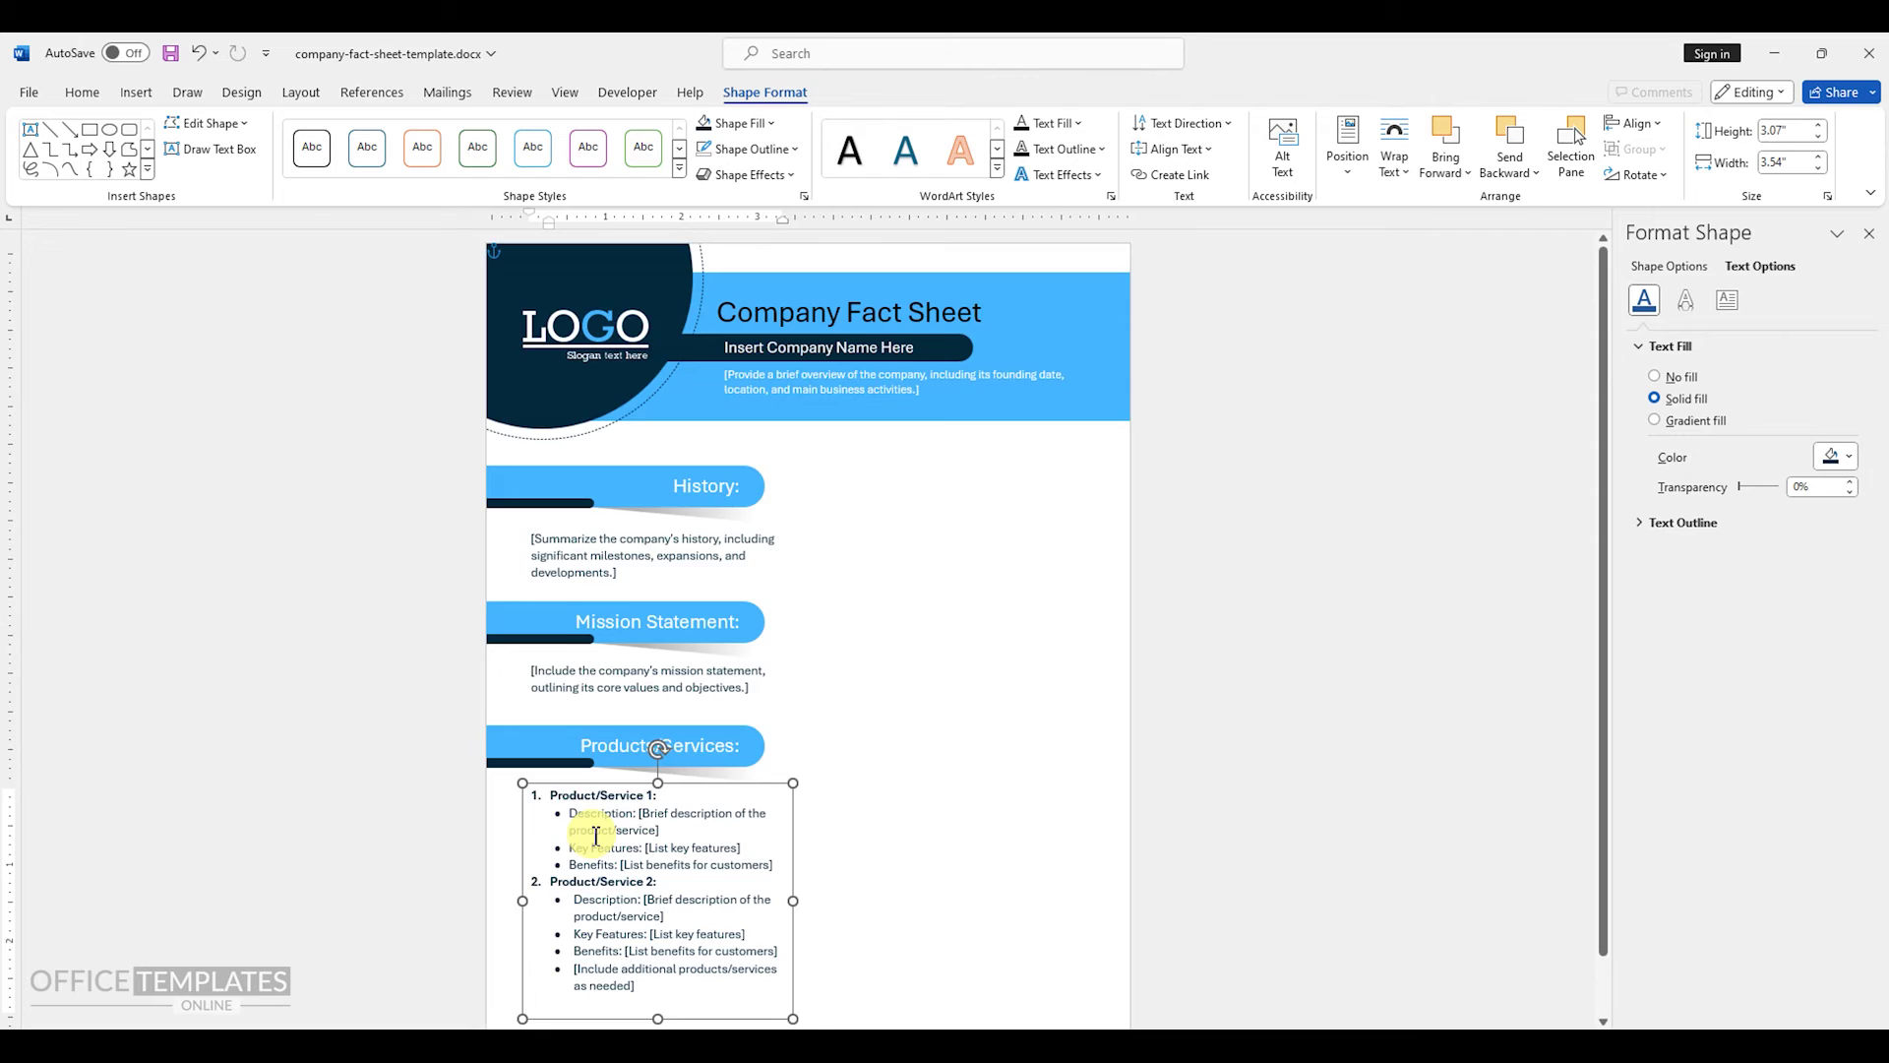
left_click(913, 648)
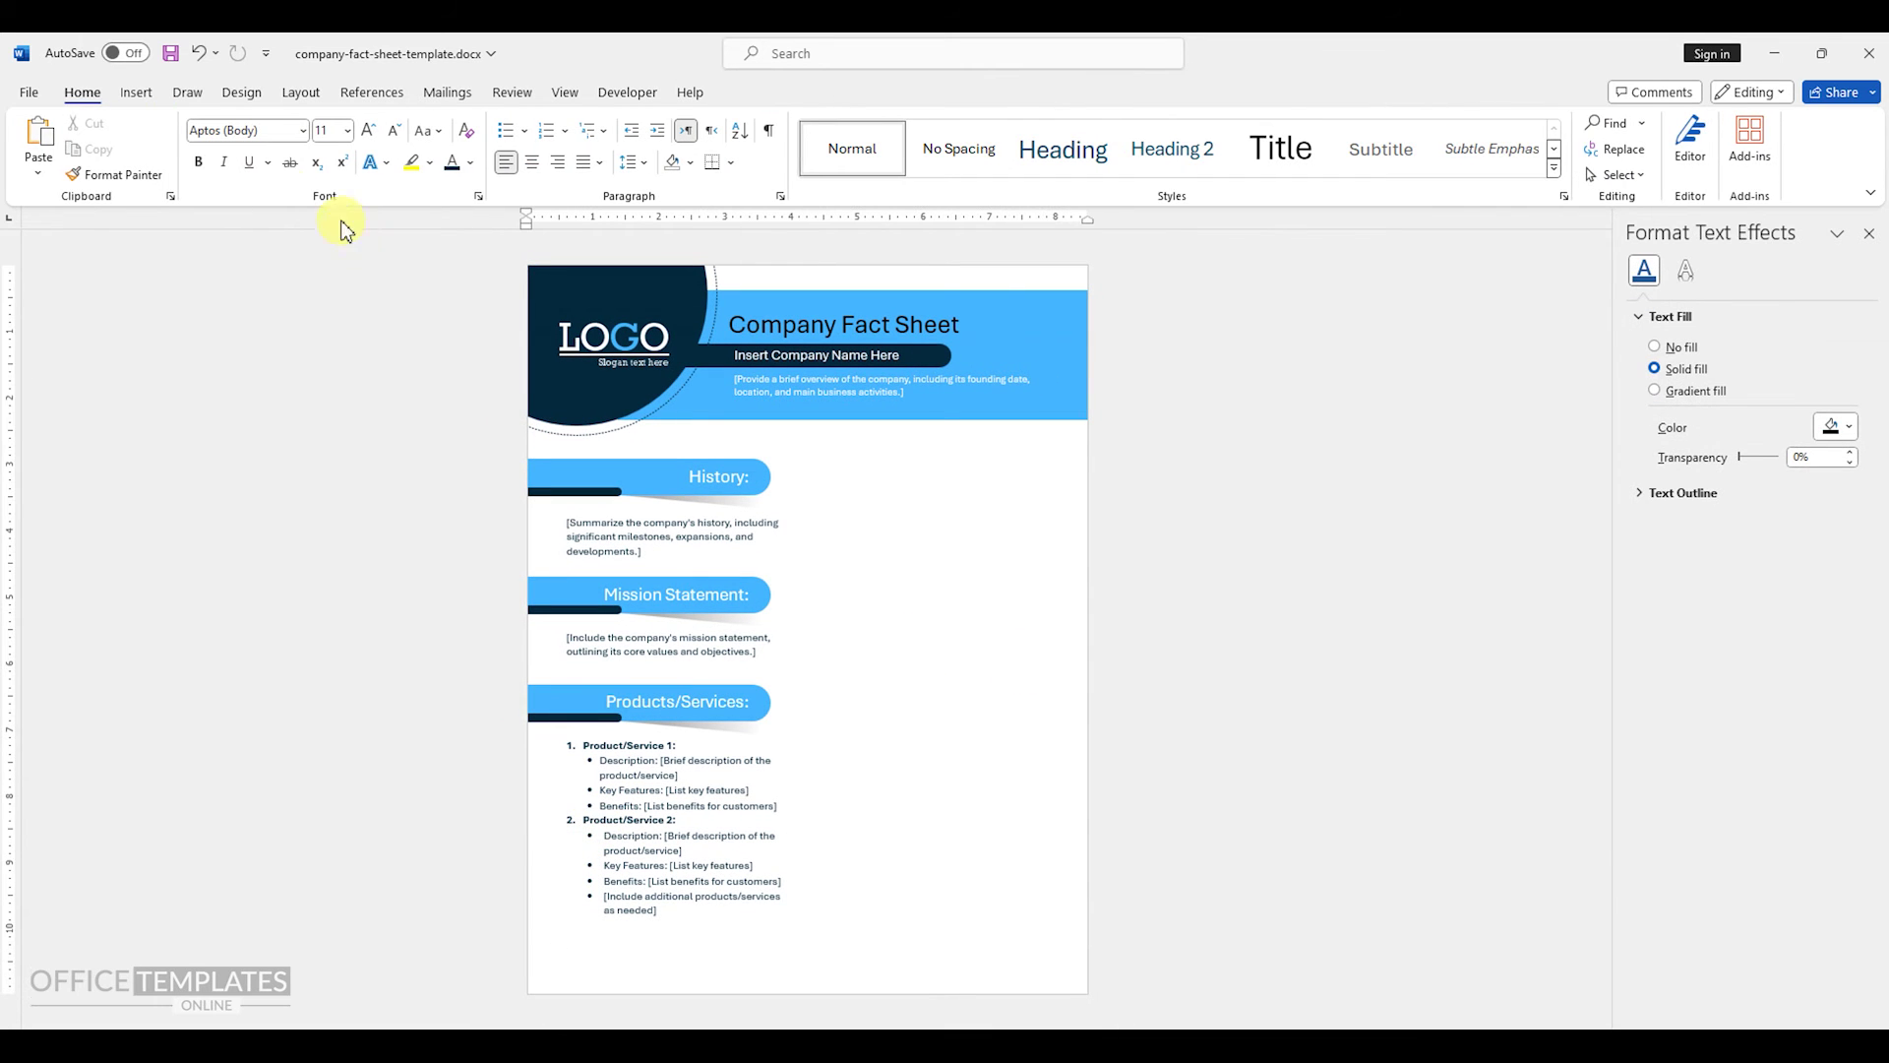
- Draw a straight vertical line from the blue header down to the page bottom
left_click(143, 94)
left_click(286, 167)
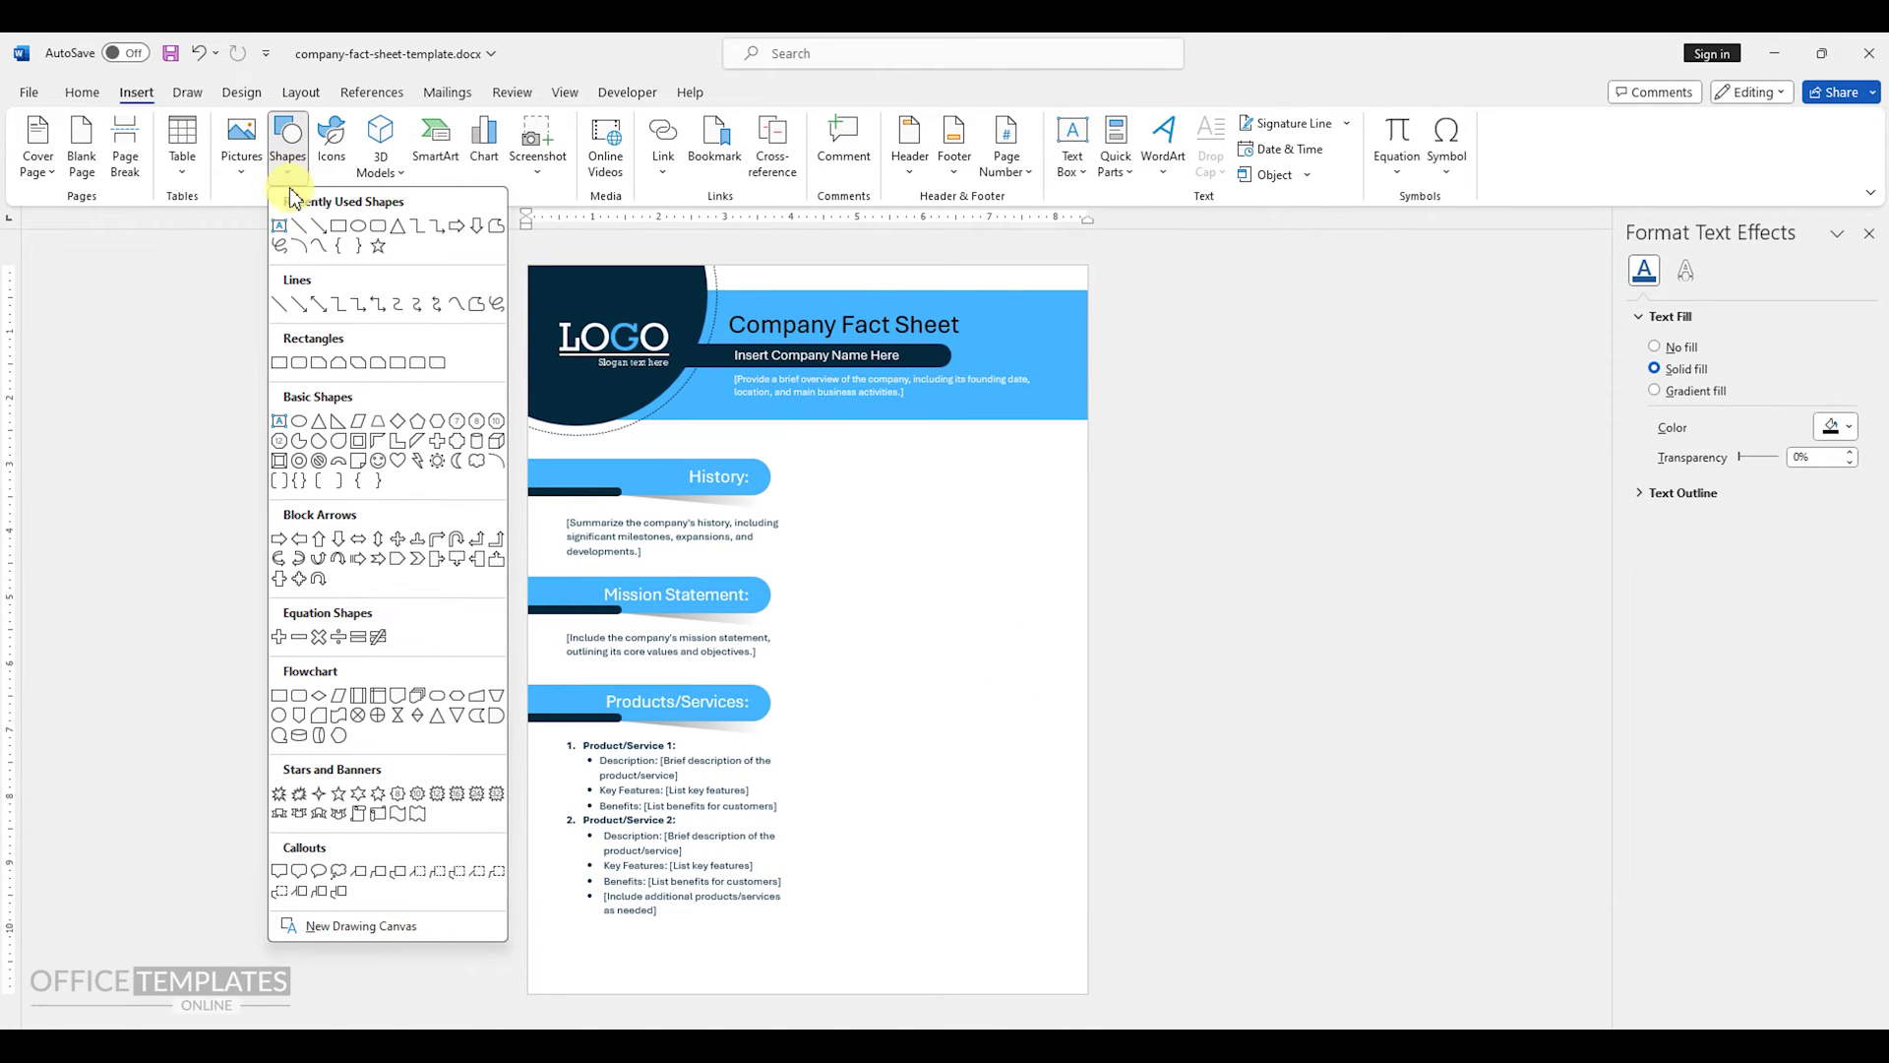
left_click(300, 229)
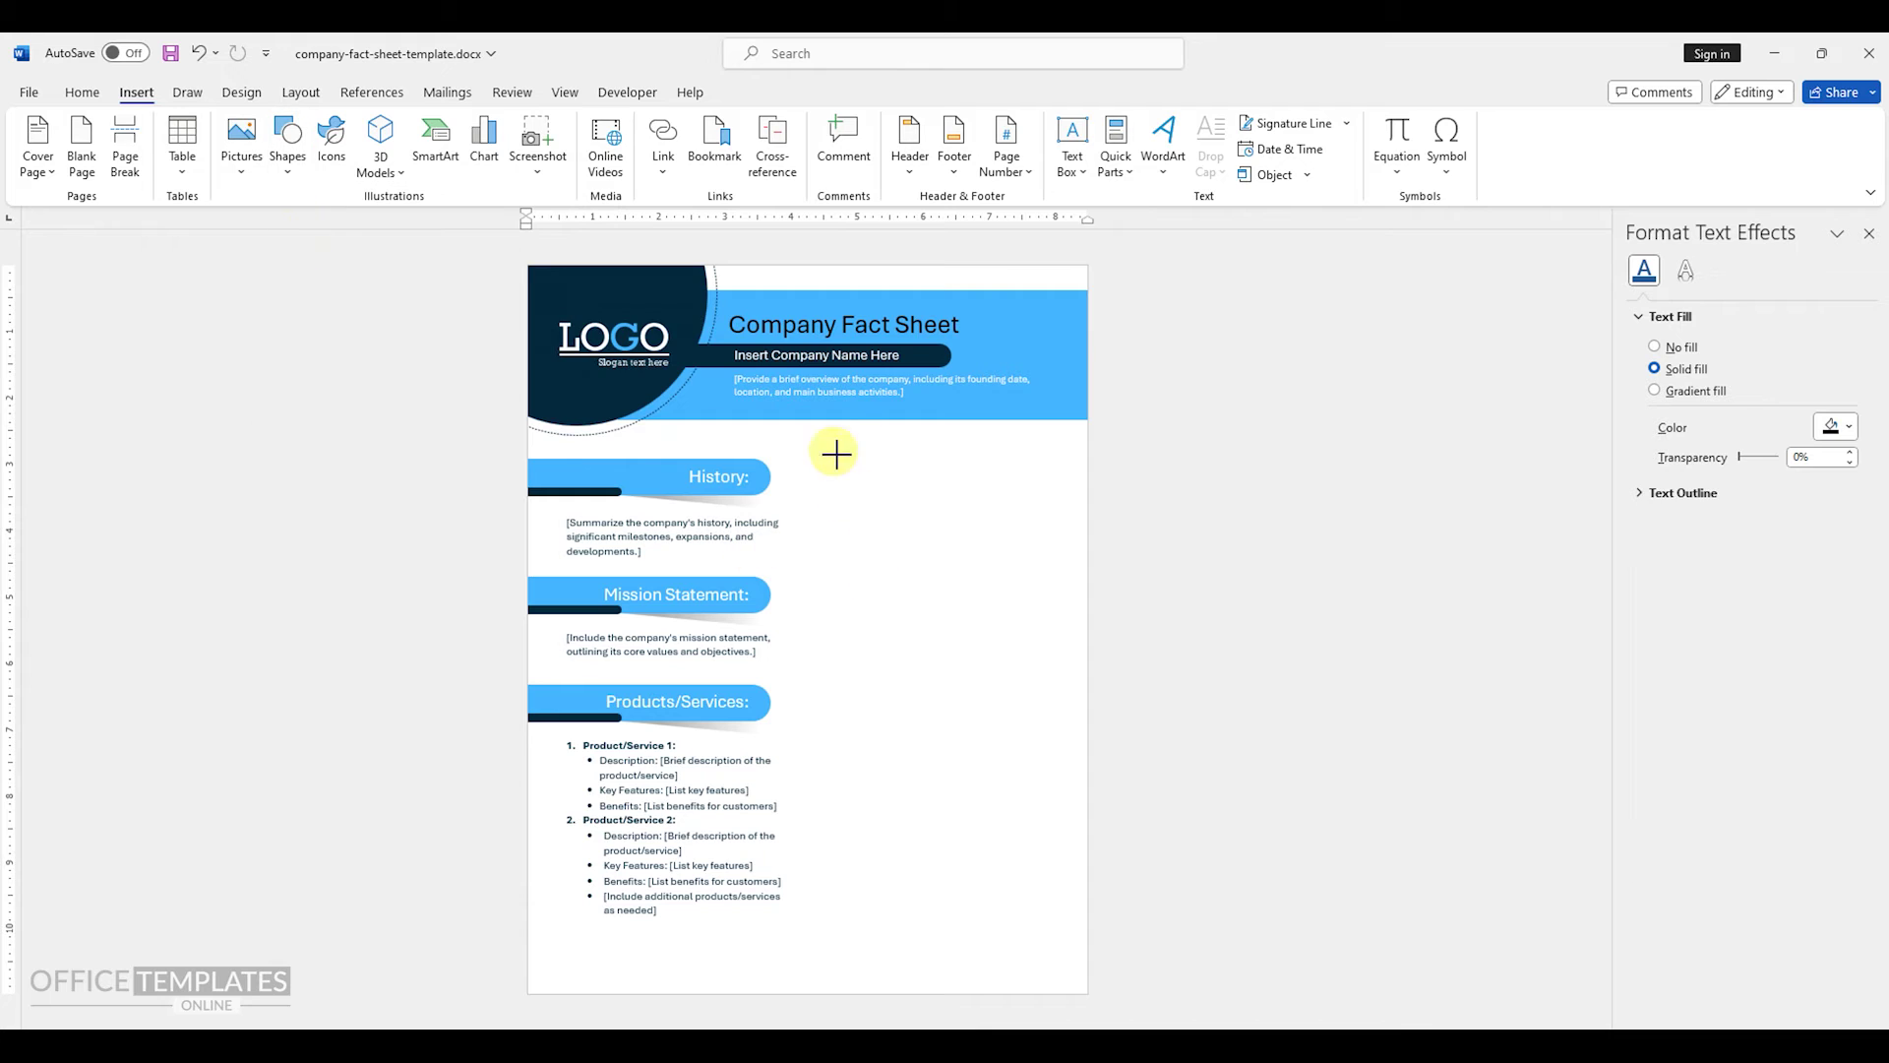
mouse_move(807, 401)
left_mouse_down()
mouse_move(797, 768)
mouse_move(870, 991)
left_mouse_up()
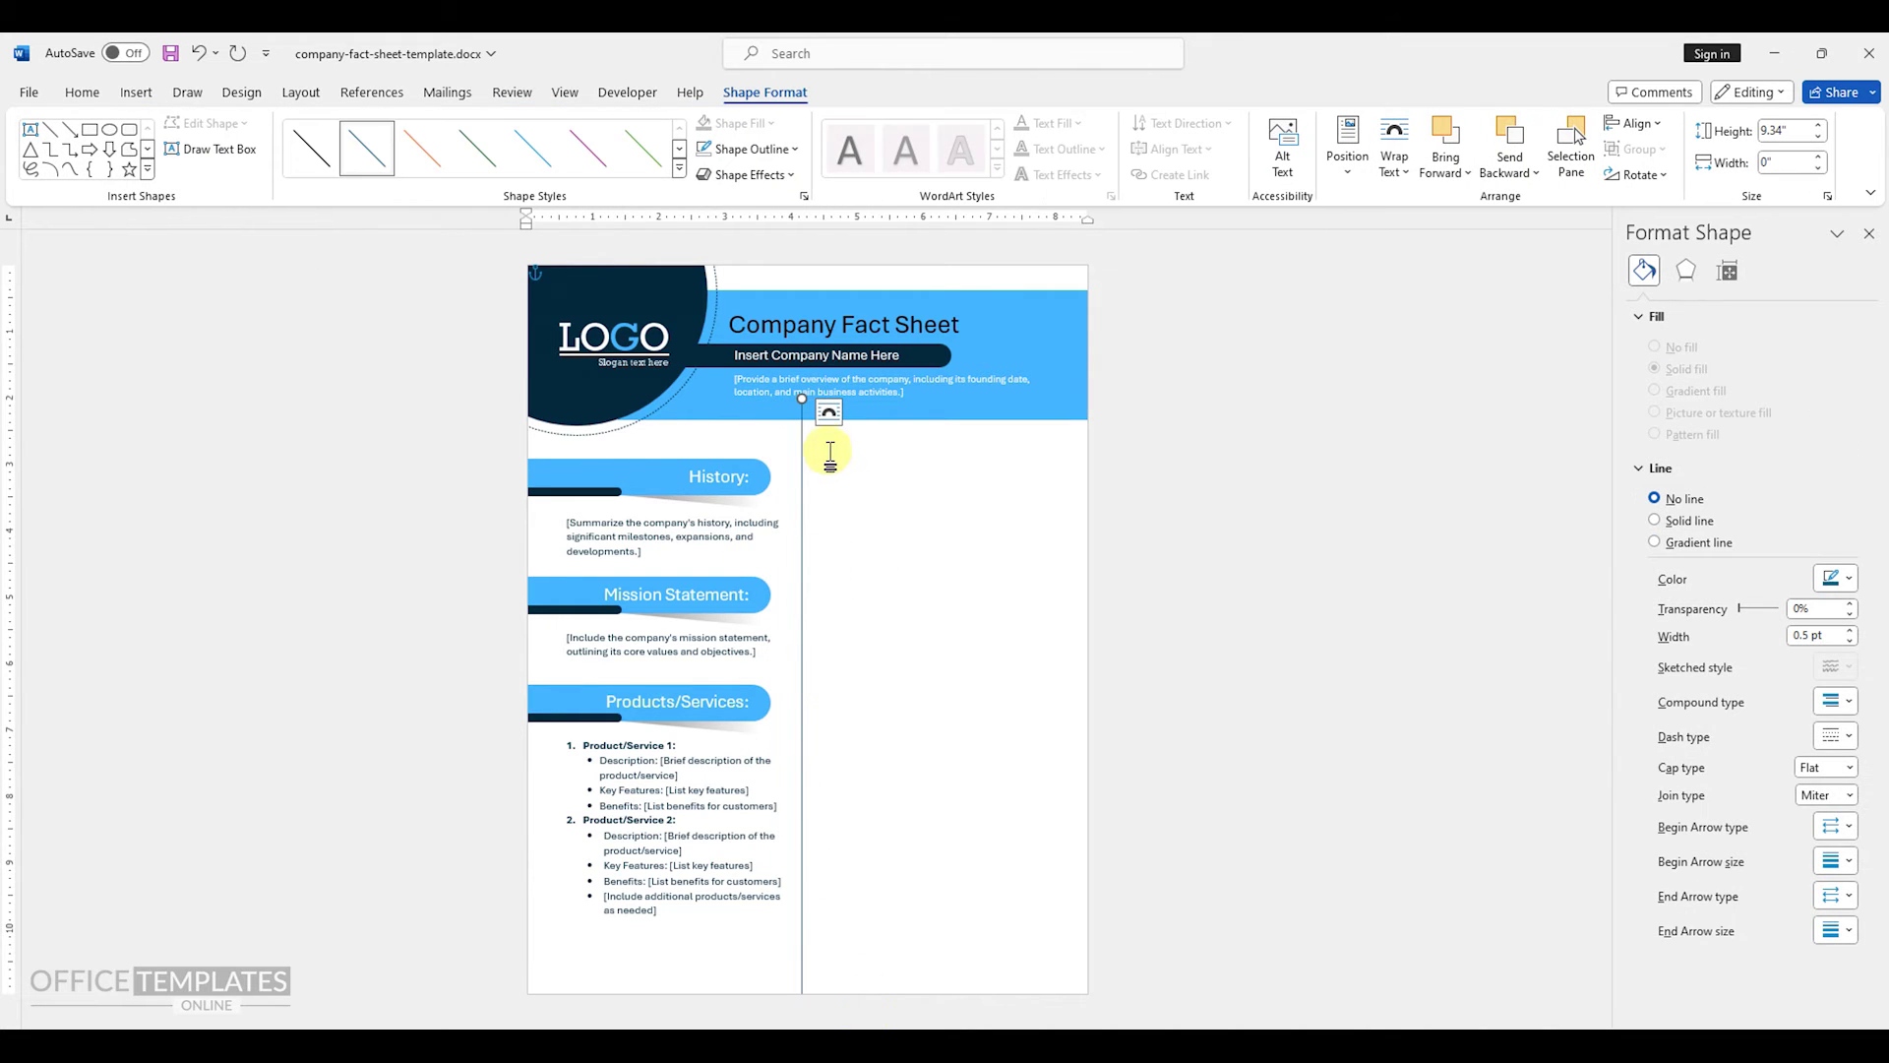
- Make the line dark navy and 6 pt thick, and send it behind the text
right_click(803, 403)
left_click(913, 349)
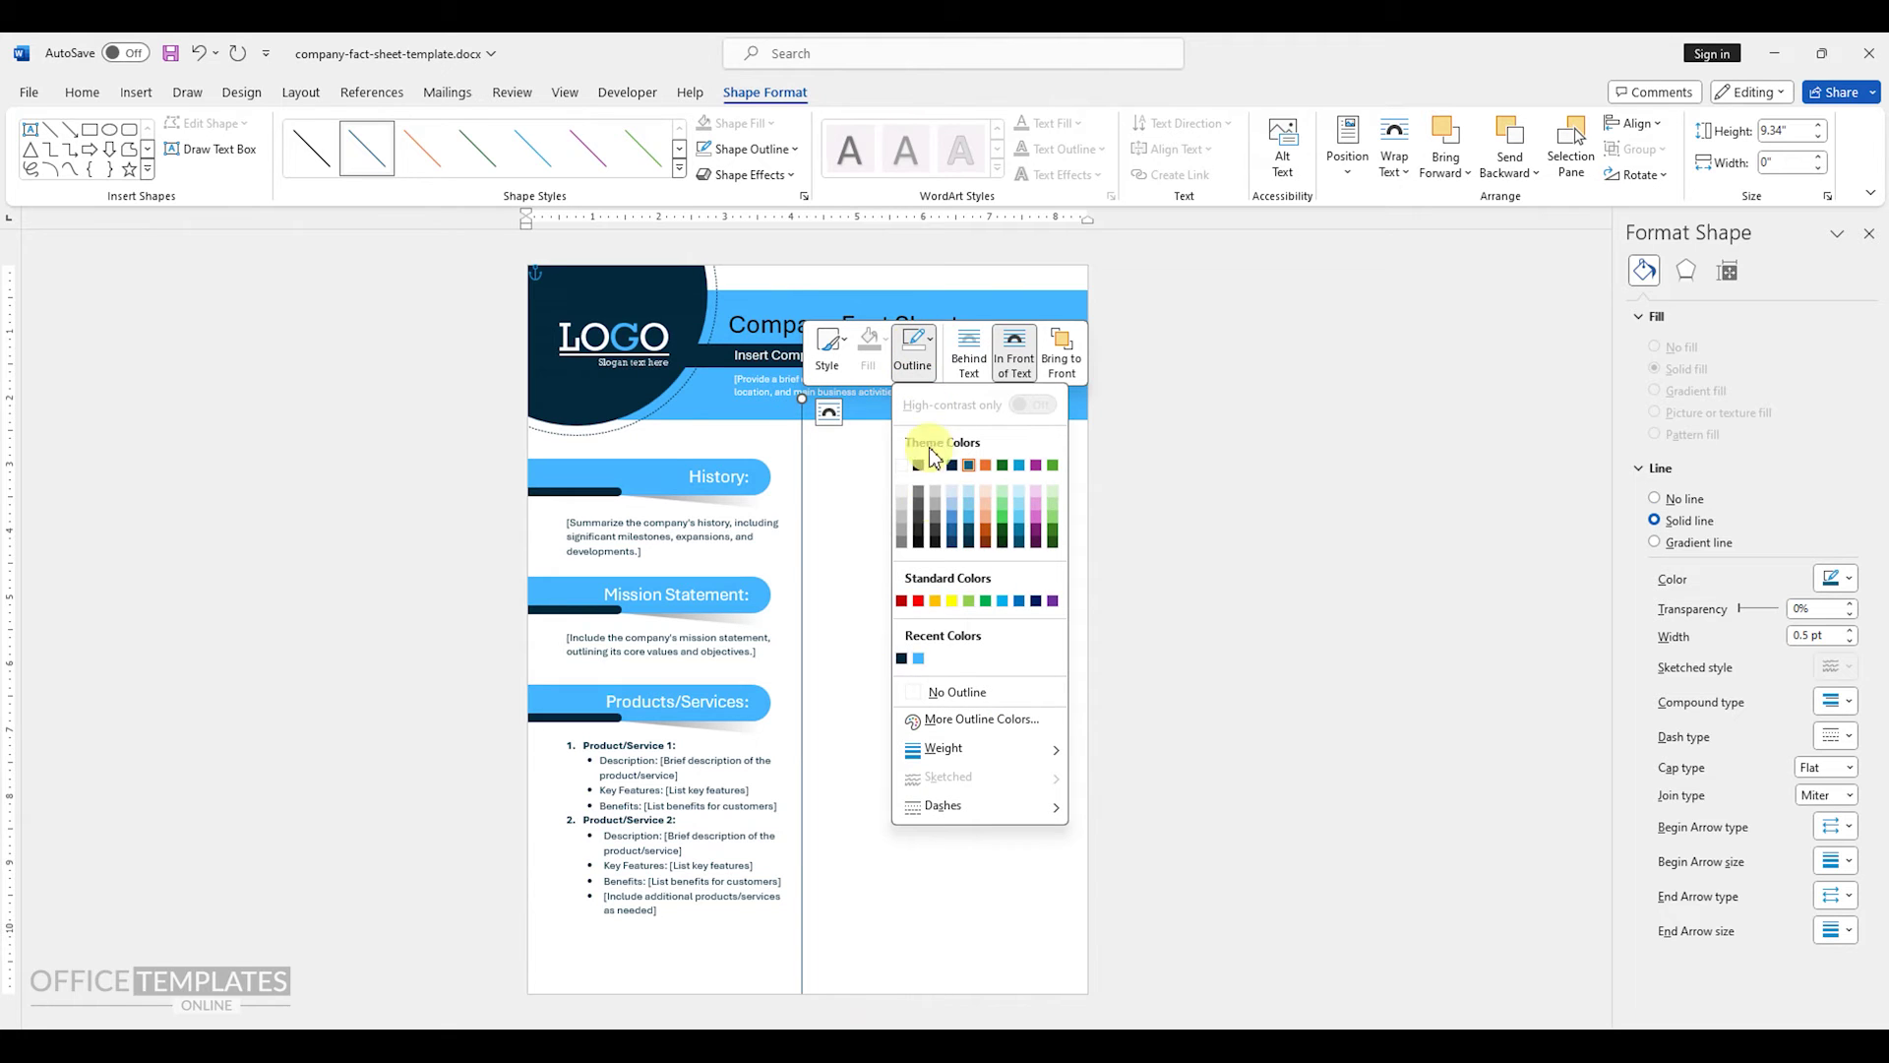
left_click(903, 659)
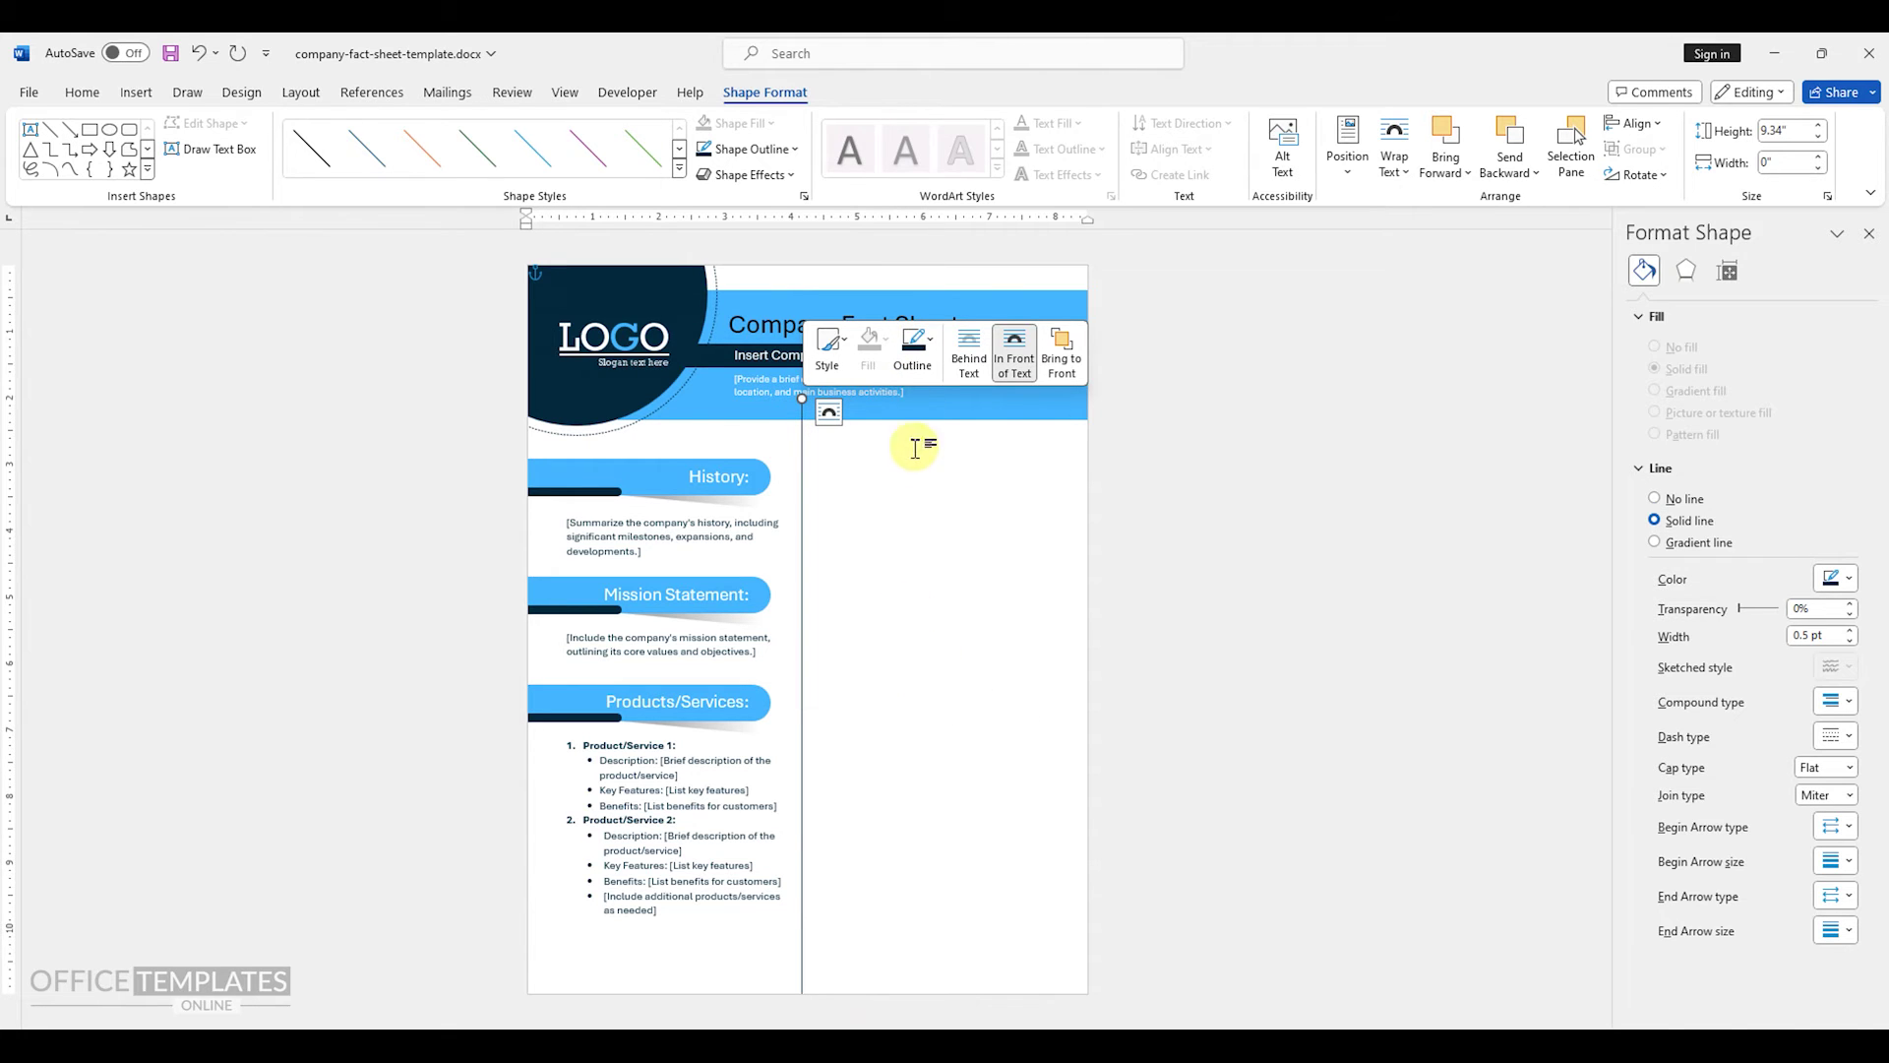
left_click(913, 349)
mouse_move(937, 753)
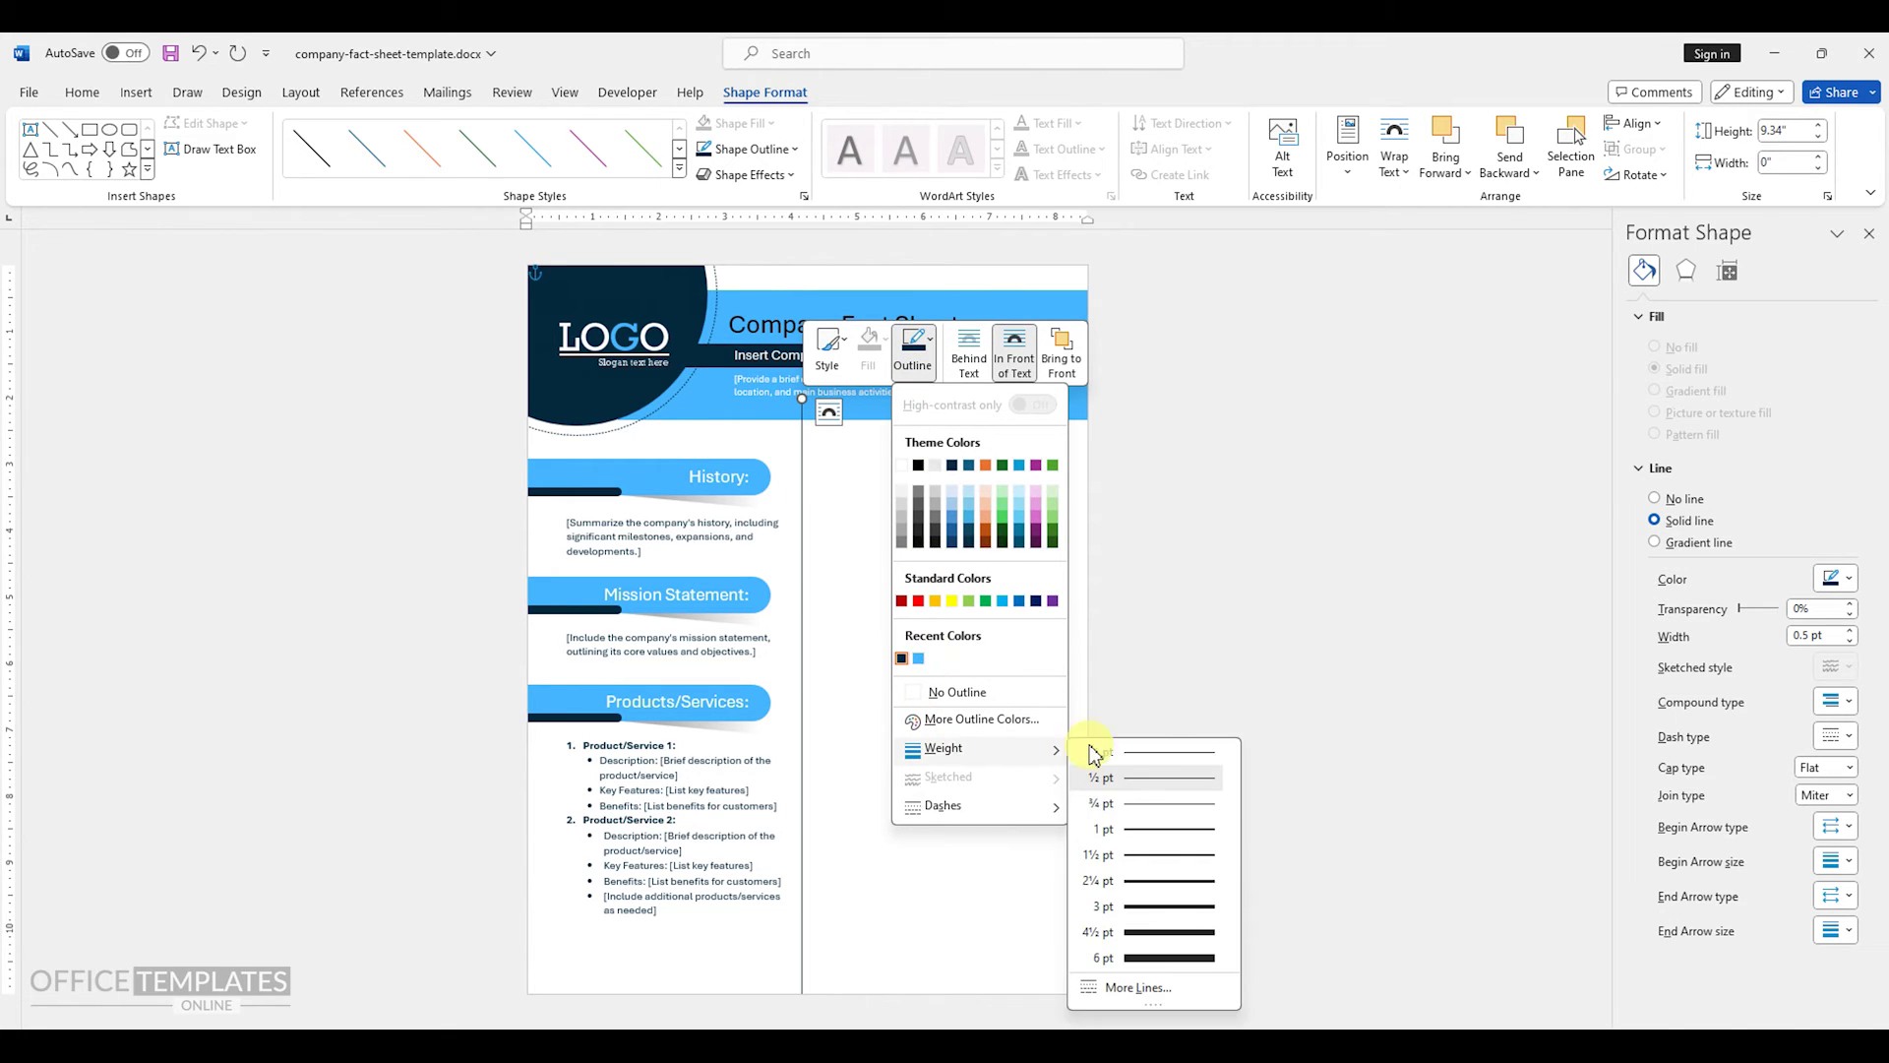
left_click(1162, 959)
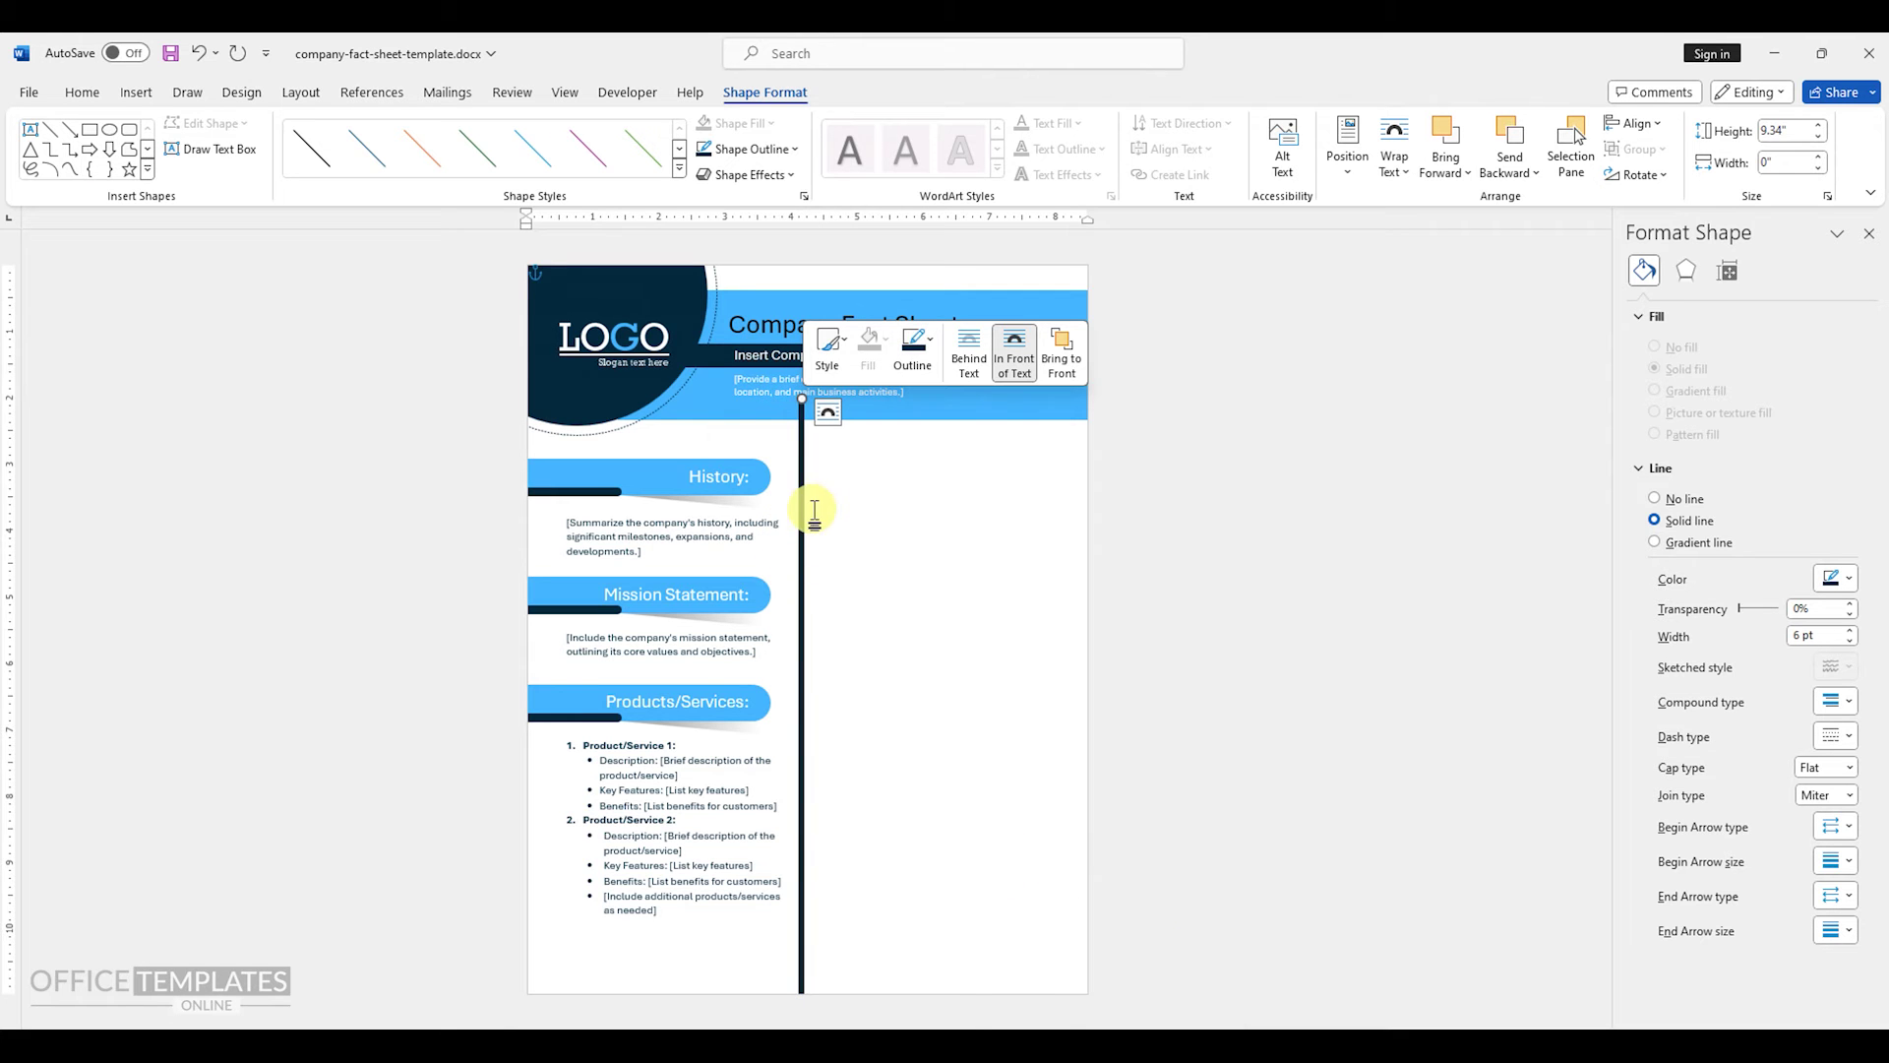
right_click(802, 398)
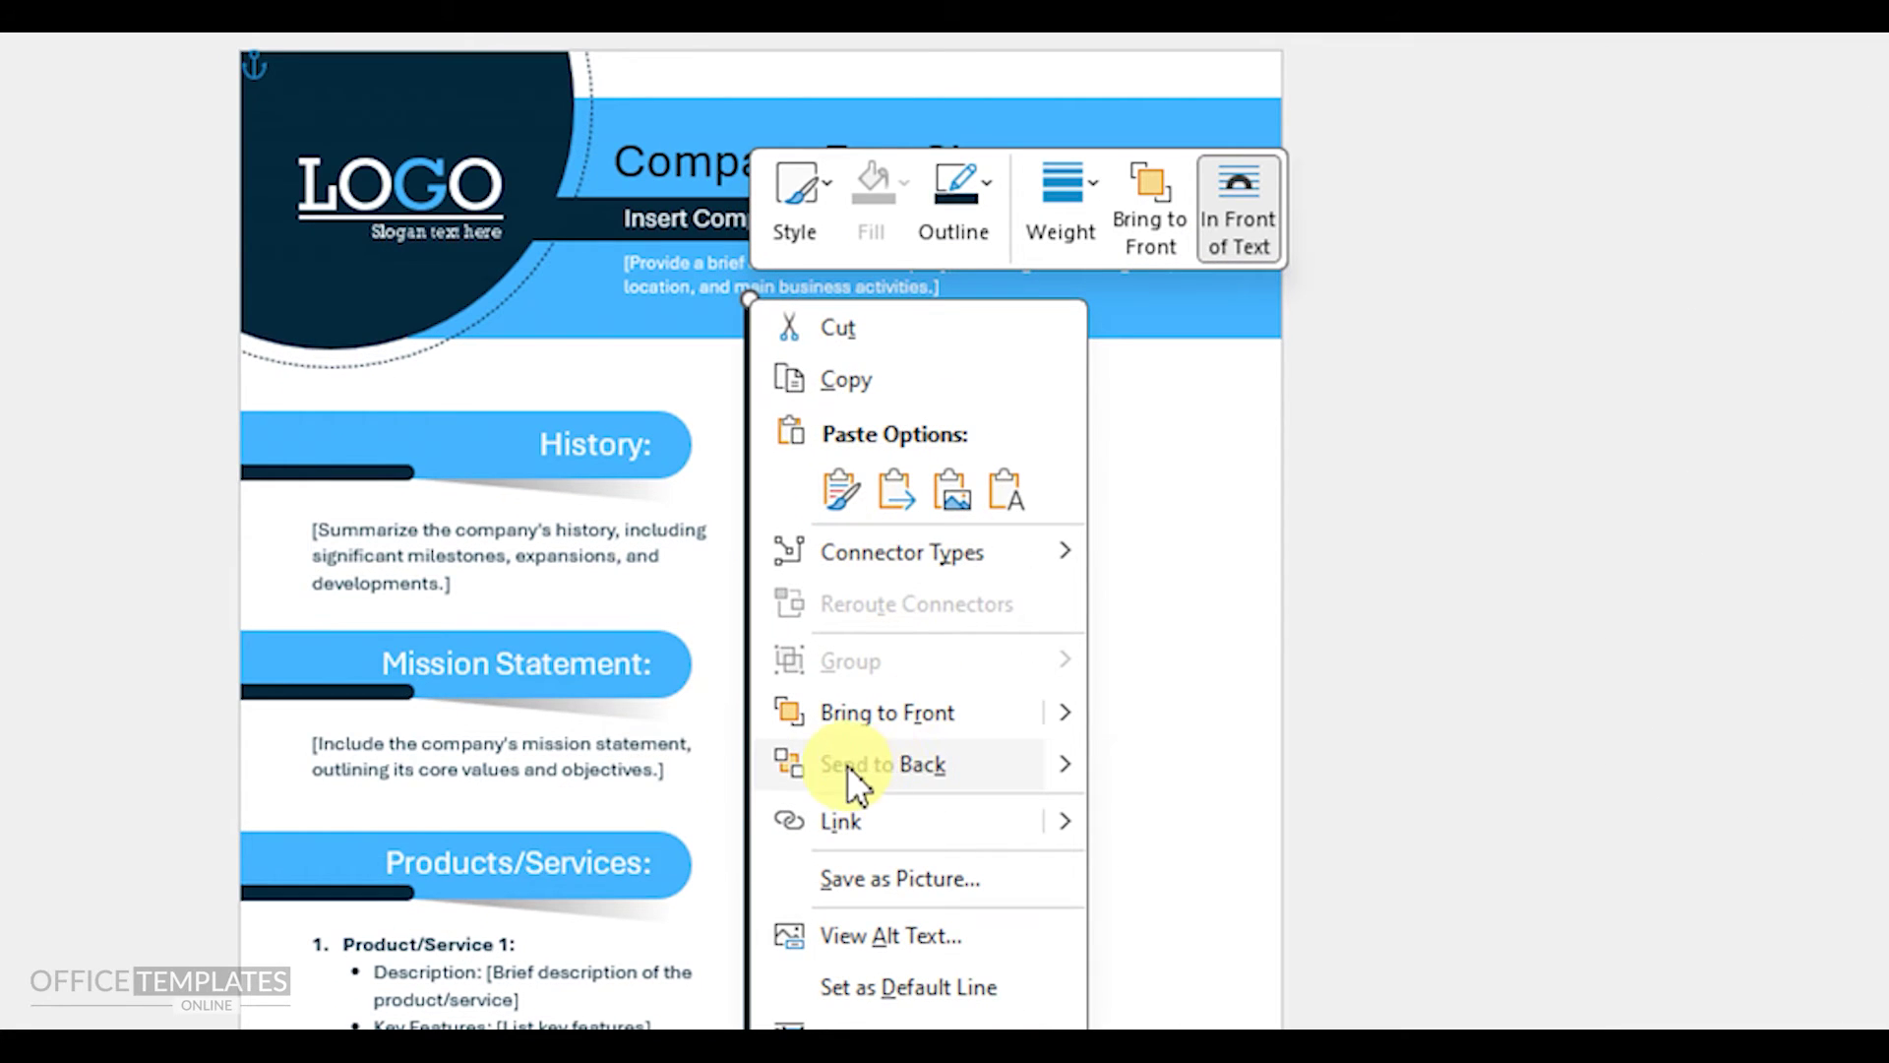
left_click(905, 758)
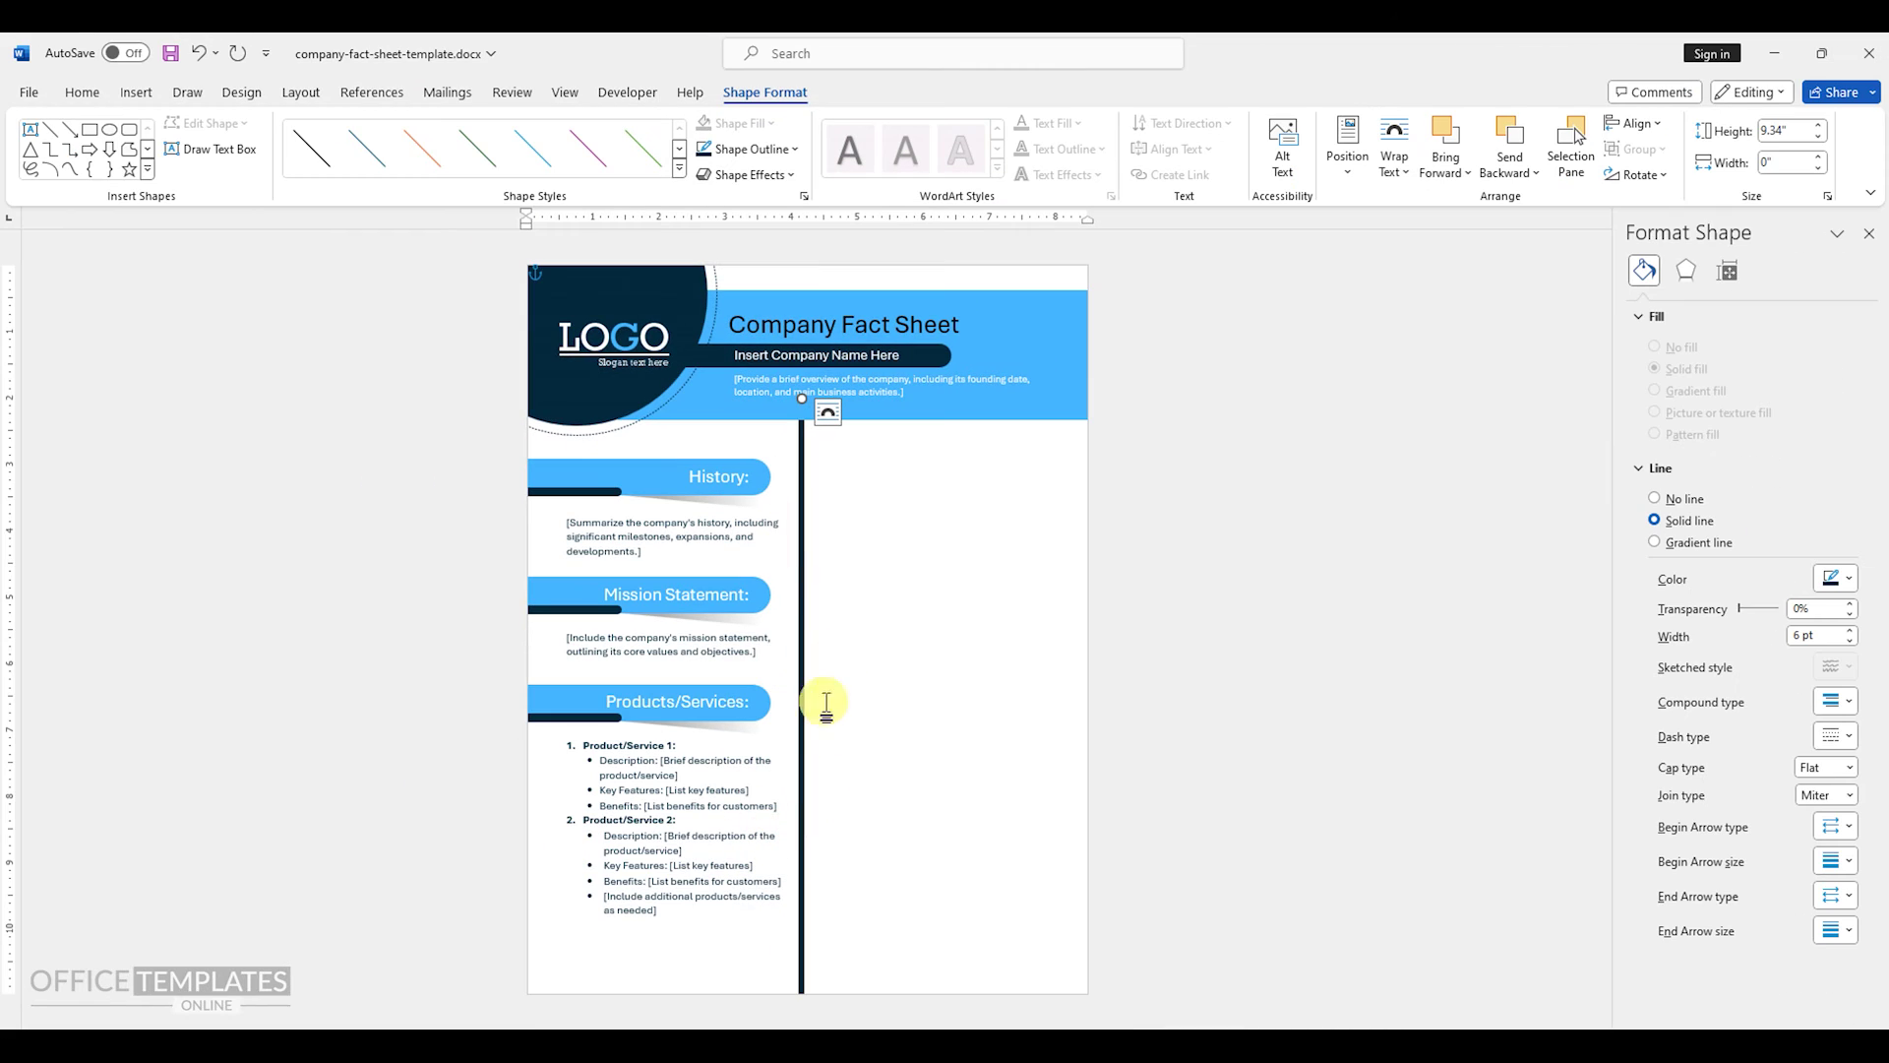
left_click(434, 316)
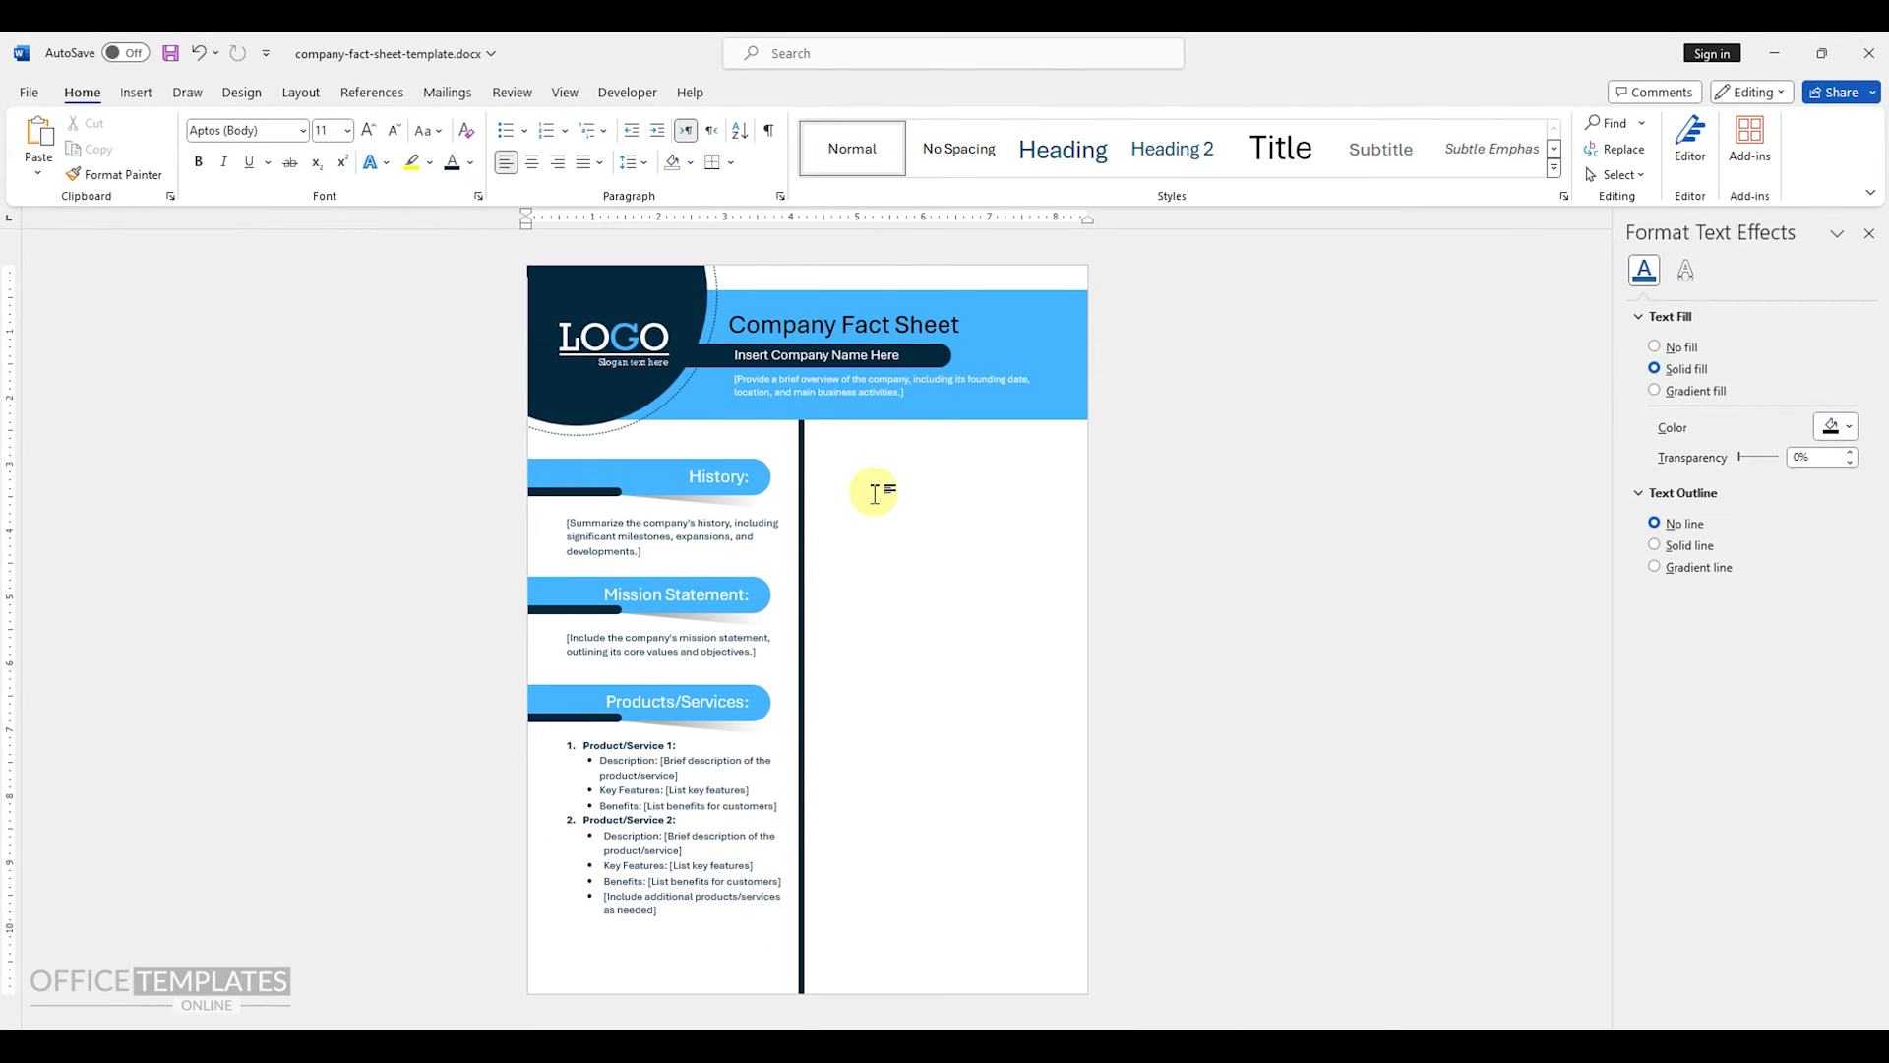
- Nudge the navy divider line a little to the right
scroll(872, 493, "up", 4)
scroll(921, 539, "down", 3)
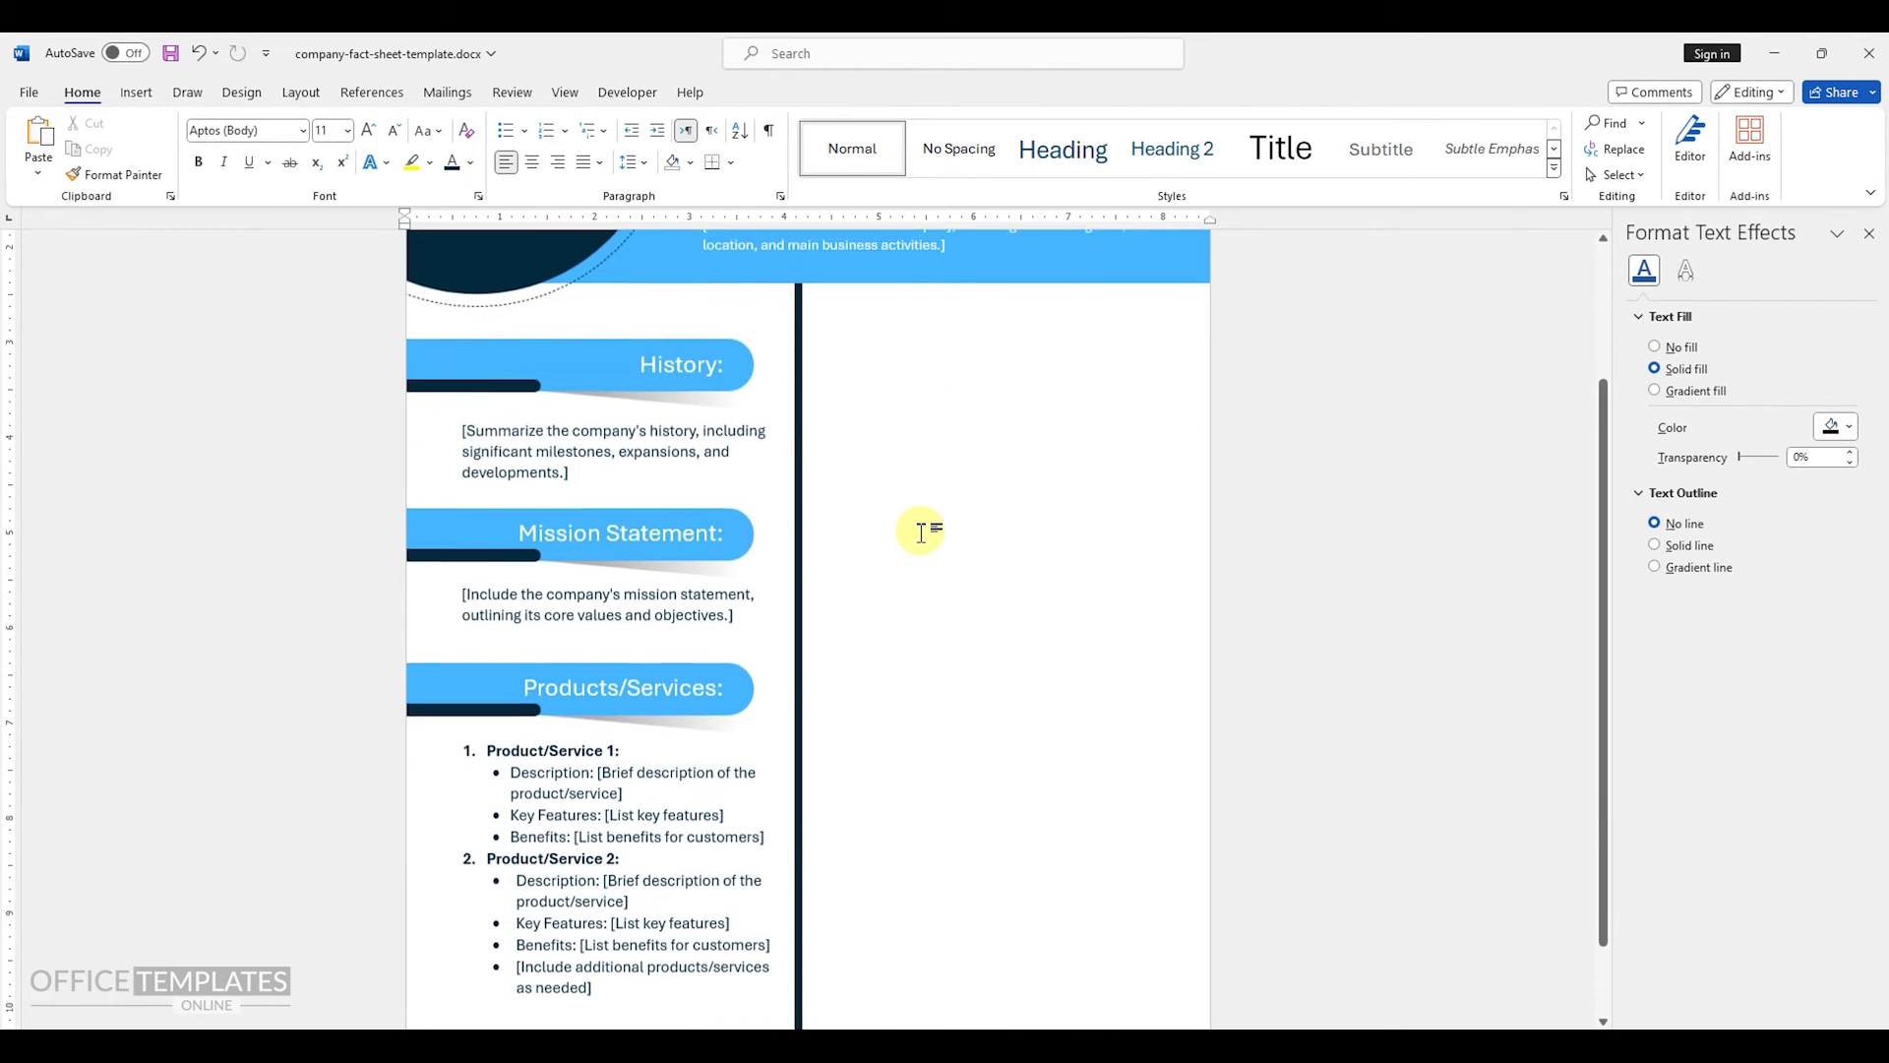
left_click(804, 425)
left_click_drag(798, 428, 808, 430)
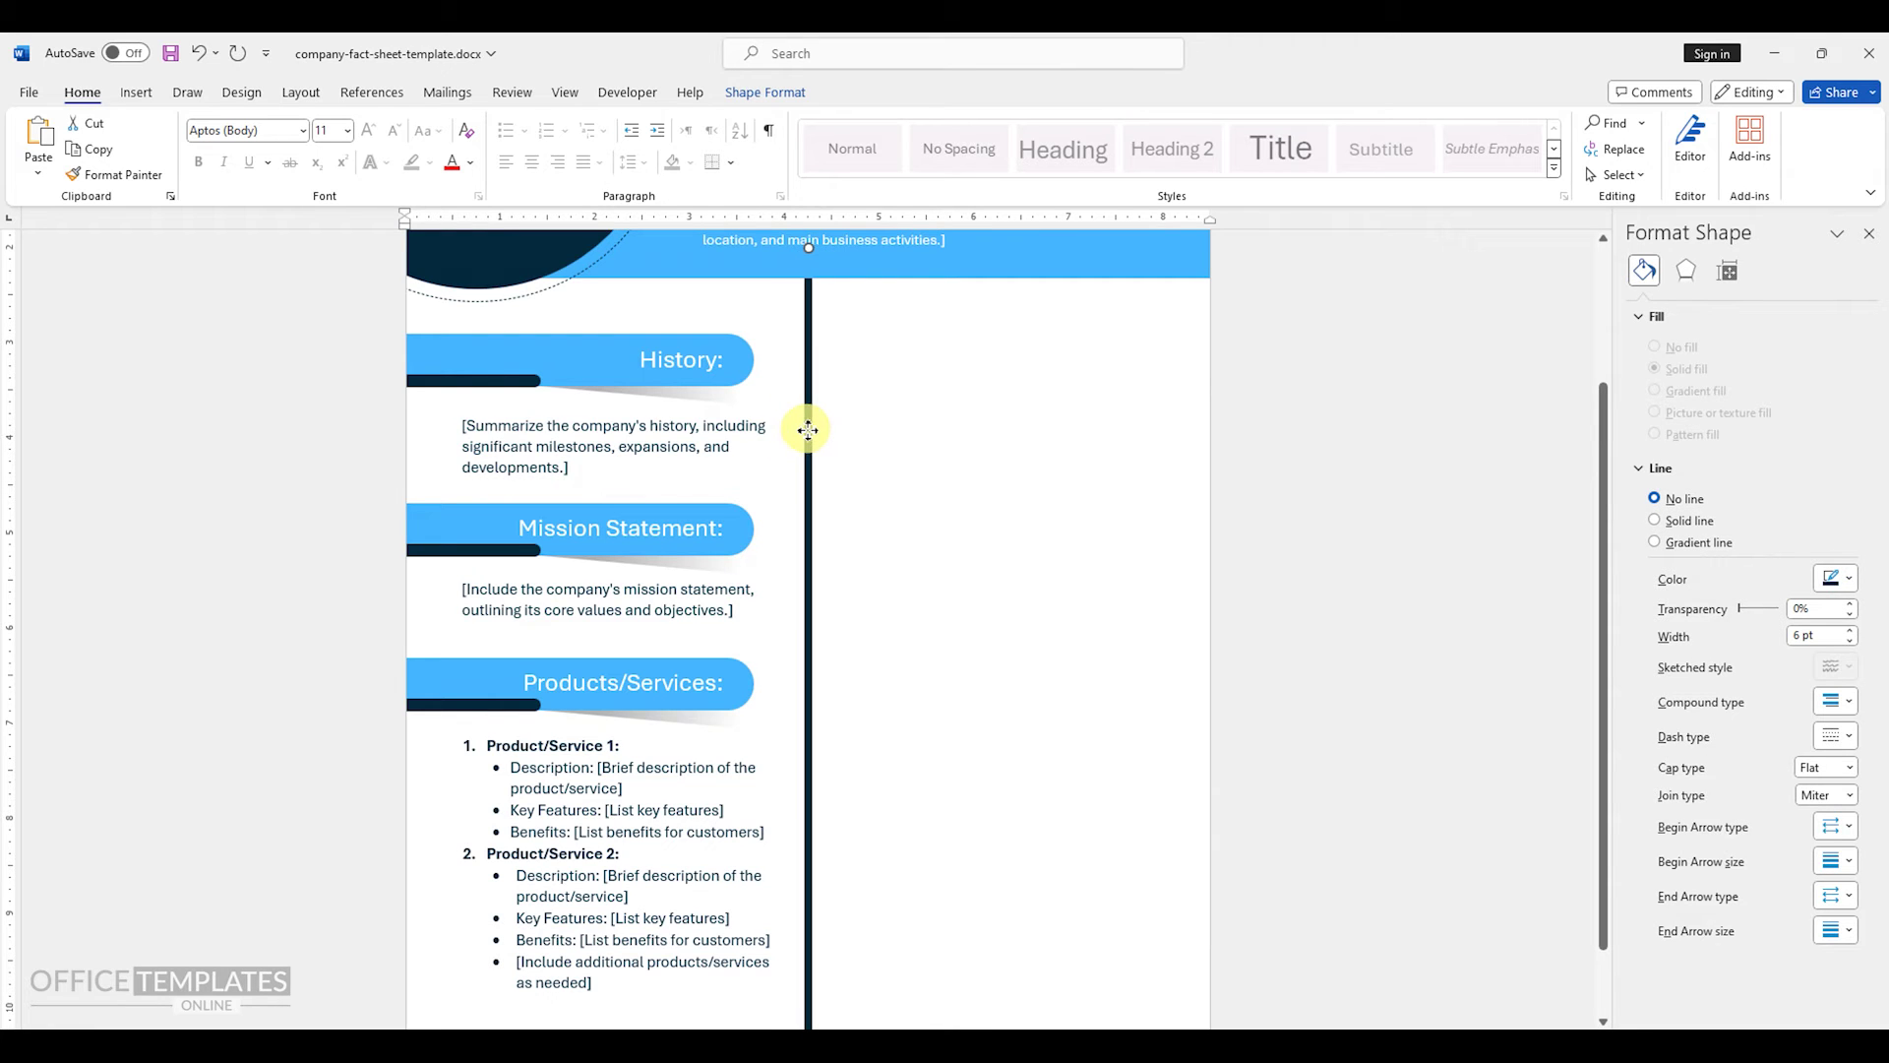
left_click(750, 430)
left_click(837, 451)
scroll(847, 434, "up", 4)
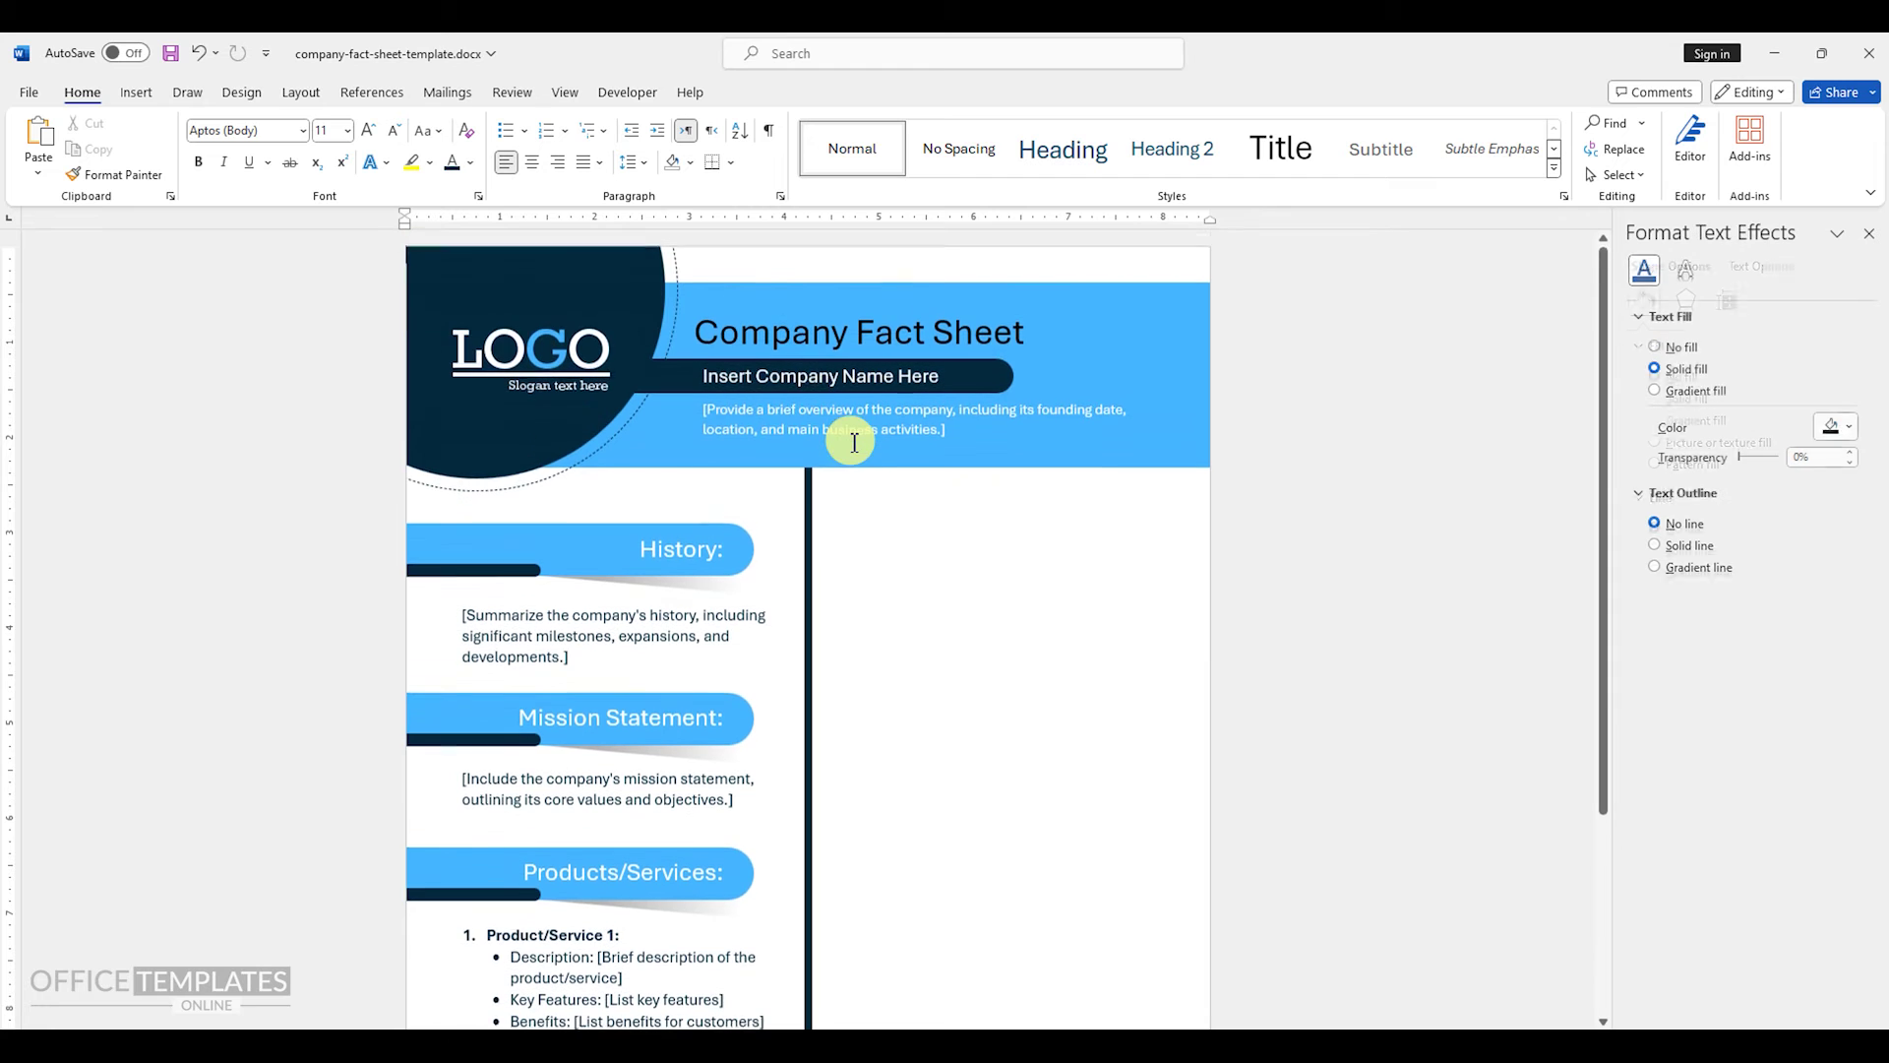
left_click(135, 91)
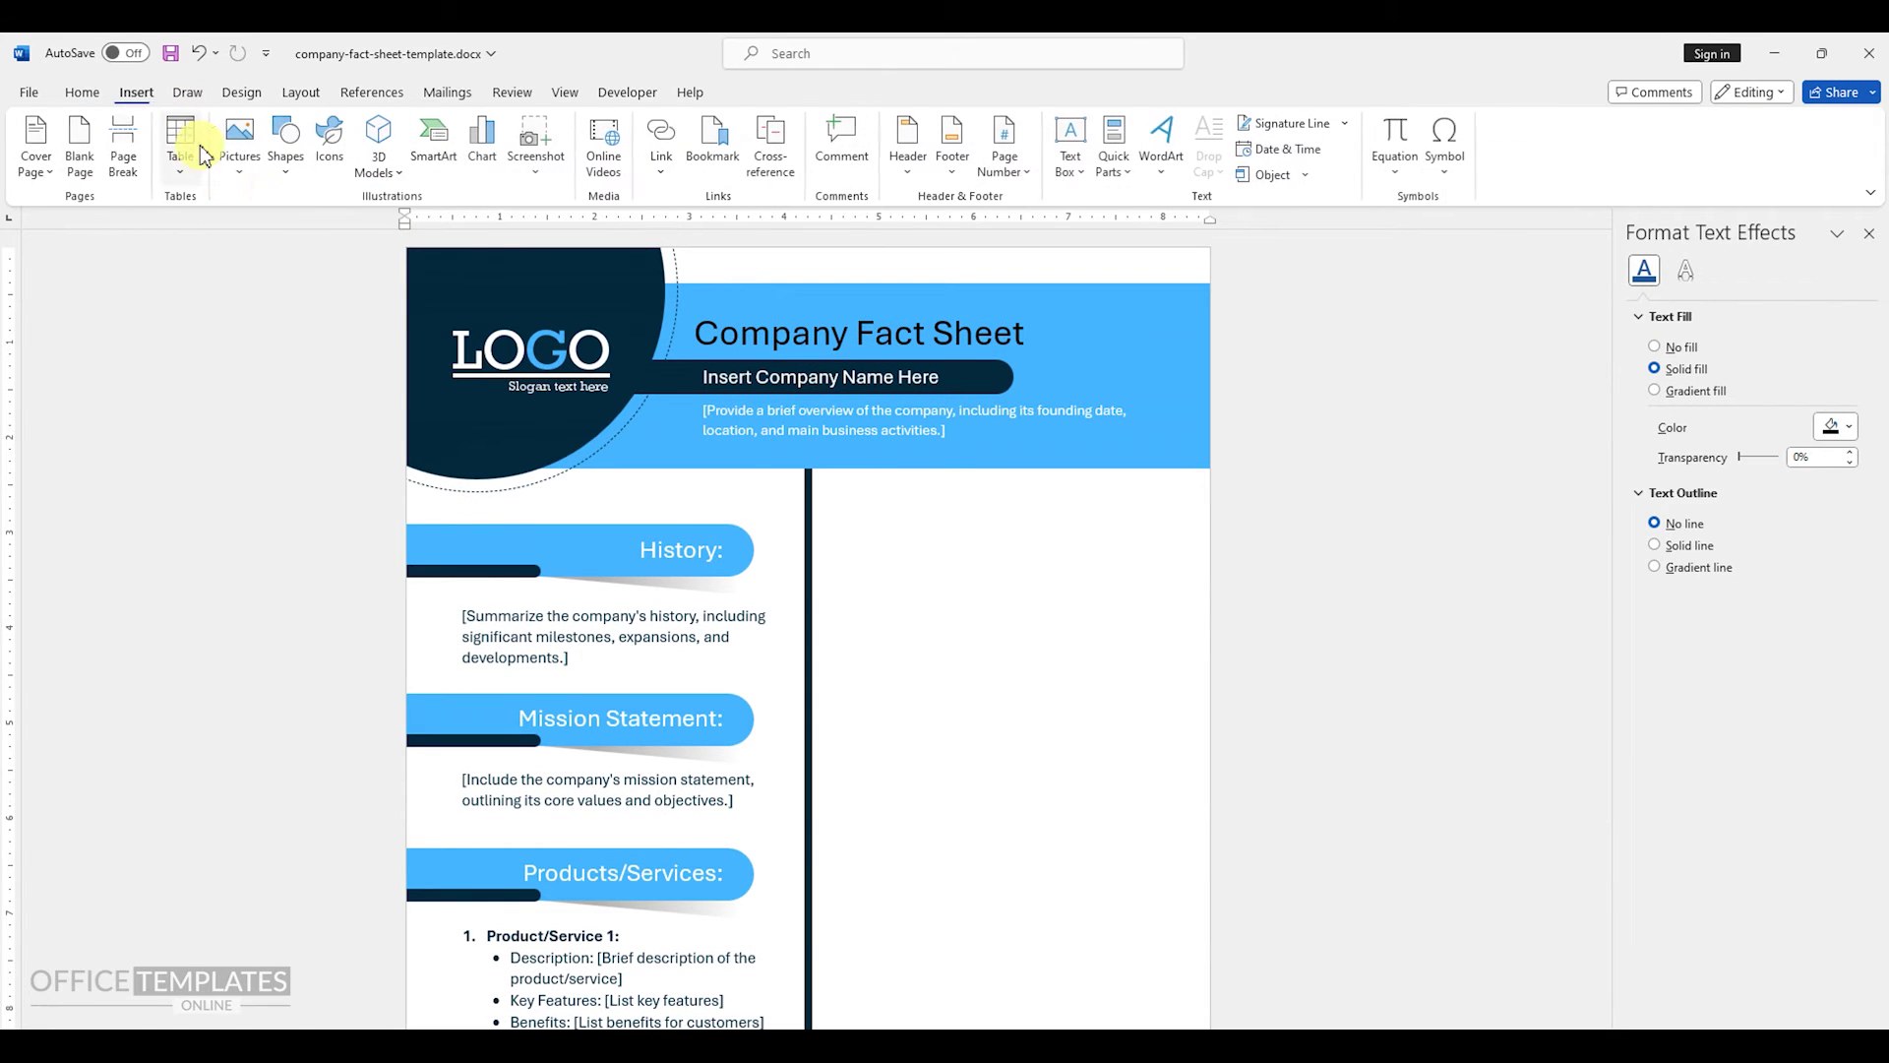
- Draw a rounded rectangle atop the right column and round its corners fully into a pill
left_click(287, 158)
left_click(379, 230)
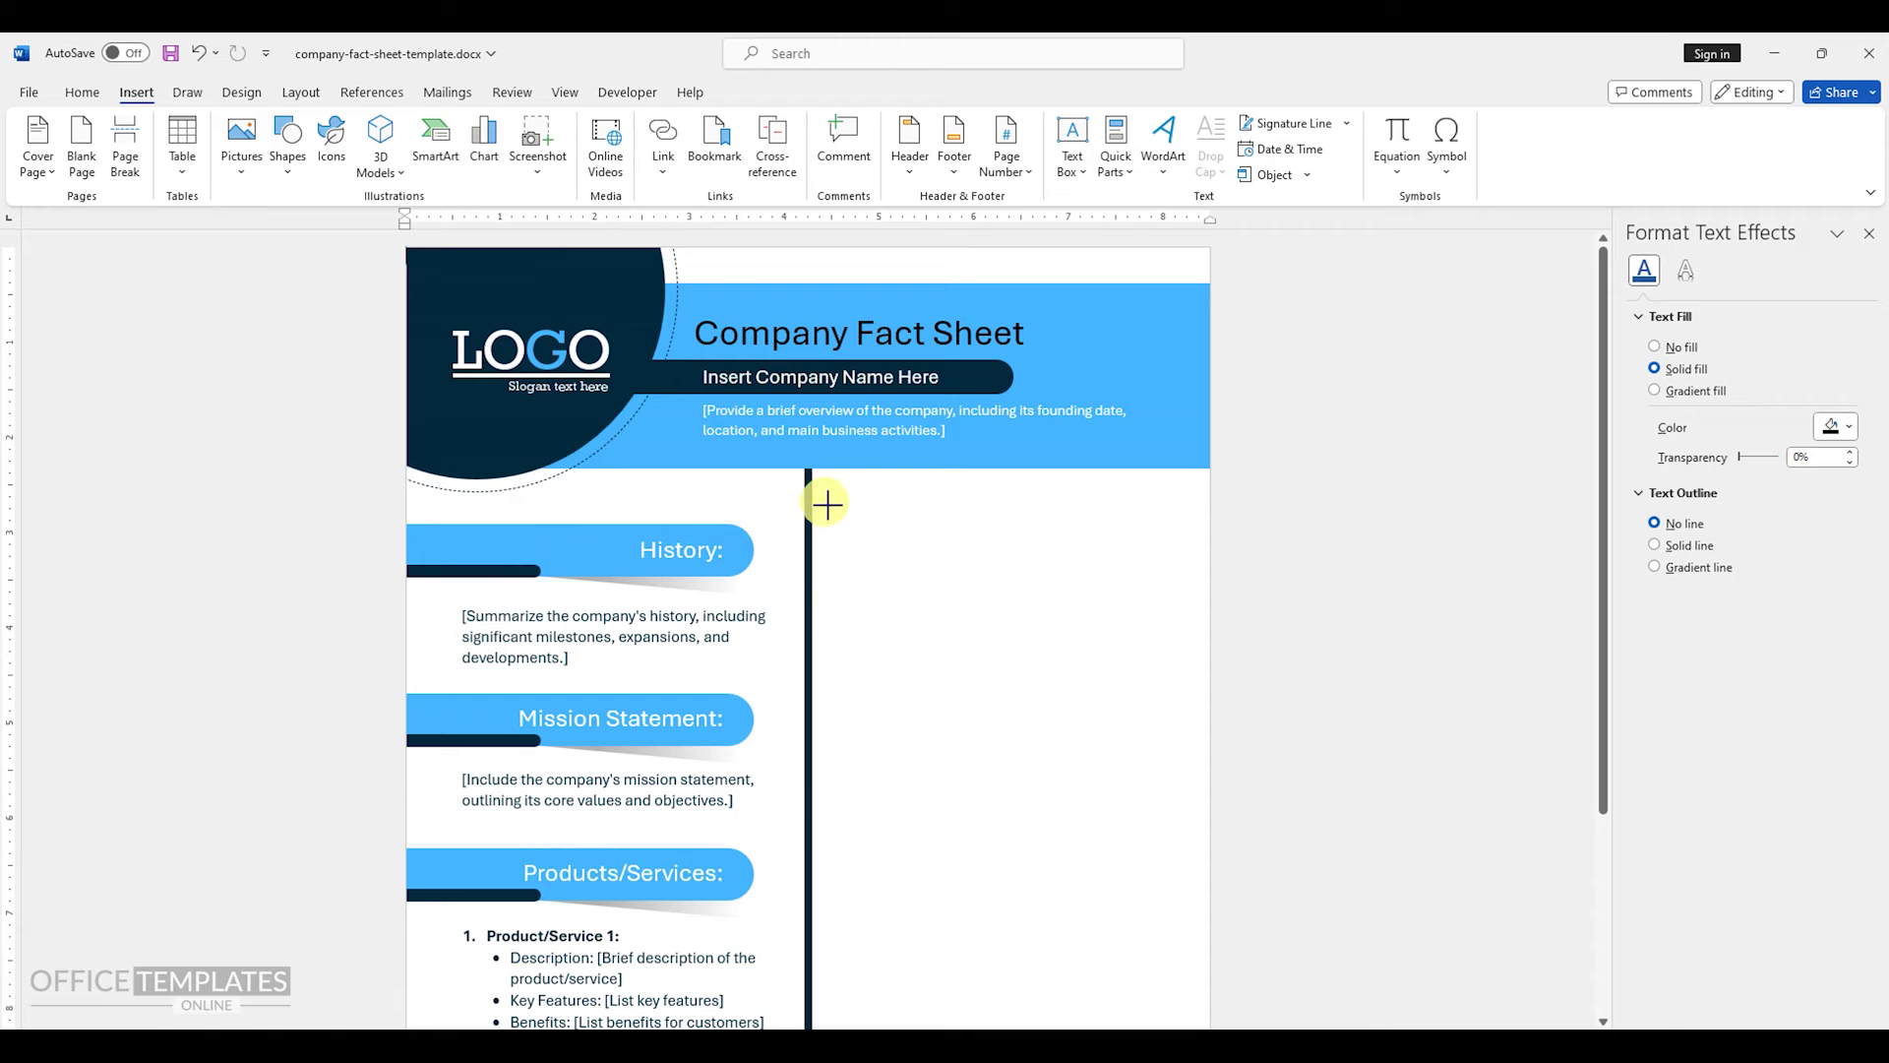
left_click_drag(859, 534, 1190, 626)
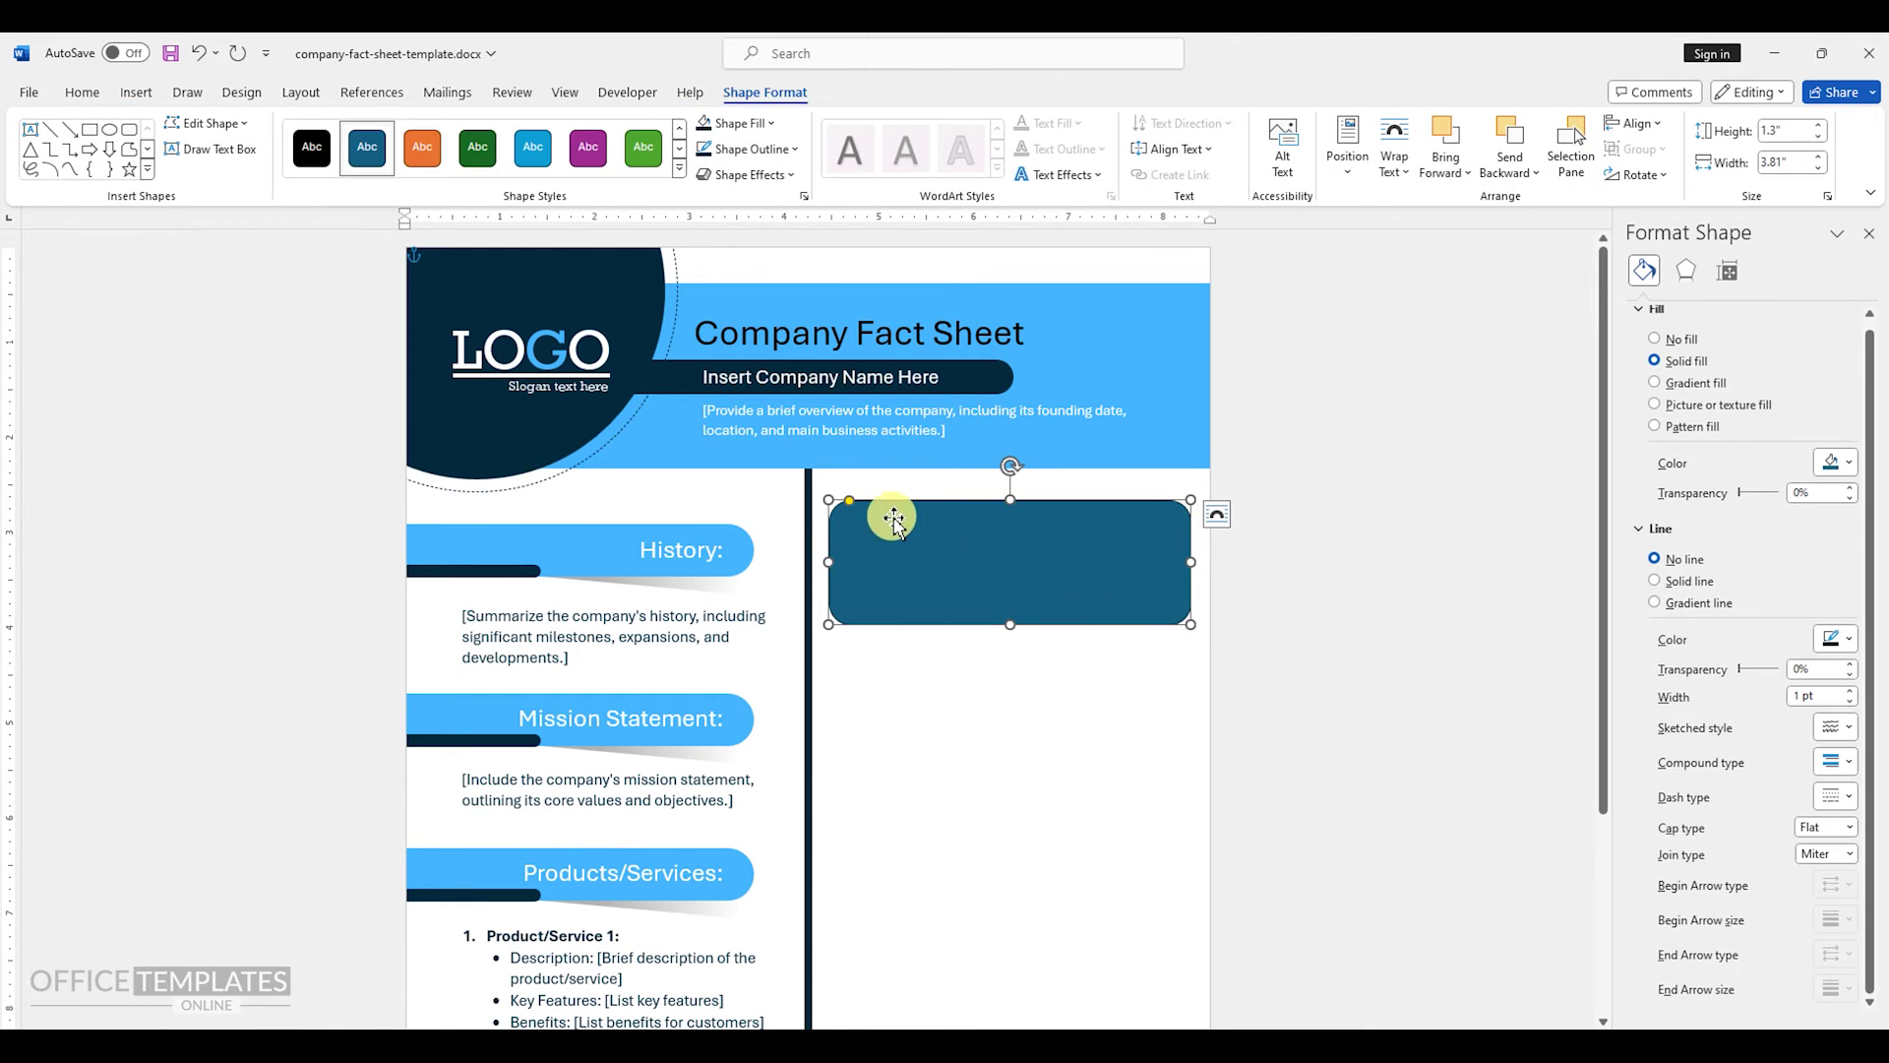
left_click_drag(856, 501, 1028, 534)
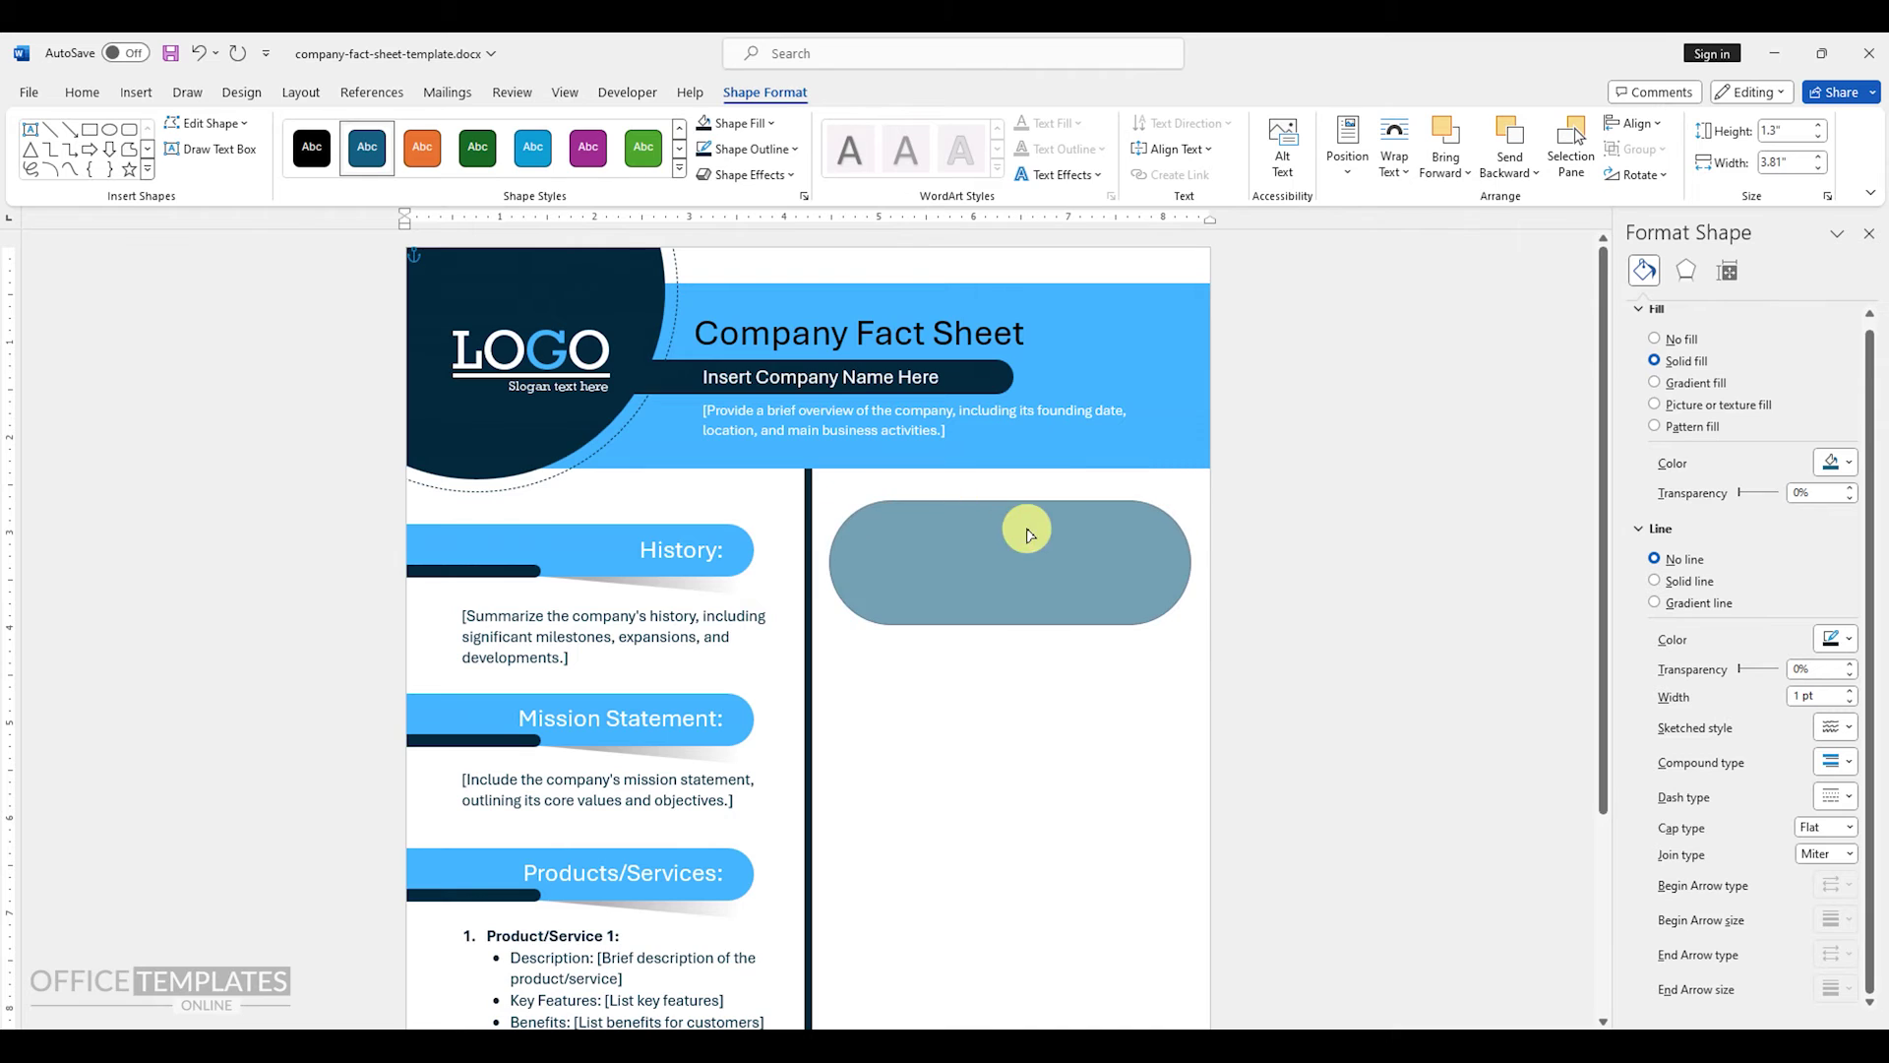
- Fill the pill with dark navy and remove its outline
right_click(890, 522)
left_click(973, 466)
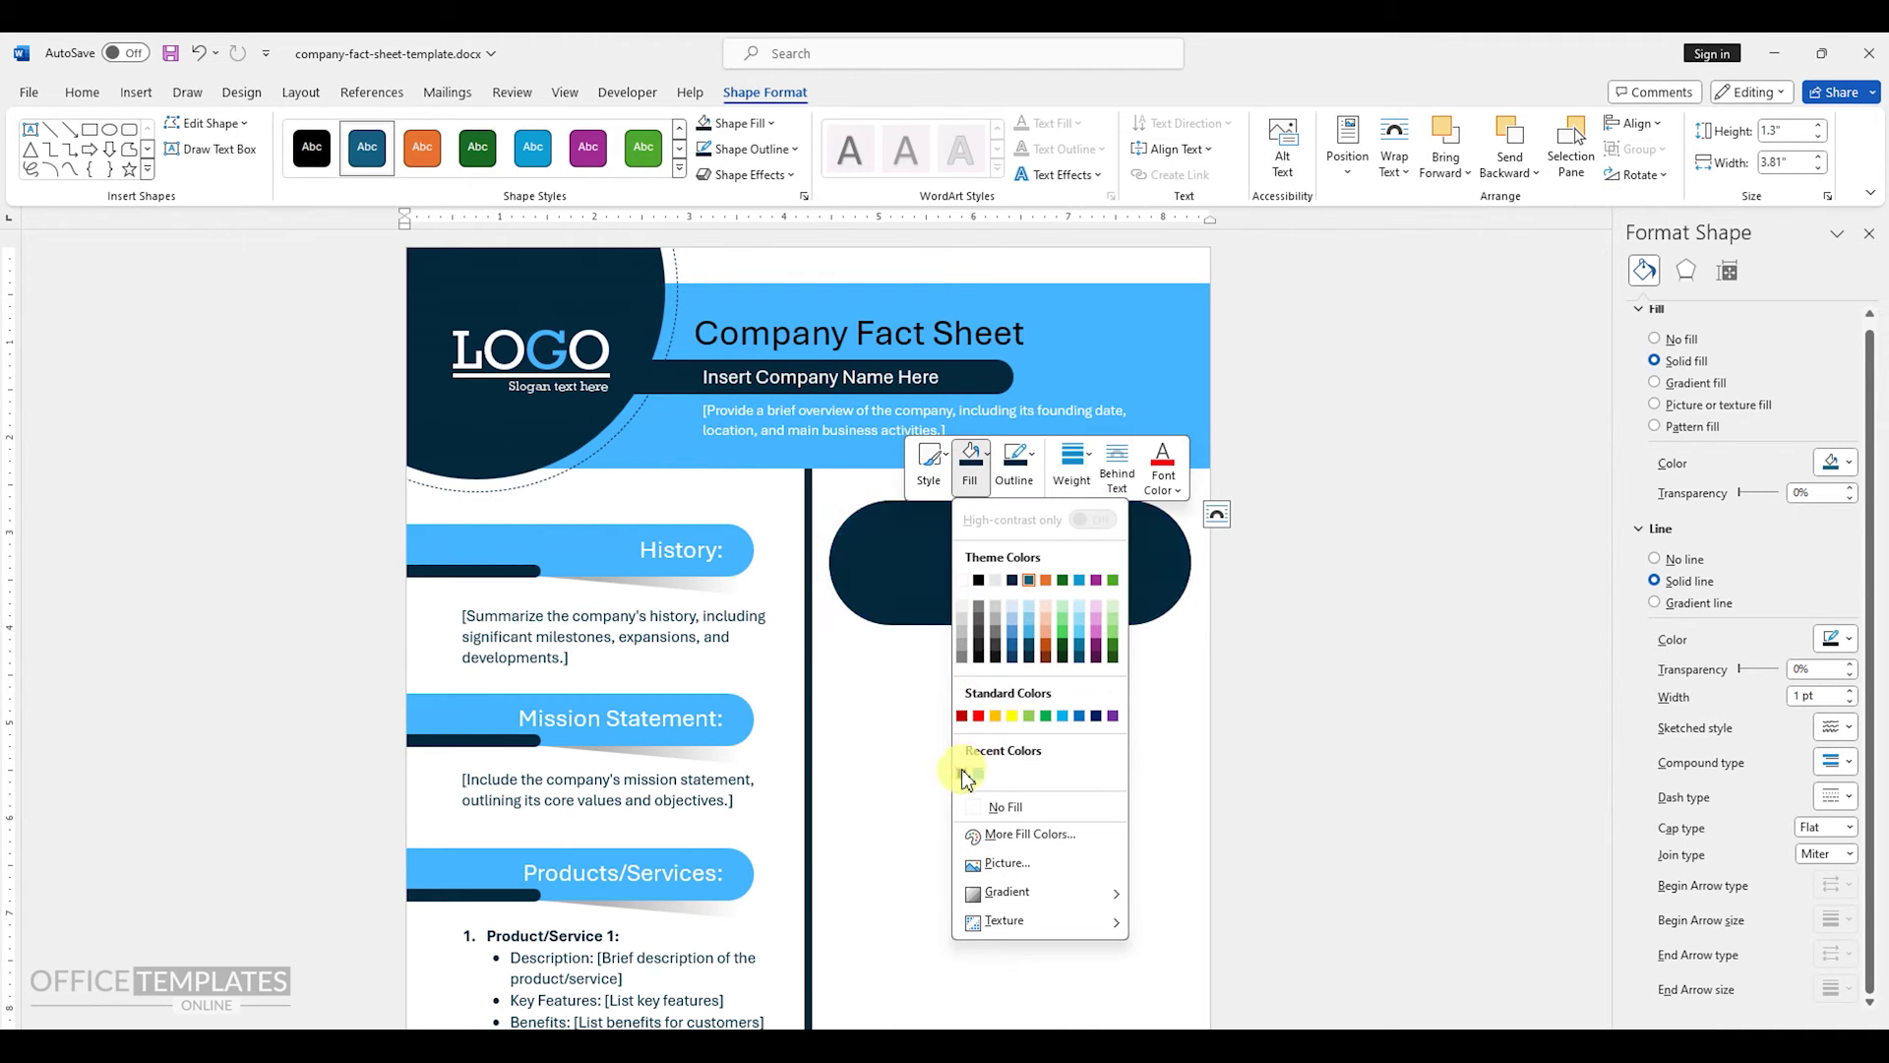
left_click(962, 767)
left_click(1038, 464)
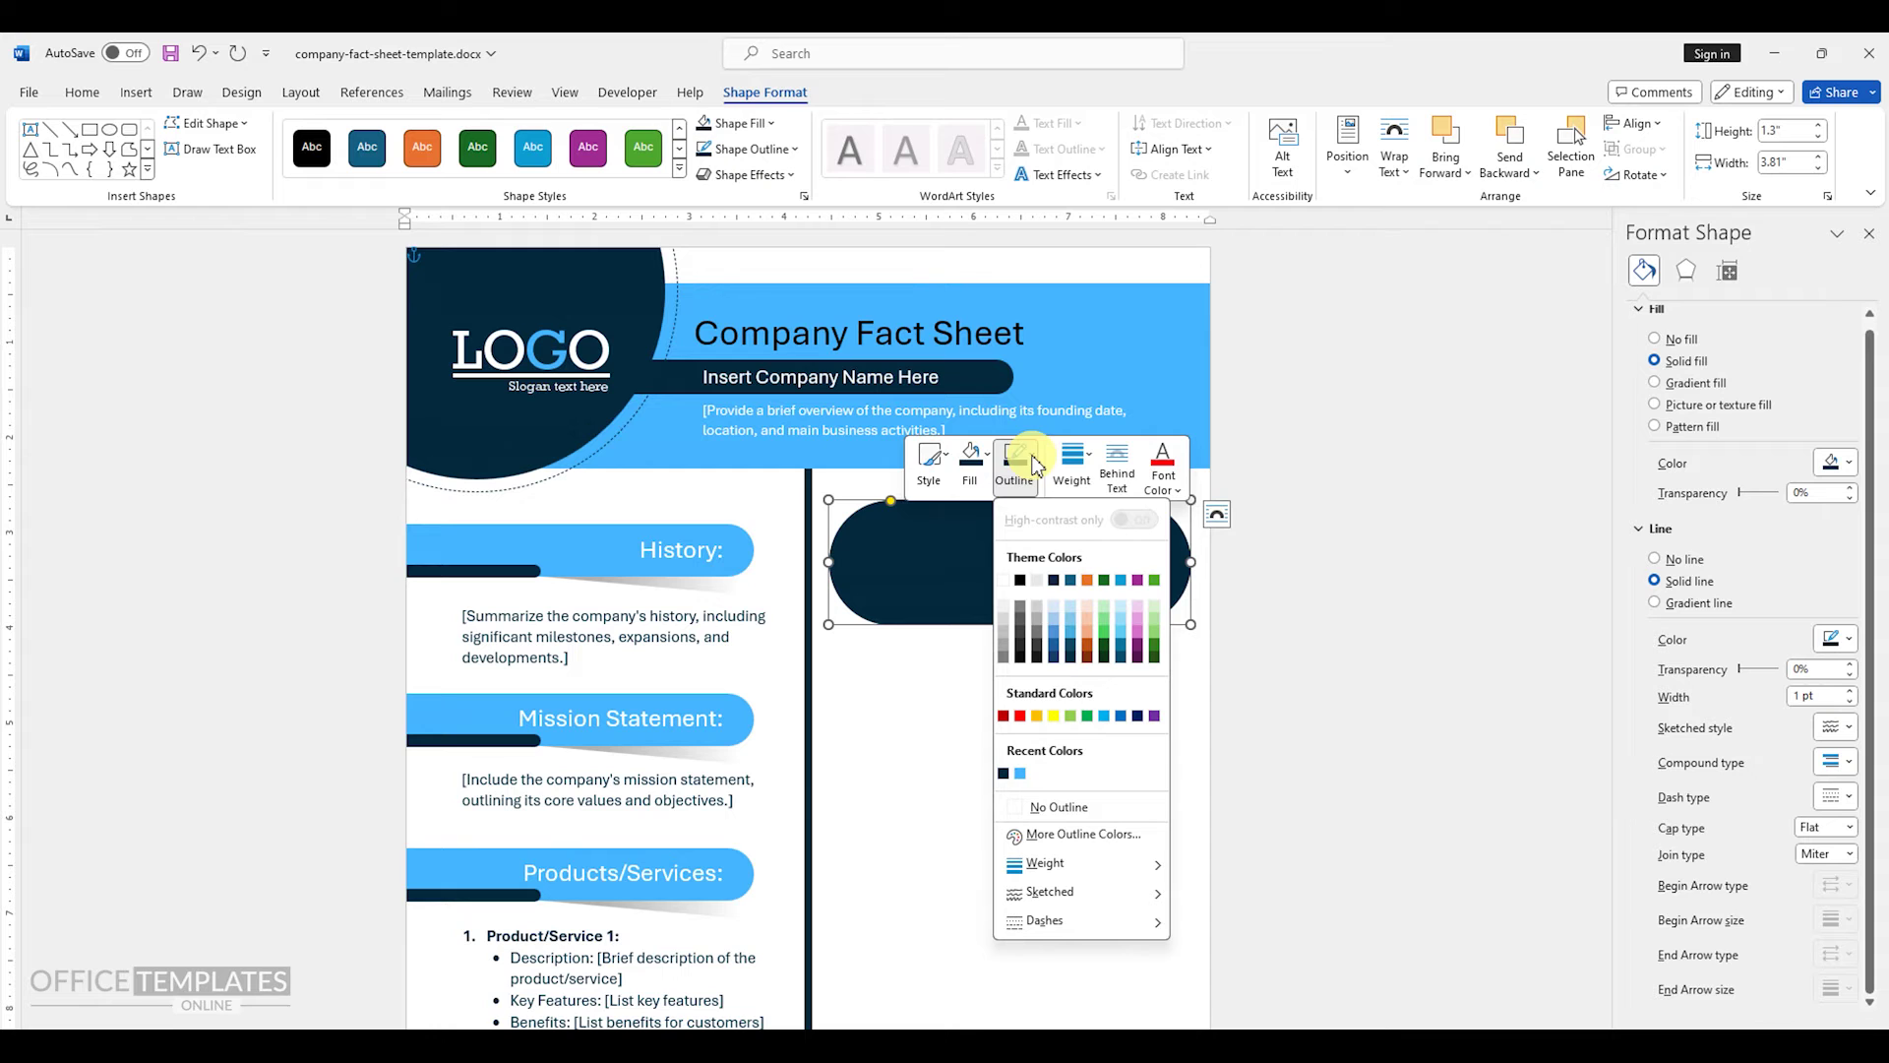
left_click(1045, 809)
right_click(978, 567)
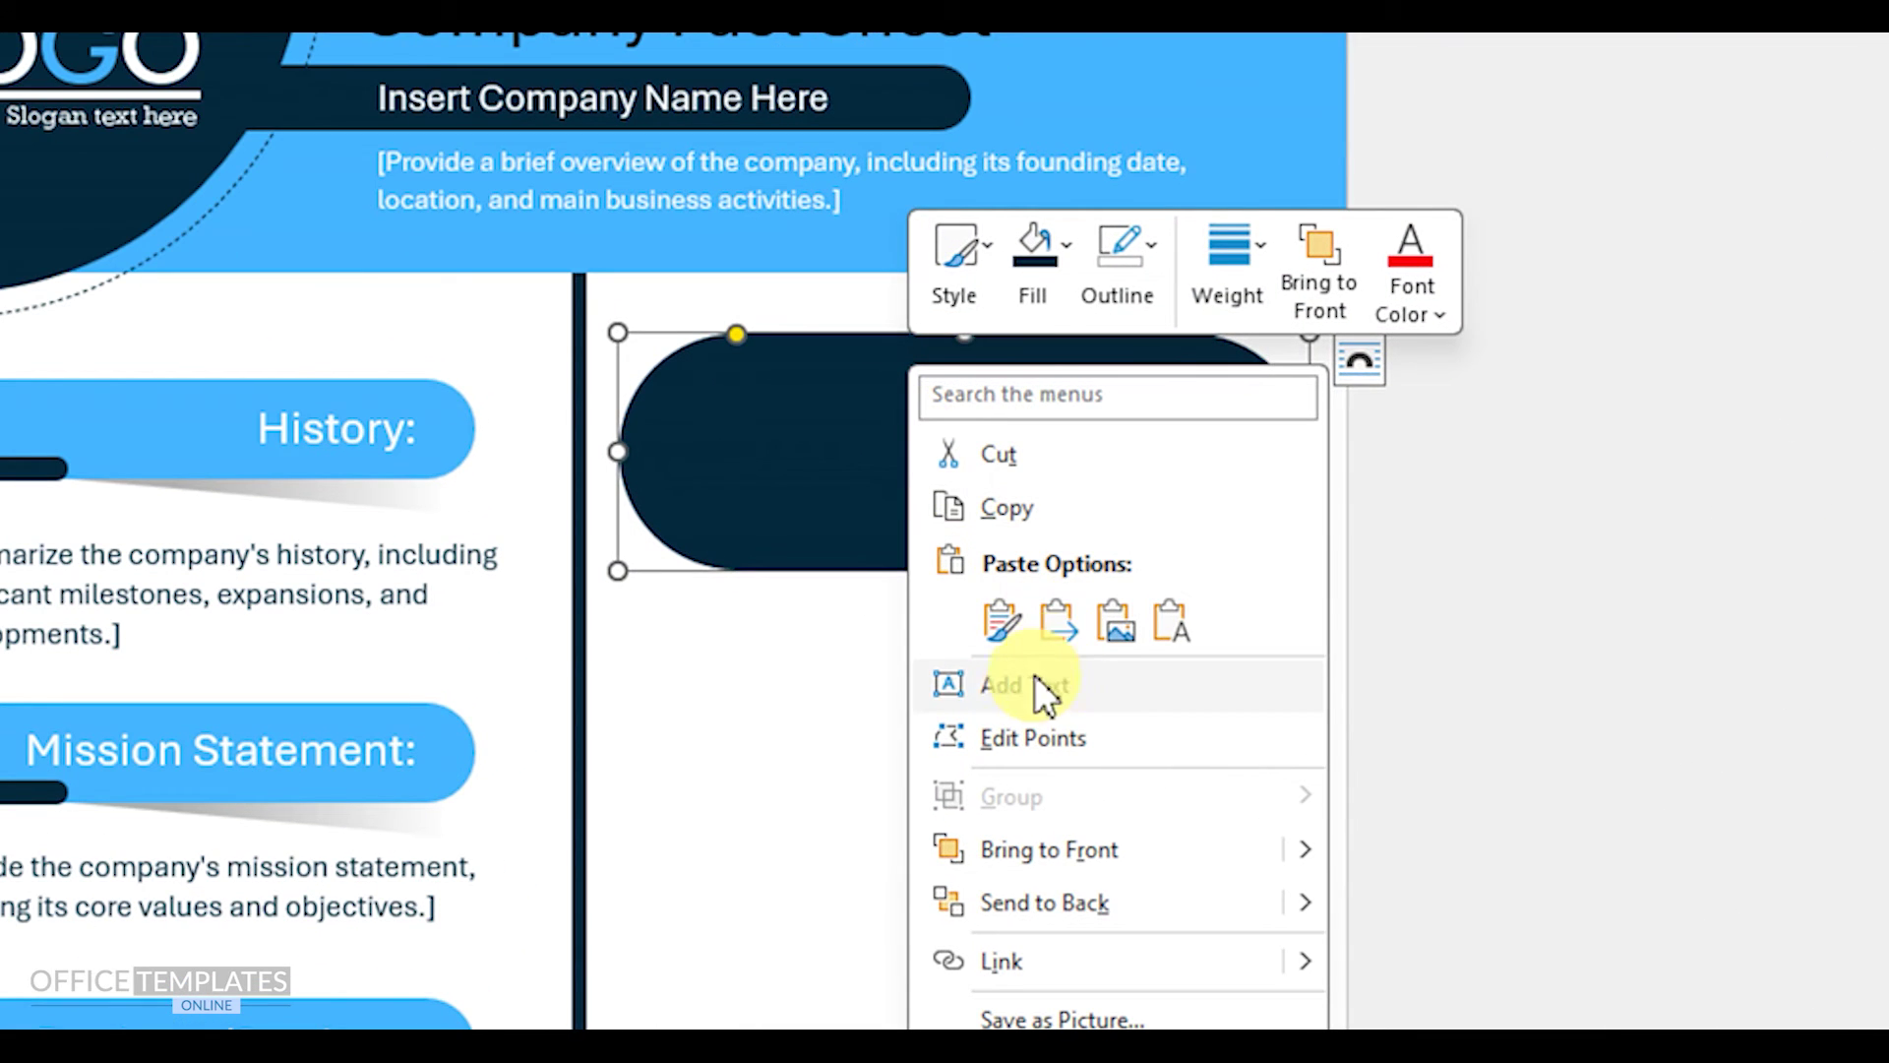
- Type a placeholder phone number in the pill, with the contact-details text pasted on the next line
left_click(1028, 683)
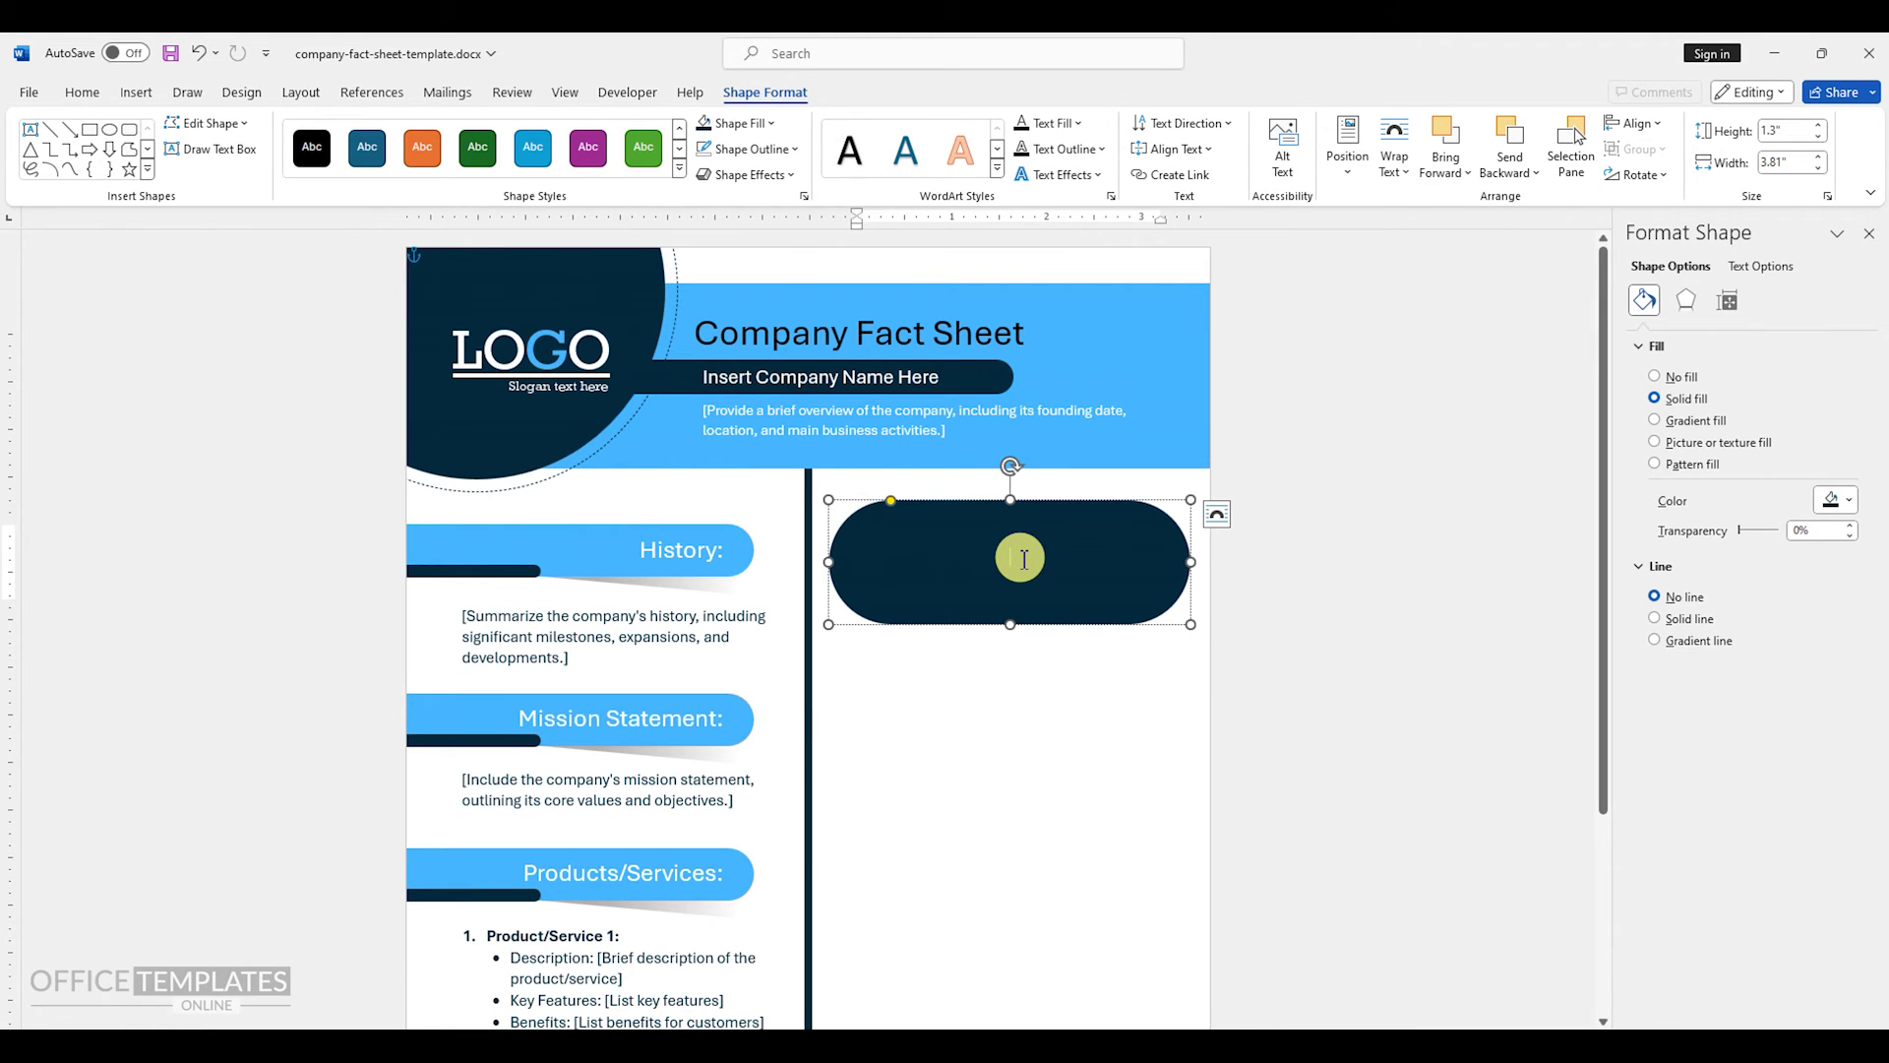
scroll(1024, 558, "up", 9, "ctrl")
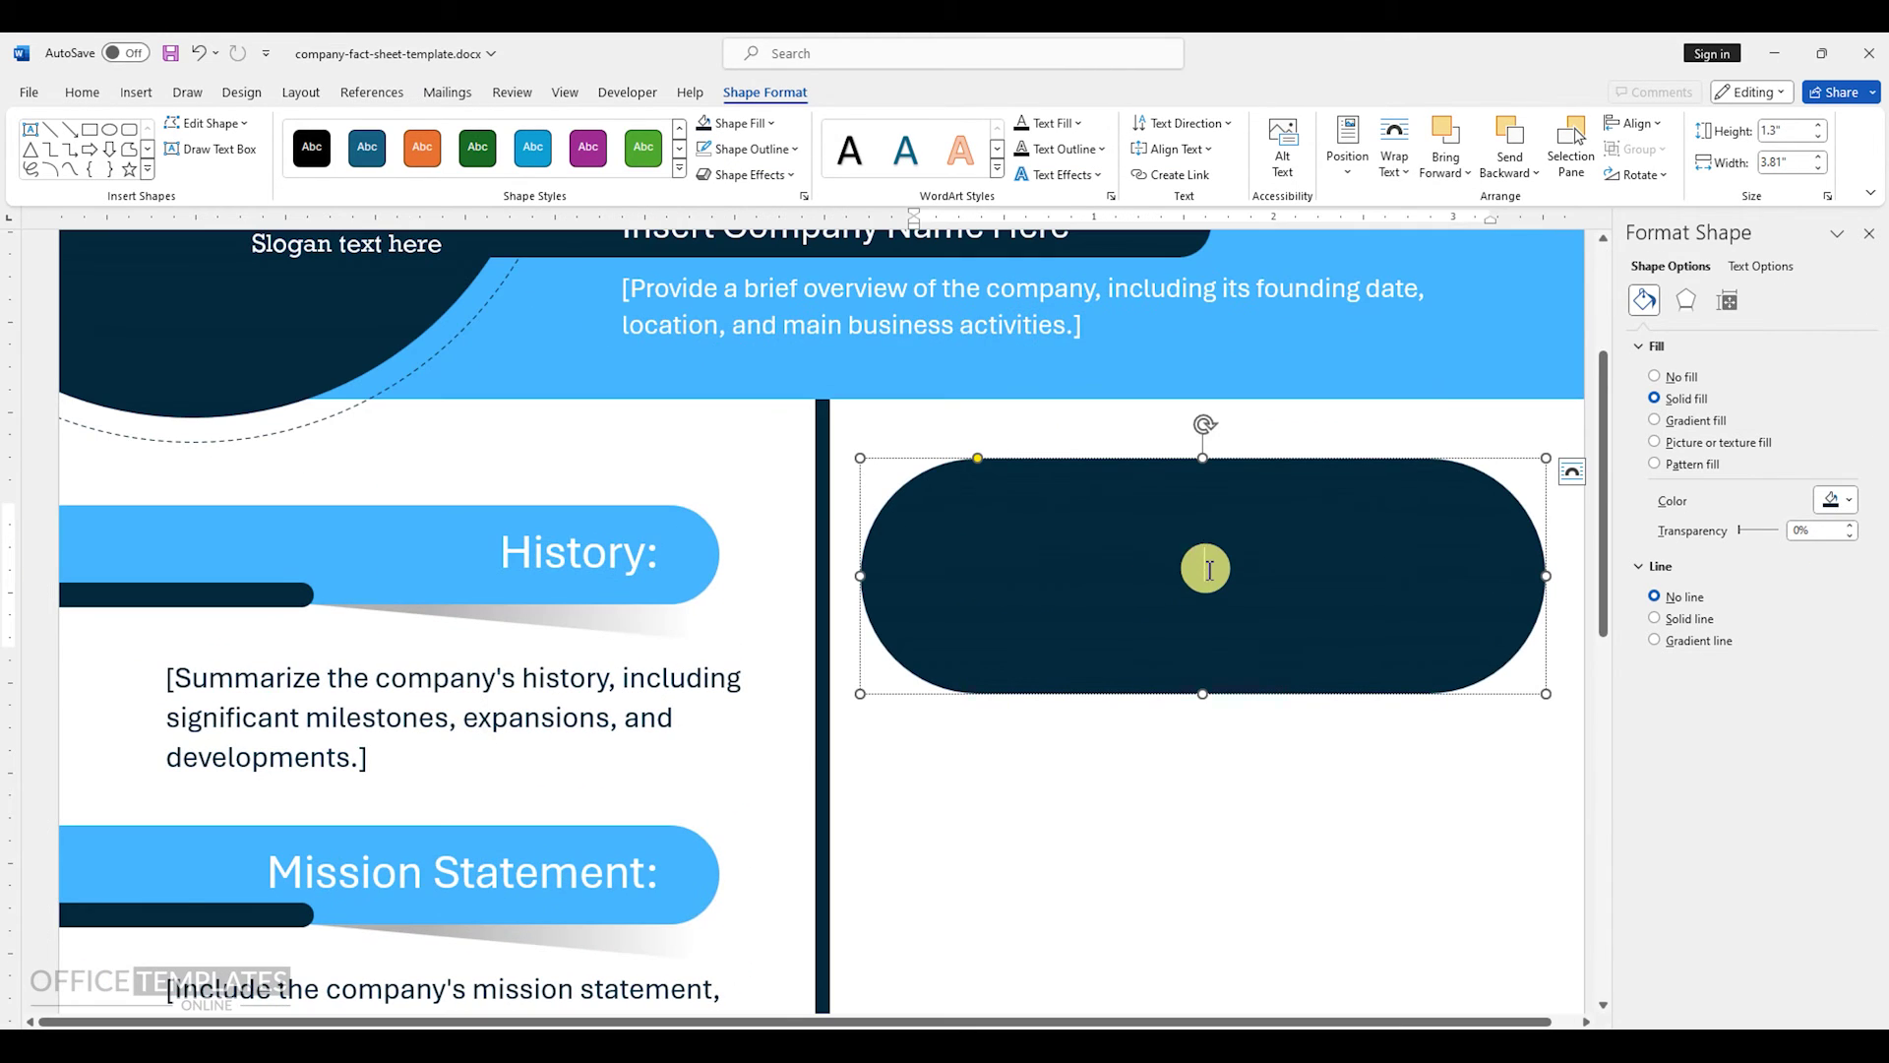
type("12")
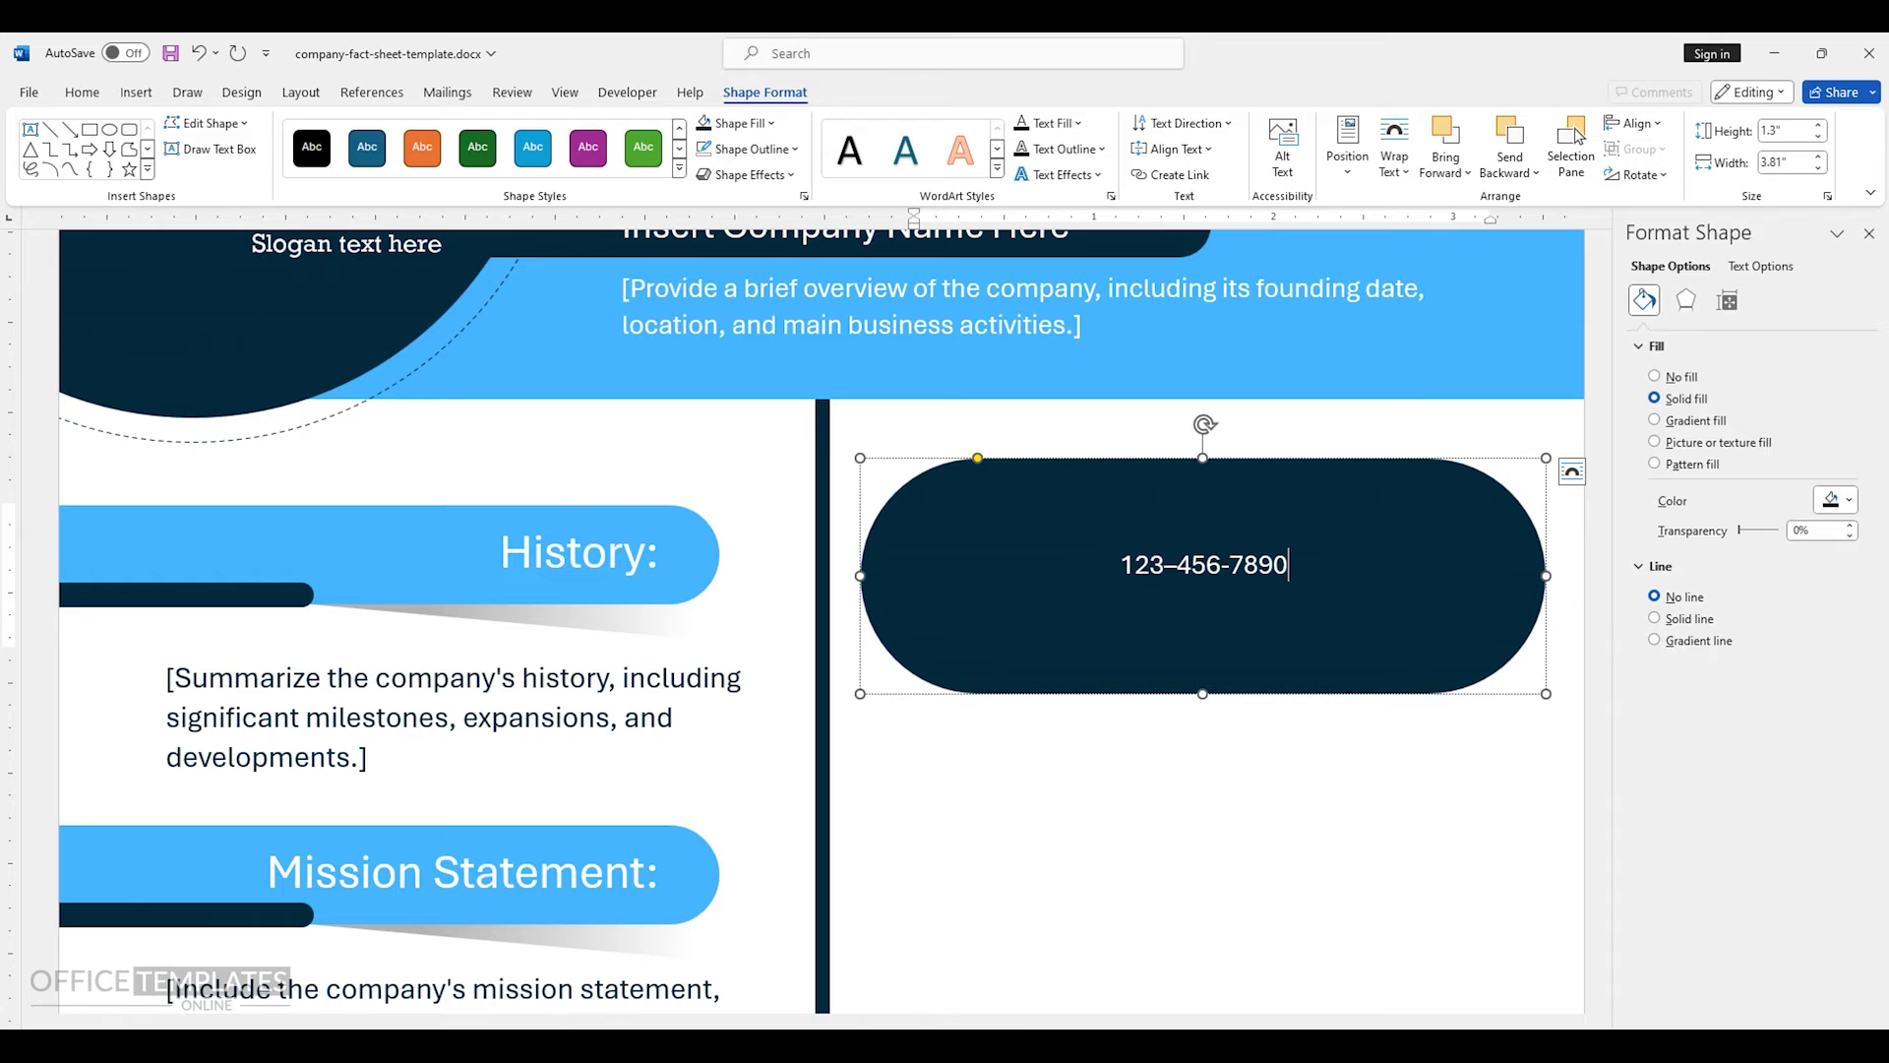
type("3–456-7890")
key("Return")
type("[Provide contact details for inquiries or further information about the company.]")
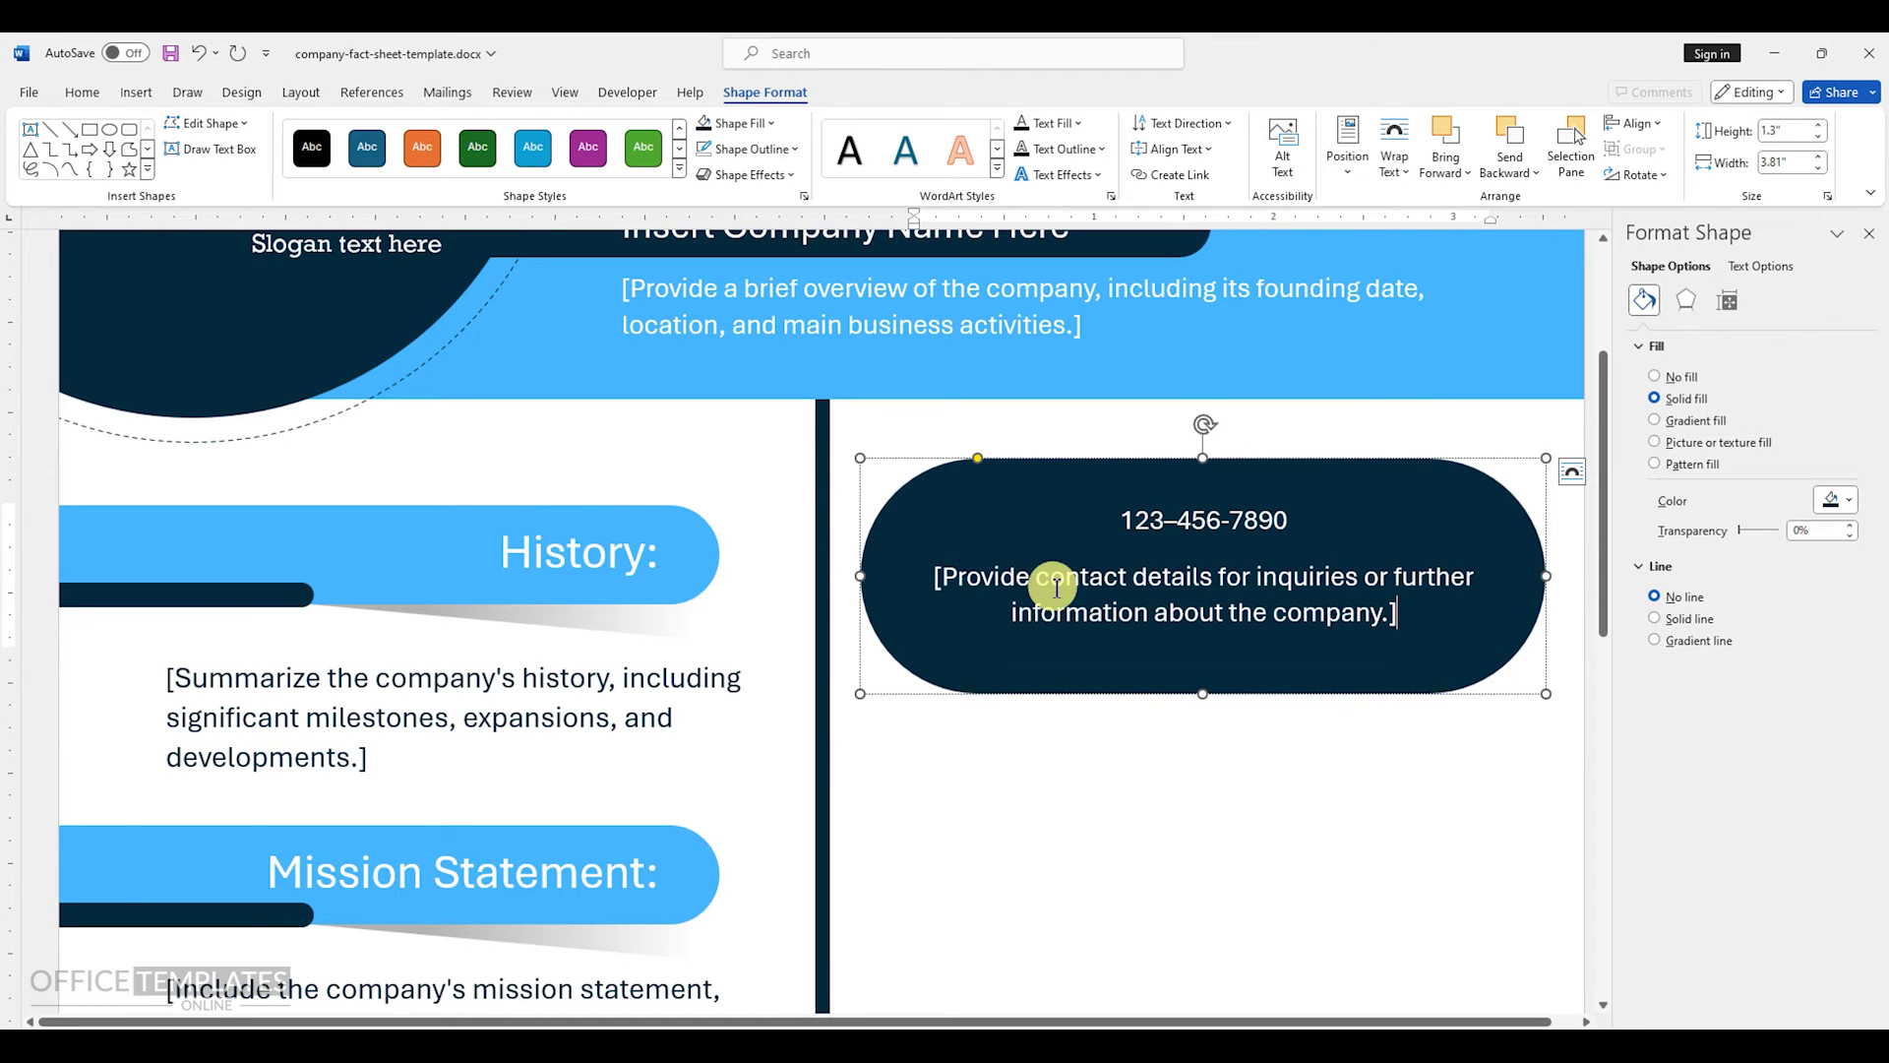
- Set the phone number to 20 pt and remove the space after its paragraph
left_click(83, 91)
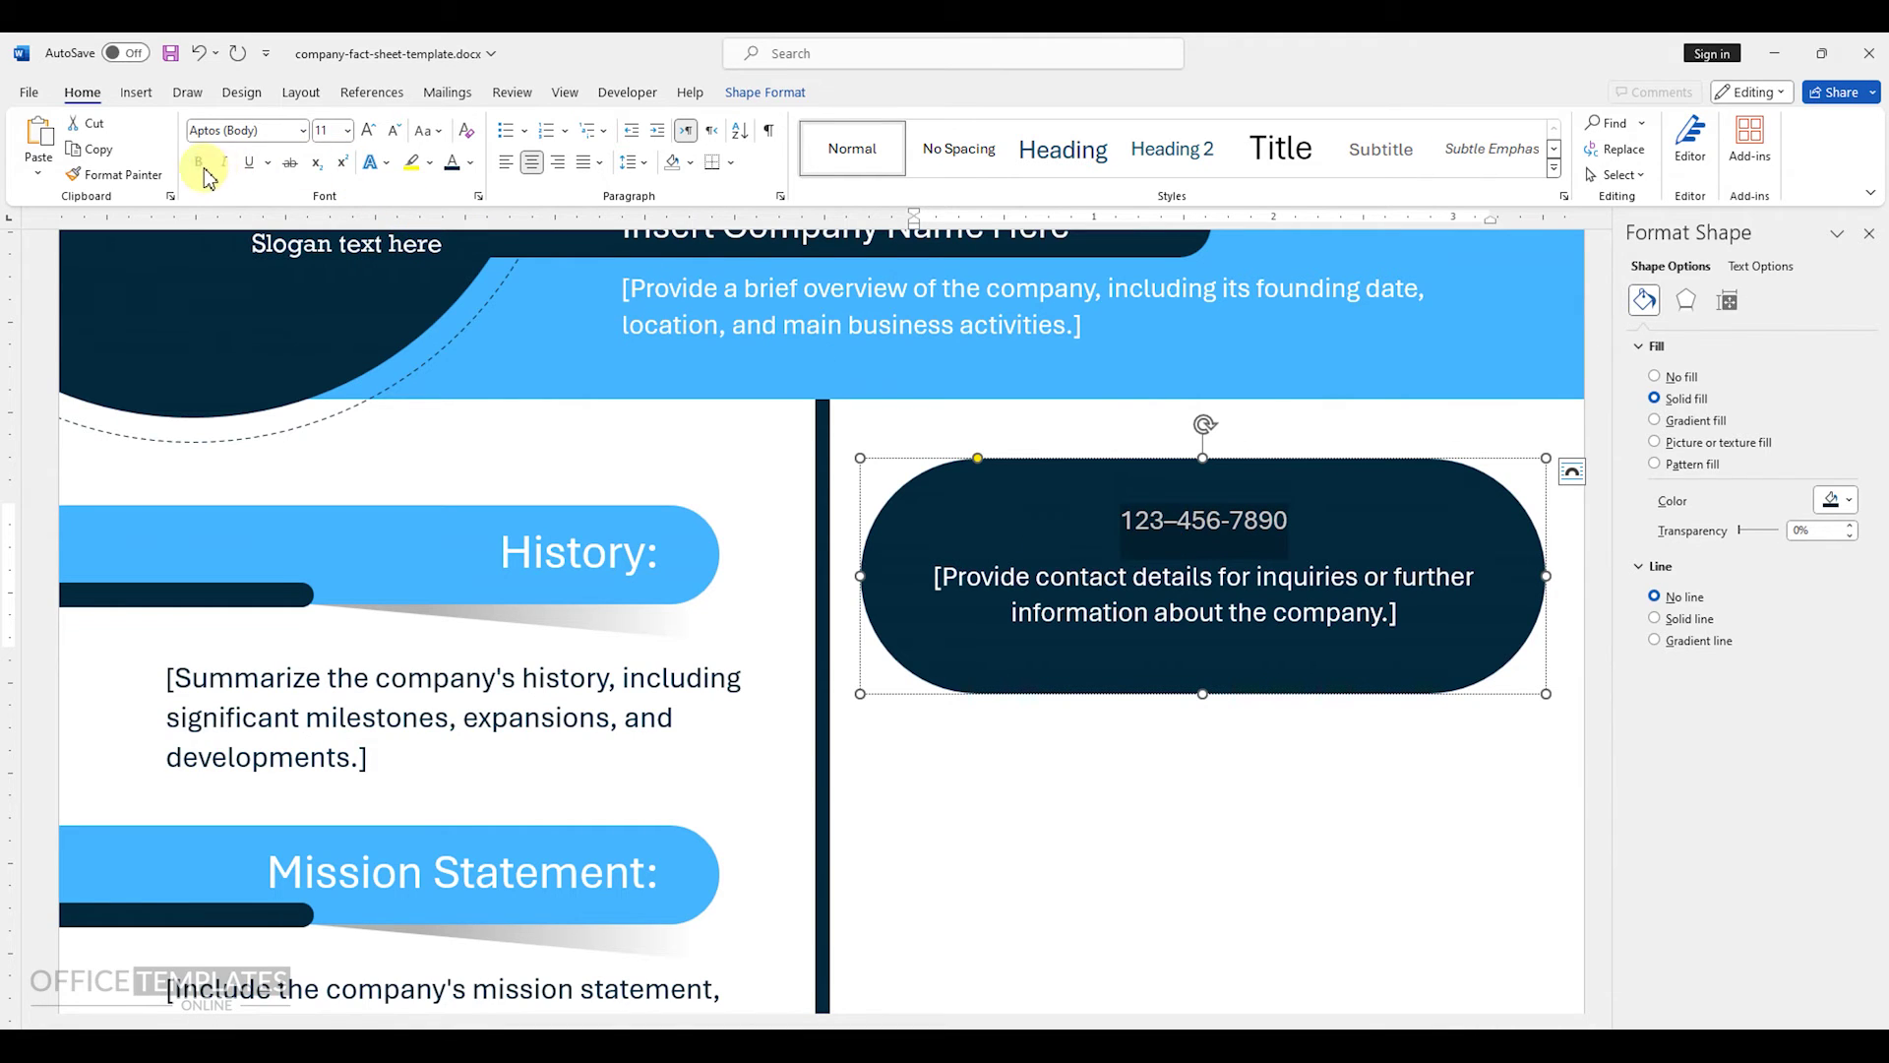
left_click(343, 135)
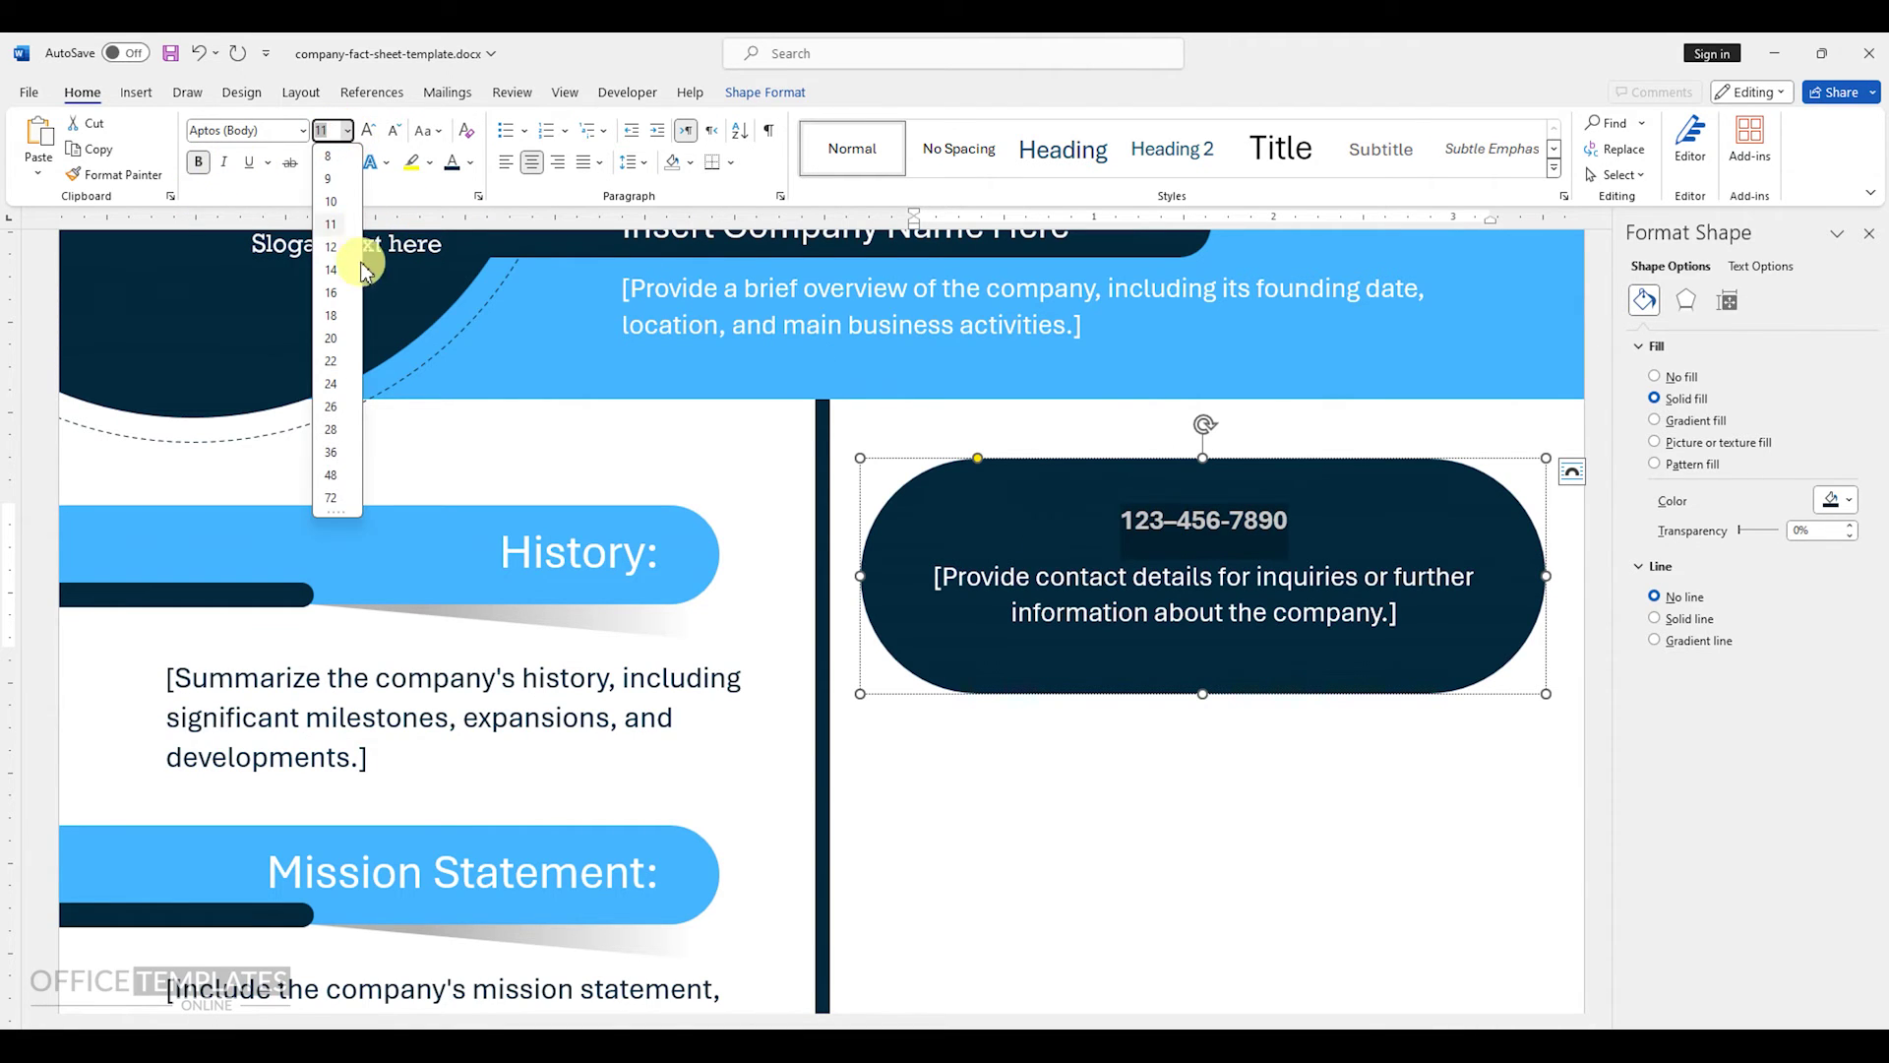
left_click(338, 357)
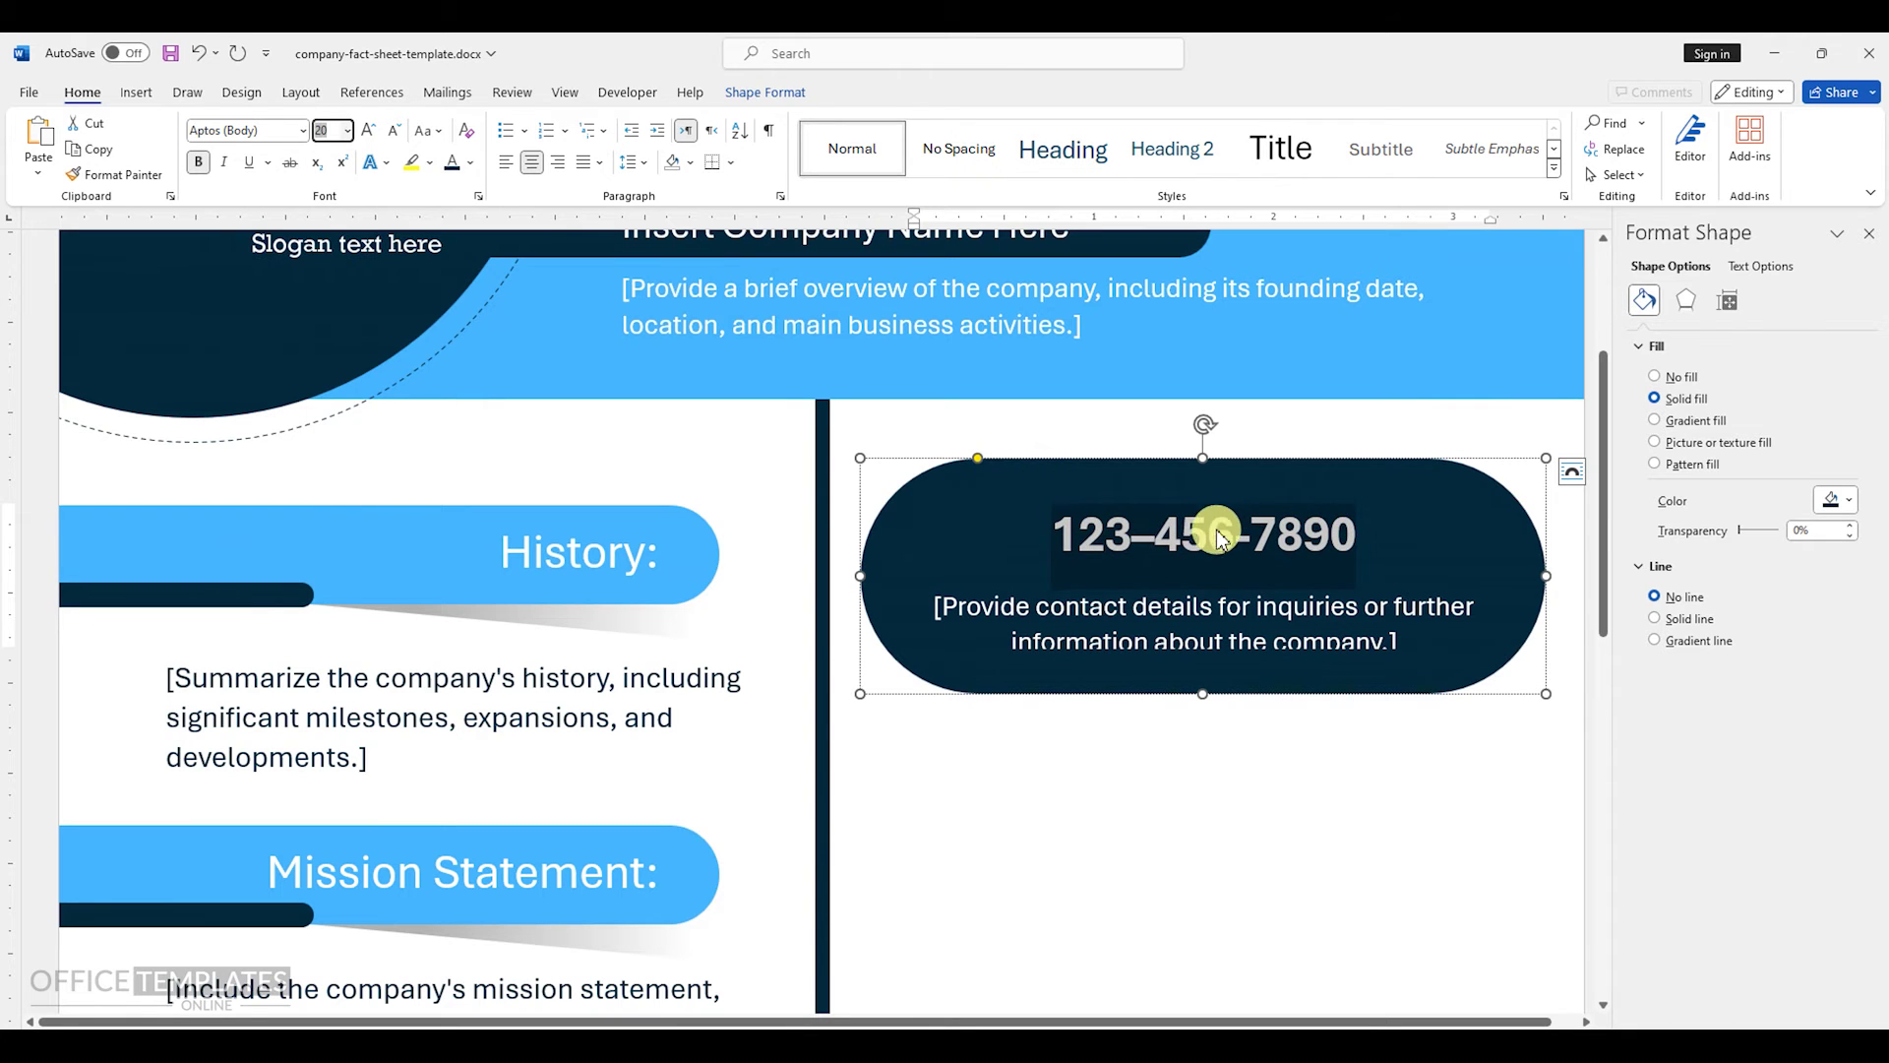
left_click(633, 161)
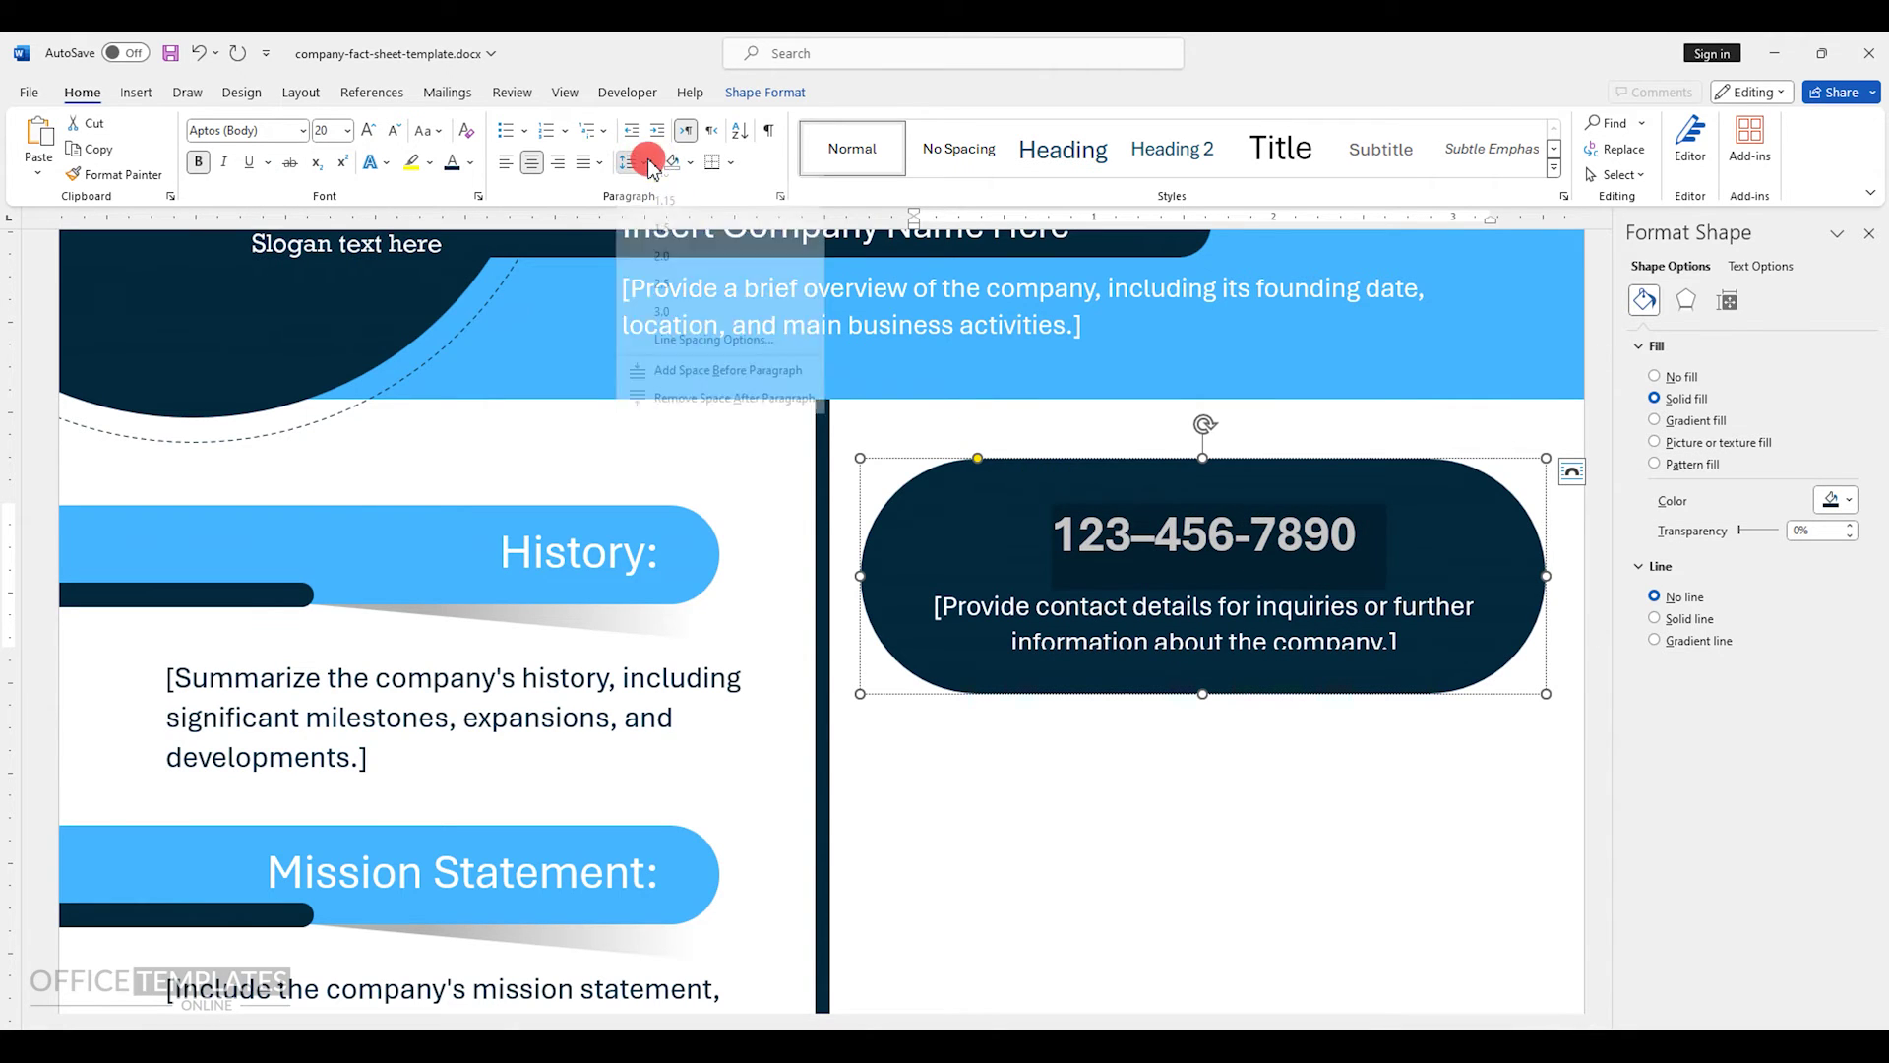
left_click(686, 414)
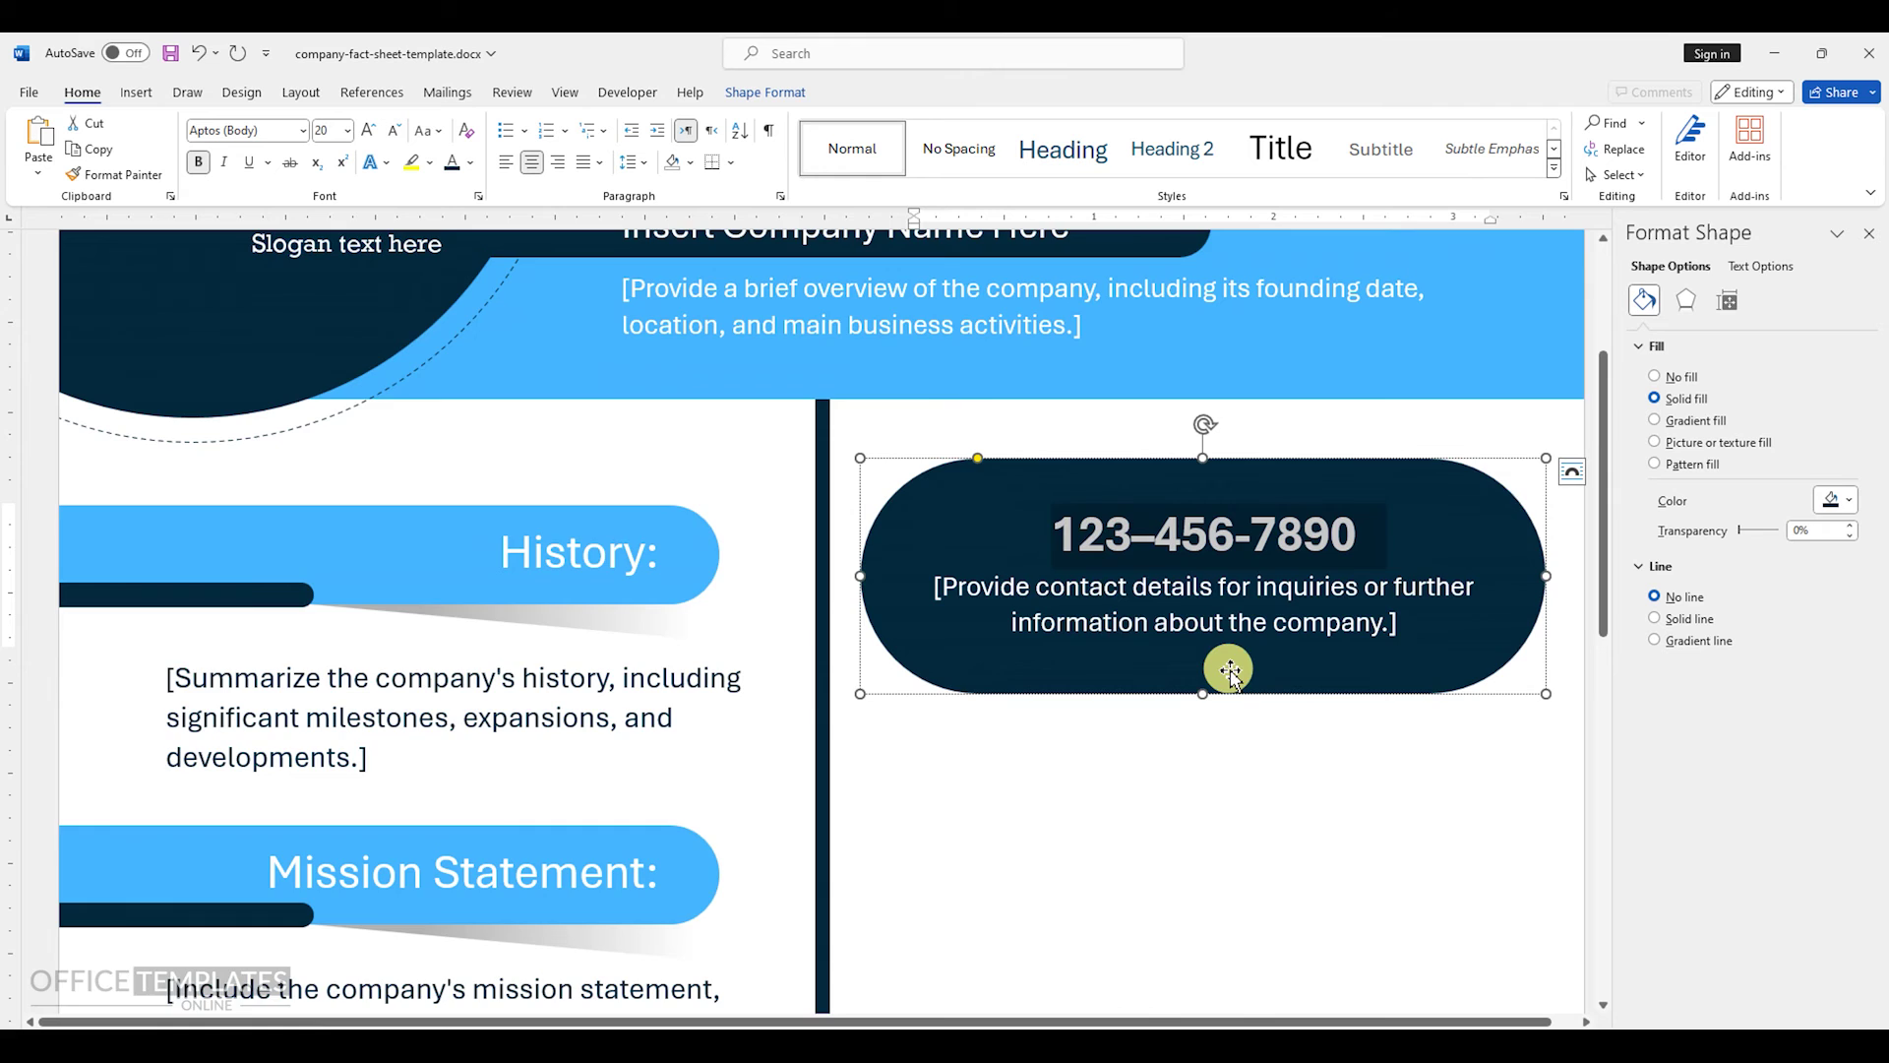
- Make the contact pill slightly shorter
scroll(1144, 630, "down", 3, "ctrl")
scroll(1037, 572, "down", 1, "ctrl")
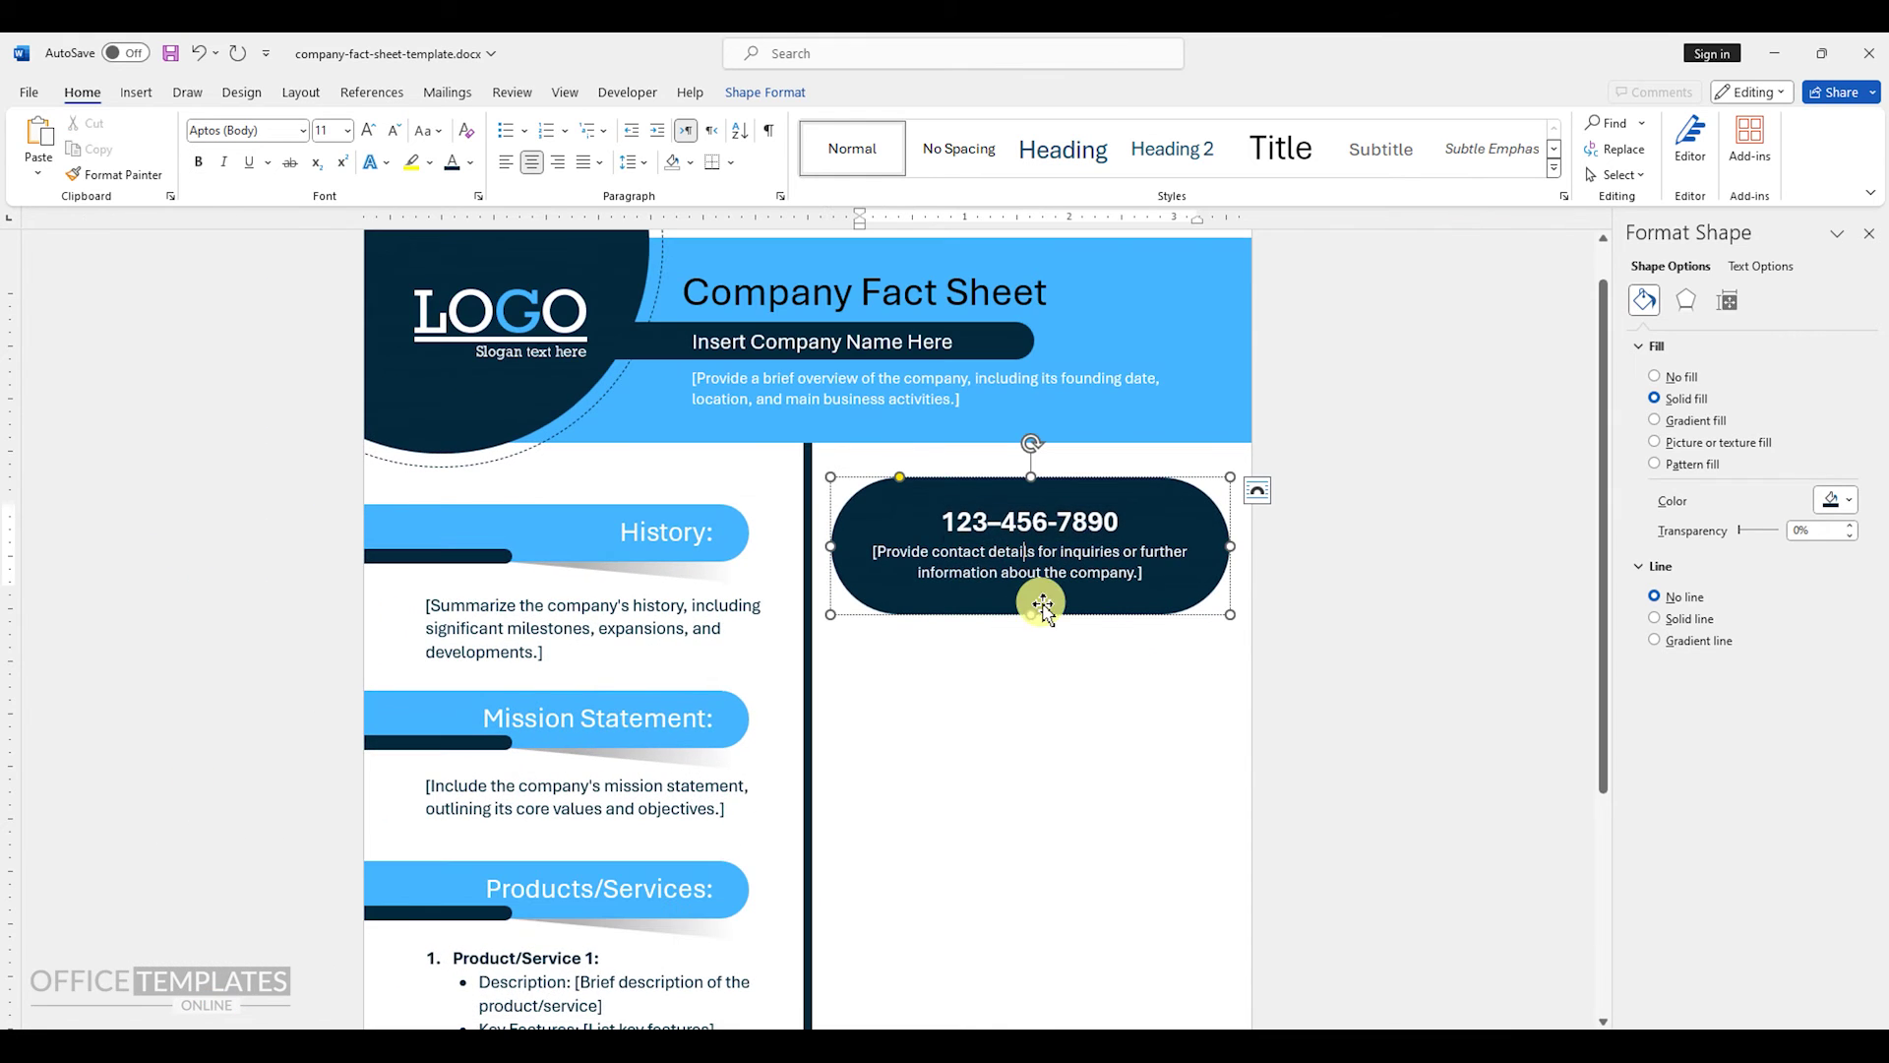
left_click_drag(1033, 613, 1035, 602)
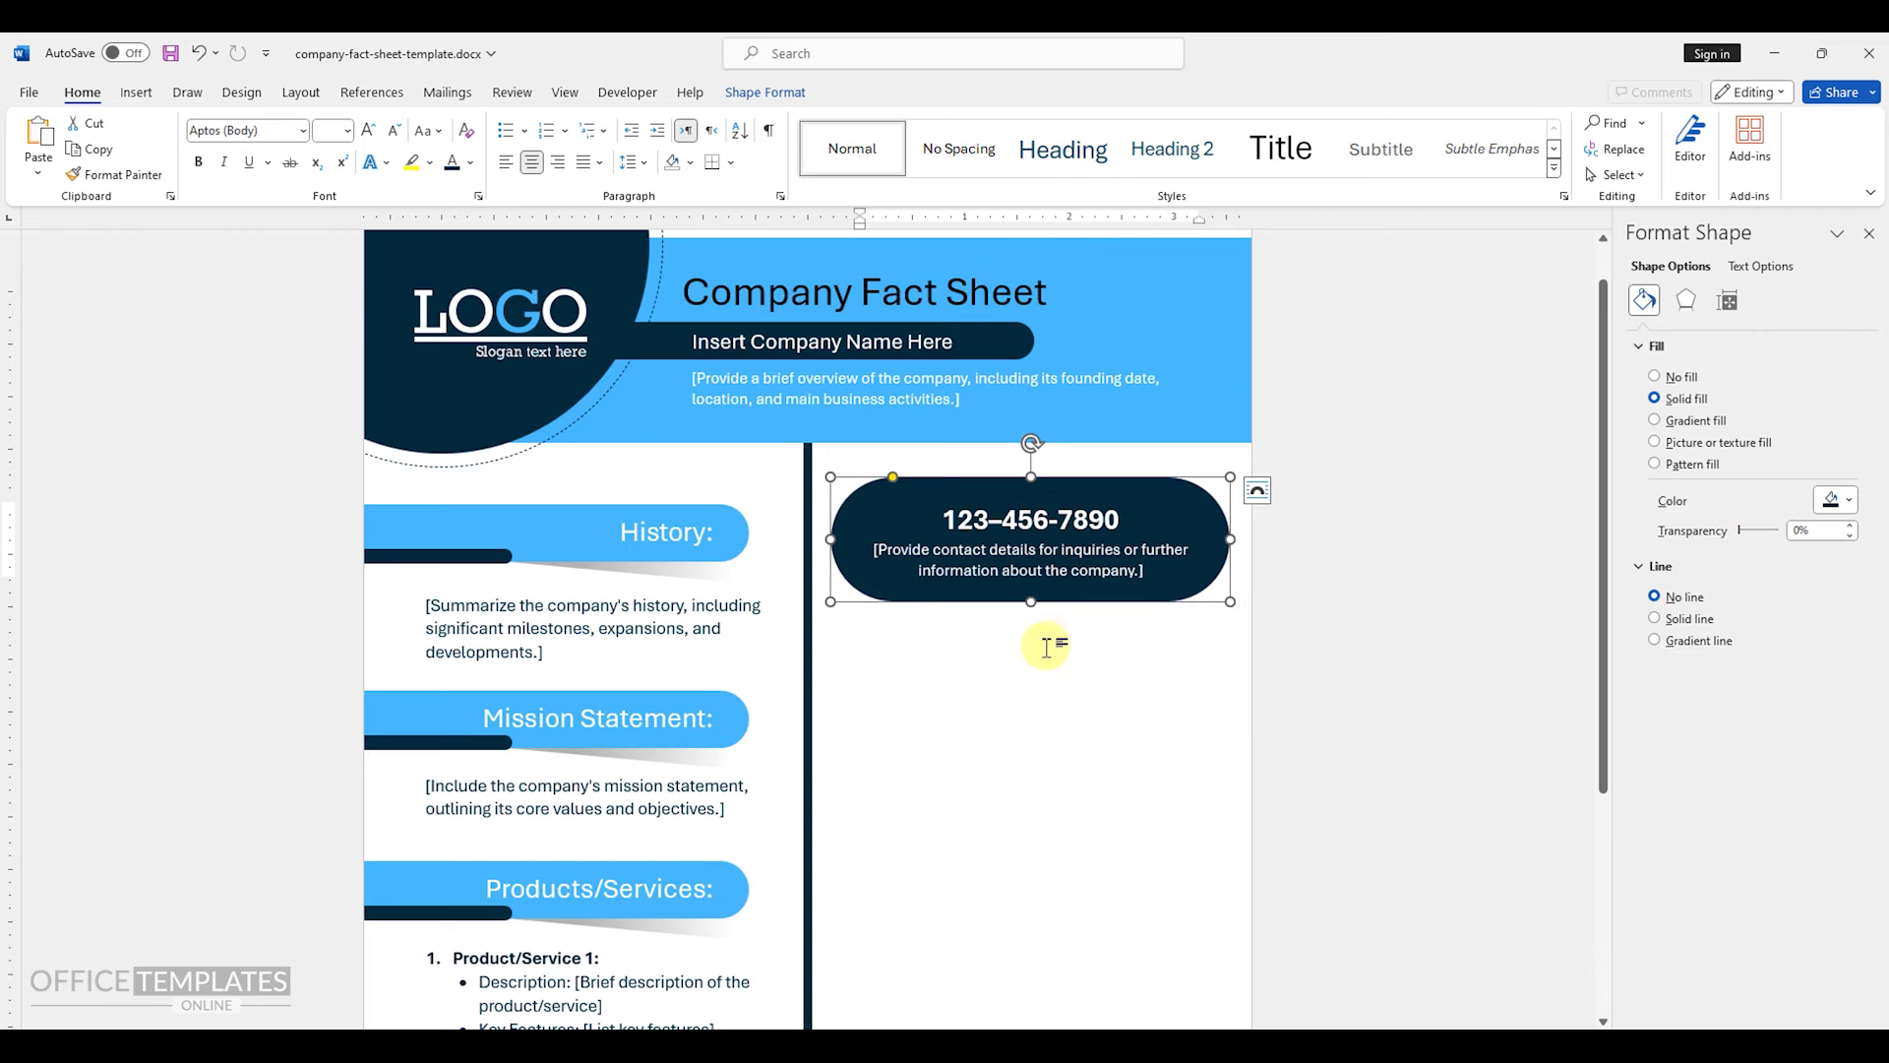
left_click(1080, 652)
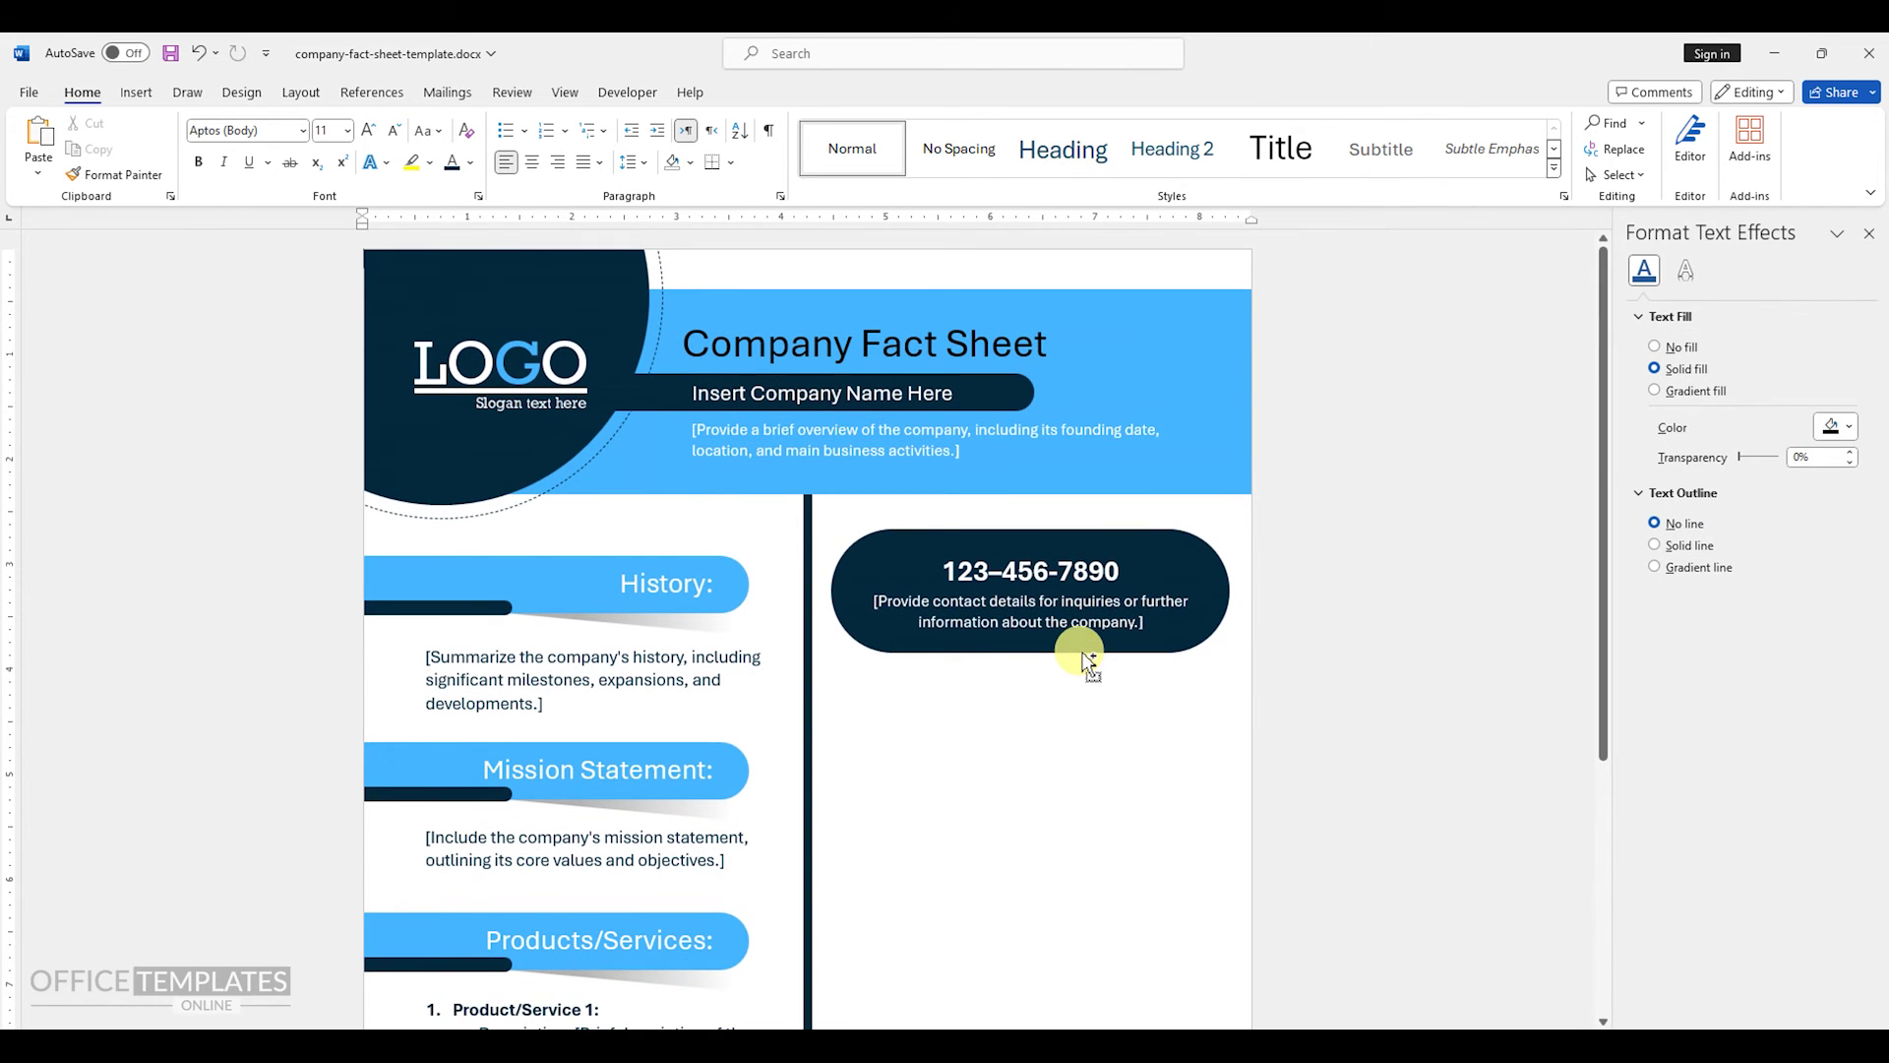
left_click(502, 569)
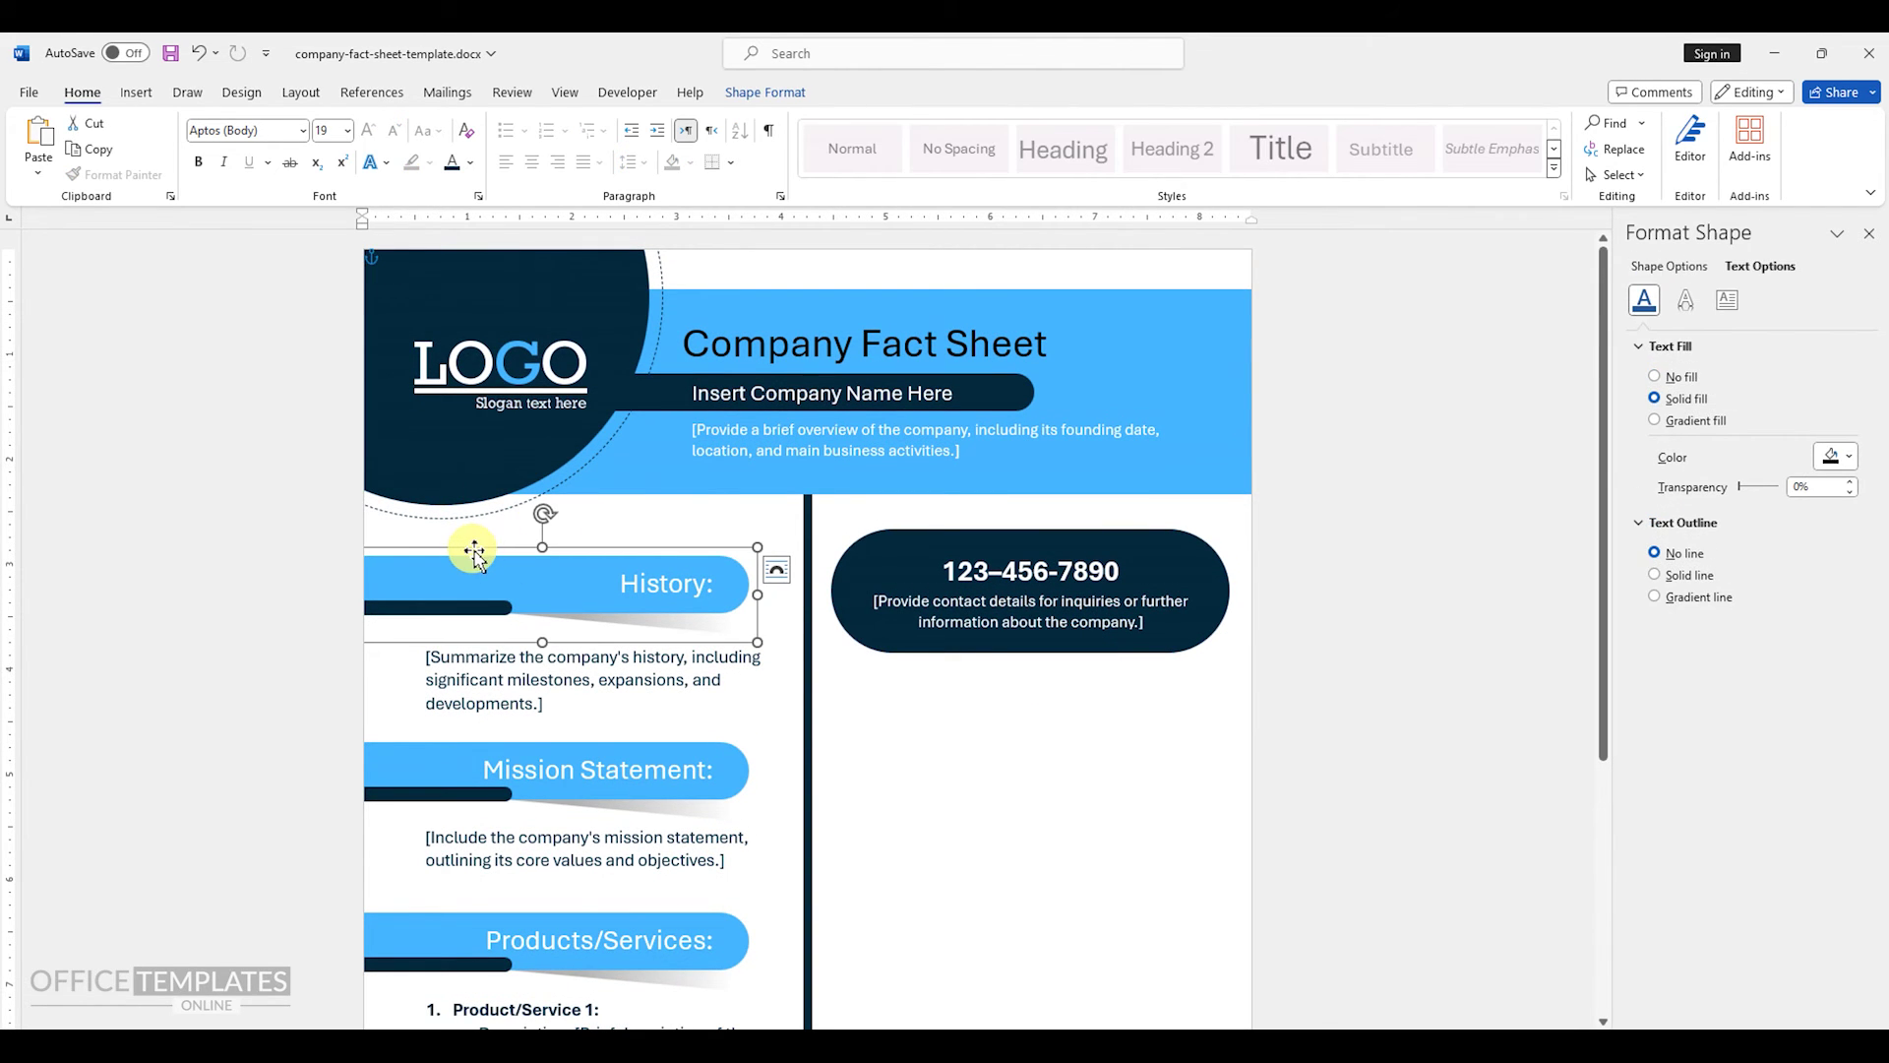
- Copy the History banner below the contact pill and delete the copy's dark bar
left_click_drag(476, 557, 913, 659)
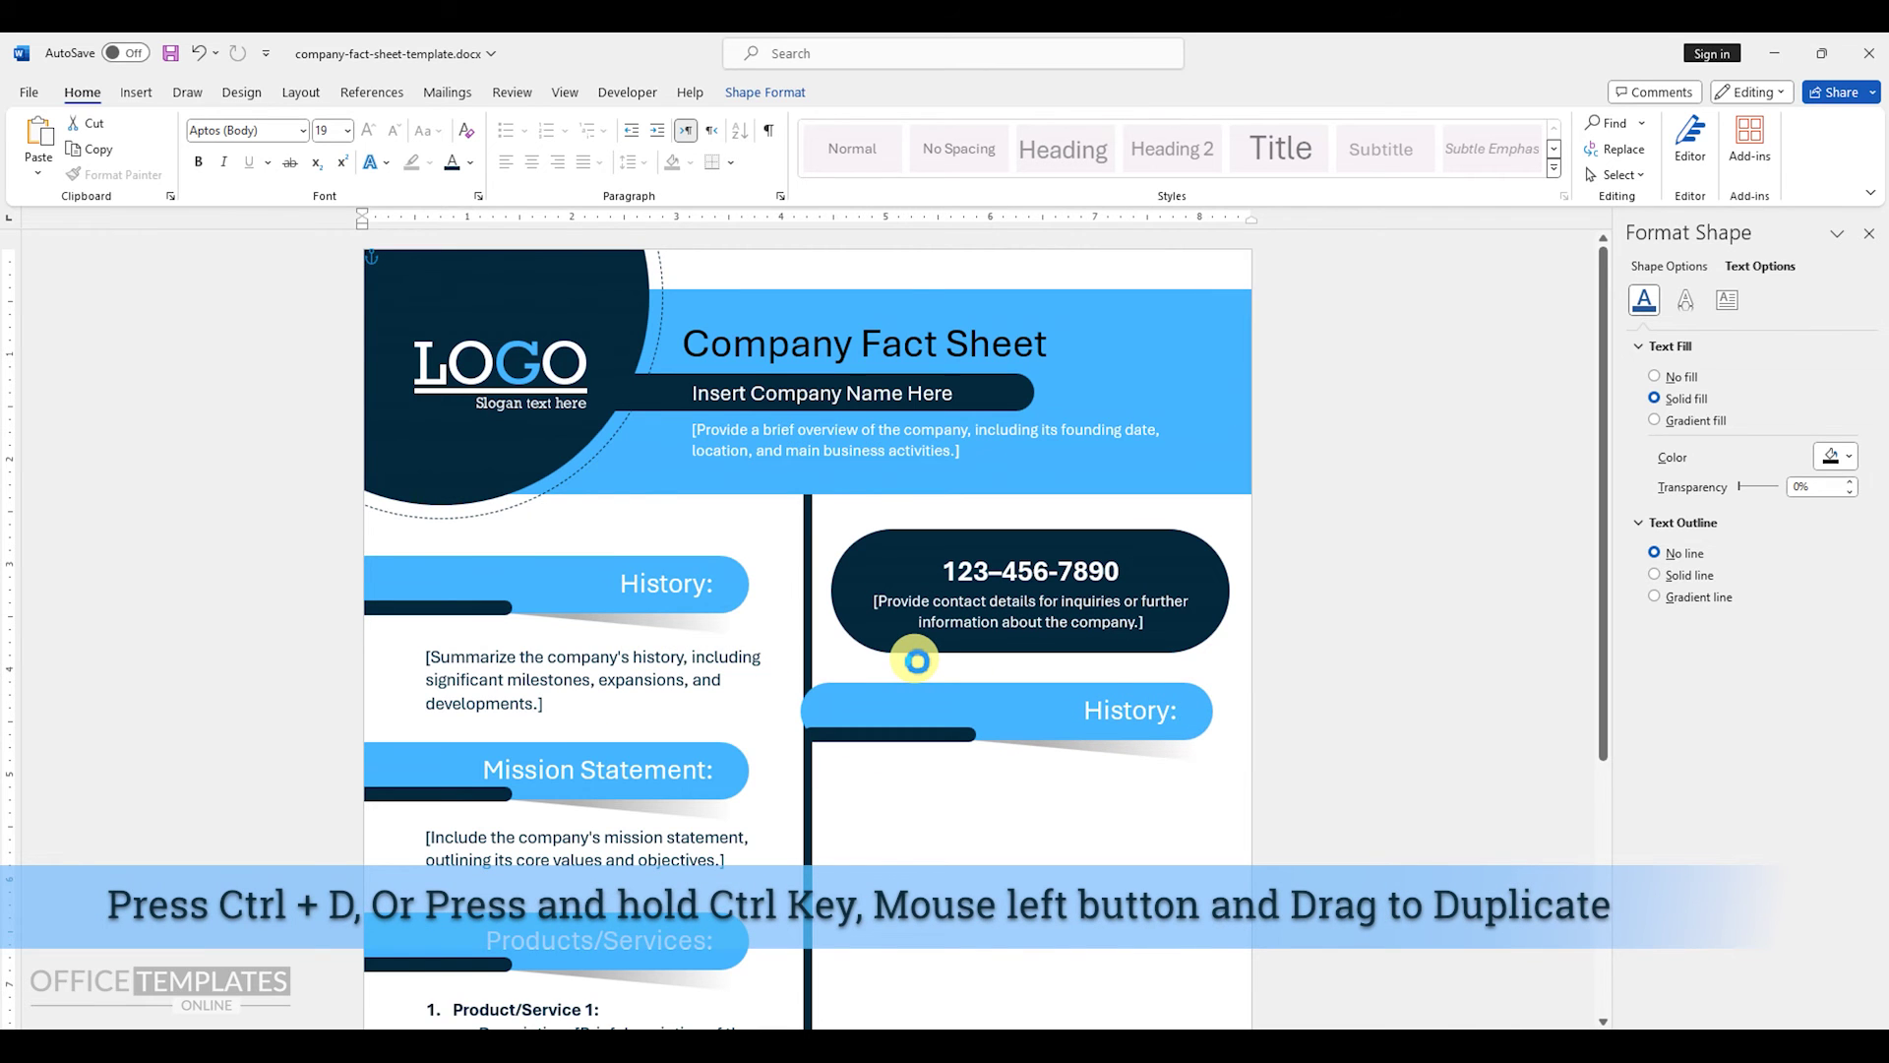
left_click(915, 736)
scroll(916, 738, "up", 4)
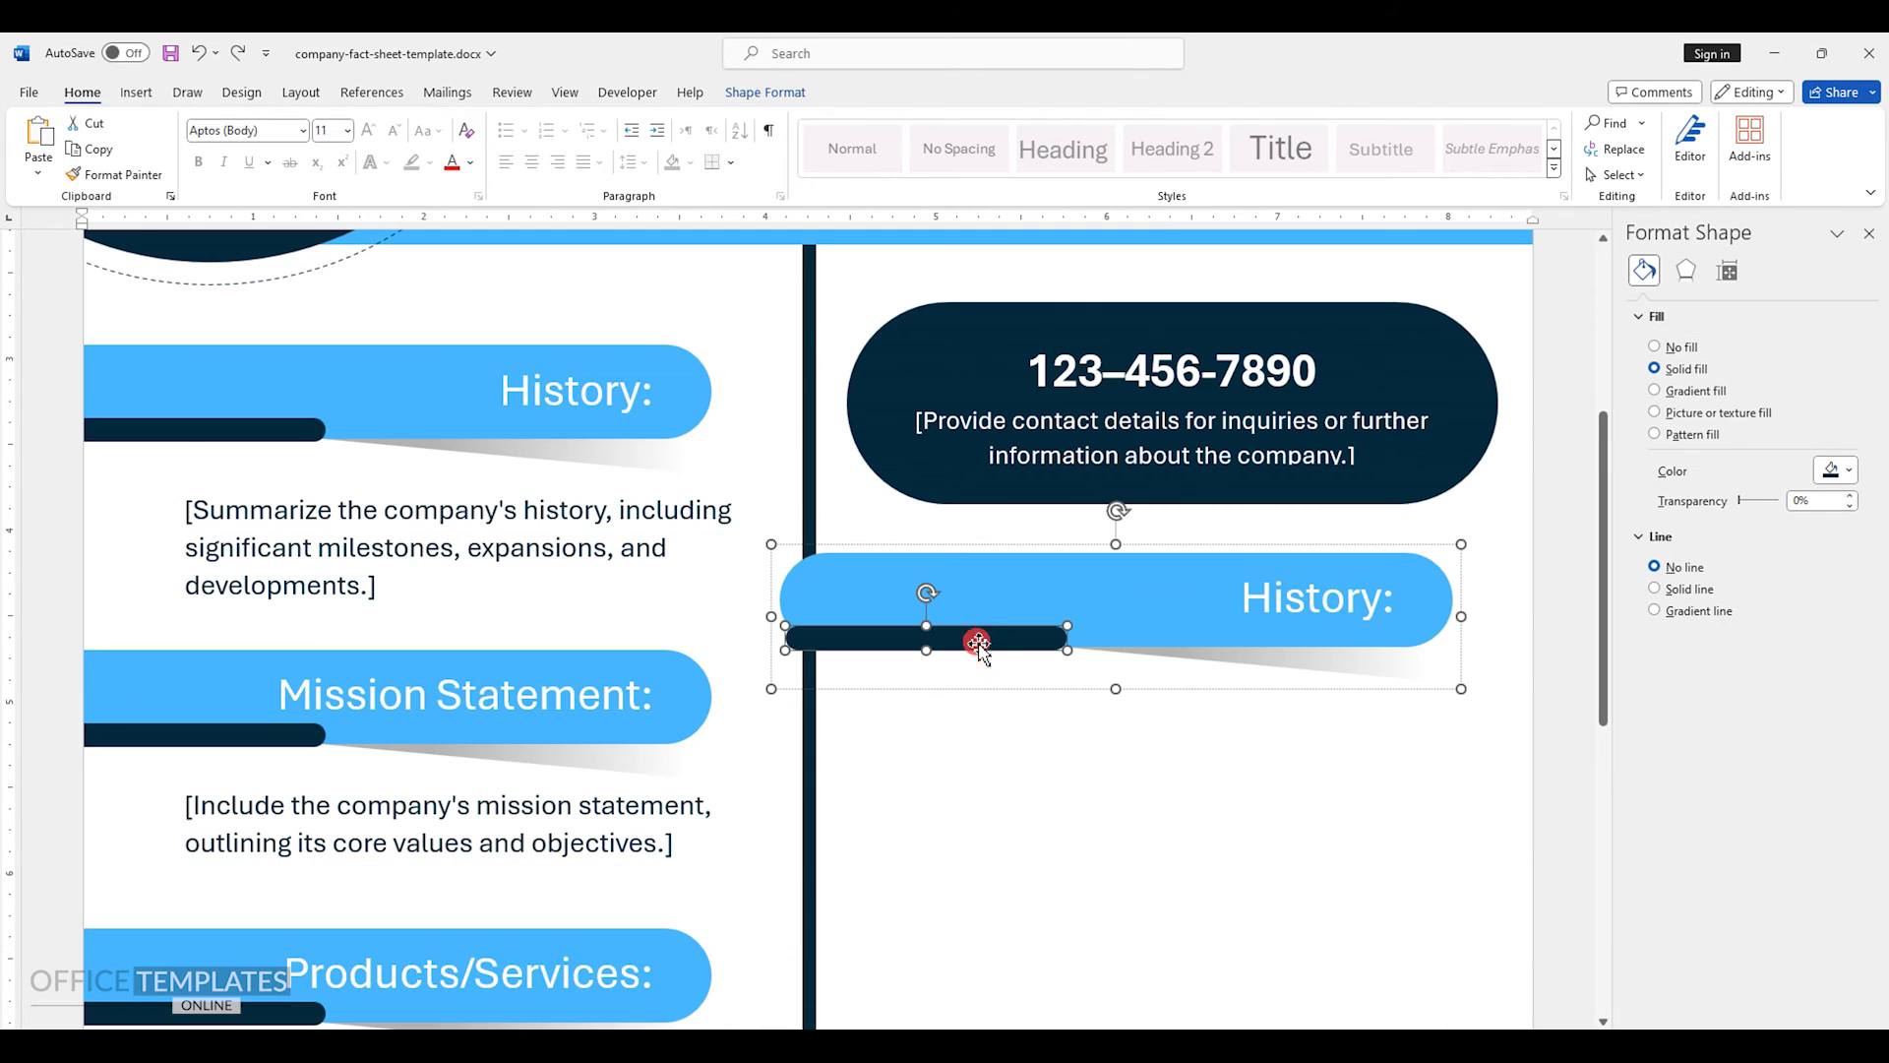
key("Delete")
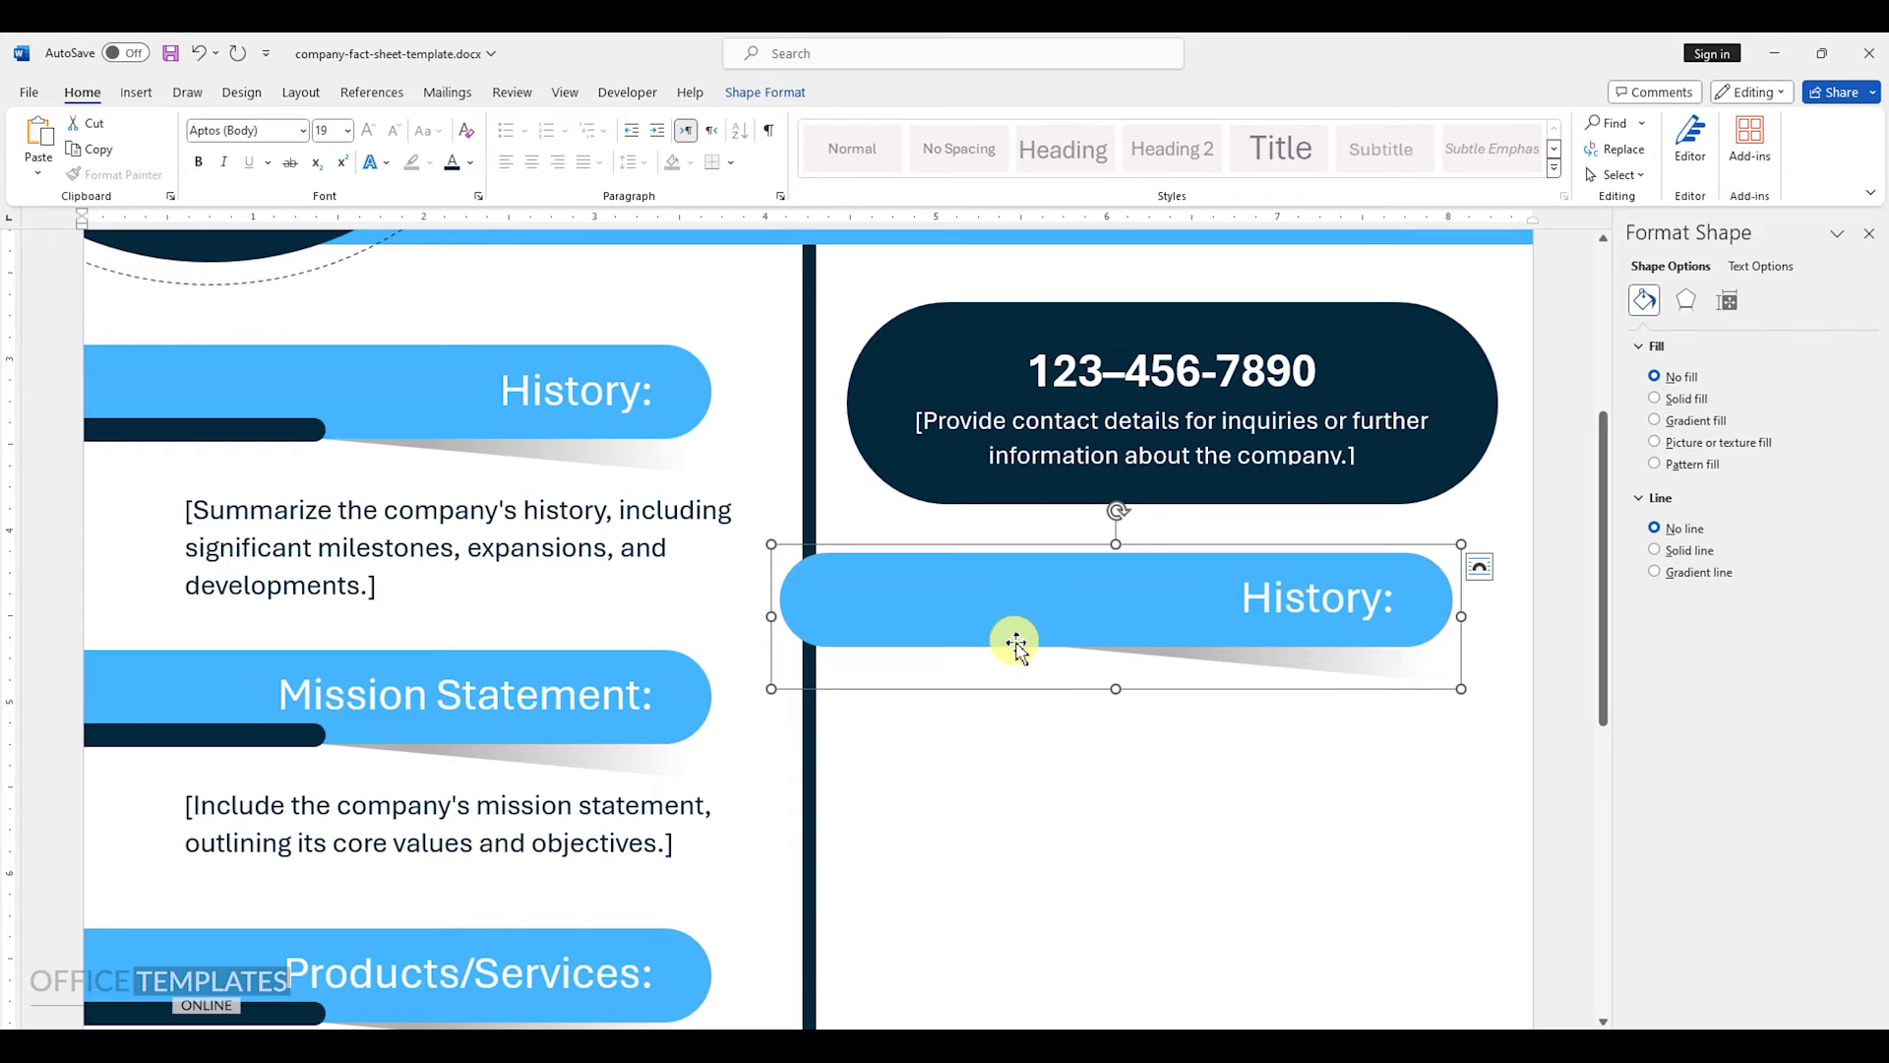
- Use Edit Points to delete the banner's rounded left point and straighten its left edge
left_click(837, 558)
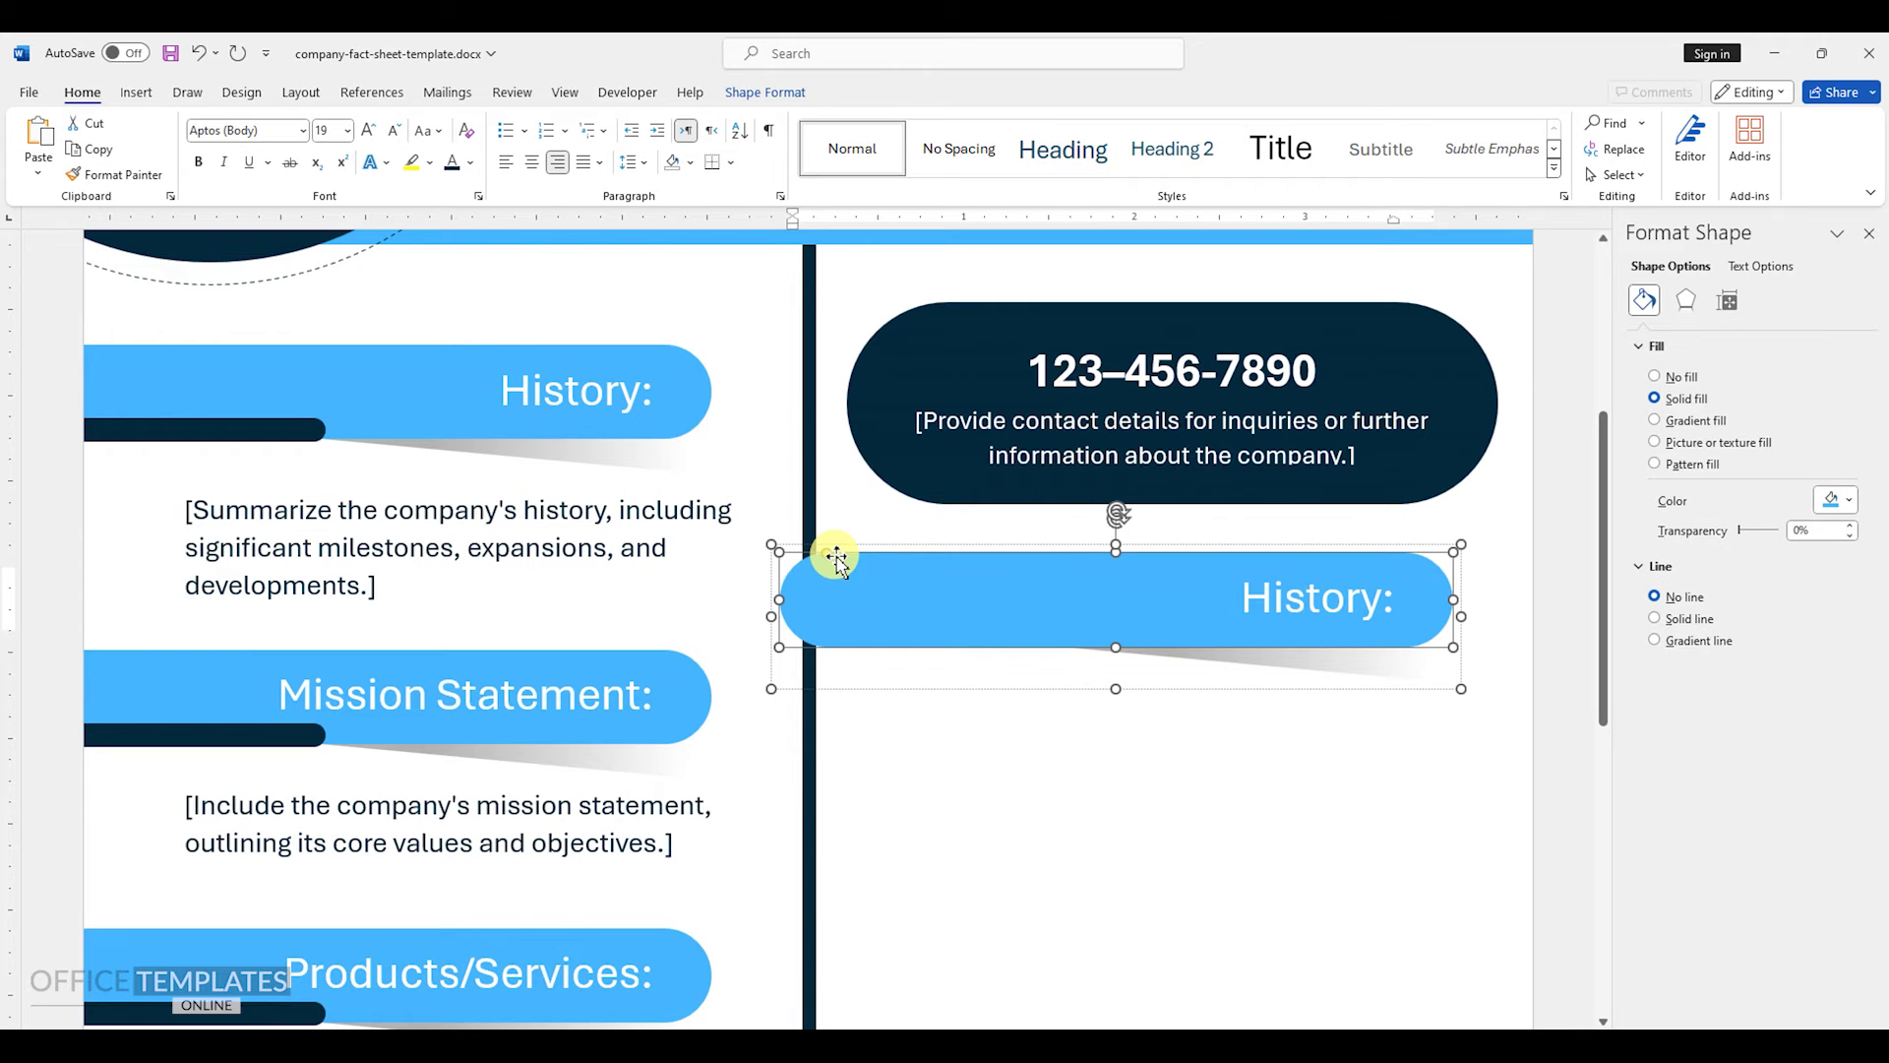
right_click(837, 558)
left_click(895, 713)
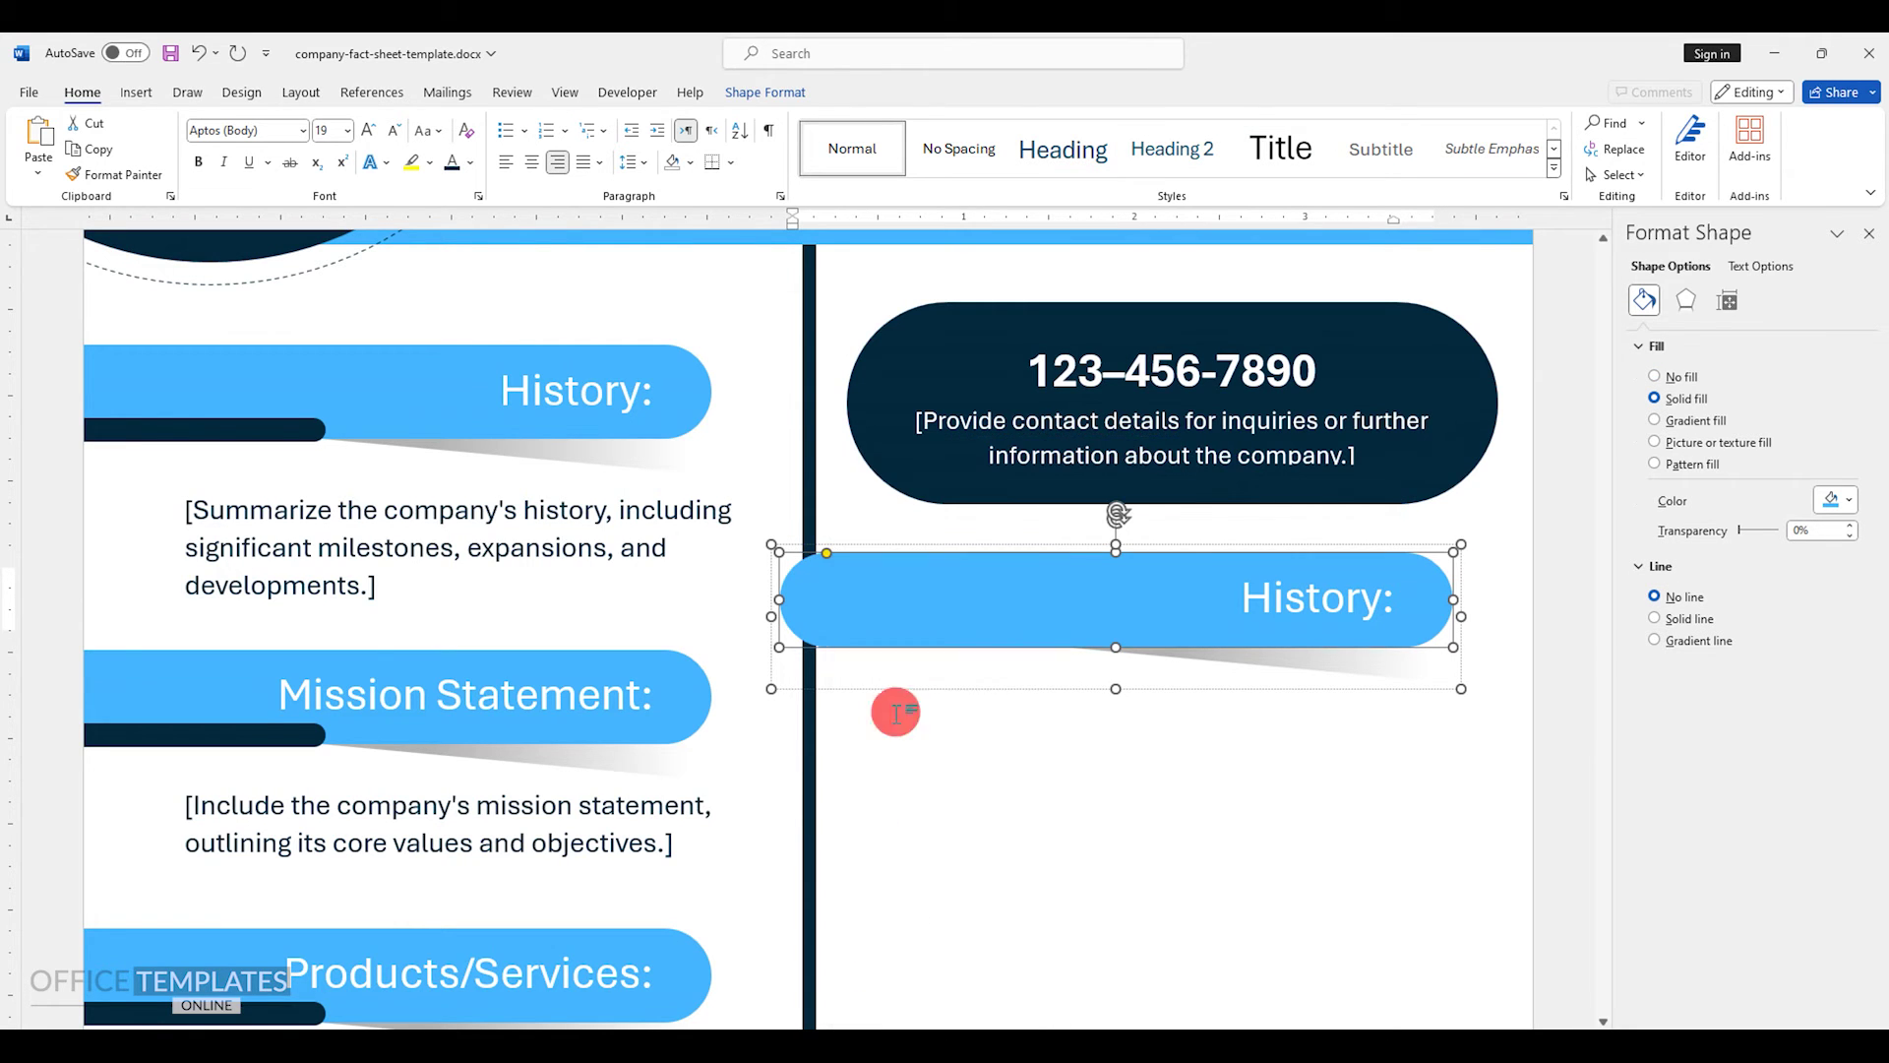
left_click(824, 612)
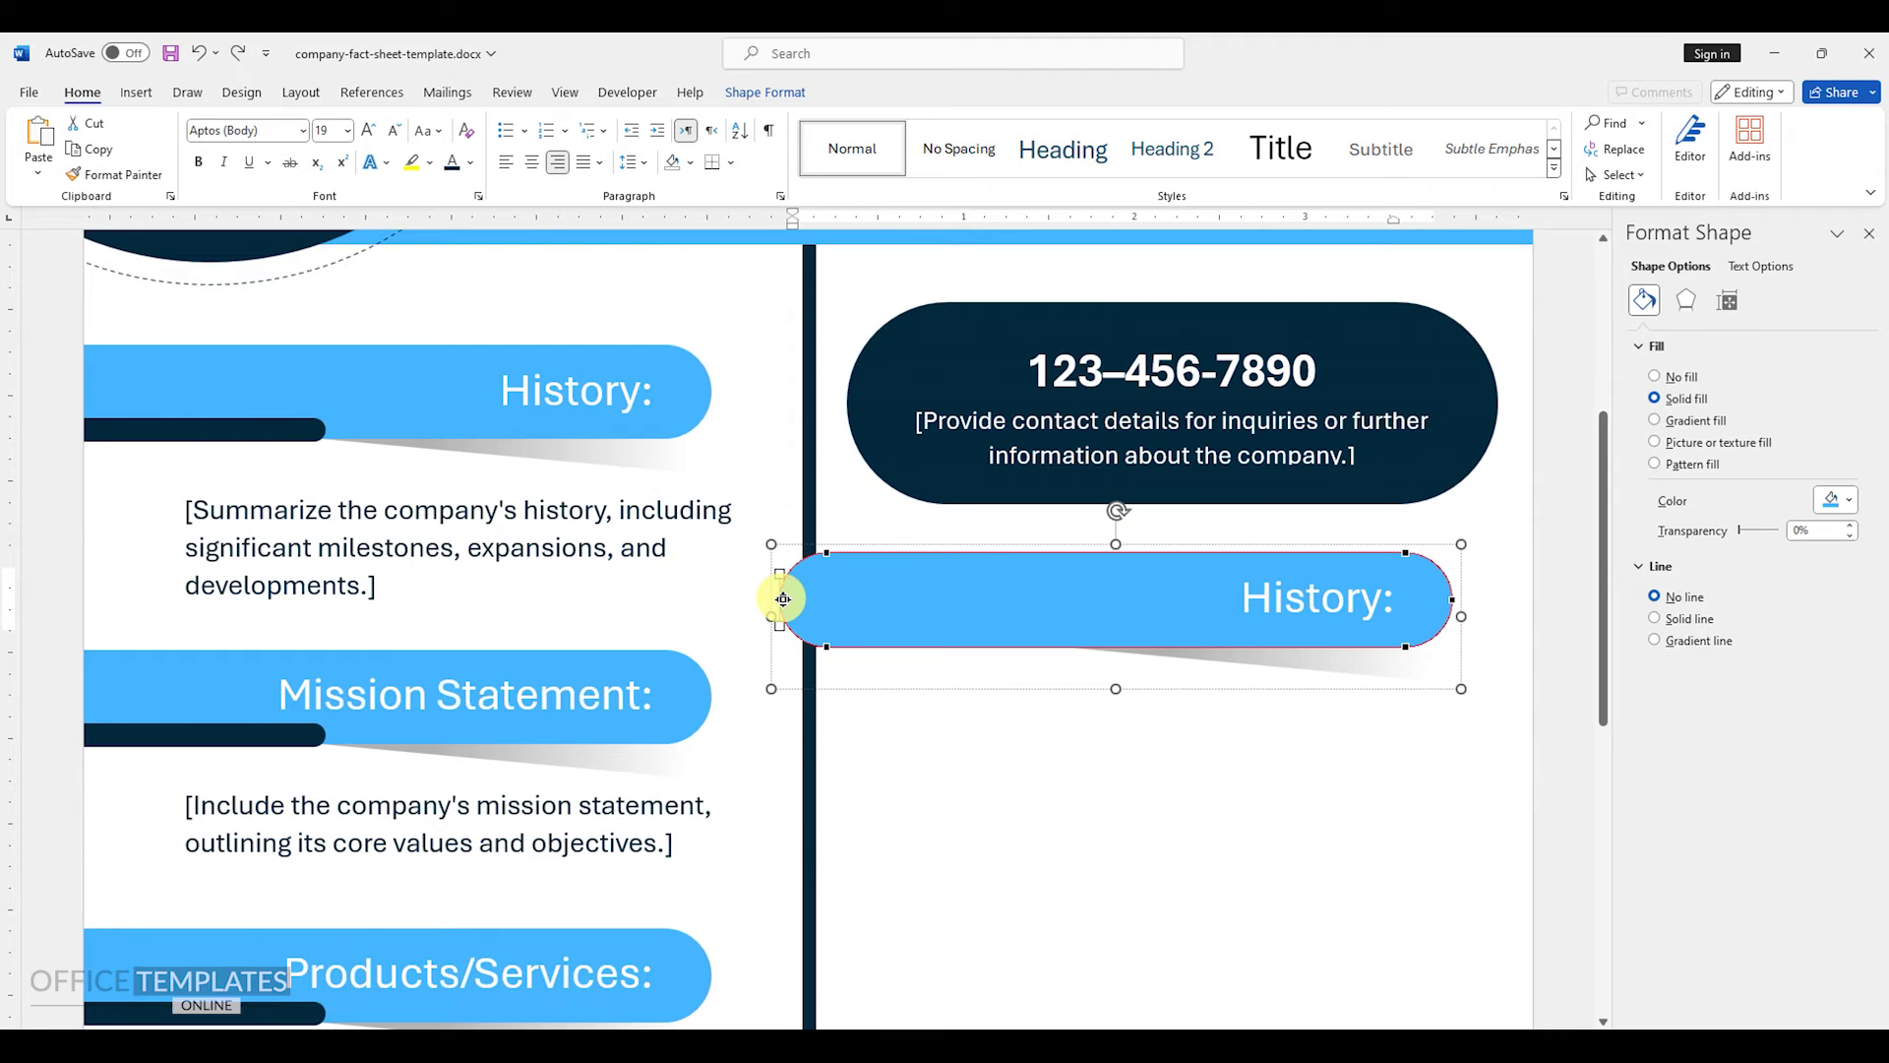
right_click(782, 598)
left_click(831, 640)
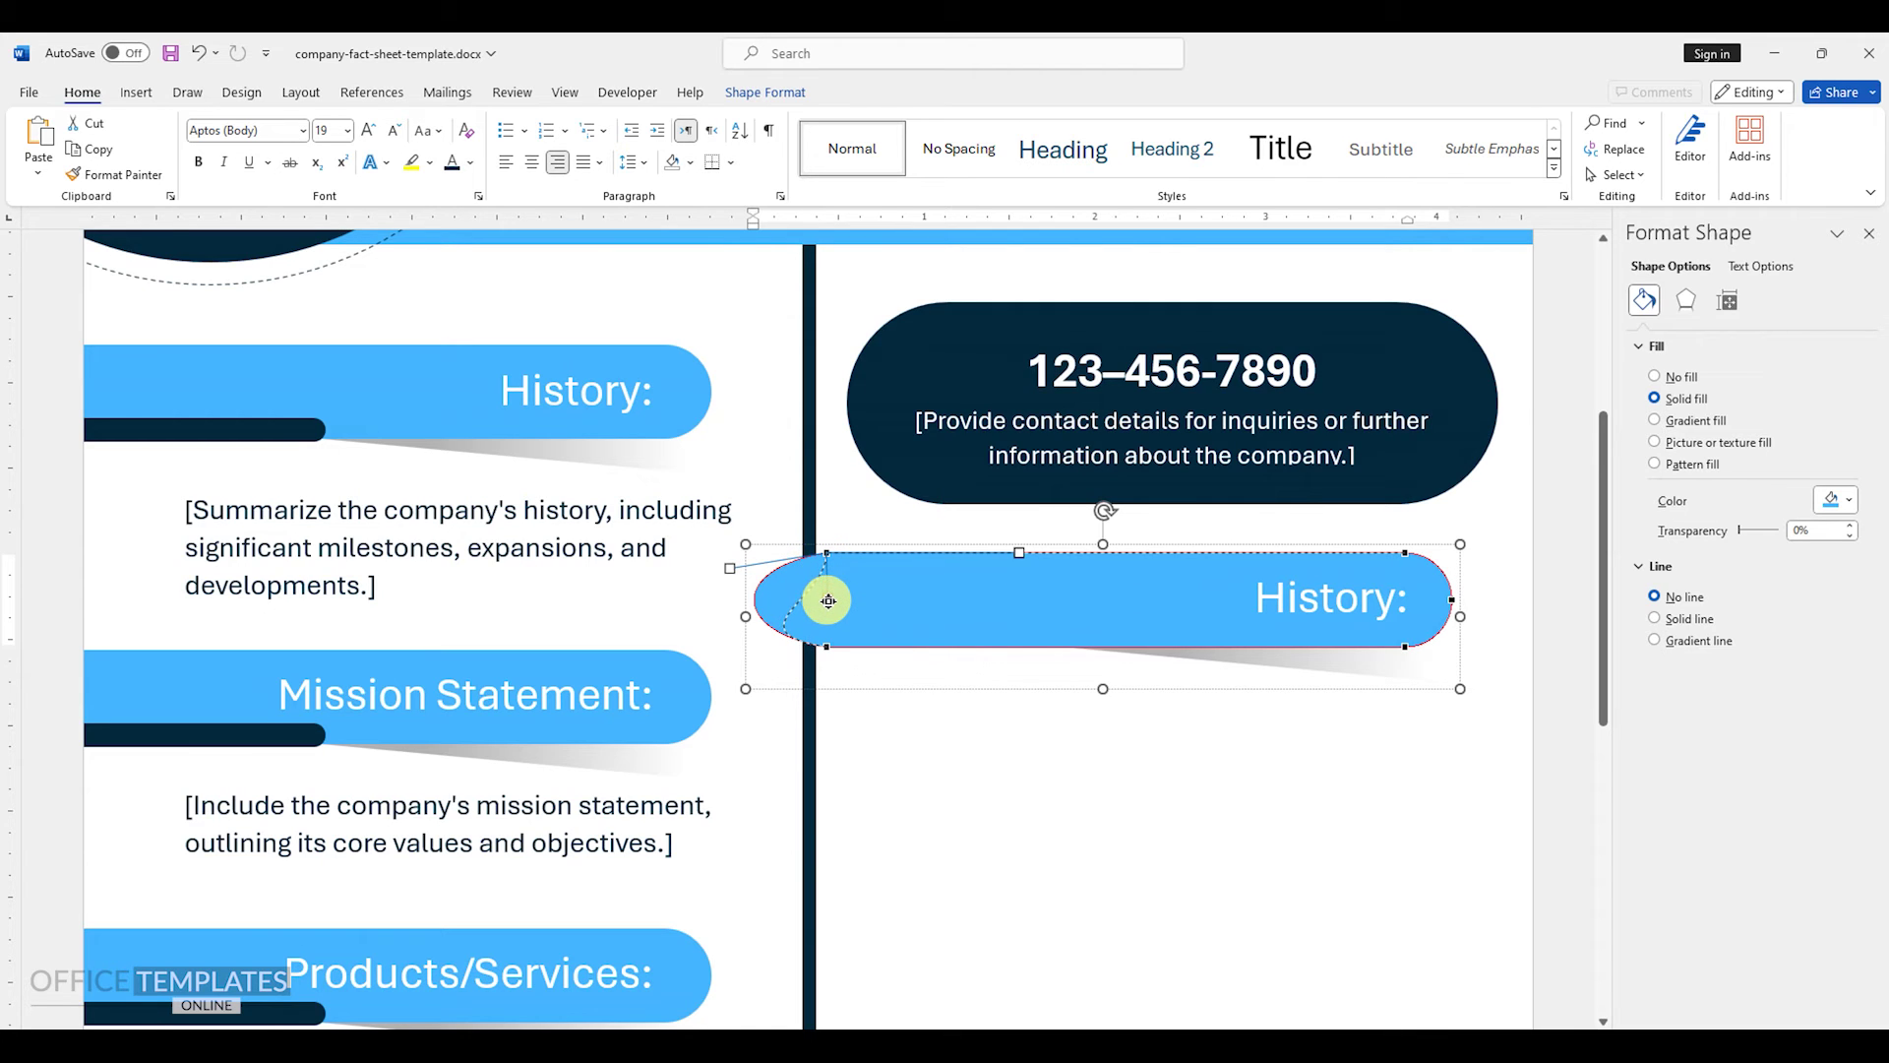
left_click_drag(827, 604, 804, 646)
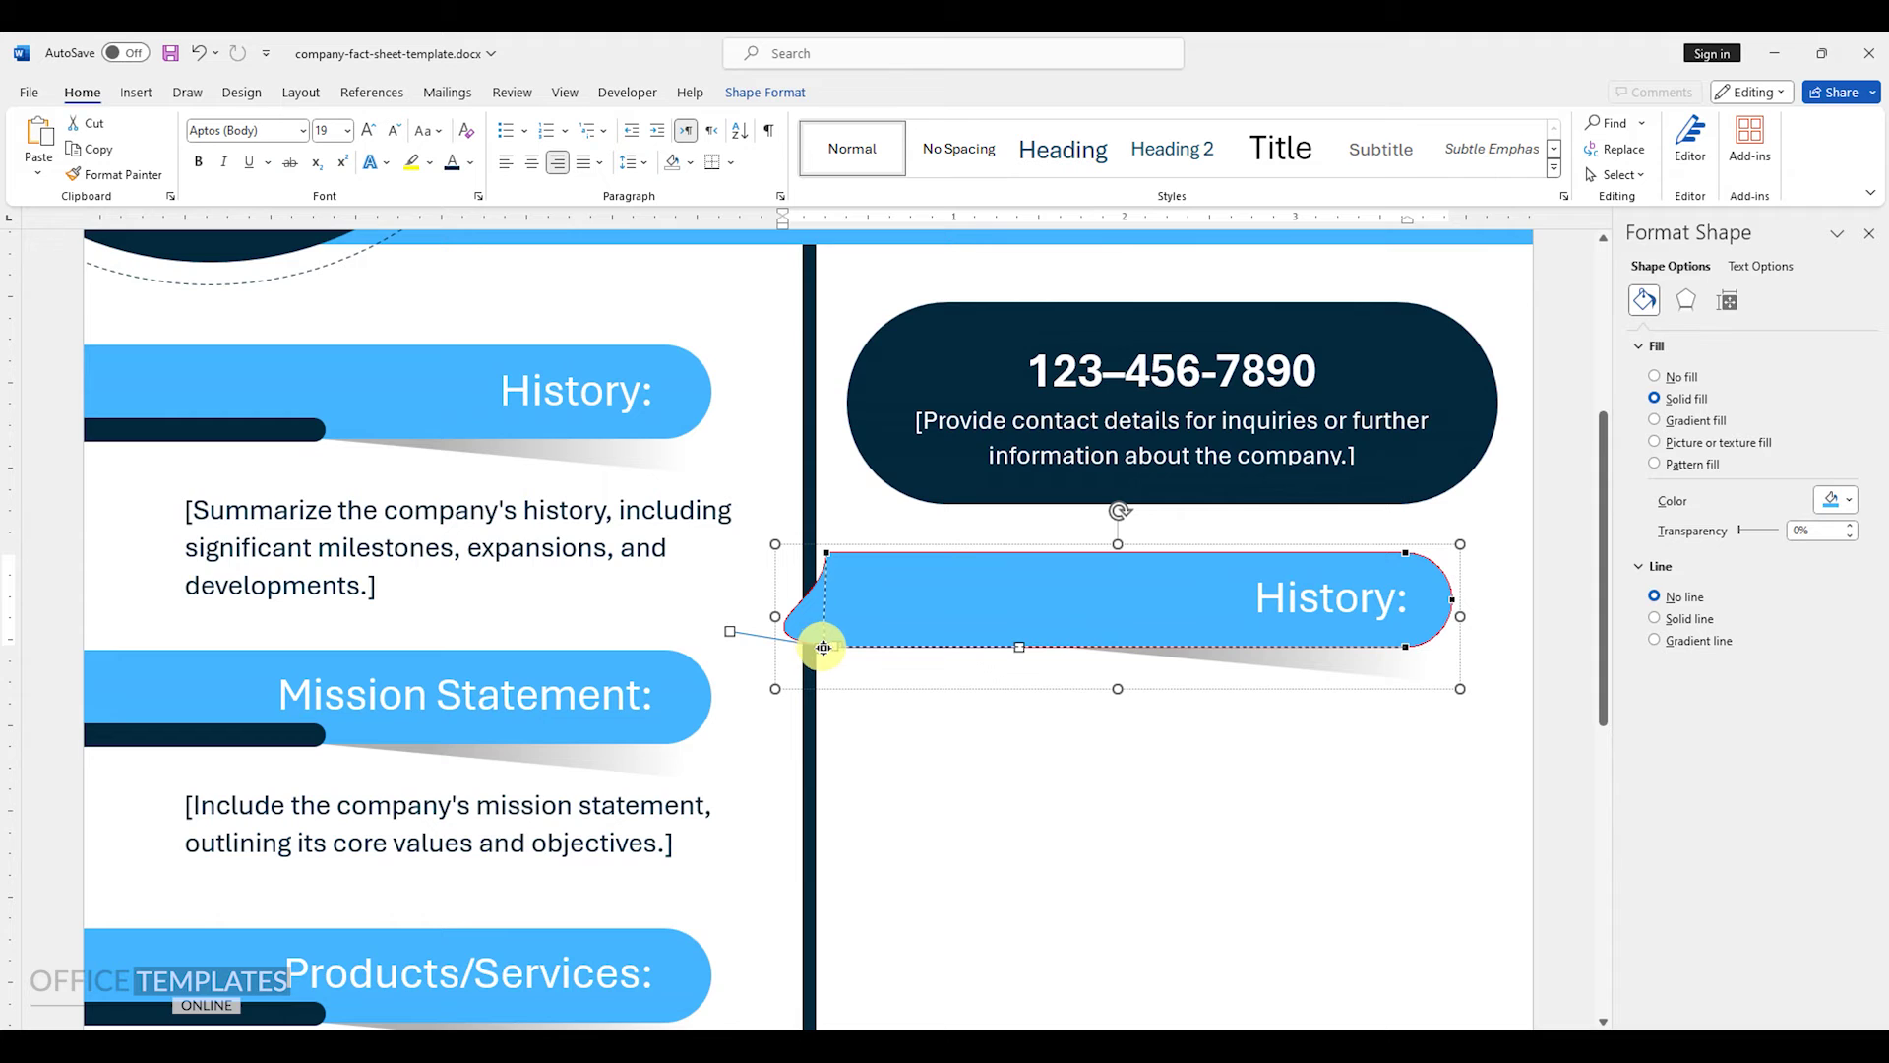
left_click_drag(828, 648, 827, 647)
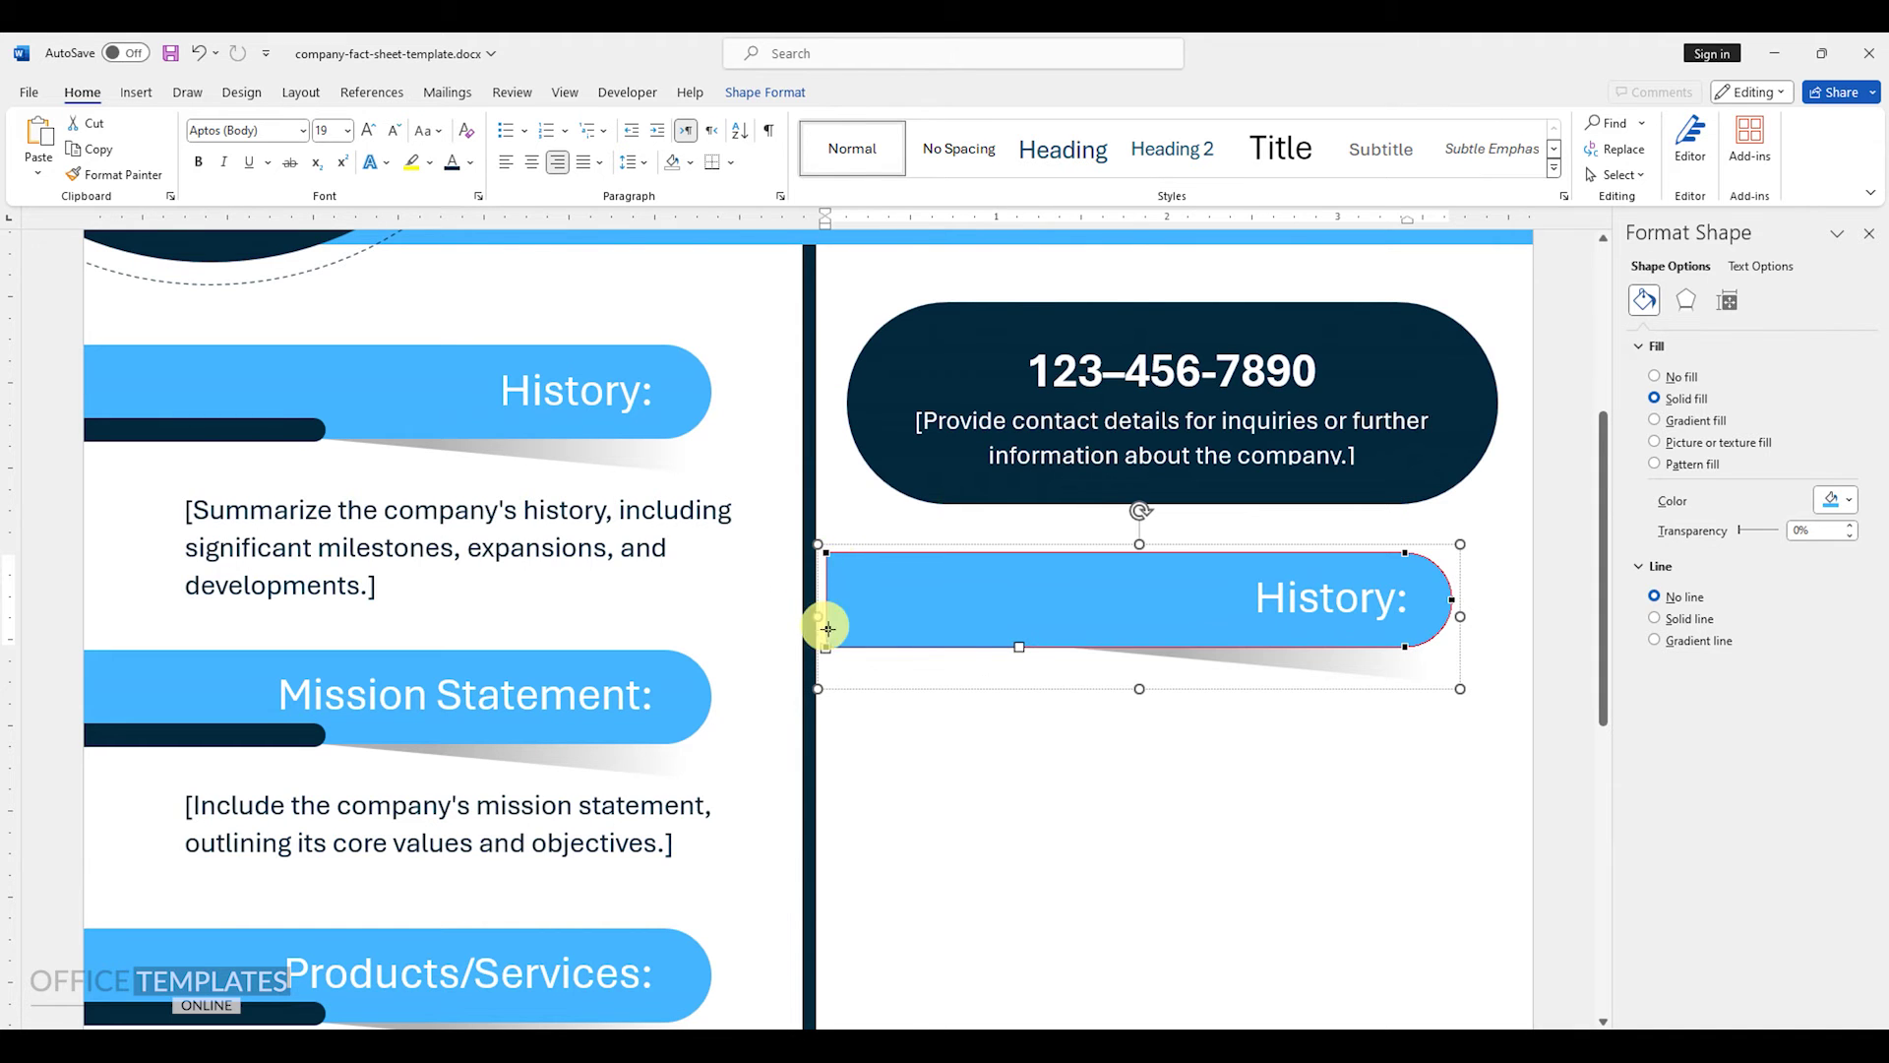
scroll(1066, 687, "down", 7)
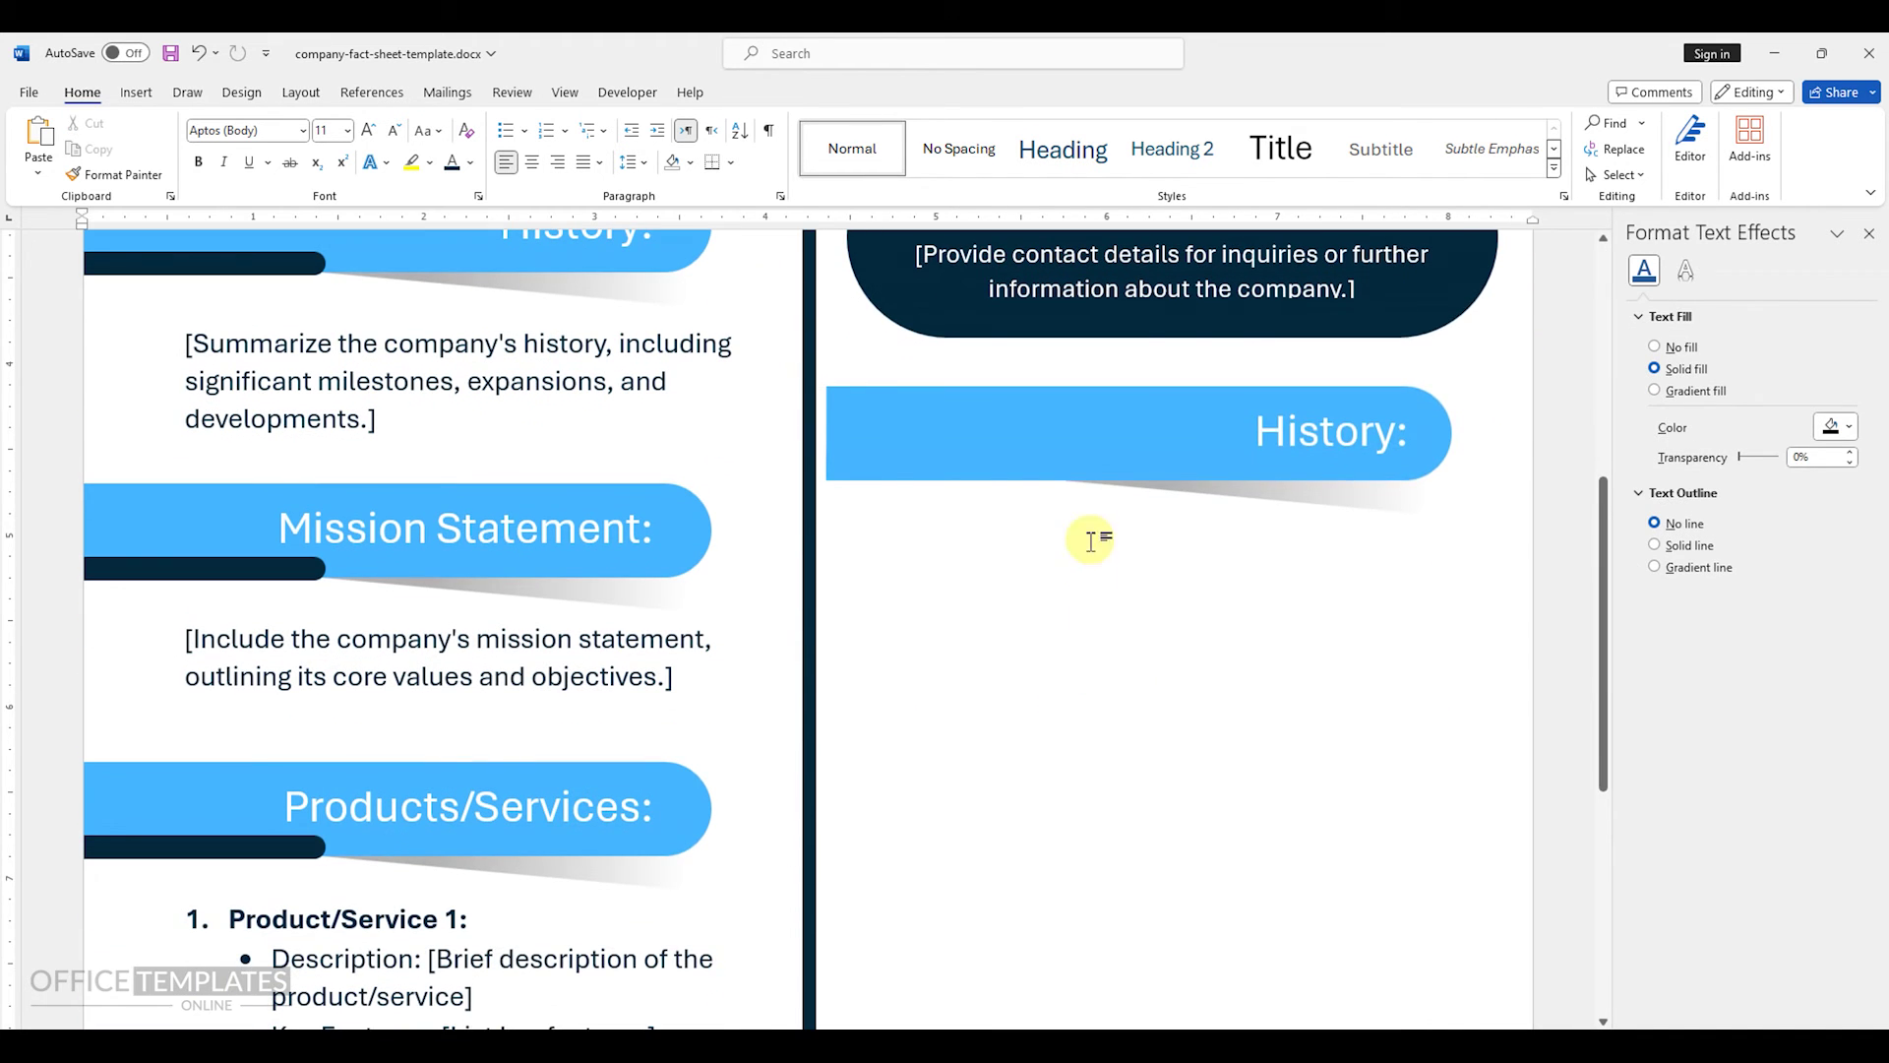
- Move the copied banner left onto the divider and send it behind the line
left_click(1003, 380)
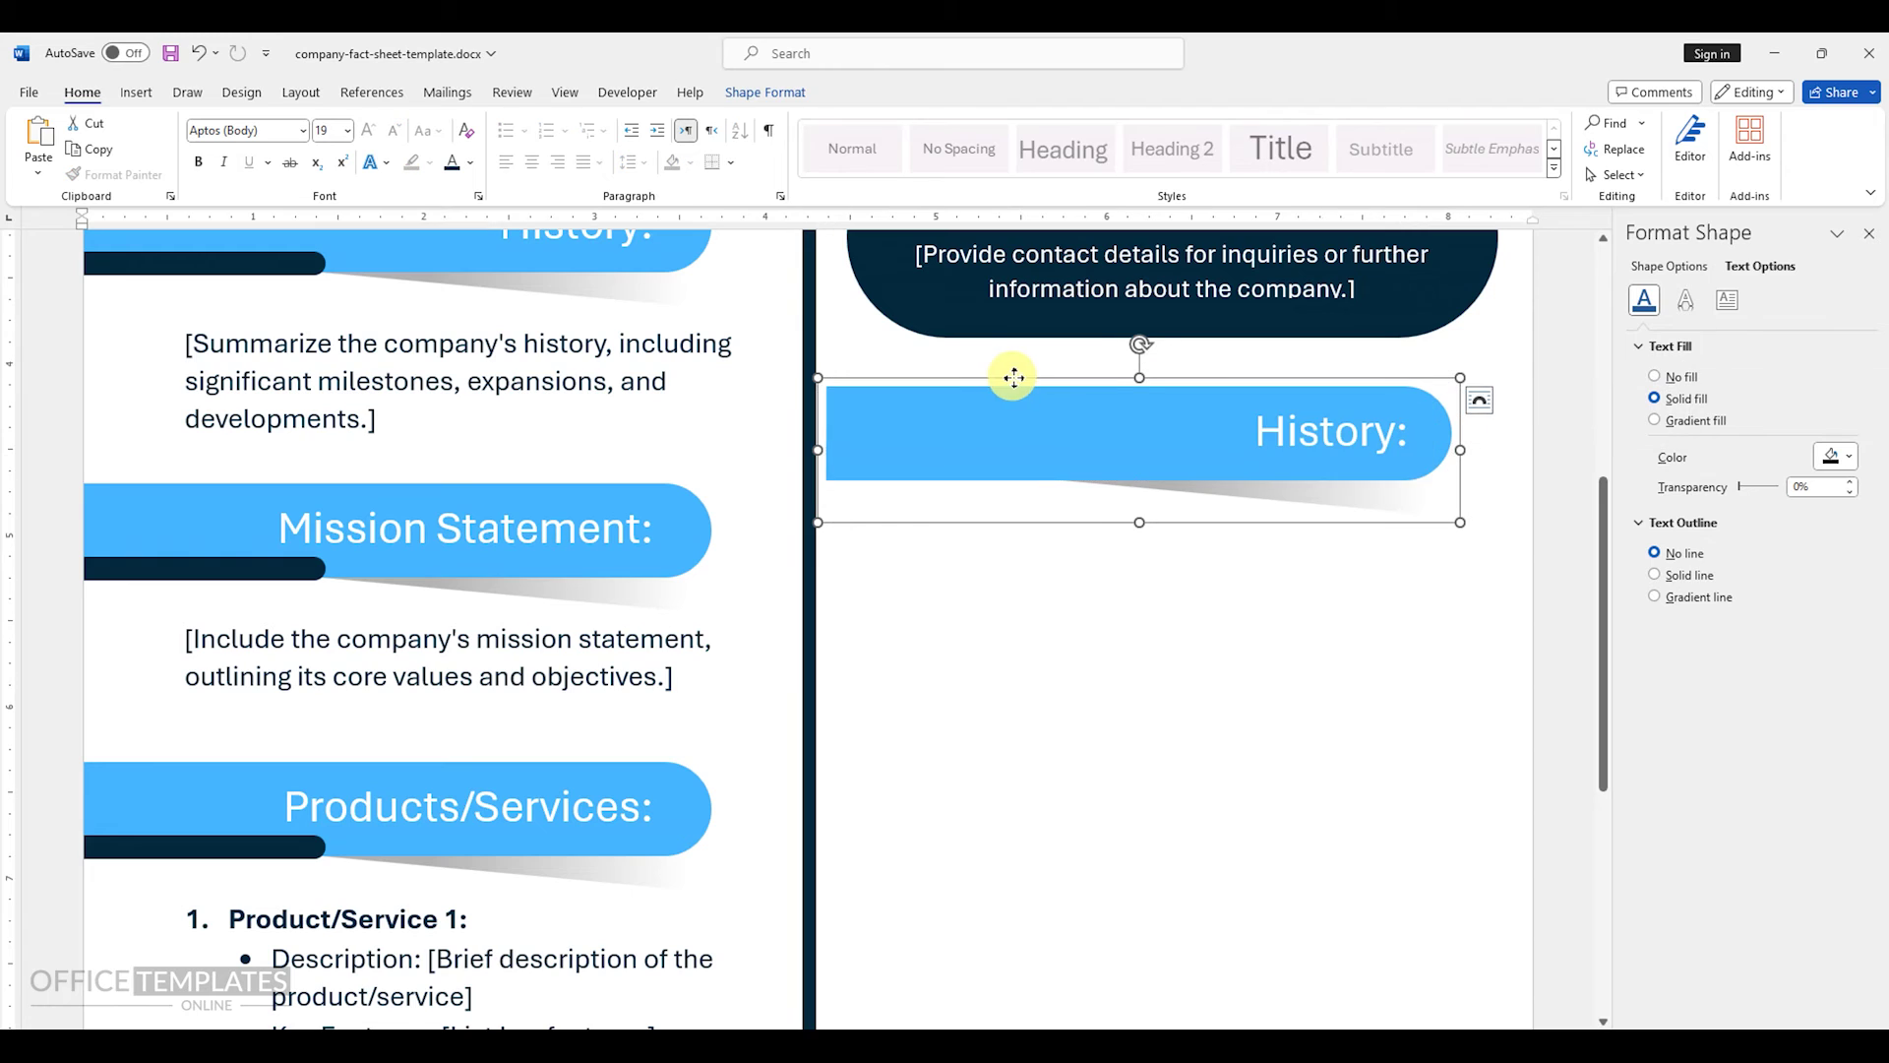
left_click_drag(1011, 375, 995, 384)
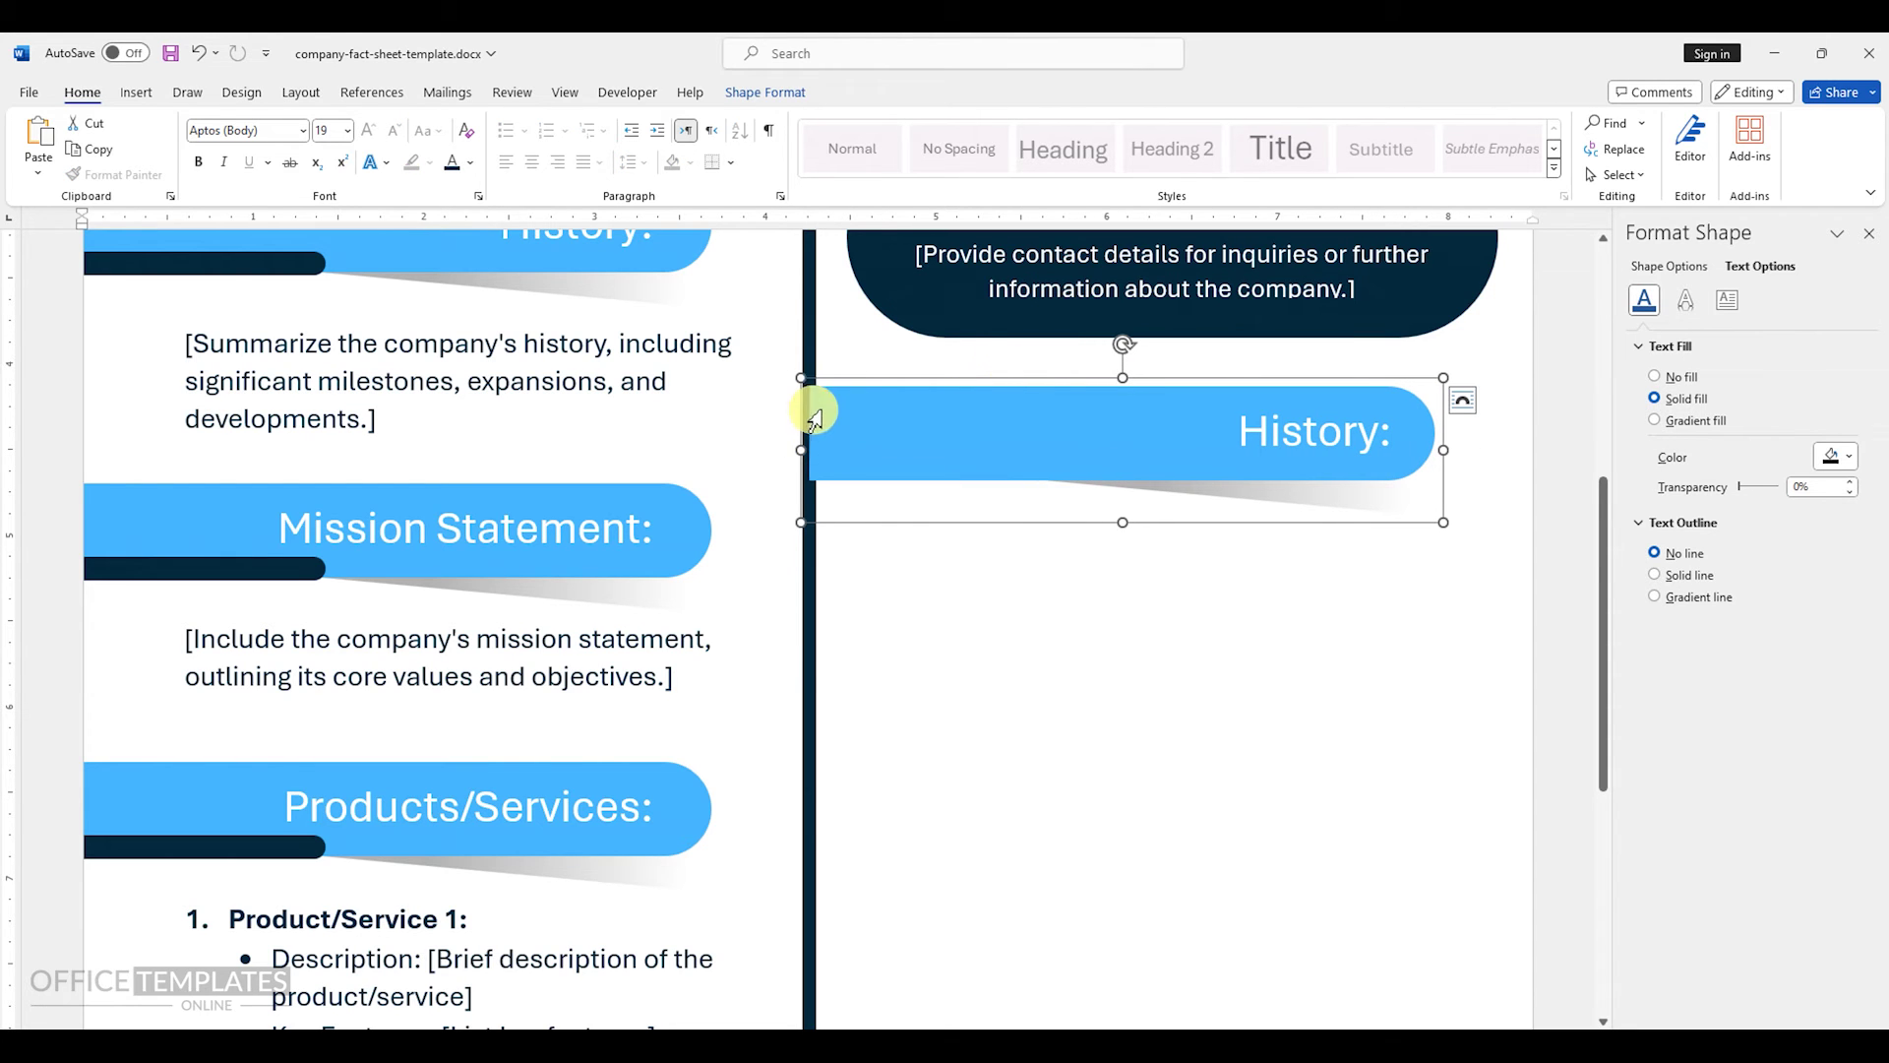
right_click(838, 382)
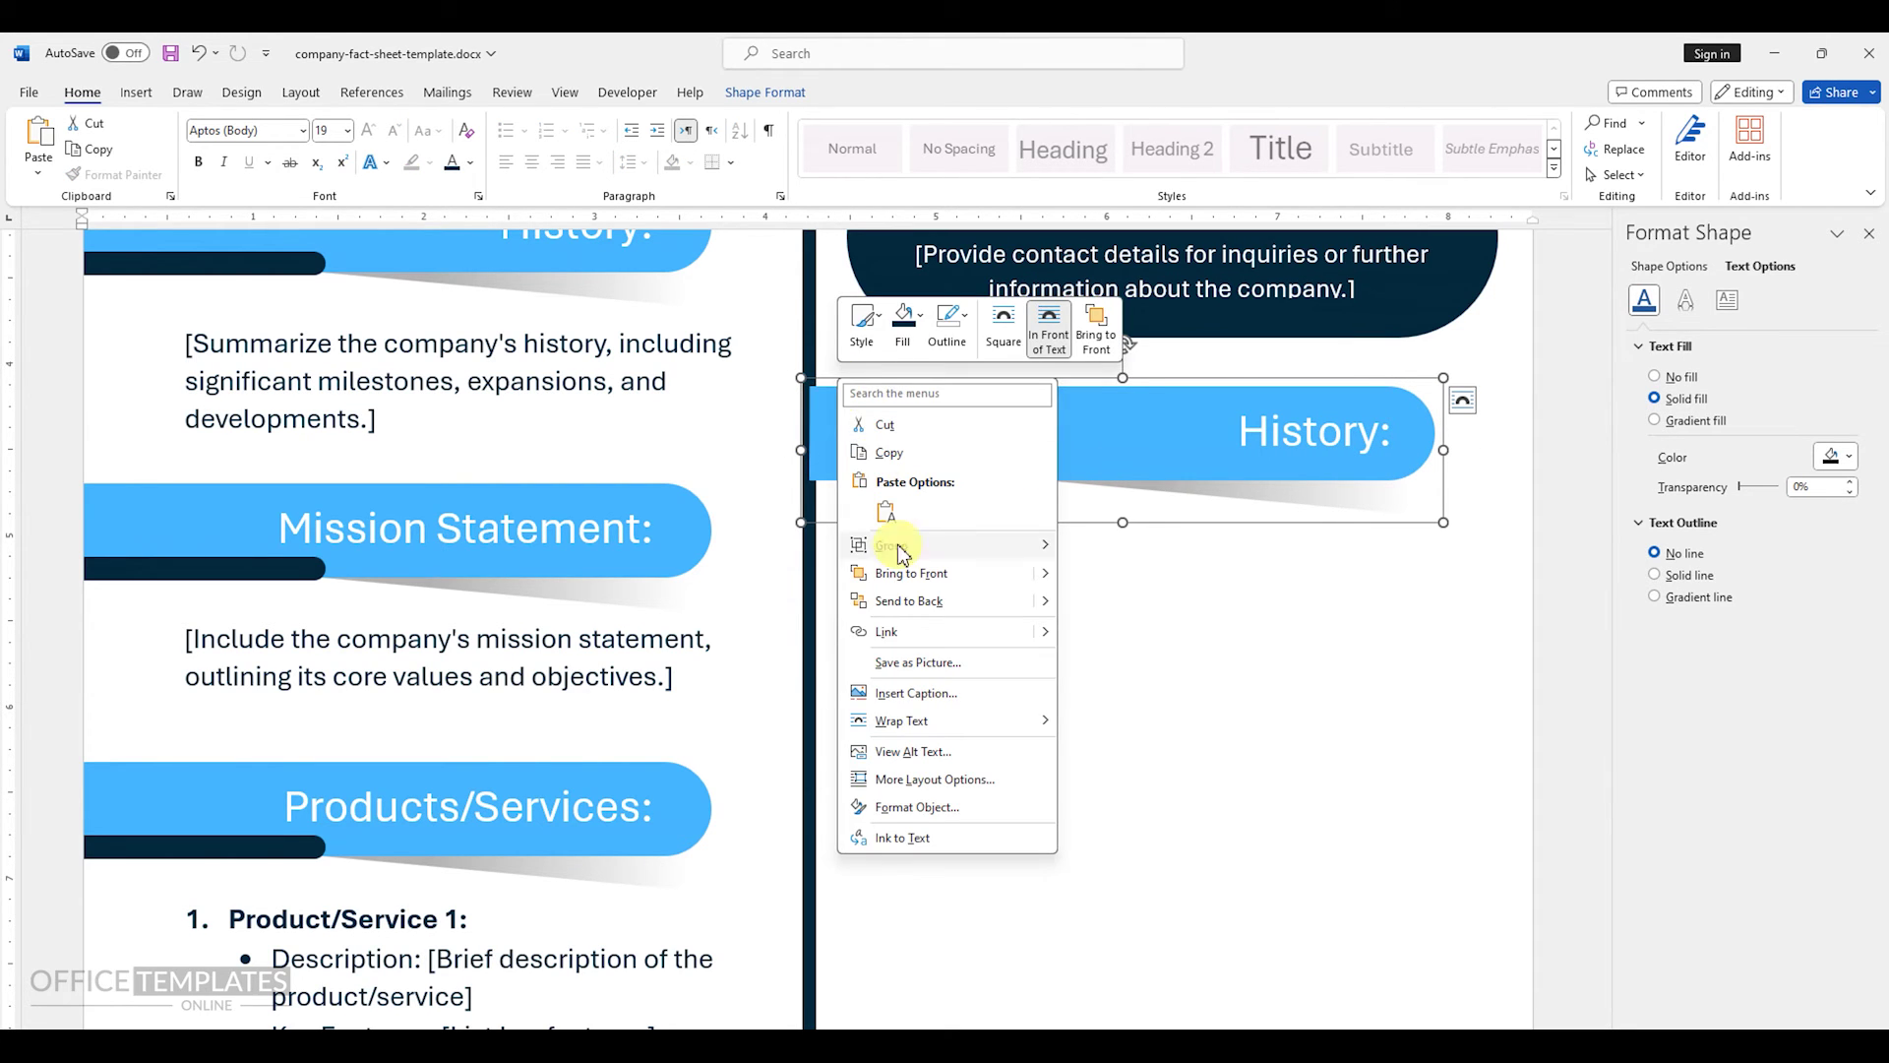
left_click(898, 603)
scroll(923, 498, "down", 3)
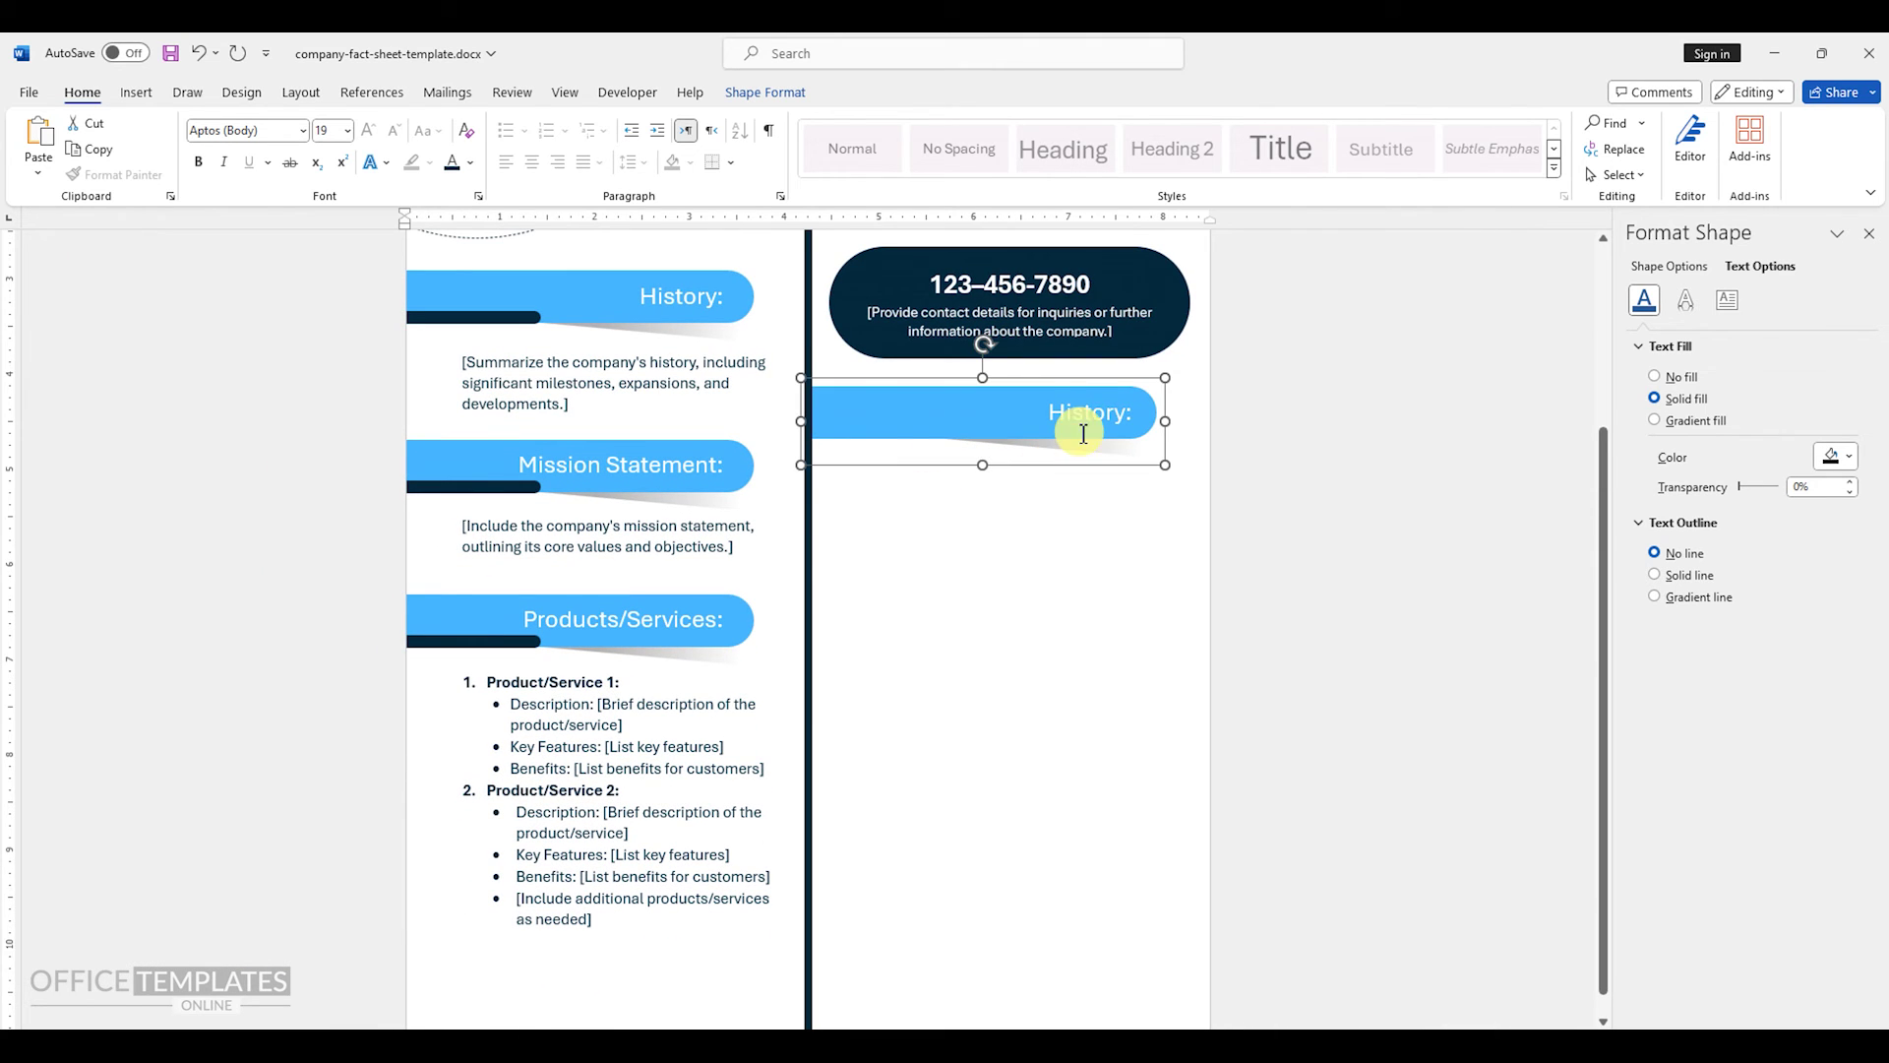
- Retitle the right-column banner 'Achievements & Awards:'
double_click(1083, 413)
type("Achievements & Awards")
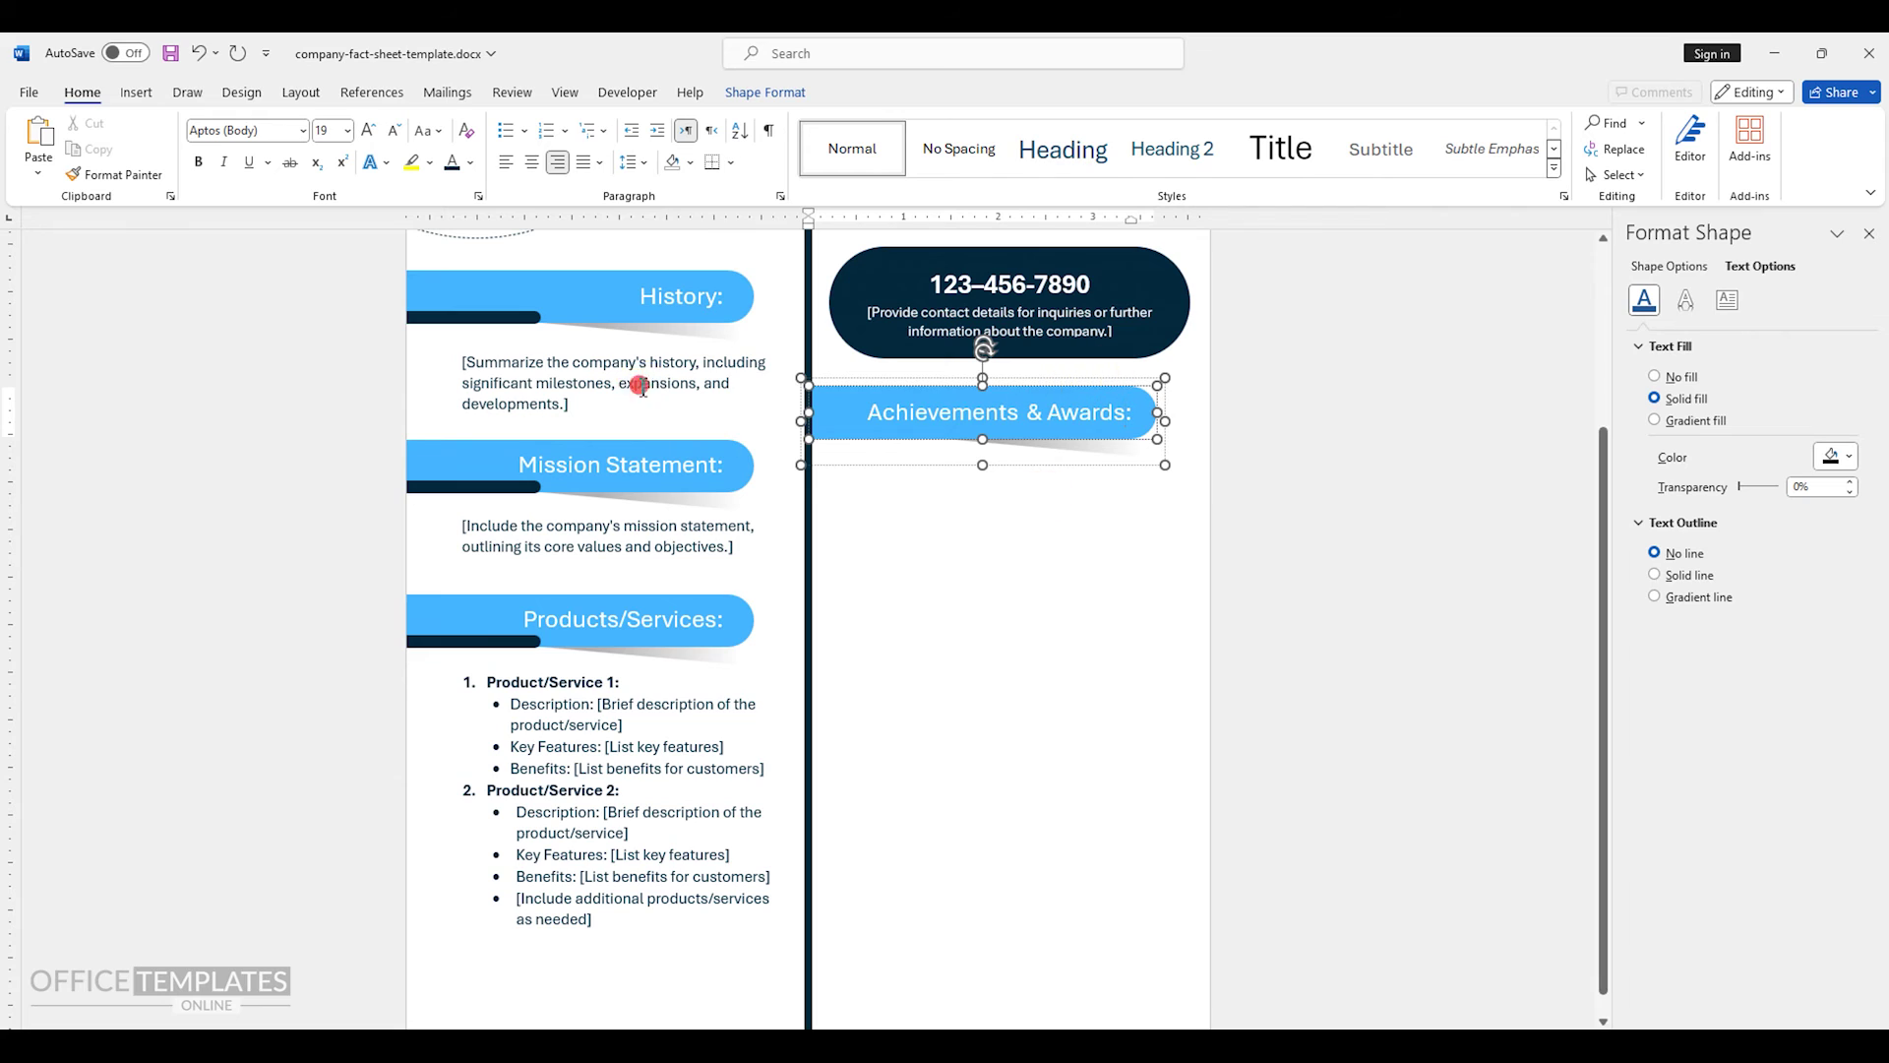
left_click(640, 384)
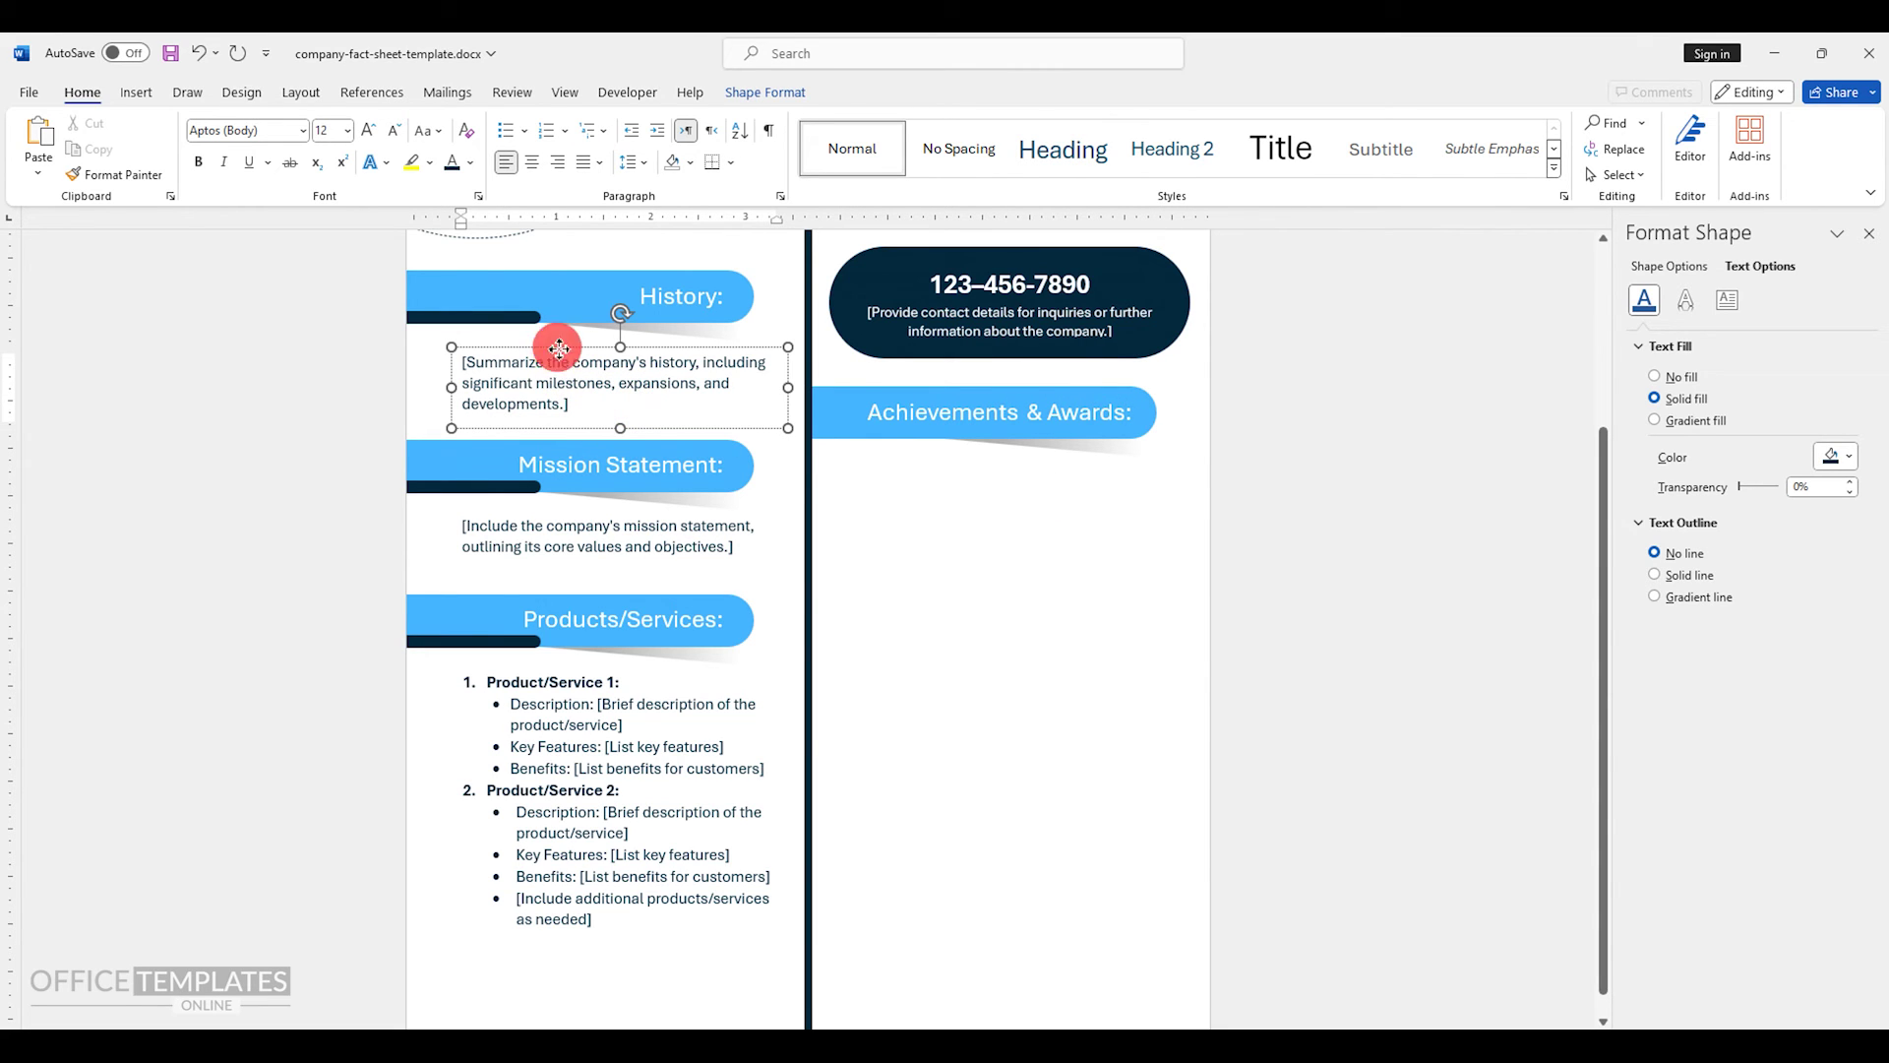
- Copy the History text box into the right column and replace its text with the achievements-and-awards placeholders
left_click_drag(559, 349, 997, 655)
key("ctrl+a")
type("[Achievement 1] [Achievement 2] [Achievement 3] [List notable achievements or milestones attained by the company] [Highlight any awards or recognition received by the company for its achievements or contributions.]")
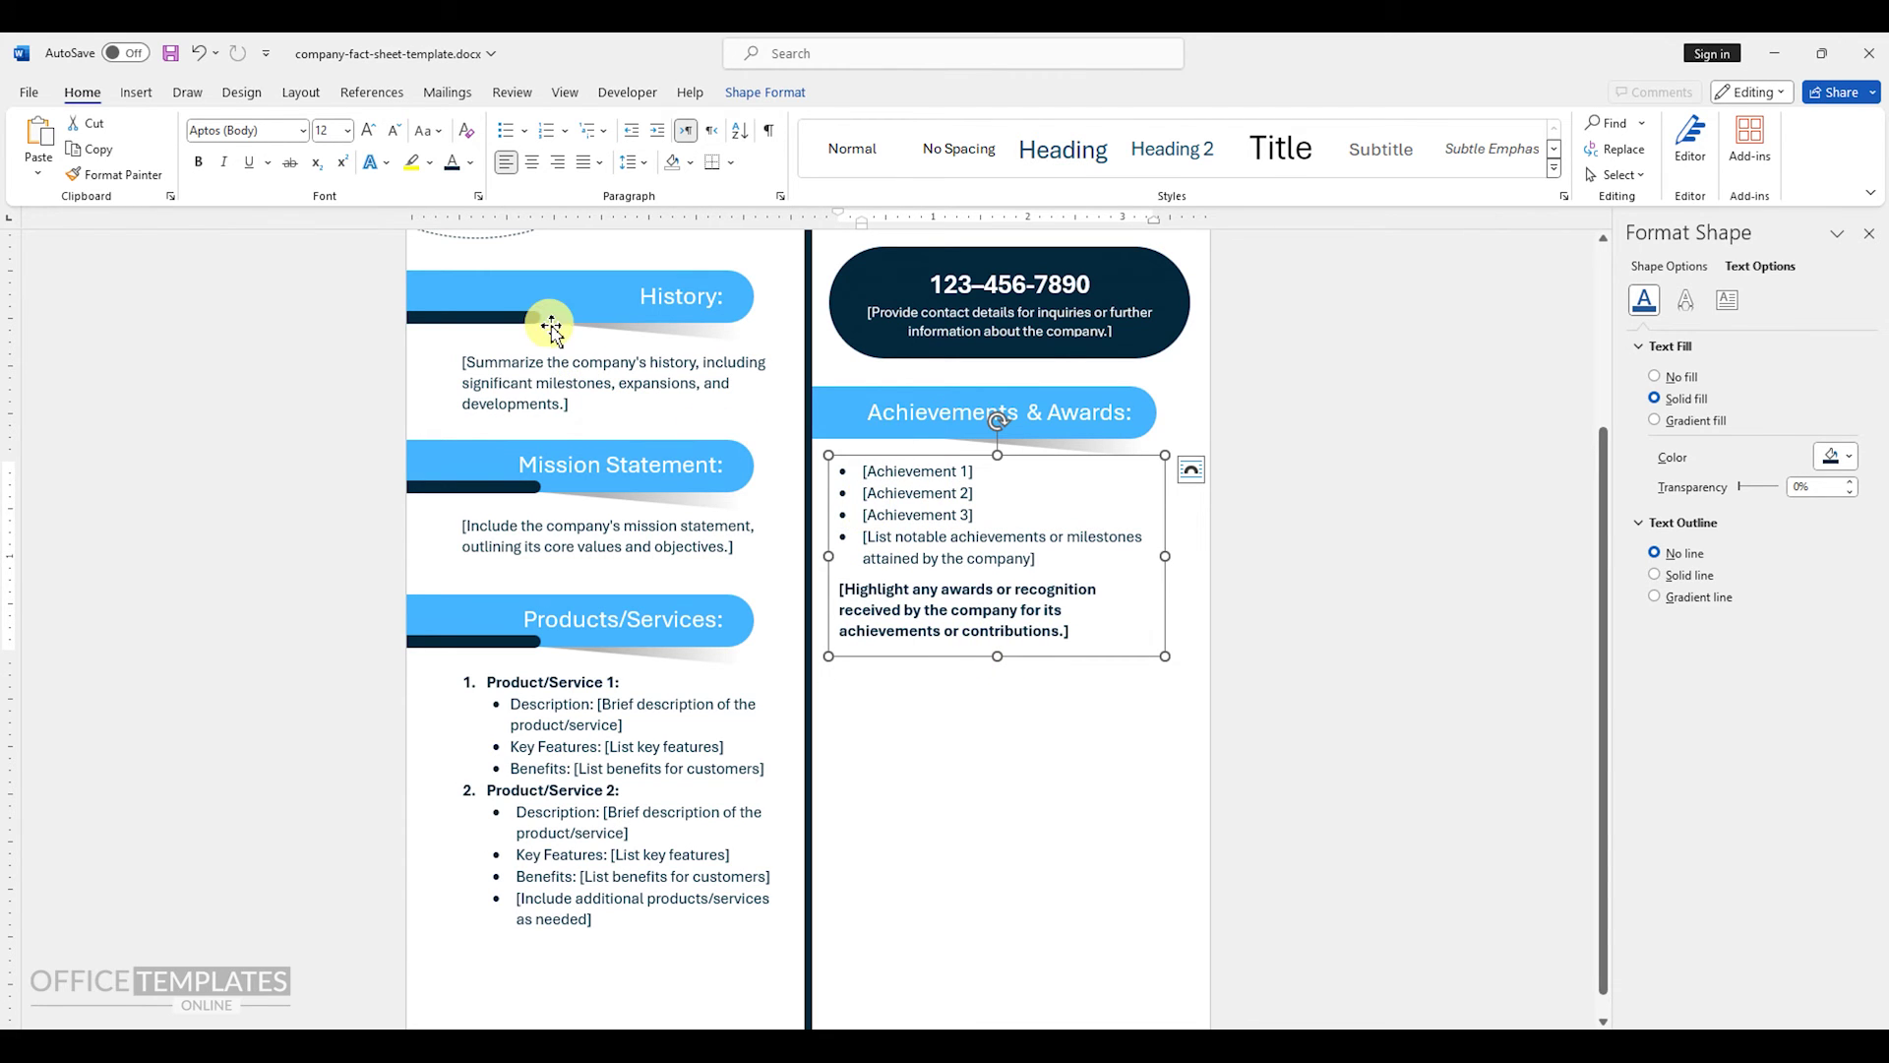
- Draw a rectangle in the right column below the achievements text
left_click(135, 92)
left_click(288, 147)
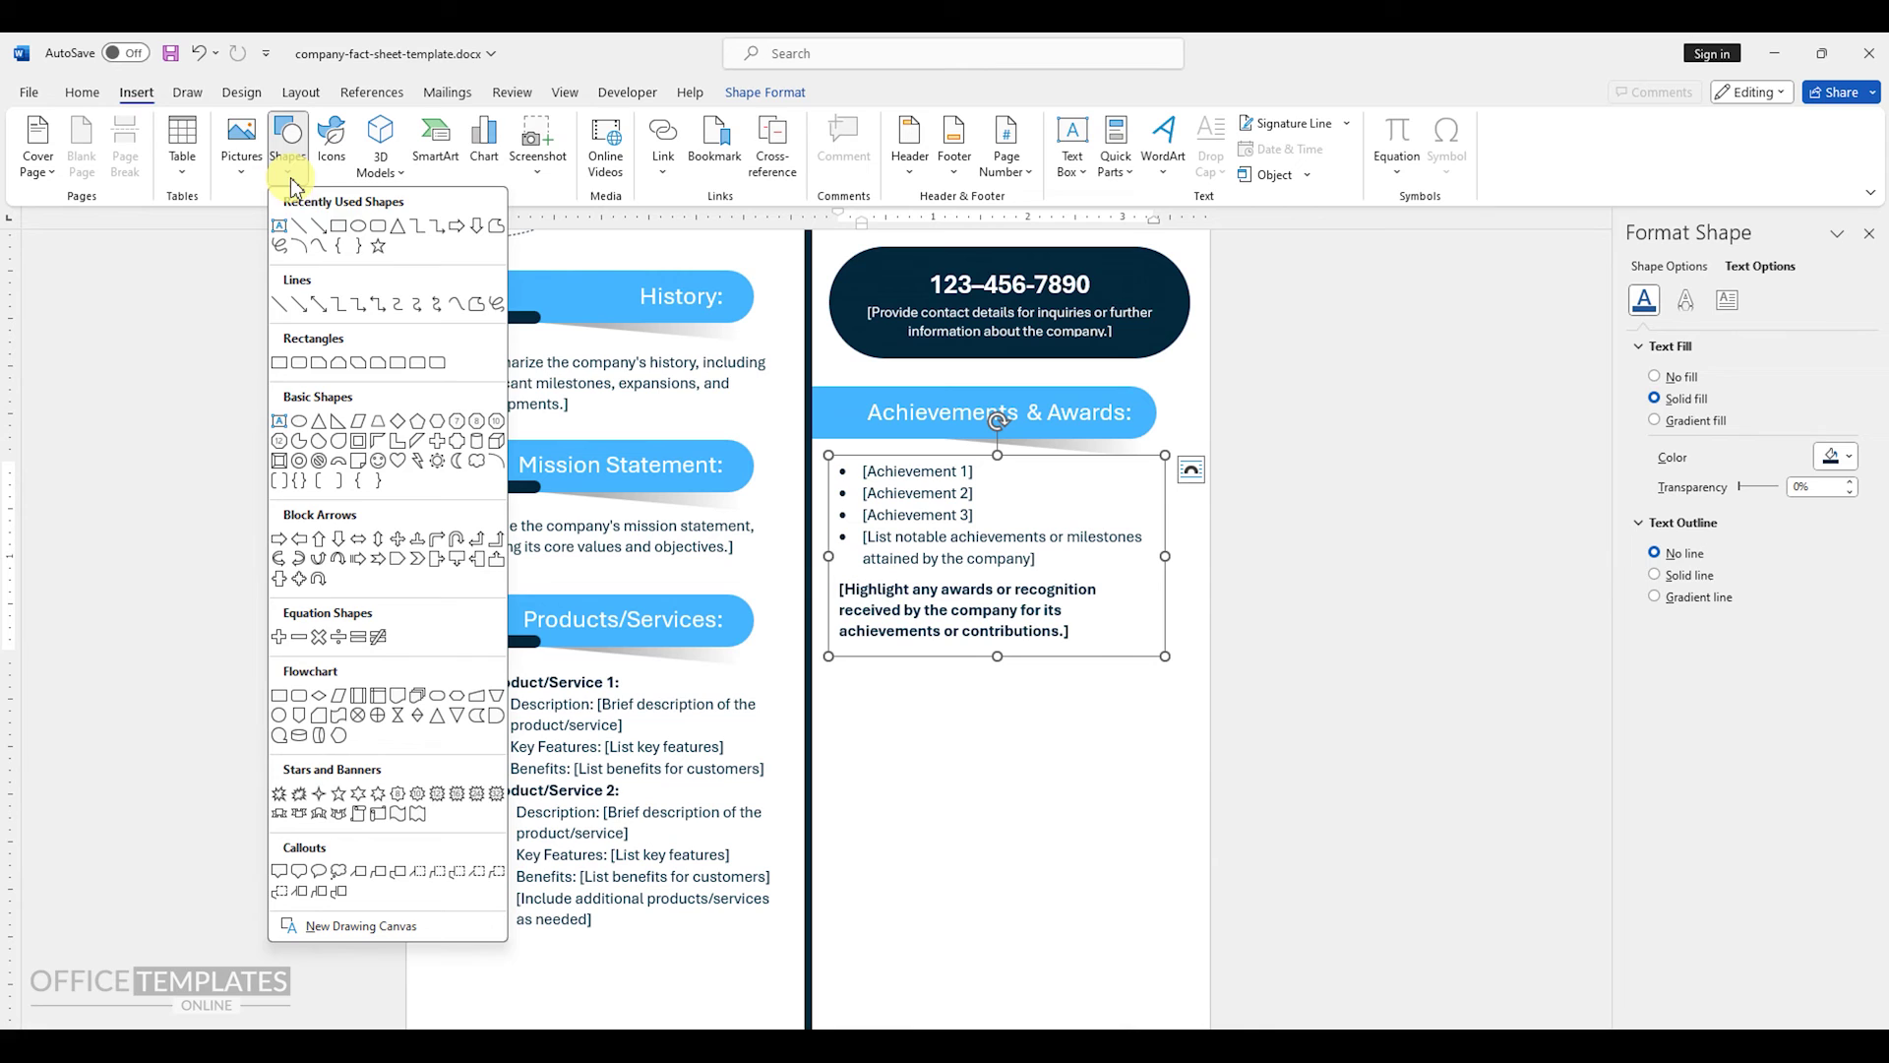
left_click(340, 226)
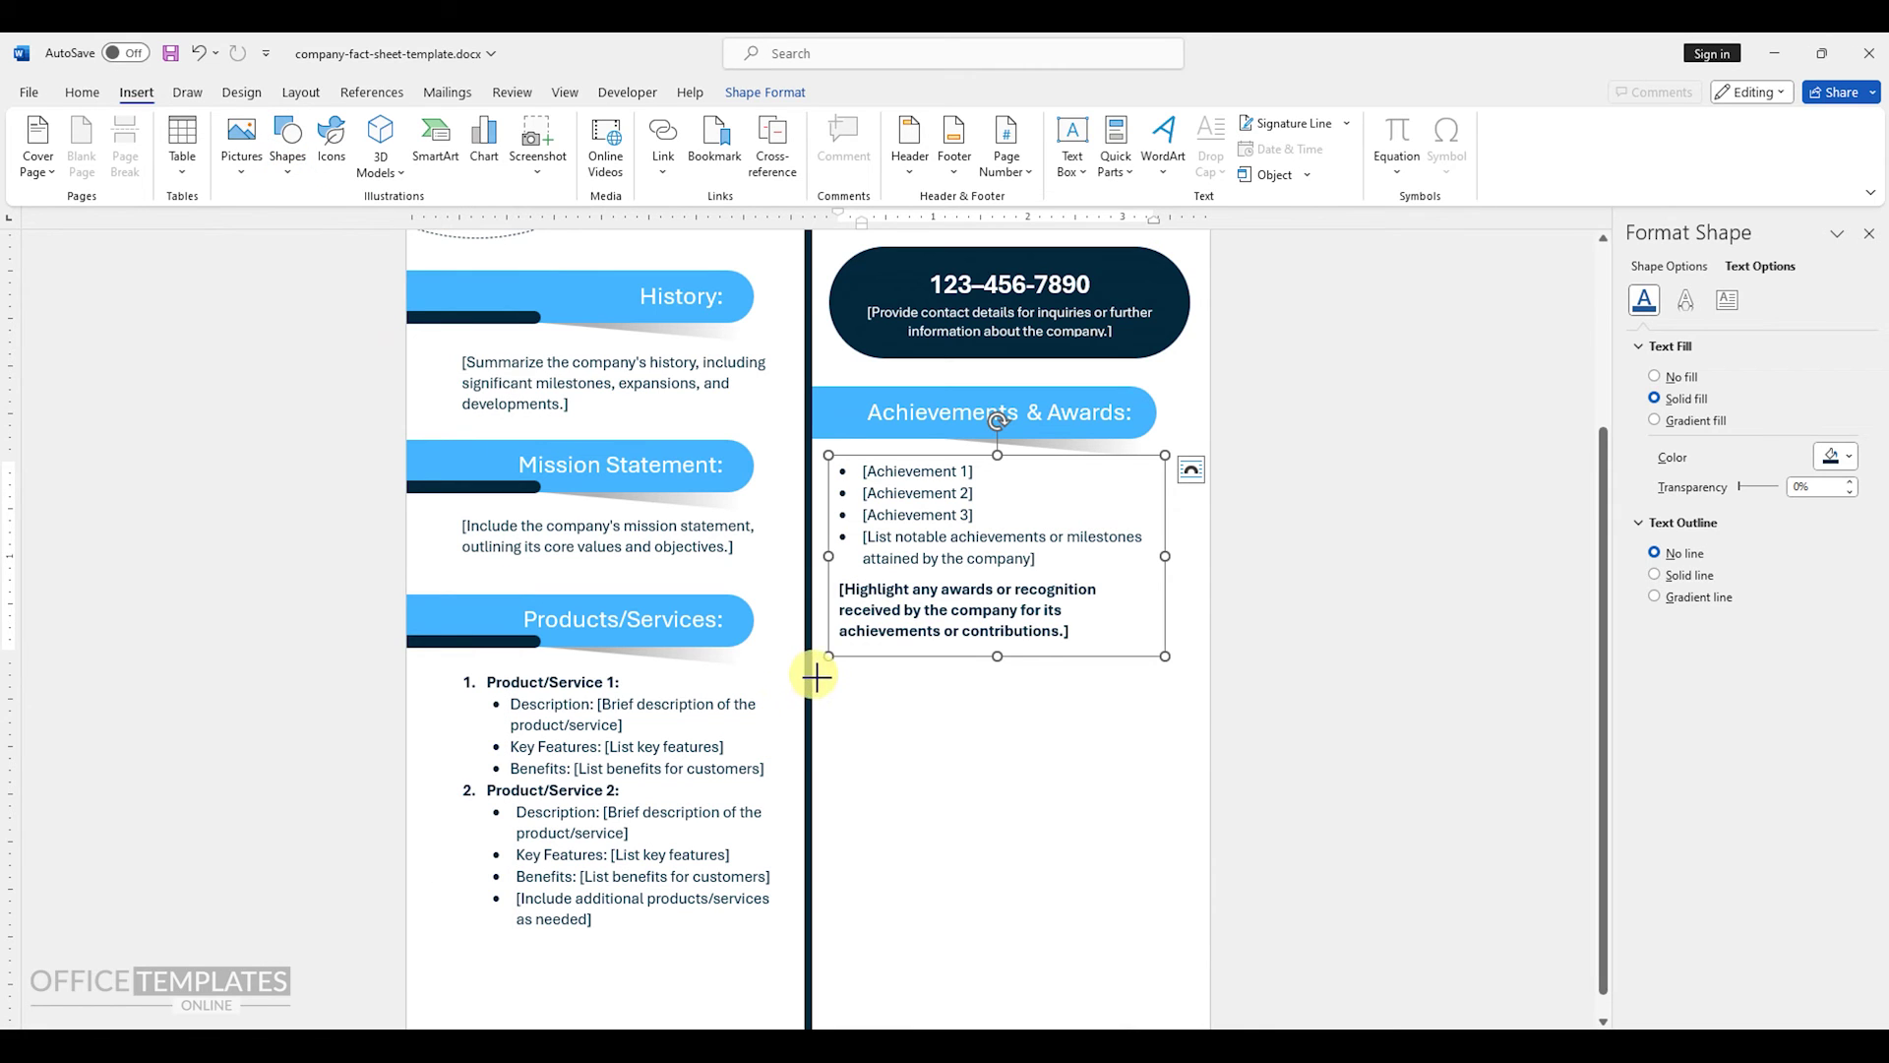
left_click_drag(816, 676, 1210, 942)
scroll(1211, 942, "down", 3)
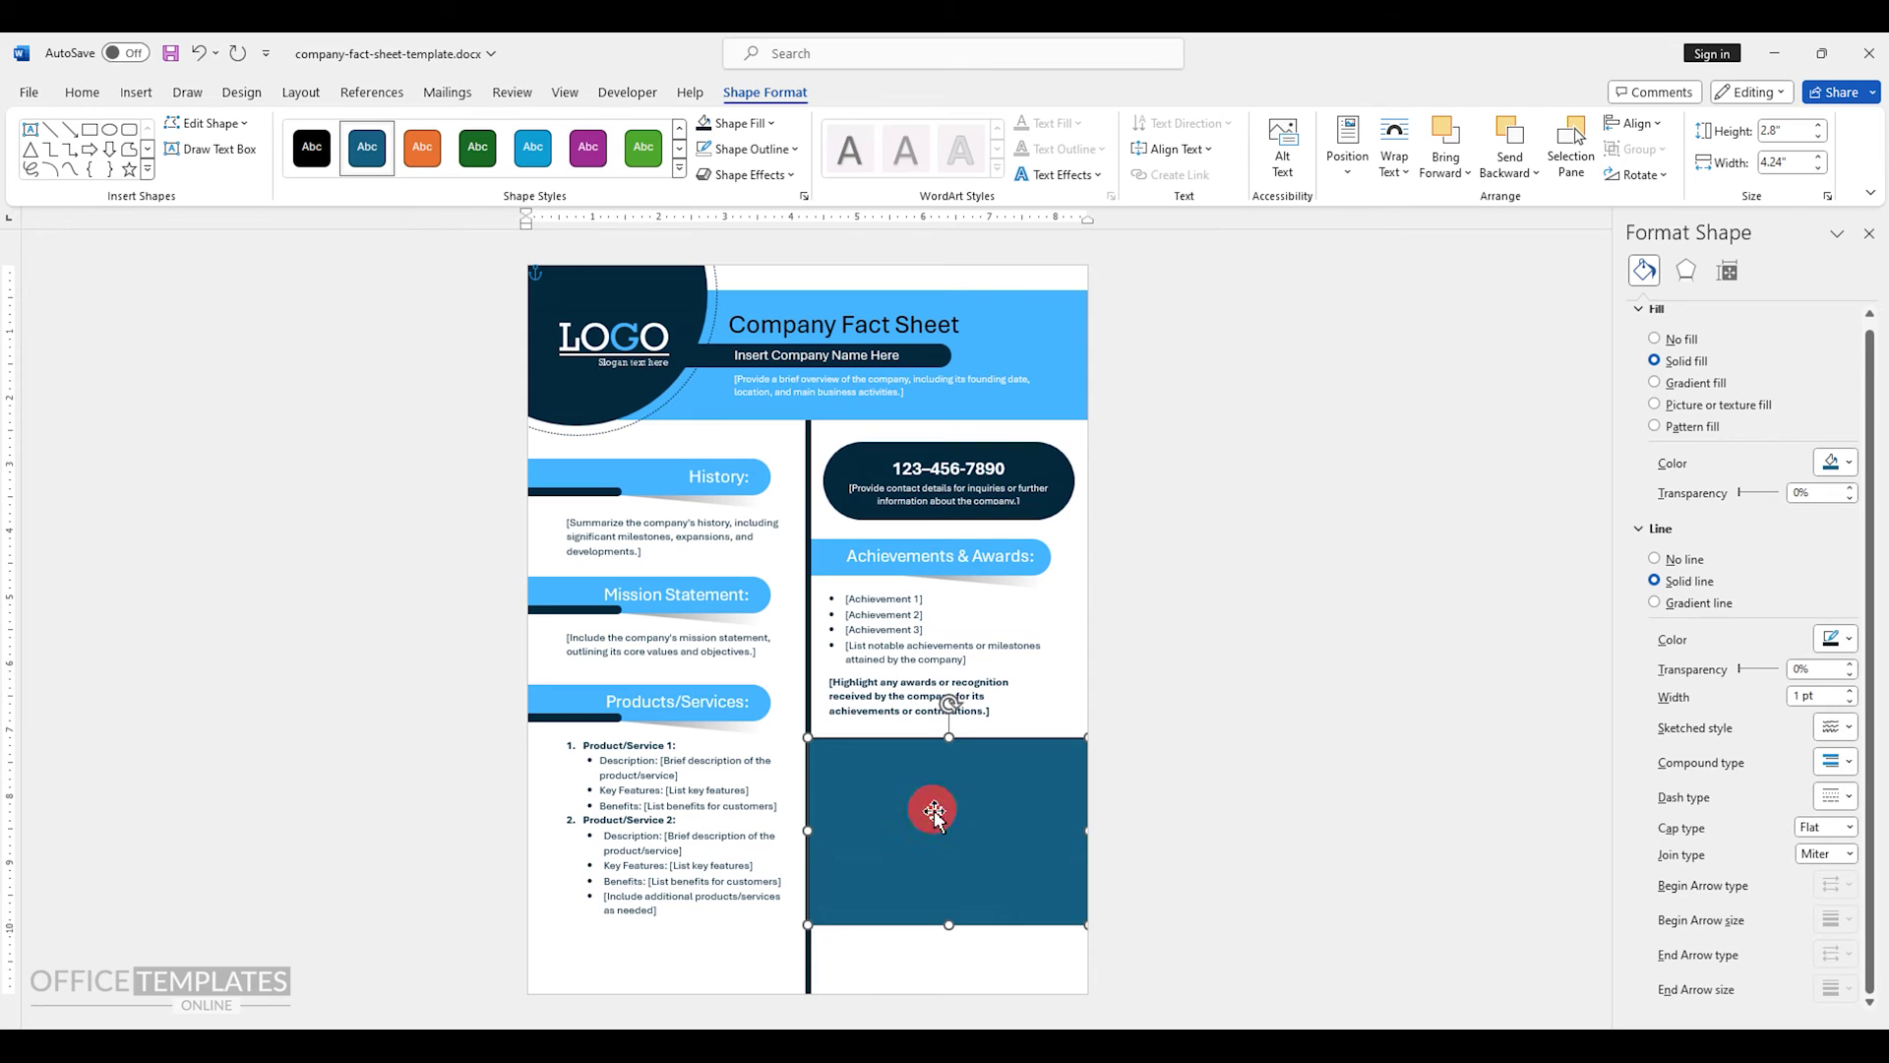
left_click_drag(935, 813, 937, 776)
scroll(937, 776, "up", 3)
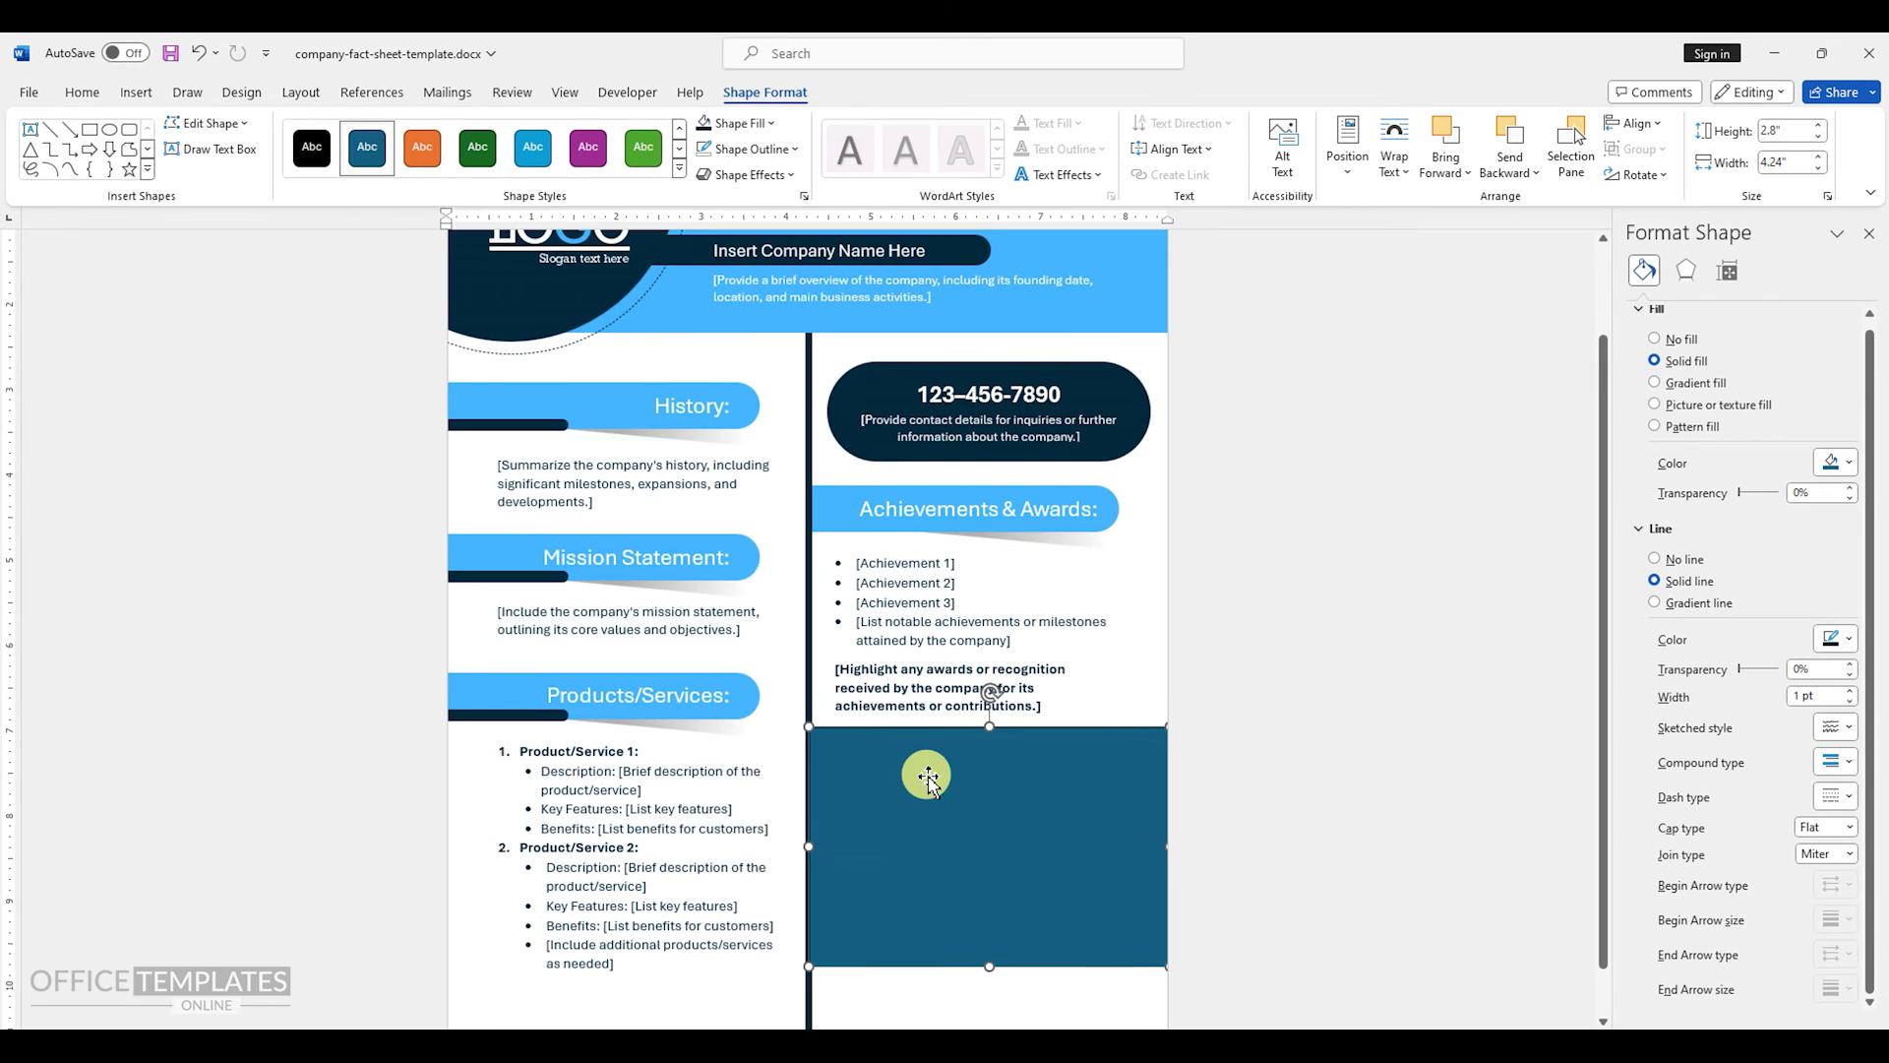
- Raise the phone pill and Achievements & Awards section slightly
left_click(952, 515)
left_click(914, 592)
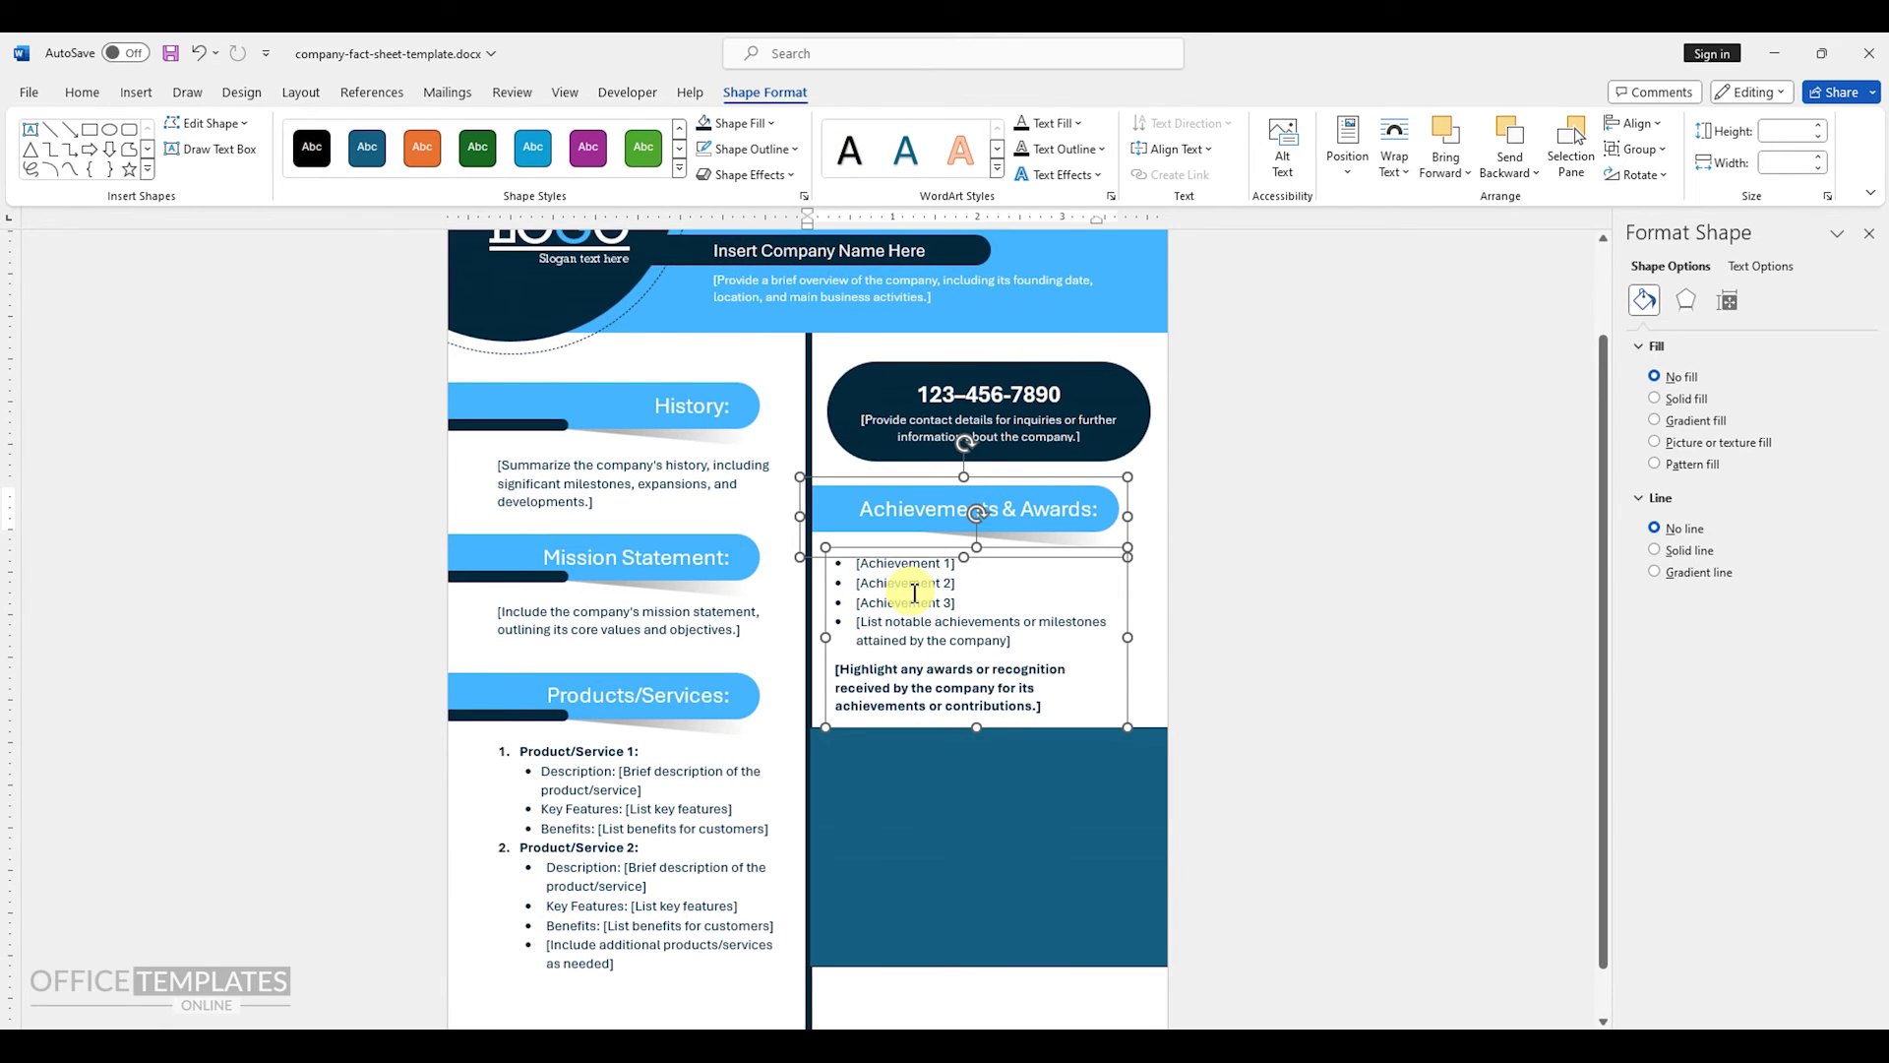
left_click(968, 402, "shift")
left_click_drag(969, 401, 972, 393)
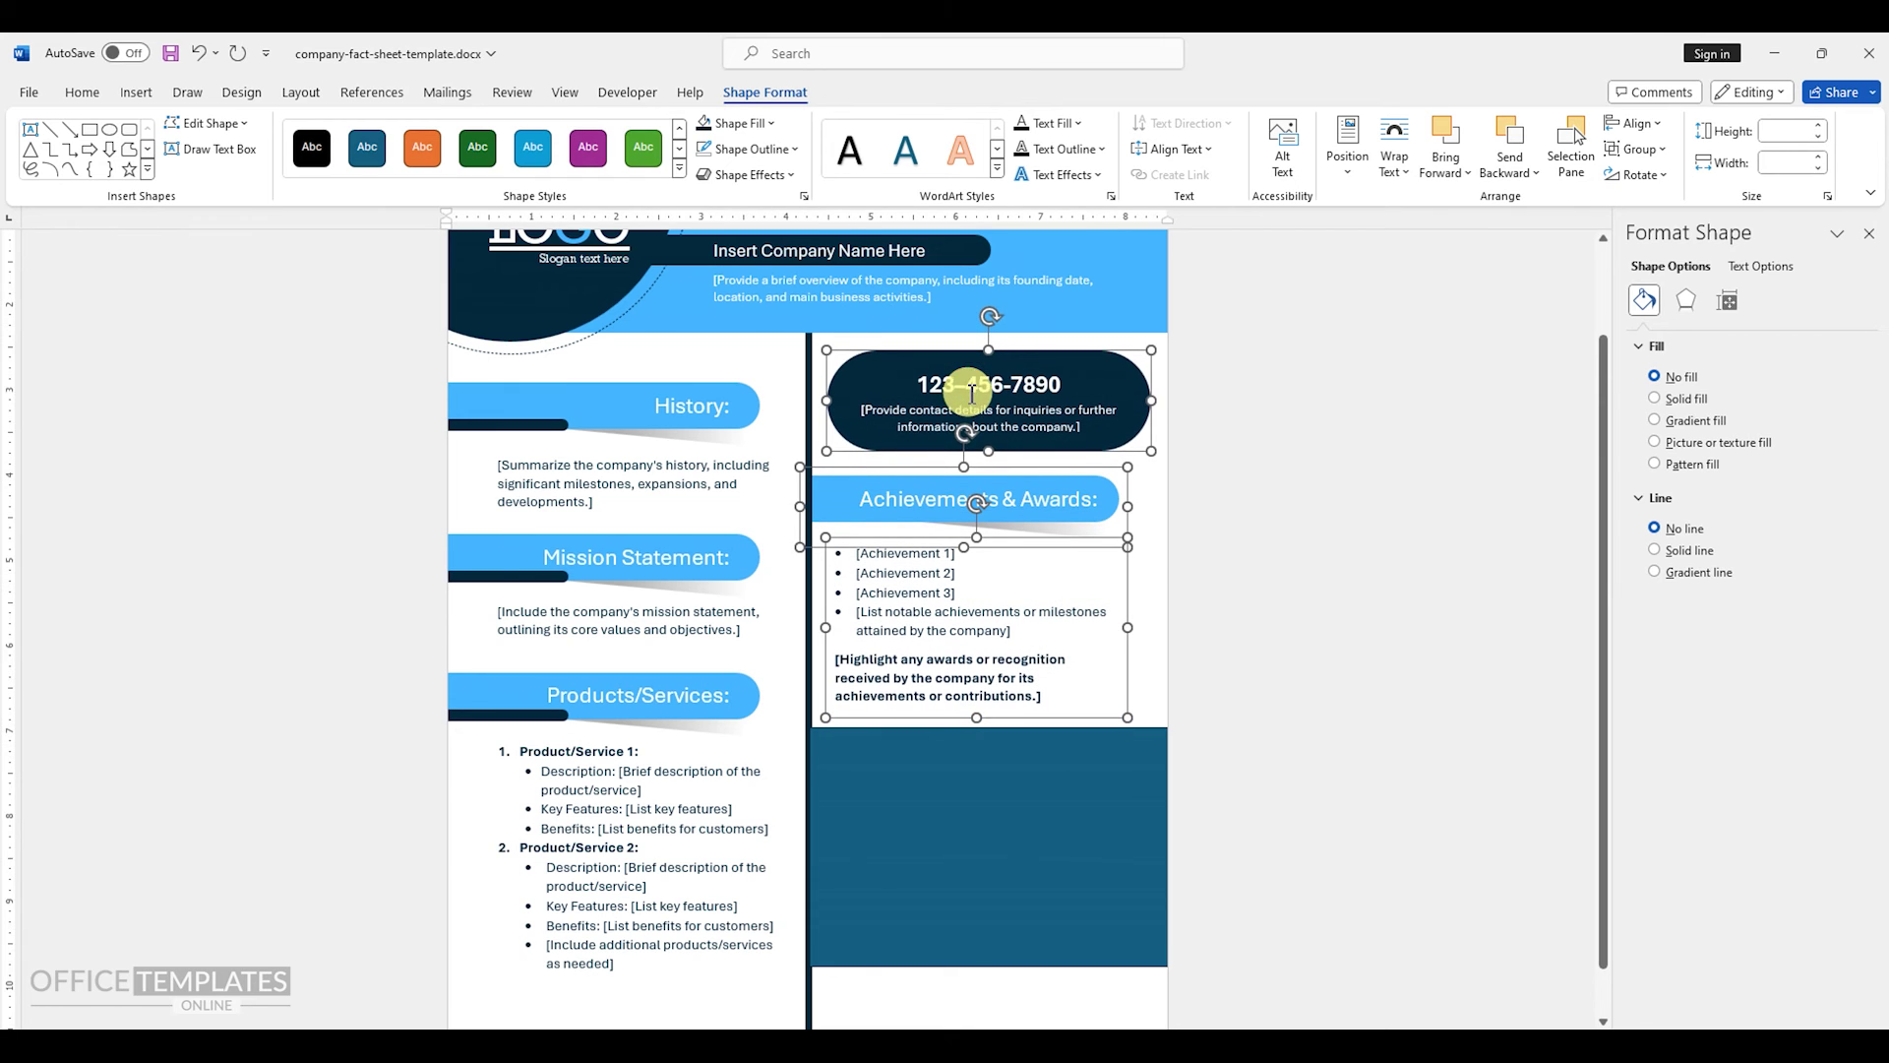
left_click(991, 495)
left_click(961, 578)
key("Up")
left_click(983, 538)
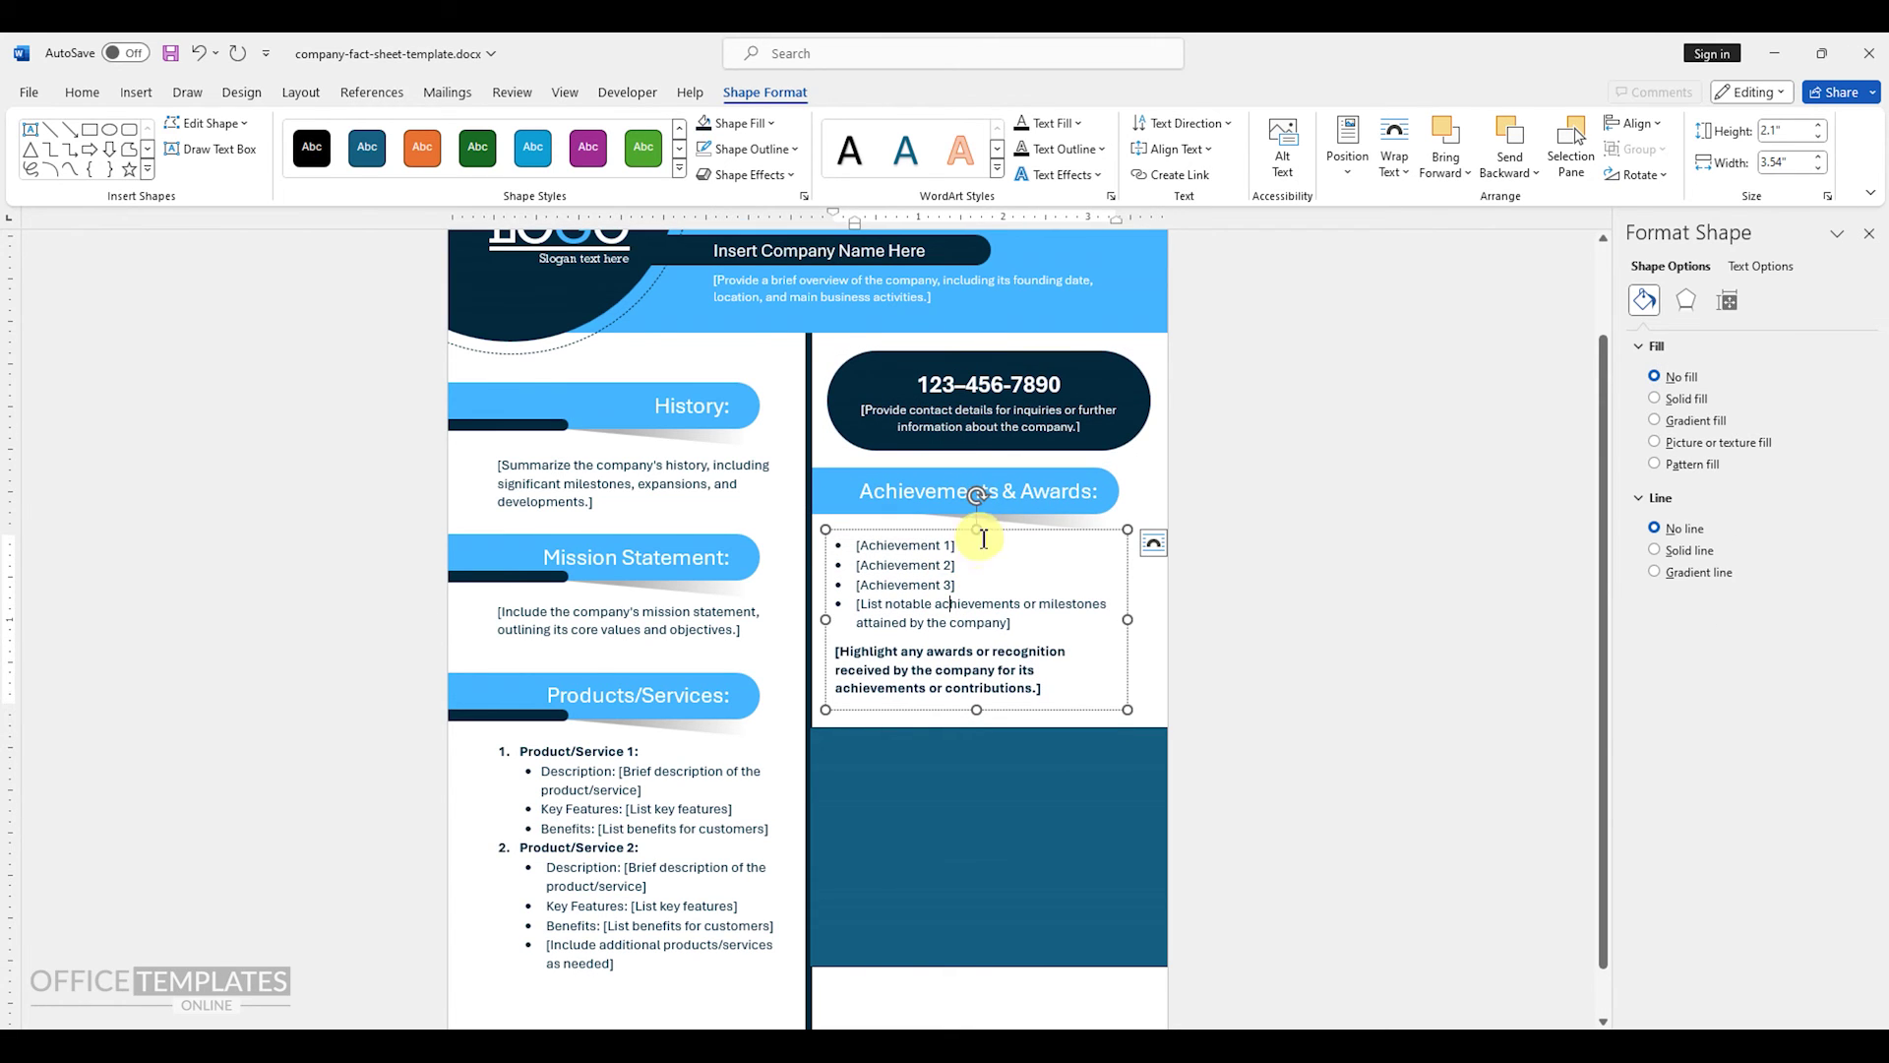
- Give the rectangle dark navy fill and no outline, then fit it under the awards paragraph
right_click(928, 786)
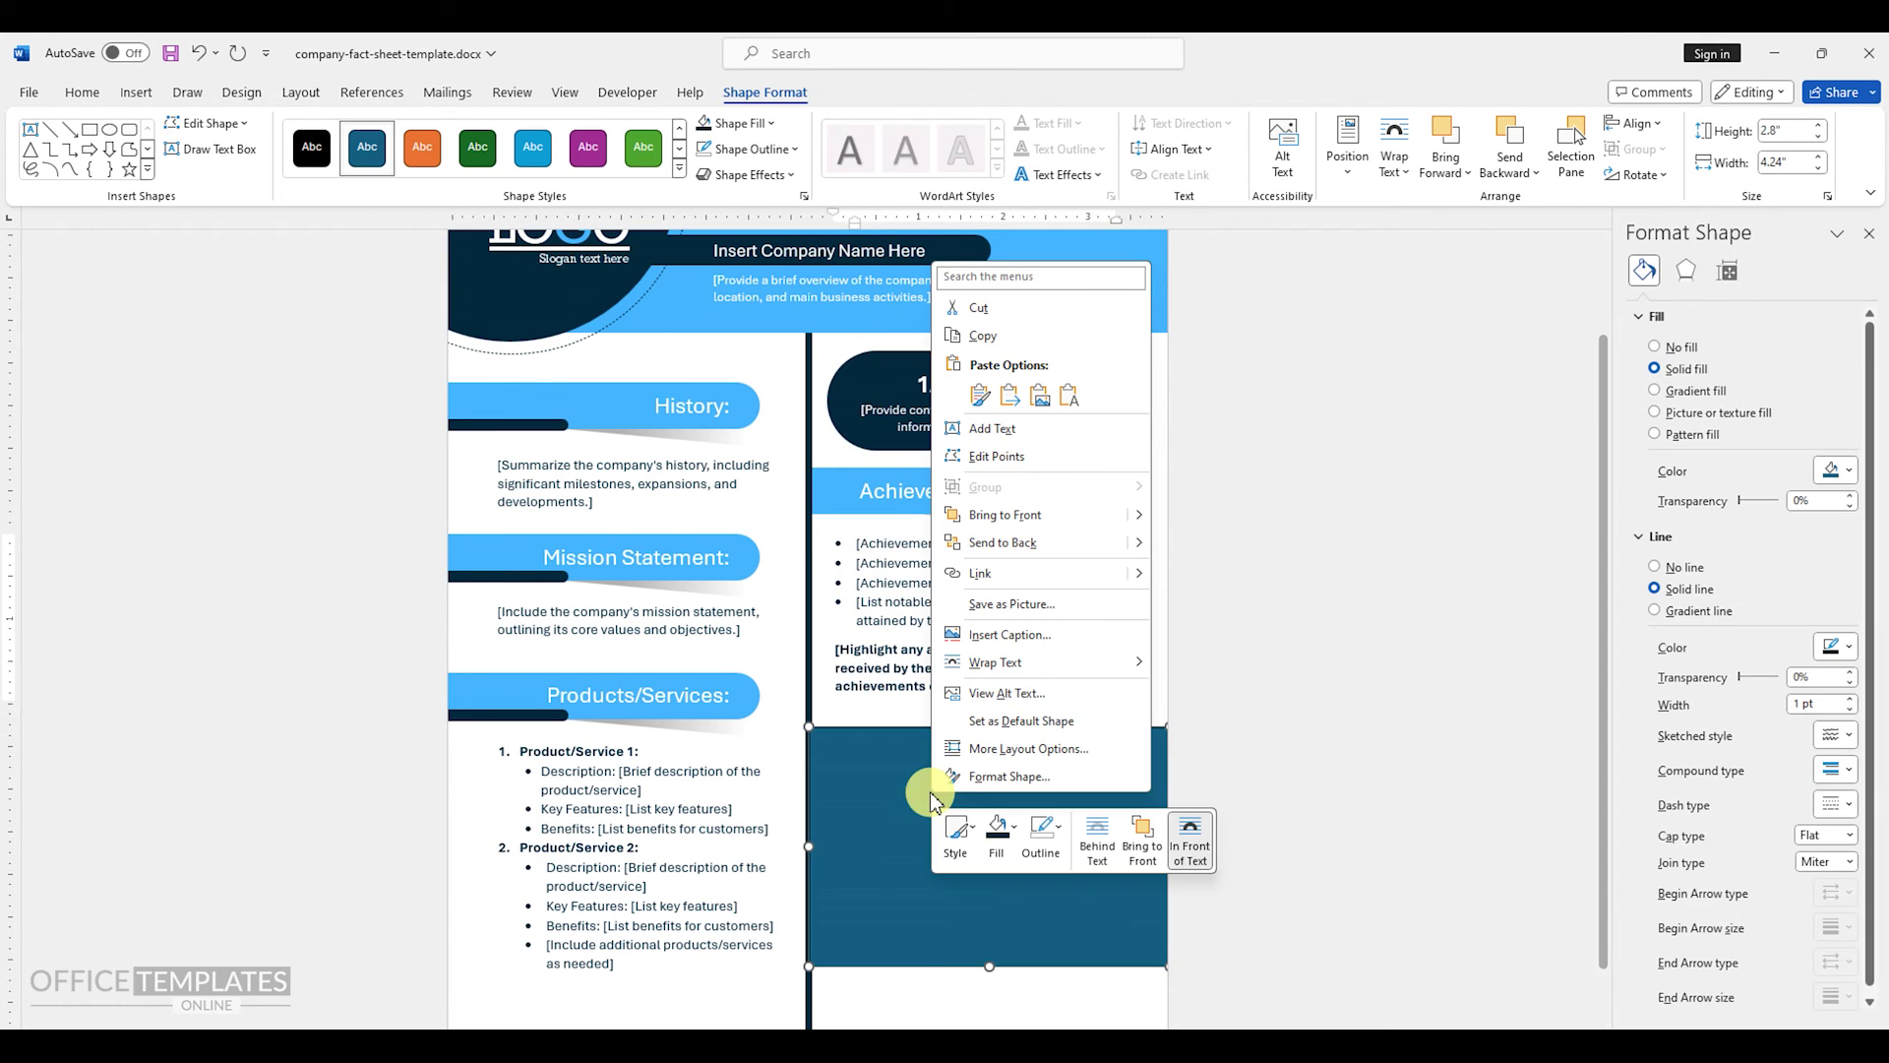
left_click(1045, 843)
left_click(1082, 679)
left_click(996, 831)
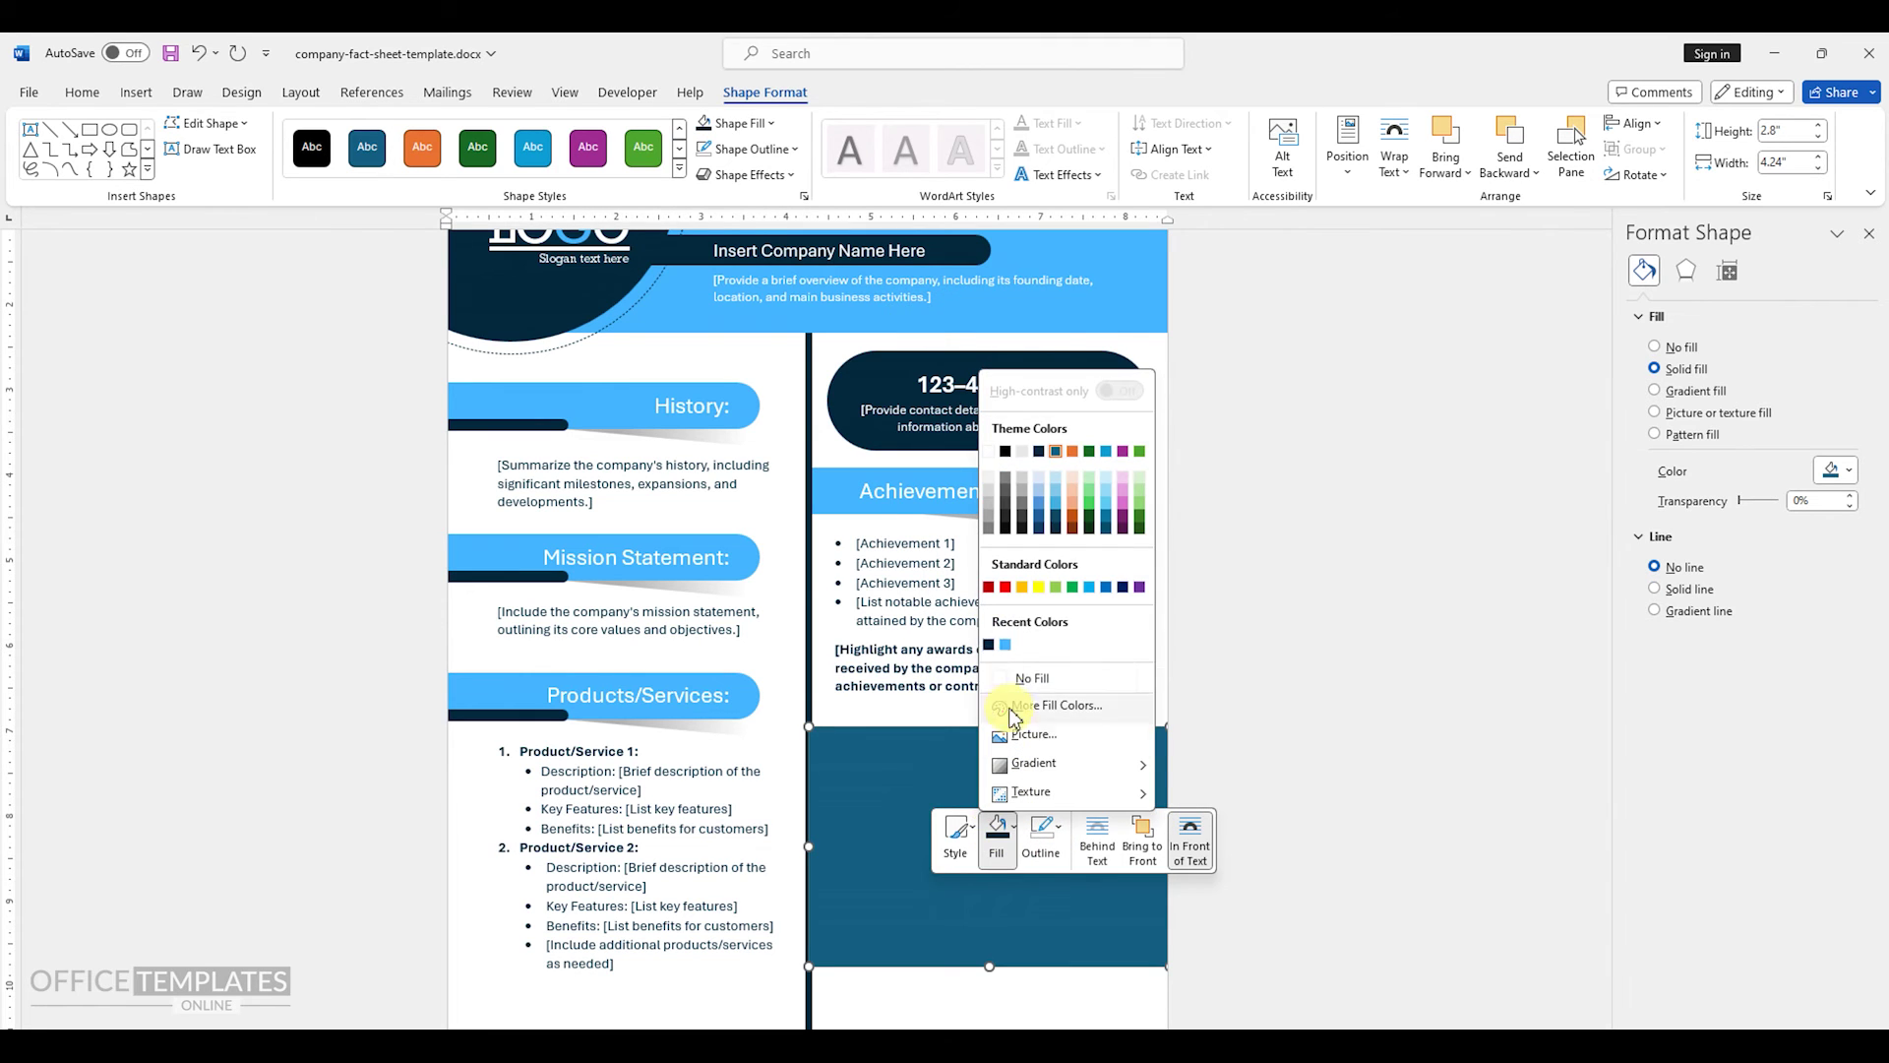
left_click(989, 644)
left_click_drag(898, 776, 907, 771)
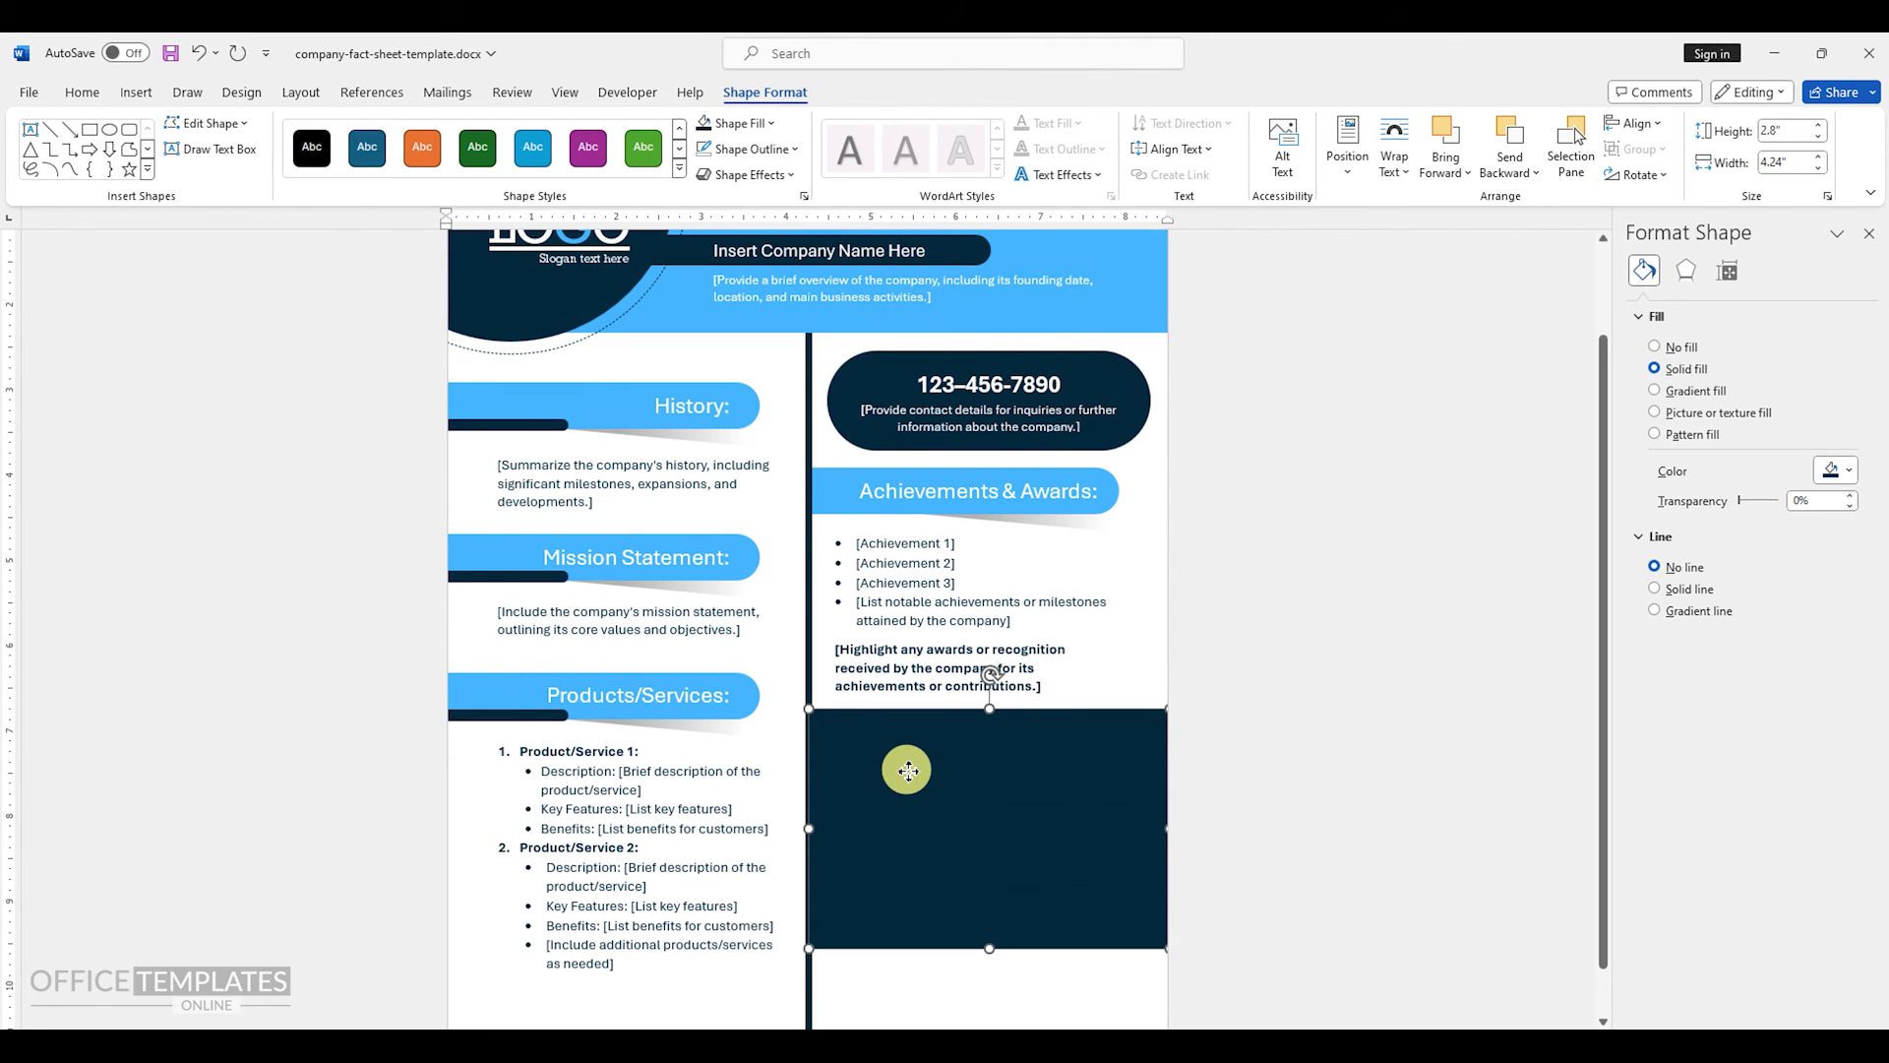
left_click_drag(990, 947, 997, 926)
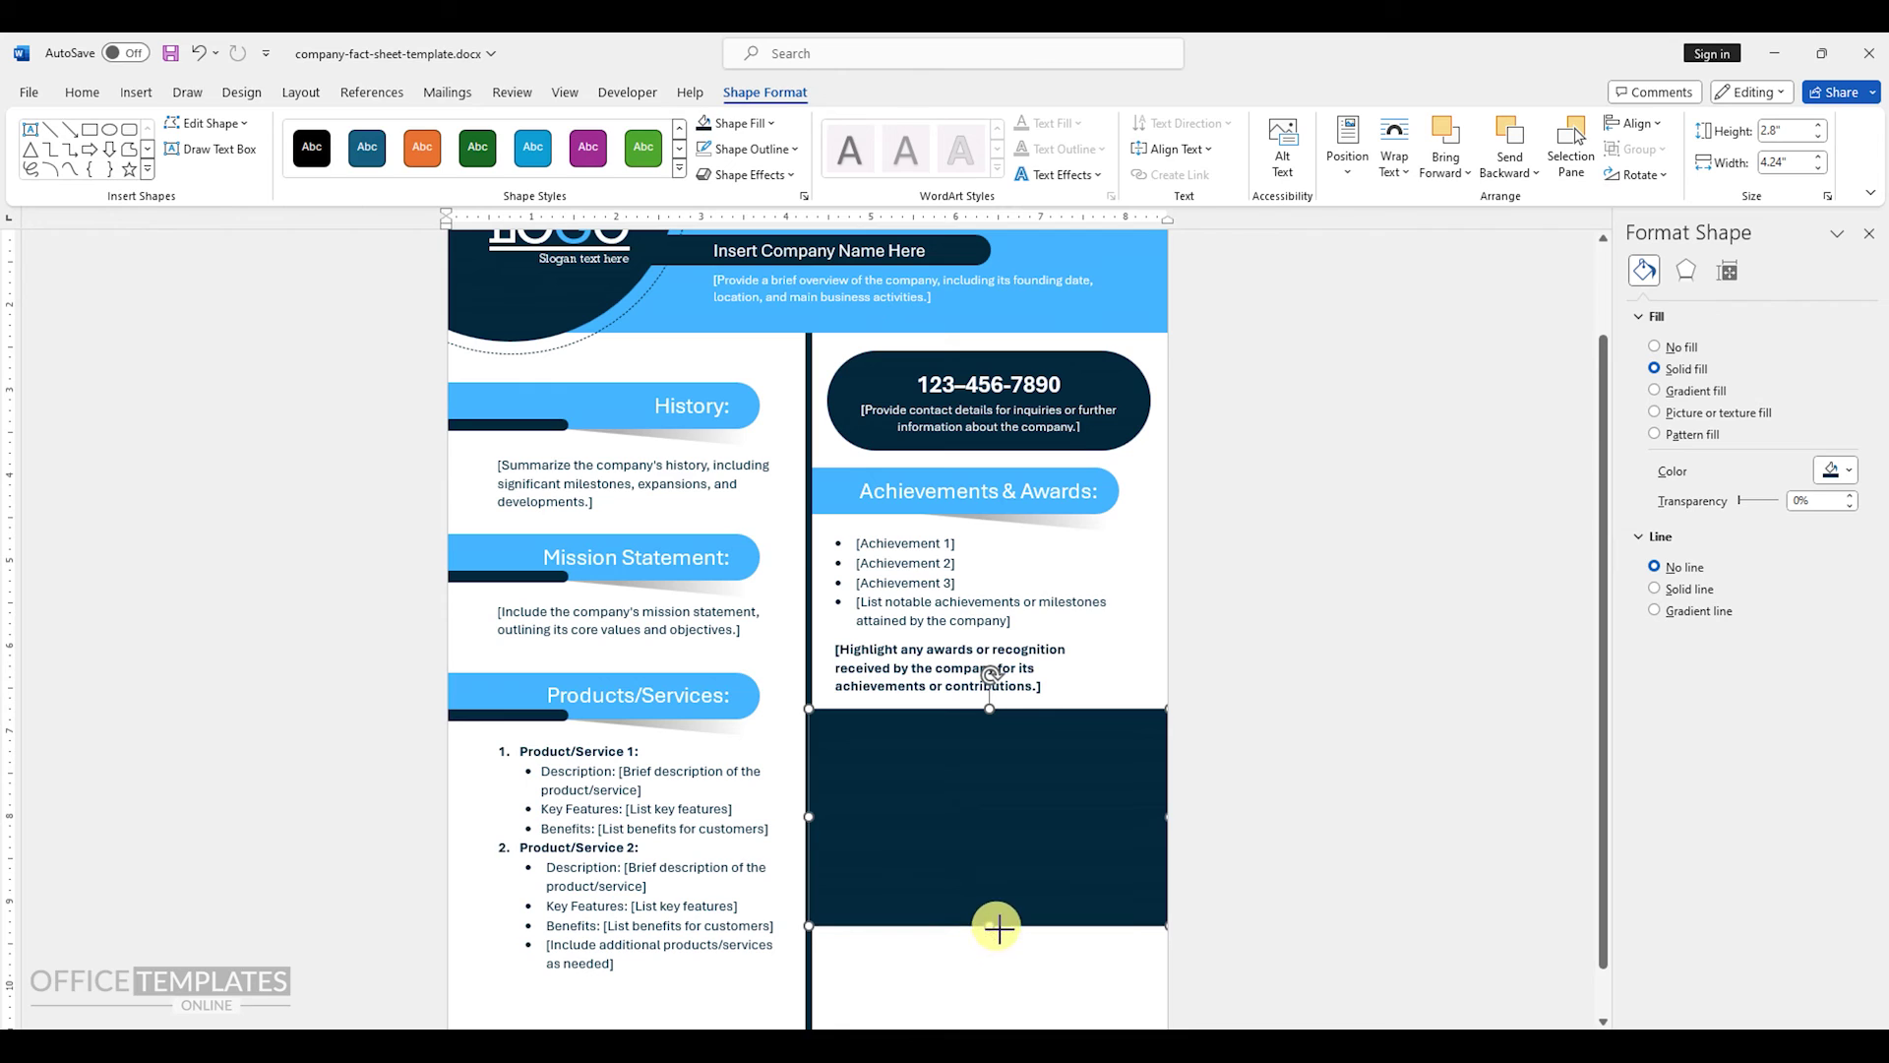
left_click_drag(950, 817, 951, 816)
- Type 'Financial Performance:' into the dark box and left-align it
right_click(940, 787)
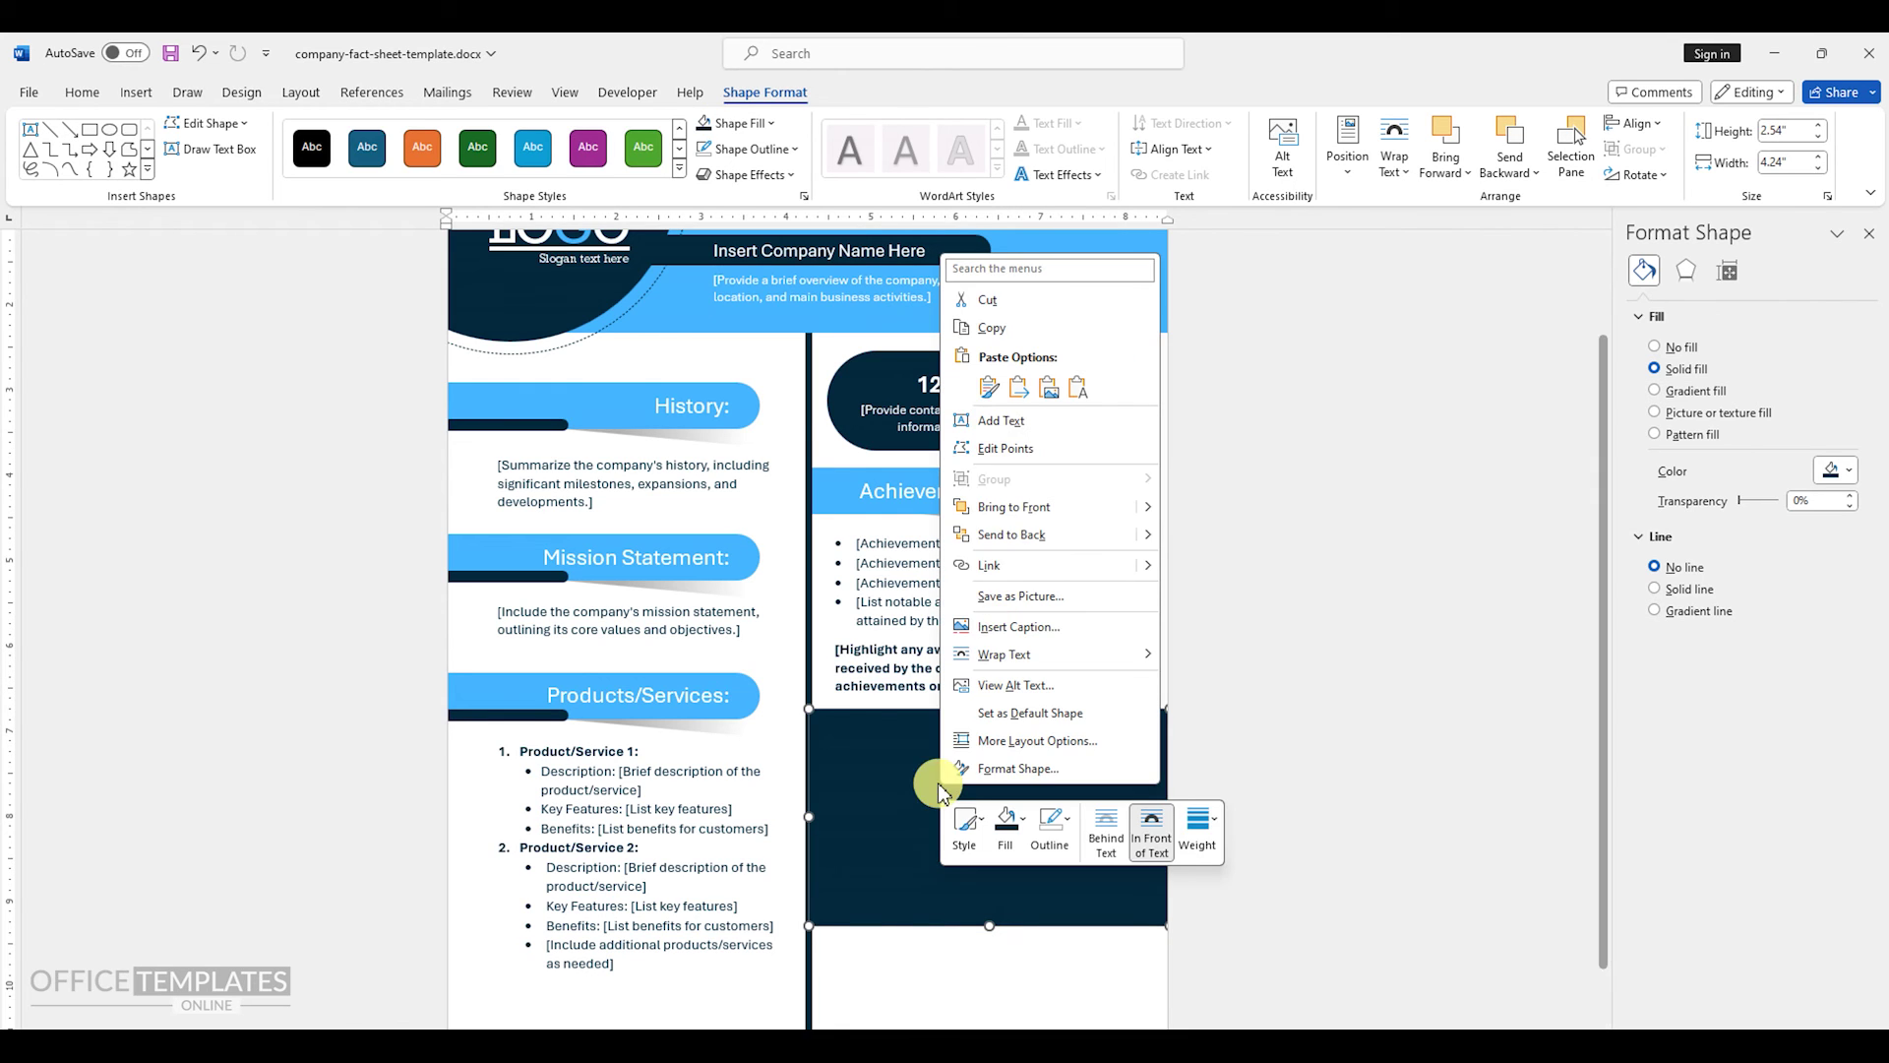
left_click(1011, 429)
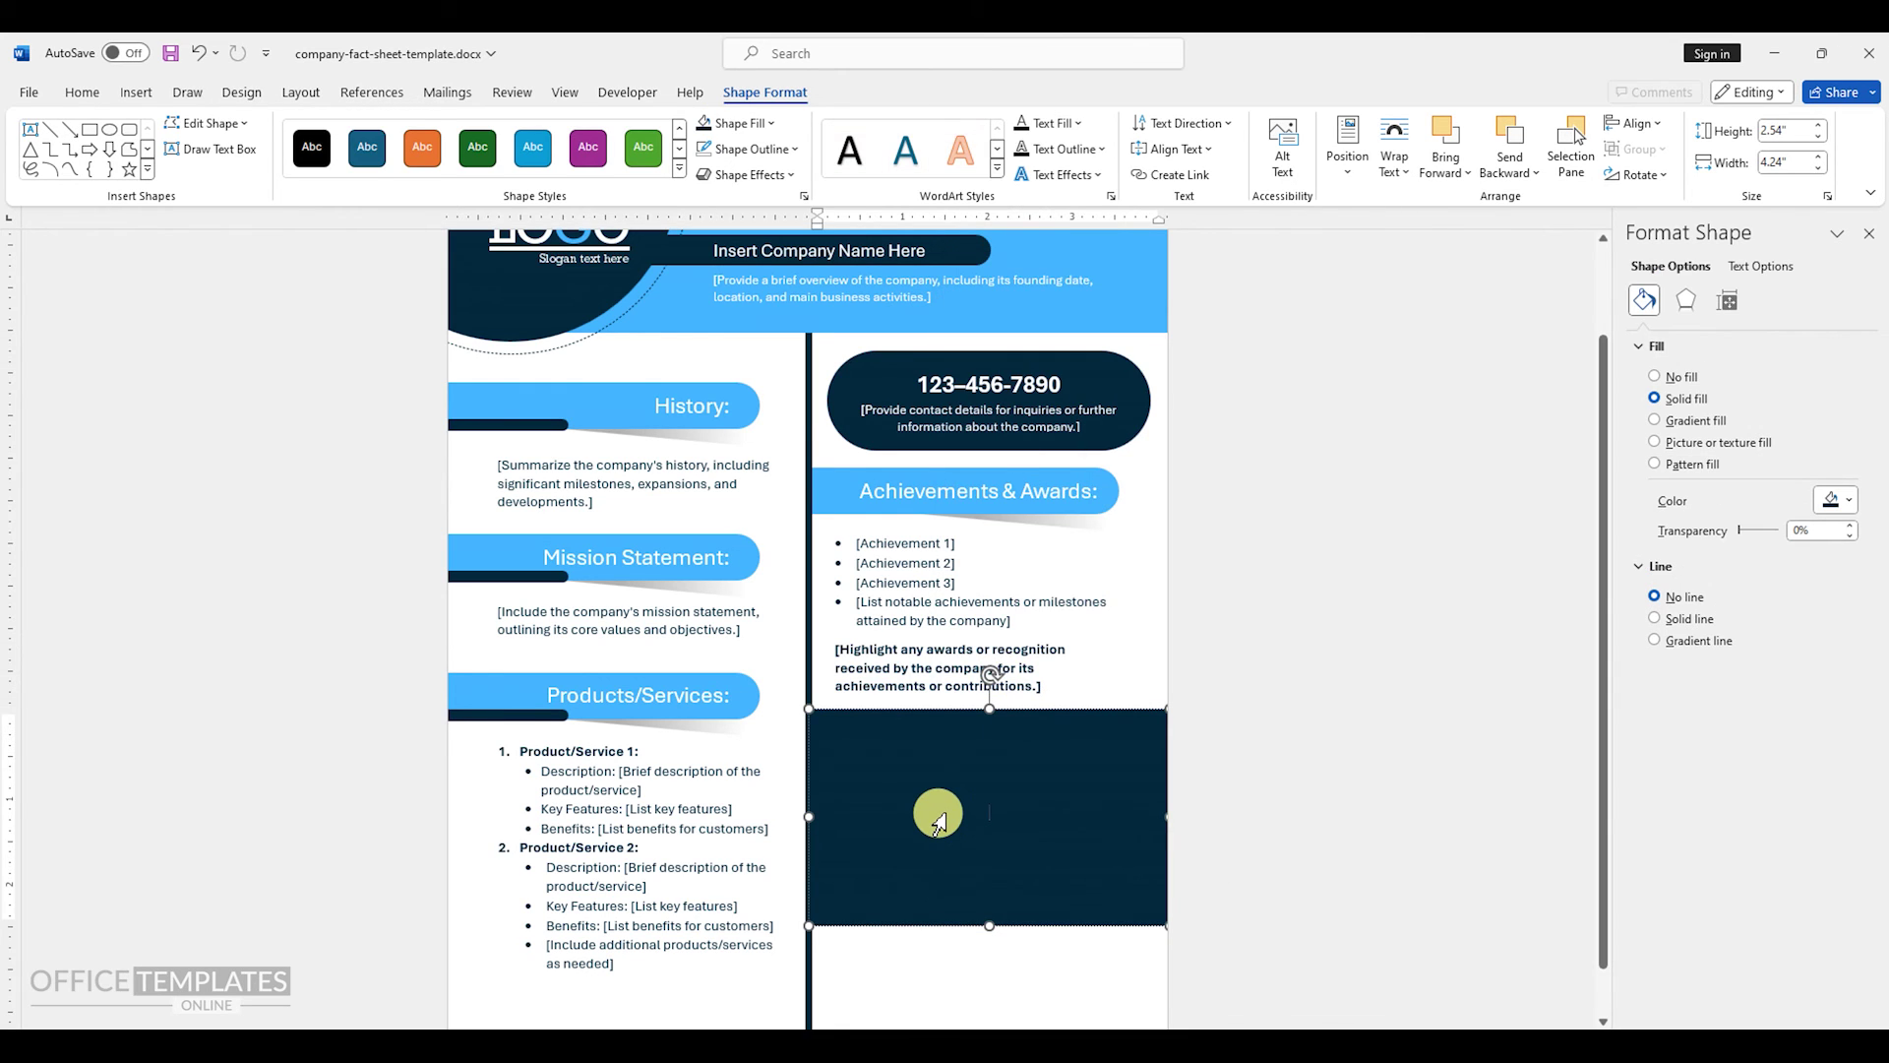
type("Fina")
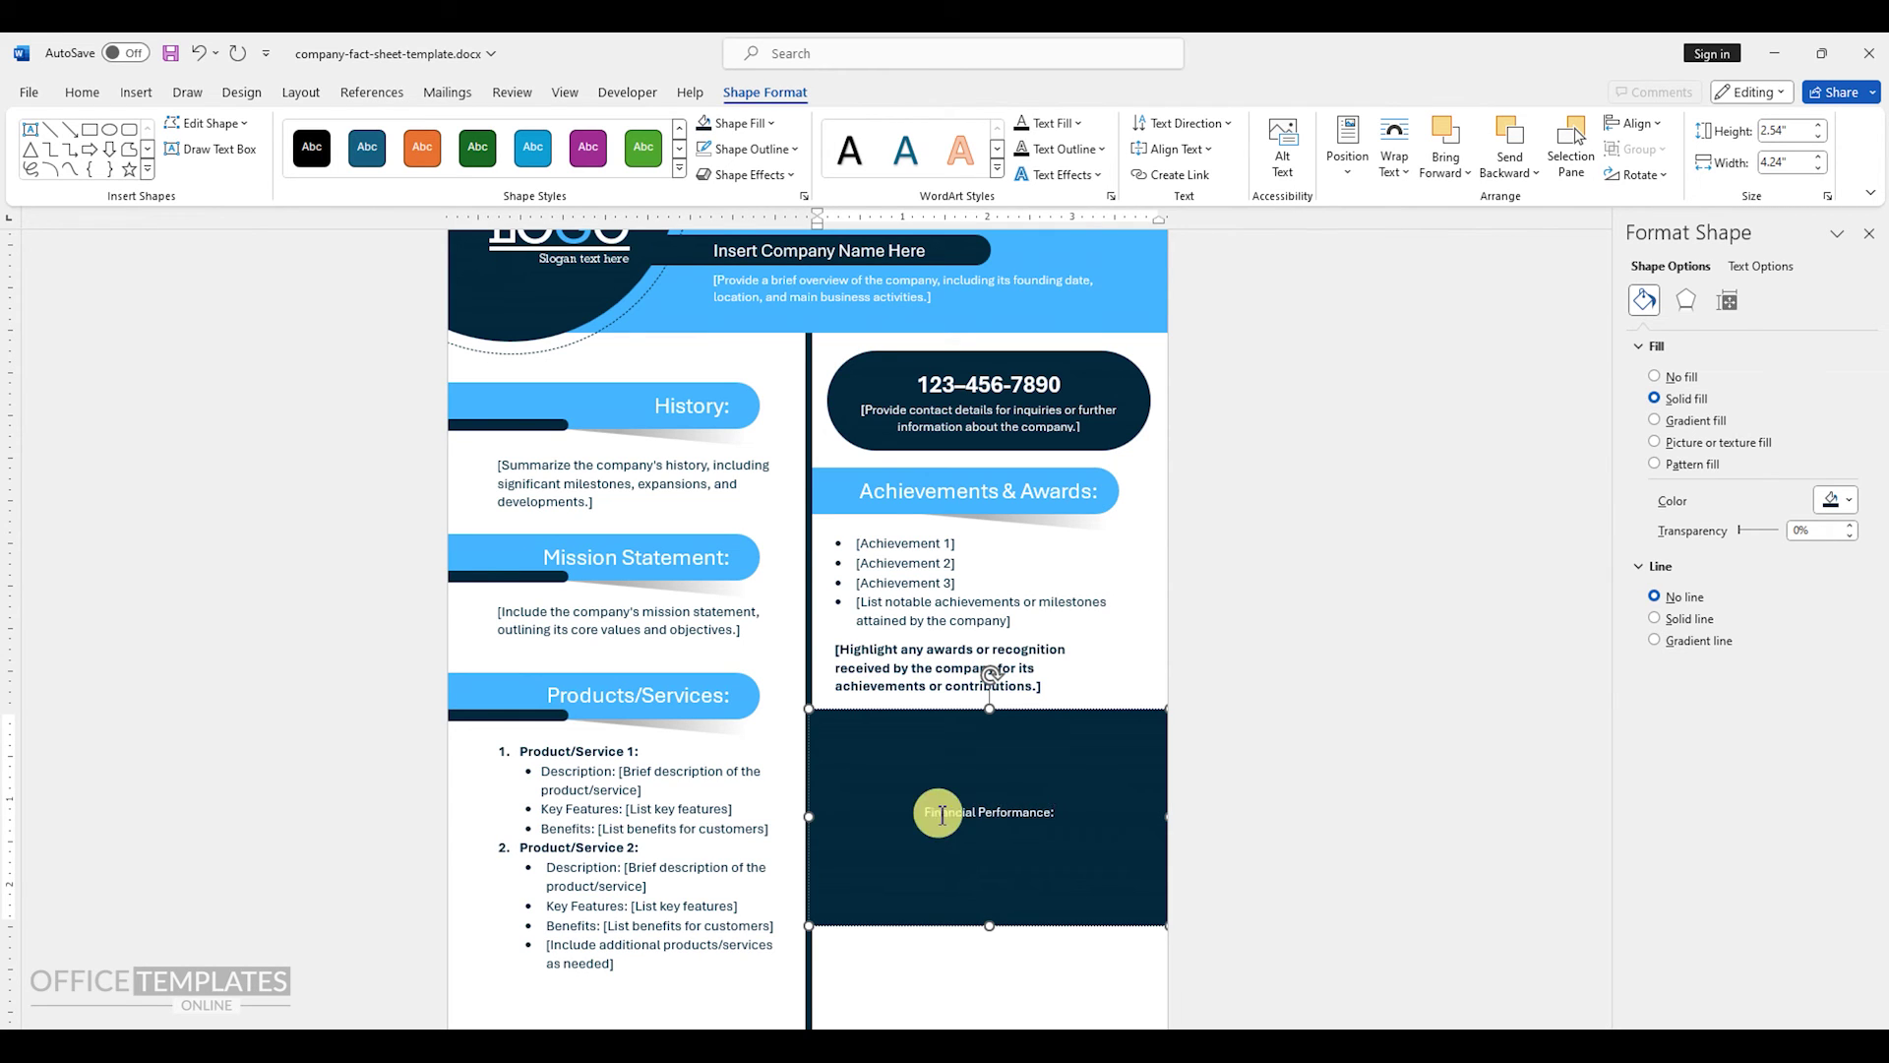
type("ncial Performance:")
left_click(82, 92)
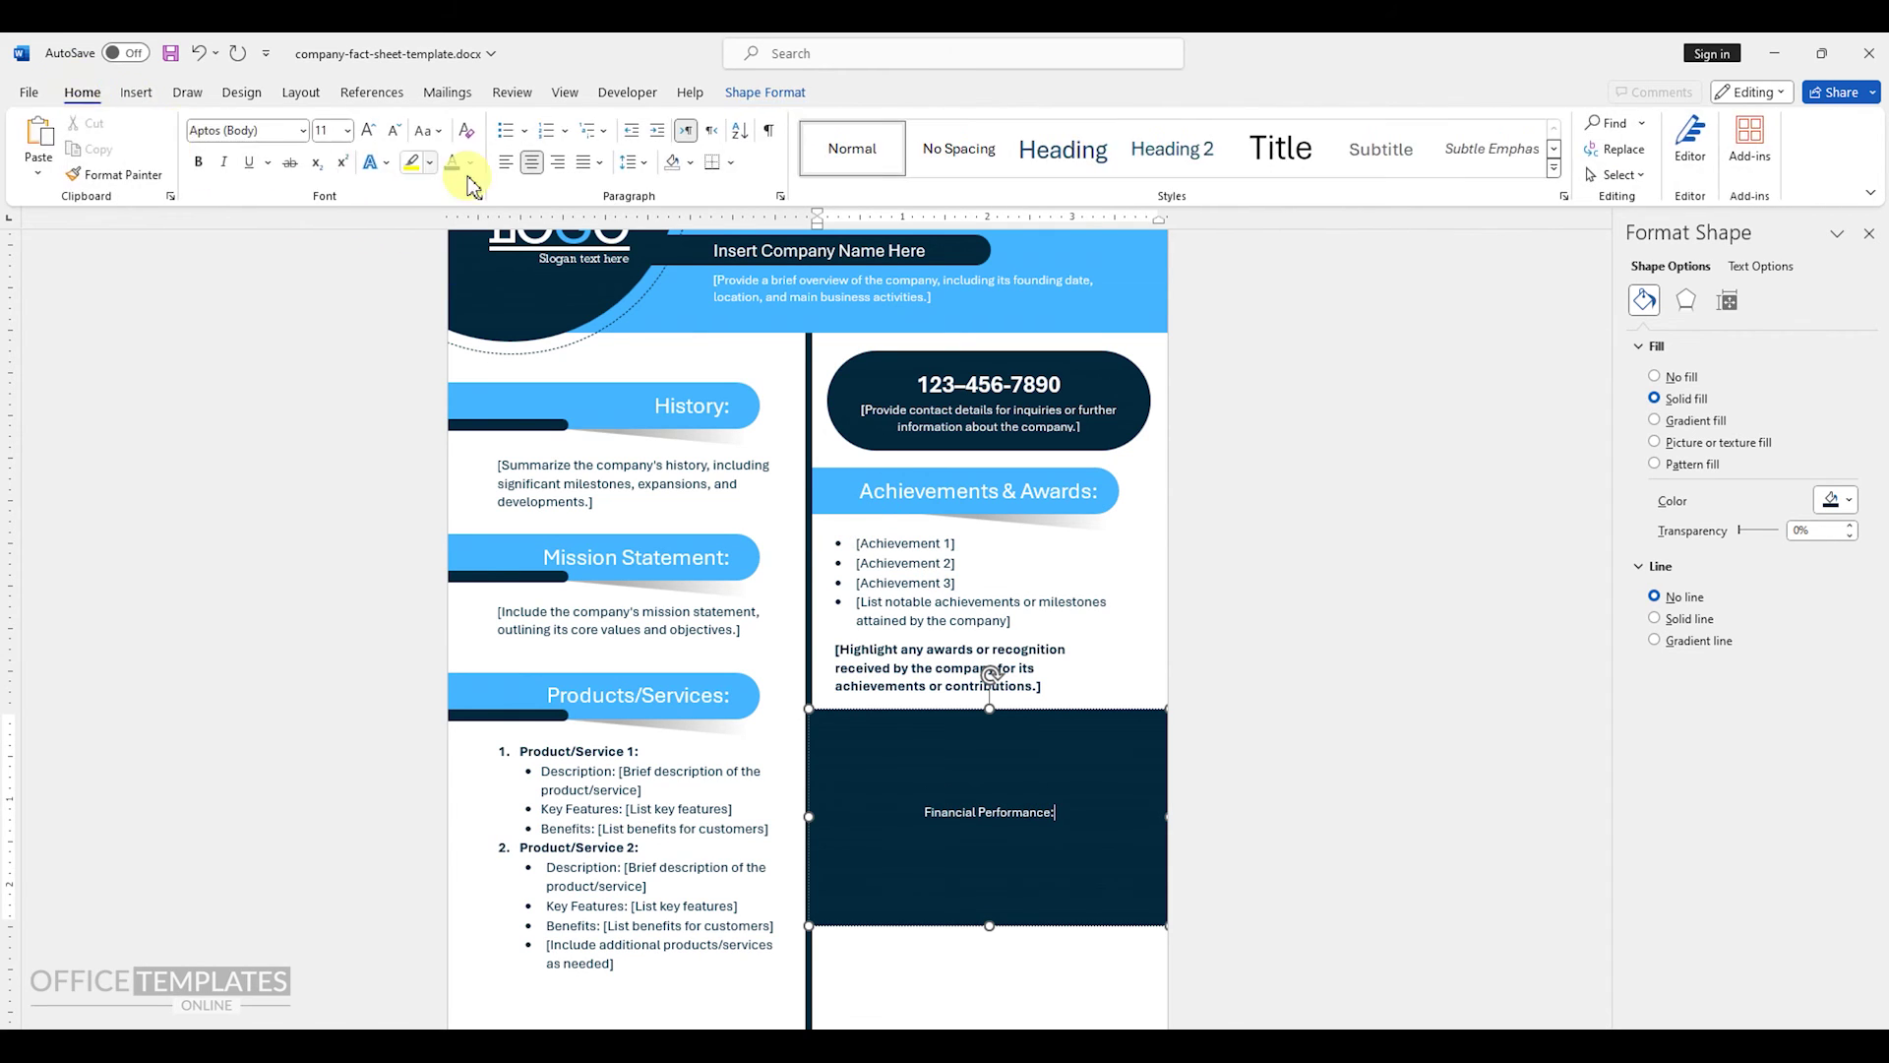
left_click(502, 172)
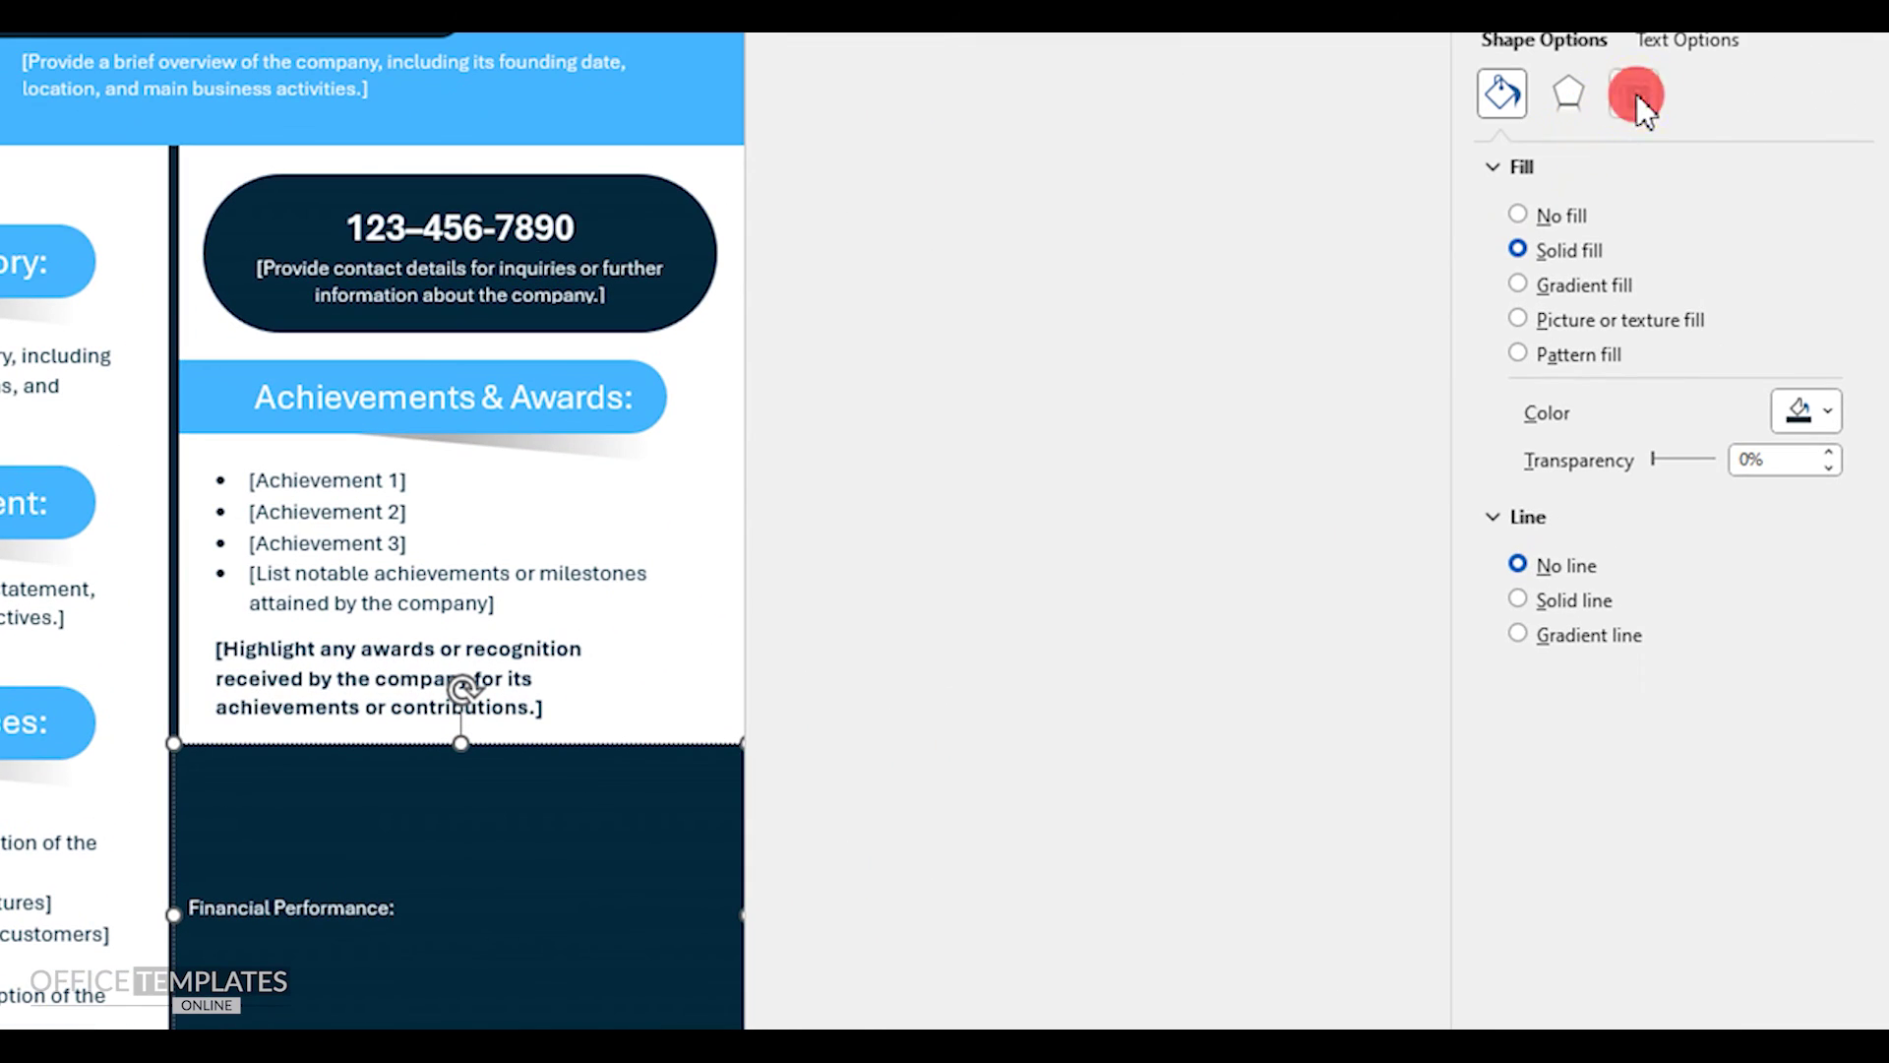
- Anchor the box text to the top with 0.2" left and top insets, and paste the bullet list
left_click(1635, 95)
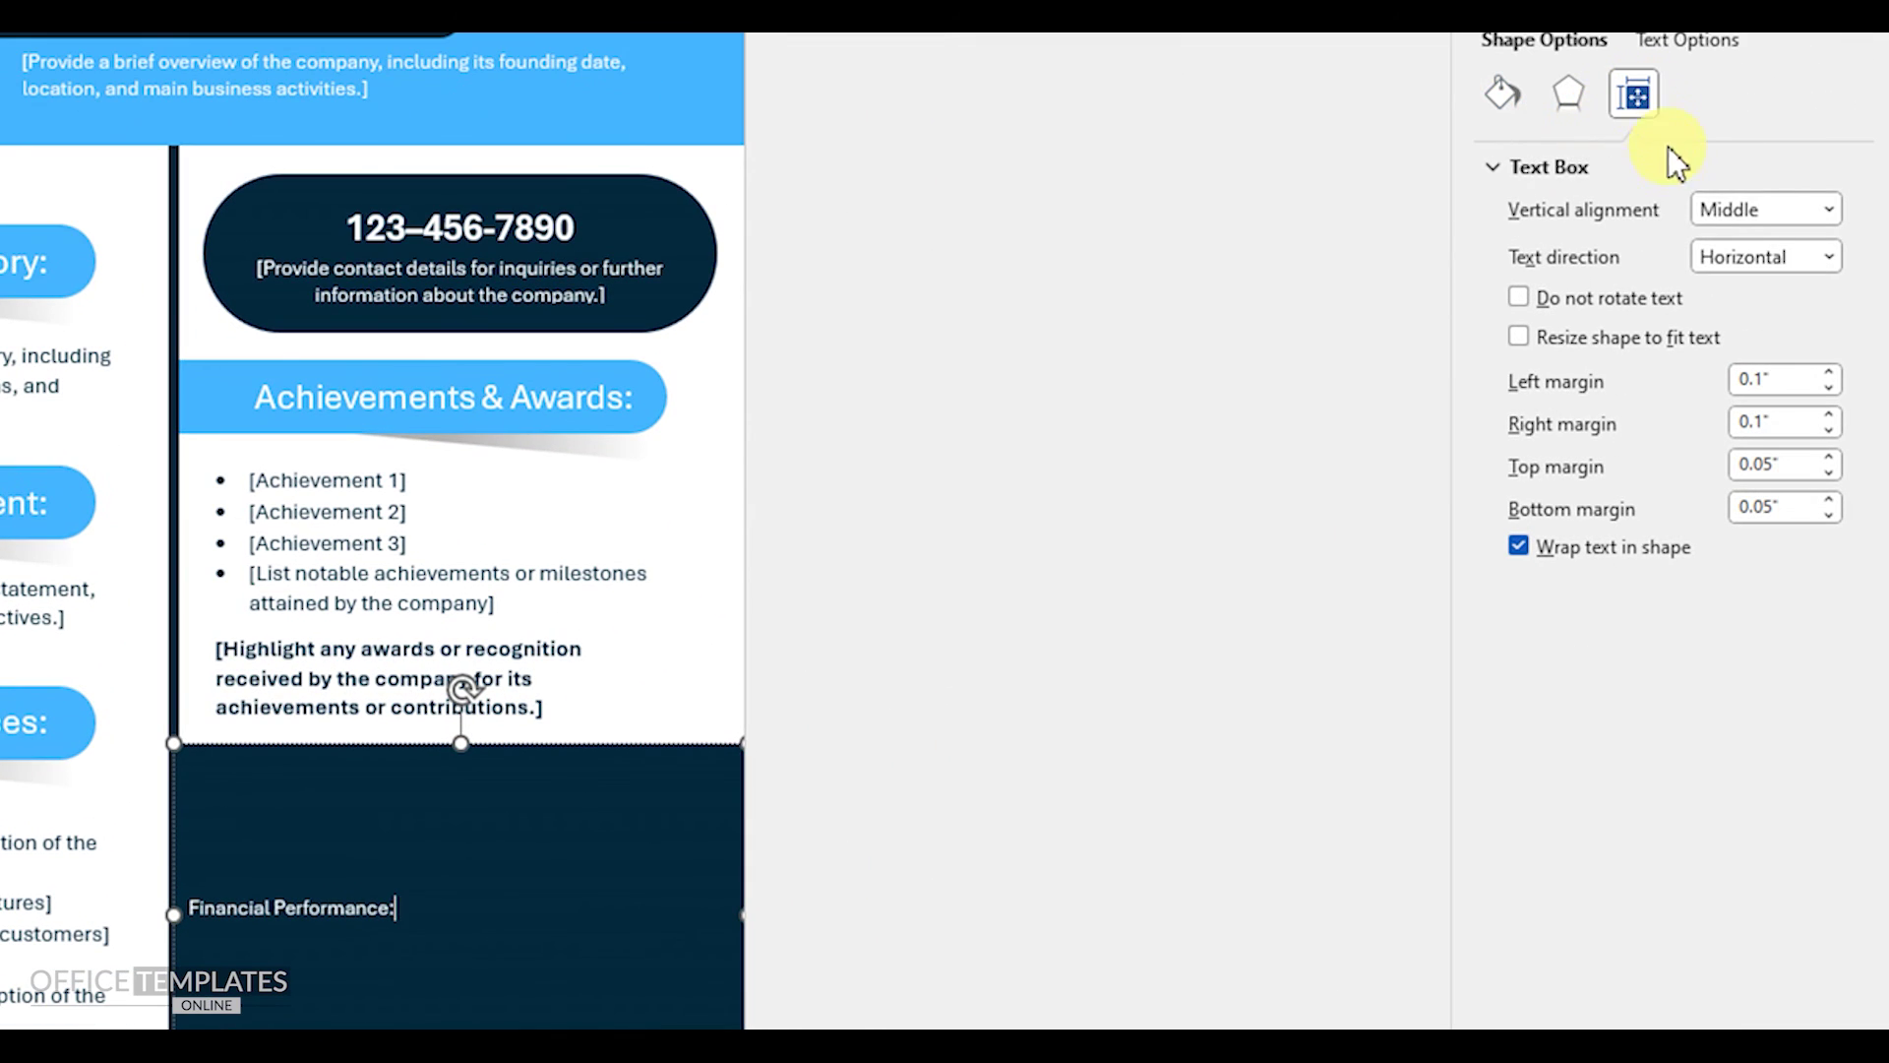
left_click(1733, 210)
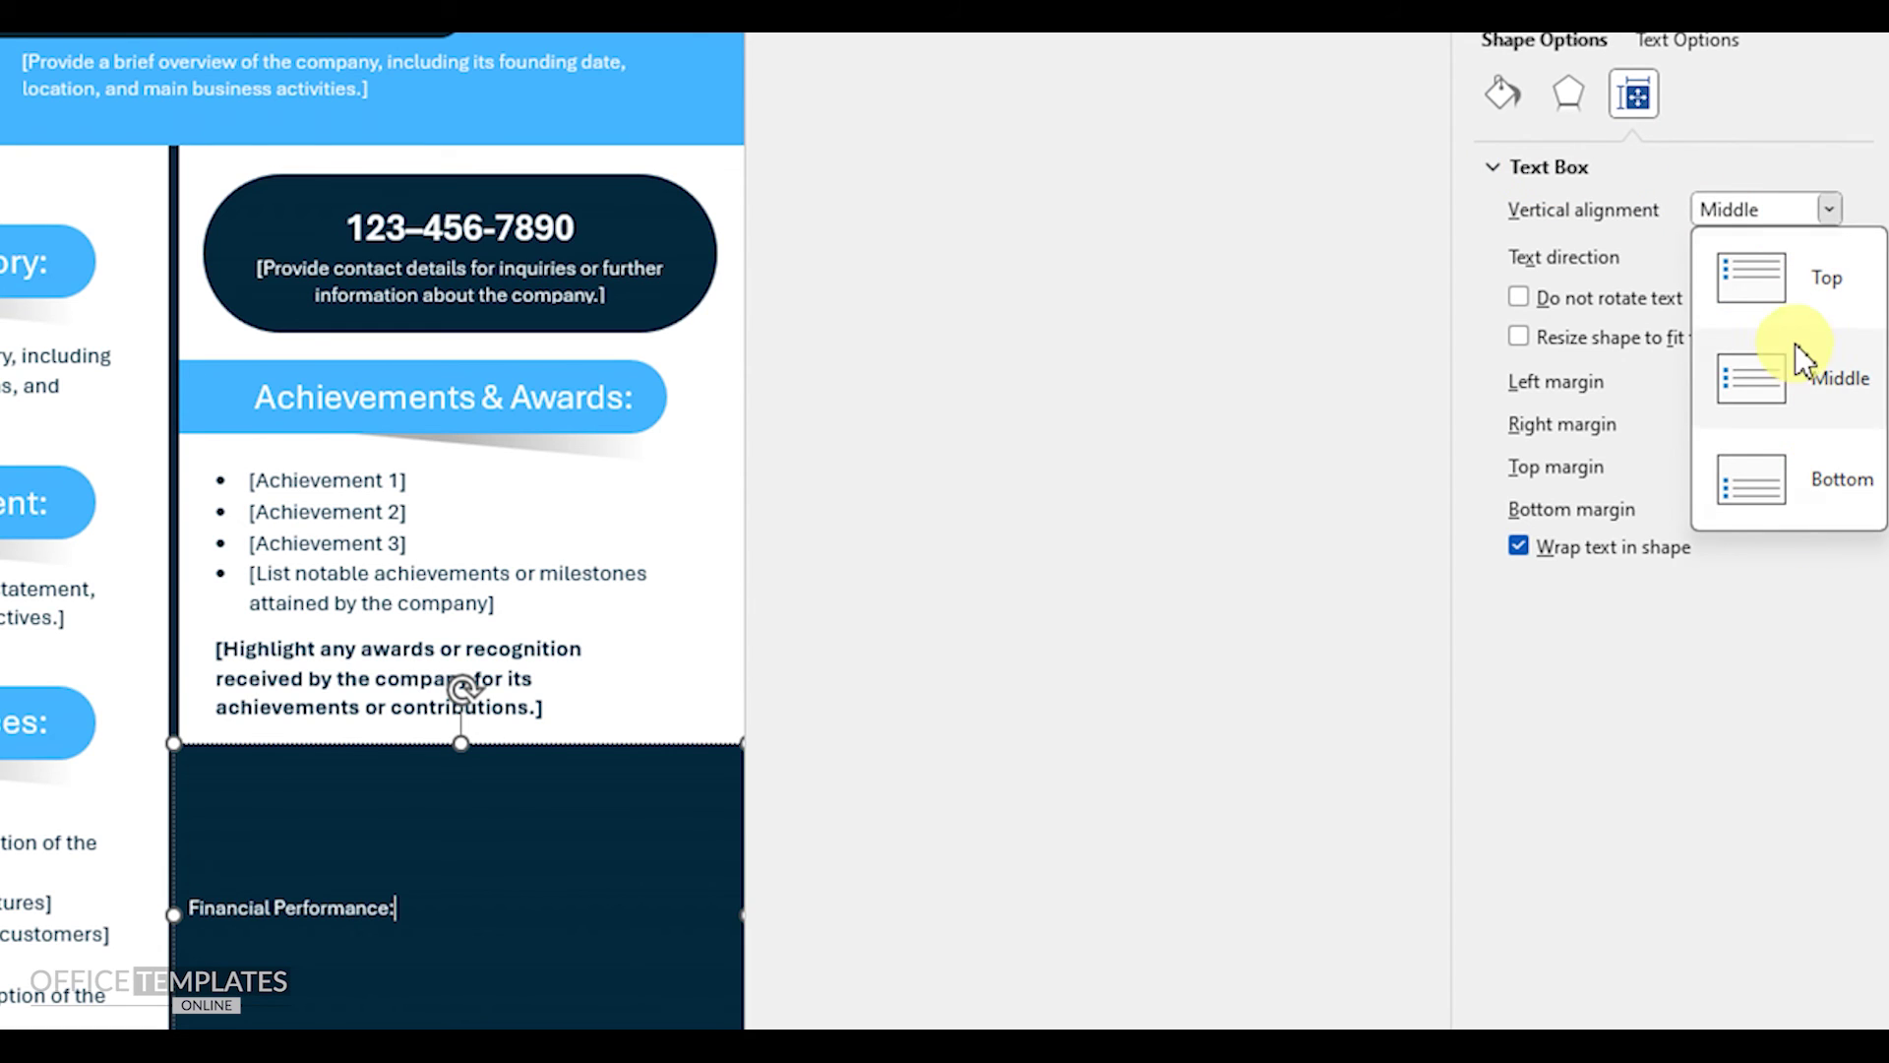
left_click(1776, 295)
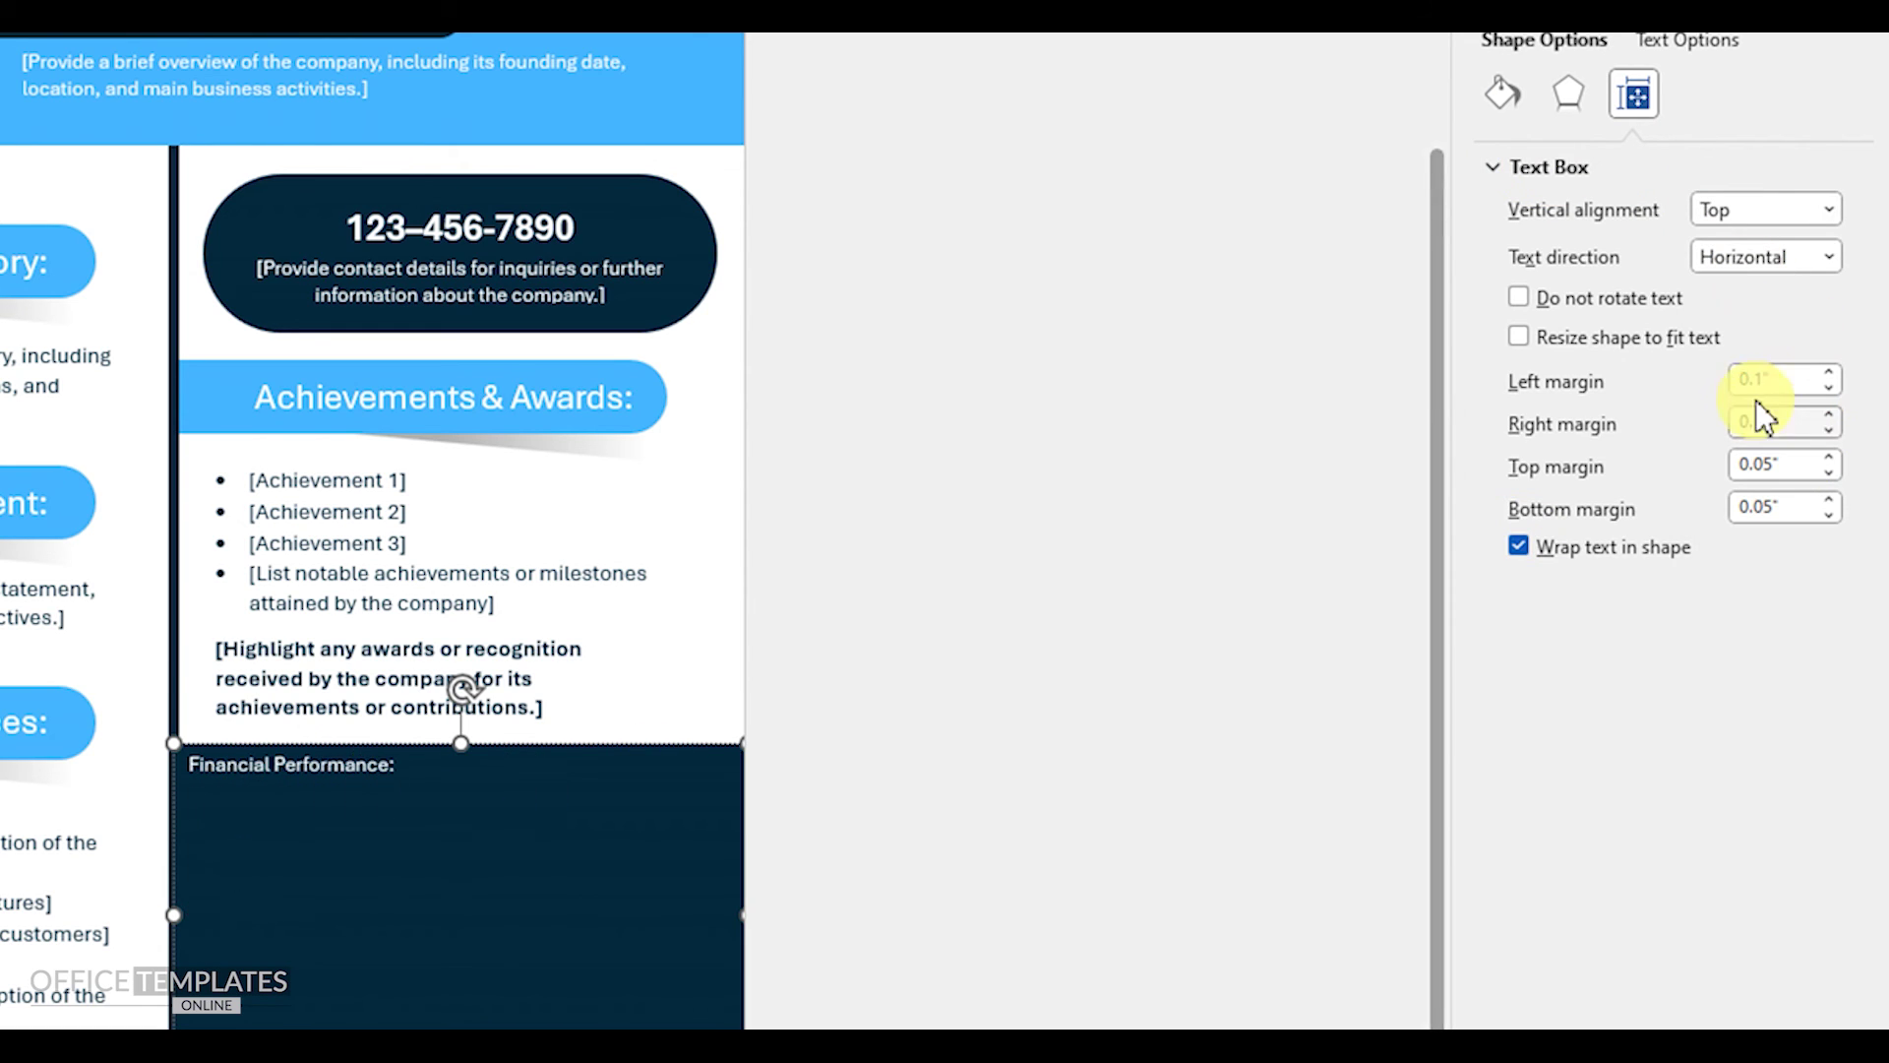
left_click(1829, 374)
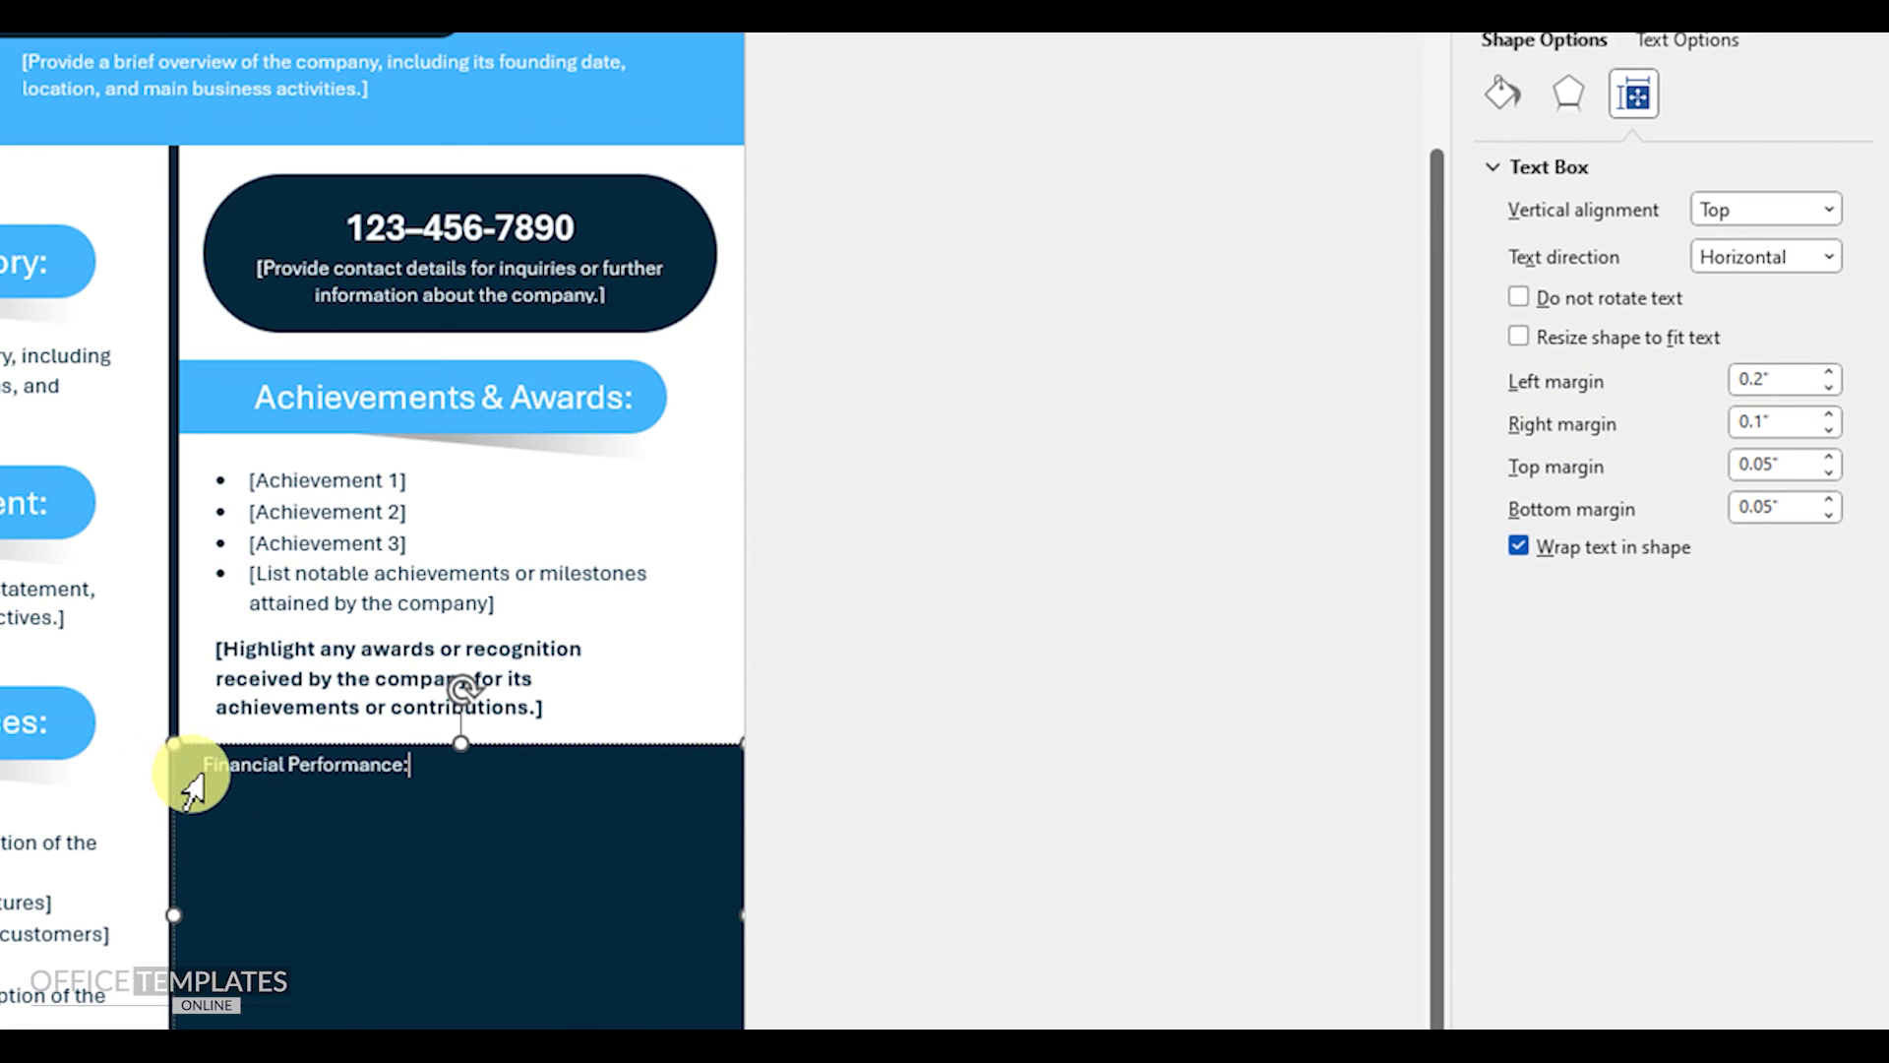
left_click(1830, 458)
left_click(1830, 457)
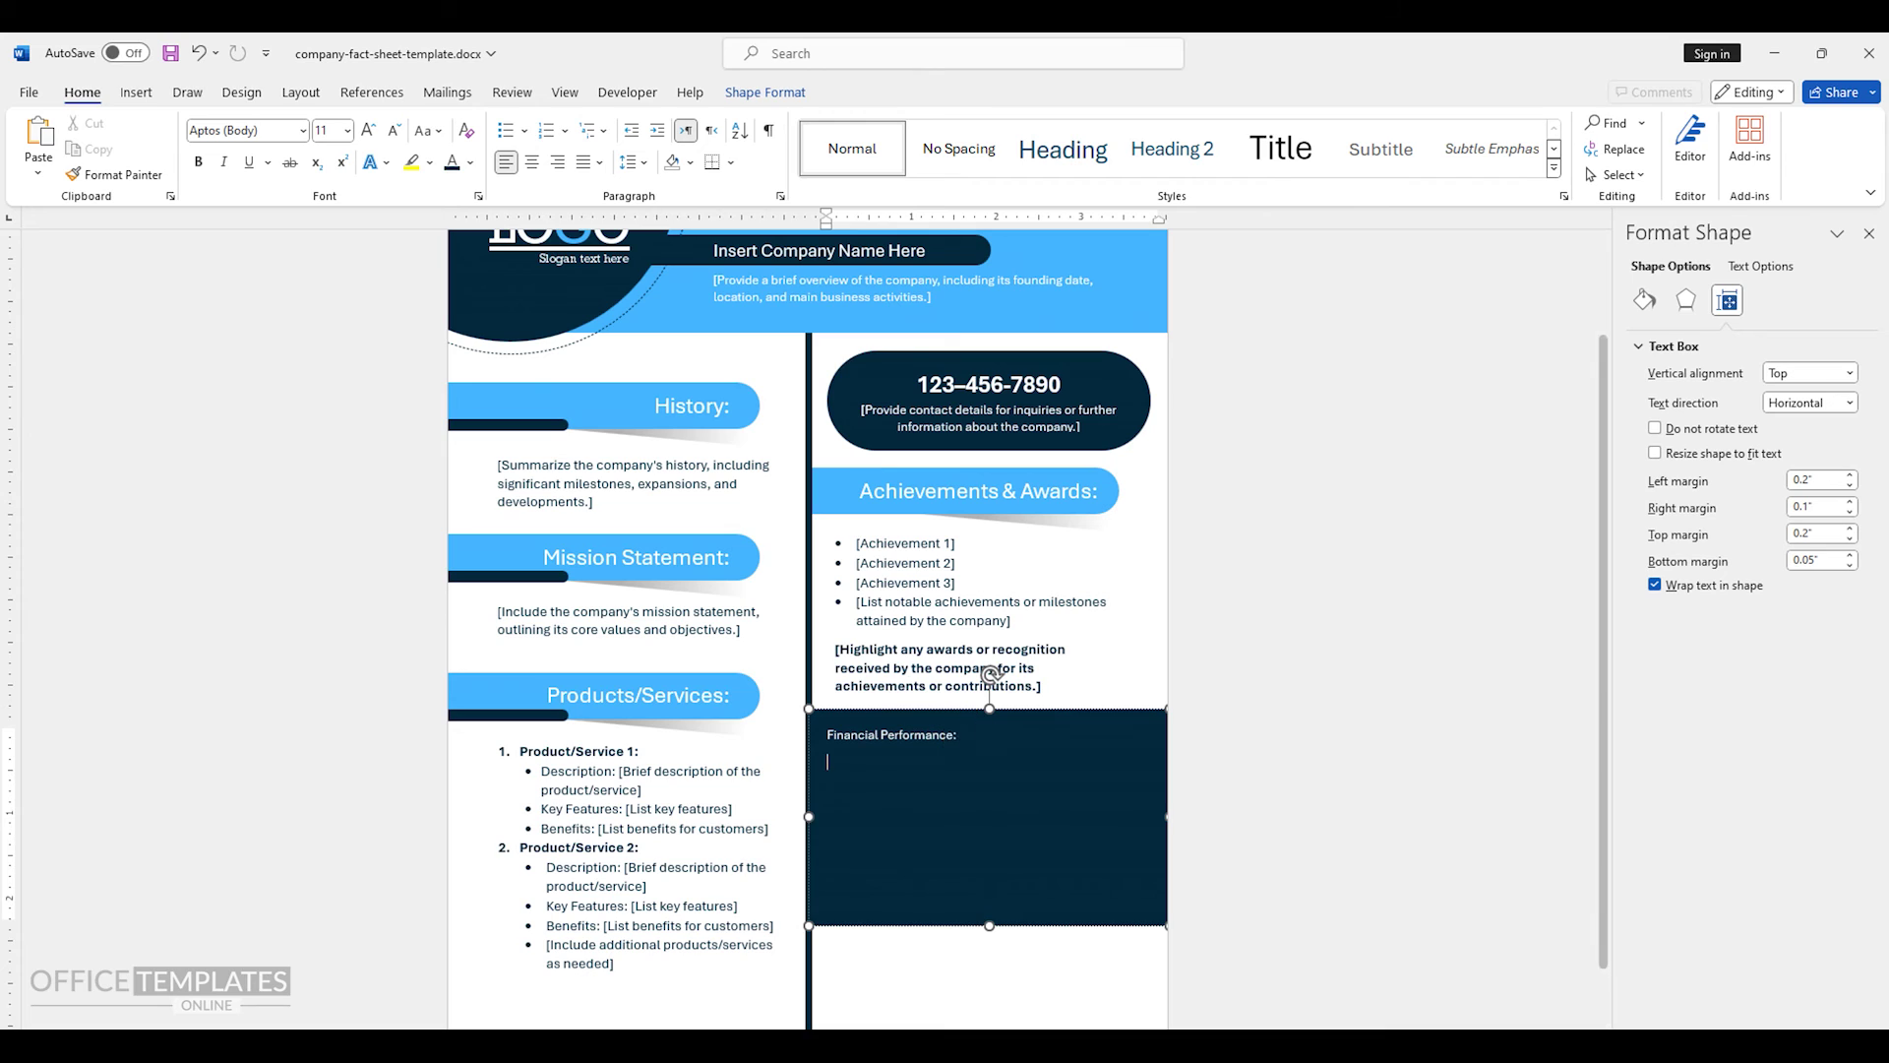
type("Revenue: [Insert revenue figures] Profit/Loss: [Insert profit or loss figures] Assets: [Insert asset values] Employees: [Insert number of employees] [Include any other relevant financial information]")
- Make the 'Financial Performance:' heading 19 pt bold
left_click(893, 765)
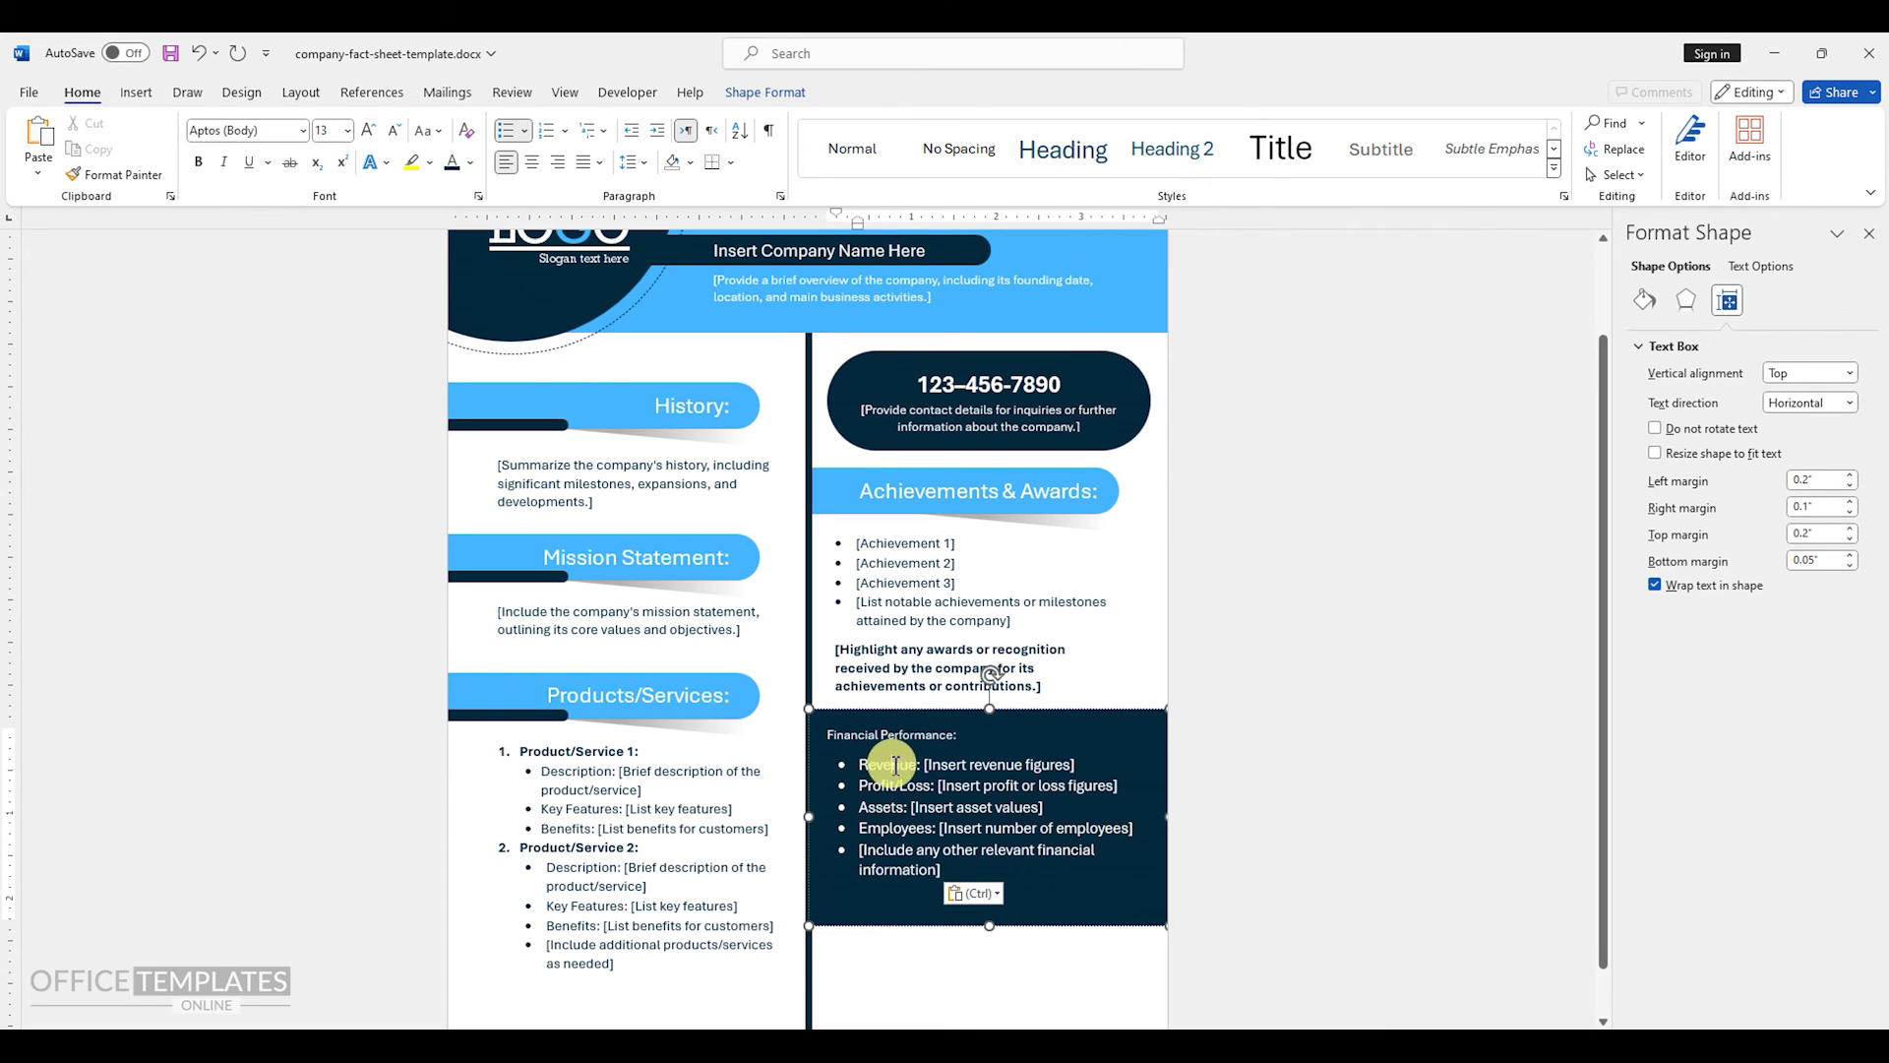
left_click(877, 733)
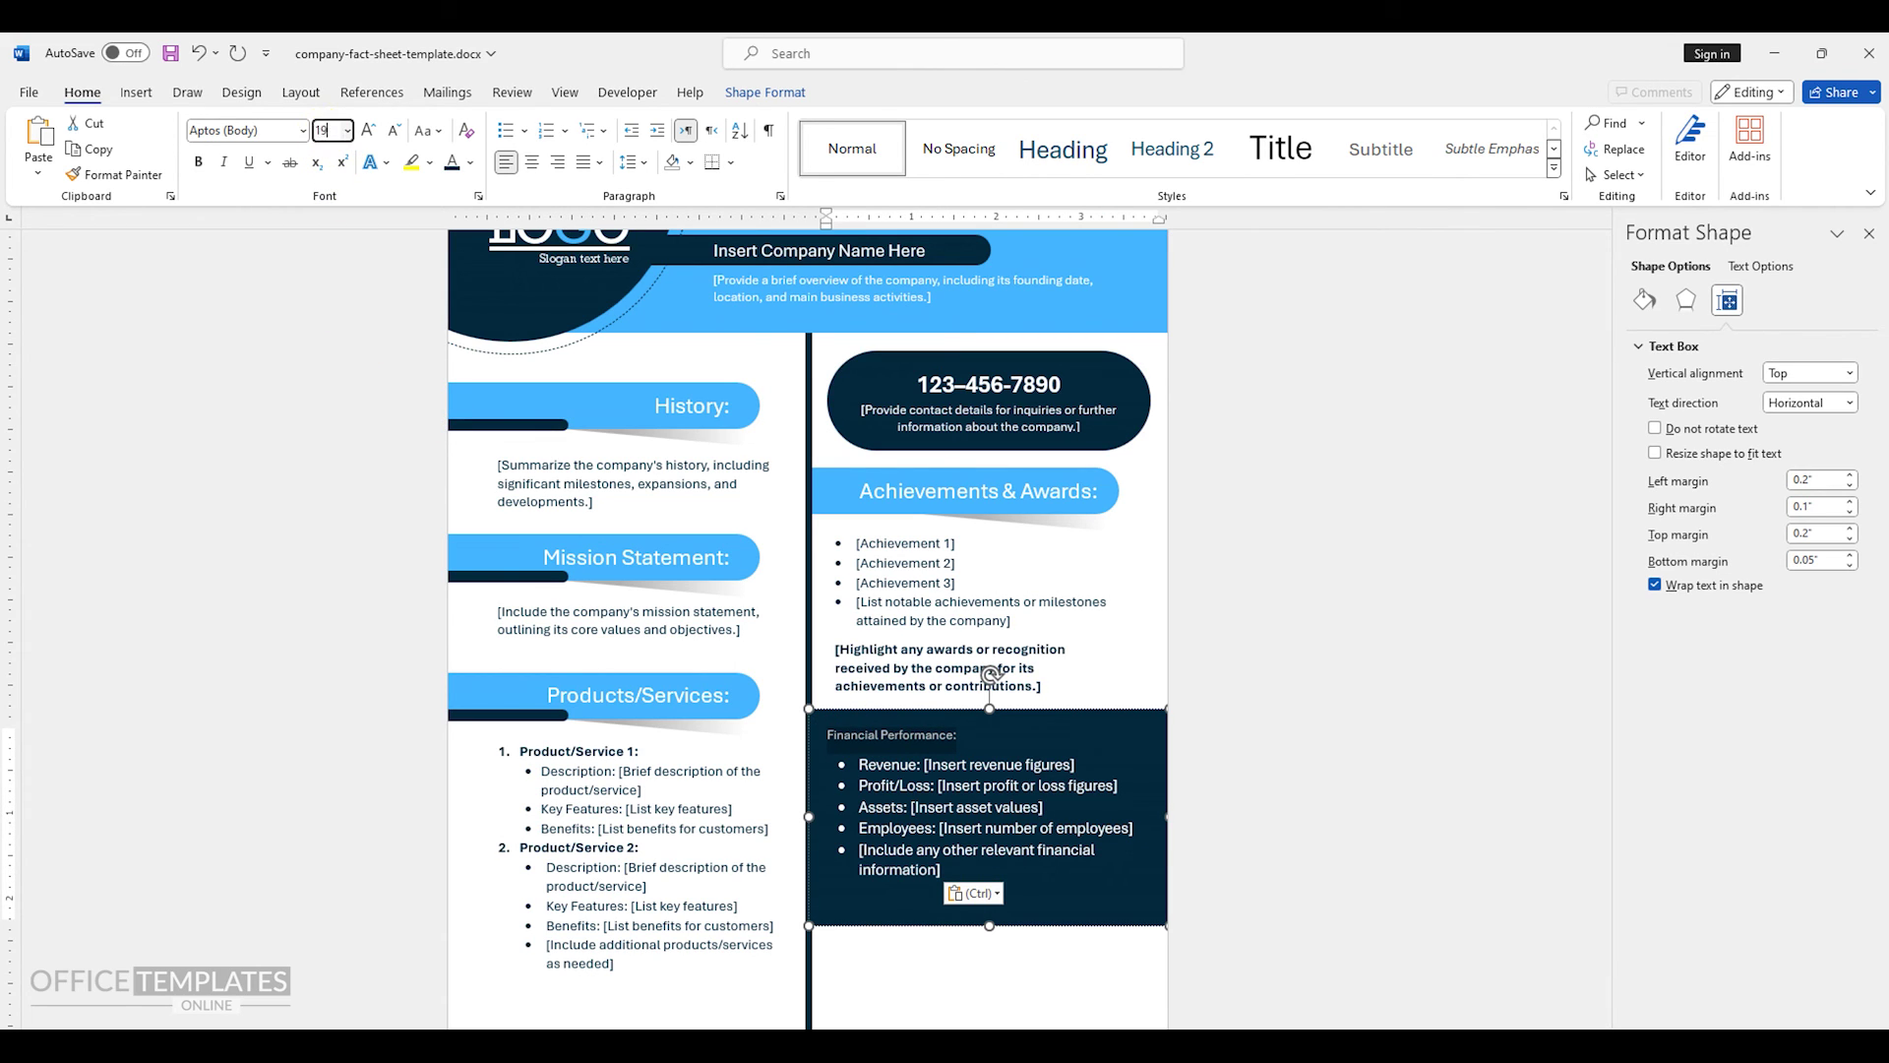
key("Return")
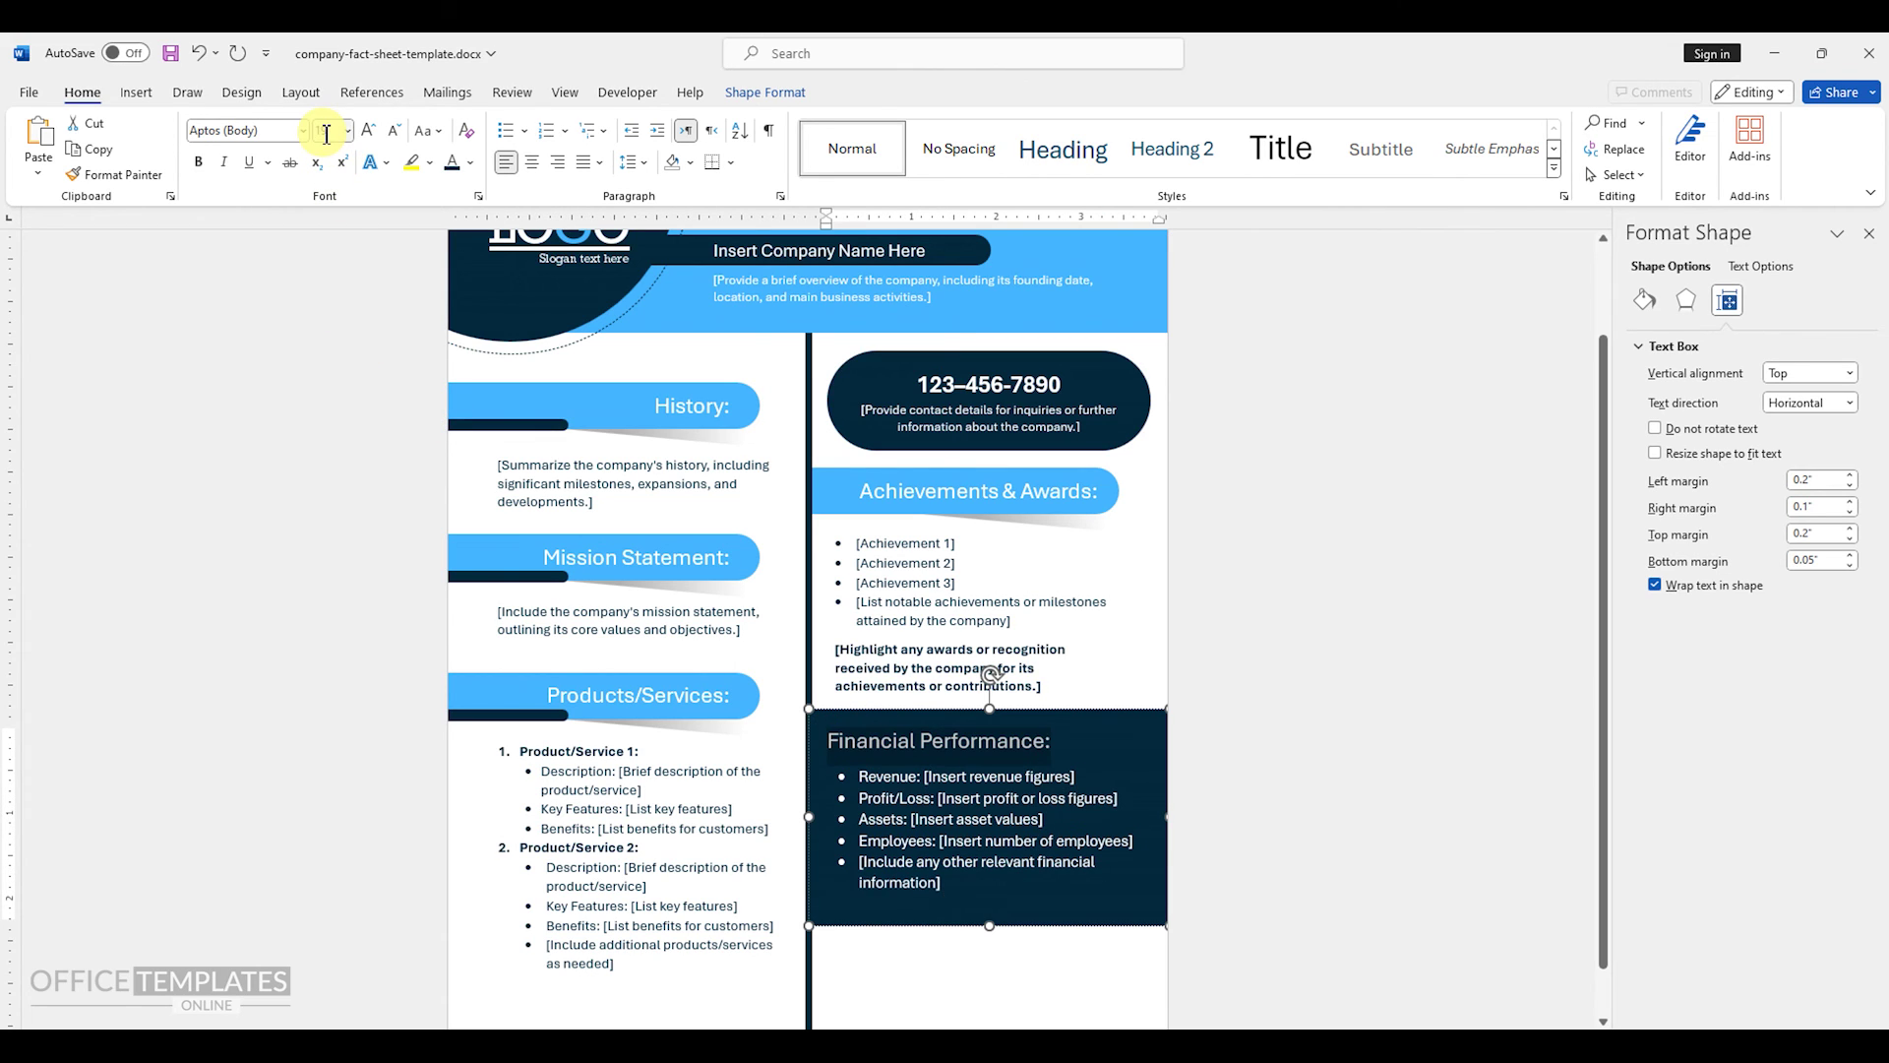
left_click(197, 162)
- Drag the navy panel's bottom edge to fit its bullets, then deselect the text boxes
scroll(1105, 873, "down", 1)
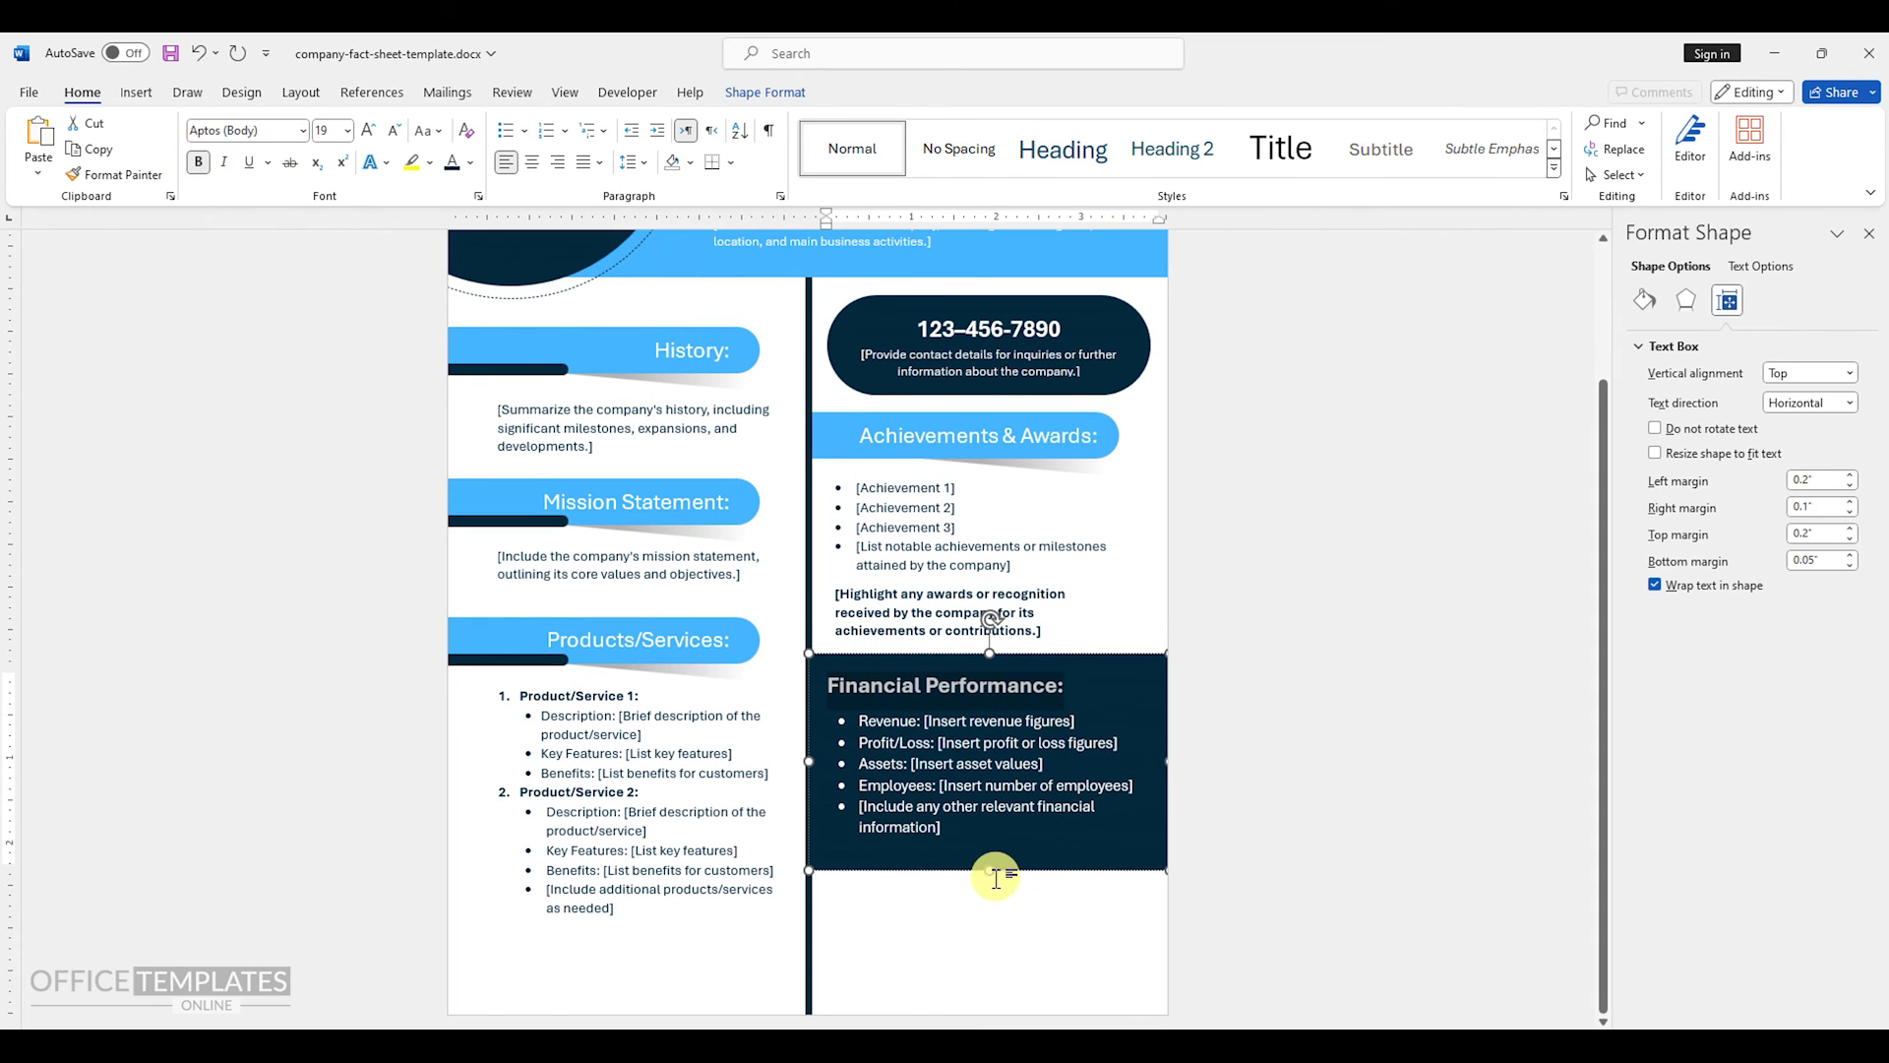
left_click_drag(996, 874, 995, 897)
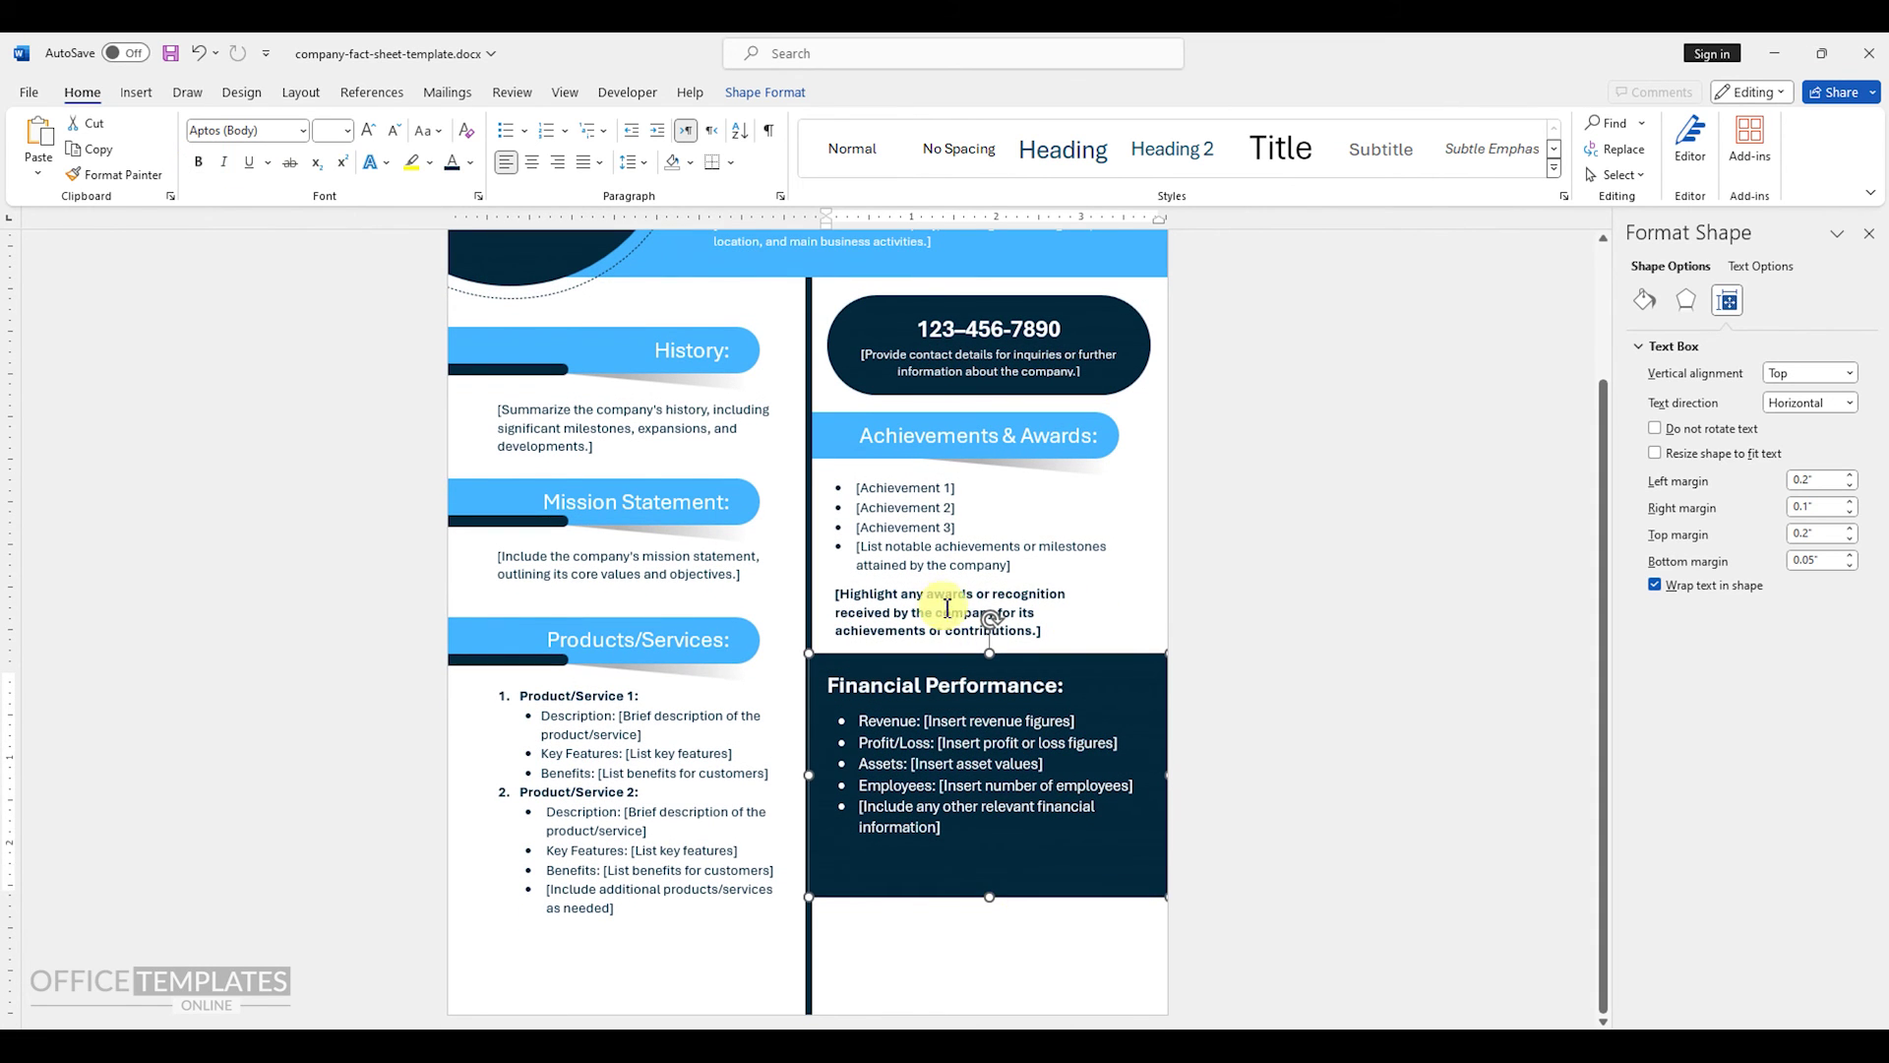
left_click(947, 602)
scroll(947, 610, "down", 6)
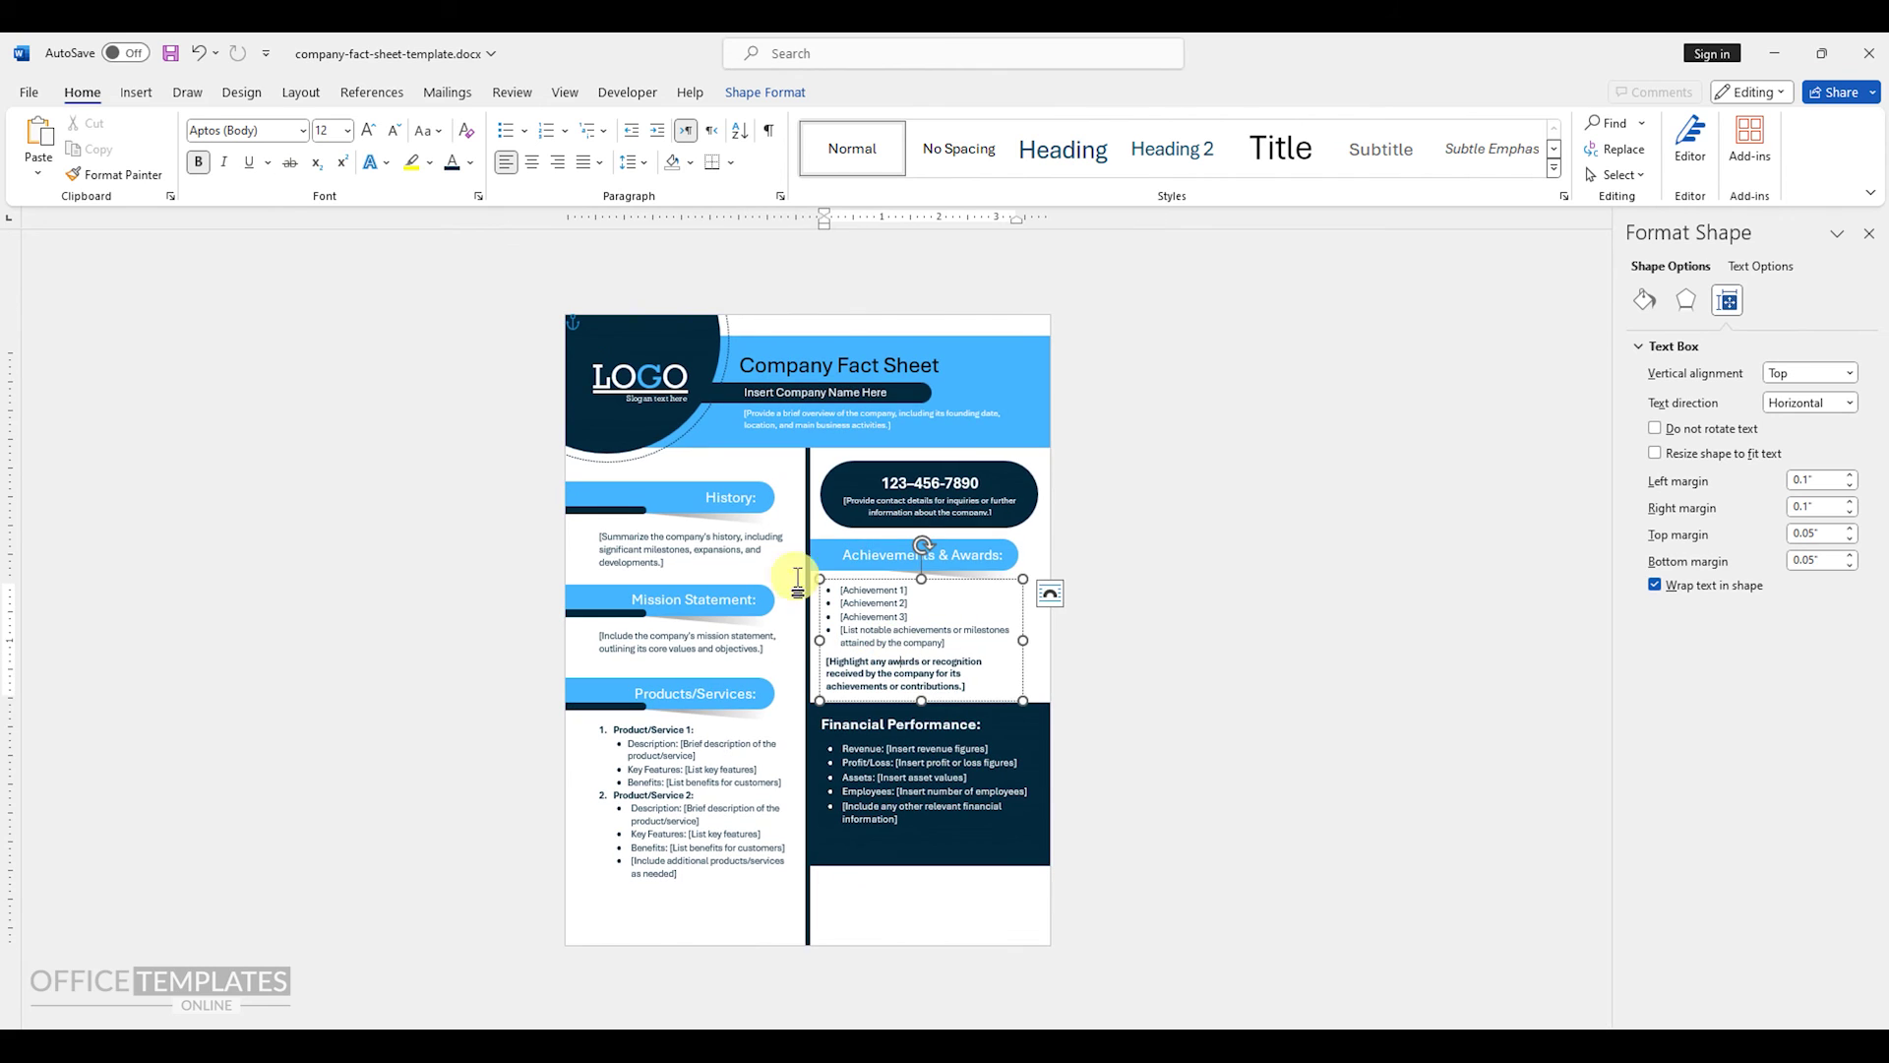
left_click(777, 546)
left_click(935, 920)
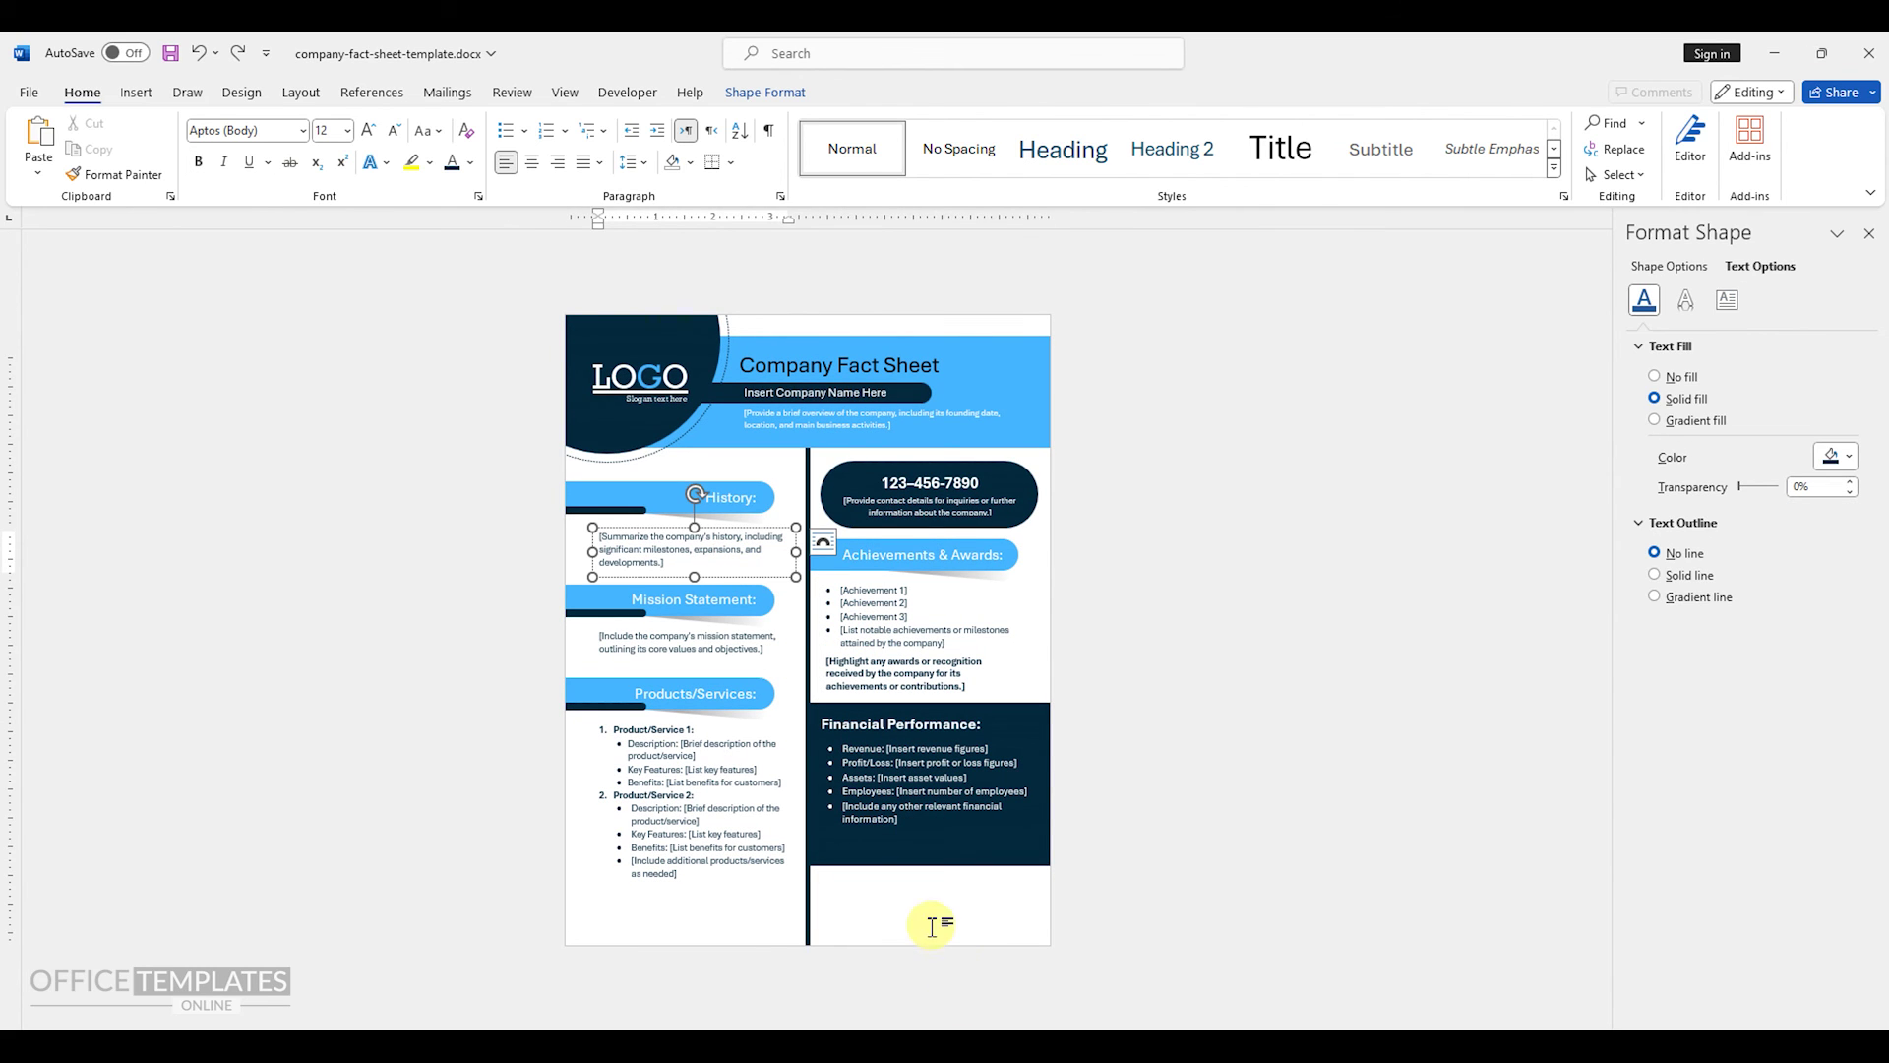
left_click(137, 93)
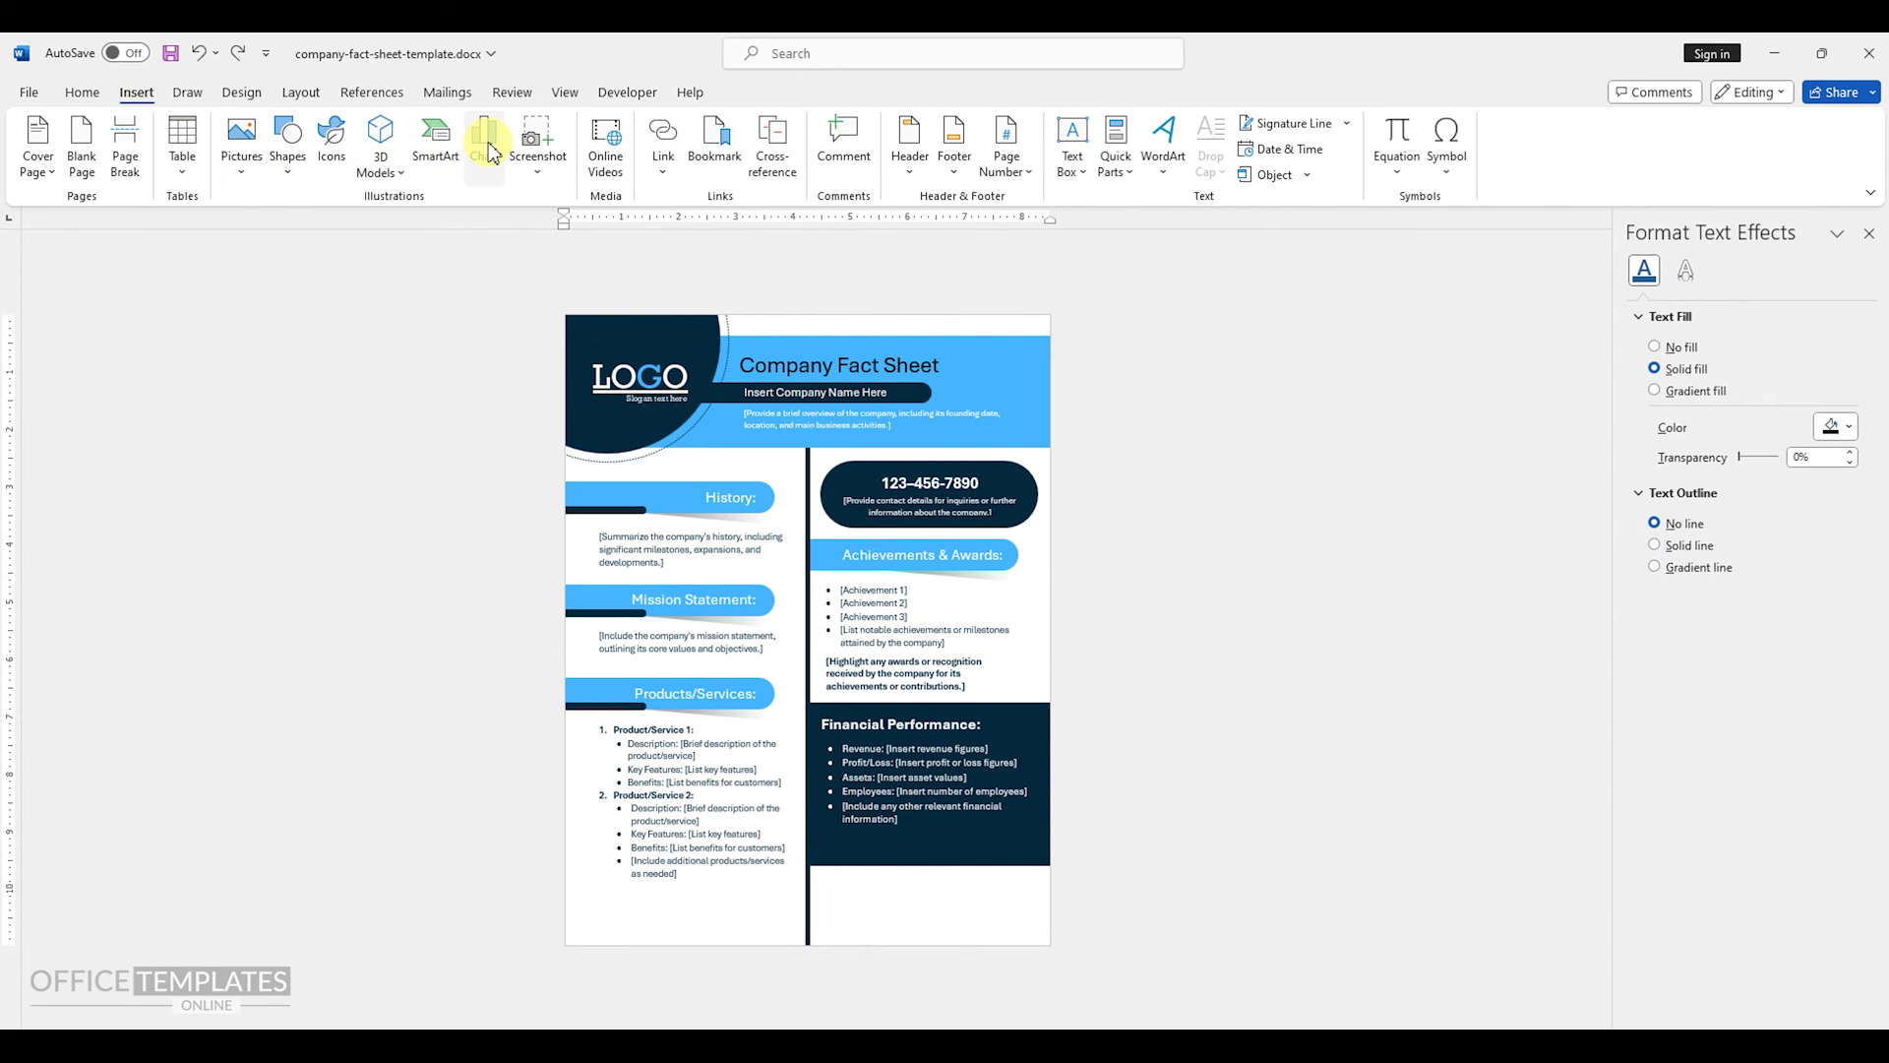
- Insert a clustered column chart with placeholder data
left_click(486, 147)
mouse_move(848, 466)
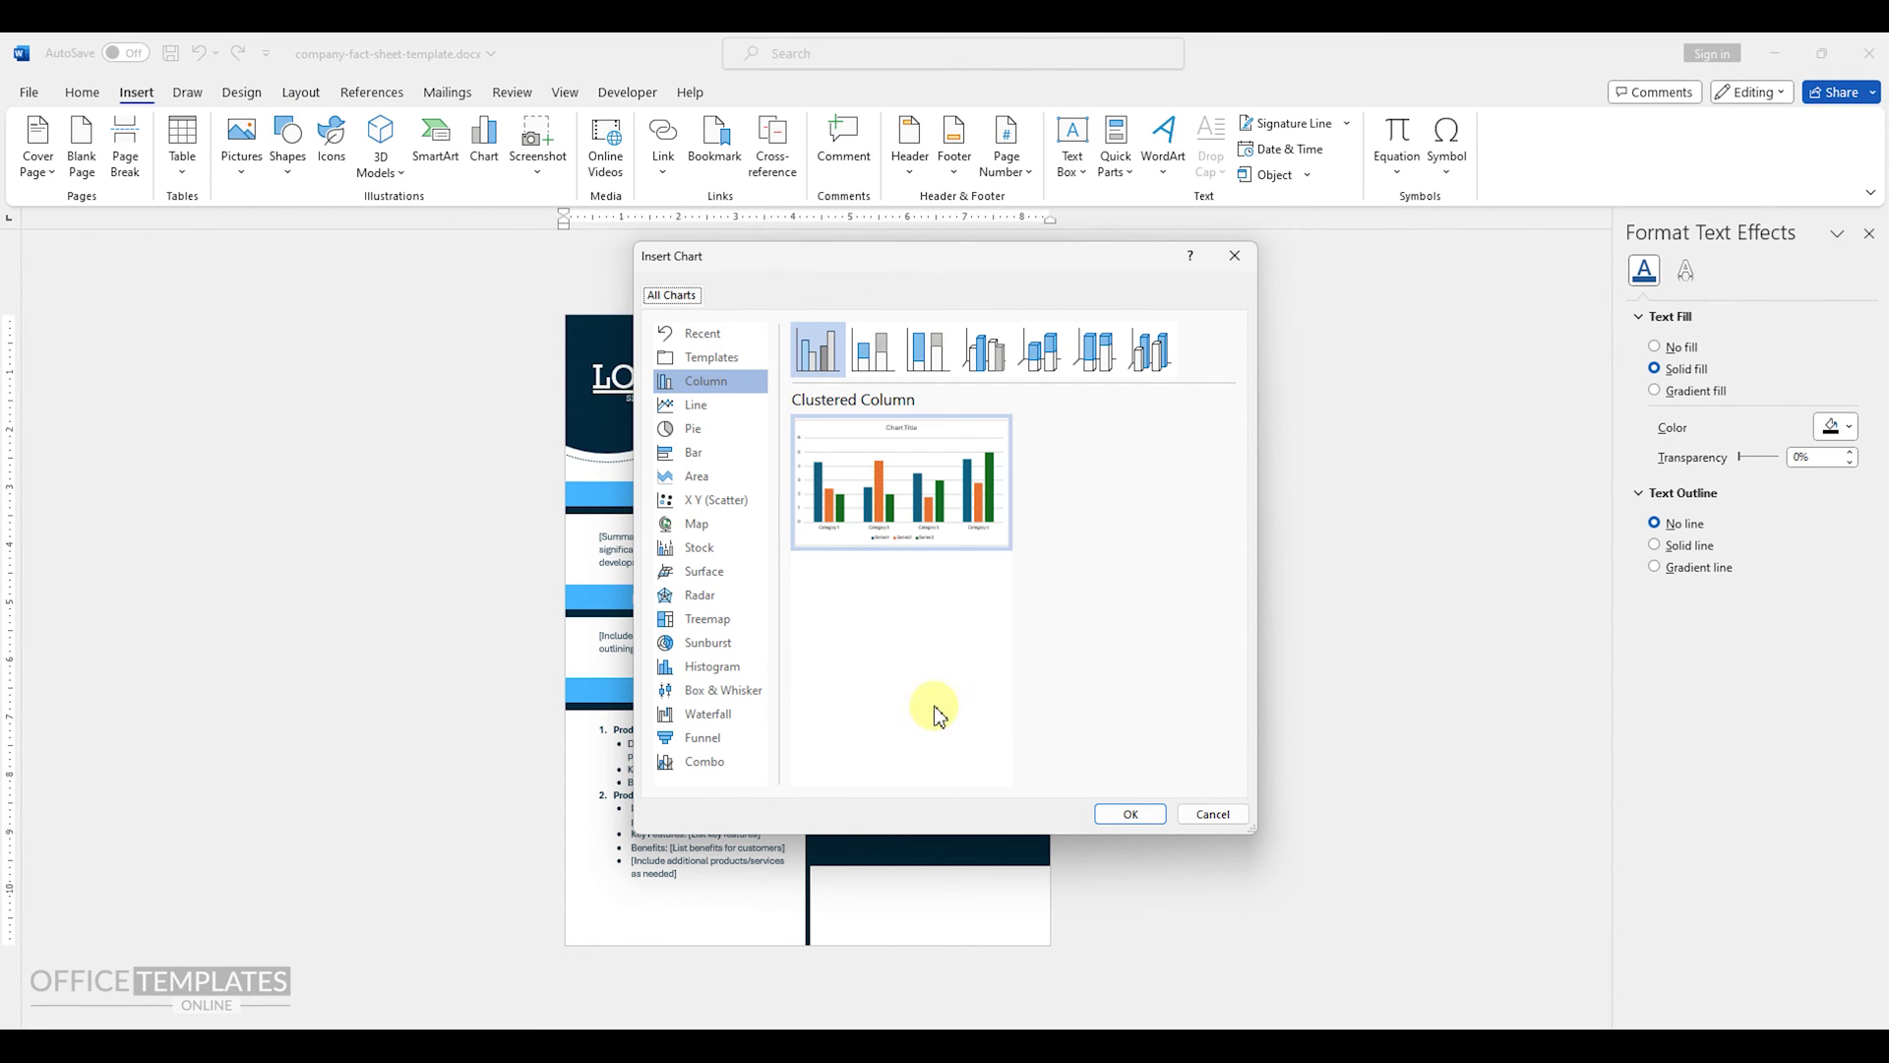
left_click(1110, 814)
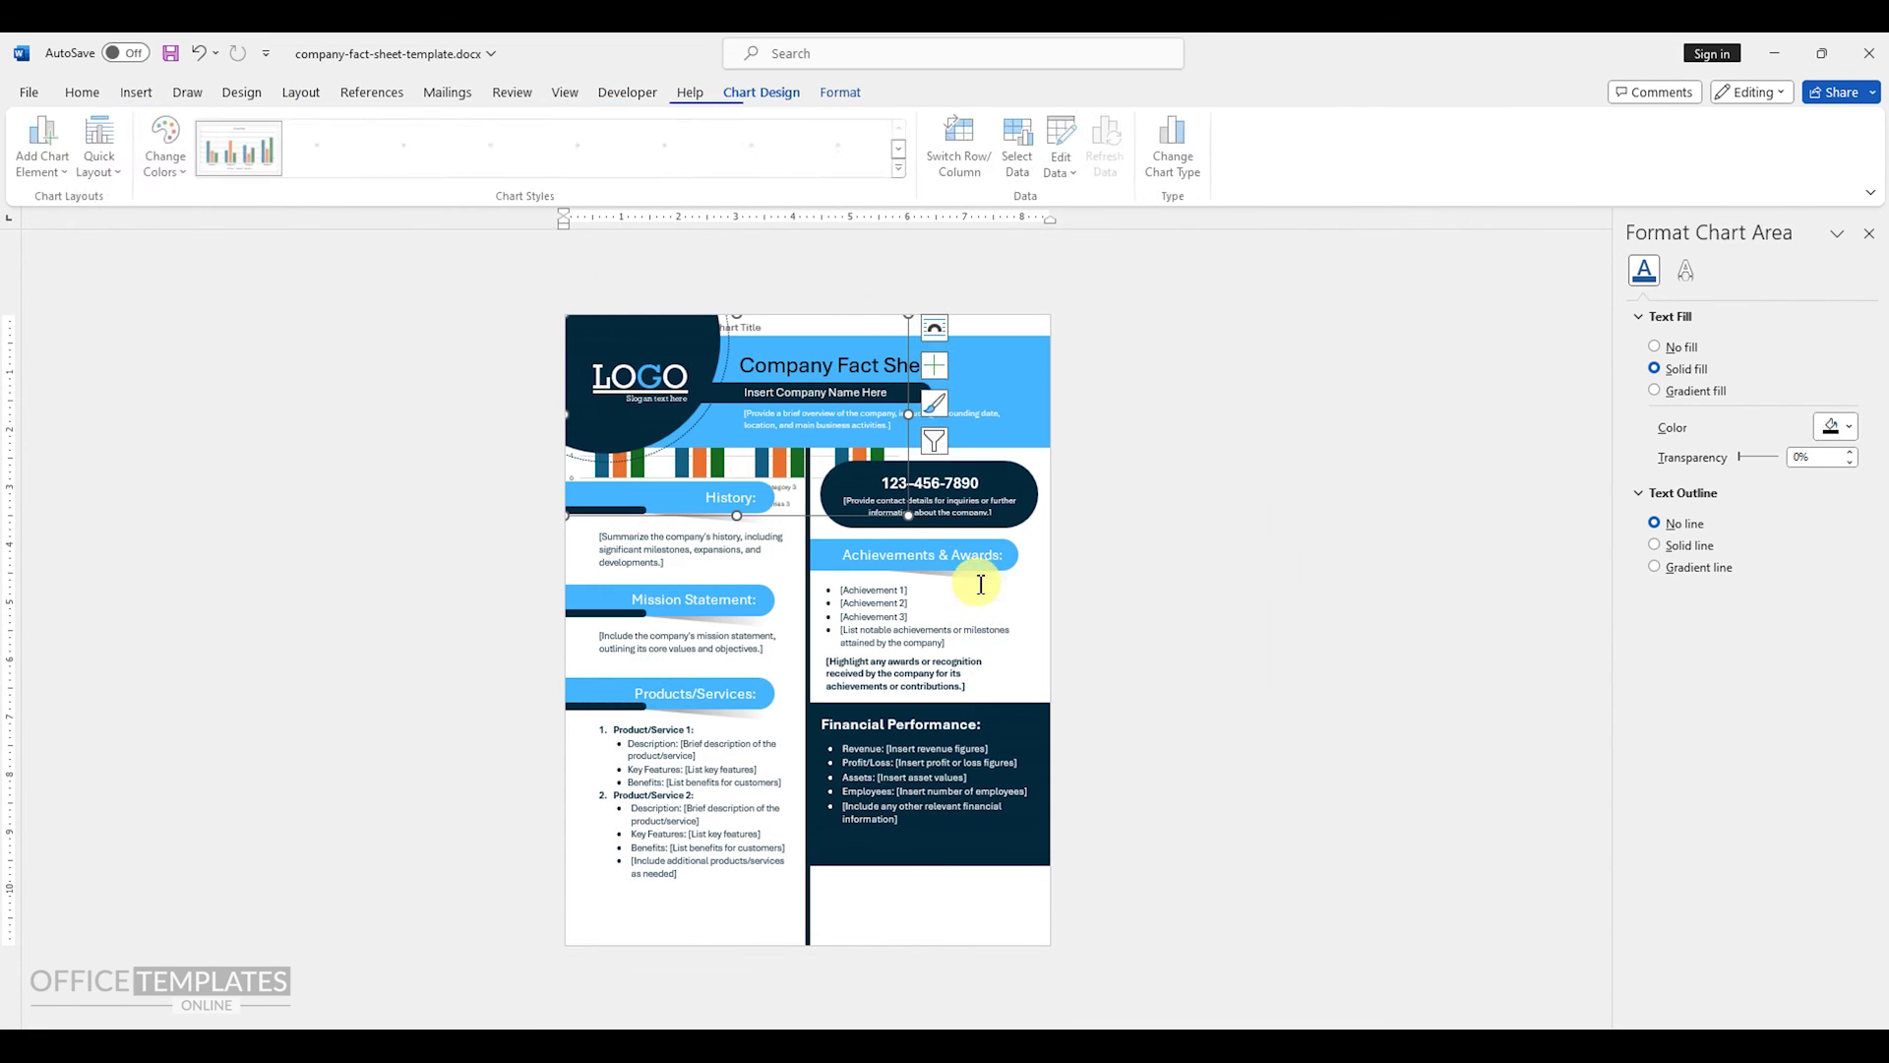
left_click(1014, 511)
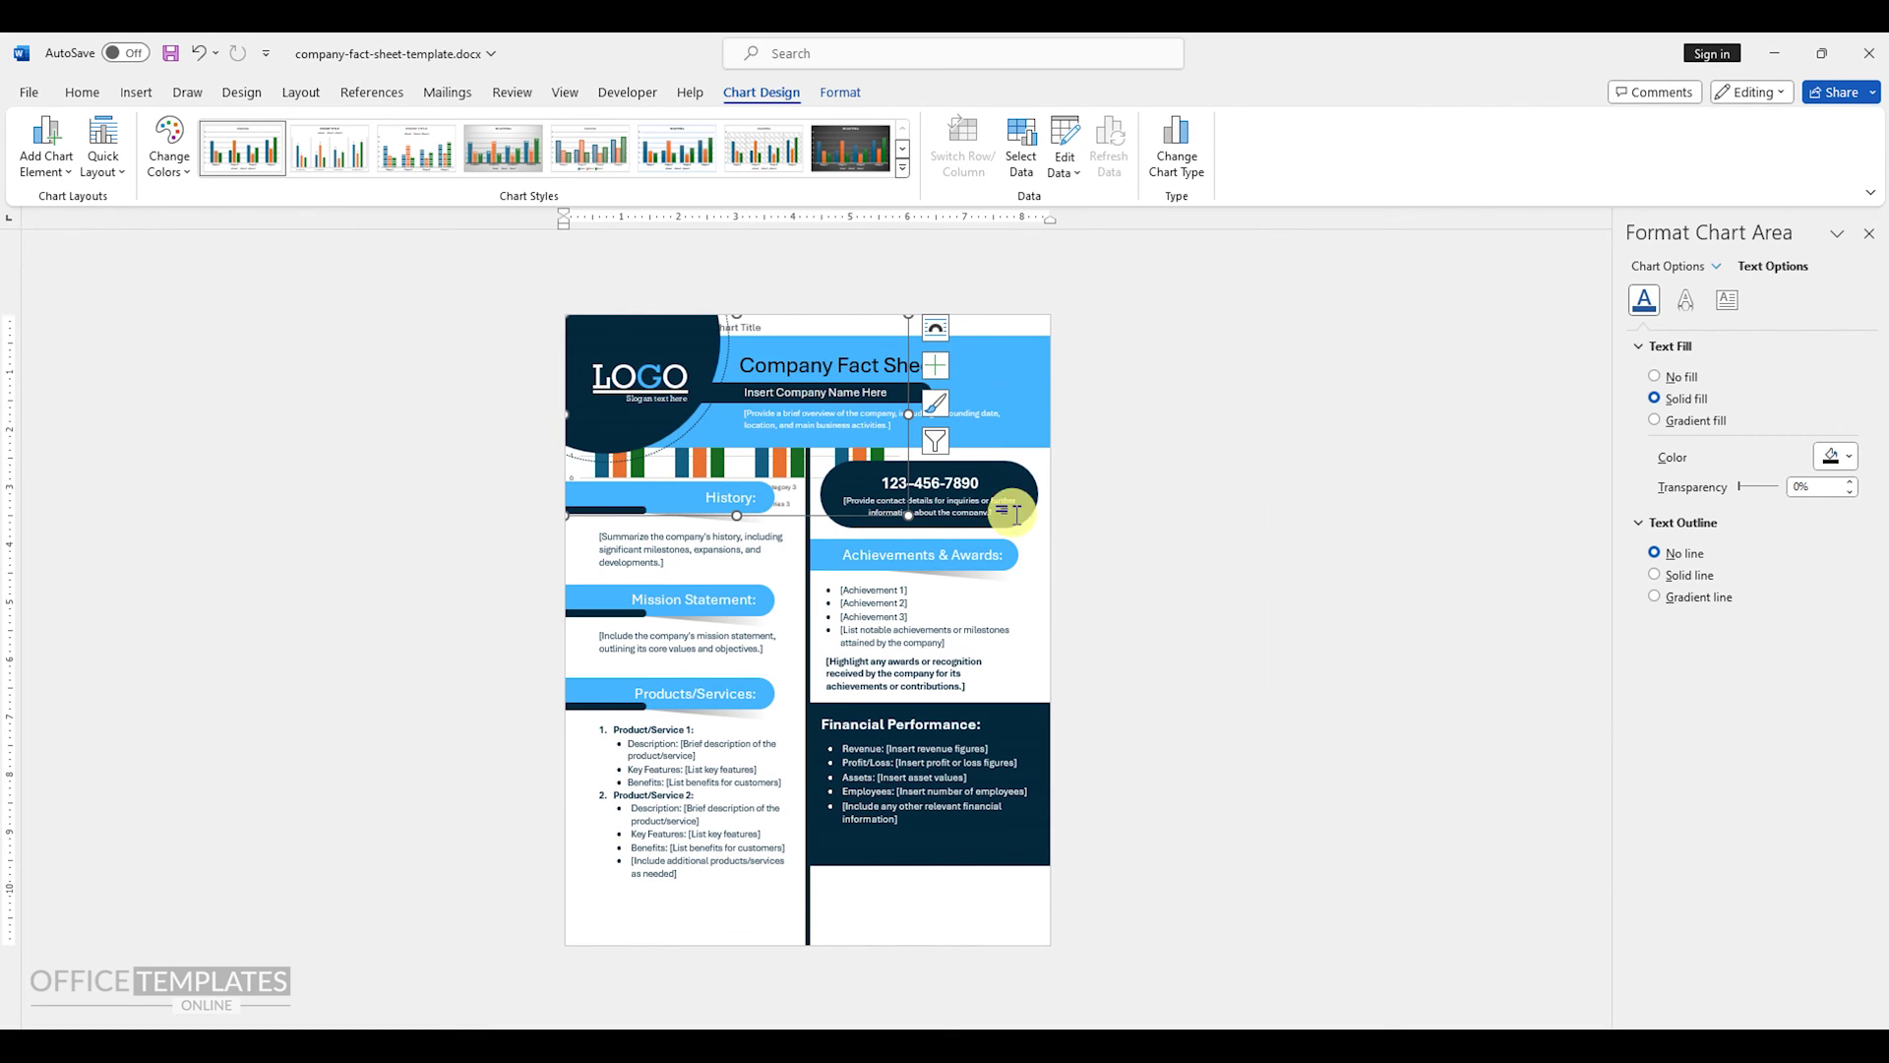
- Set the chart to In Front of Text, move it over the Financial Performance panel and shrink it
left_click(937, 330)
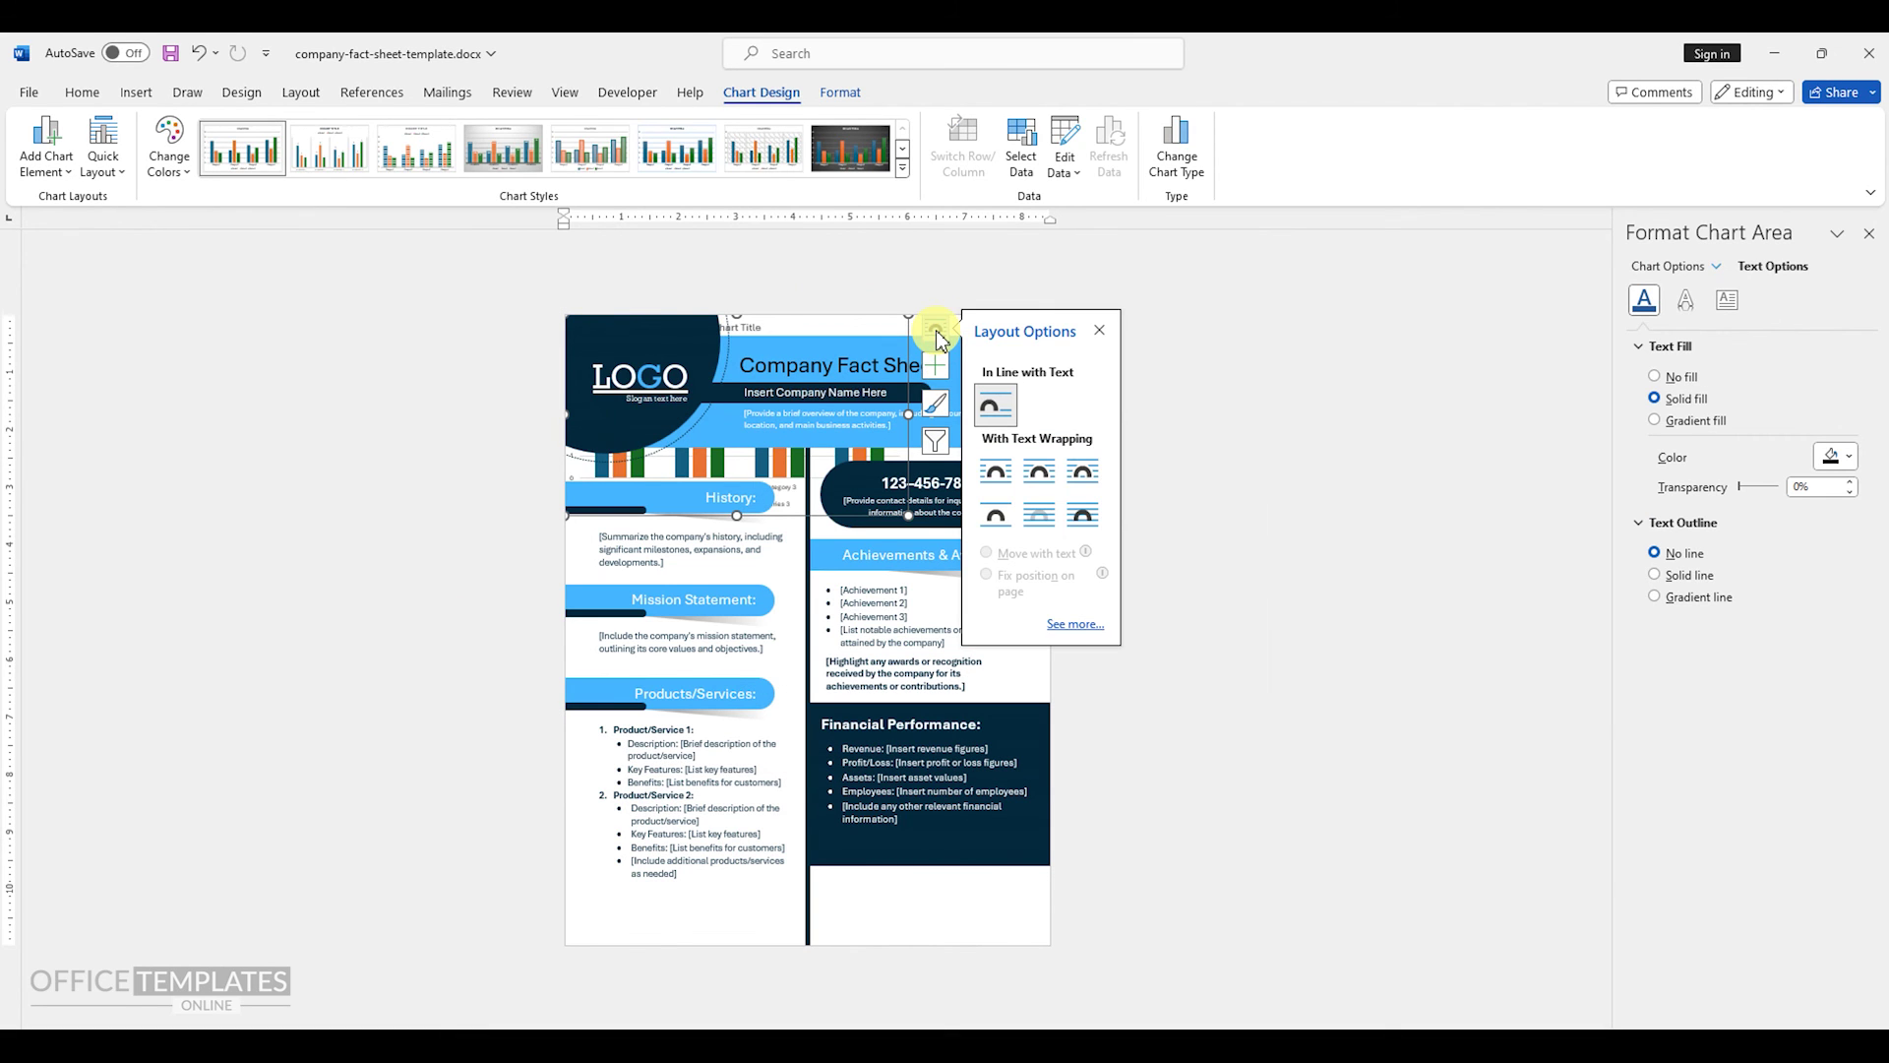
left_click(1084, 515)
left_click_drag(816, 517, 931, 842)
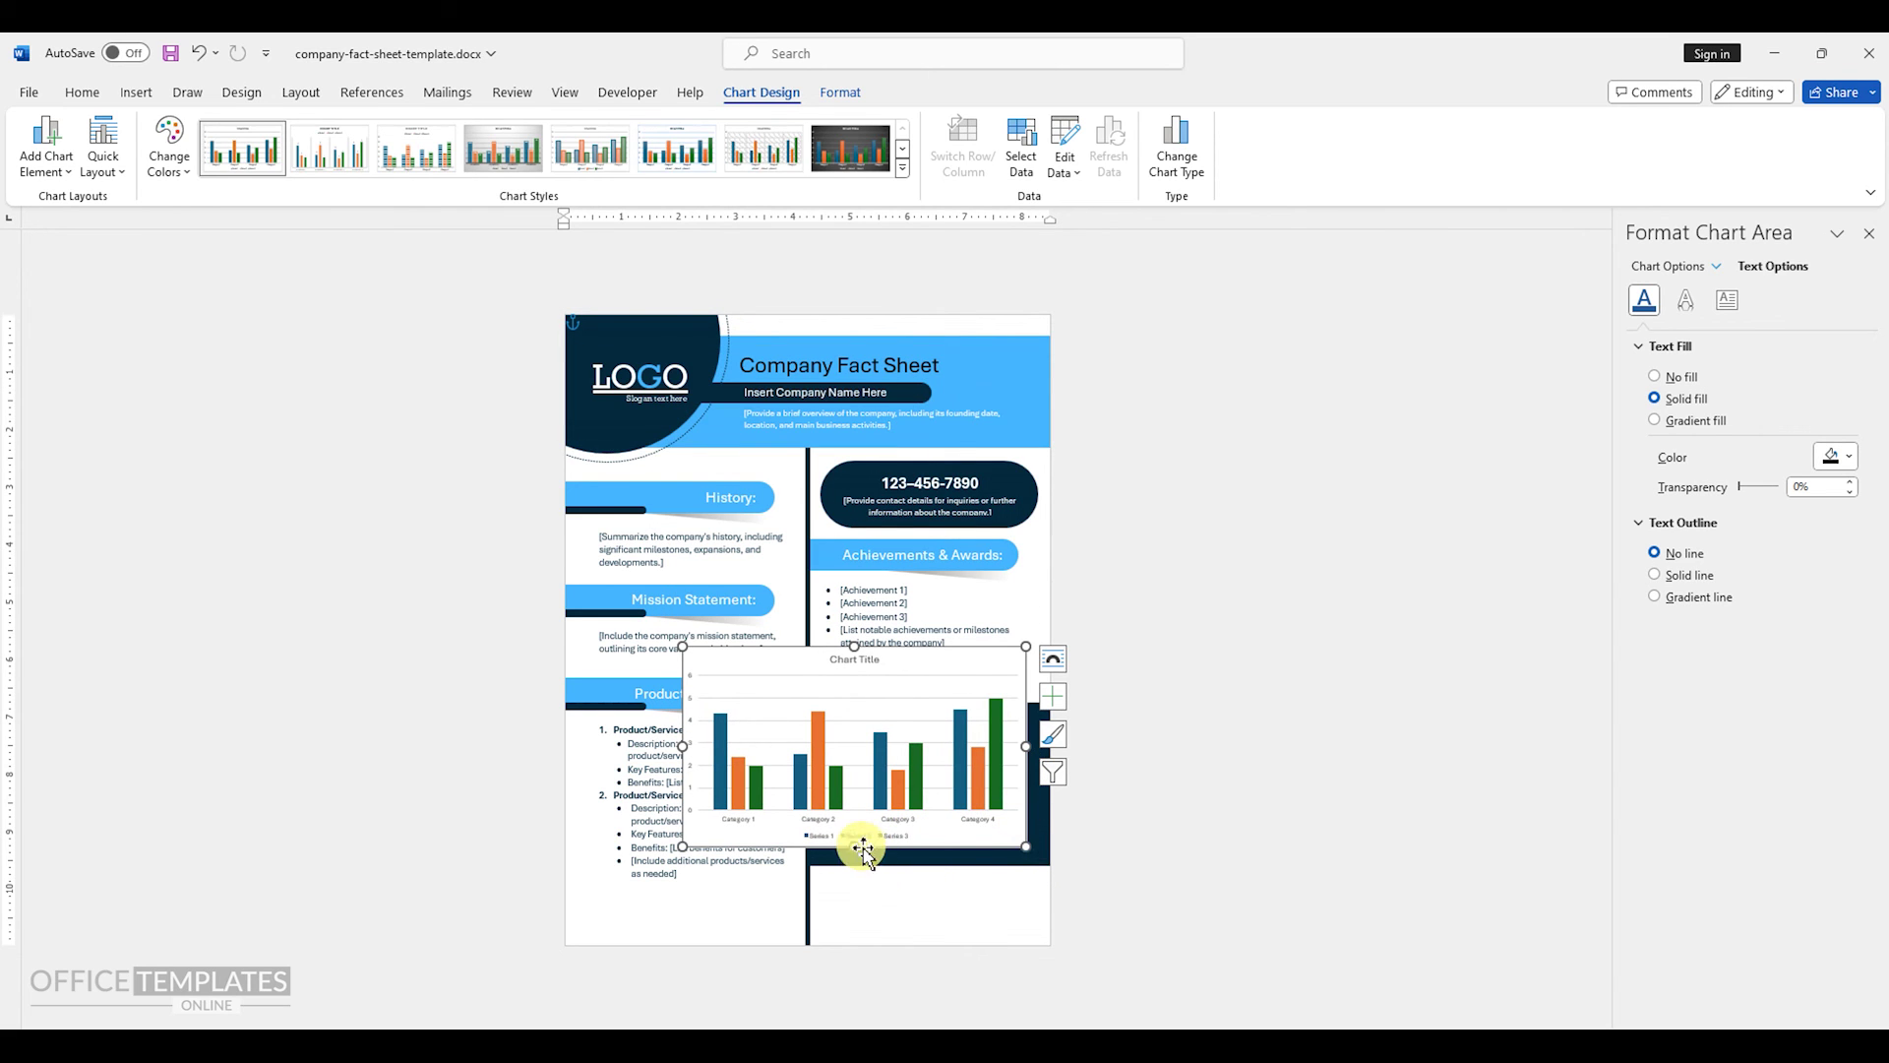
left_click_drag(1026, 846, 939, 864)
- Delete the chart title, lower the chart's top edge and widen it to the right
scroll(938, 859, "up", 10)
scroll(940, 860, "down", 5)
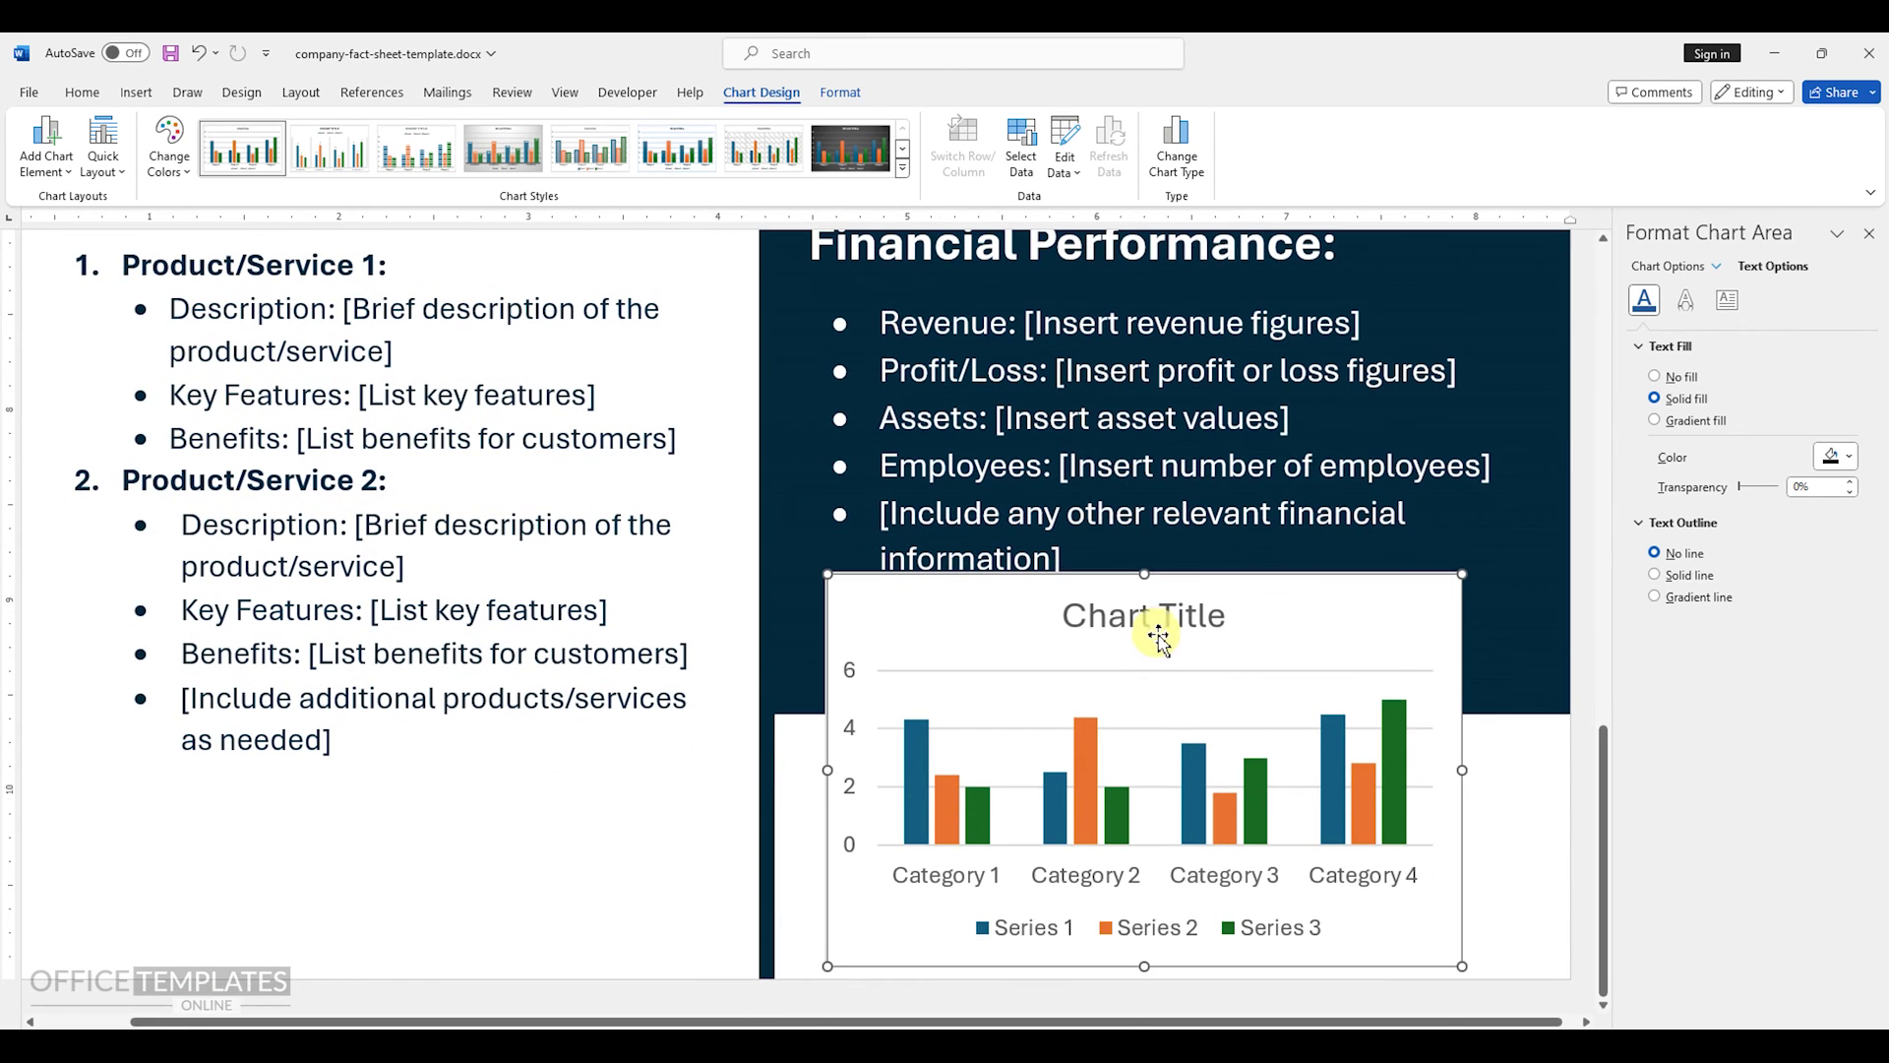
left_click(1162, 628)
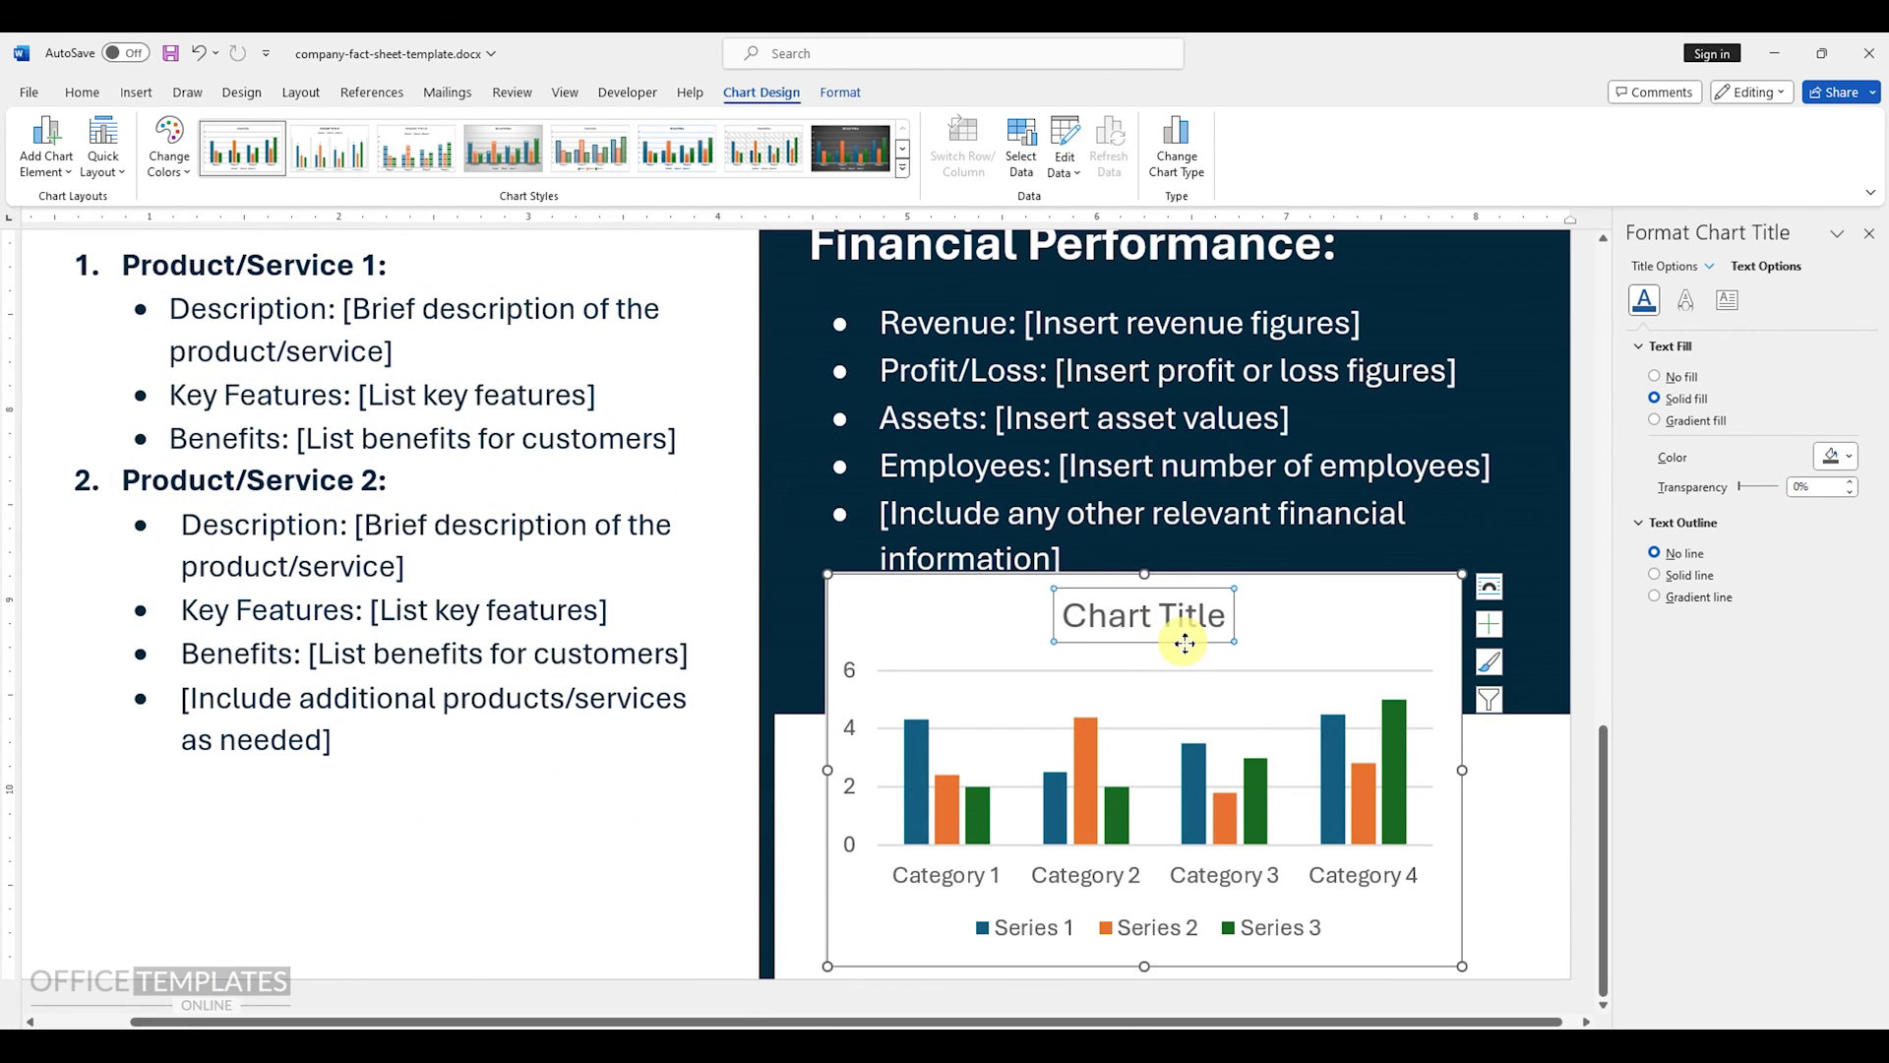
key("Delete")
mouse_move(1147, 579)
left_mouse_down()
mouse_move(1151, 653)
mouse_move(1188, 633)
left_mouse_up()
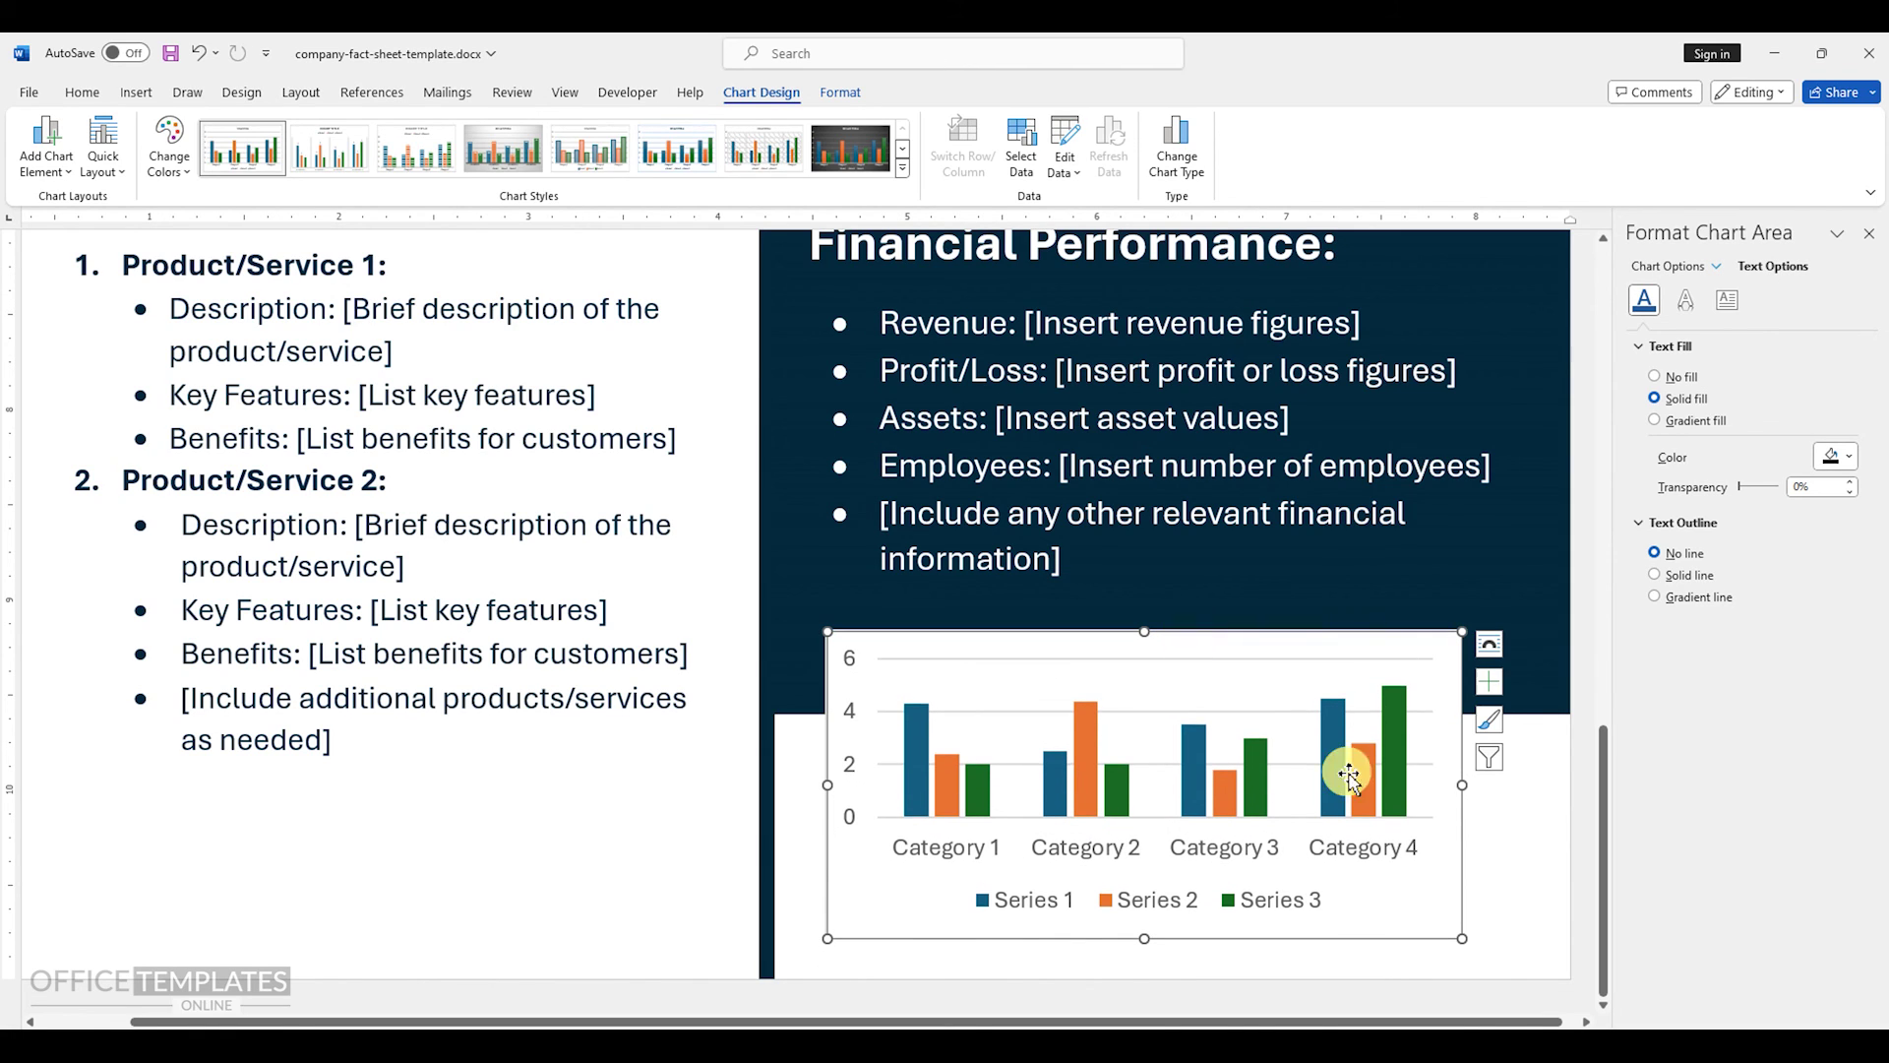
left_click_drag(1465, 780, 1522, 785)
- Fill the column series: Series 1 dark navy, Series 2 light blue, Series 3 grey
left_click(929, 733)
right_click(923, 724)
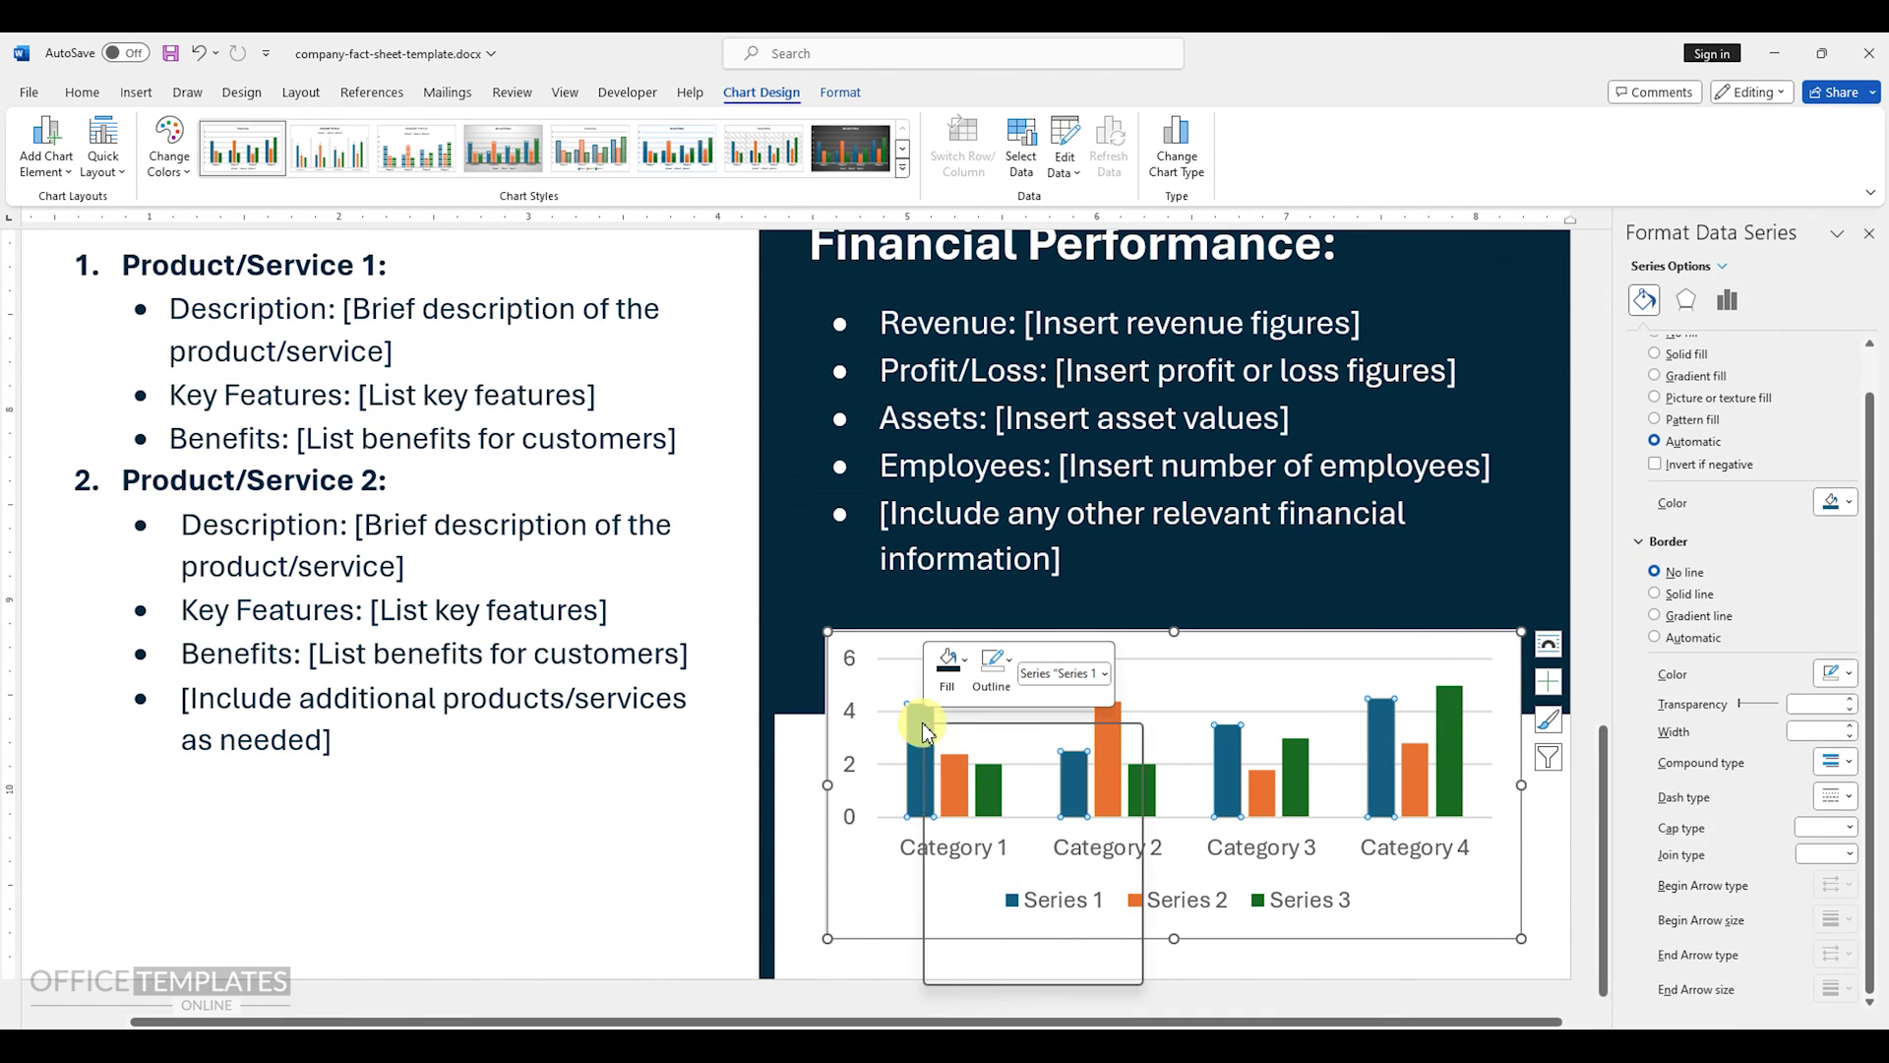
left_click(970, 669)
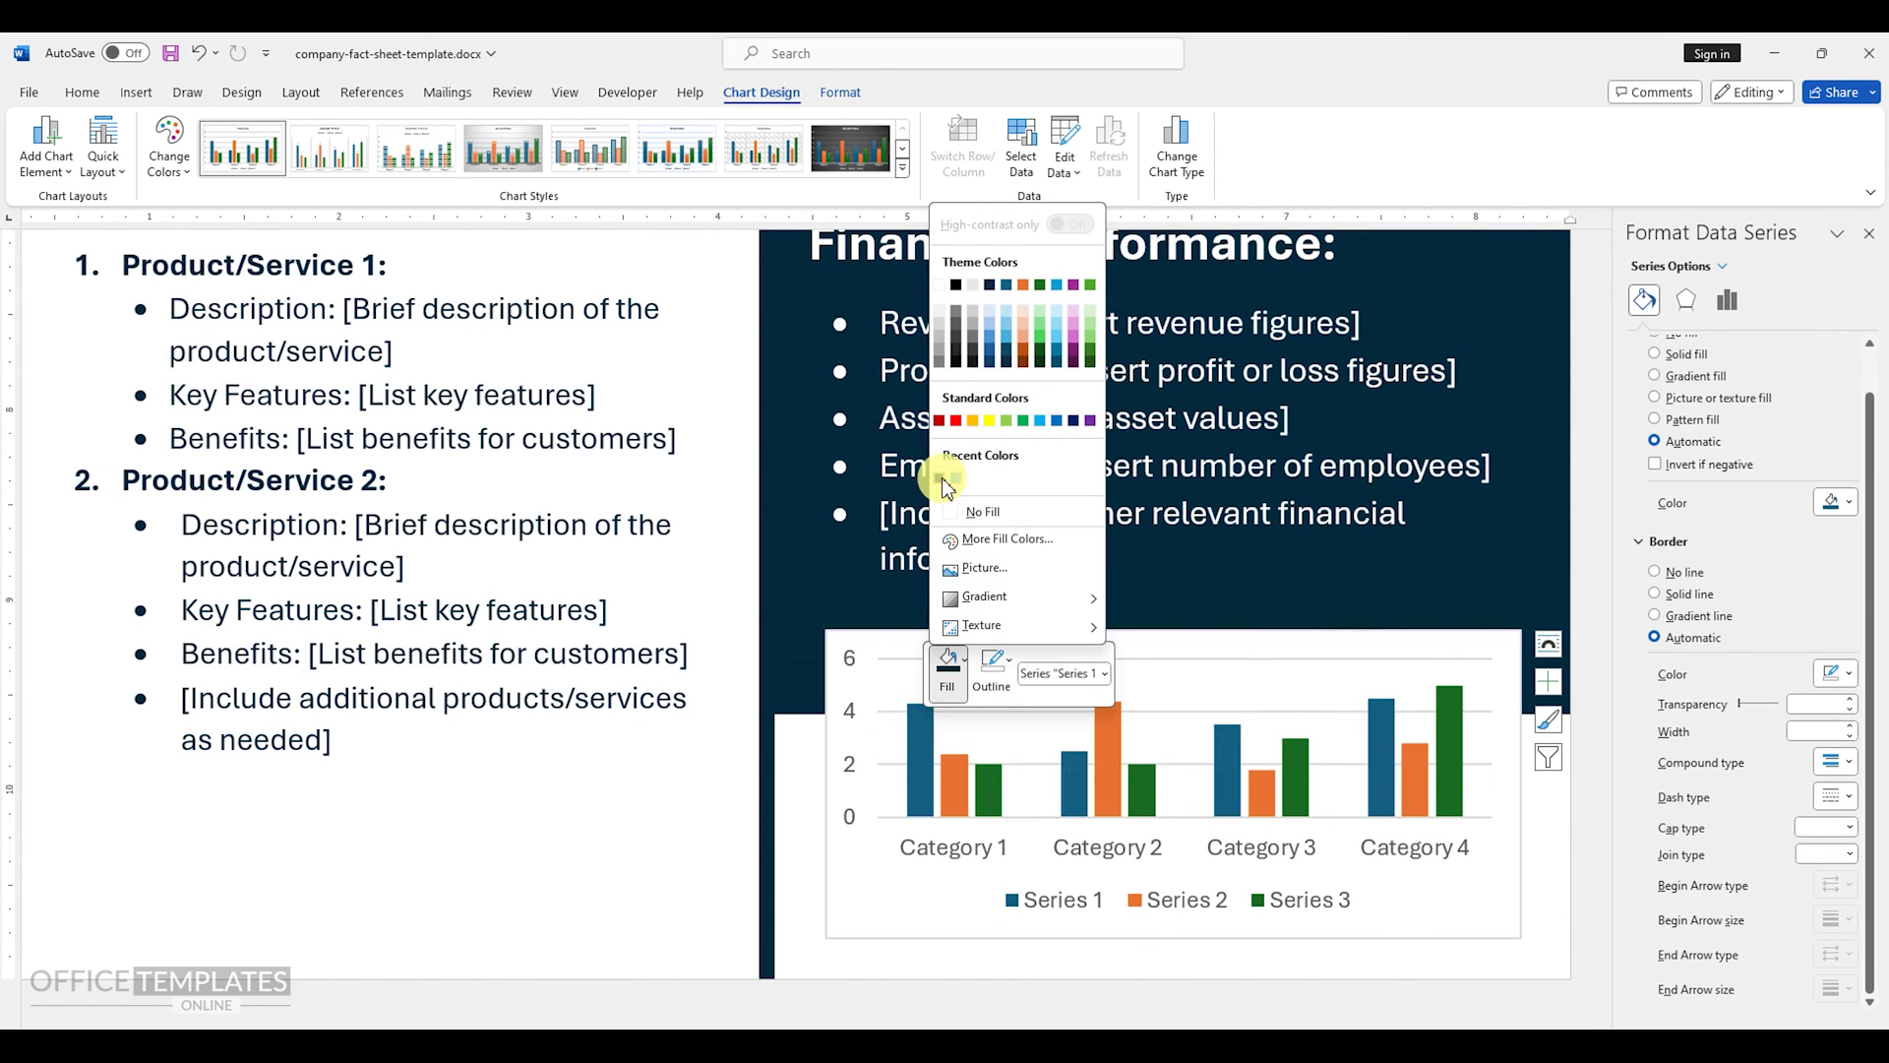
left_click(932, 480)
left_click(957, 781)
right_click(956, 778)
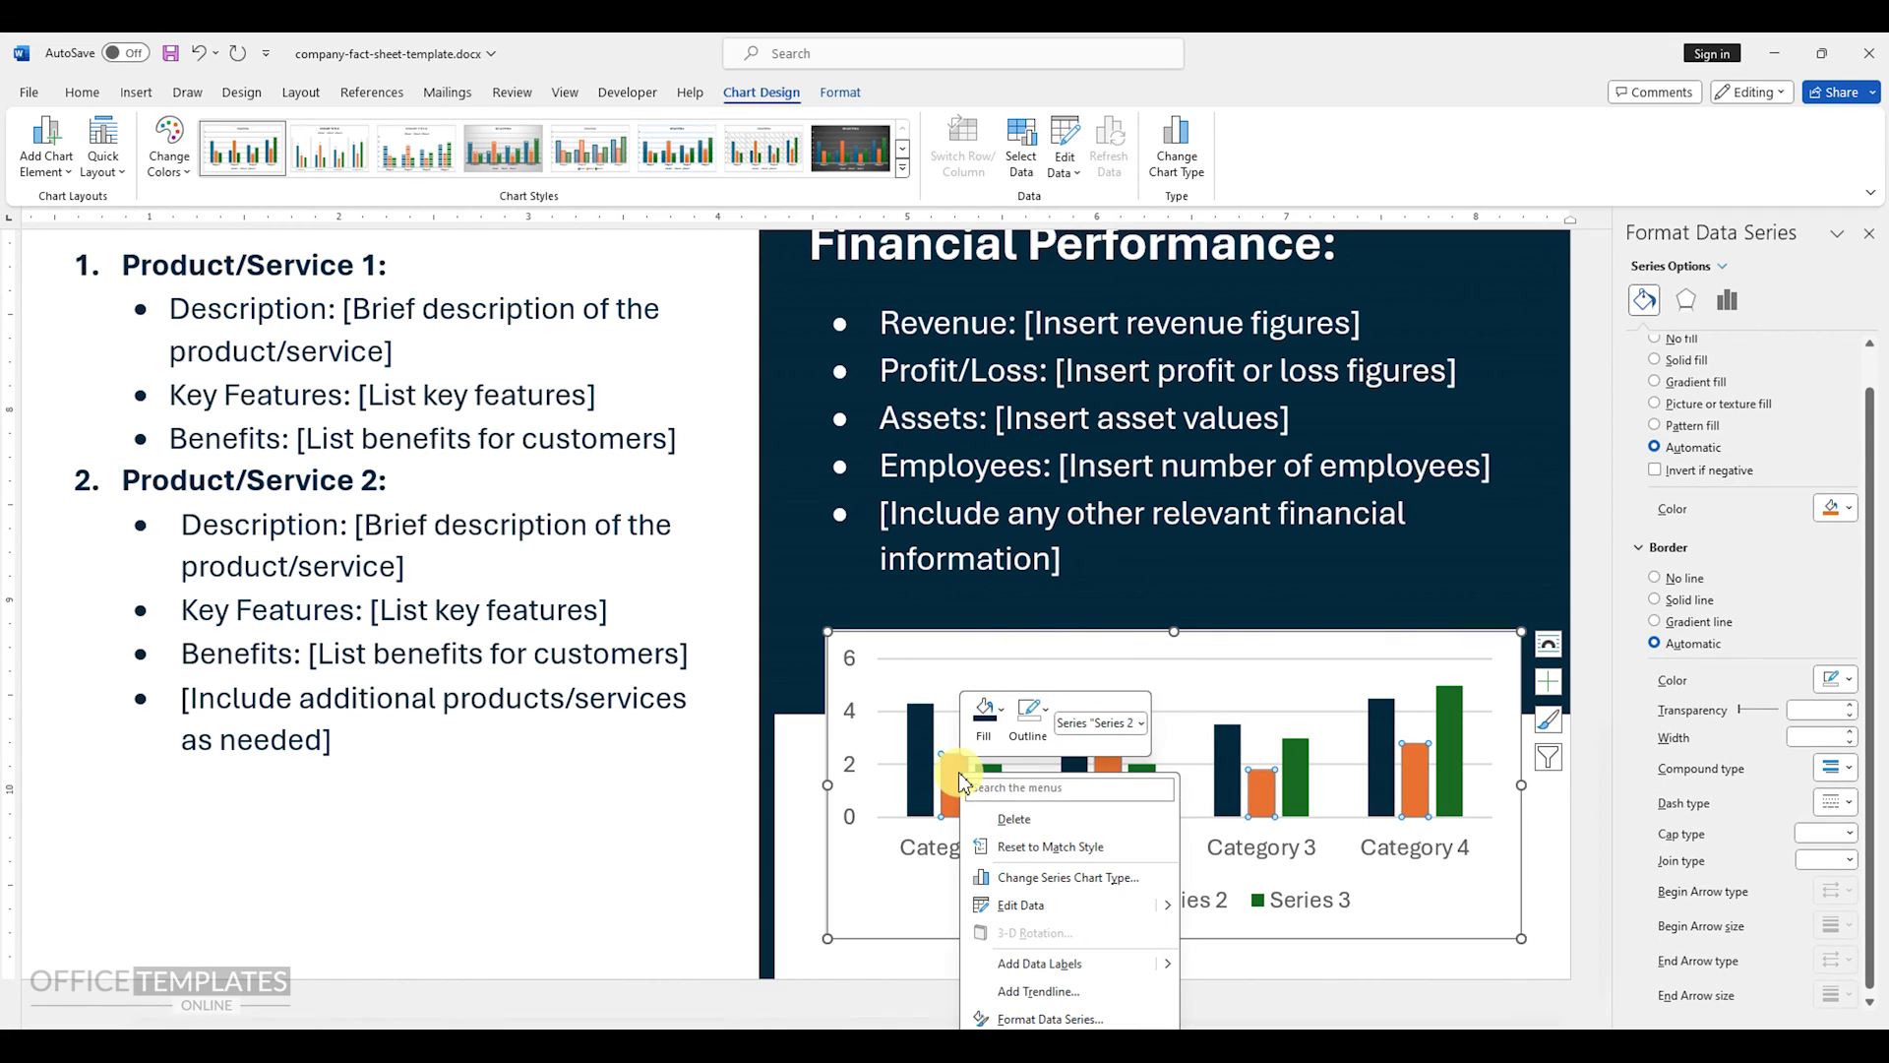
left_click(984, 714)
left_click(993, 527)
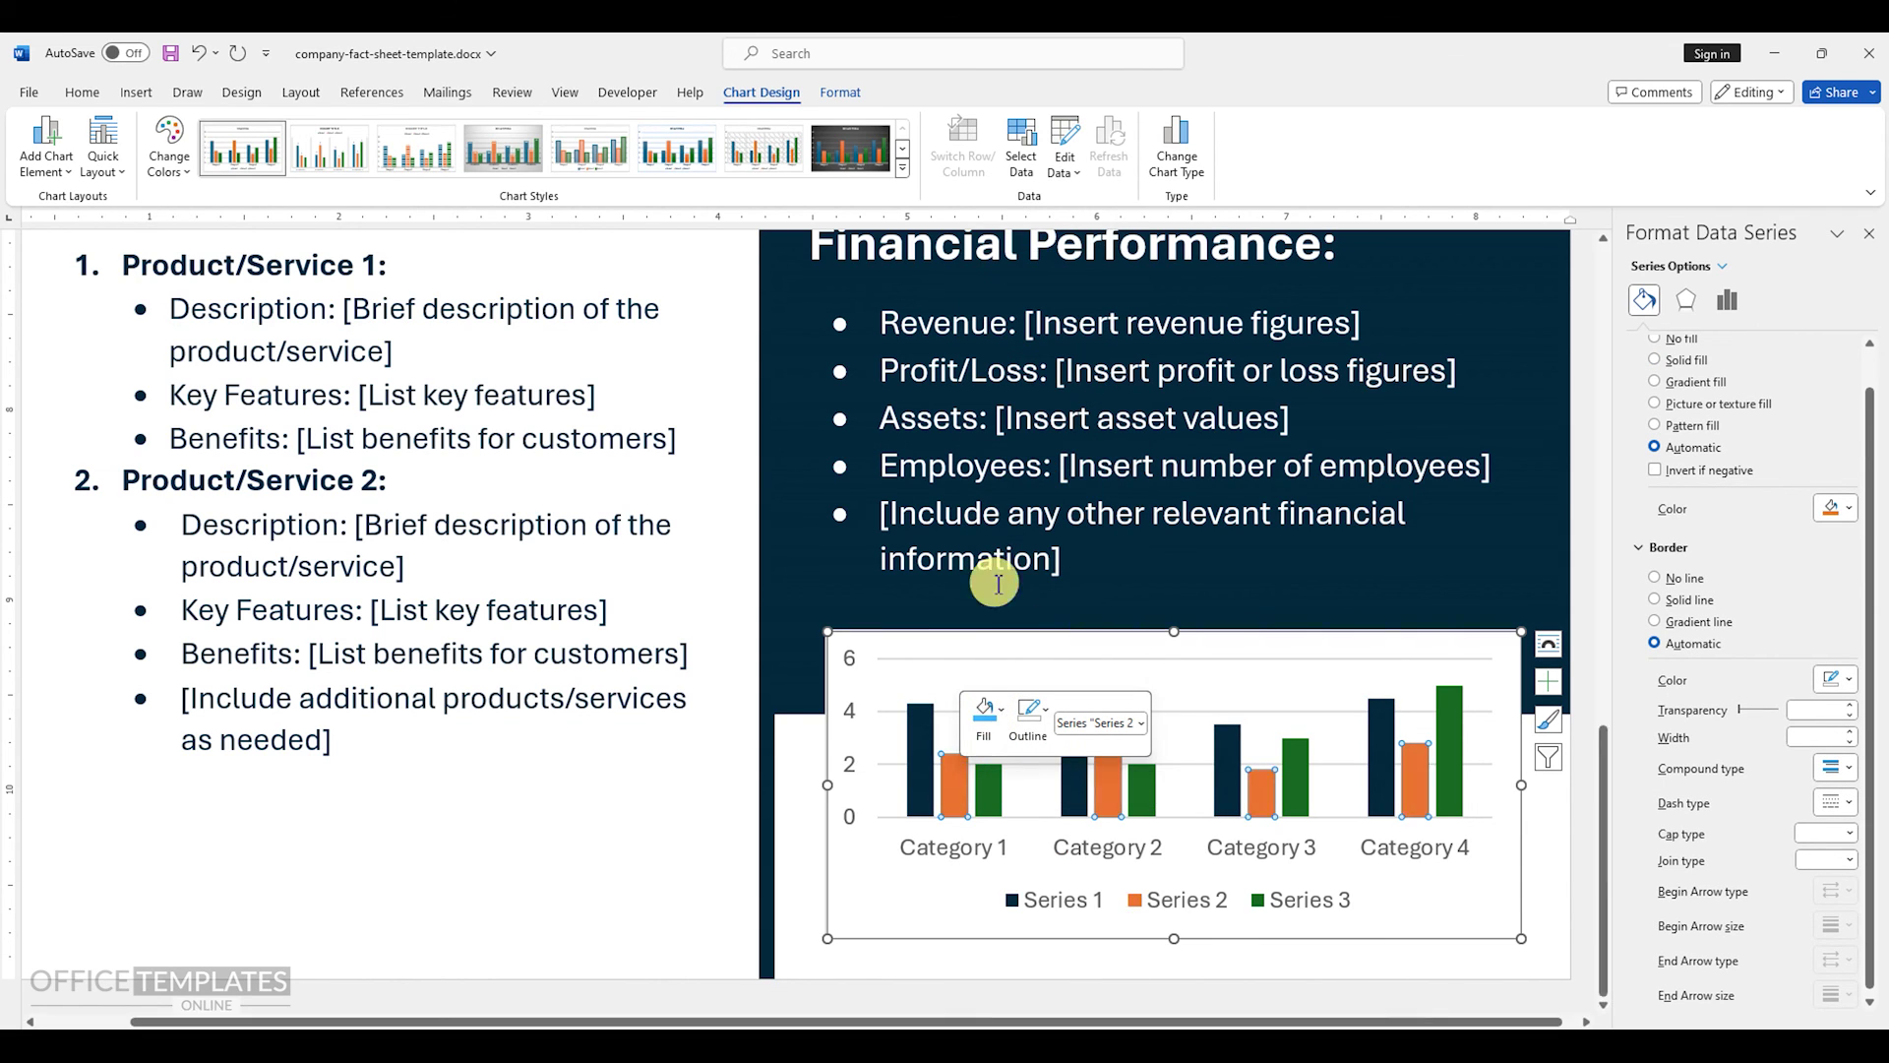
left_click(987, 787)
right_click(988, 784)
left_click(1013, 716)
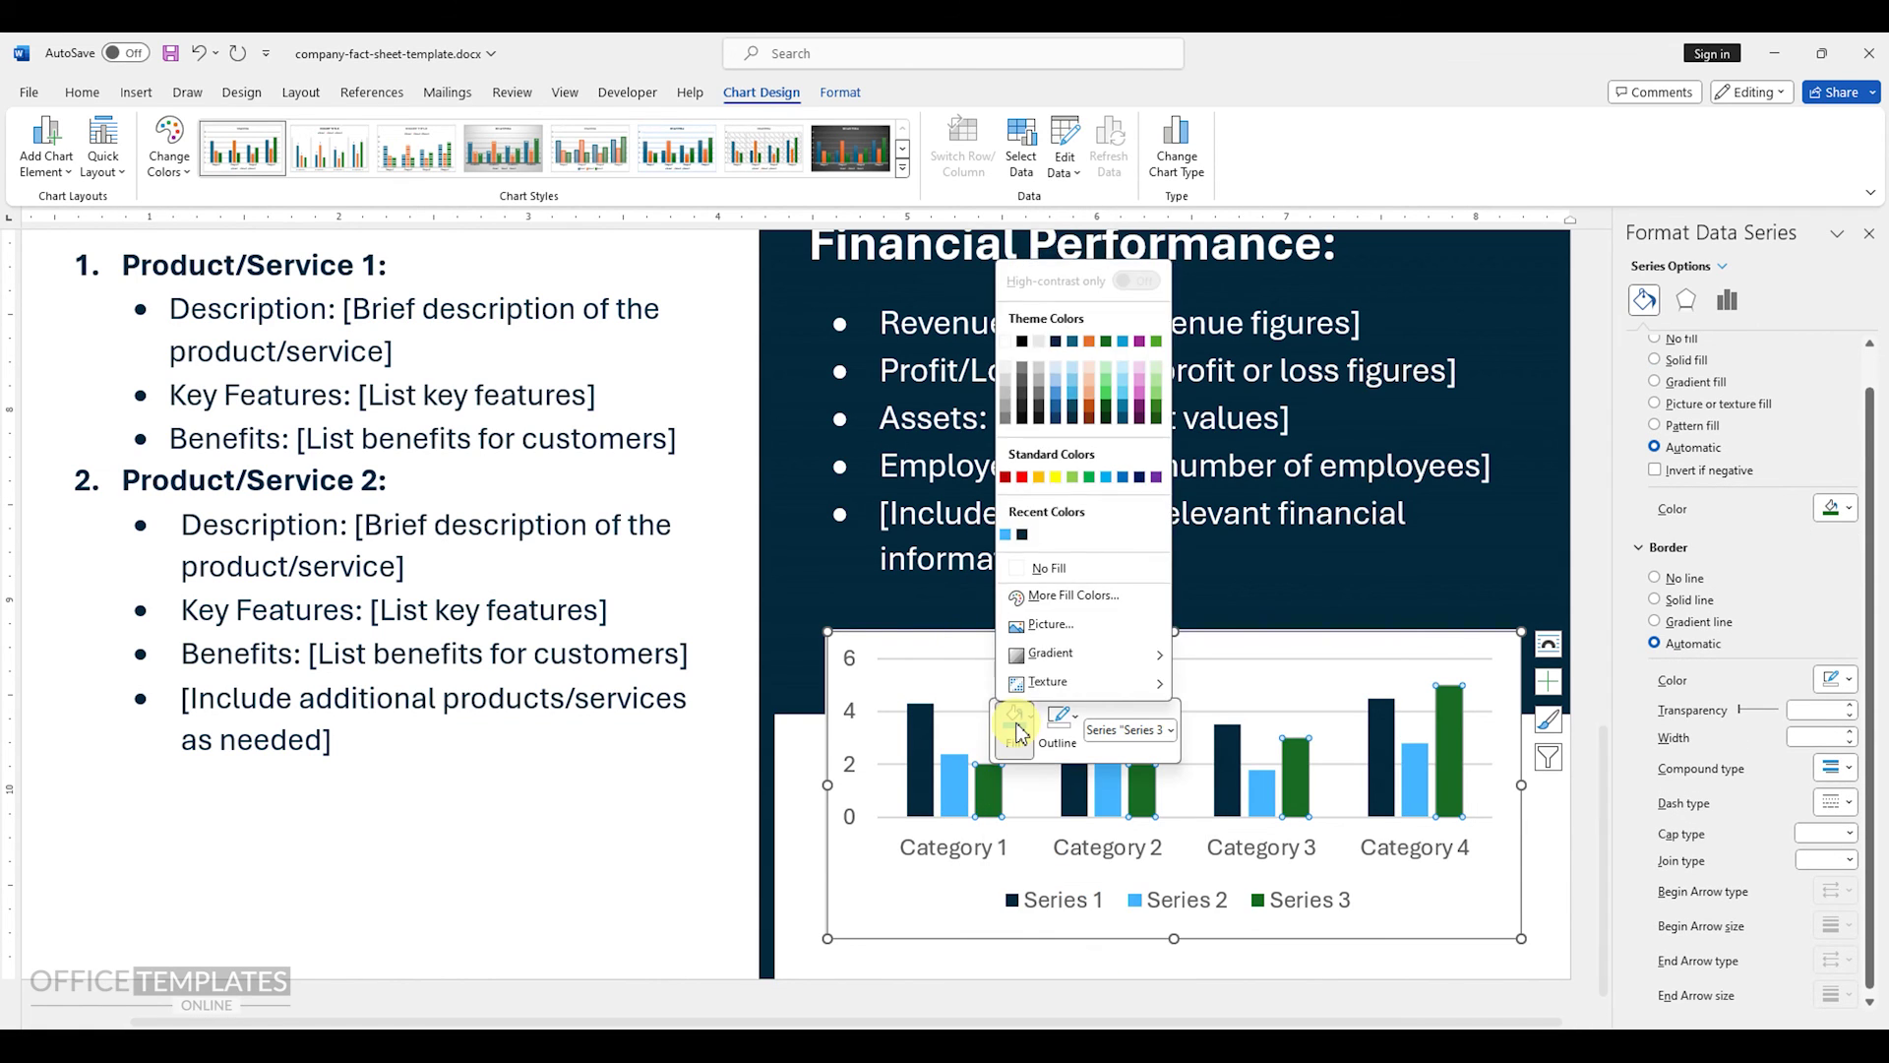
left_click(1003, 411)
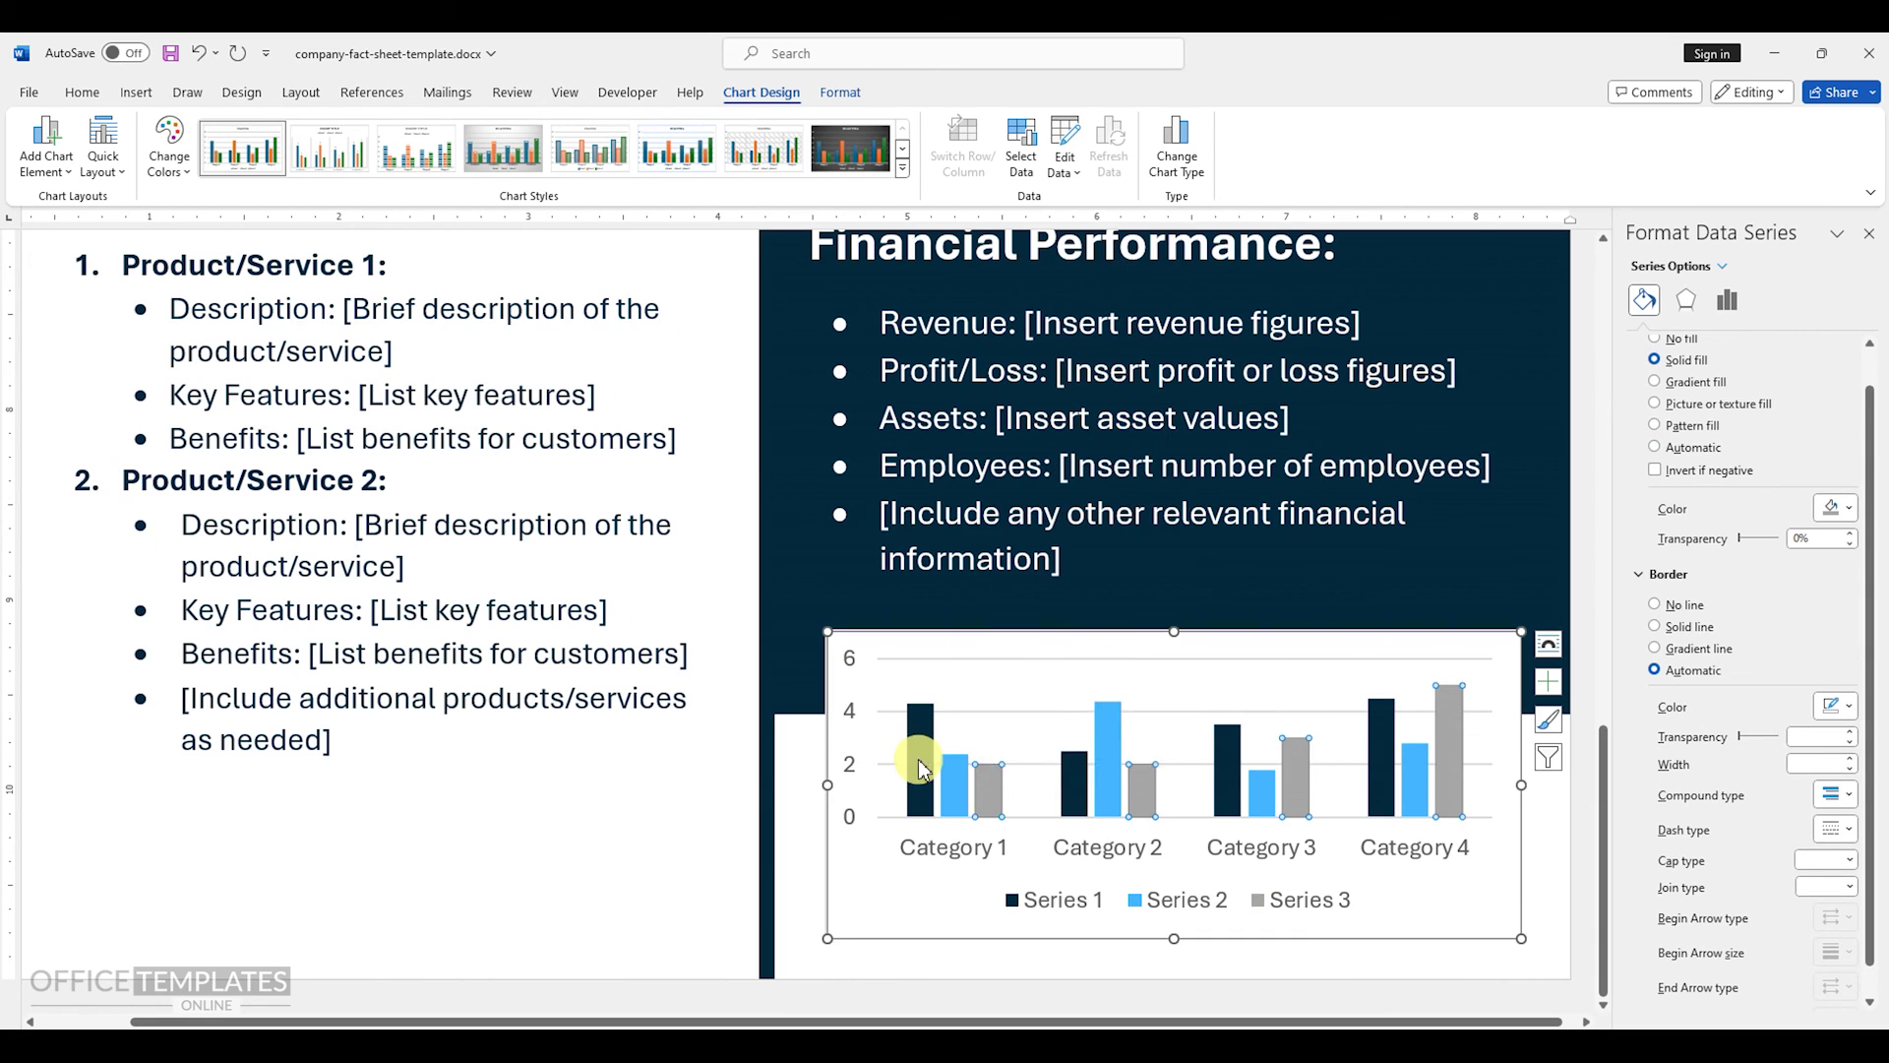
scroll(918, 763, "down", 5)
scroll(925, 787, "down", 3)
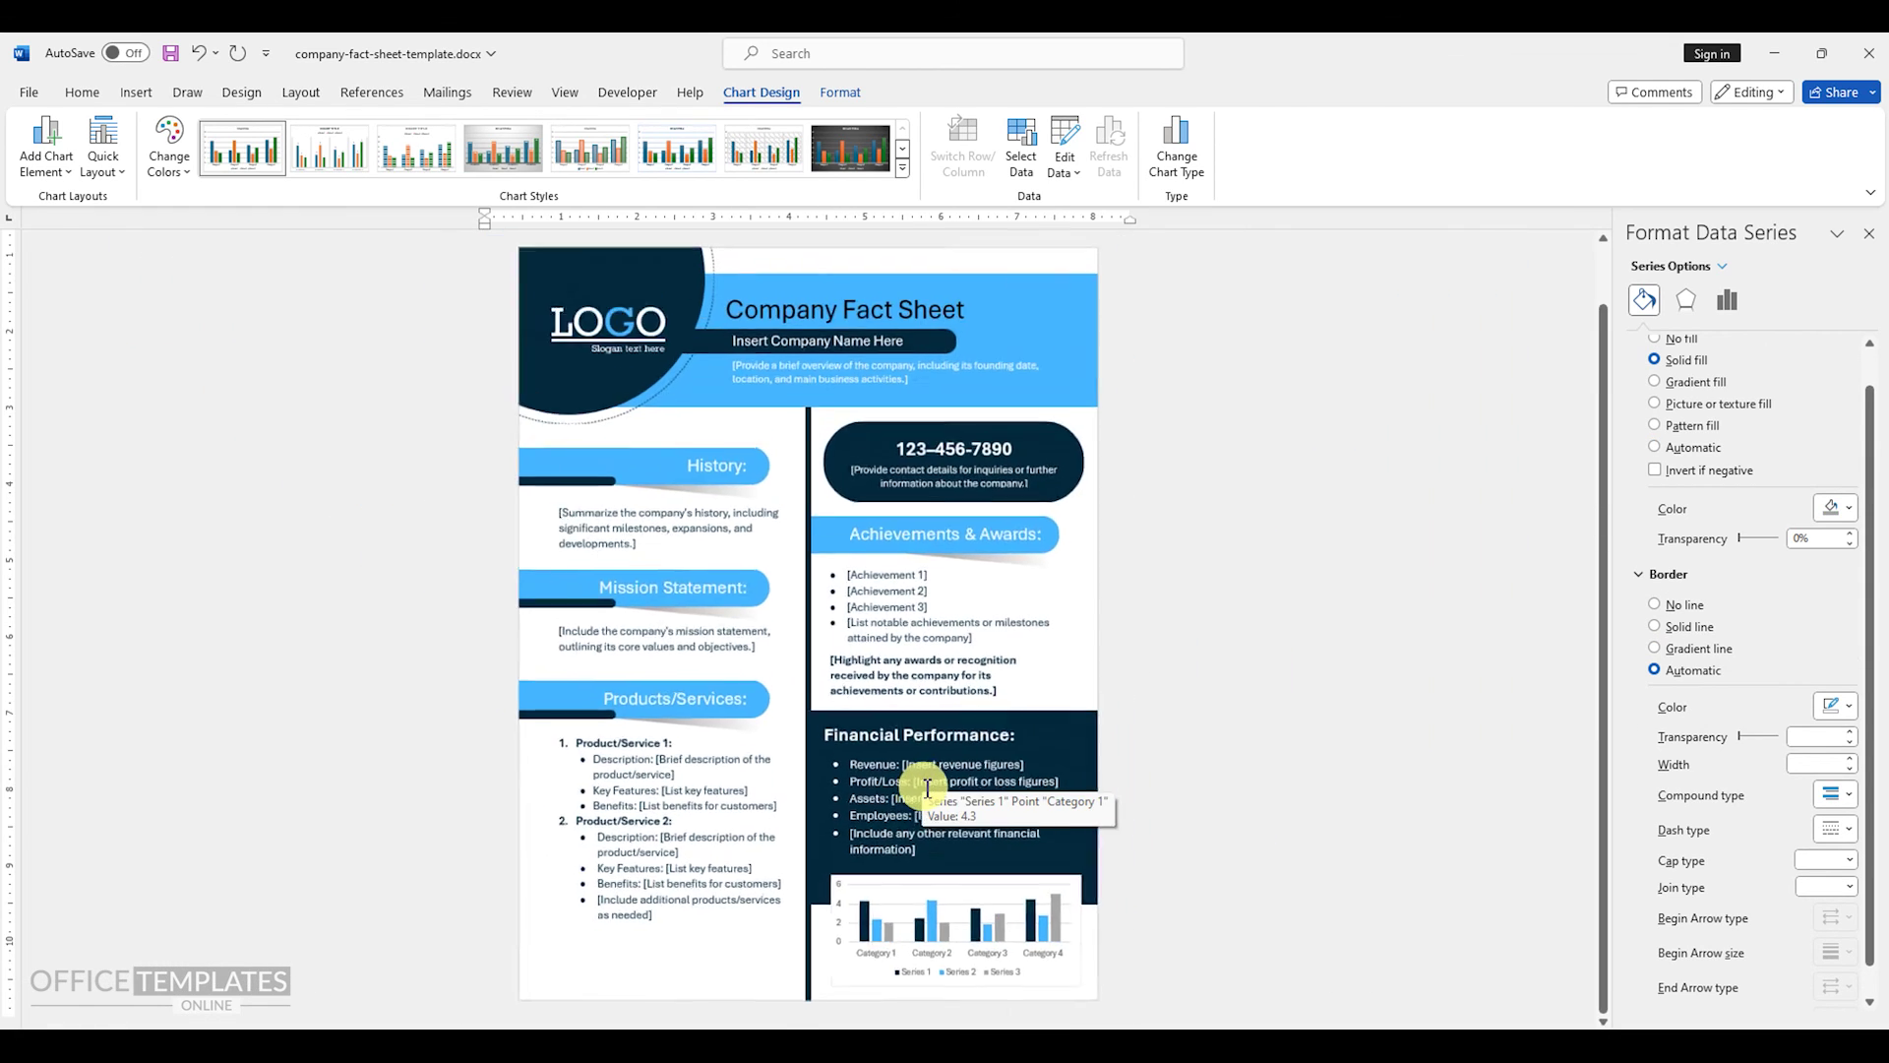
left_click(1102, 775)
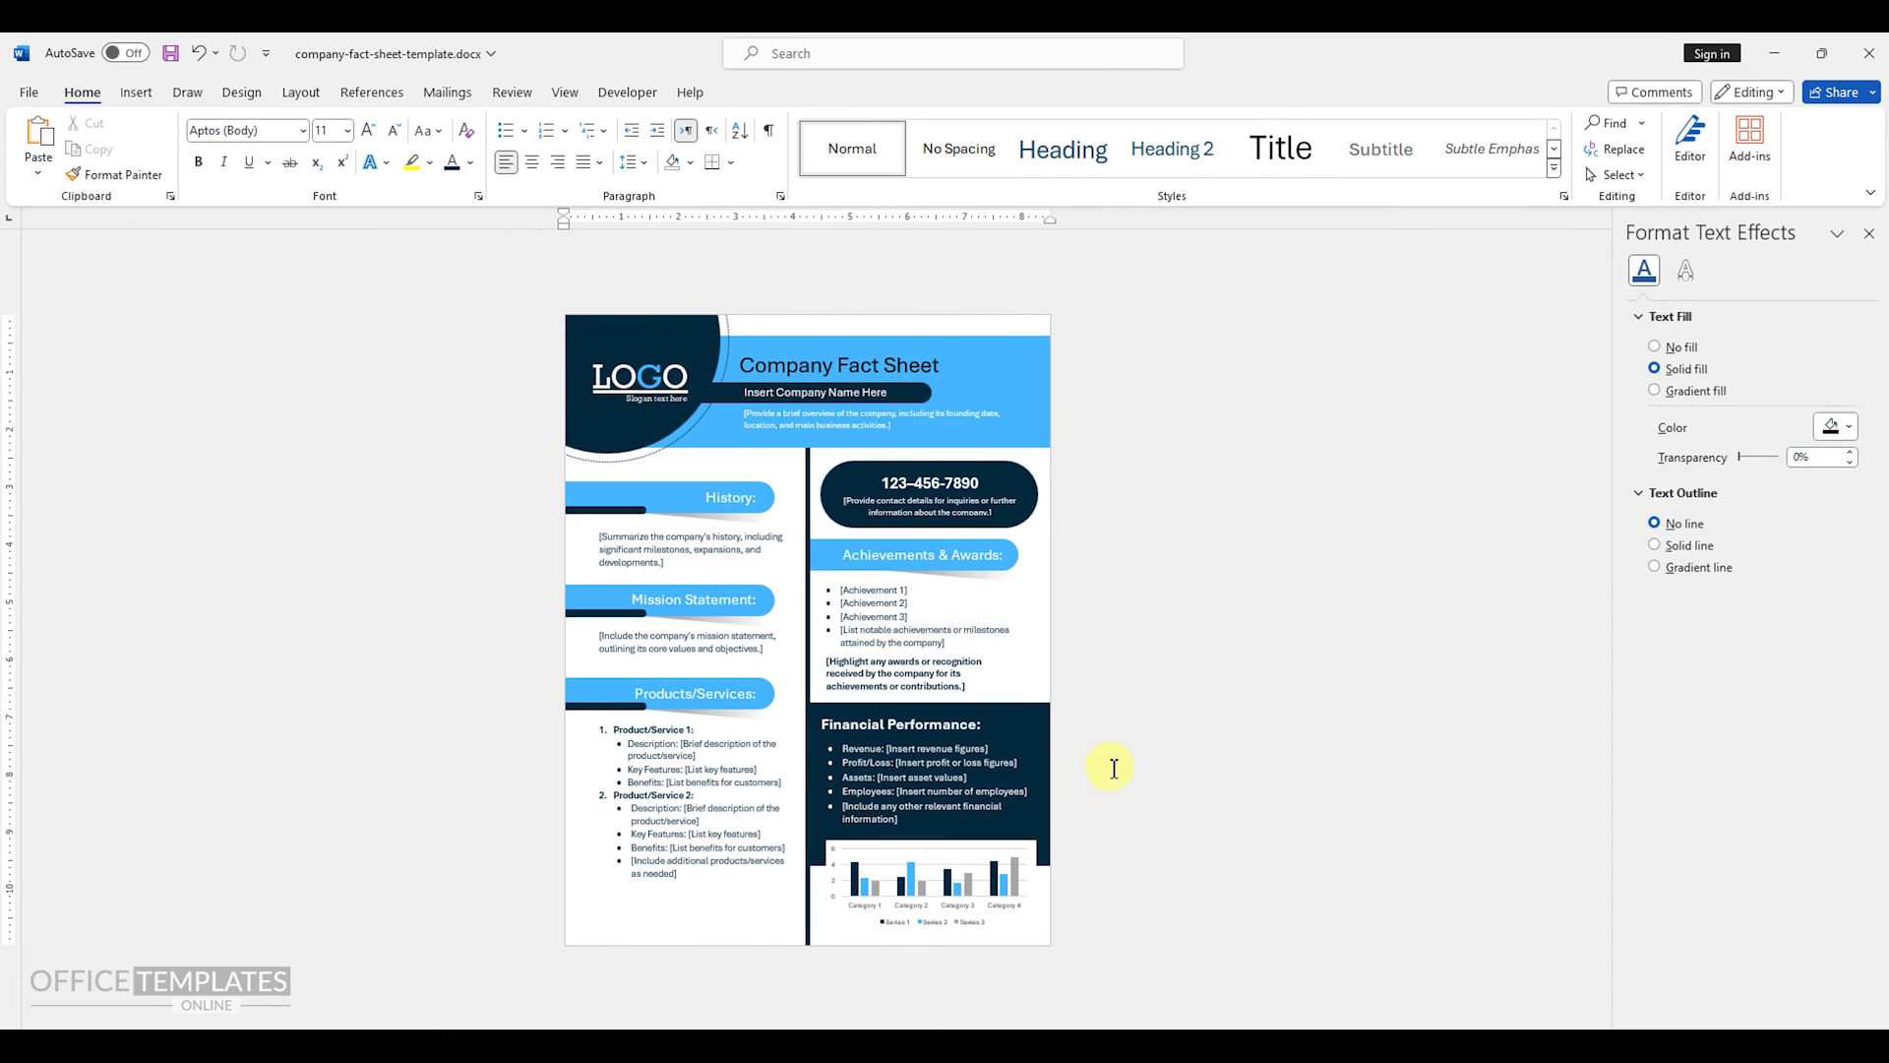